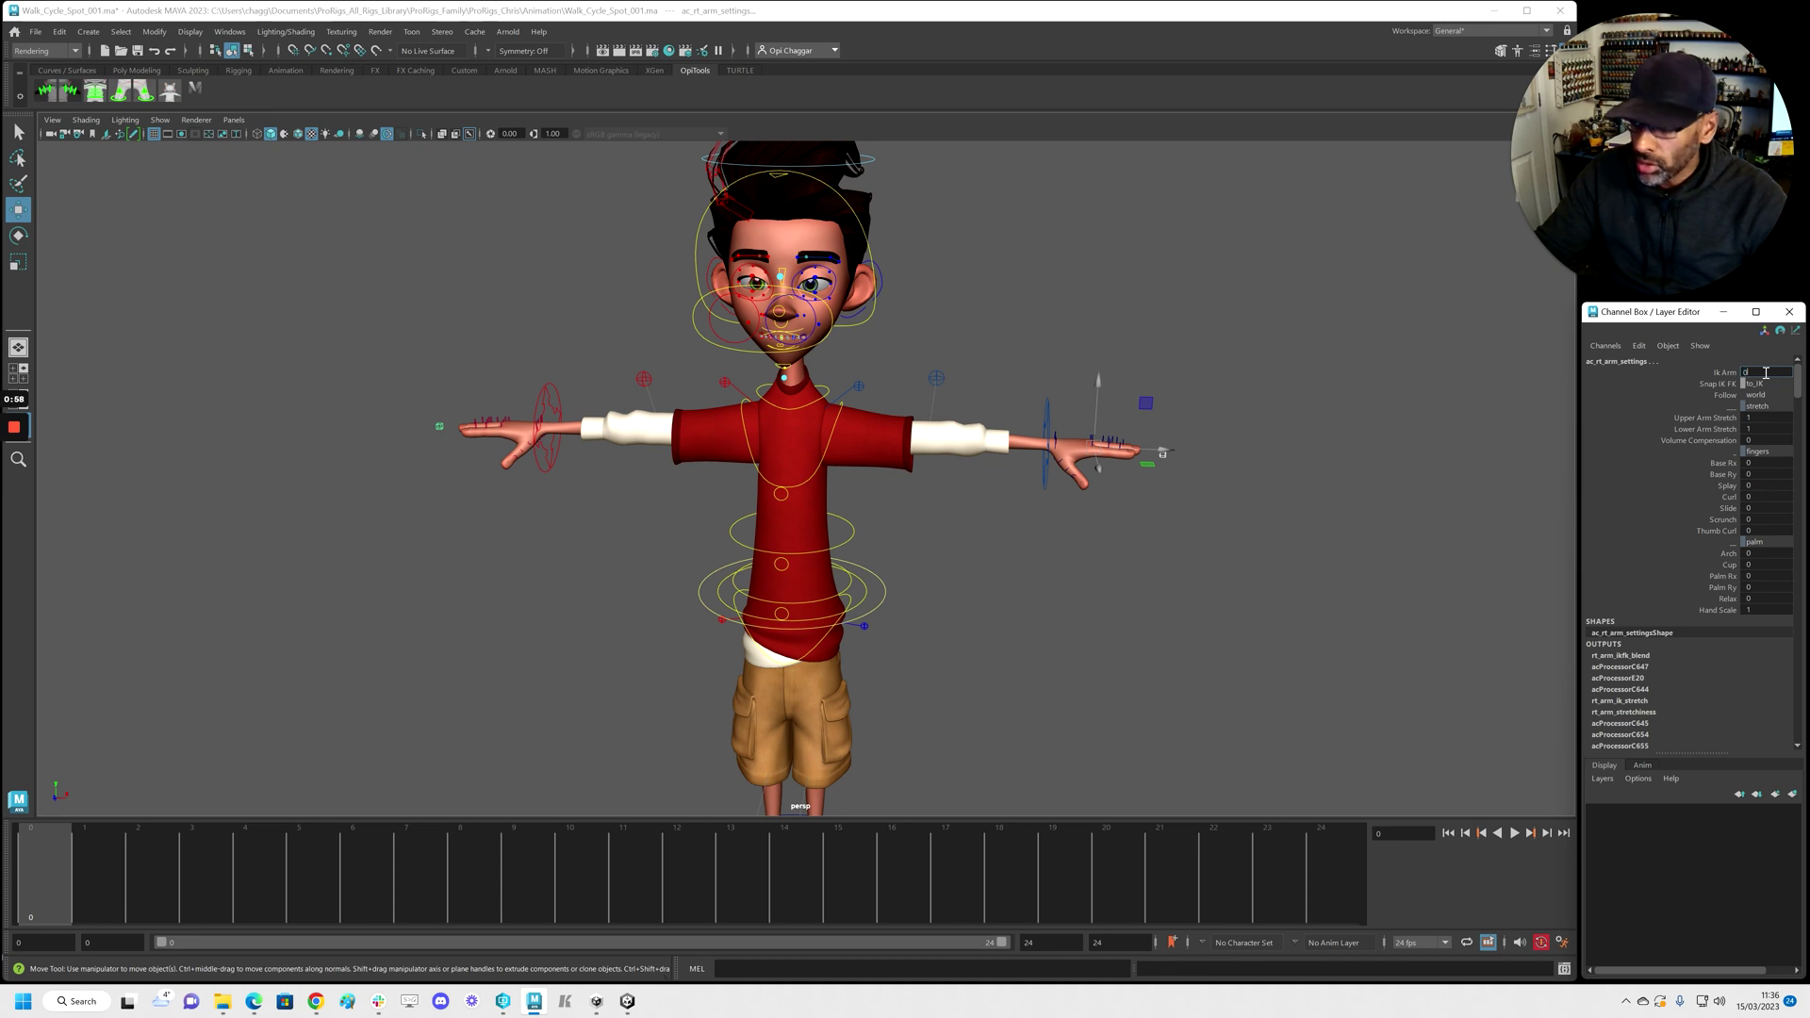
# Set the right arm's Snap IK FK option to to_FK and deselect the arm settings control
pyautogui.click(1782, 383)
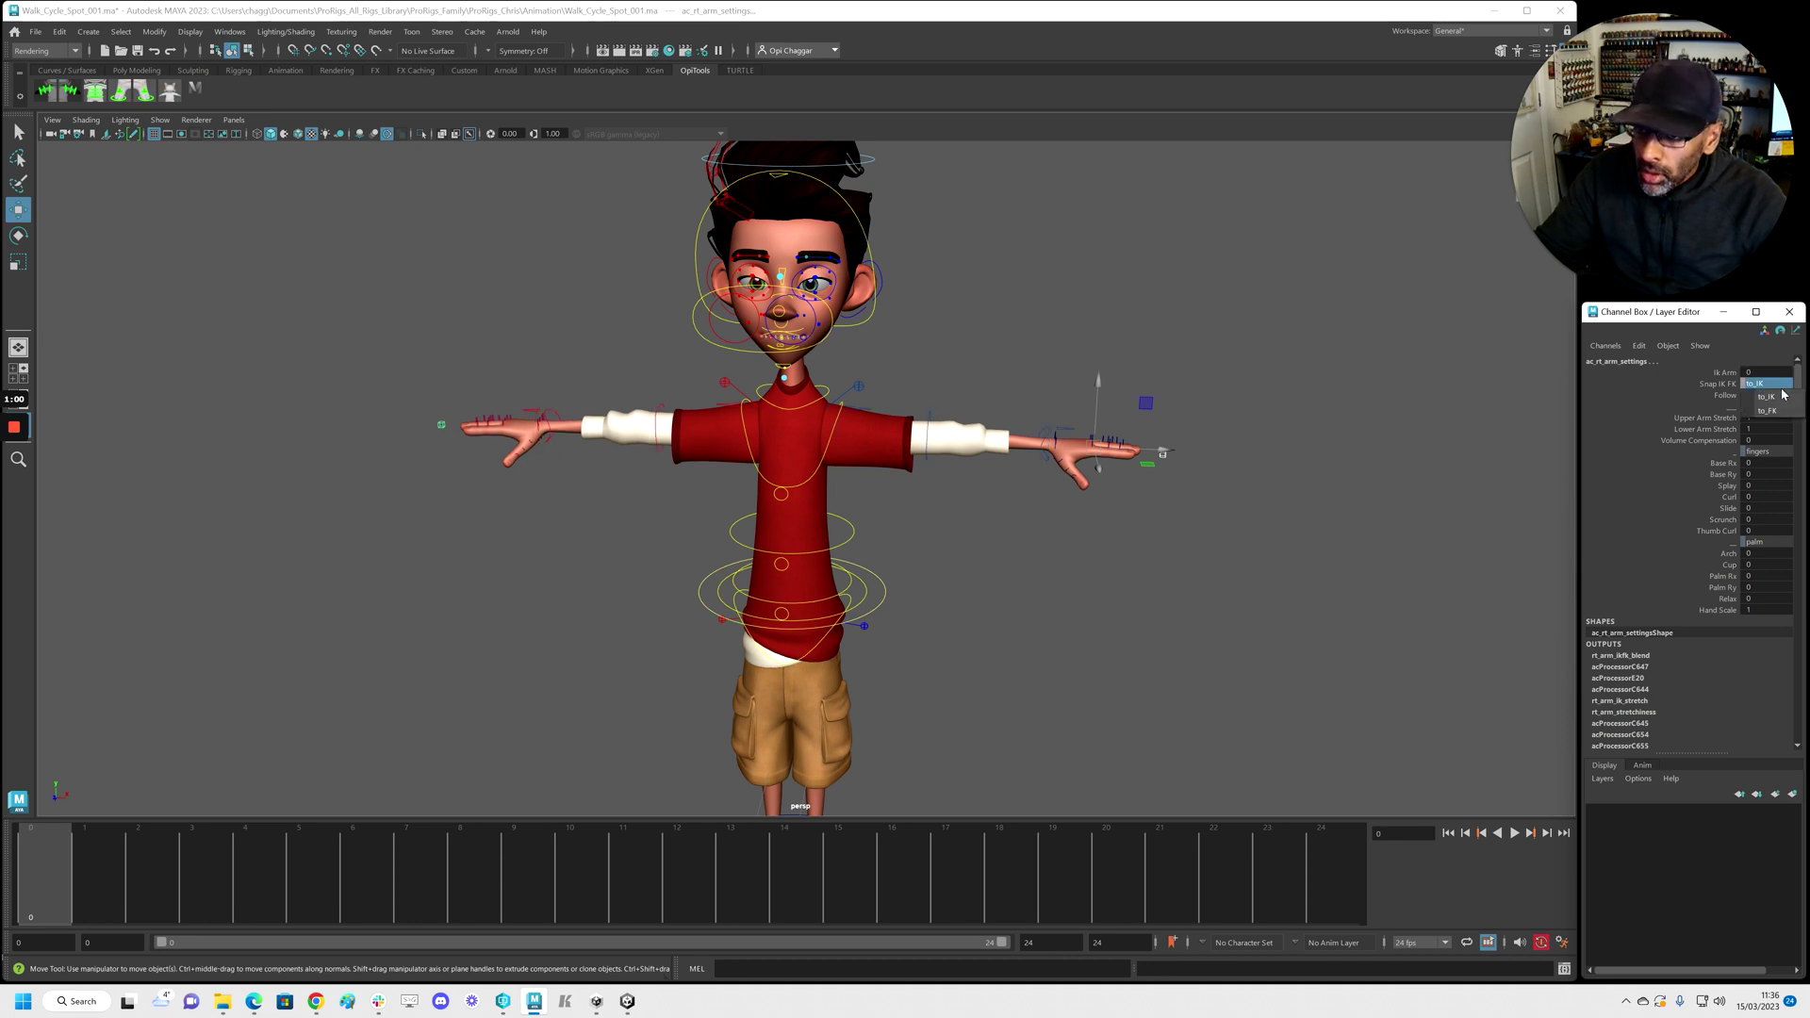
pyautogui.click(1782, 408)
pyautogui.click(1280, 545)
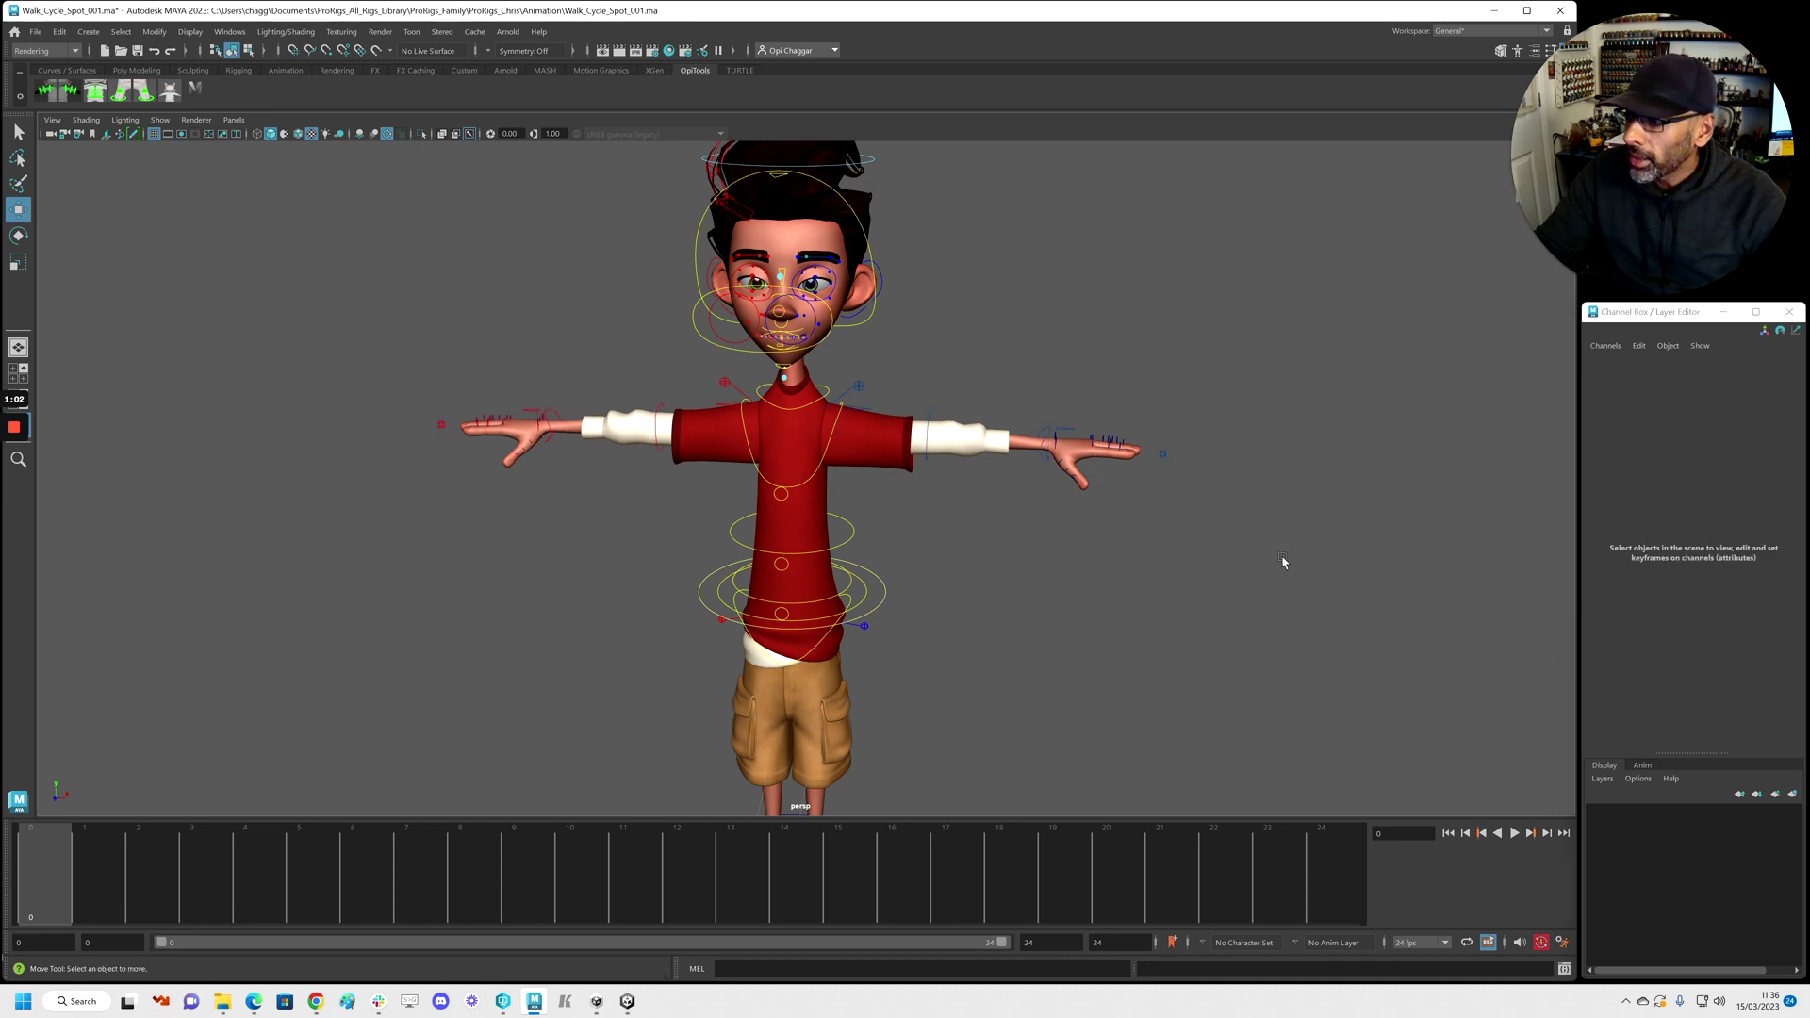
# Try moving the root gimbal control to test the planted IK legs, and undo the move
pyautogui.keyDown('alt'); pyautogui.moveTo(1282, 556); pyautogui.dragTo(1213, 568); pyautogui.keyUp('alt')
pyautogui.keyDown('alt'); pyautogui.moveTo(901, 556); pyautogui.dragTo(906, 552); pyautogui.keyUp('alt')
pyautogui.click(863, 610)
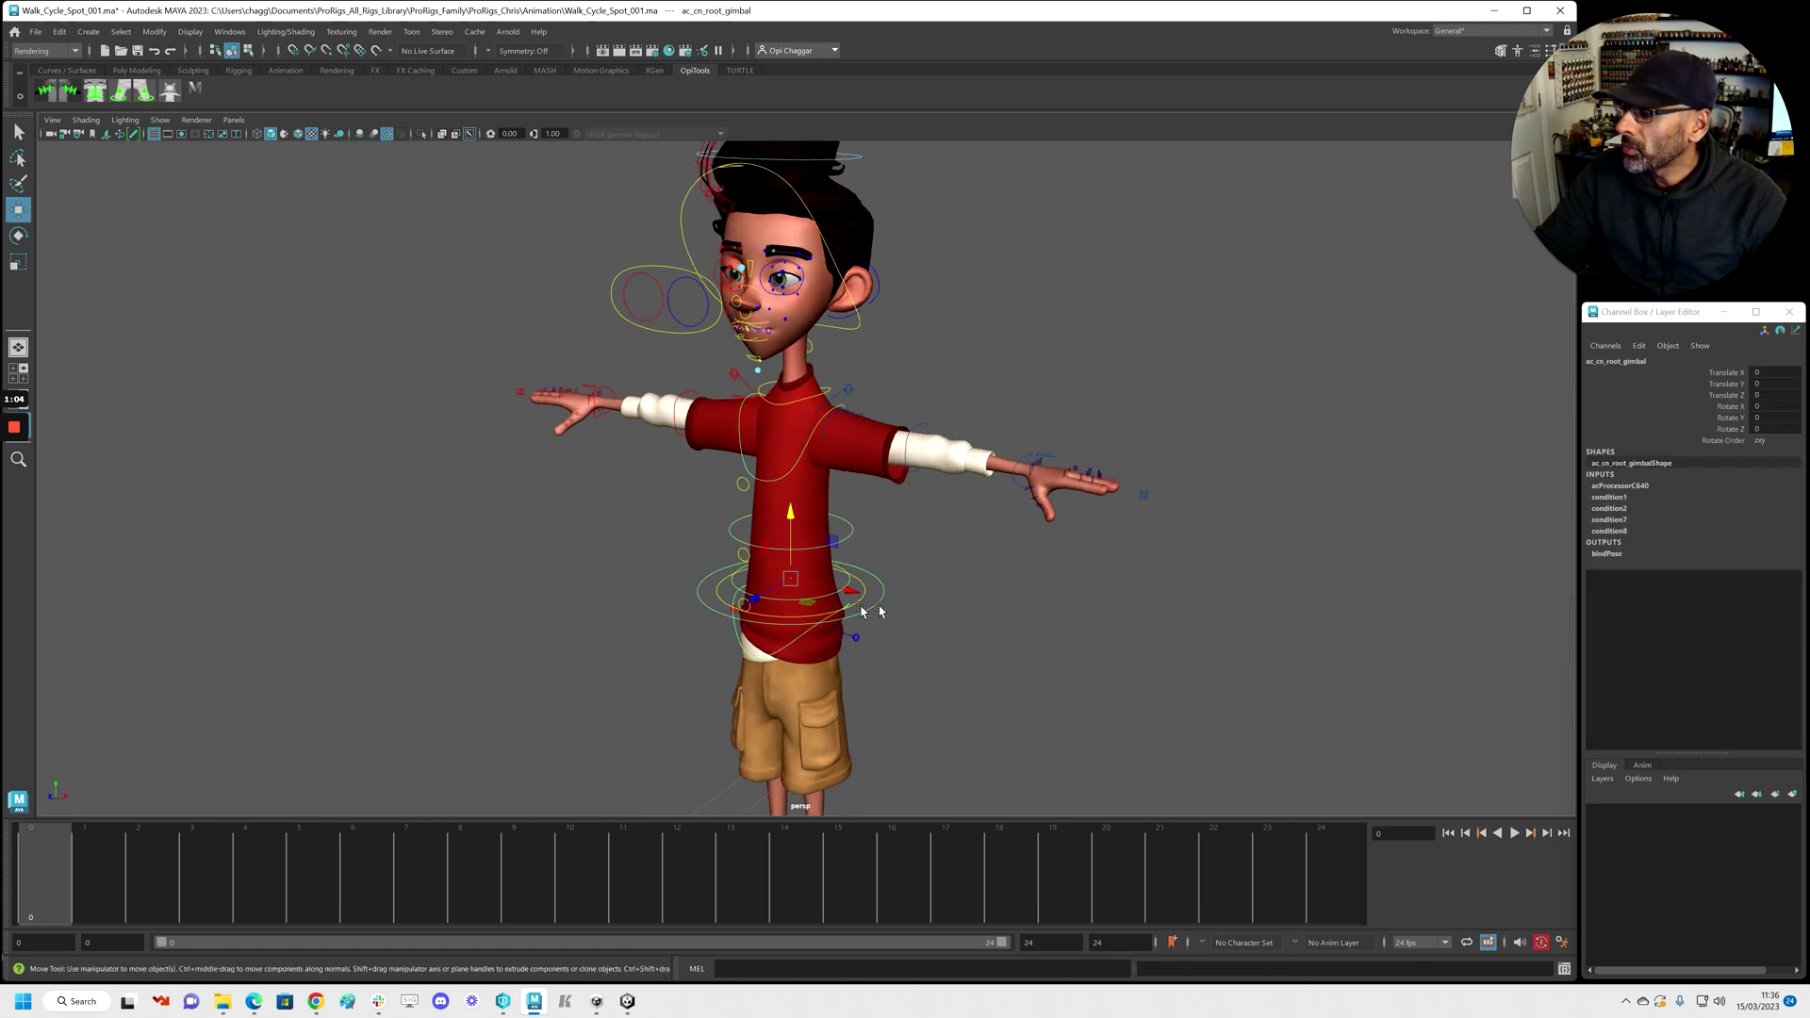
pyautogui.moveTo(785, 579); pyautogui.dragTo(621, 624)
pyautogui.moveTo(622, 623); pyautogui.dragTo(594, 573, button='middle')
pyautogui.hotkey('ctrl', 'z')
# Move the browser window with the walk-cycle reference images out of the way of the viewport
pyautogui.keyDown('alt'); pyautogui.moveTo(933, 646); pyautogui.dragTo(1019, 647); pyautogui.keyUp('alt')
pyautogui.keyDown('alt'); pyautogui.moveTo(1018, 647); pyautogui.dragTo(974, 497, button='middle'); pyautogui.keyUp('alt')
pyautogui.keyDown('alt'); pyautogui.moveTo(974, 497); pyautogui.dragTo(840, 707); pyautogui.keyUp('alt')
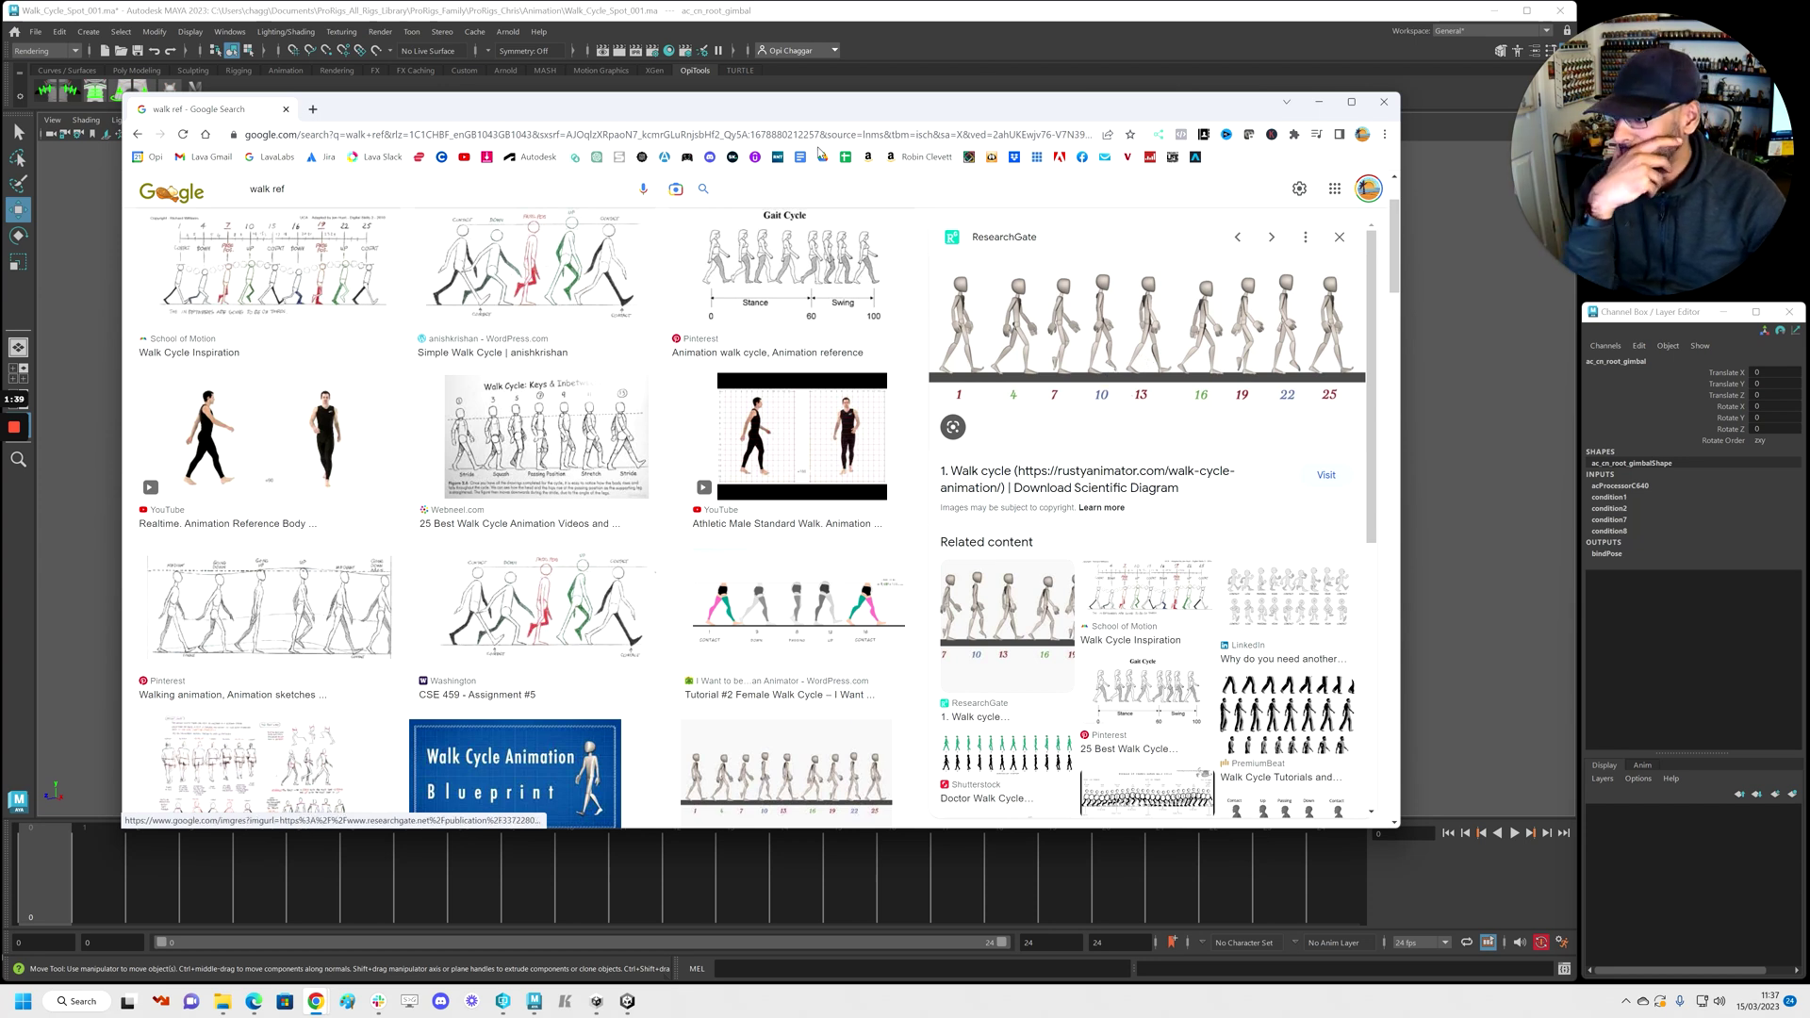
pyautogui.moveTo(587, 113); pyautogui.dragTo(1809, 91)
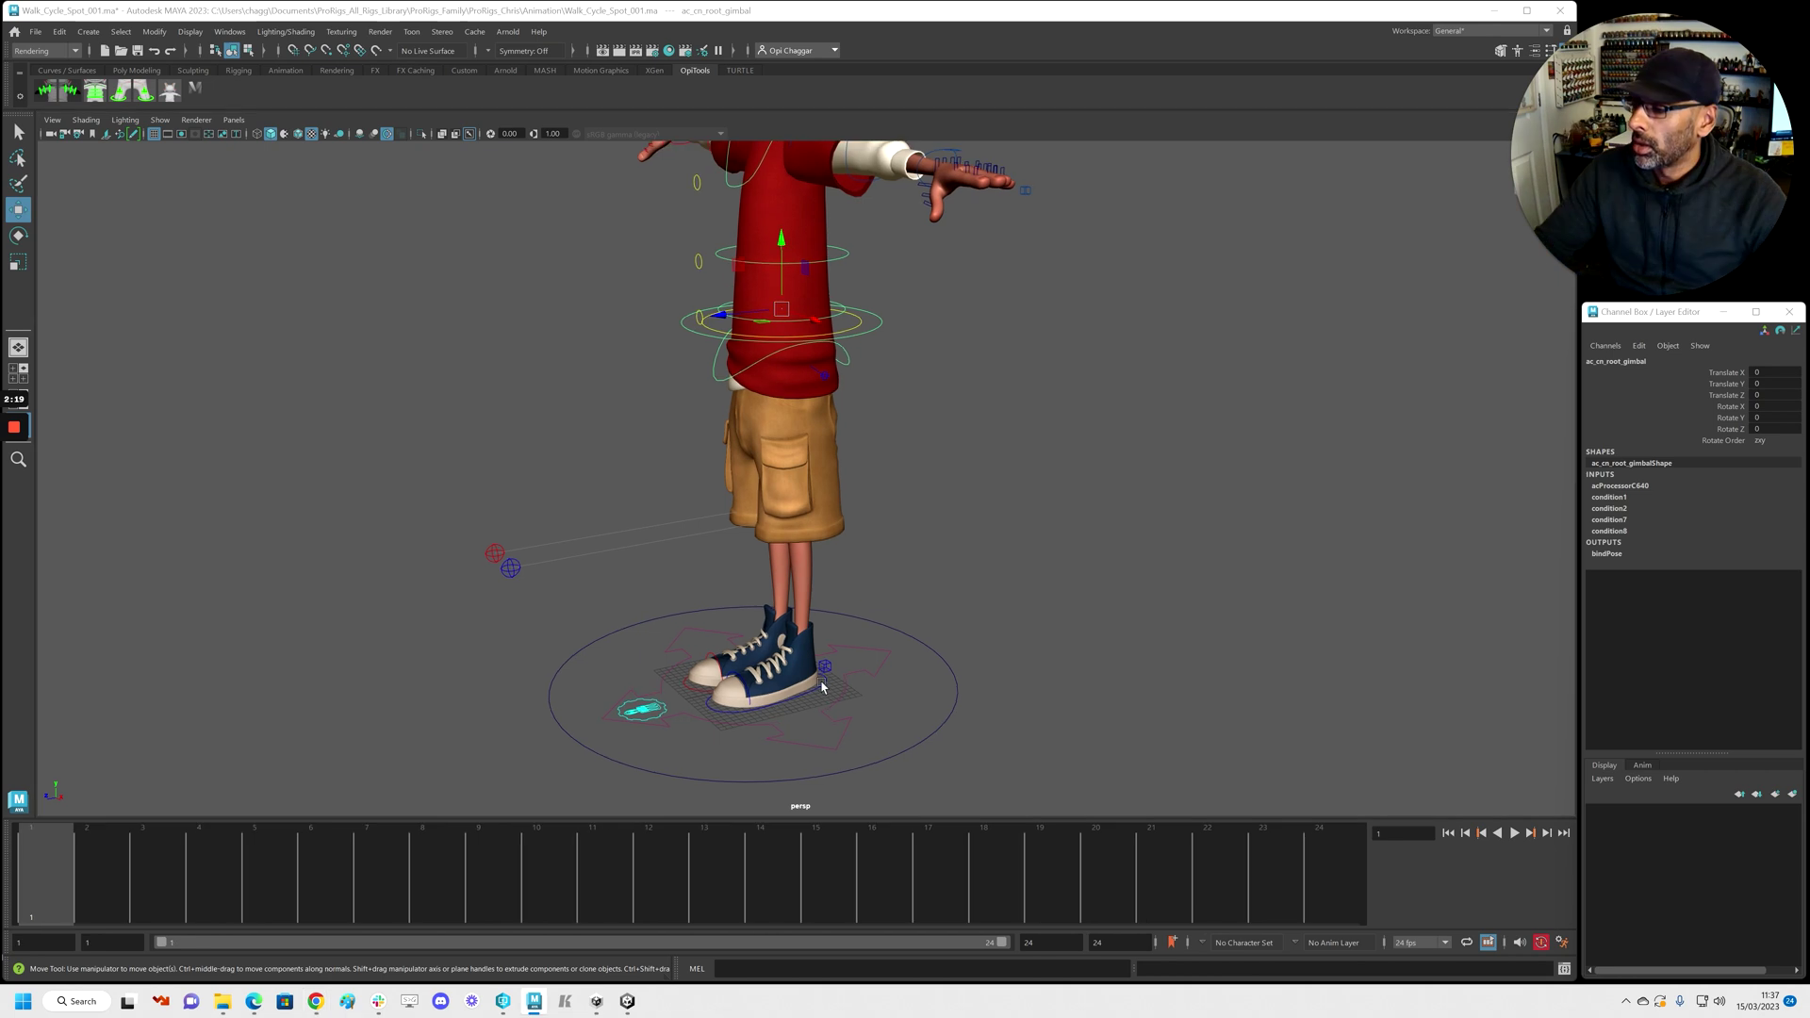
# At frame 1, move the right foot IK control forward and the left foot IK control back to Translate Z about -13.66
pyautogui.click(684, 686)
pyautogui.keyDown('alt'); pyautogui.moveTo(711, 711); pyautogui.dragTo(682, 648); pyautogui.keyUp('alt')
pyautogui.moveTo(807, 698)
pyautogui.keyDown('alt'); pyautogui.mouseDown()
pyautogui.moveTo(778, 669)
pyautogui.moveTo(816, 666)
pyautogui.mouseUp(); pyautogui.keyUp('alt')
pyautogui.click(822, 702)
pyautogui.keyDown('alt'); pyautogui.moveTo(955, 671); pyautogui.dragTo(647, 652, button='right'); pyautogui.keyUp('alt')
pyautogui.keyDown('alt'); pyautogui.moveTo(741, 651); pyautogui.dragTo(1052, 626); pyautogui.keyUp('alt')
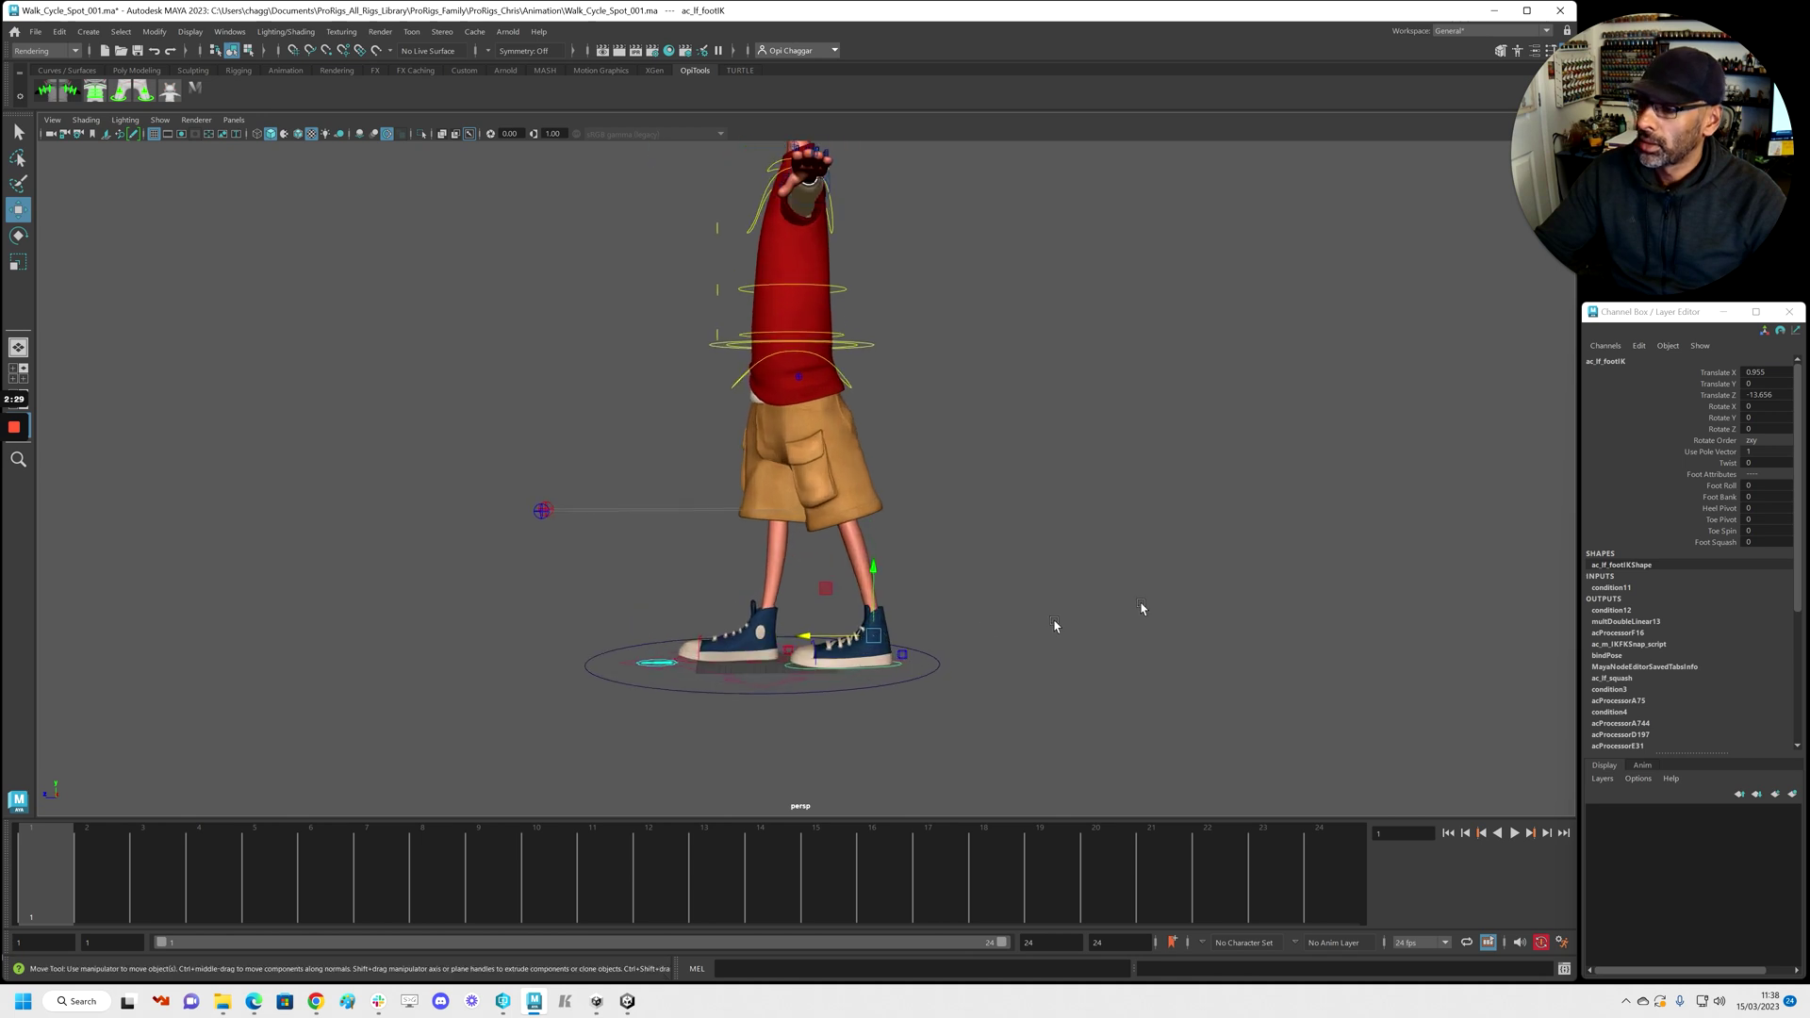
# Lift the left foot's heel by setting its Foot Roll to about 9.4
pyautogui.click(1720, 487)
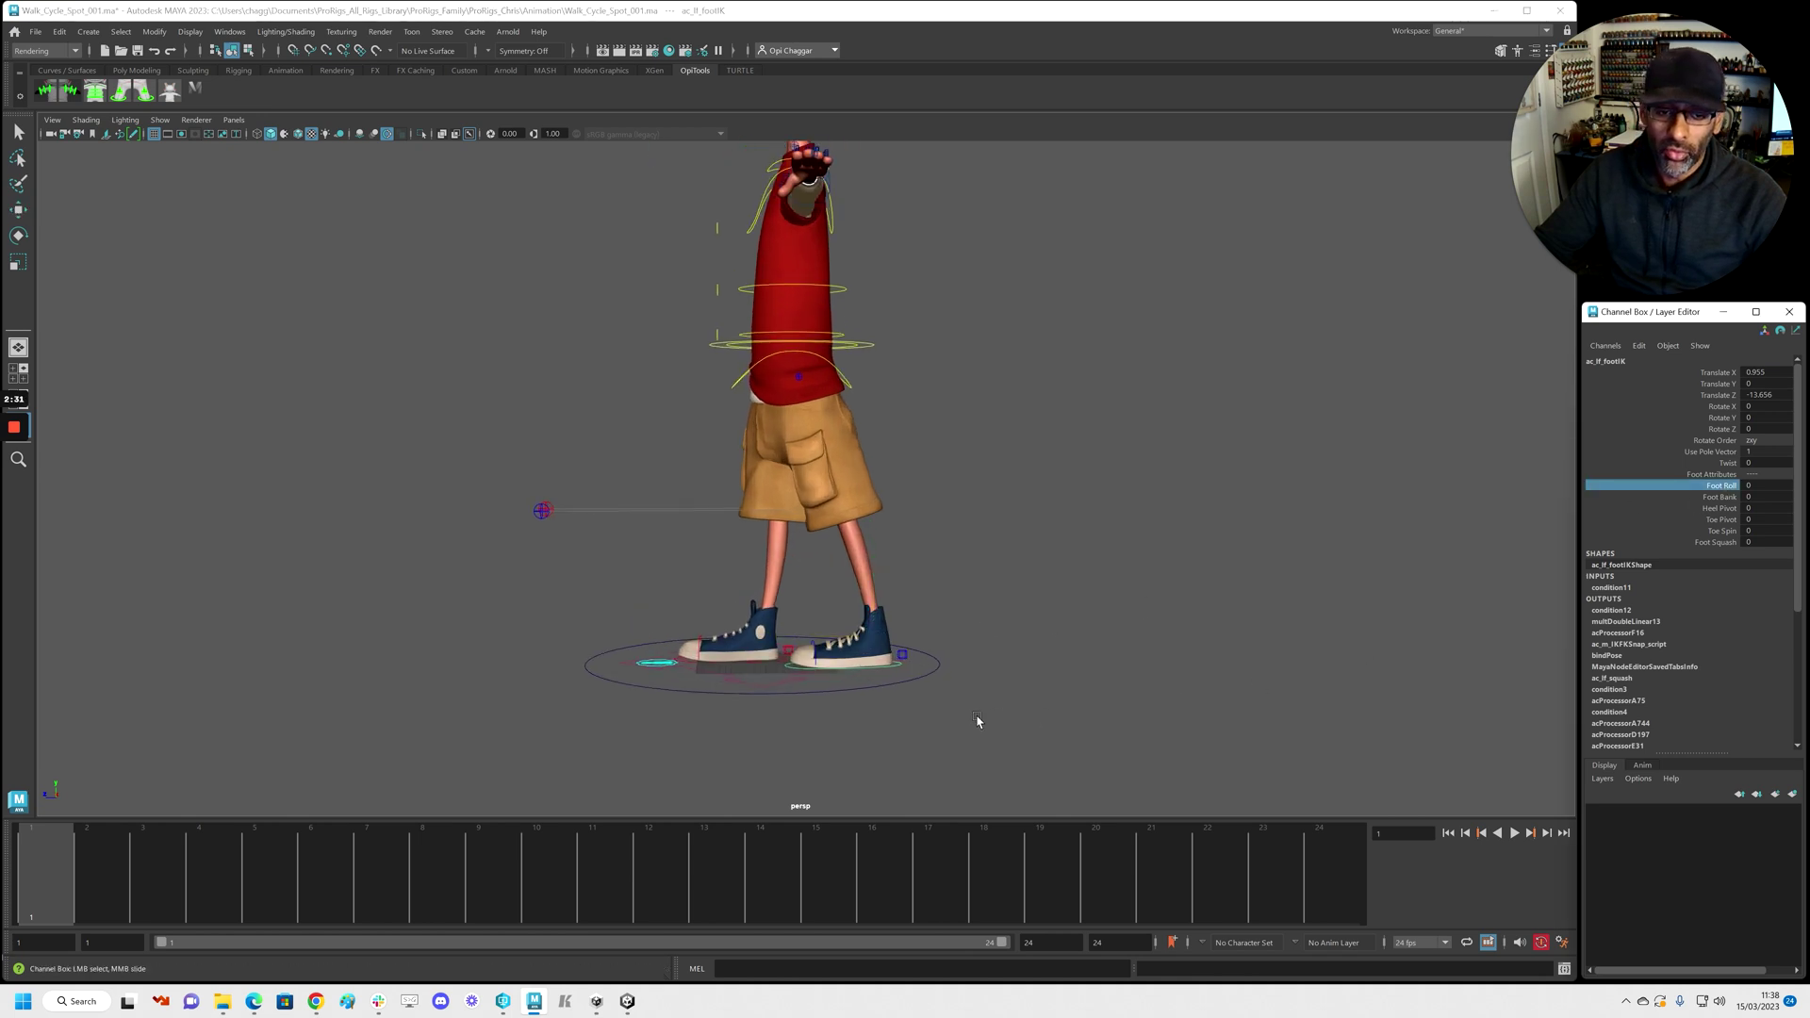
pyautogui.moveTo(796, 756); pyautogui.dragTo(905, 762, button='middle')
pyautogui.moveTo(795, 756); pyautogui.dragTo(976, 710, button='middle')
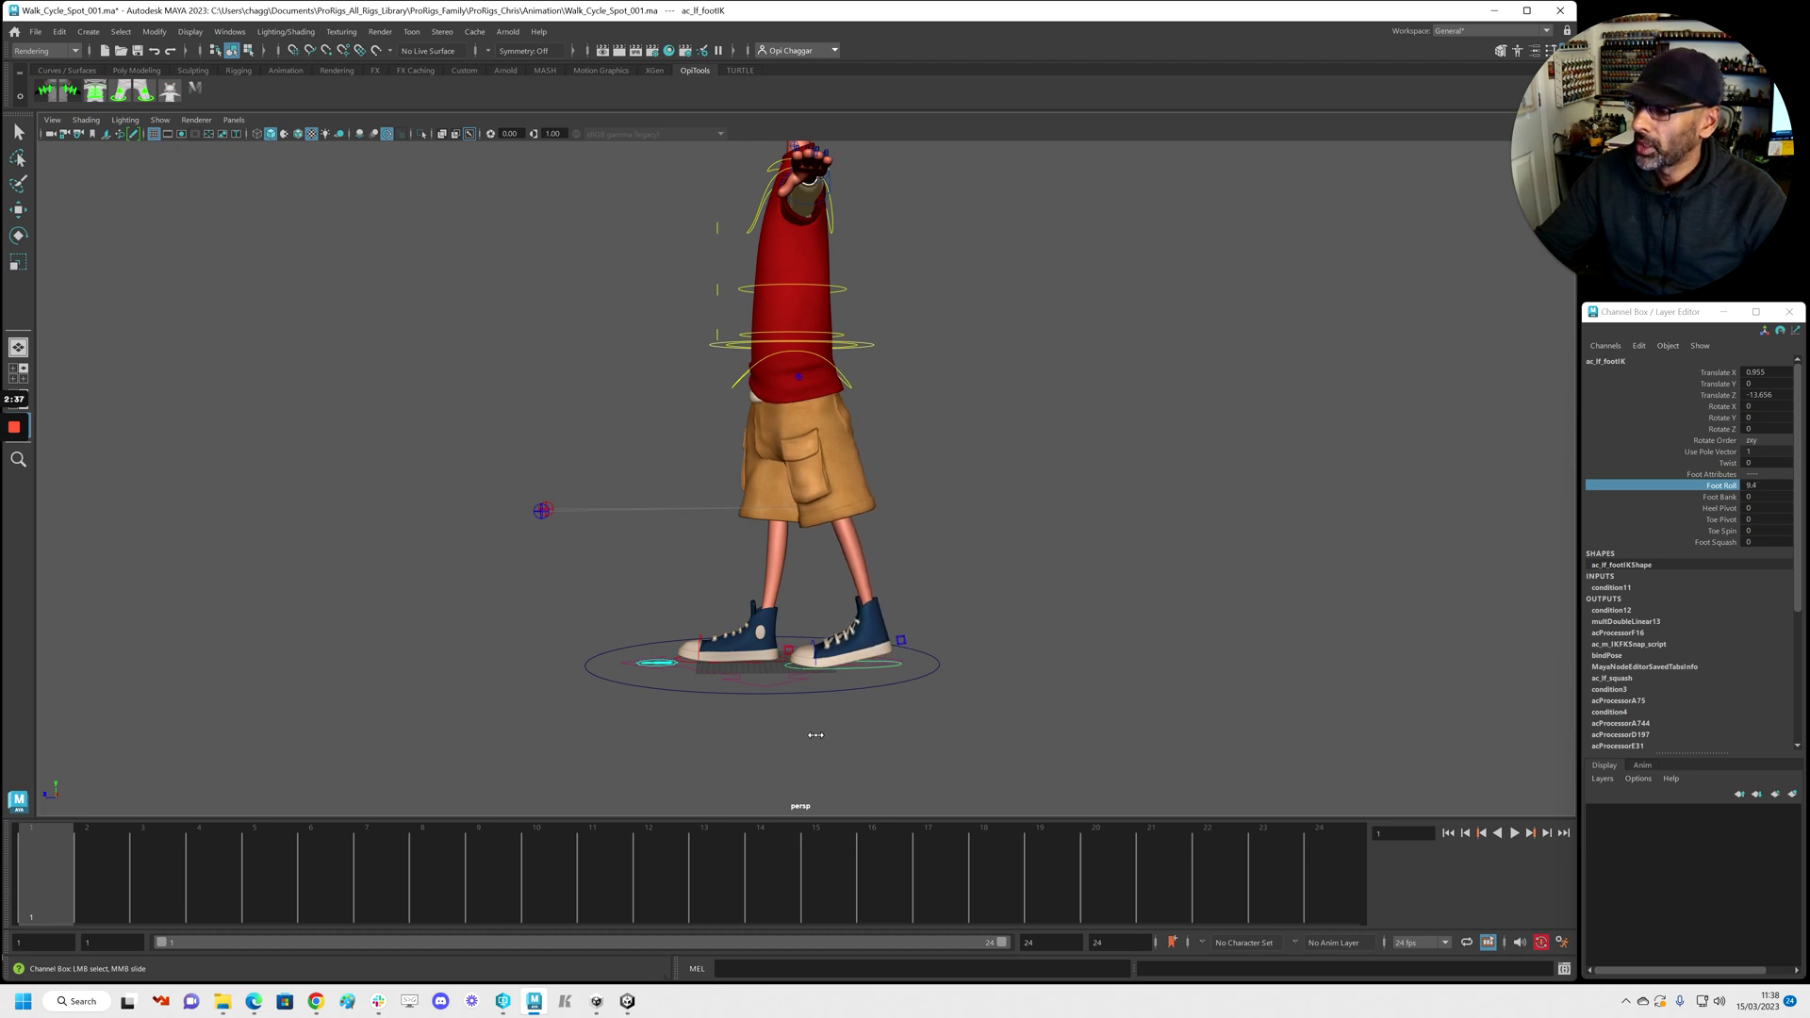
# Lower the character's root control to Translate Y about -2.37
pyautogui.keyDown('alt'); pyautogui.moveTo(869, 368); pyautogui.dragTo(870, 405); pyautogui.keyUp('alt')
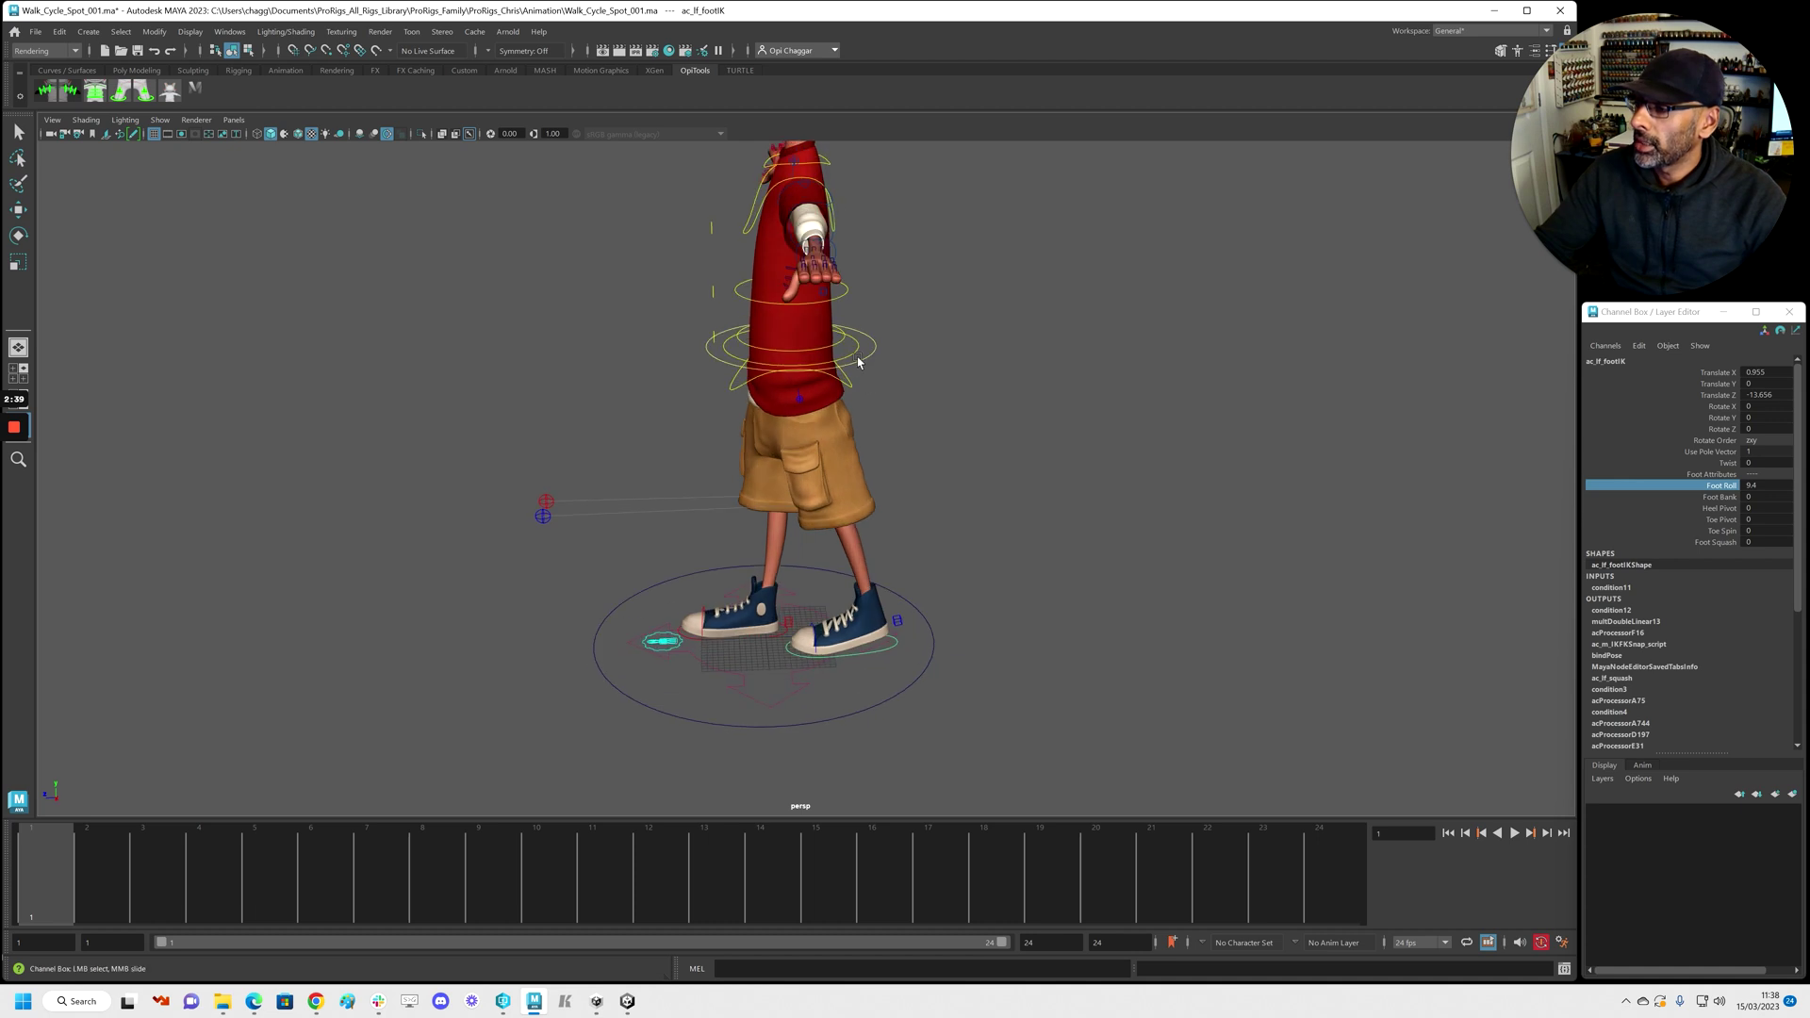
pyautogui.click(858, 359)
pyautogui.press('w')
pyautogui.moveTo(792, 278); pyautogui.dragTo(795, 296)
# Widen the stride by moving the left foot control back to Translate Z about -19.08 and the right foot forward to about 13.28
pyautogui.keyDown('alt'); pyautogui.moveTo(930, 646); pyautogui.dragTo(856, 585); pyautogui.keyUp('alt')
pyautogui.click(913, 603)
pyautogui.click(792, 594)
pyautogui.moveTo(713, 569); pyautogui.dragTo(675, 564)
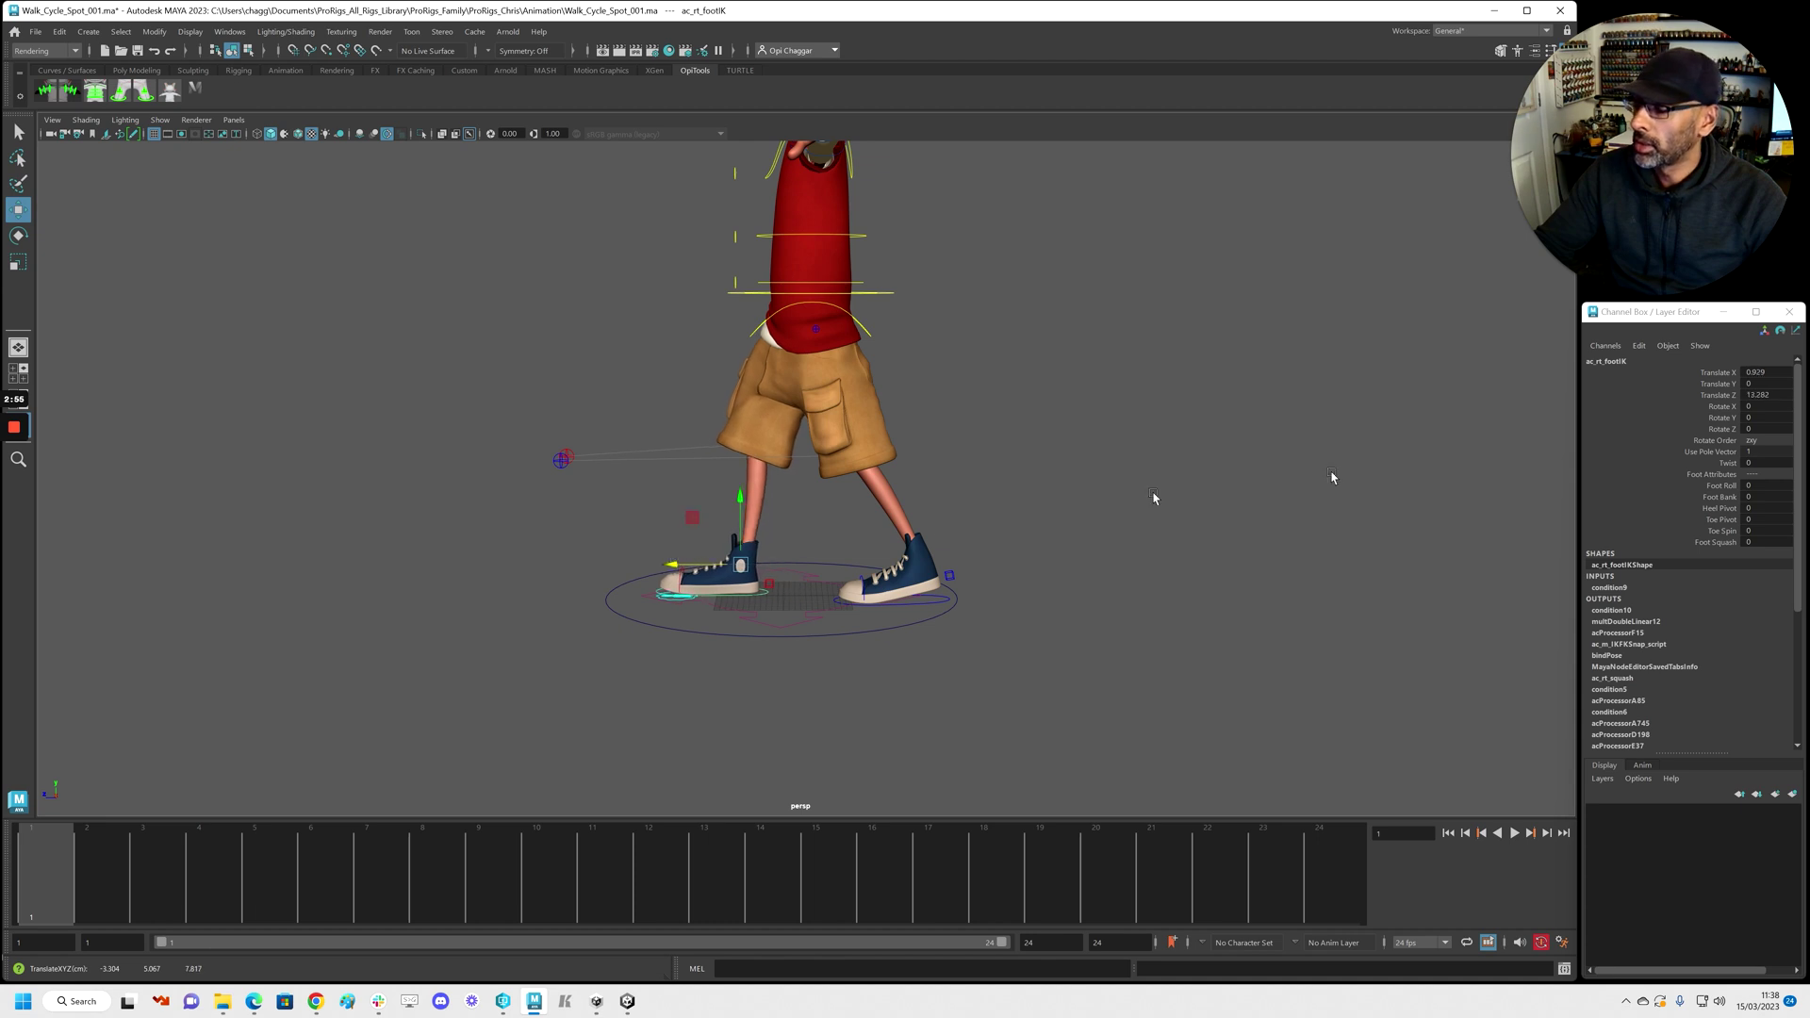
# Set the right foot's Foot Roll to about -12.25 and move the foot forward to Translate Z about 16.87
pyautogui.click(1719, 486)
pyautogui.moveTo(1065, 575); pyautogui.dragTo(362, 596, button='middle')
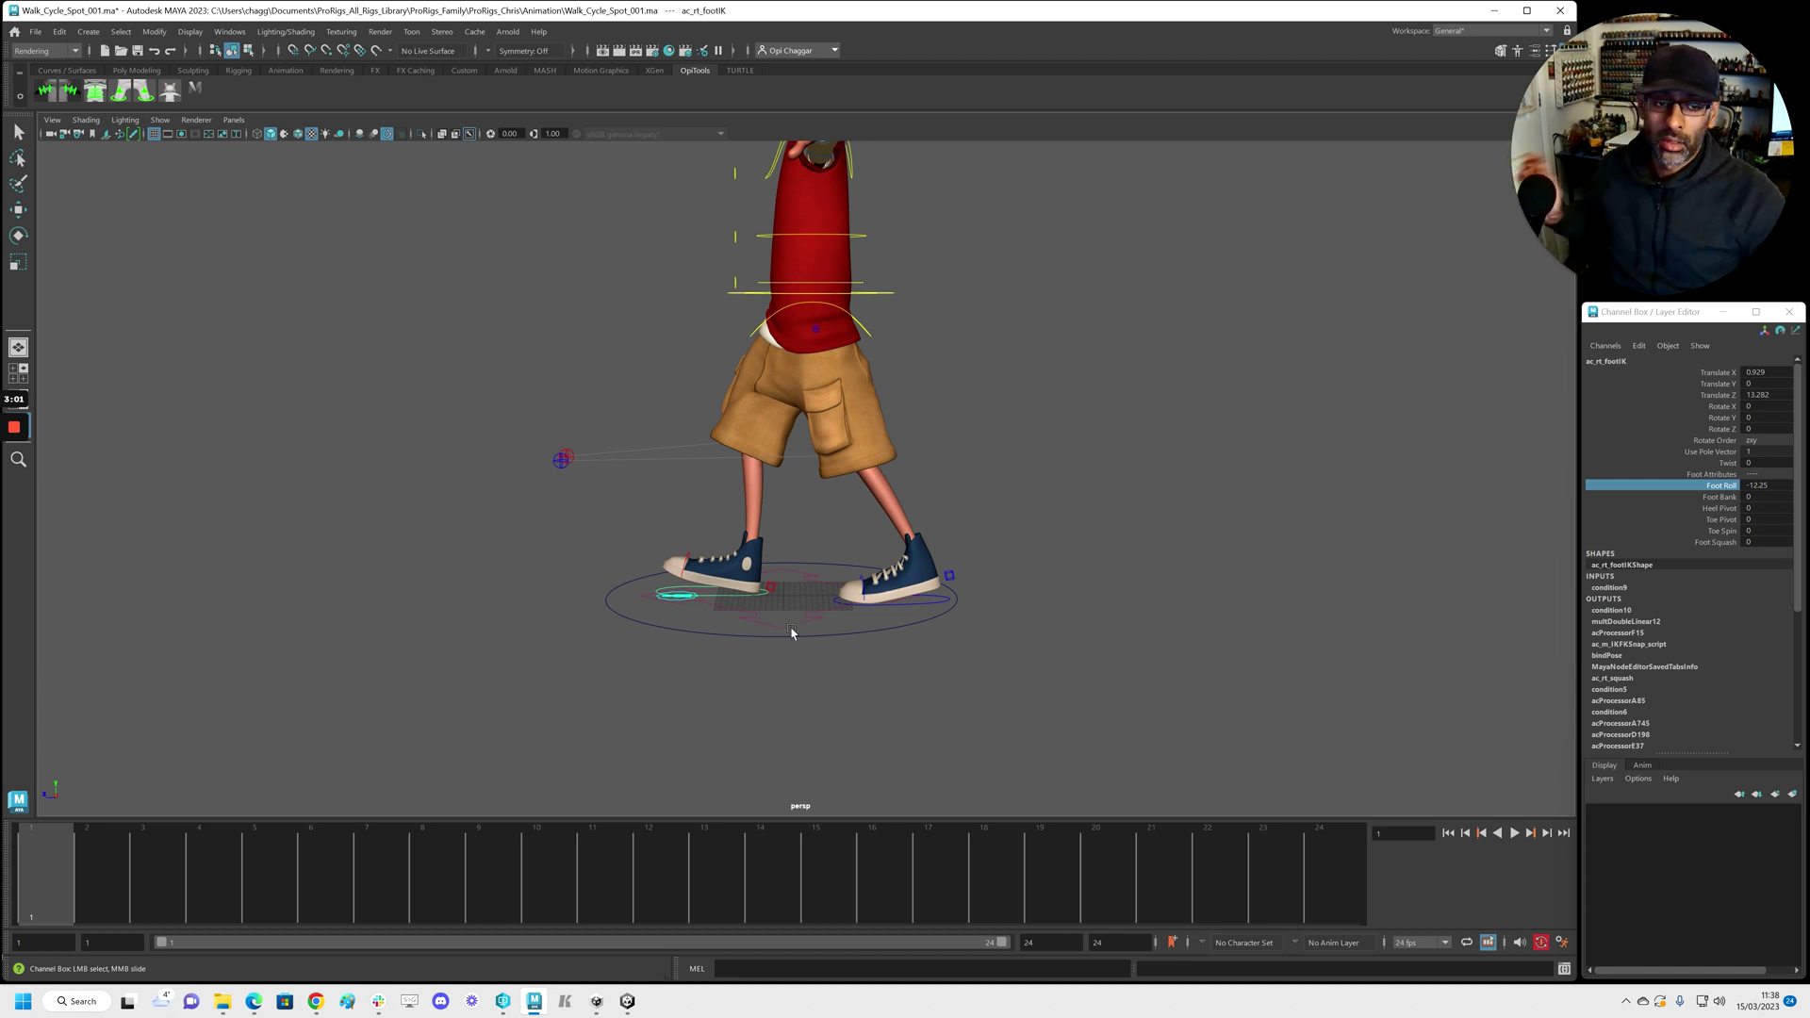
pyautogui.press('w')
pyautogui.moveTo(676, 570); pyautogui.dragTo(652, 566, button='middle')
pyautogui.moveTo(652, 567); pyautogui.dragTo(658, 566)
pyautogui.scroll(-3, 650, 538)
pyautogui.scroll(2, 835, 561)
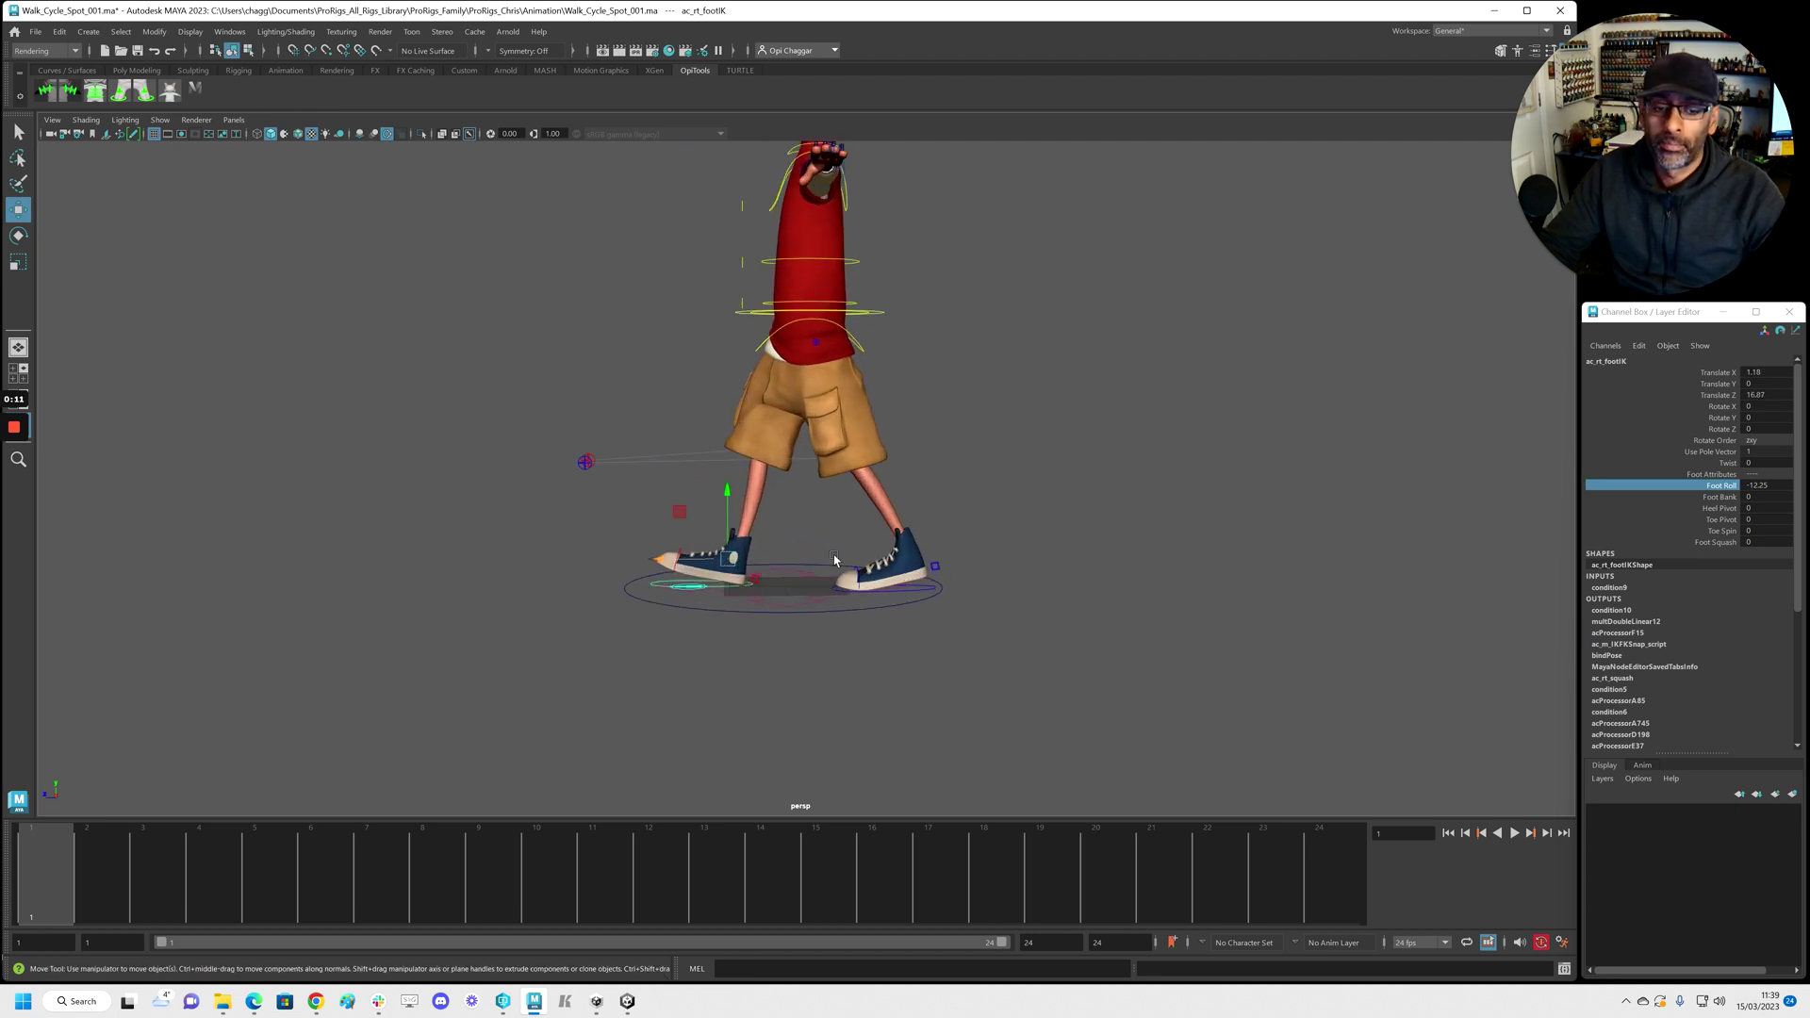
# Switch to the side view, turn on textured shading and frame the whole character
pyautogui.scroll(-3, 905, 597)
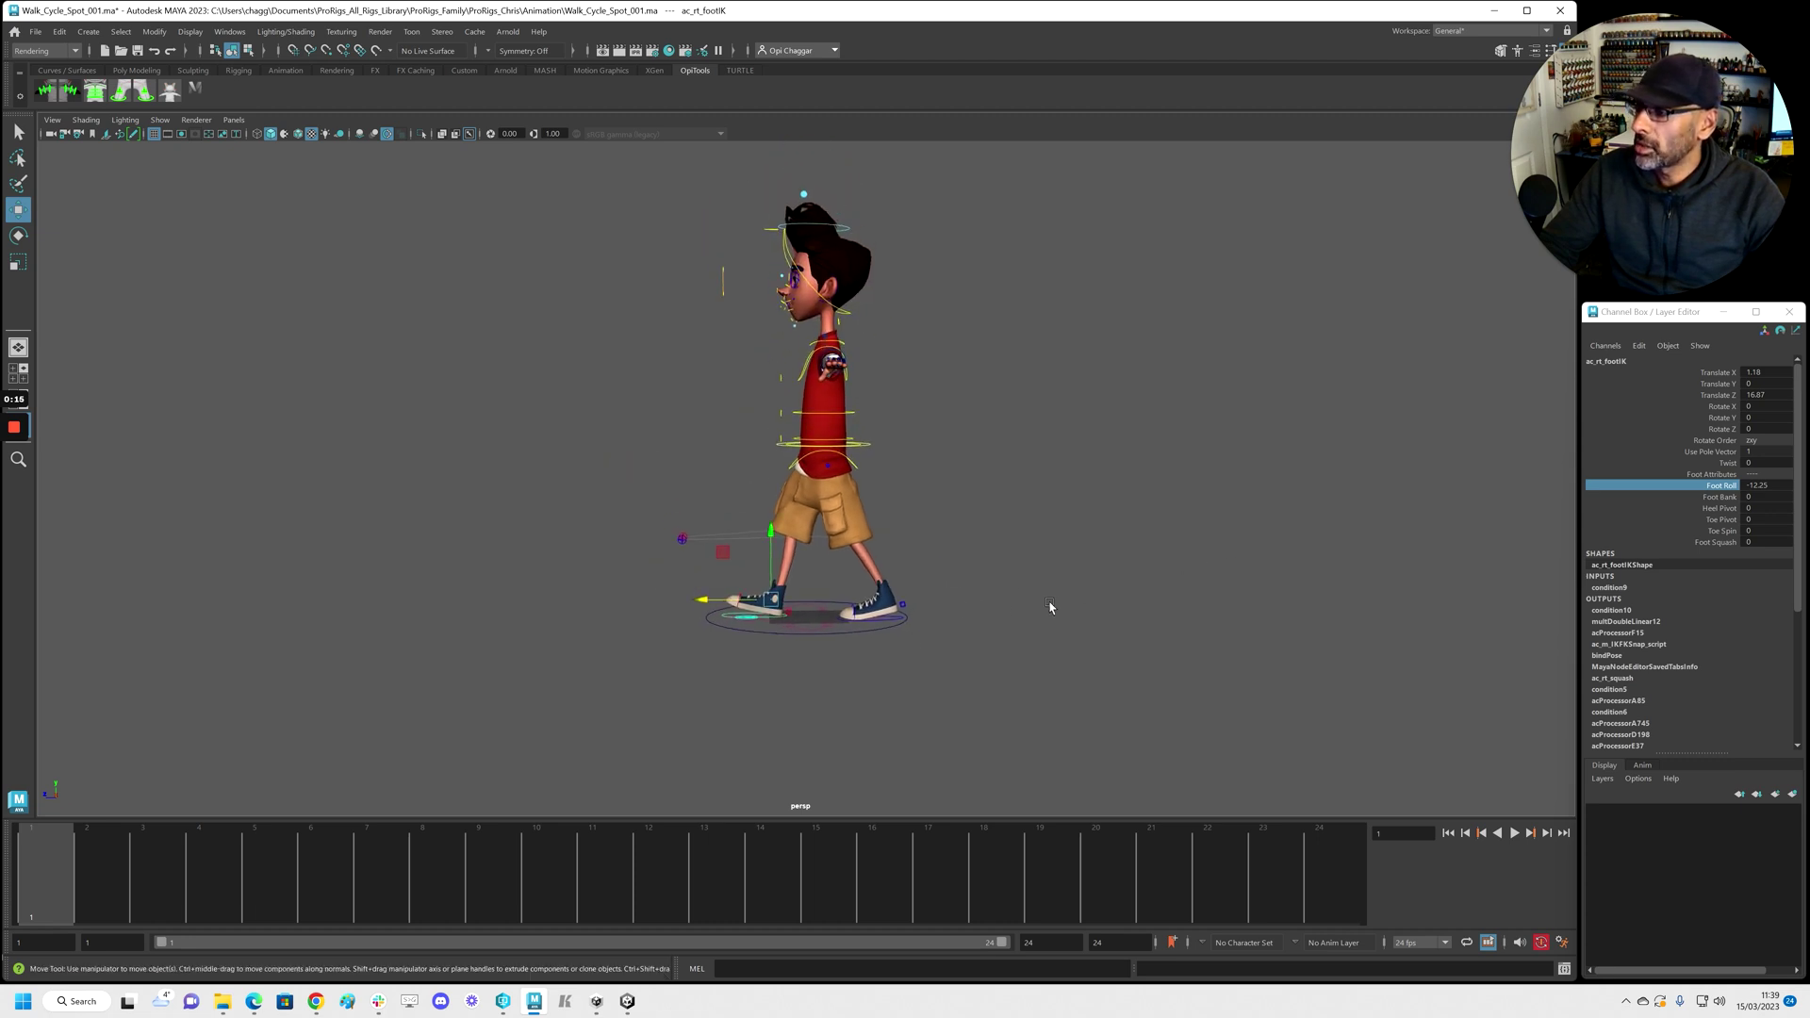
pyautogui.press('space')
pyautogui.press('space')
pyautogui.scroll(-2, 886, 623)
pyautogui.press('6')
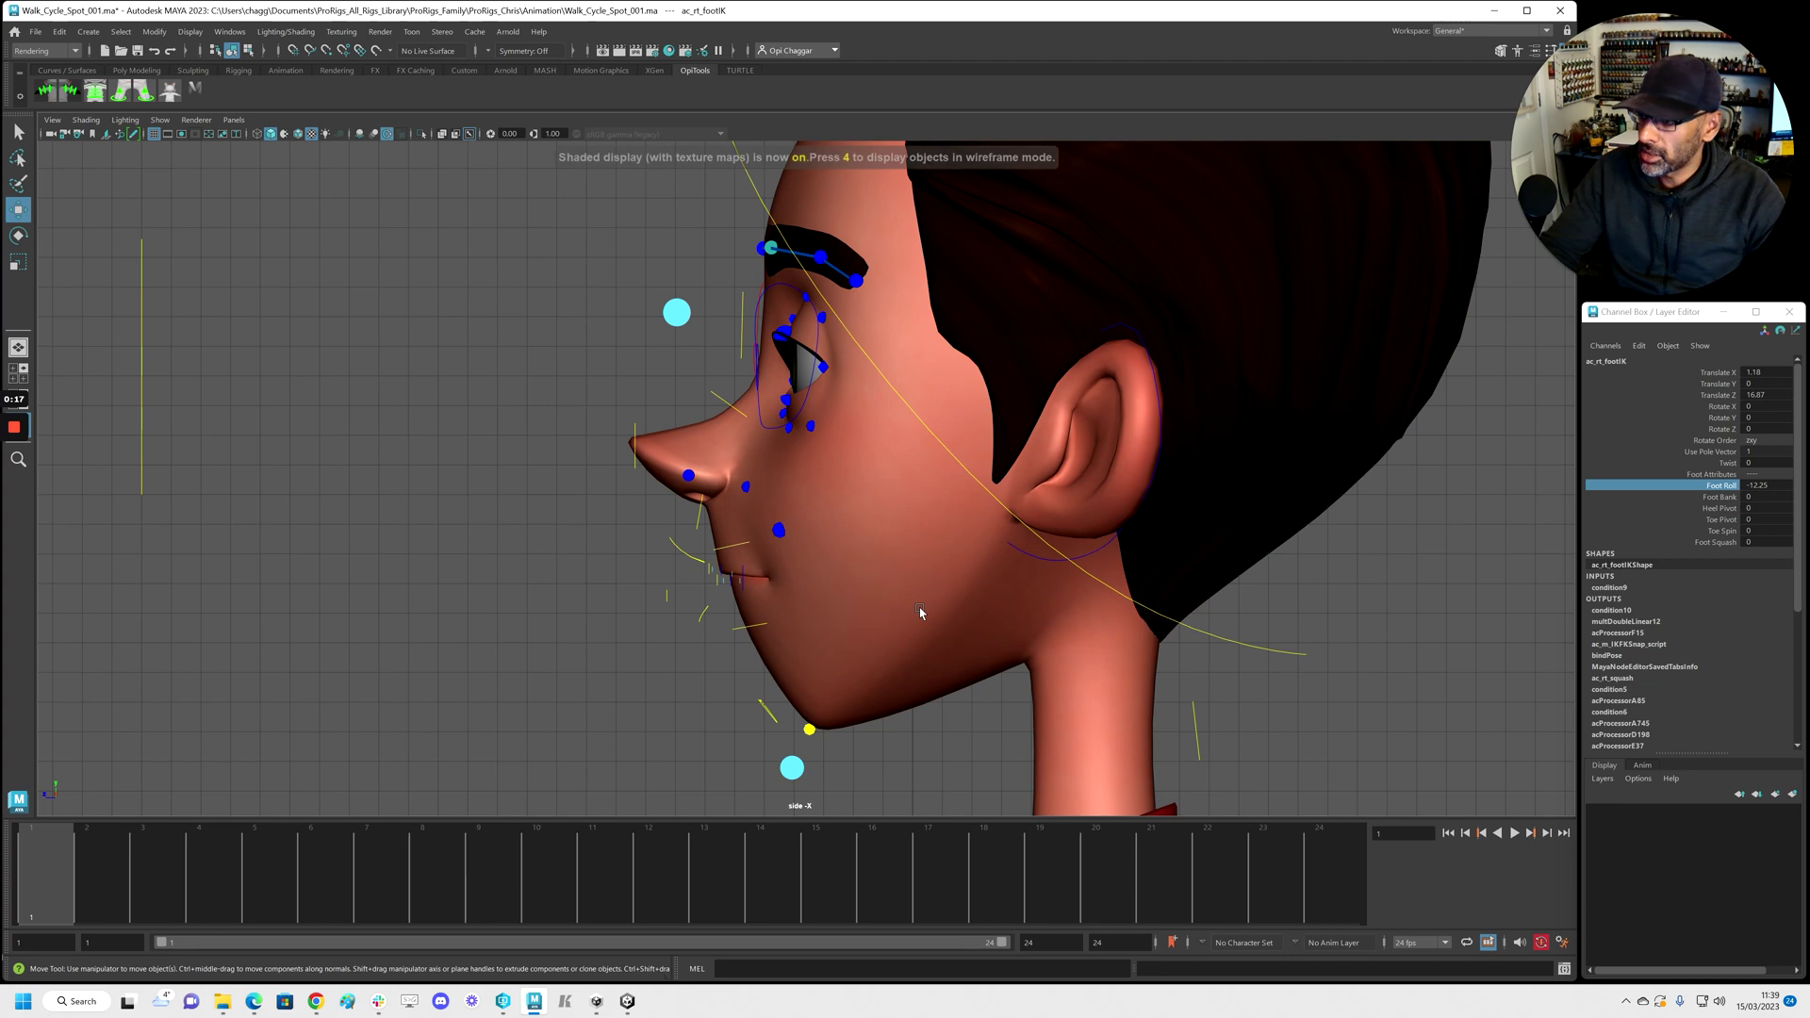
pyautogui.press('a')
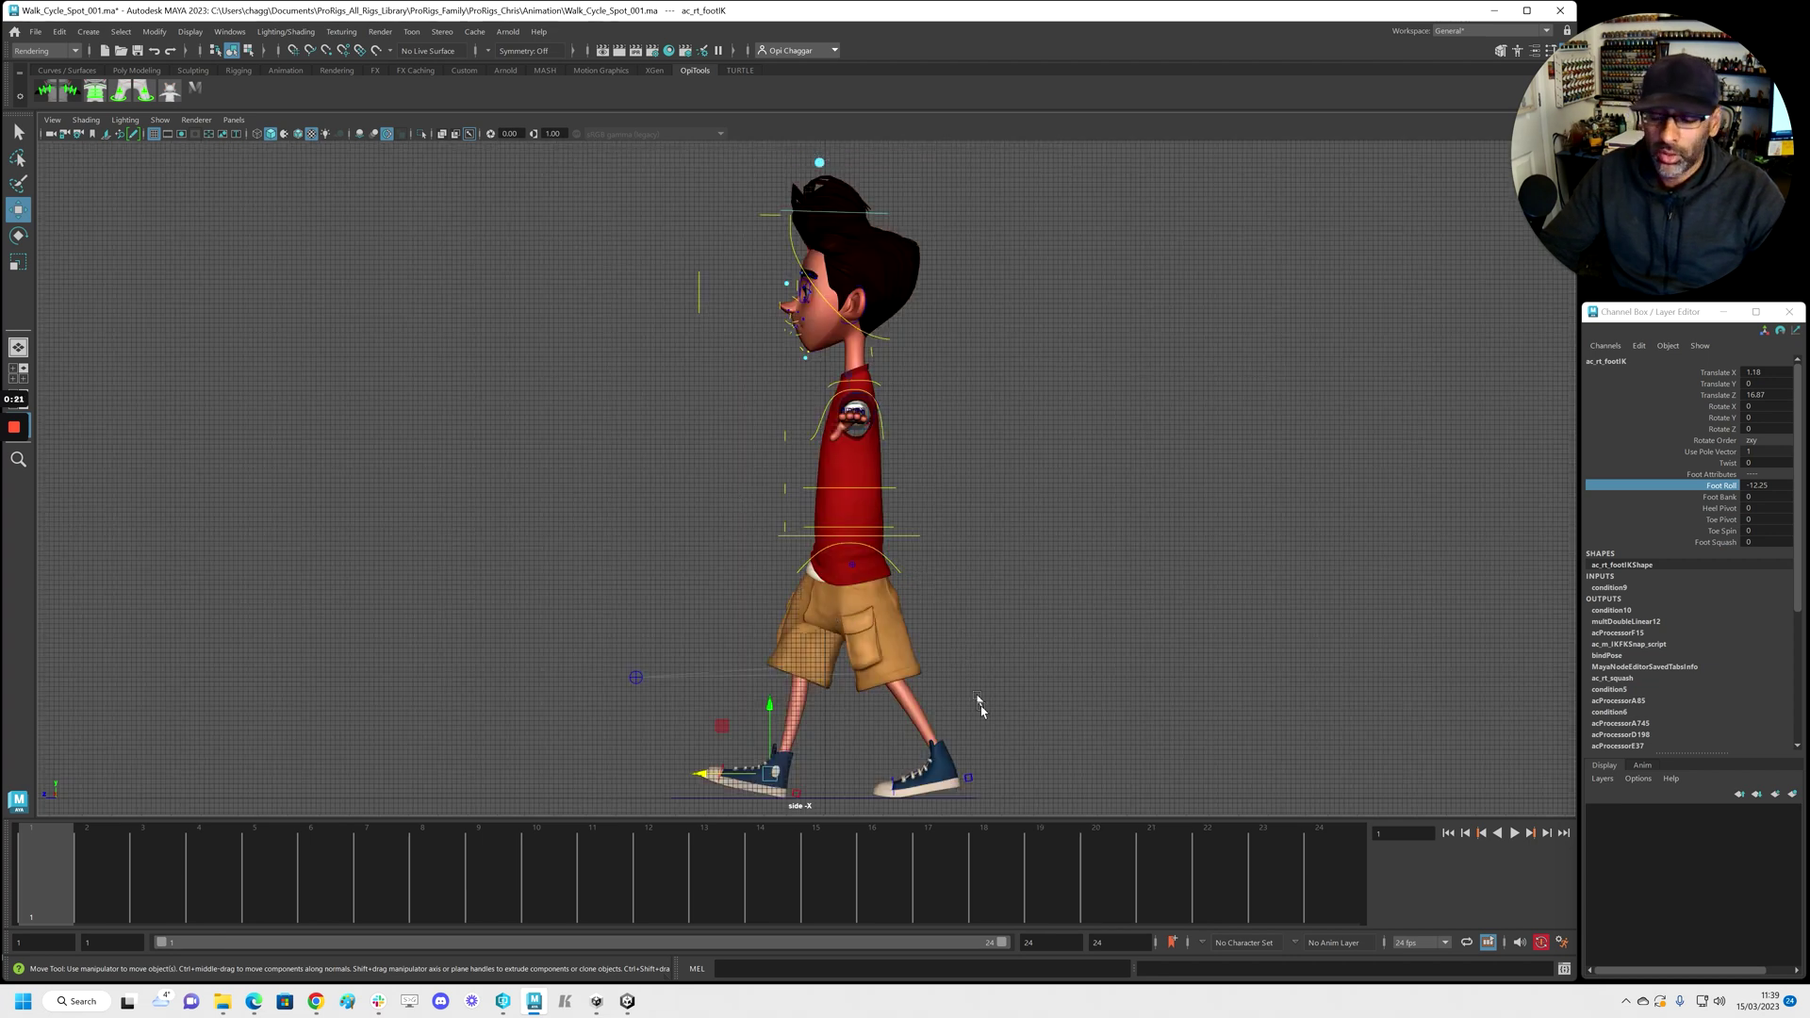
# Shift the left foot control back to Translate Z about -20.43 and set its Foot Roll to about 11.08
pyautogui.press('space')
pyautogui.press('space')
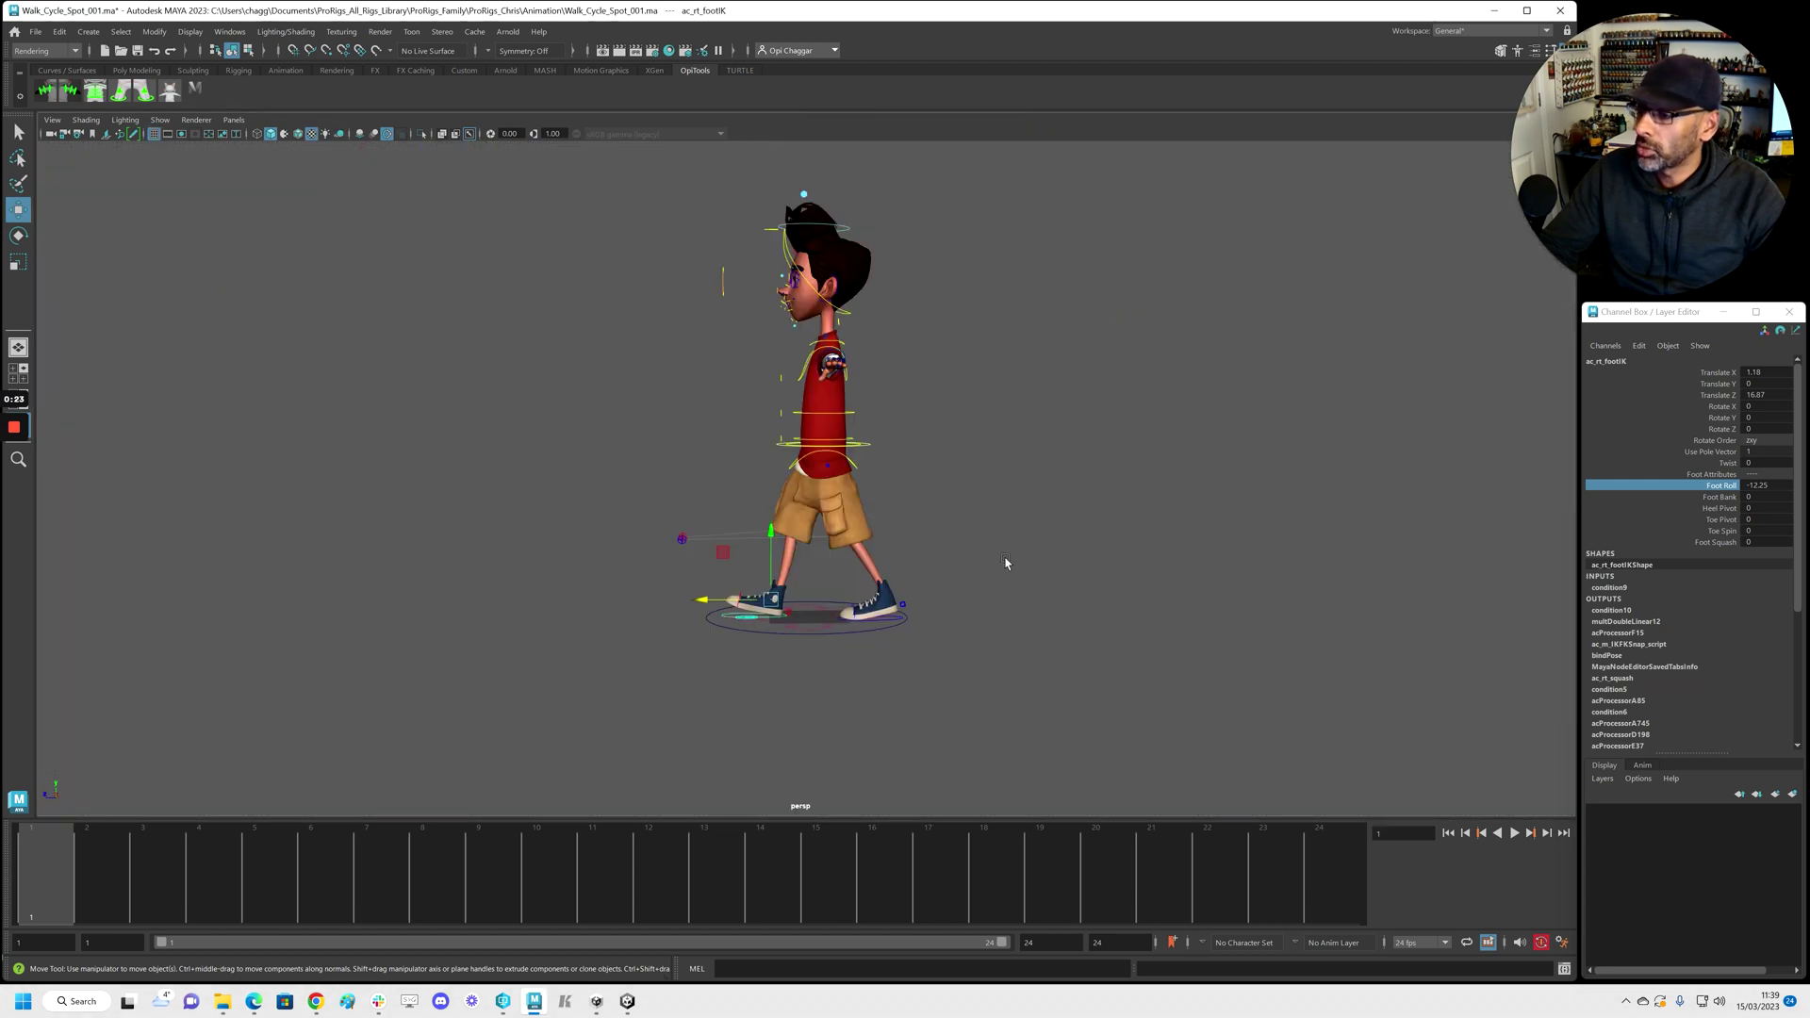
pyautogui.click(897, 622)
pyautogui.press('space')
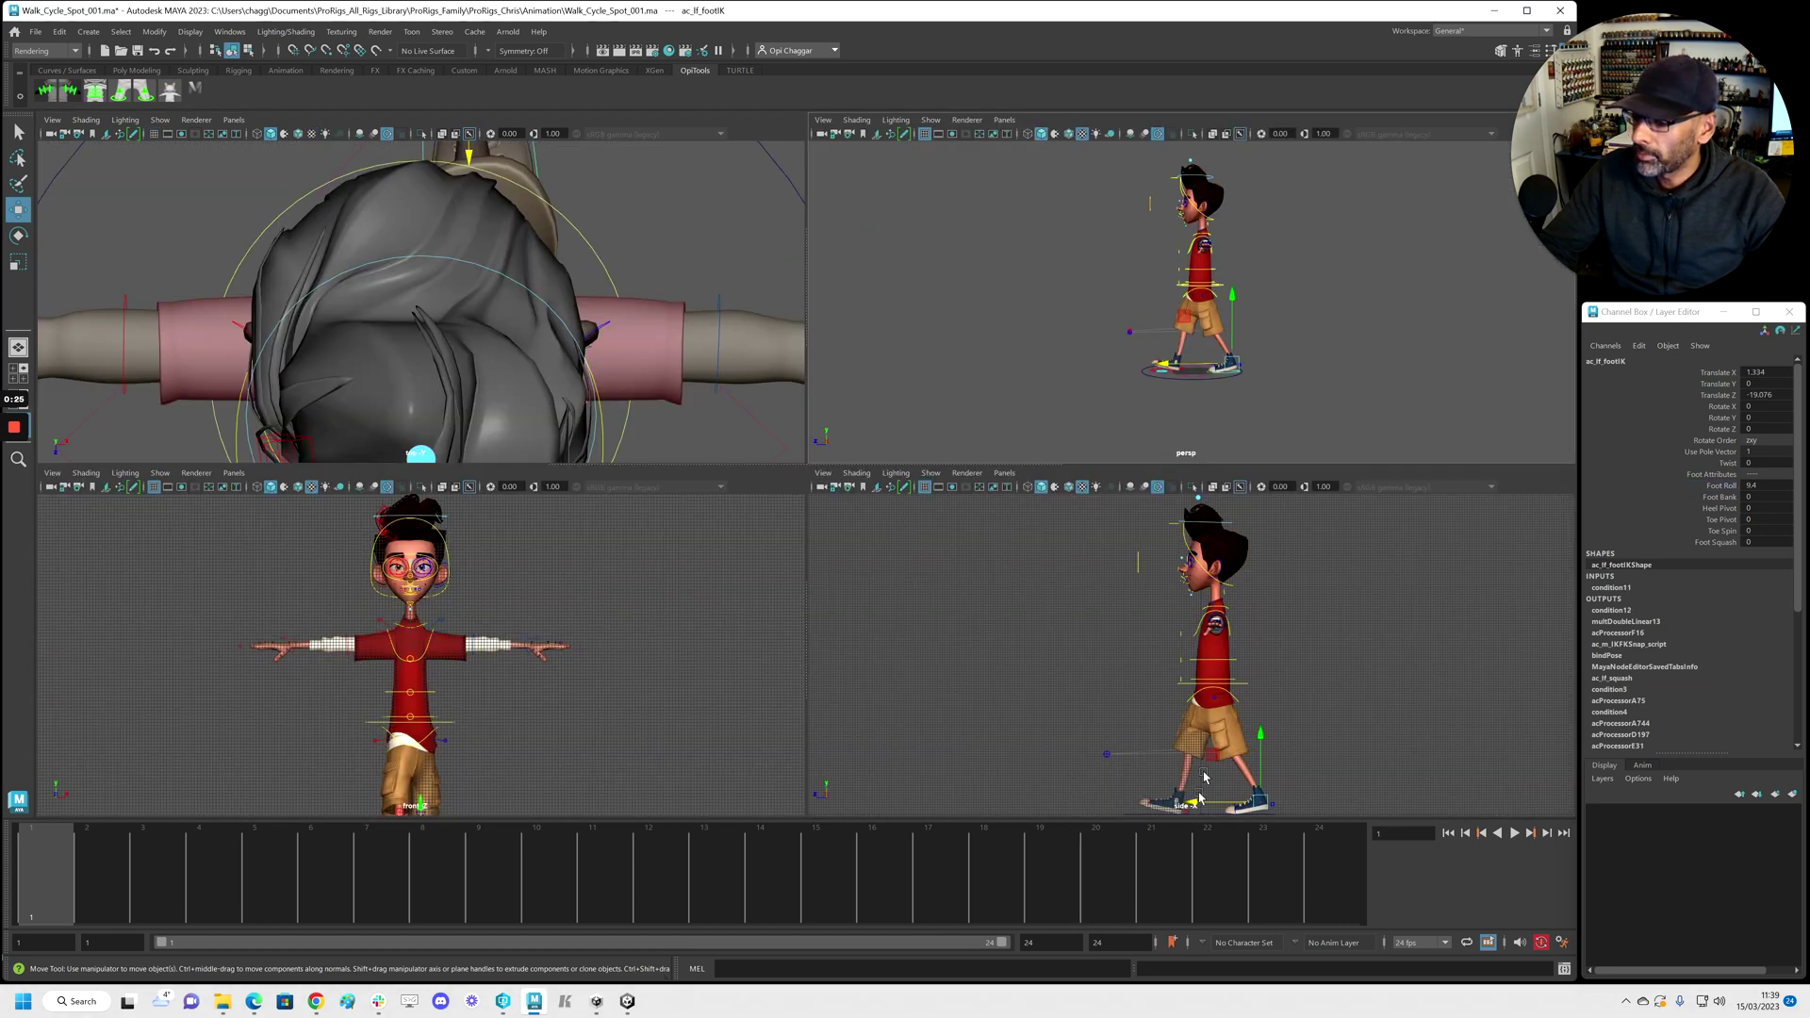
pyautogui.press('space')
pyautogui.moveTo(882, 780); pyautogui.dragTo(889, 776)
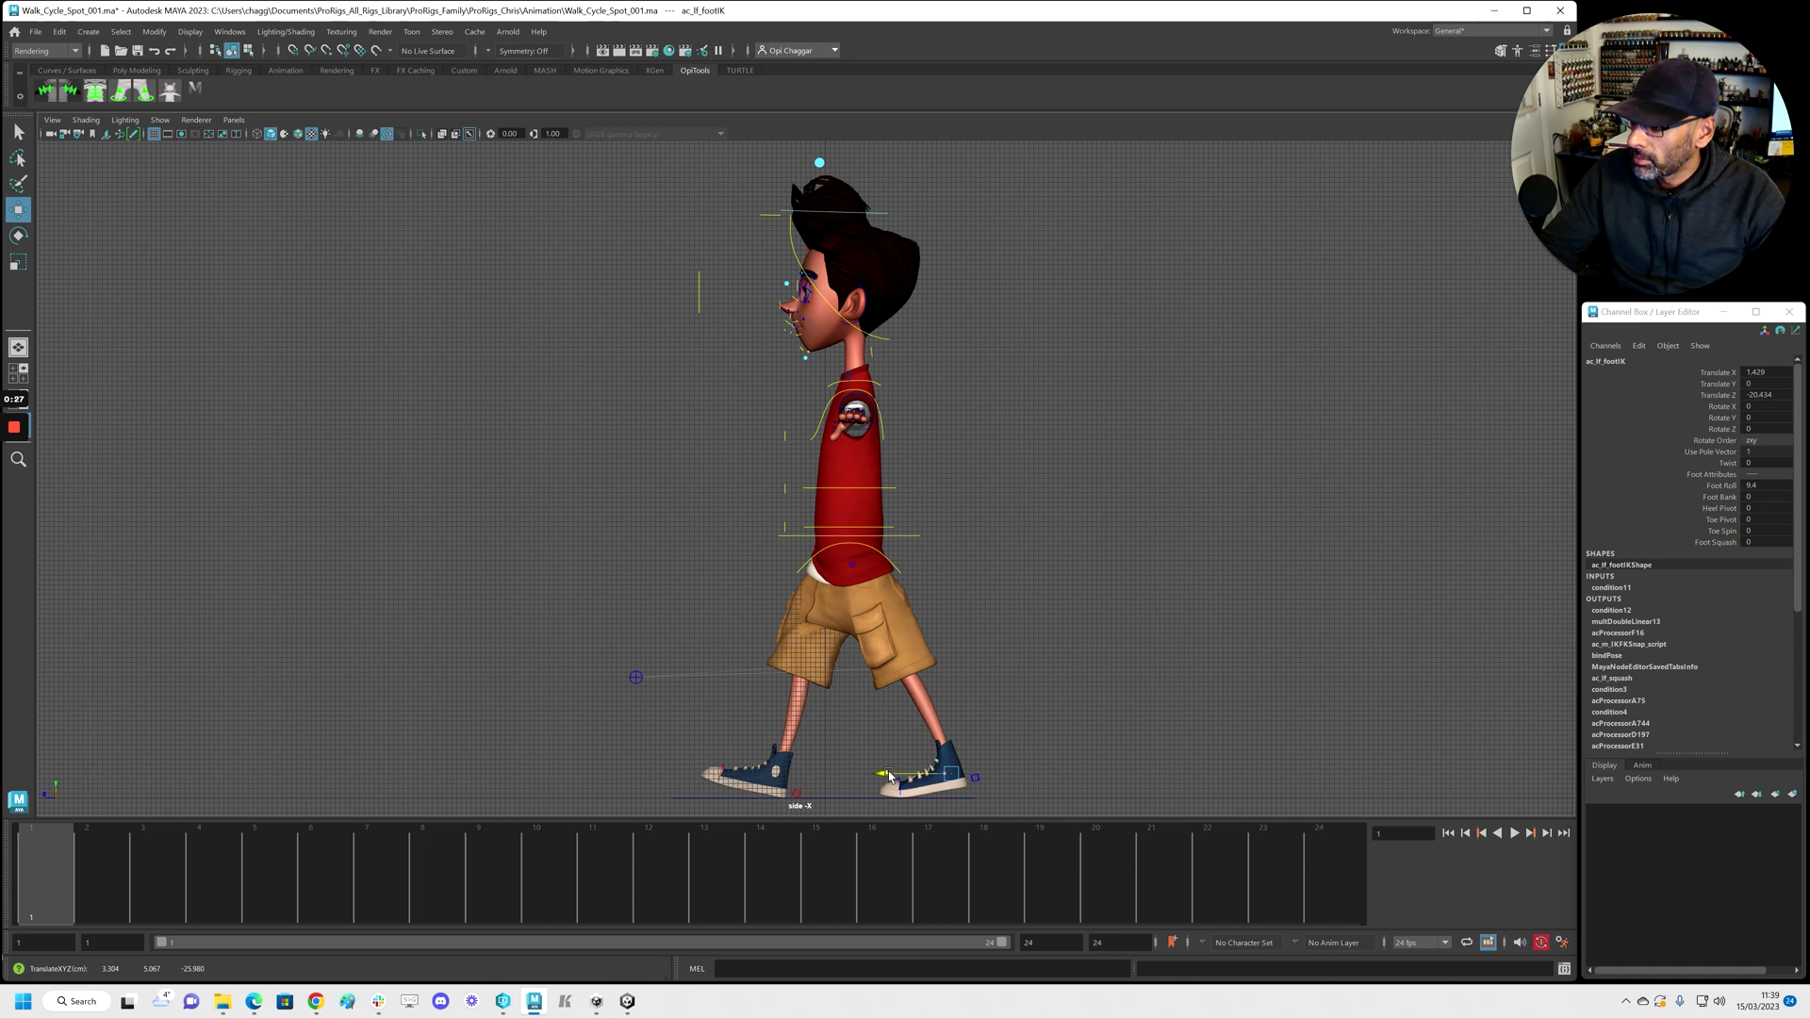
pyautogui.click(1709, 488)
pyautogui.moveTo(1263, 618); pyautogui.dragTo(1207, 641, button='middle')
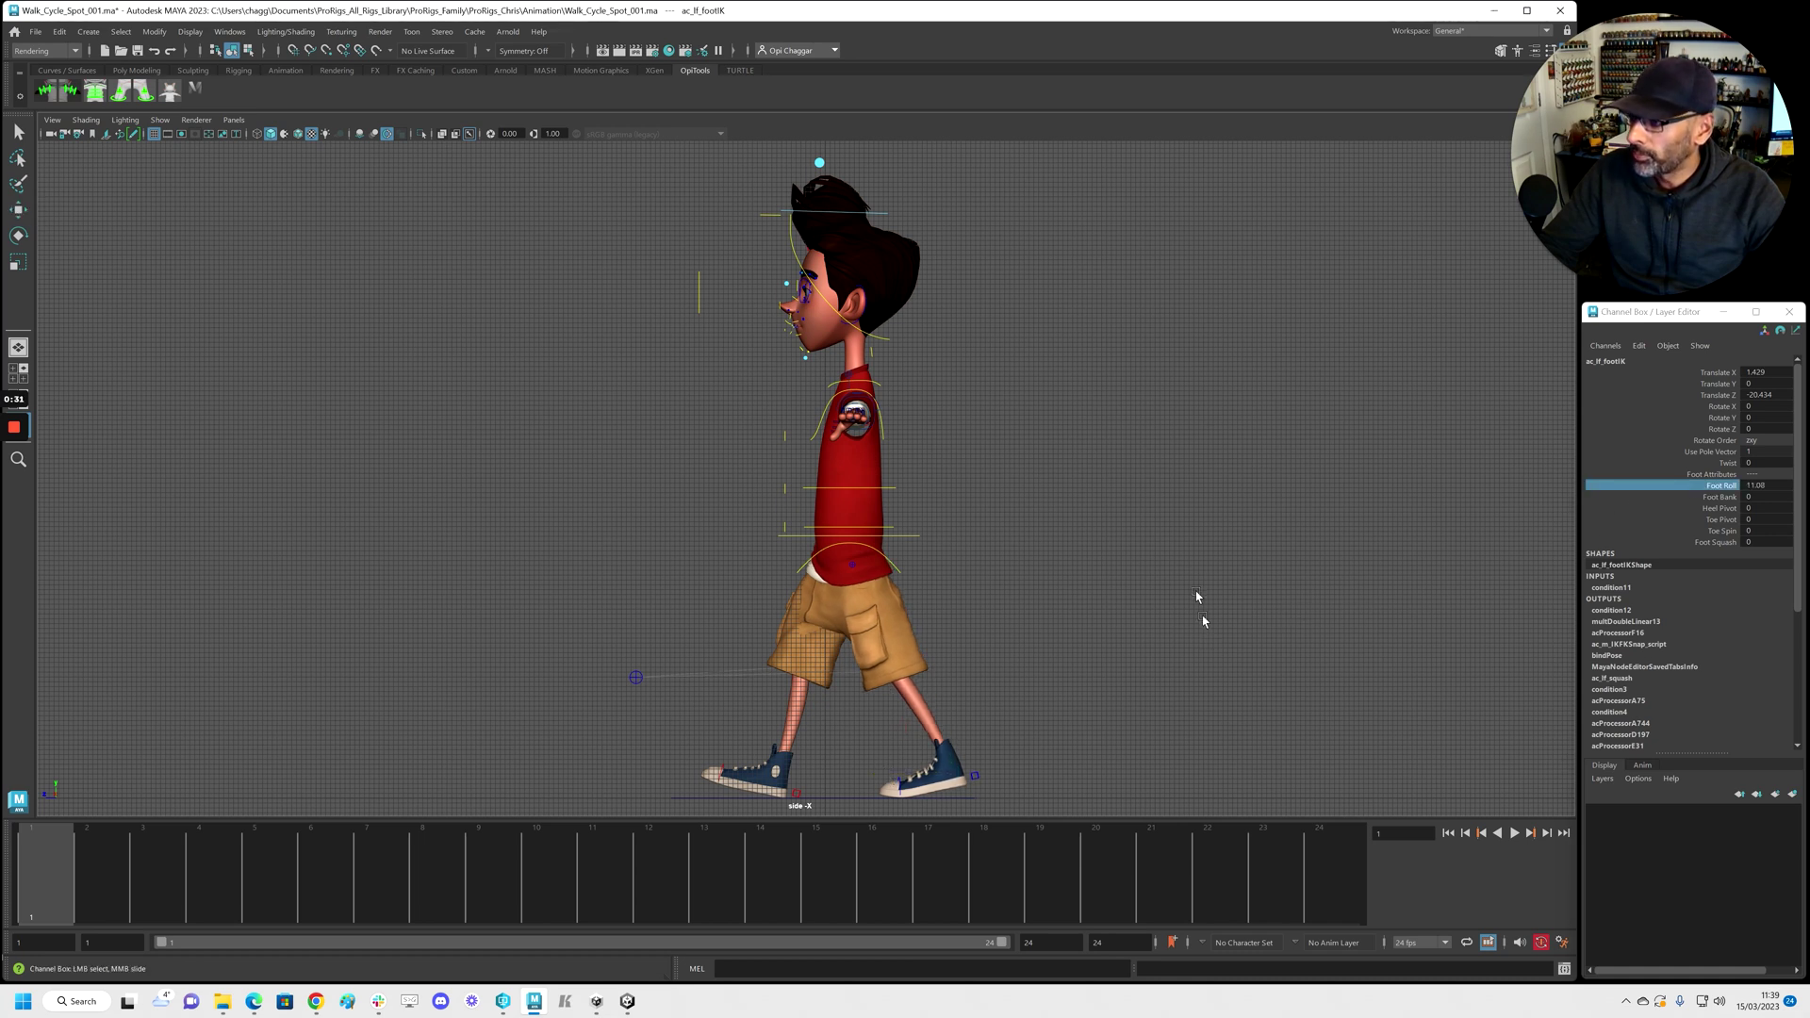
# Select all of the character's rig controls and key the contact pose at frame 1
pyautogui.keyDown('alt'); pyautogui.moveTo(1002, 574); pyautogui.dragTo(905, 528, button='right'); pyautogui.keyUp('alt')
pyautogui.moveTo(545, 197); pyautogui.dragTo(1102, 773)
pyautogui.press('w')
pyautogui.press('s')
# At frame 4, flatten the right foot with a Foot Roll of 0 and move it back to Translate Z about 10.91
pyautogui.click(183, 881)
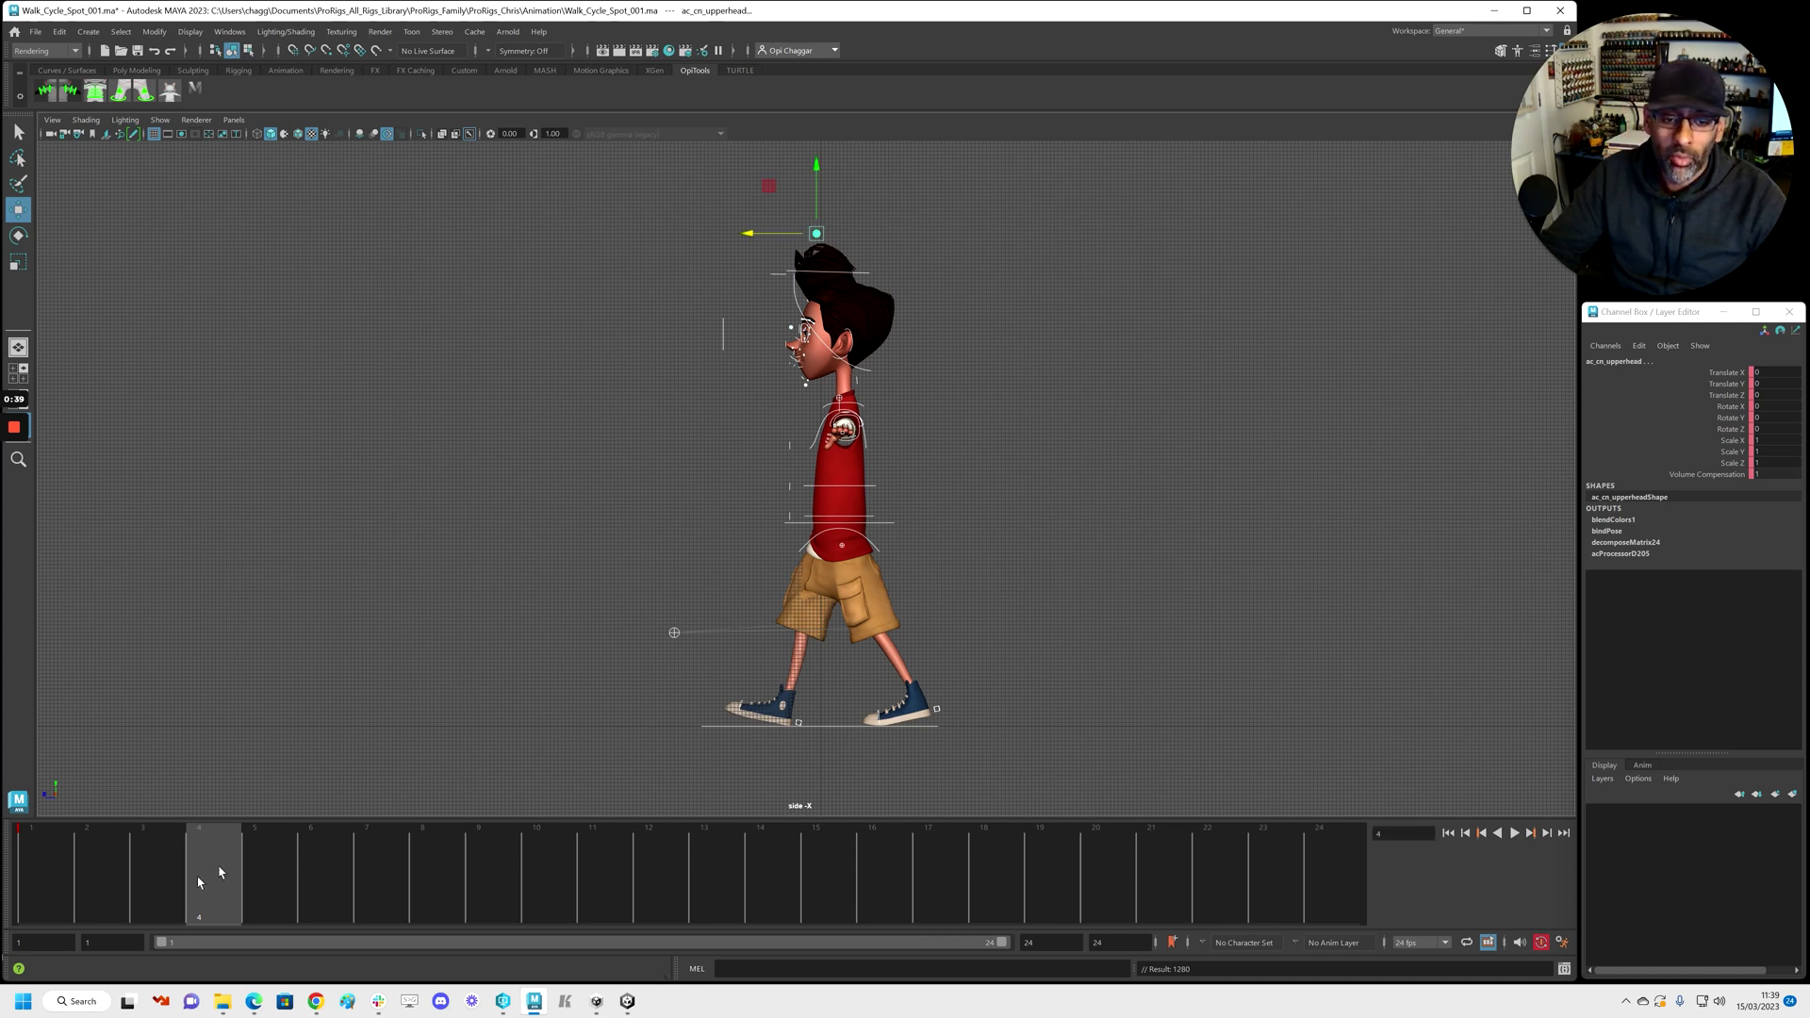
pyautogui.press('space')
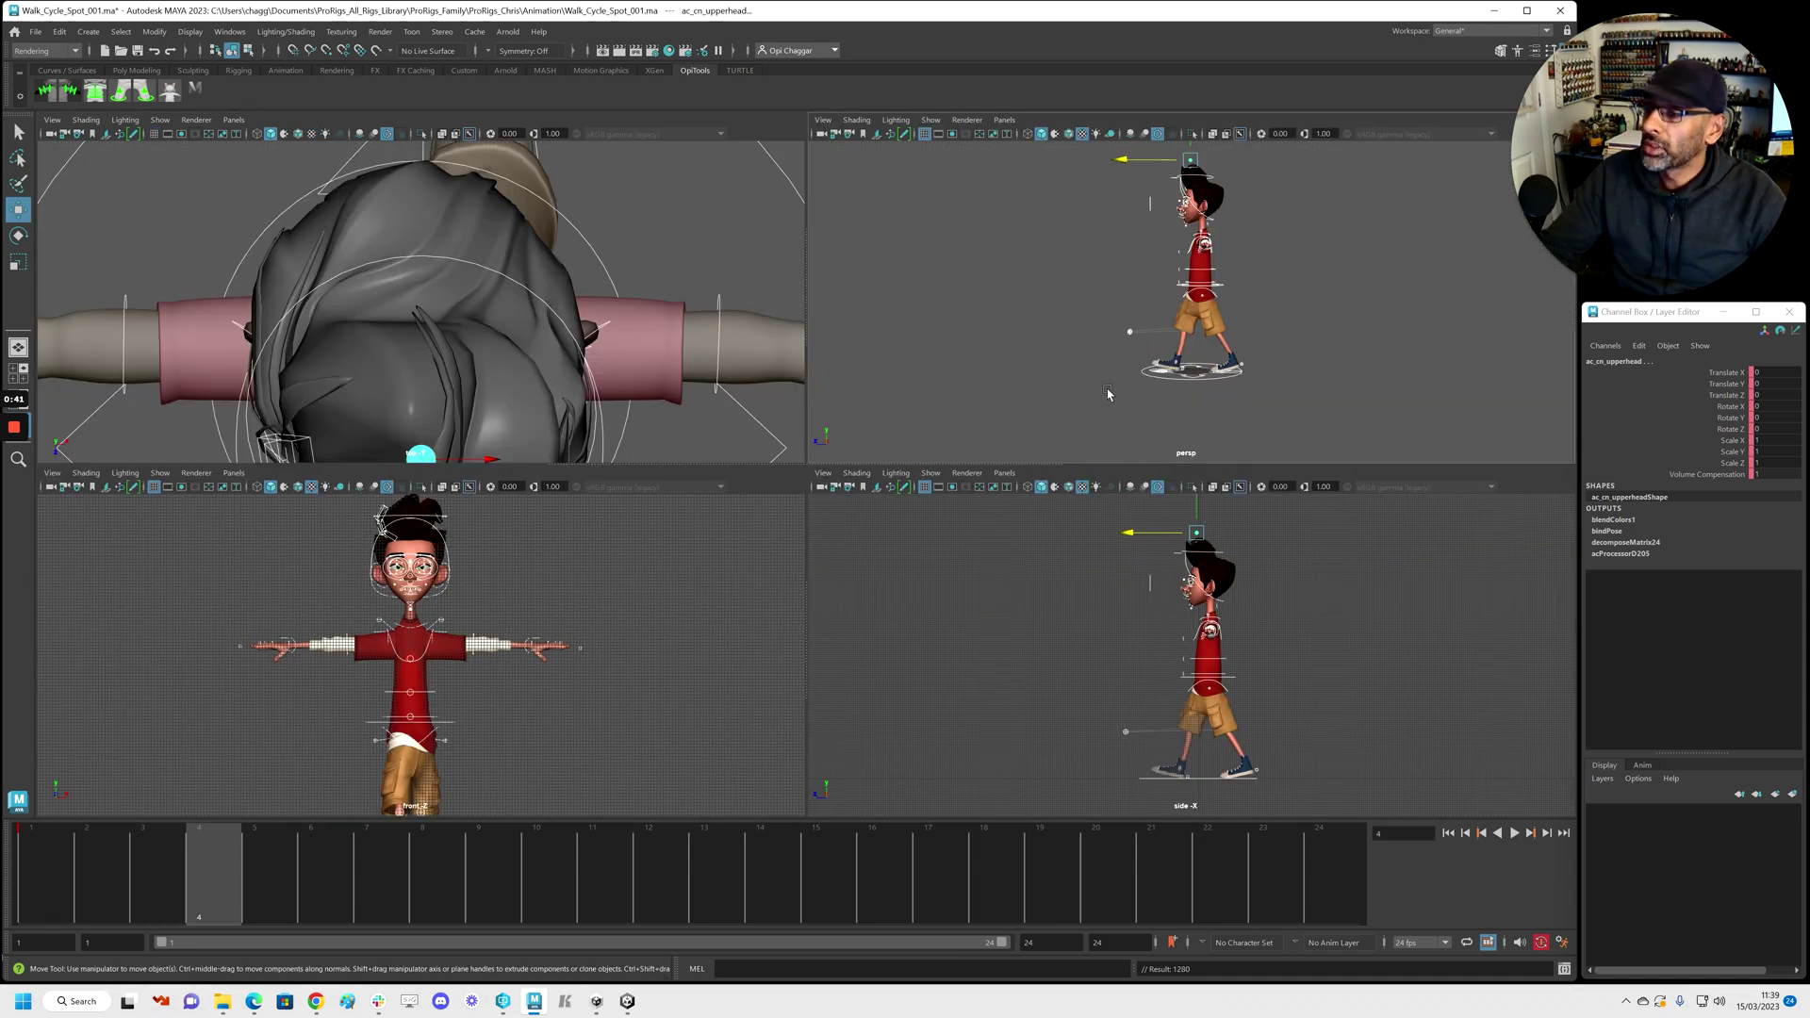
pyautogui.press('space')
pyautogui.keyDown('alt'); pyautogui.moveTo(893, 494); pyautogui.dragTo(1018, 547); pyautogui.keyUp('alt')
pyautogui.keyDown('alt'); pyautogui.moveTo(660, 664); pyautogui.dragTo(727, 658, button='right'); pyautogui.keyUp('alt')
pyautogui.keyDown('alt'); pyautogui.moveTo(727, 658); pyautogui.dragTo(763, 613, button='middle'); pyautogui.keyUp('alt')
pyautogui.keyDown('alt'); pyautogui.moveTo(764, 613); pyautogui.dragTo(777, 608, button='right'); pyautogui.keyUp('alt')
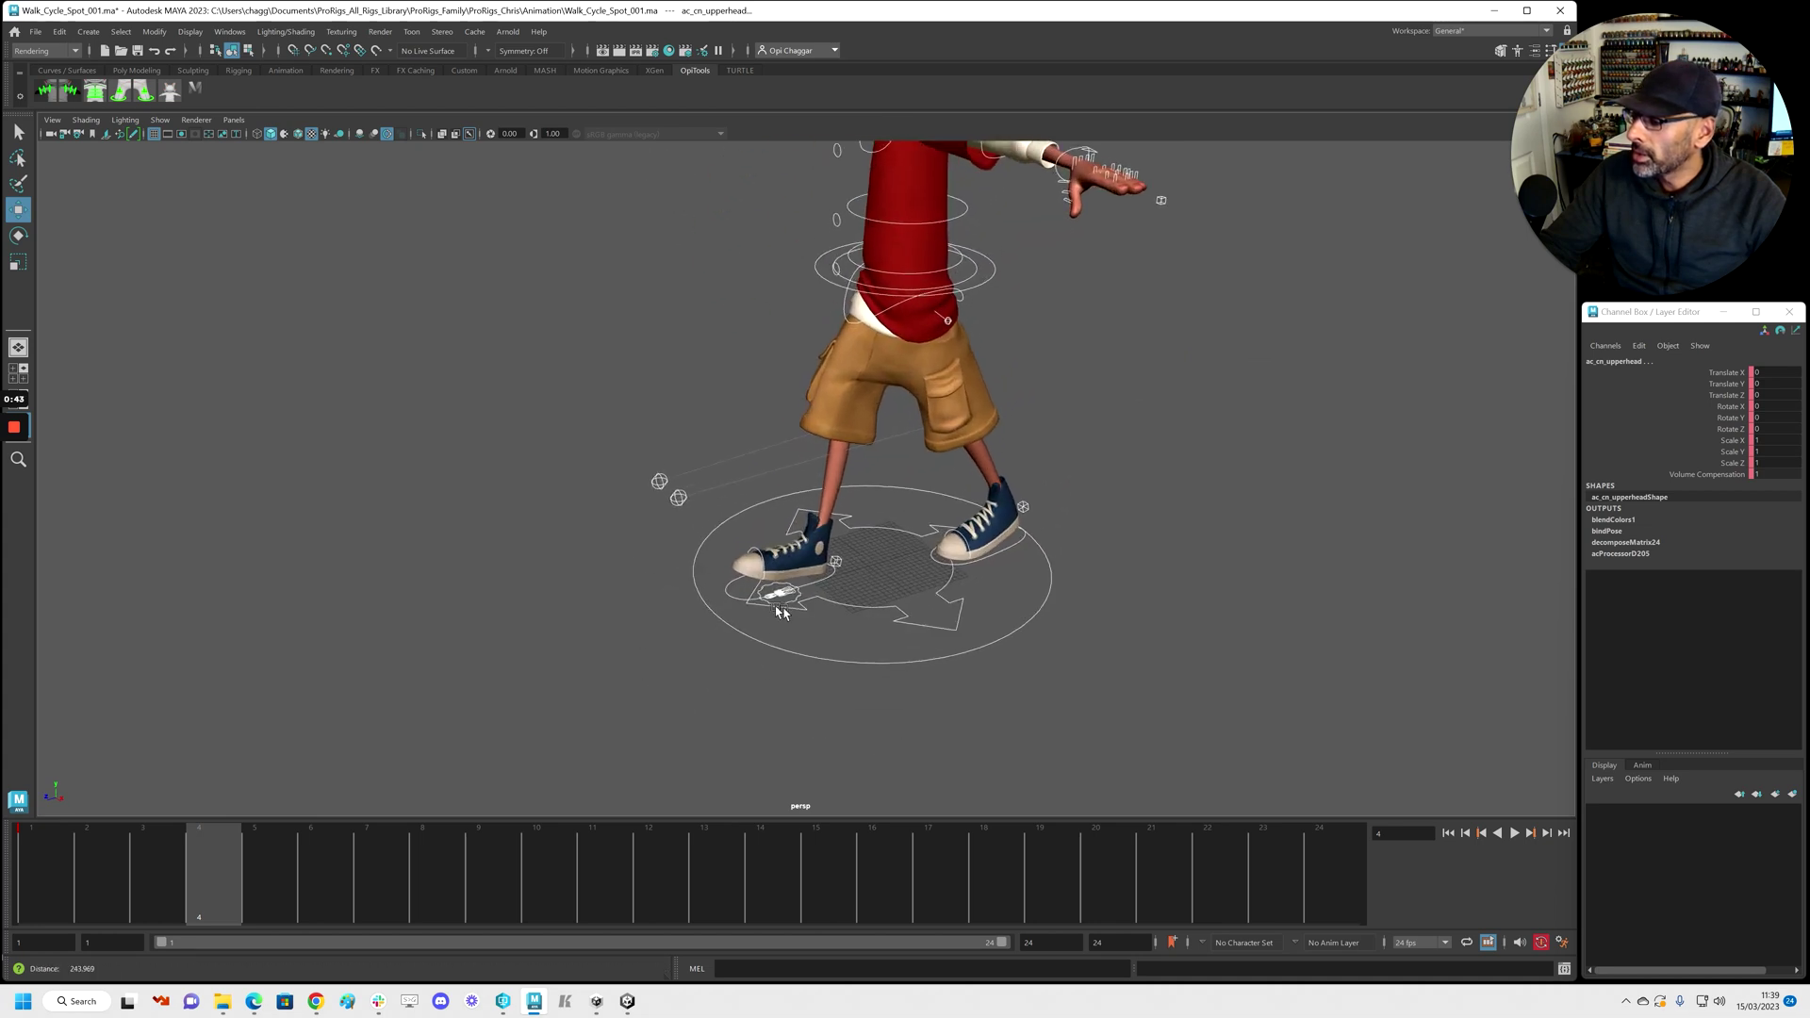
pyautogui.click(737, 600)
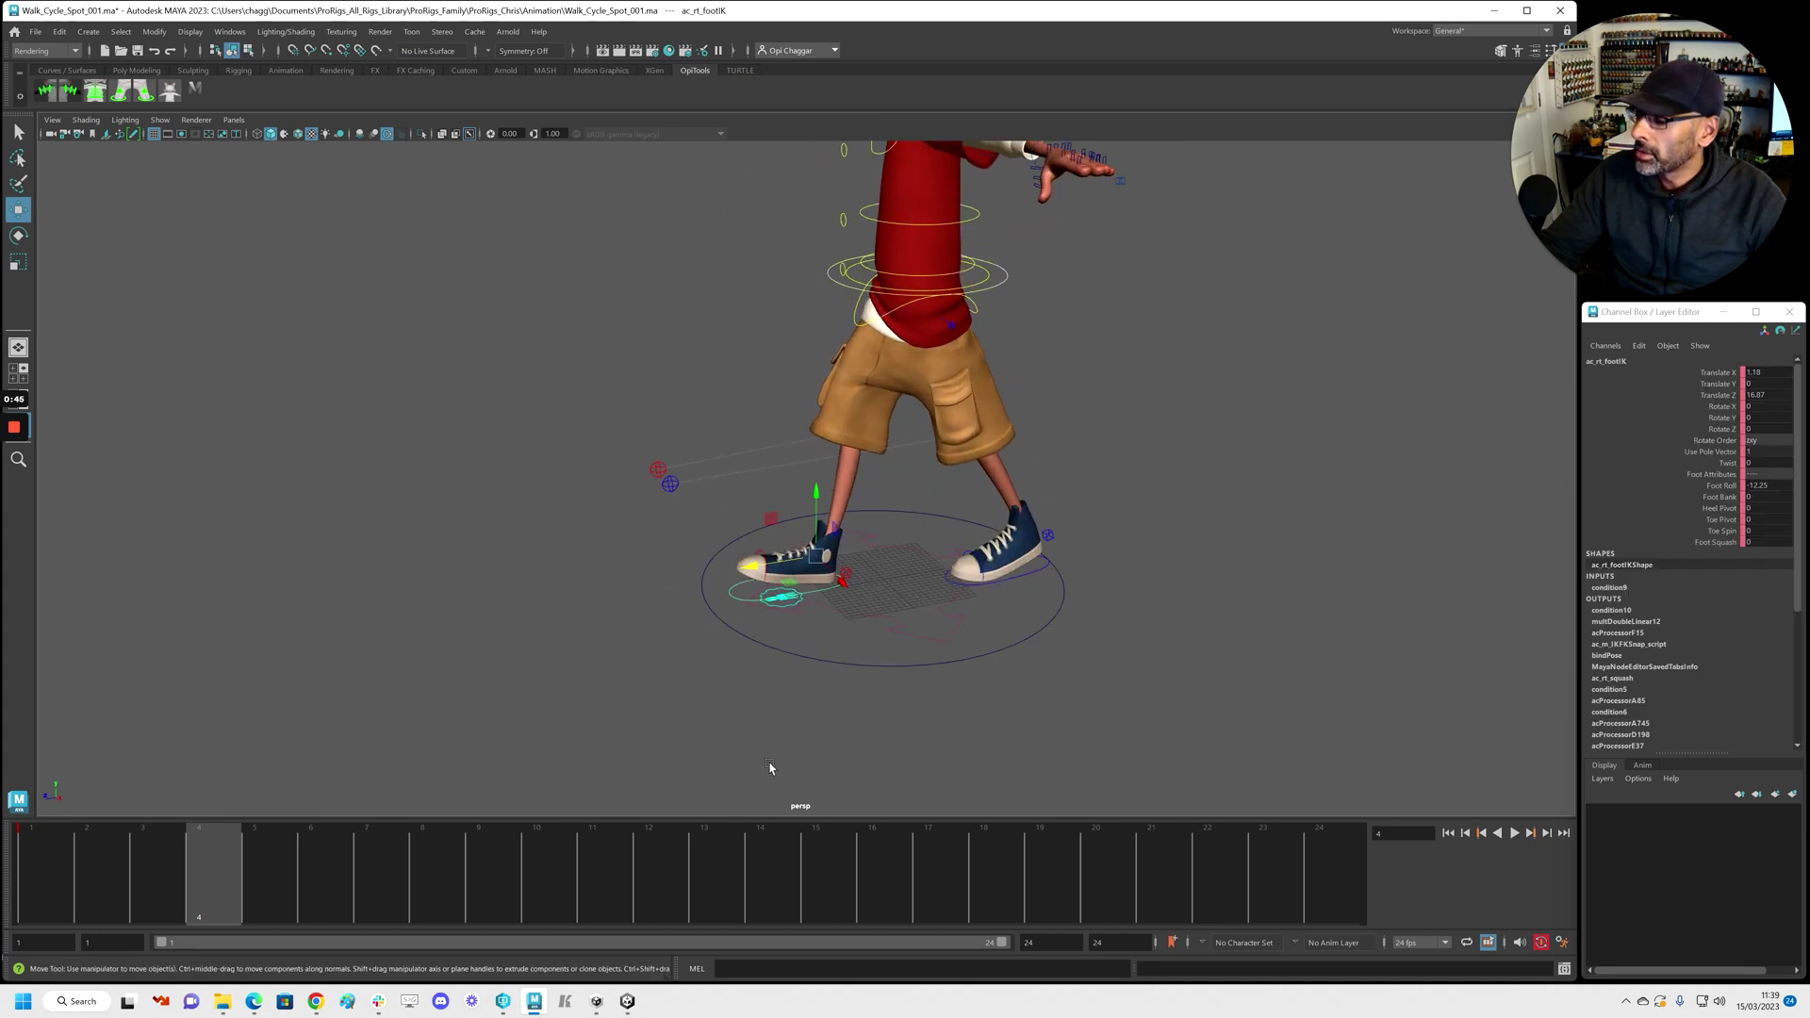
pyautogui.press('space')
pyautogui.press('space')
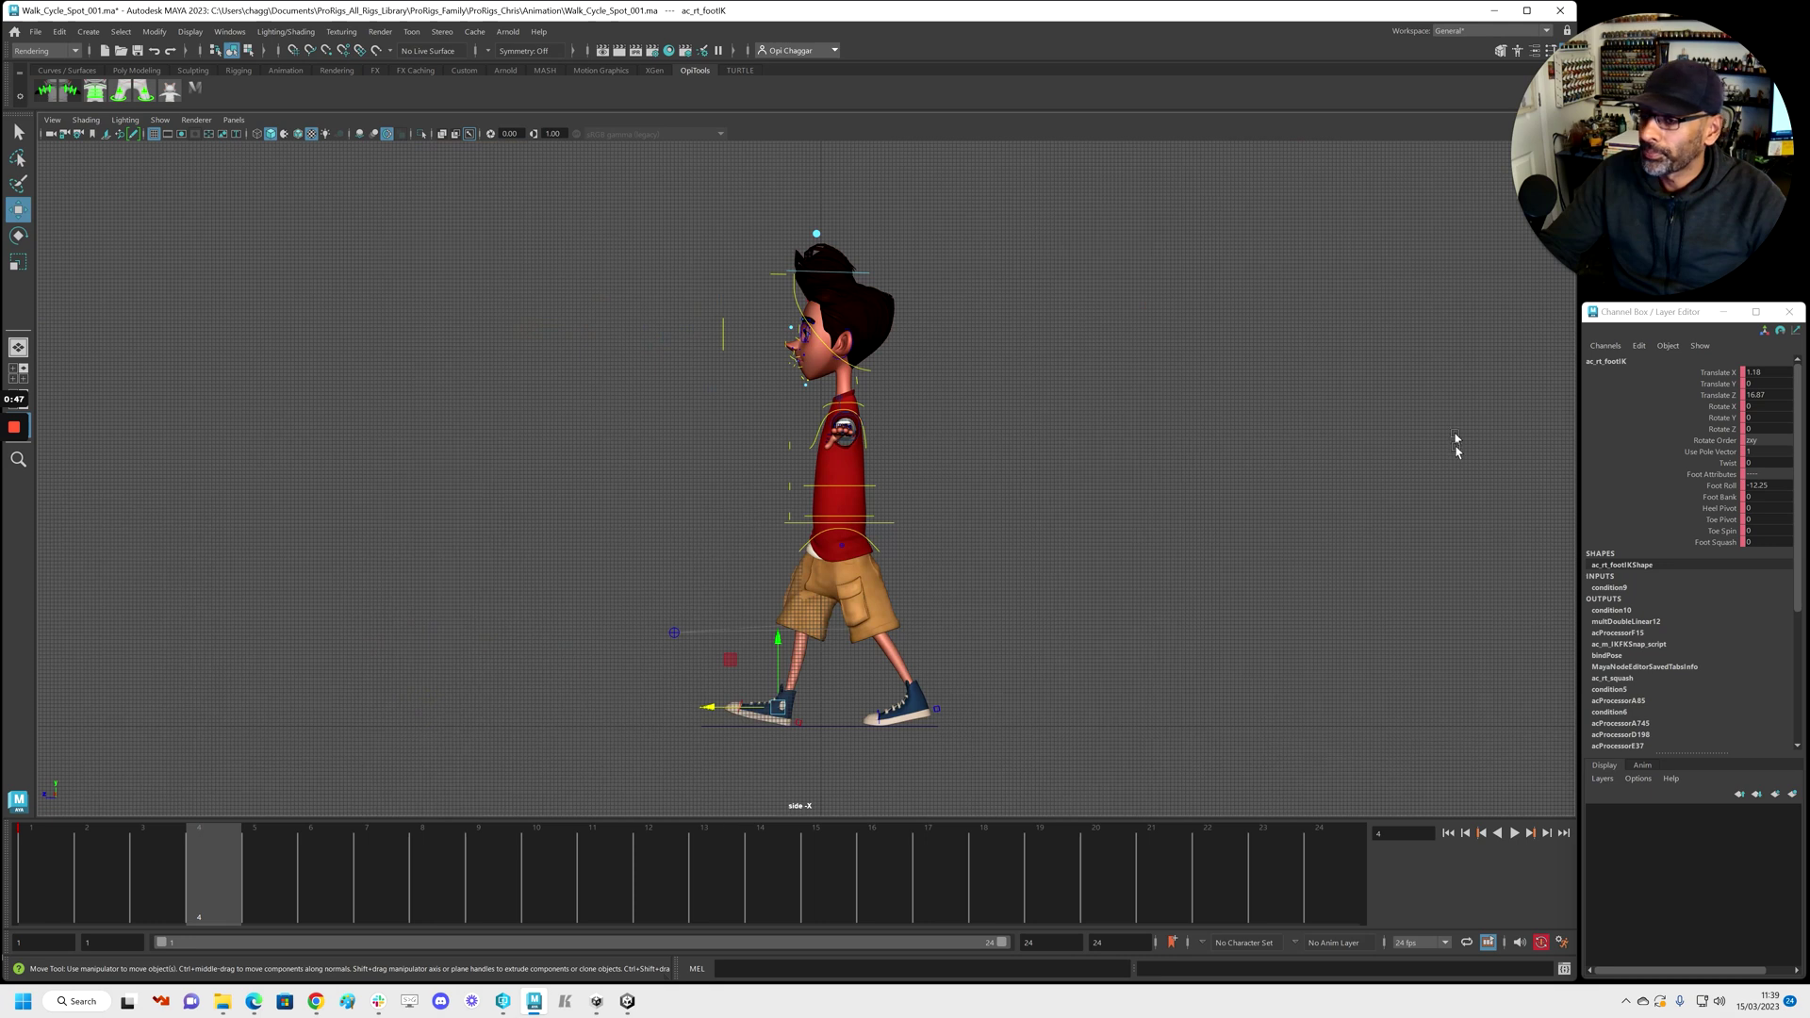
pyautogui.click(1763, 485)
pyautogui.write('0')
pyautogui.press('Return')
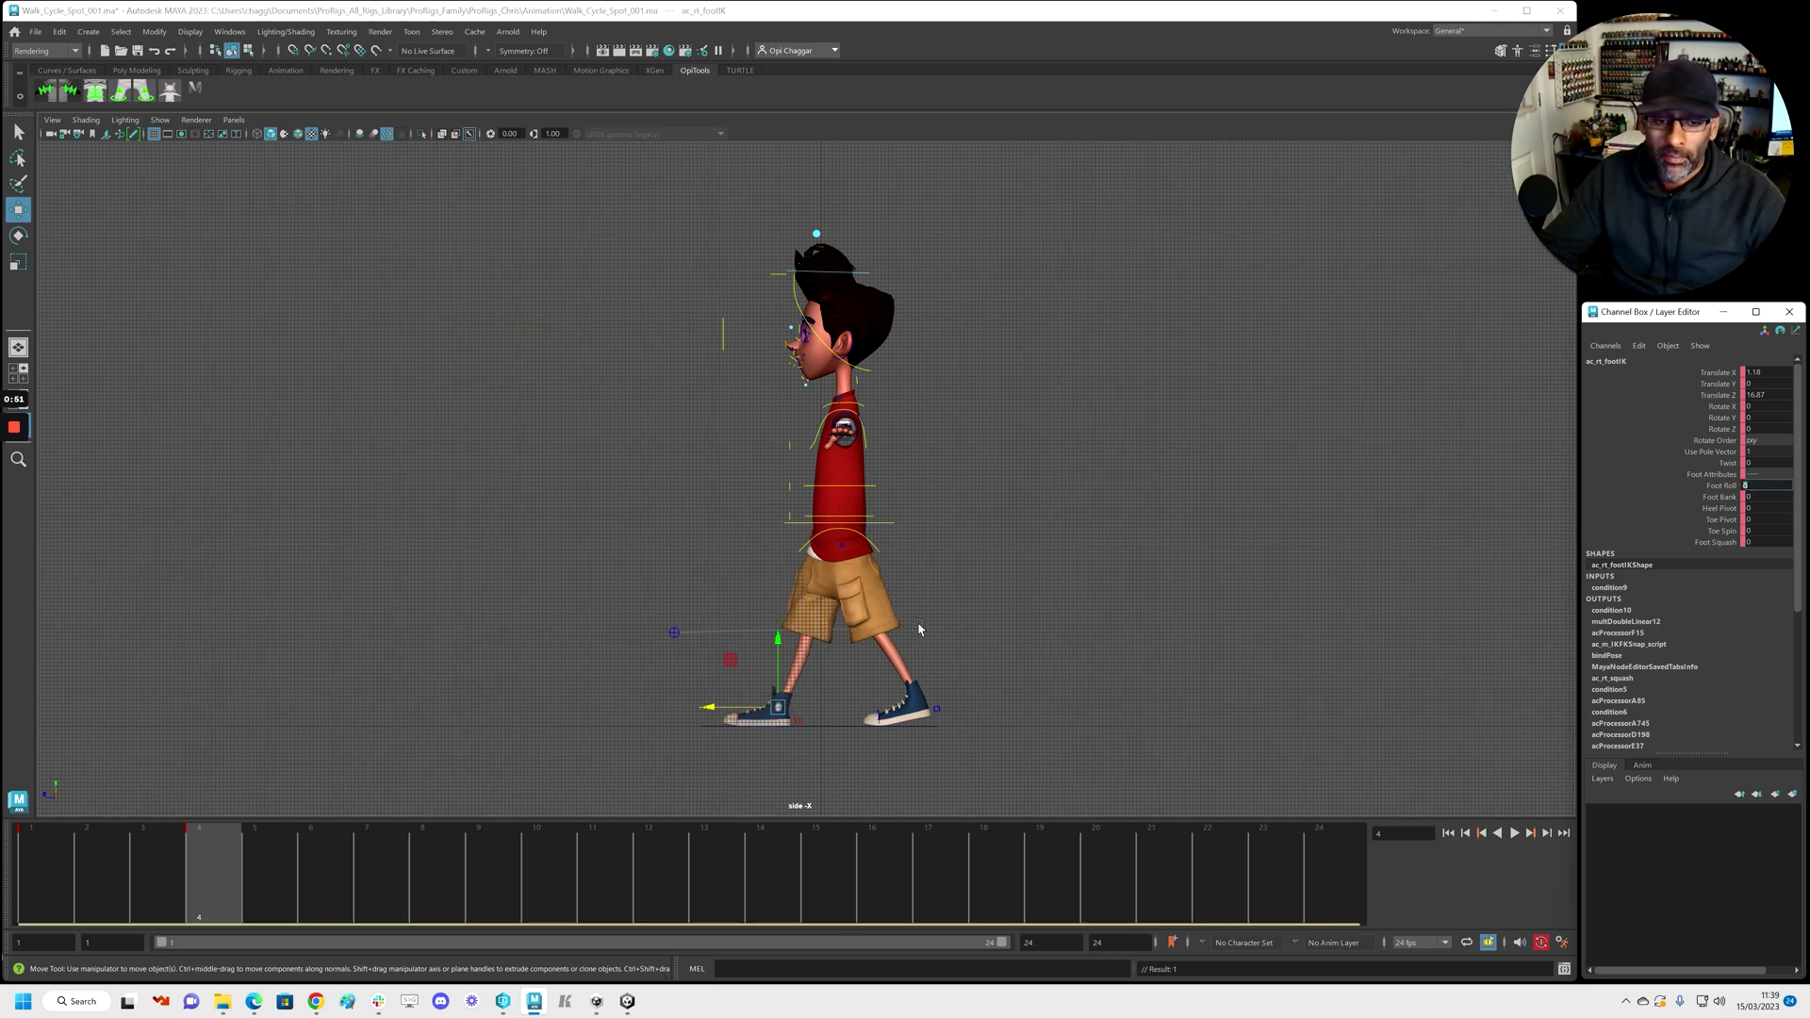
pyautogui.scroll(1, 822, 630)
pyautogui.moveTo(713, 733); pyautogui.dragTo(737, 737)
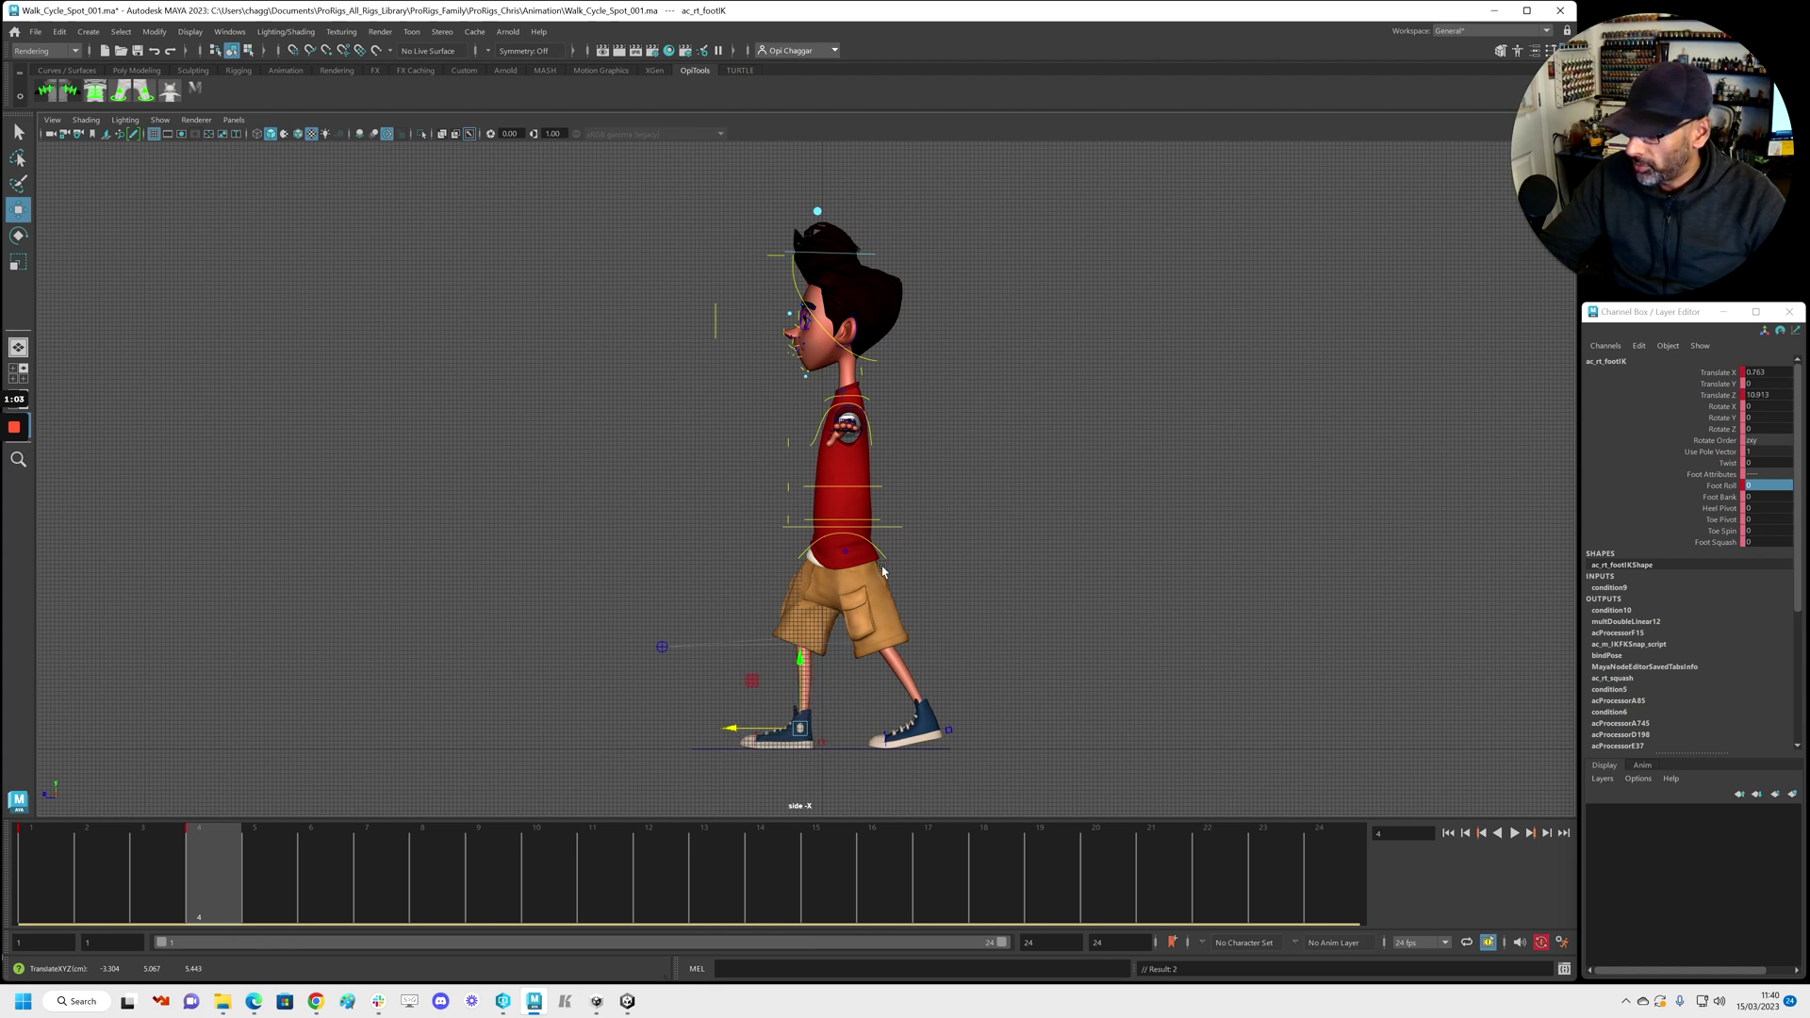
# Lower the root control to Translate Y about -4.93 at frame 4 and key it
pyautogui.press('space')
pyautogui.press('space')
pyautogui.scroll(5, 1063, 355)
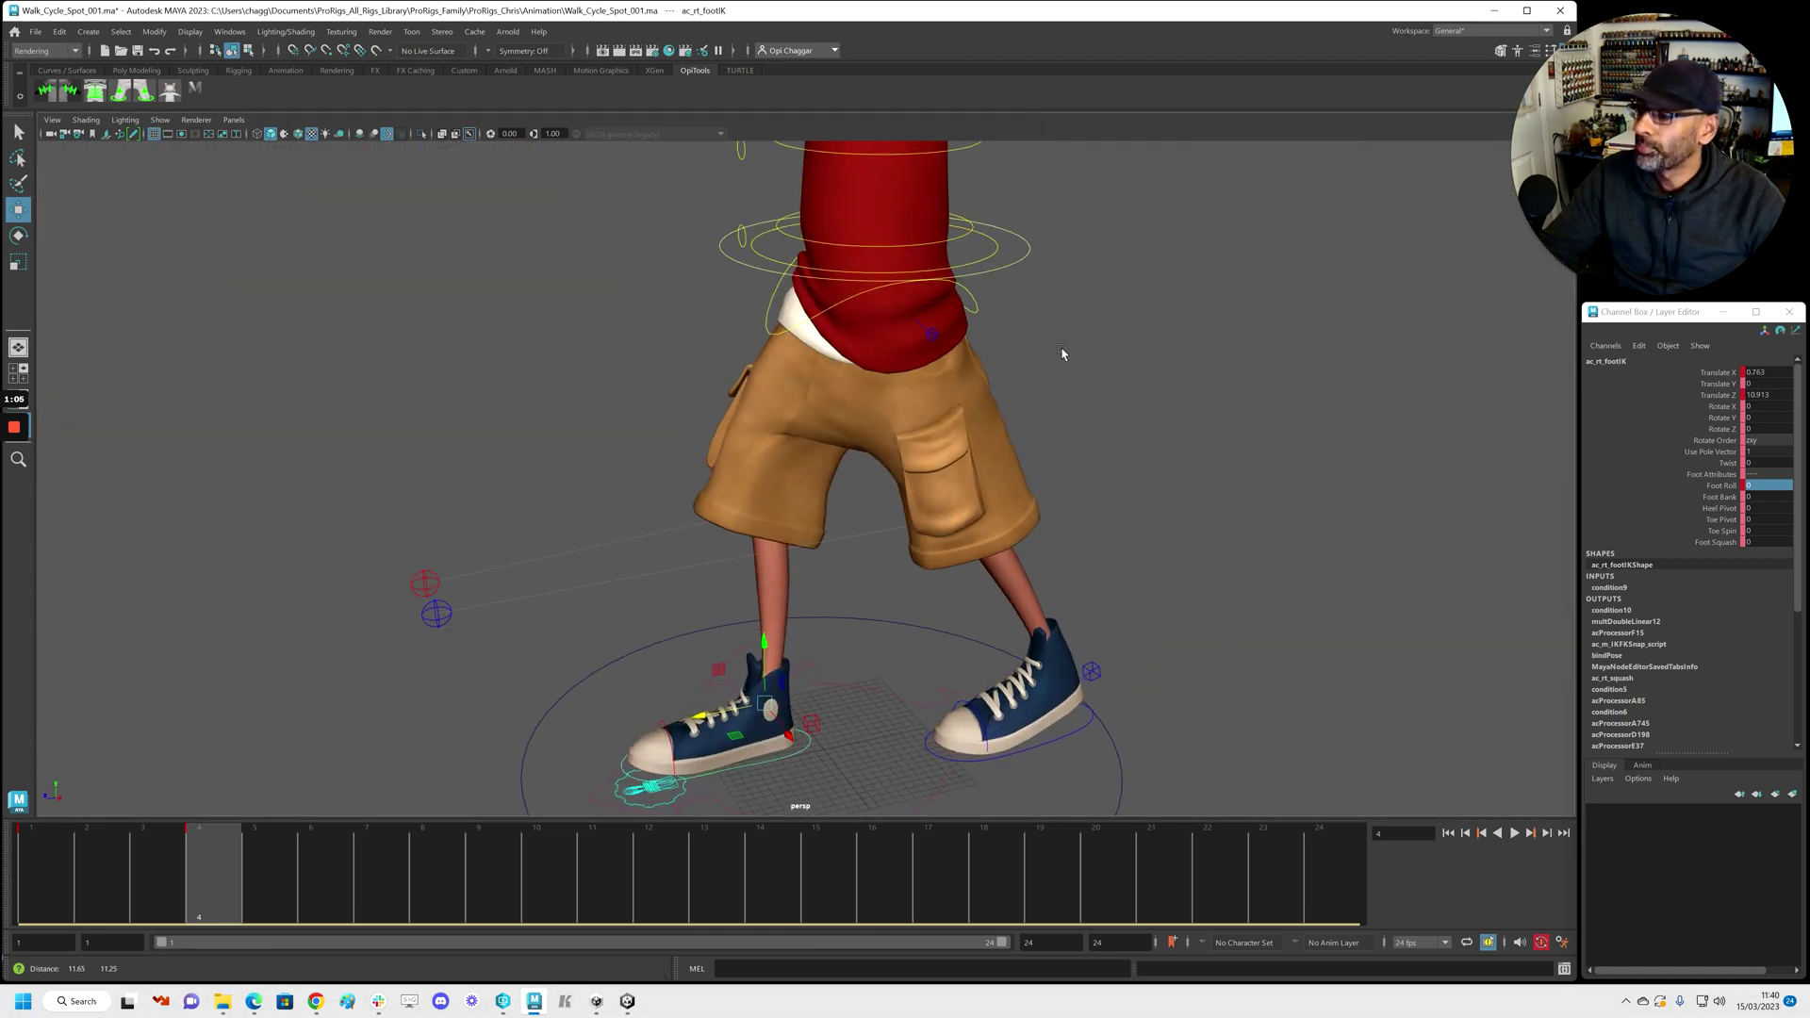
pyautogui.click(998, 253)
pyautogui.press('space')
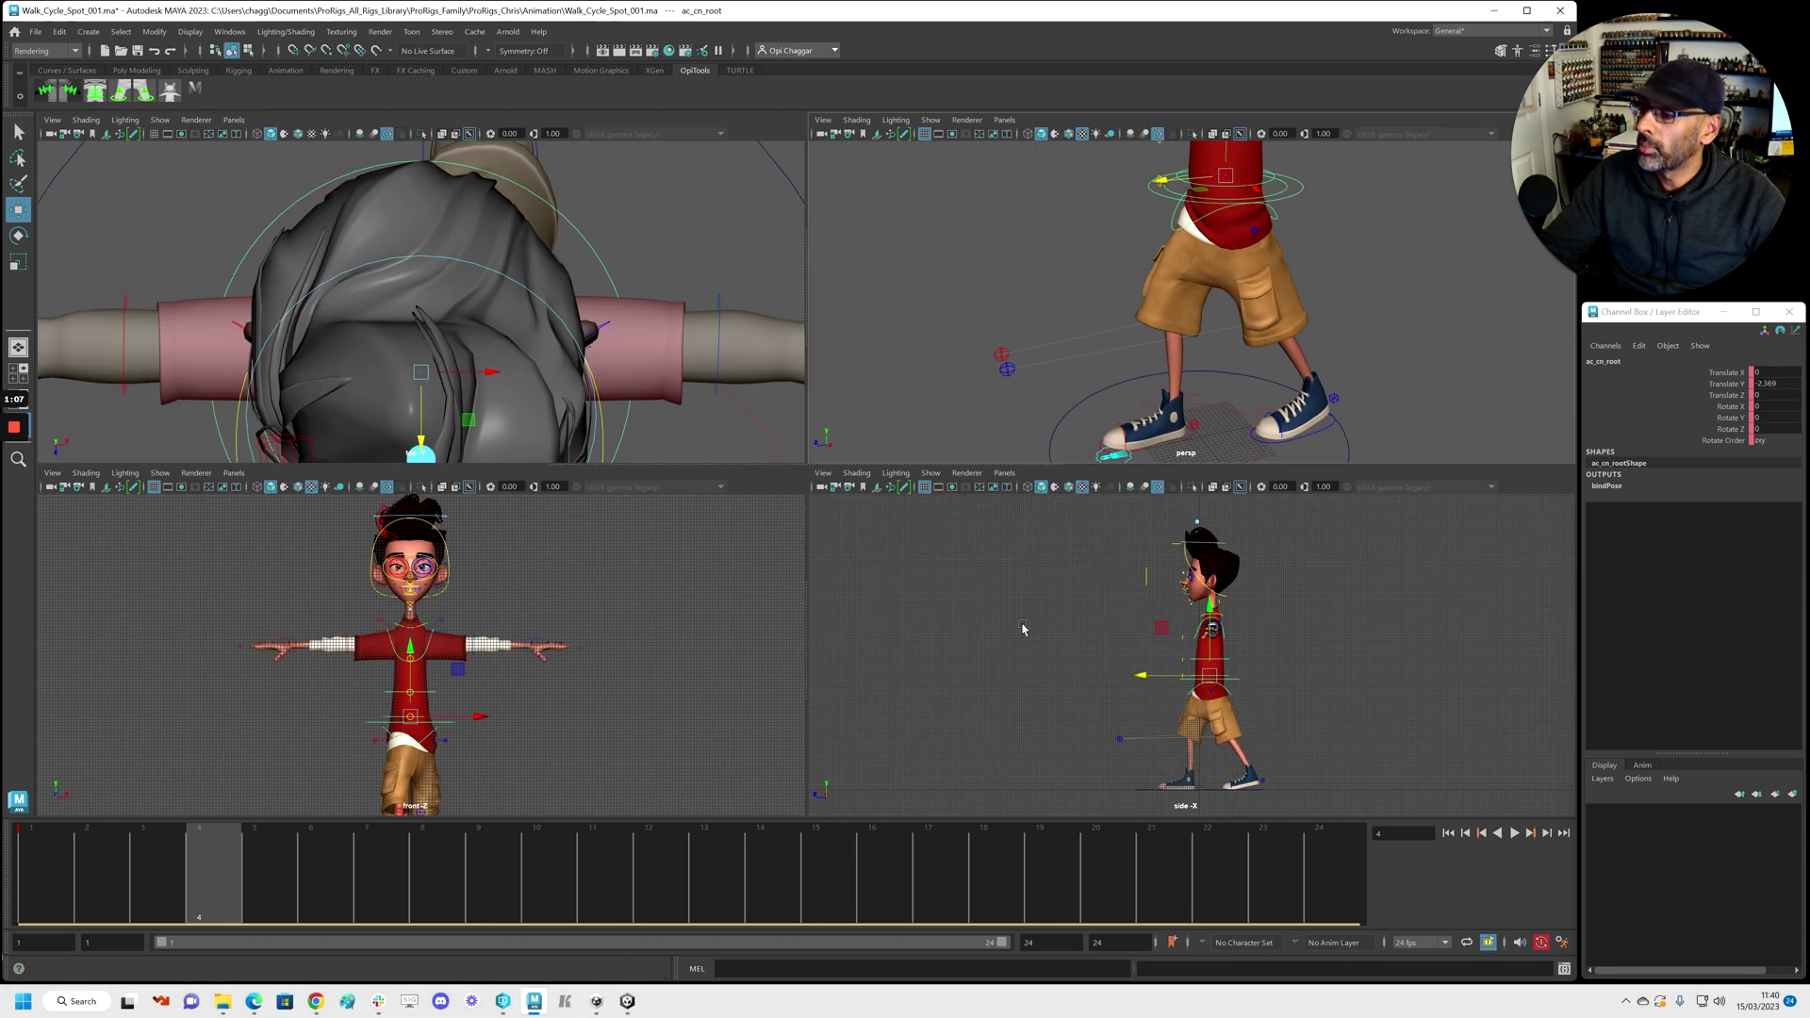
pyautogui.press('space')
pyautogui.moveTo(843, 455); pyautogui.dragTo(845, 463)
pyautogui.press('s')
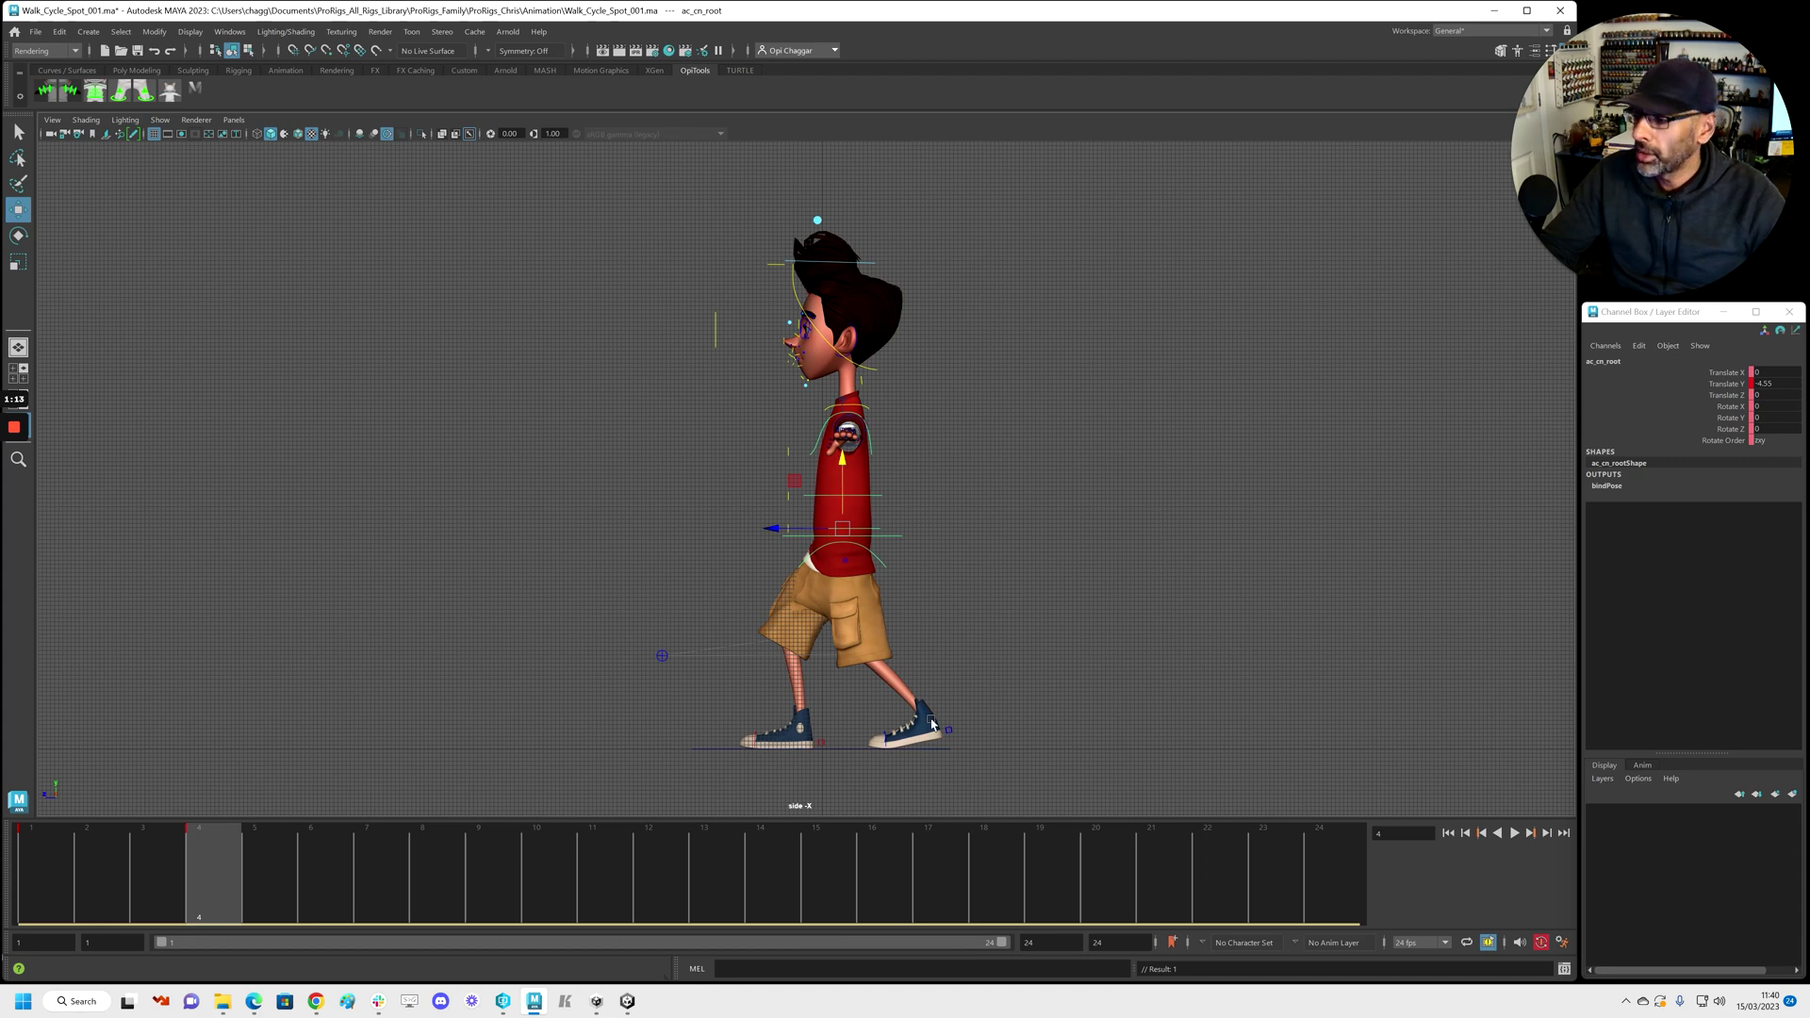
# Raise the left heel at frame 4 by setting the left foot's Foot Roll to about 31.82
pyautogui.press('space')
pyautogui.press('space')
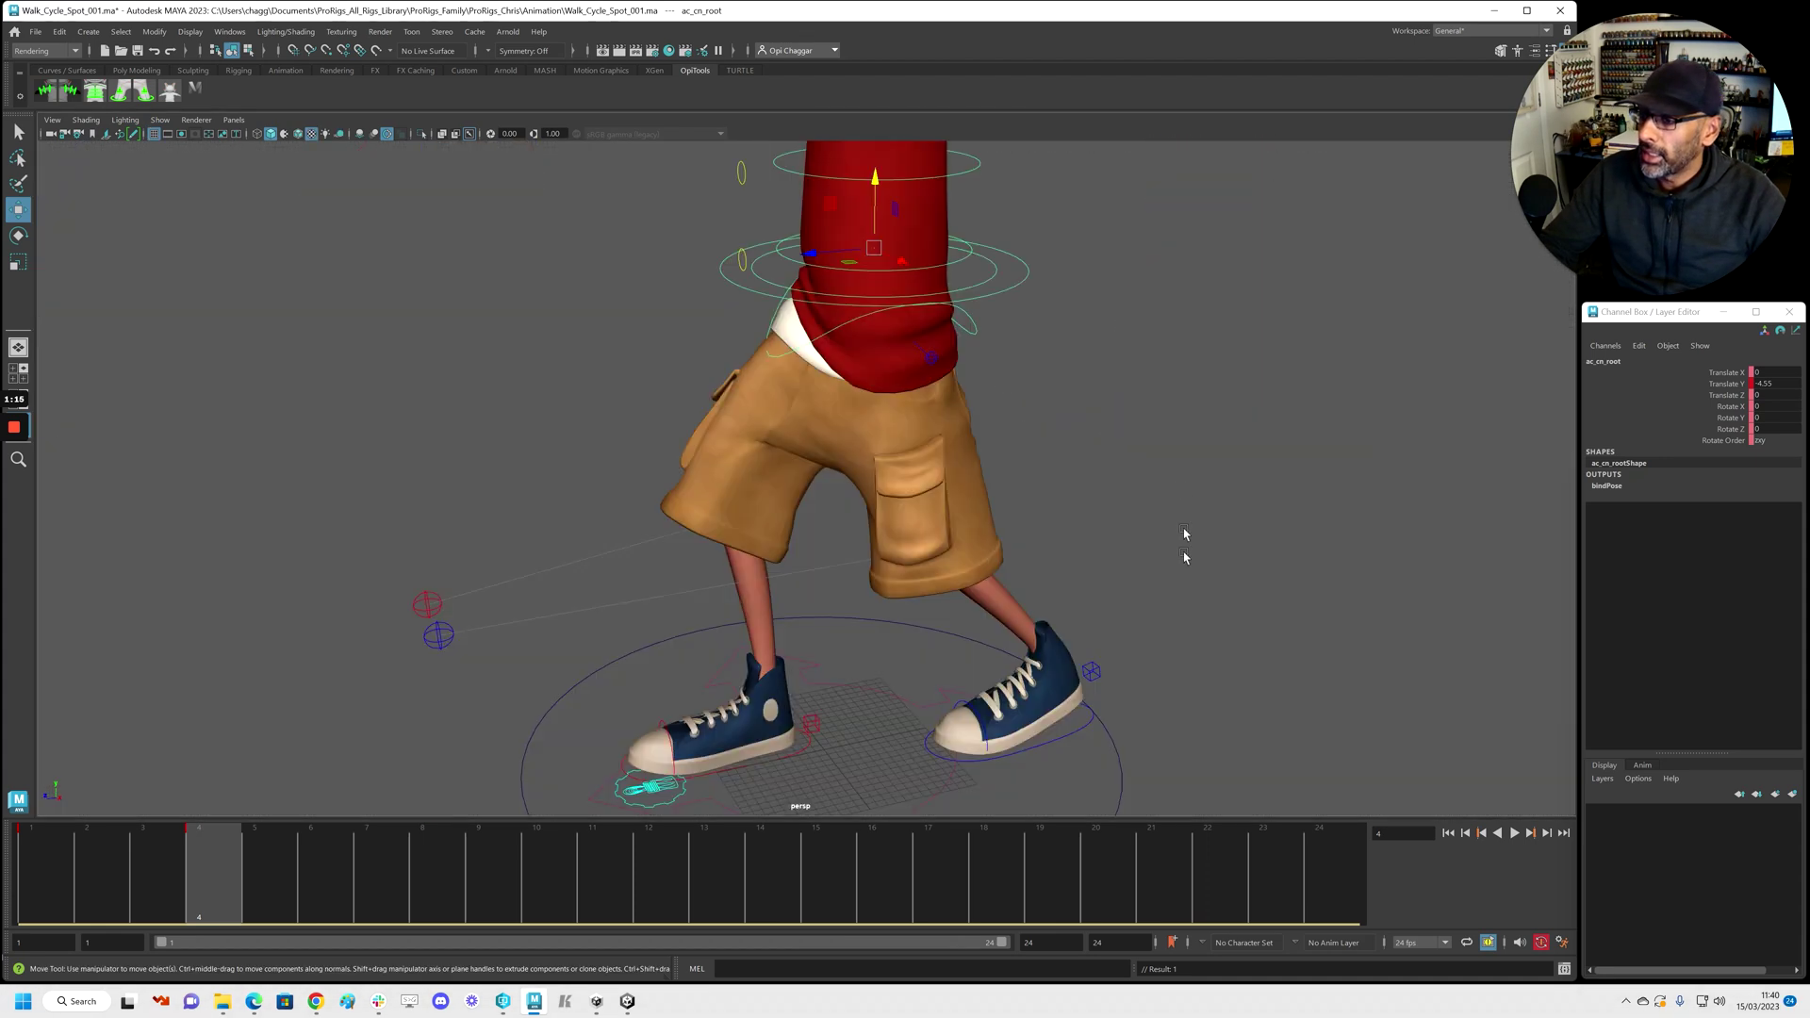
pyautogui.click(1084, 729)
pyautogui.press('space')
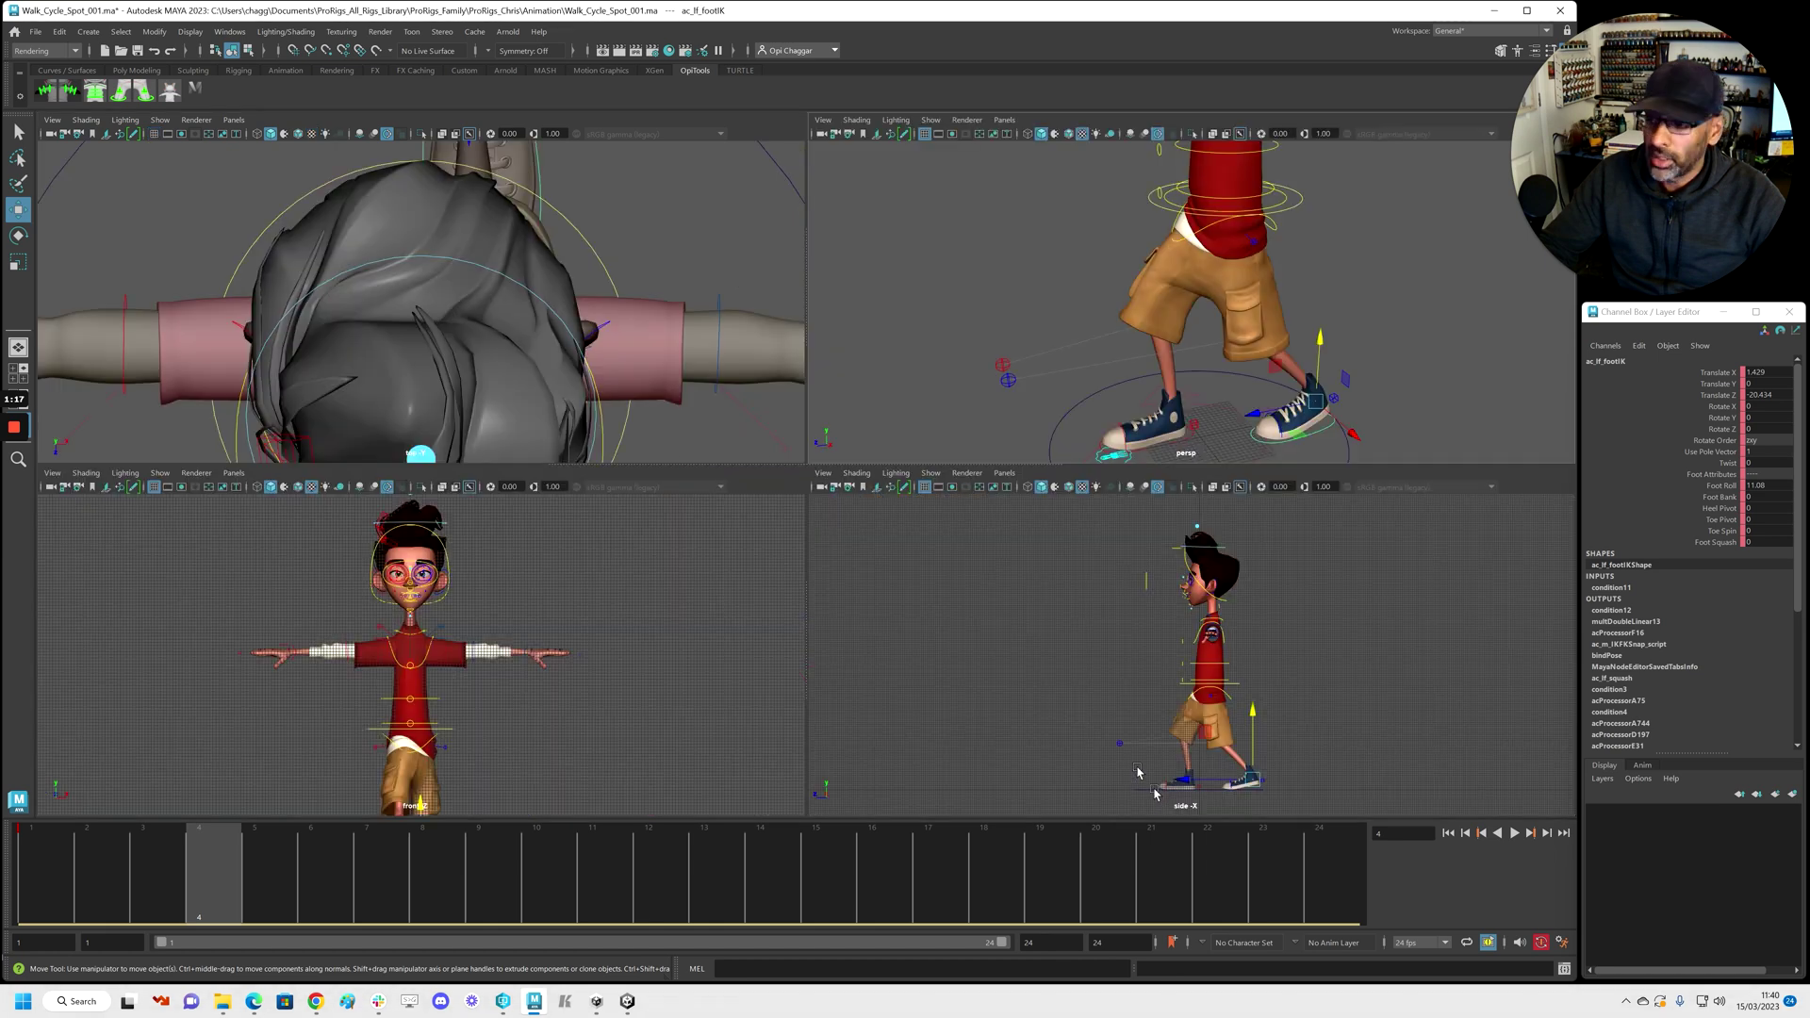
pyautogui.press('space')
pyautogui.scroll(3, 1094, 424)
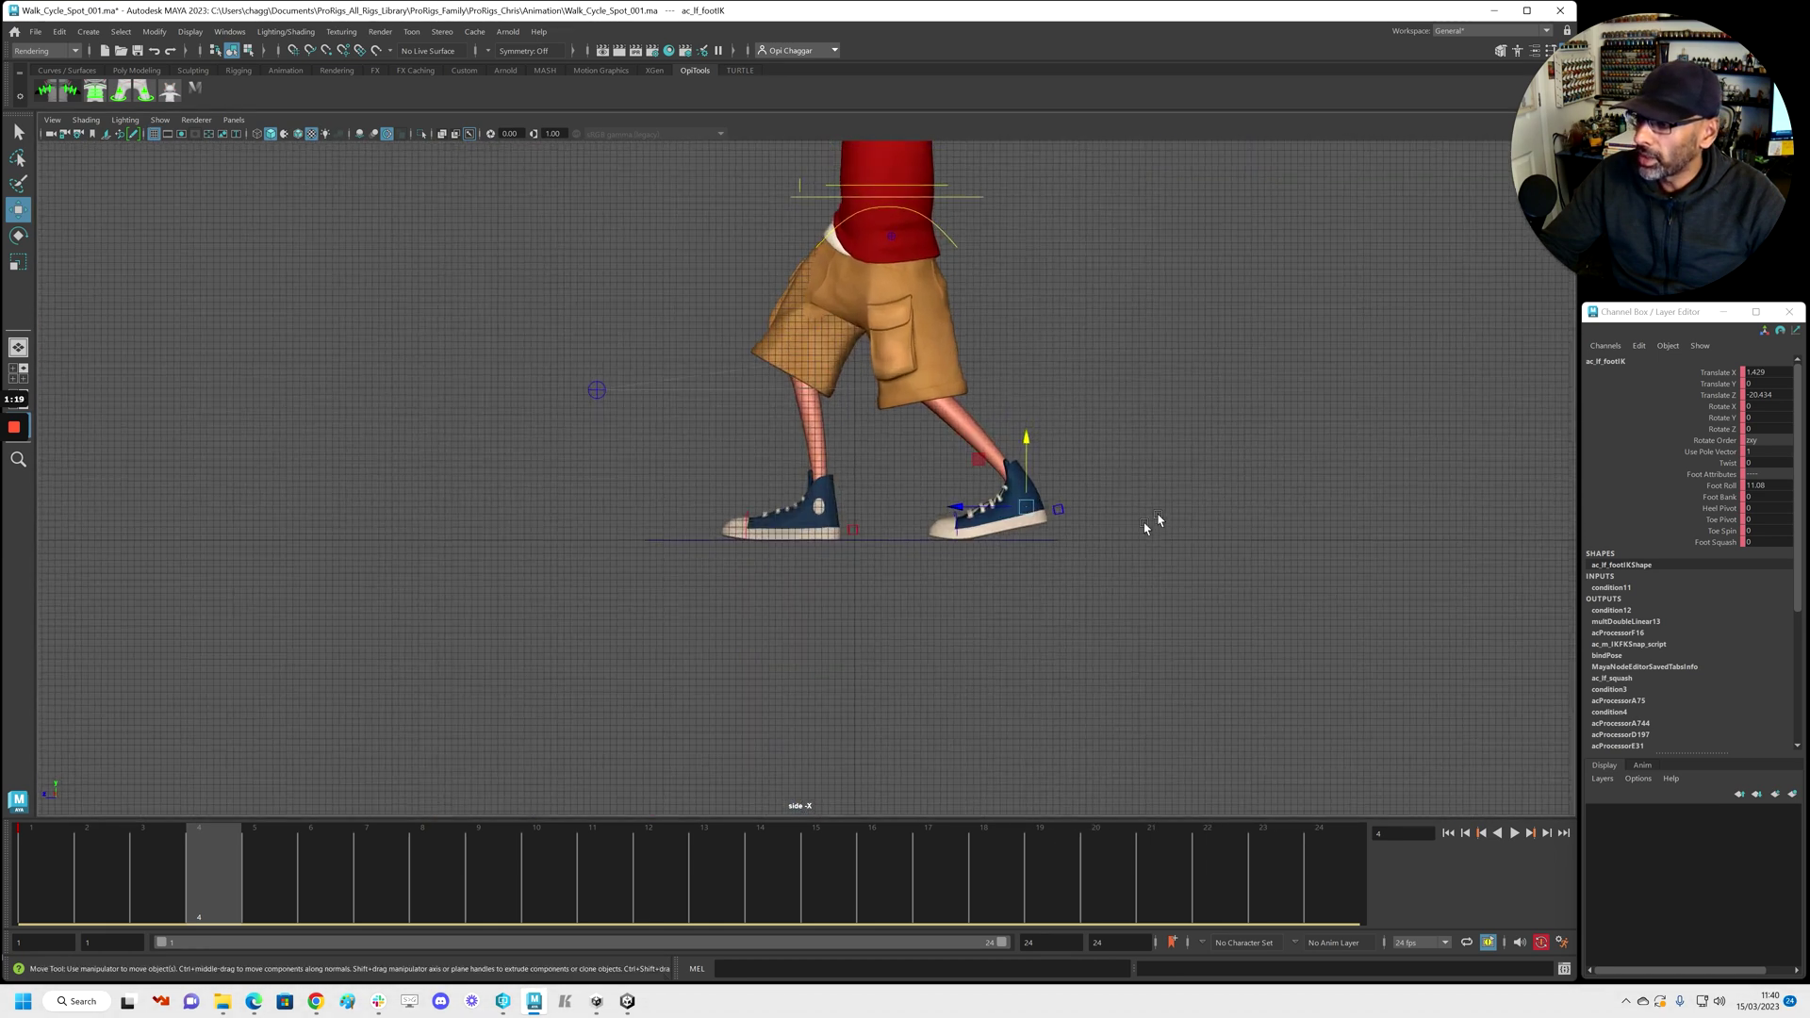
pyautogui.click(1722, 486)
pyautogui.moveTo(1091, 627); pyautogui.dragTo(977, 637, button='middle')
# Select all rig controls, key the down pose at frame 4 and scrub back to frame 1
pyautogui.keyDown('alt'); pyautogui.moveTo(783, 594); pyautogui.dragTo(873, 428, button='right'); pyautogui.keyUp('alt')
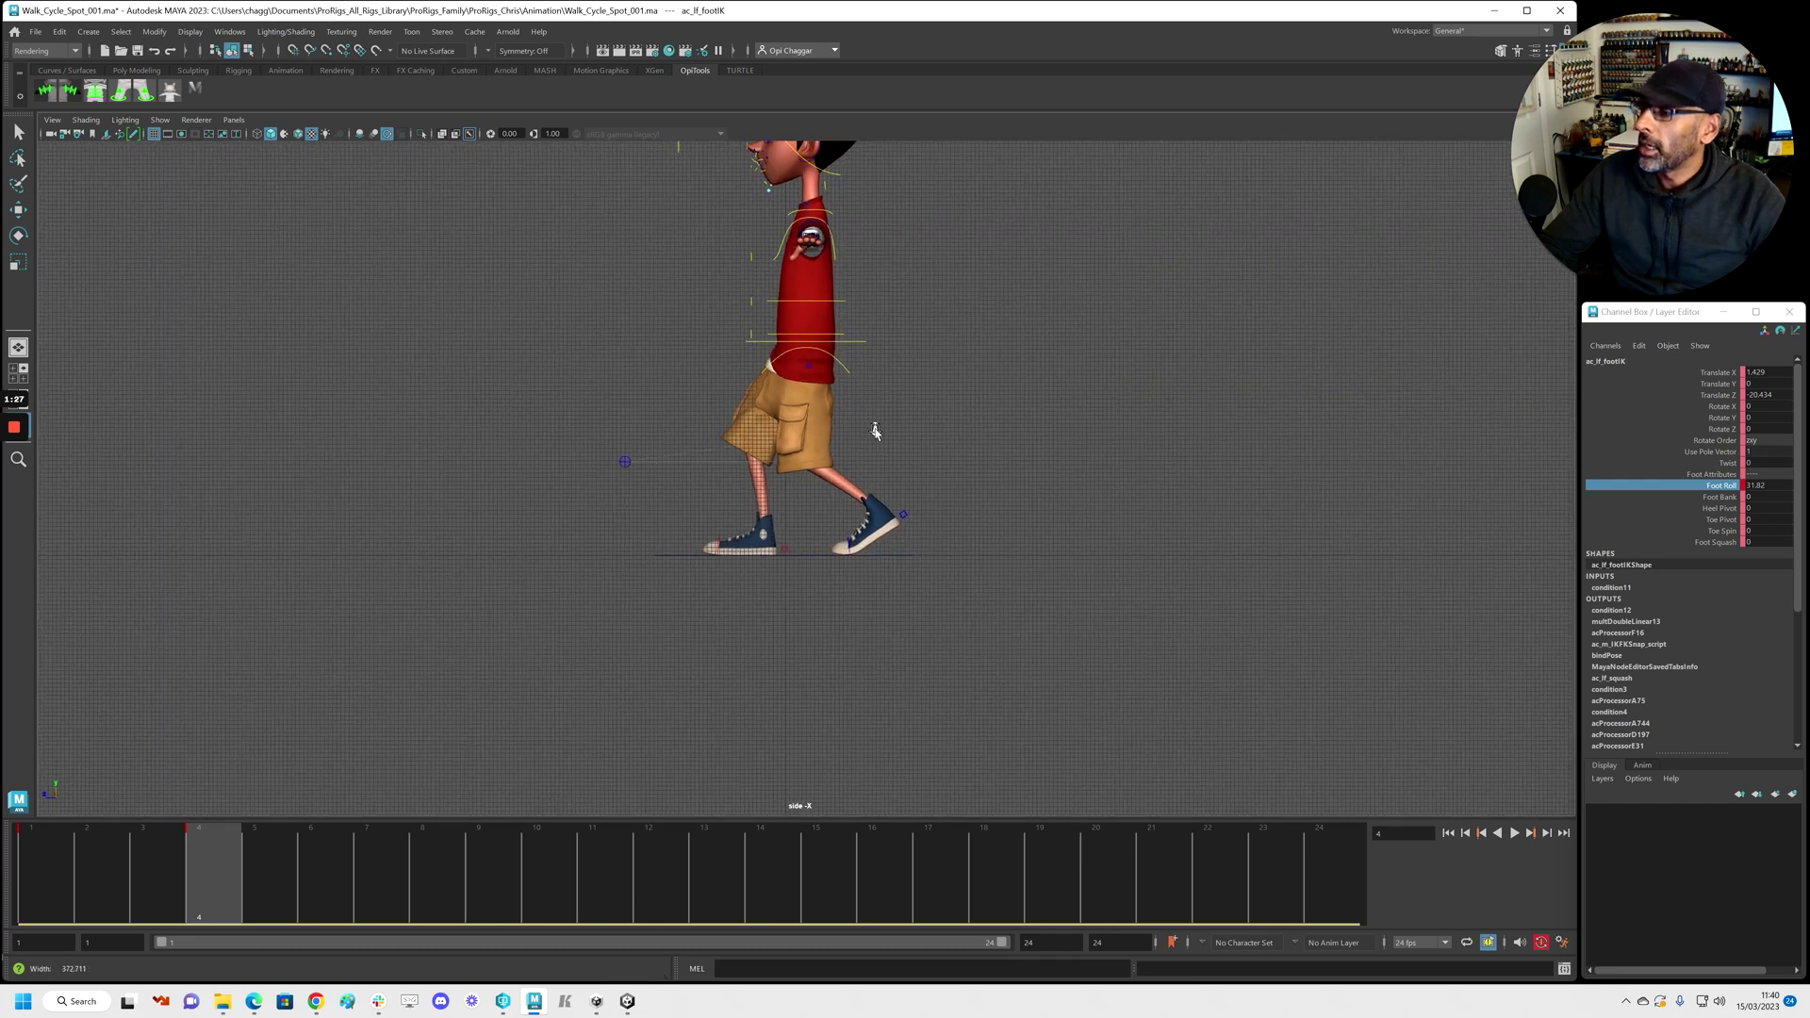
pyautogui.keyDown('alt'); pyautogui.moveTo(873, 428); pyautogui.dragTo(854, 608, button='middle'); pyautogui.keyUp('alt')
pyautogui.keyDown('alt'); pyautogui.moveTo(879, 562); pyautogui.dragTo(773, 510, button='right'); pyautogui.keyUp('alt')
pyautogui.moveTo(481, 201); pyautogui.dragTo(1119, 759)
pyautogui.press('e')
pyautogui.press('w')
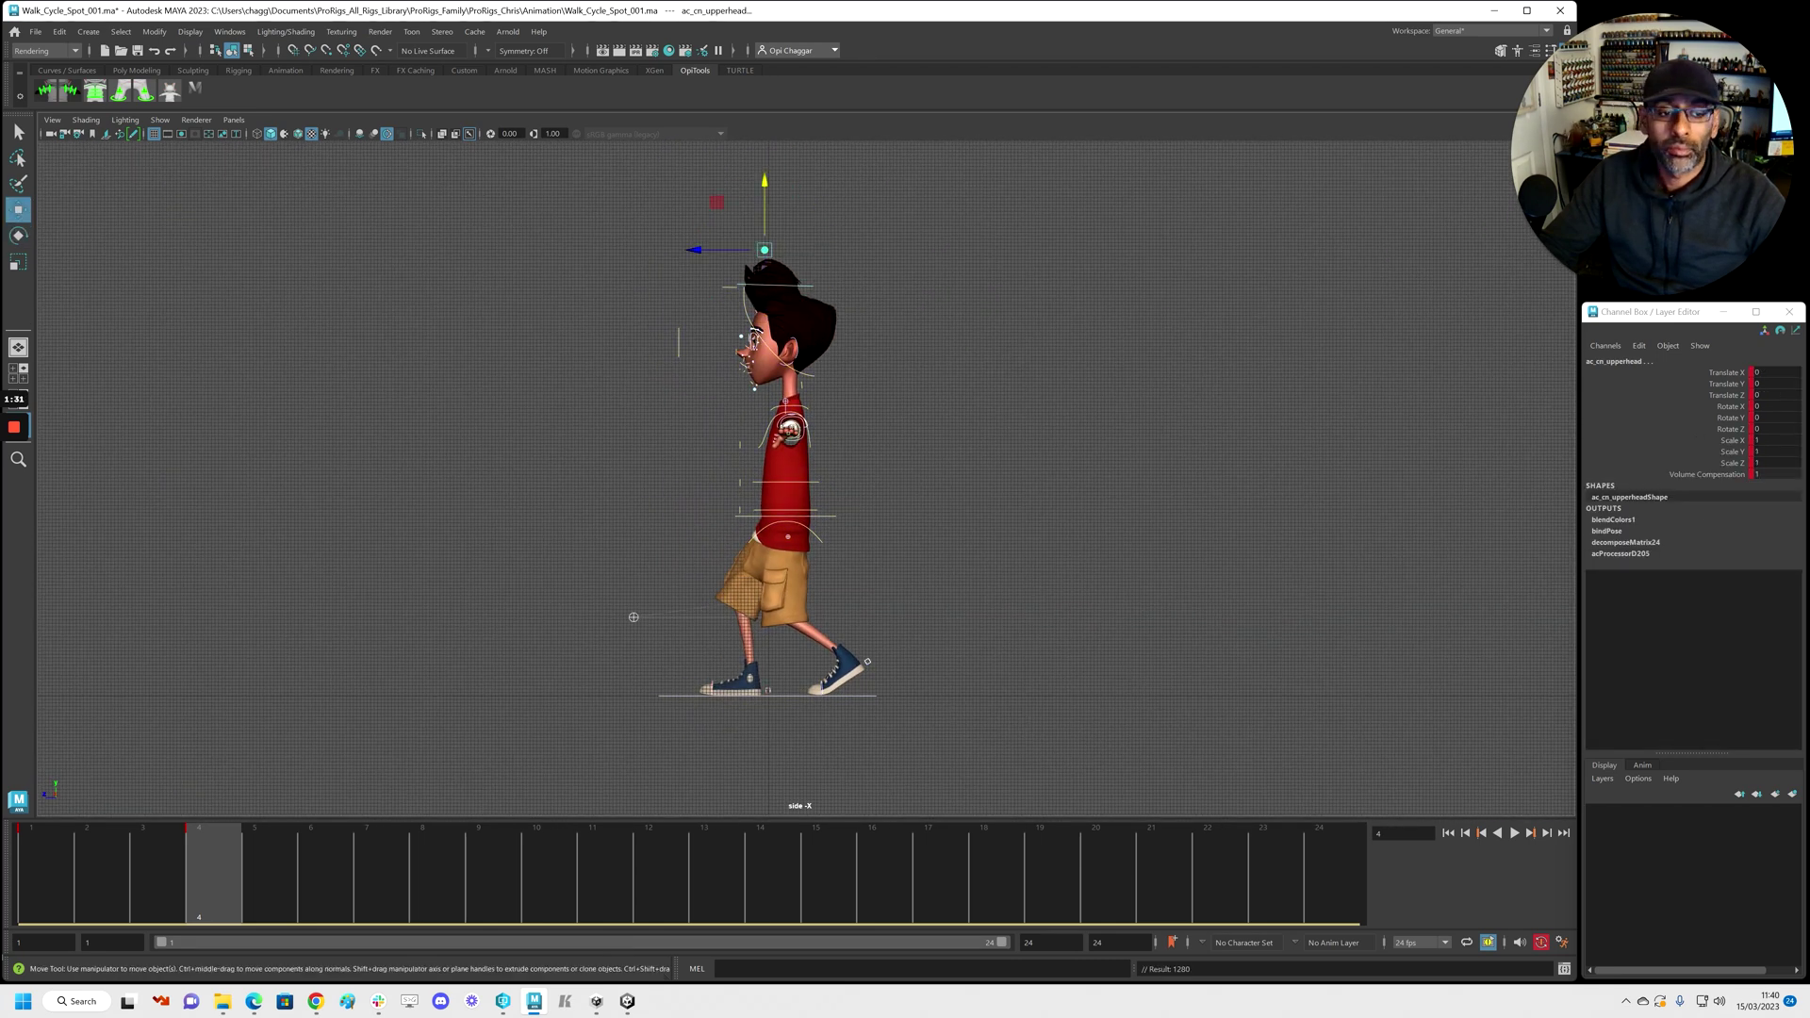
pyautogui.moveTo(192, 854); pyautogui.dragTo(33, 853)
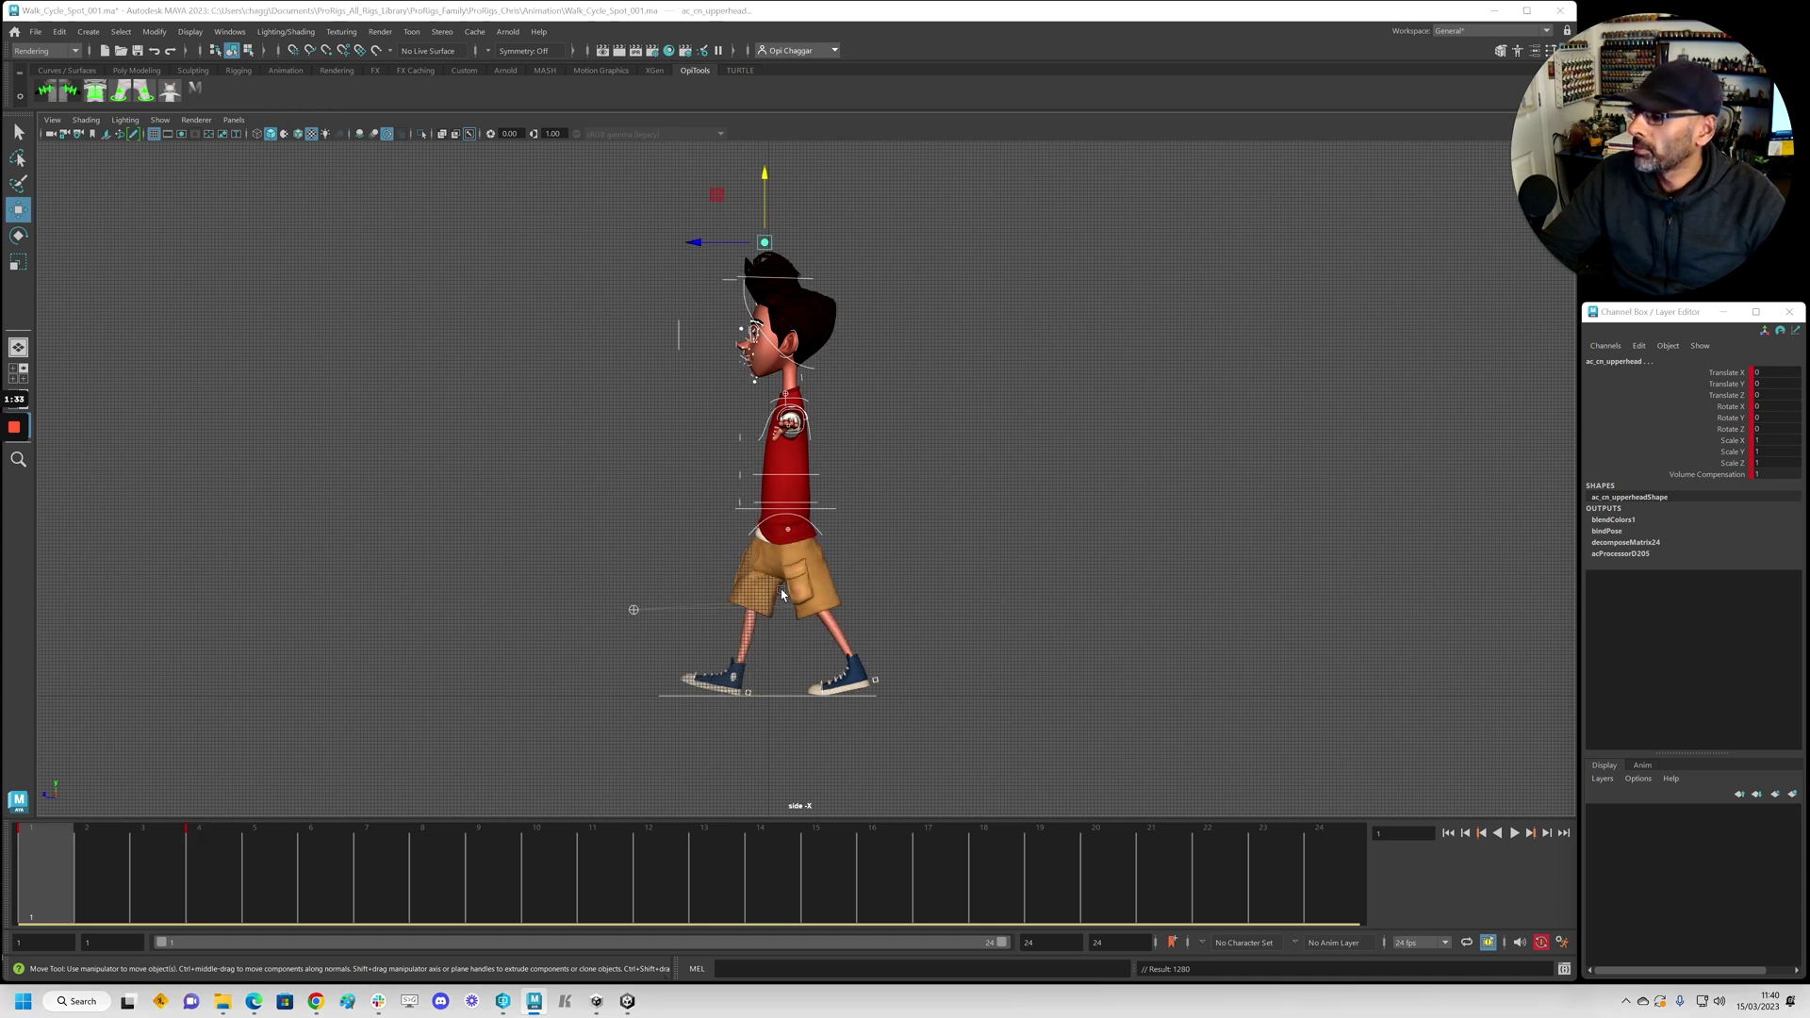
# Rotate the hips control at frame 1 to a Rotate Y of about 7.9
pyautogui.press('space')
pyautogui.press('space')
pyautogui.keyDown('alt'); pyautogui.moveTo(850, 448); pyautogui.dragTo(733, 398); pyautogui.keyUp('alt')
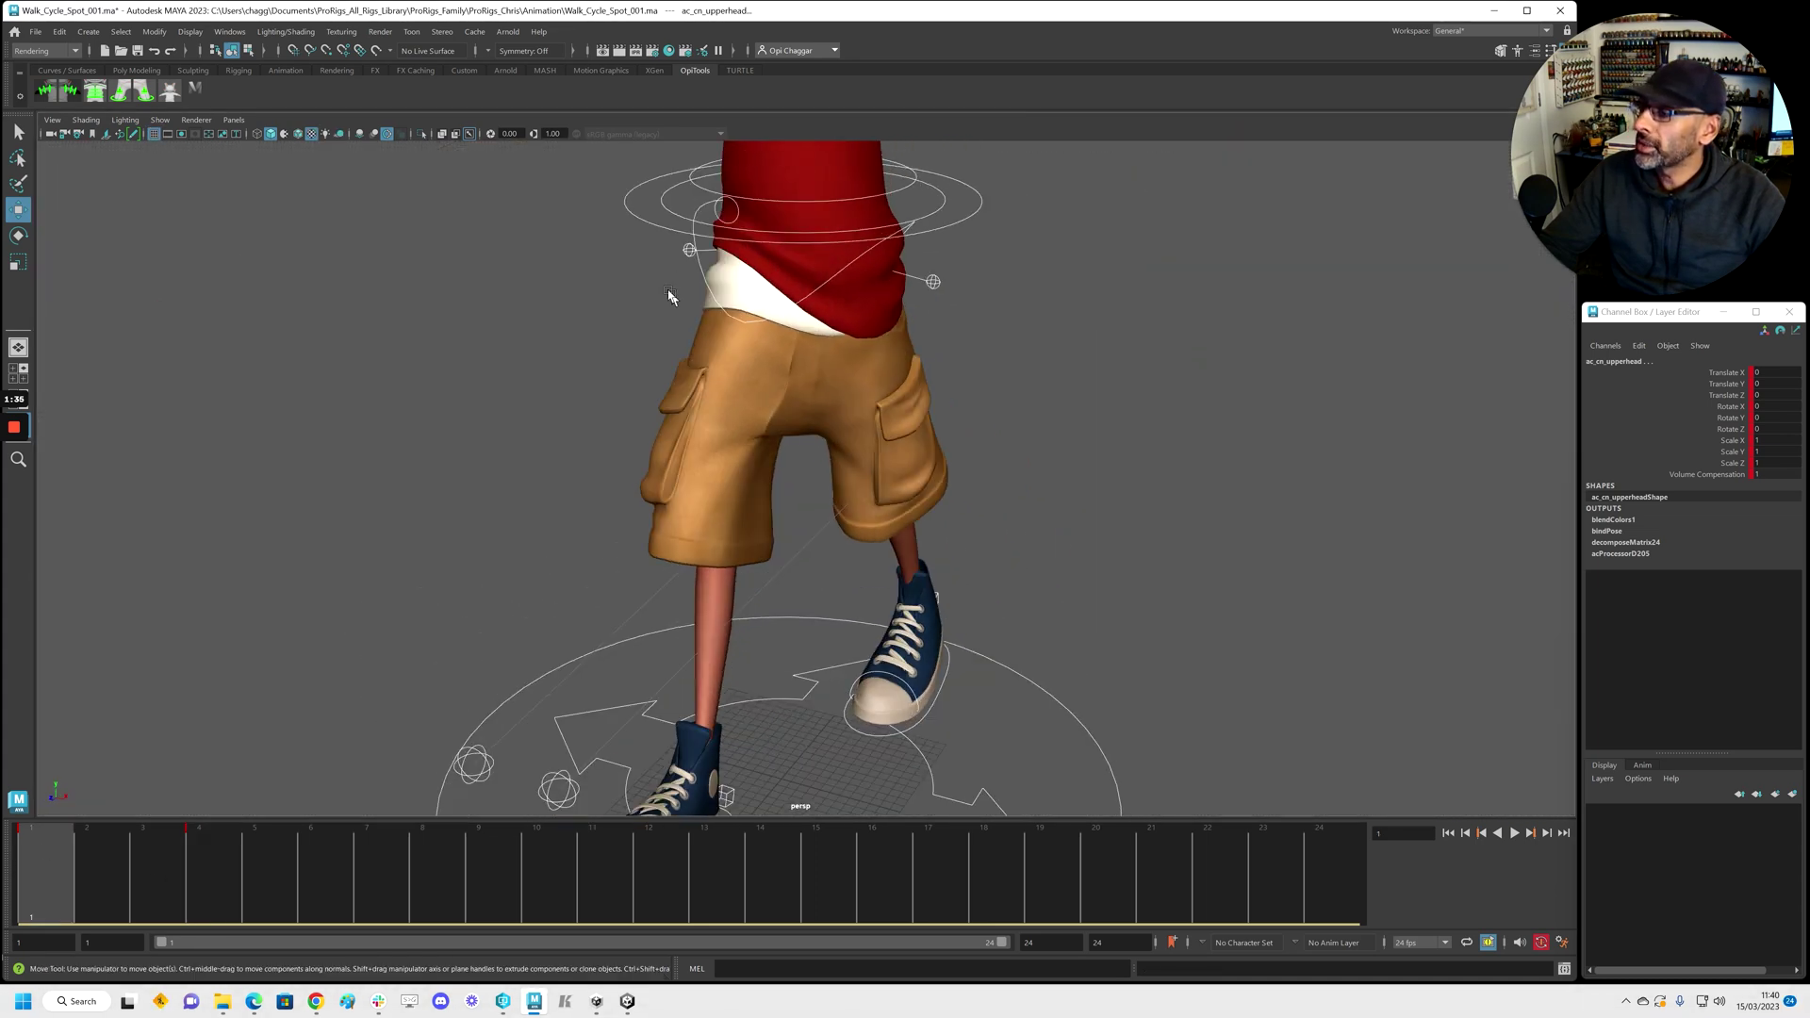
pyautogui.click(700, 265)
pyautogui.keyDown('alt'); pyautogui.moveTo(939, 358); pyautogui.dragTo(638, 392); pyautogui.keyUp('alt')
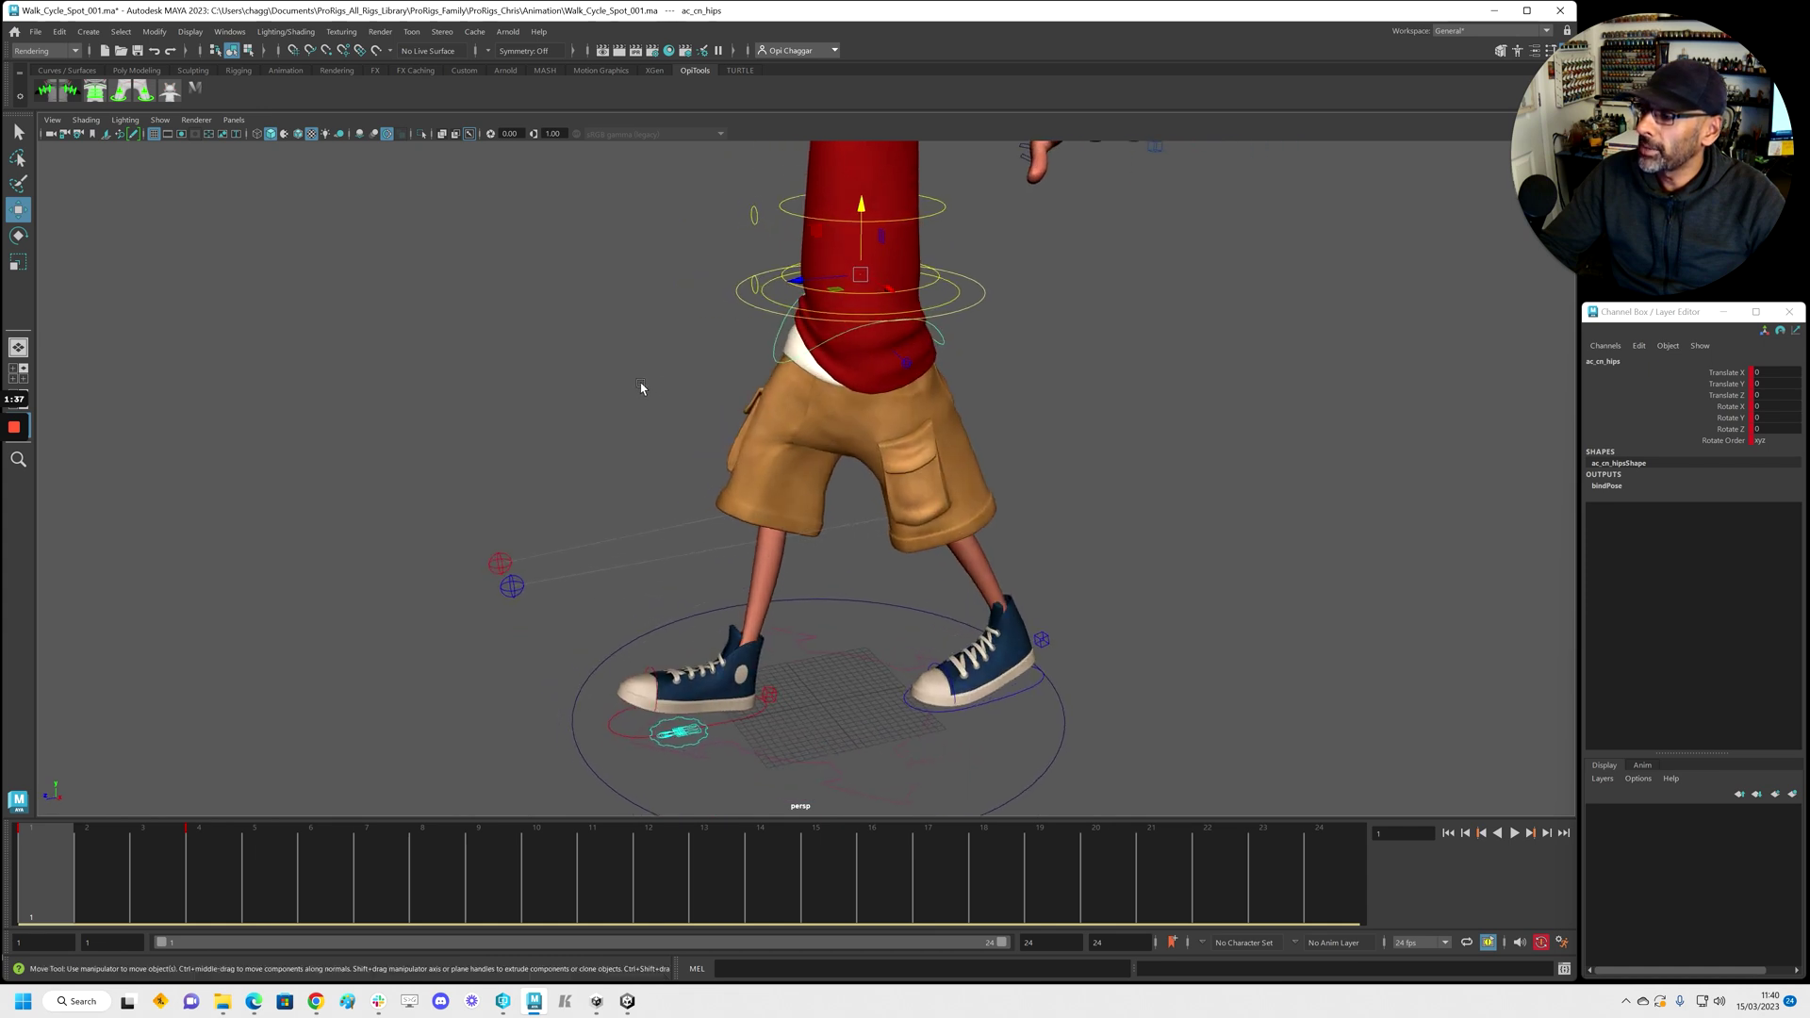
pyautogui.click(1713, 417)
pyautogui.press('e')
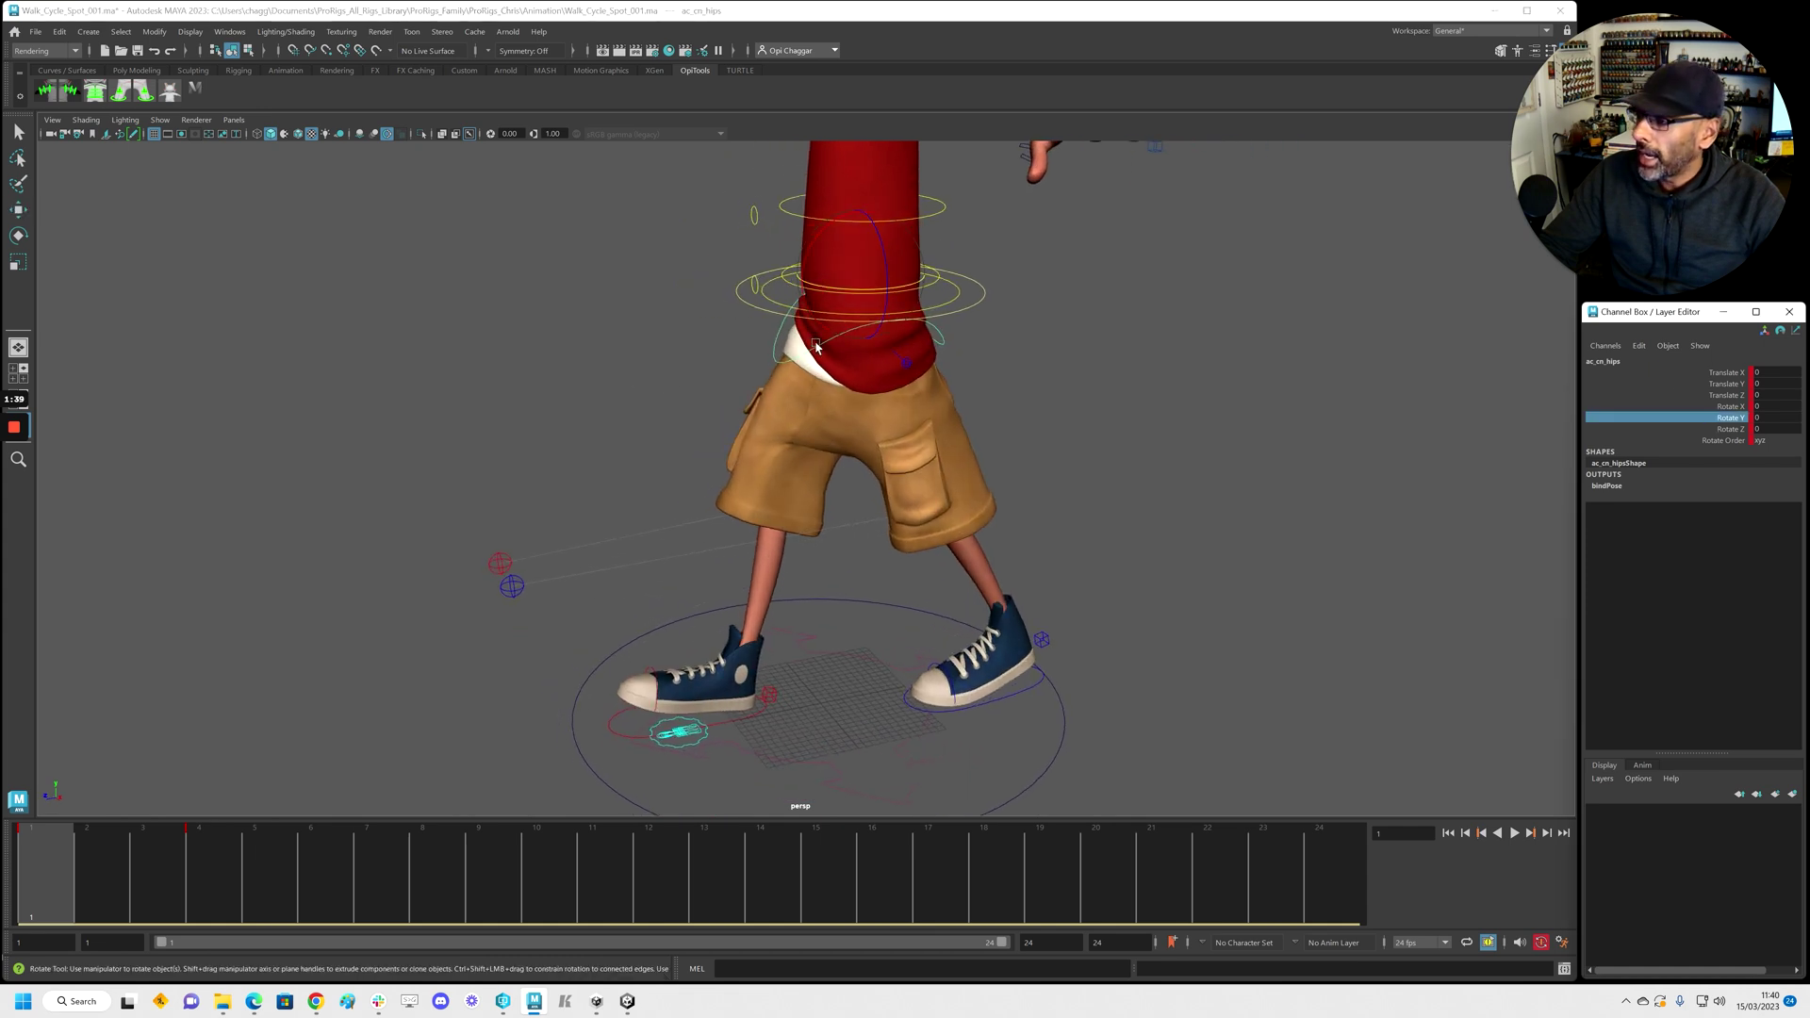
pyautogui.moveTo(822, 302)
pyautogui.keyDown('alt'); pyautogui.mouseDown()
pyautogui.moveTo(827, 322)
pyautogui.moveTo(834, 293)
pyautogui.moveTo(789, 303)
pyautogui.mouseUp(); pyautogui.keyUp('alt')
pyautogui.keyDown('alt'); pyautogui.moveTo(932, 467); pyautogui.dragTo(687, 475, button='right'); pyautogui.keyUp('alt')
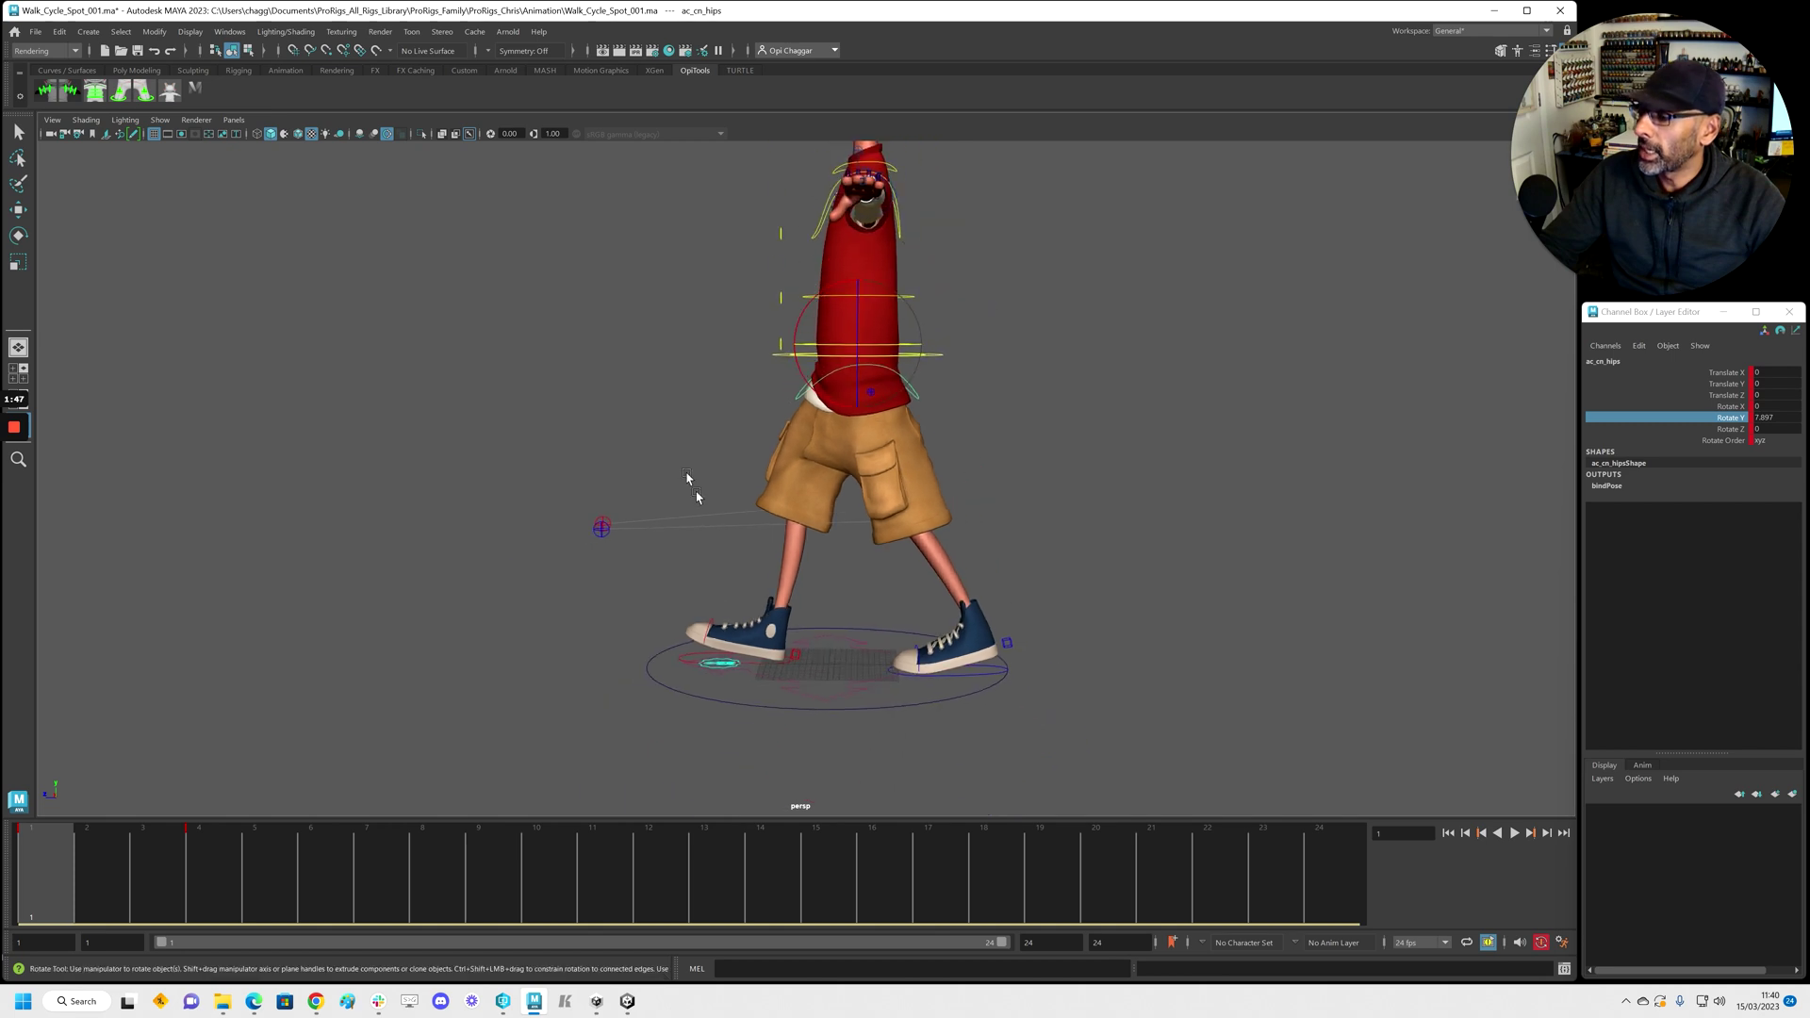
# Adjust the right foot control's position at frame 1 to Translate Z of about 17.3, then check it by scrubbing the timeline
pyautogui.click(756, 669)
pyautogui.press('w')
pyautogui.moveTo(692, 634); pyautogui.dragTo(695, 636)
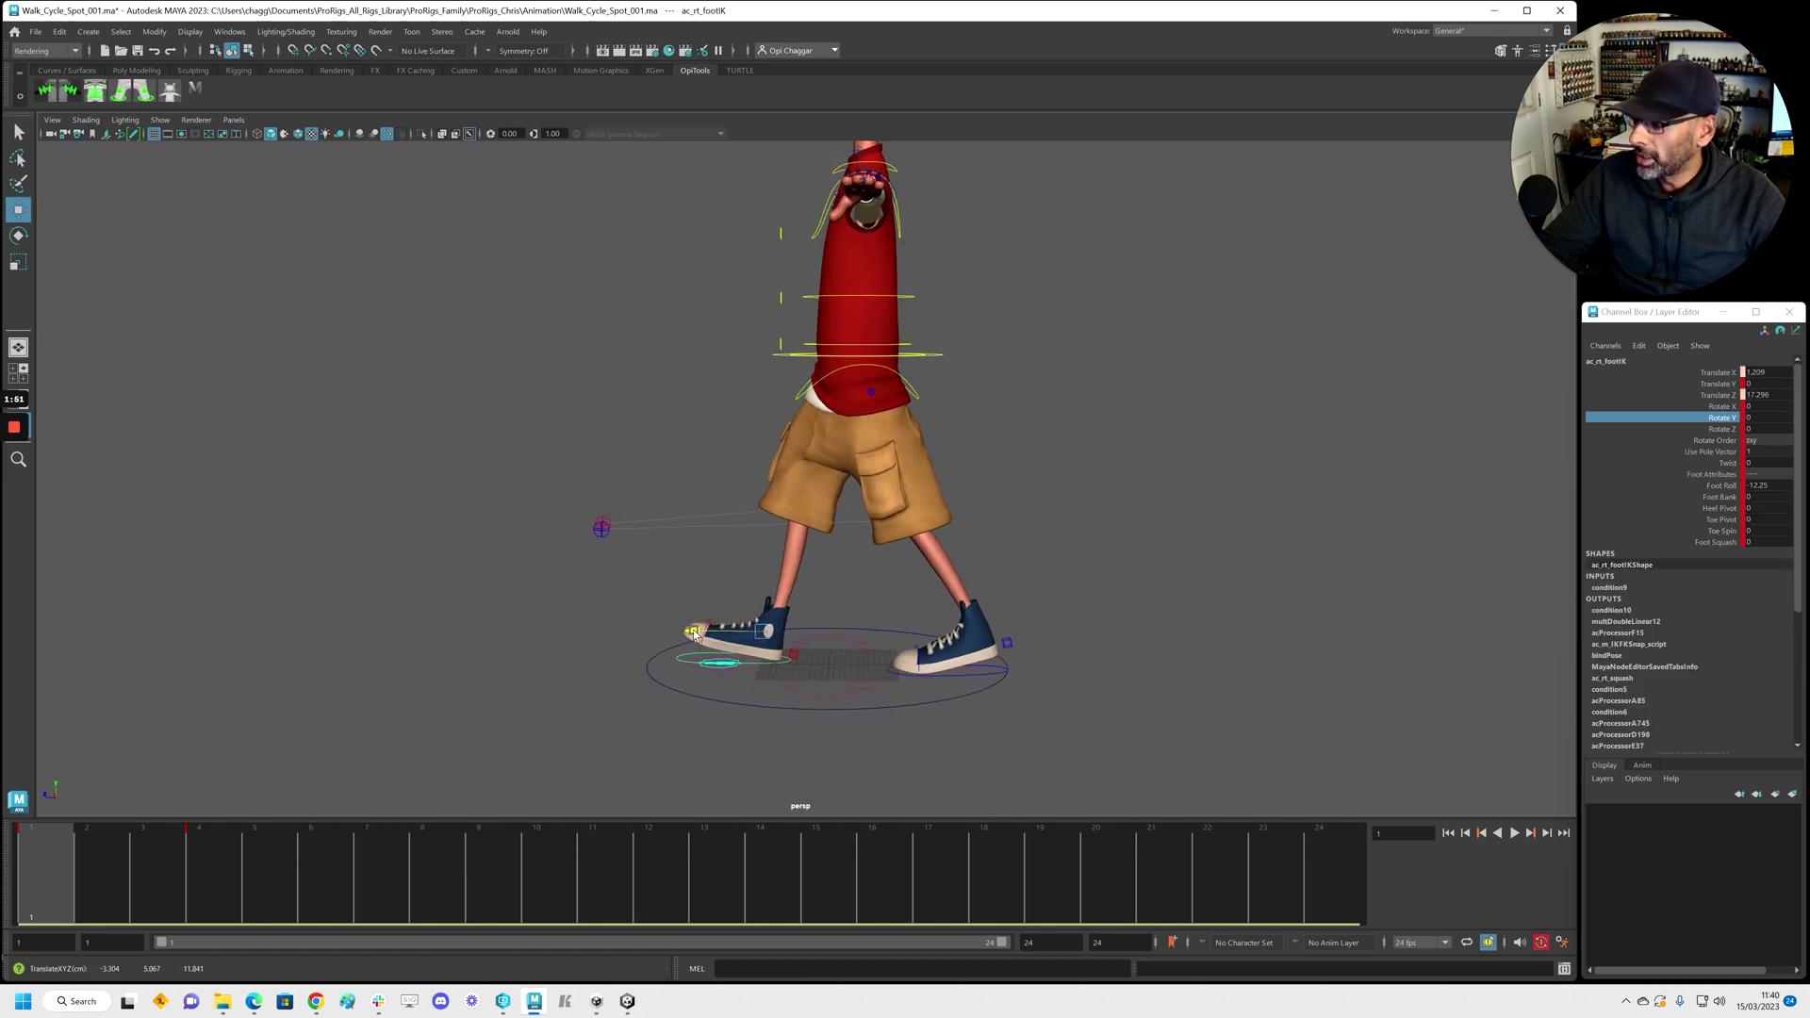
pyautogui.moveTo(226, 876); pyautogui.dragTo(31, 853)
# Select all the character's rig controls at frame 1 and bring up their curves in the Graph Editor
pyautogui.keyDown('alt'); pyautogui.moveTo(1047, 477); pyautogui.dragTo(667, 367, button='right'); pyautogui.keyUp('alt')
pyautogui.moveTo(666, 368); pyautogui.dragTo(1028, 679)
pyautogui.press('e')
pyautogui.press('w')
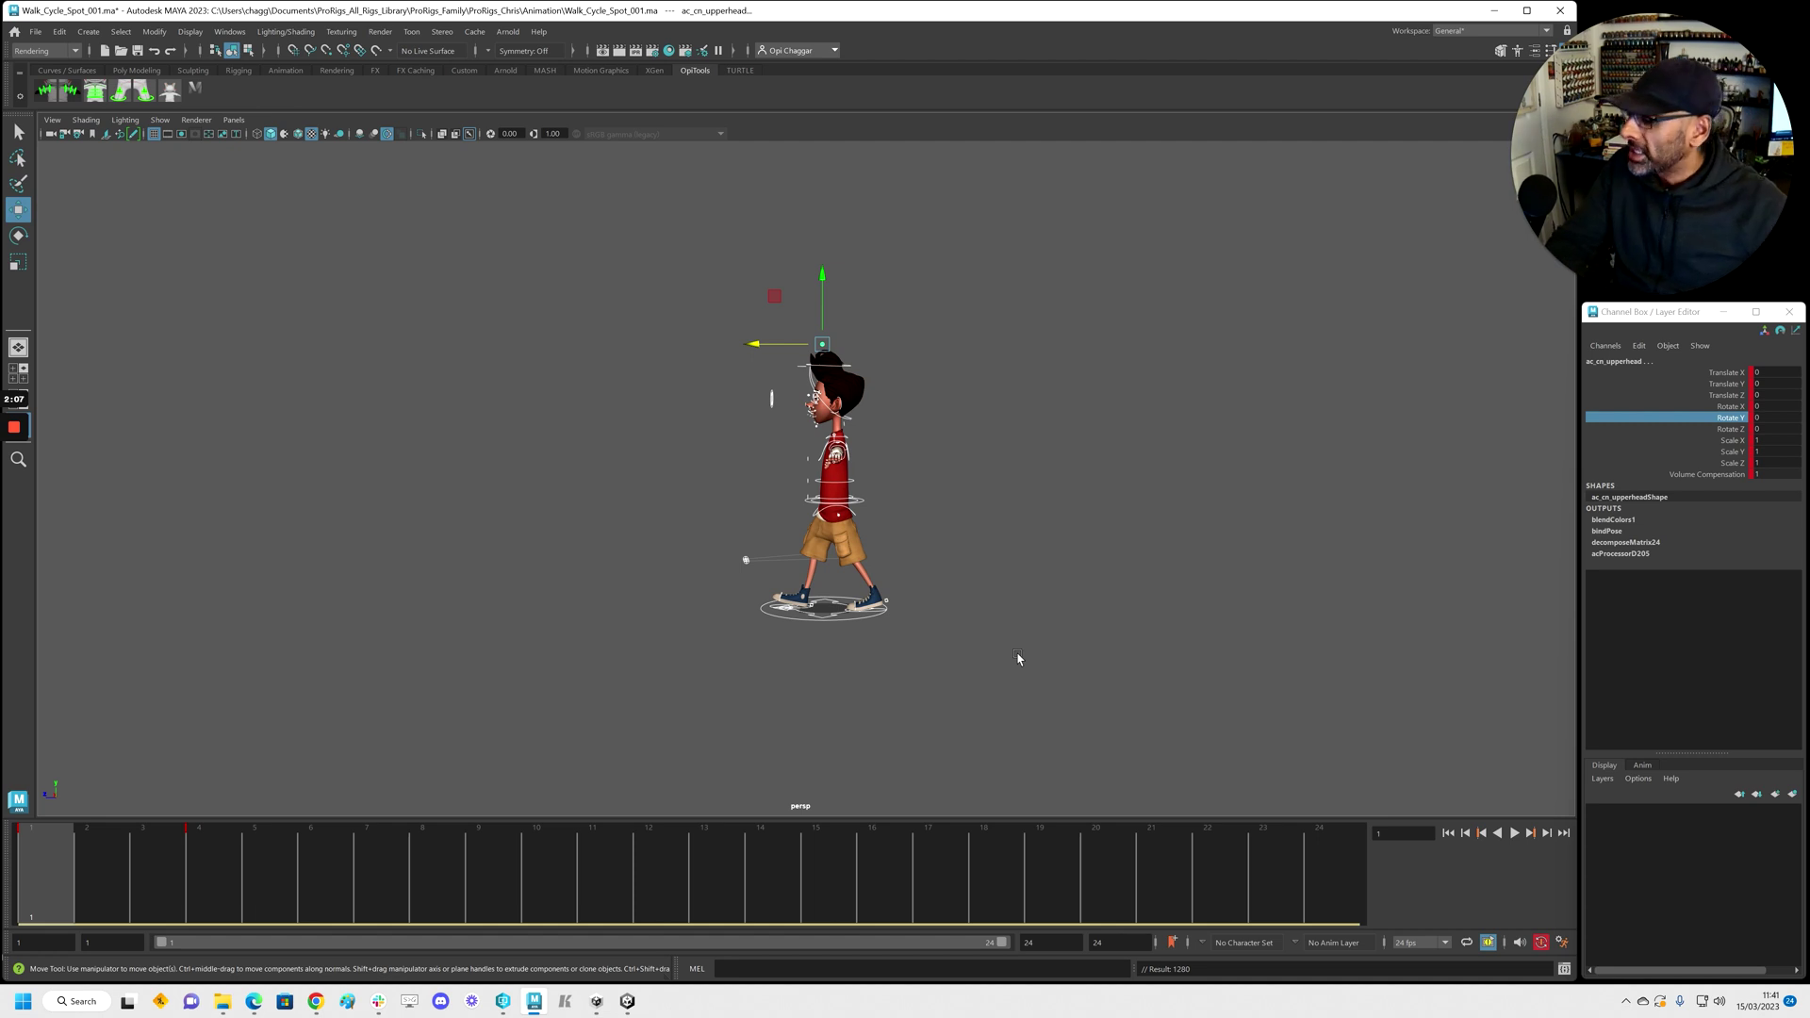
pyautogui.moveTo(230, 875); pyautogui.dragTo(21, 873)
pyautogui.moveTo(1809, 316); pyautogui.dragTo(314, 252)
pyautogui.scroll(-6, 541, 424)
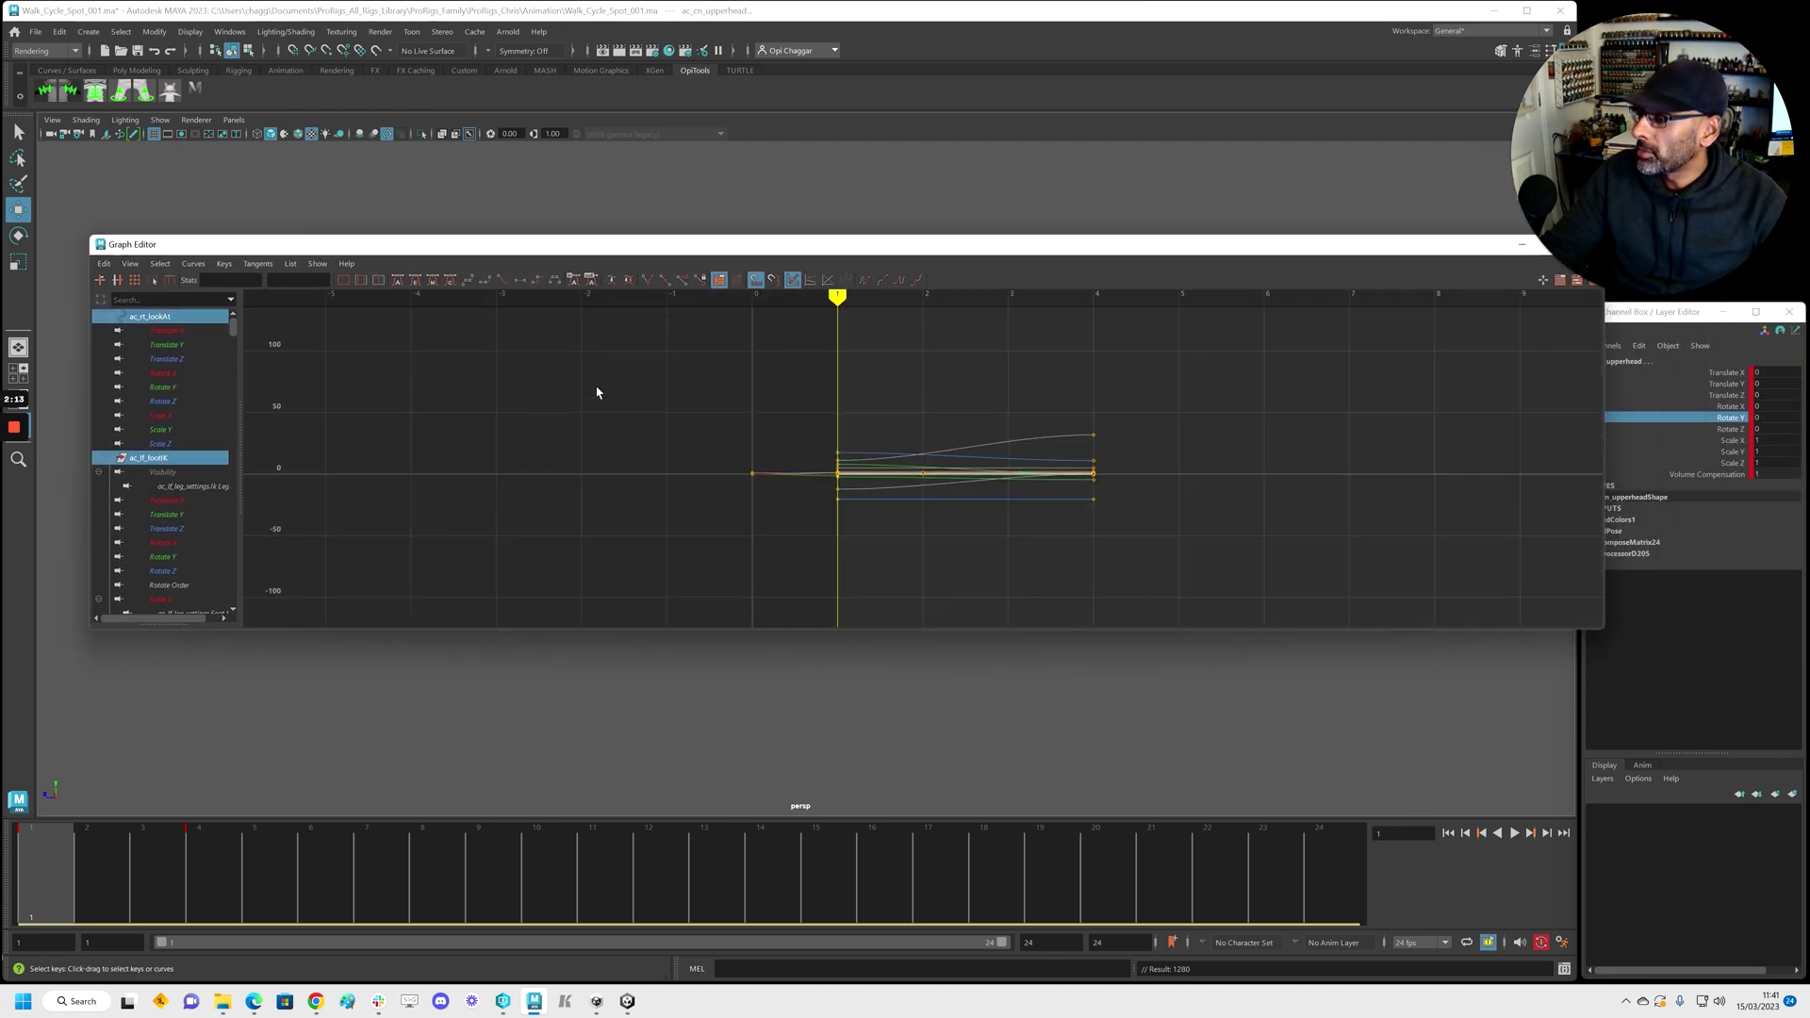
# Delete the stray keys at frame 0 from all the rig controls' animation curves
pyautogui.scroll(8, 566, 418)
pyautogui.scroll(-5, 472, 431)
pyautogui.moveTo(424, 411); pyautogui.dragTo(522, 523)
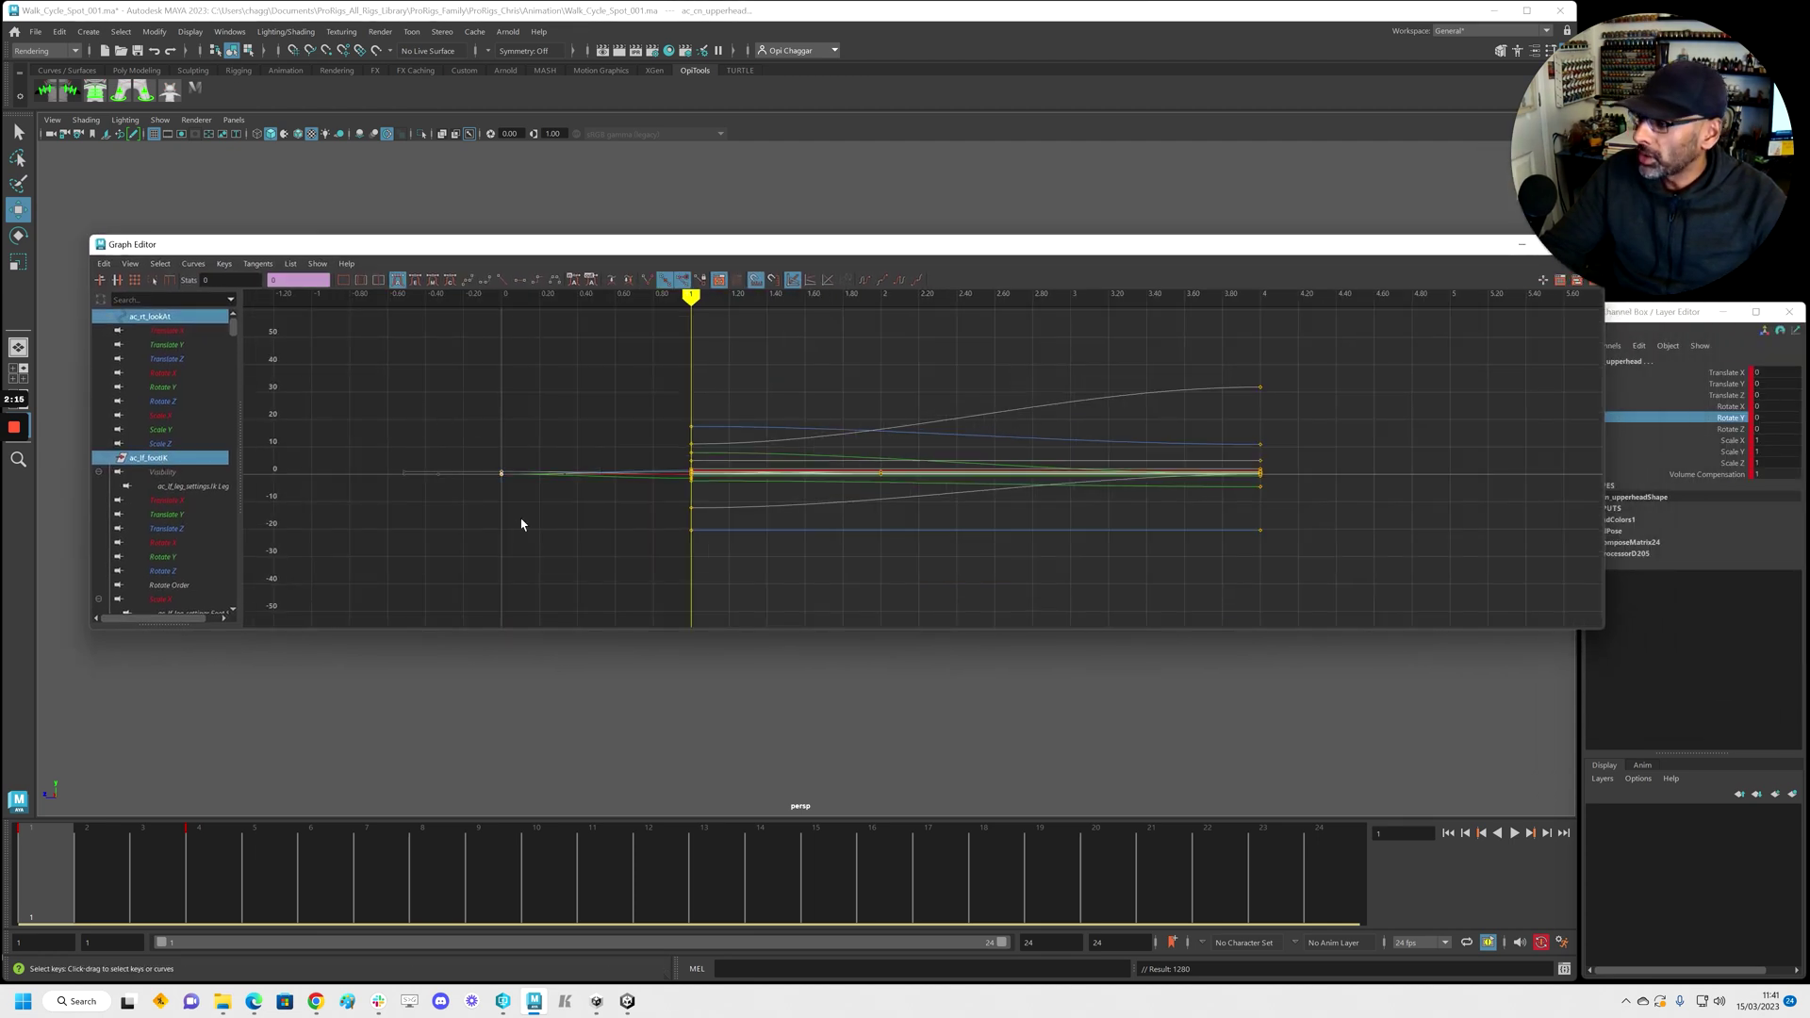
pyautogui.press('Delete')
pyautogui.press('a')
pyautogui.scroll(-4, 528, 450)
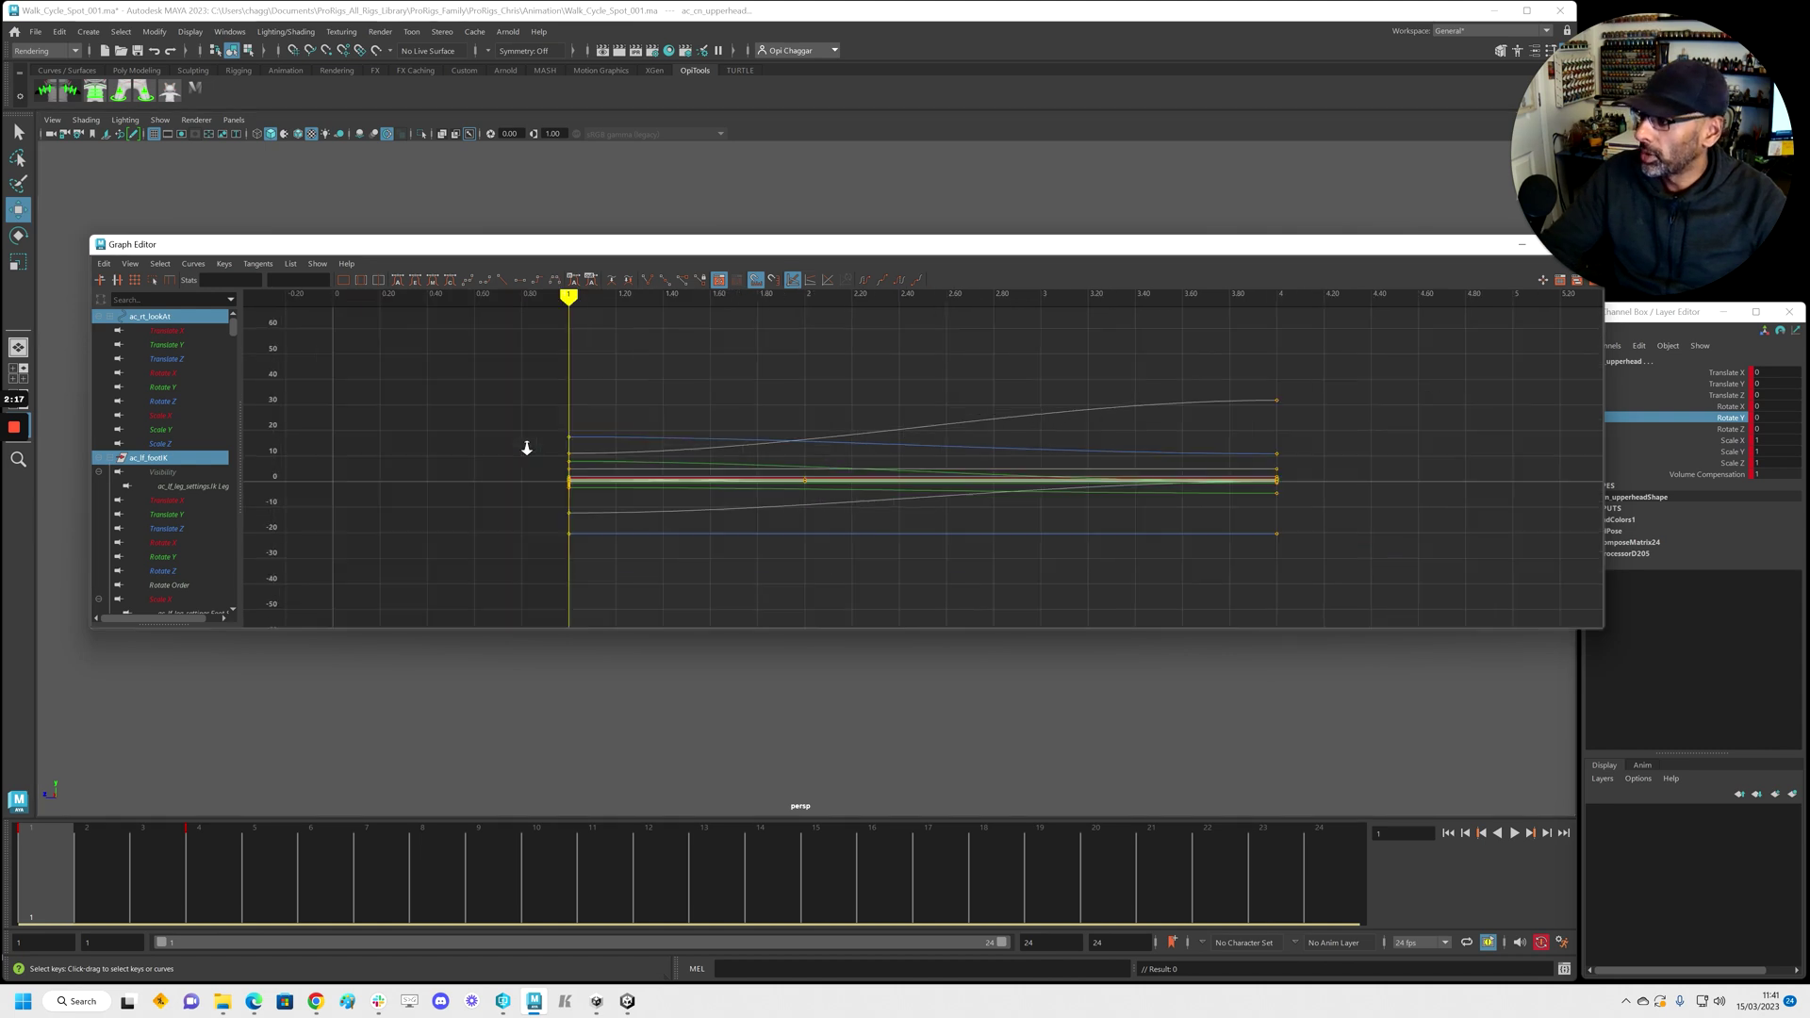
# Set the tangents of all curves to stepped and move the Graph Editor out of the way
pyautogui.scroll(6, 511, 382)
pyautogui.click(535, 282)
pyautogui.scroll(-5, 659, 364)
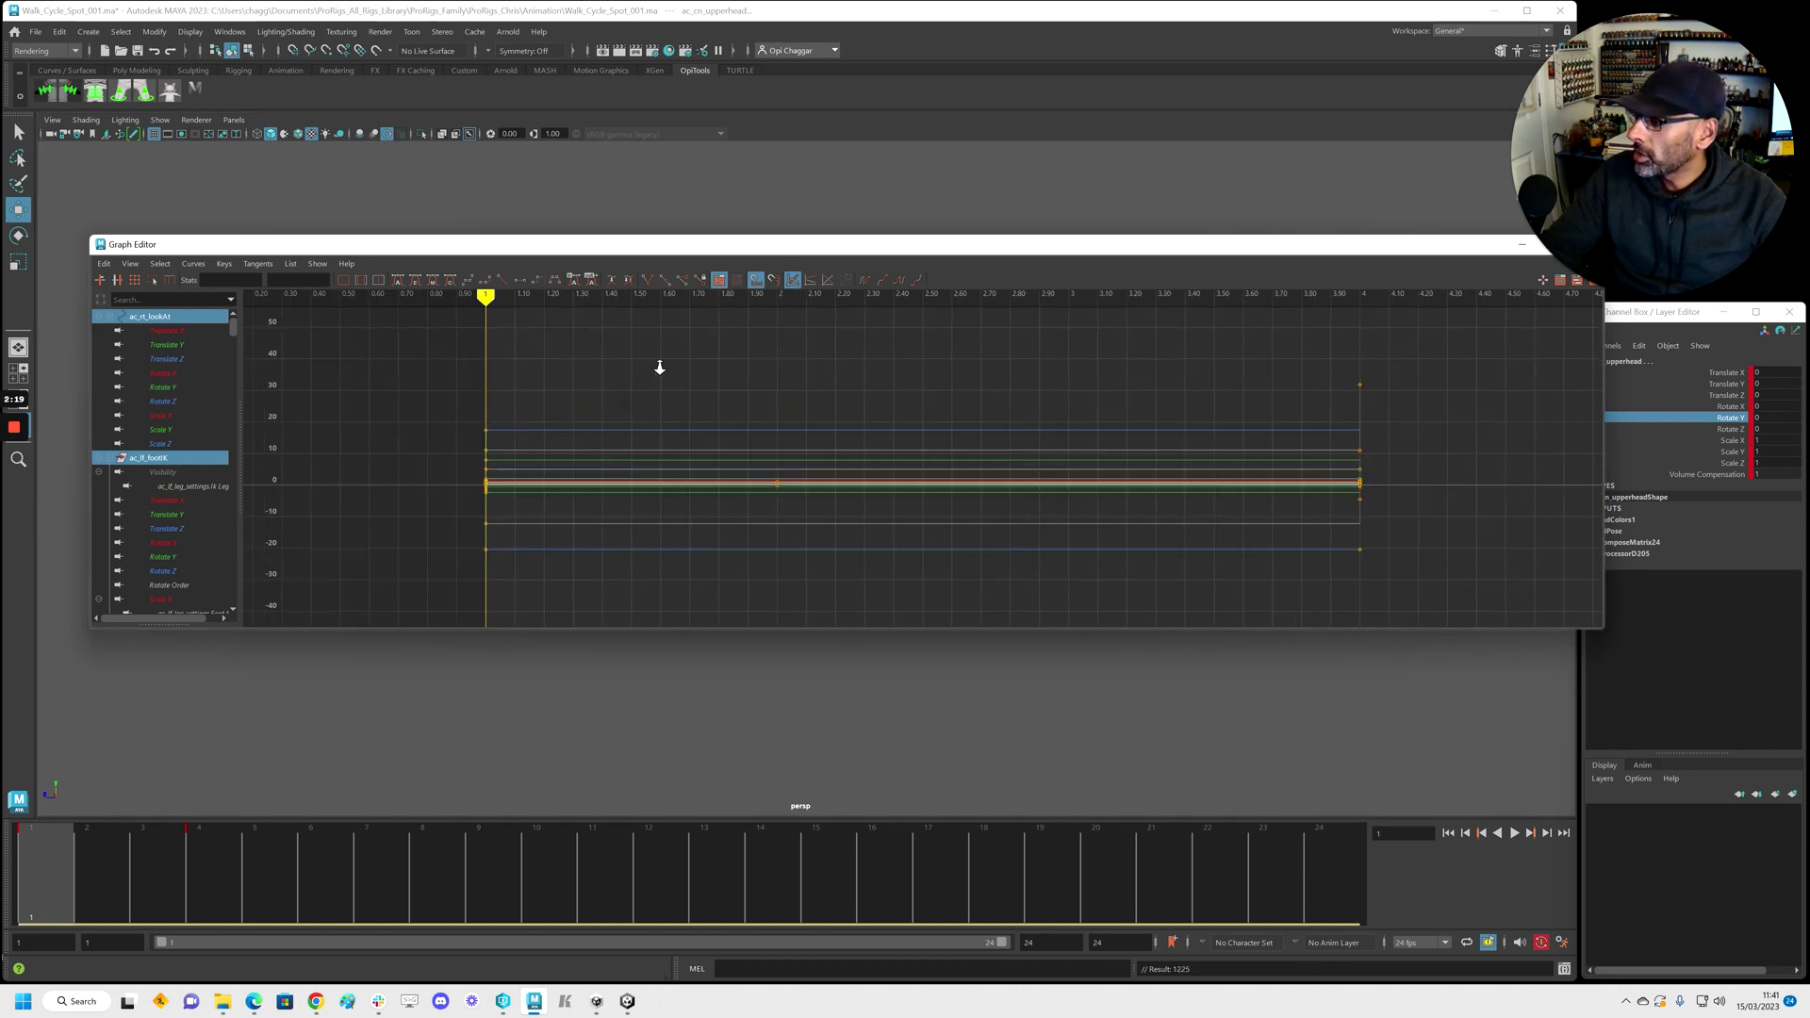
pyautogui.moveTo(977, 249); pyautogui.dragTo(1809, 245)
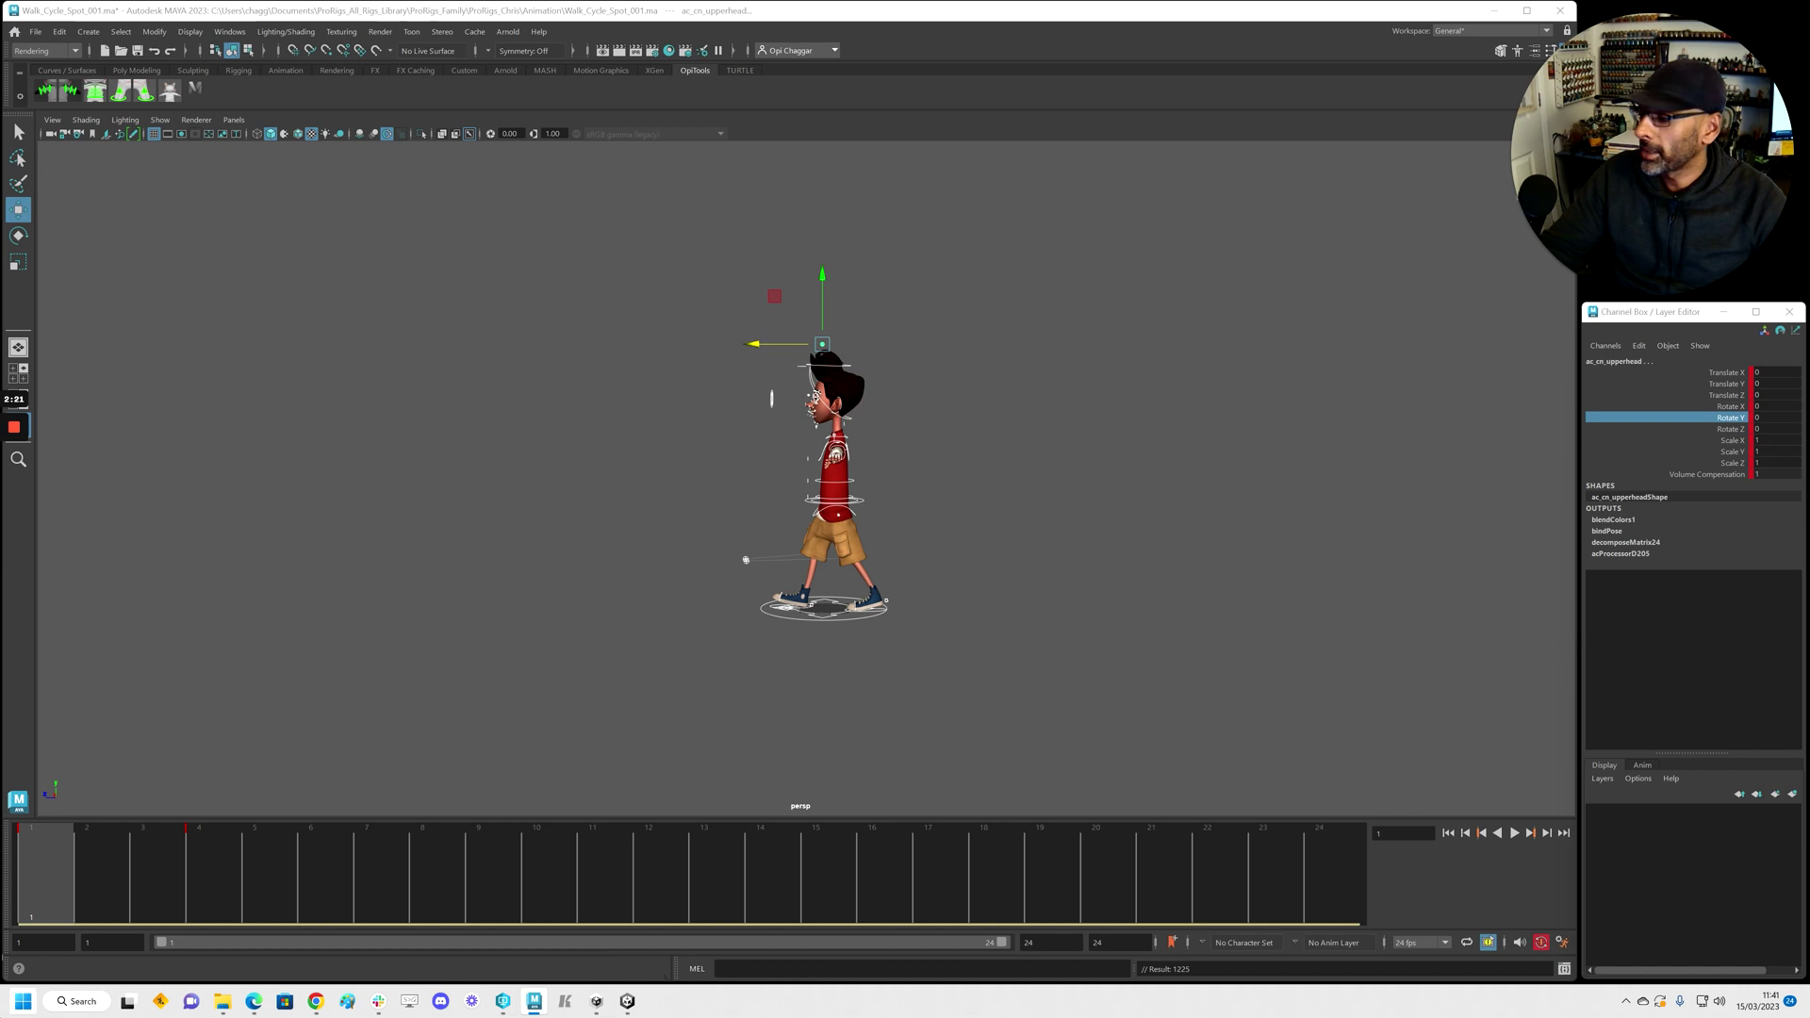
# Play back the stepped contact and down poses, stop playback and move to frame 7
pyautogui.hotkey('alt', 'v')
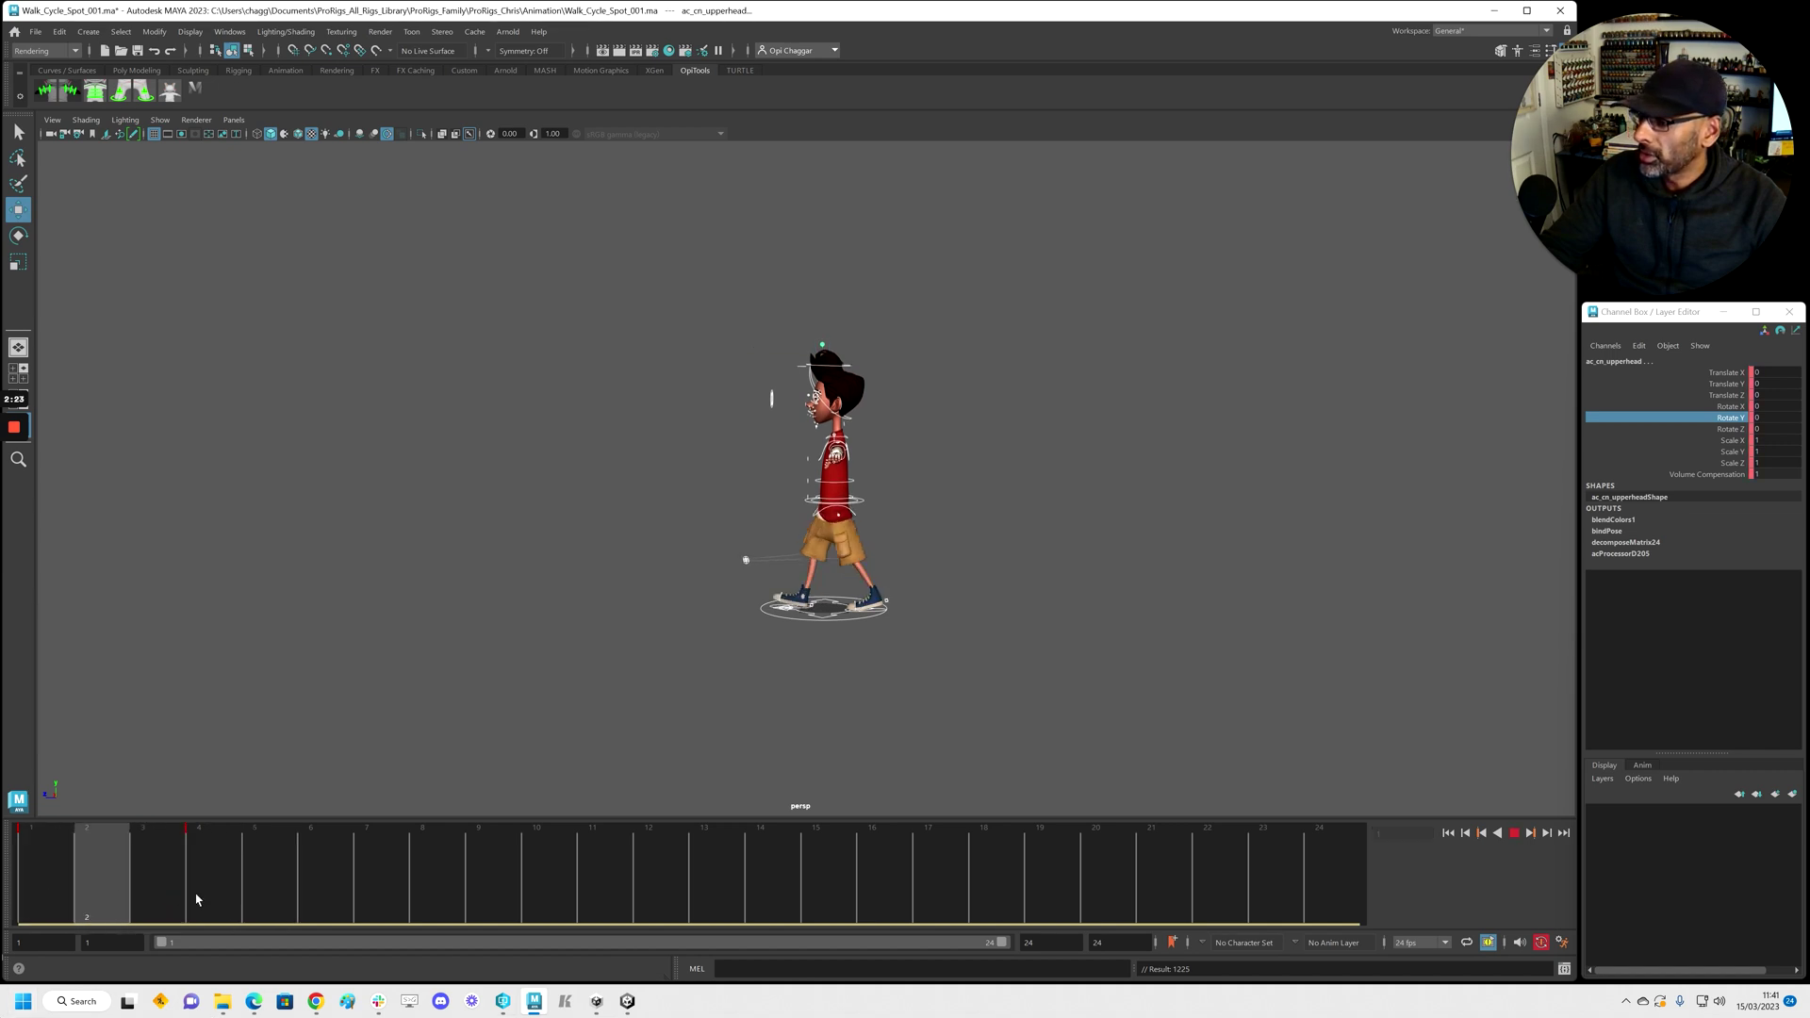
pyautogui.click(78, 882)
pyautogui.keyDown('alt'); pyautogui.moveTo(530, 690); pyautogui.dragTo(832, 679, button='right'); pyautogui.keyUp('alt')
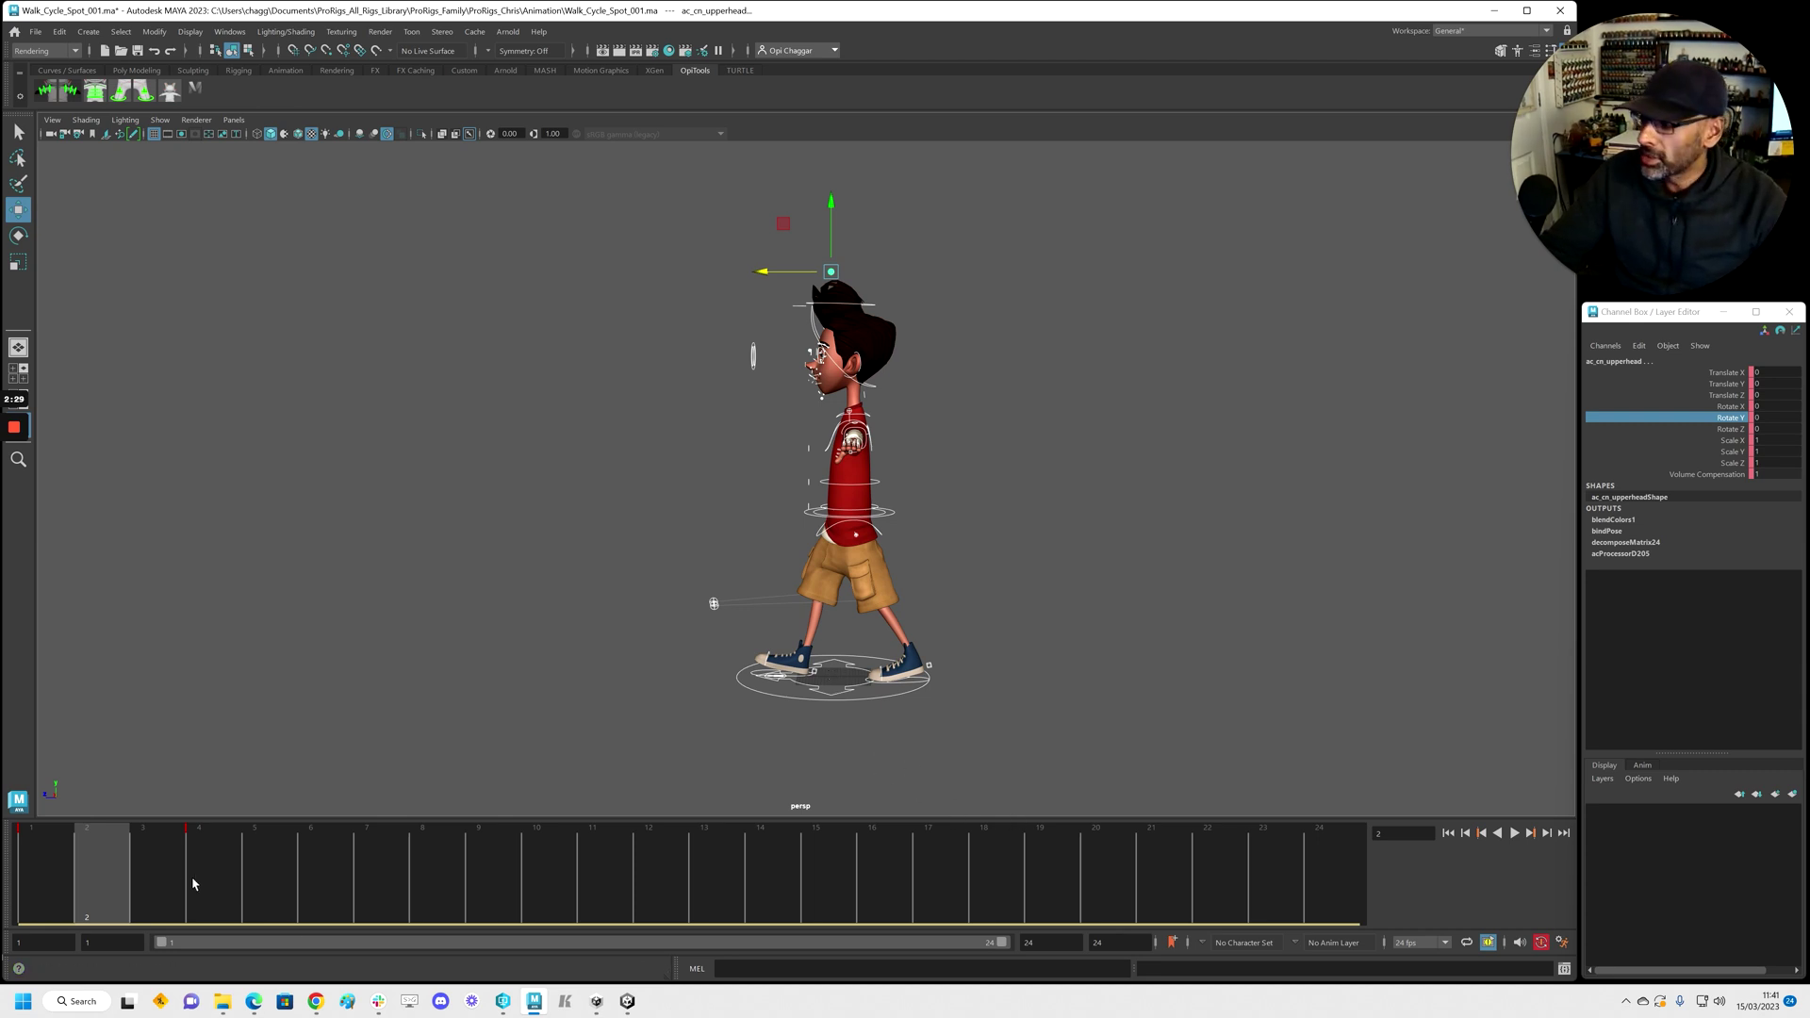
pyautogui.moveTo(189, 885); pyautogui.dragTo(375, 881)
# Slide the right foot control back under the body at frame 7, to Translate Z of about 1.9
pyautogui.press('space')
pyautogui.press('space')
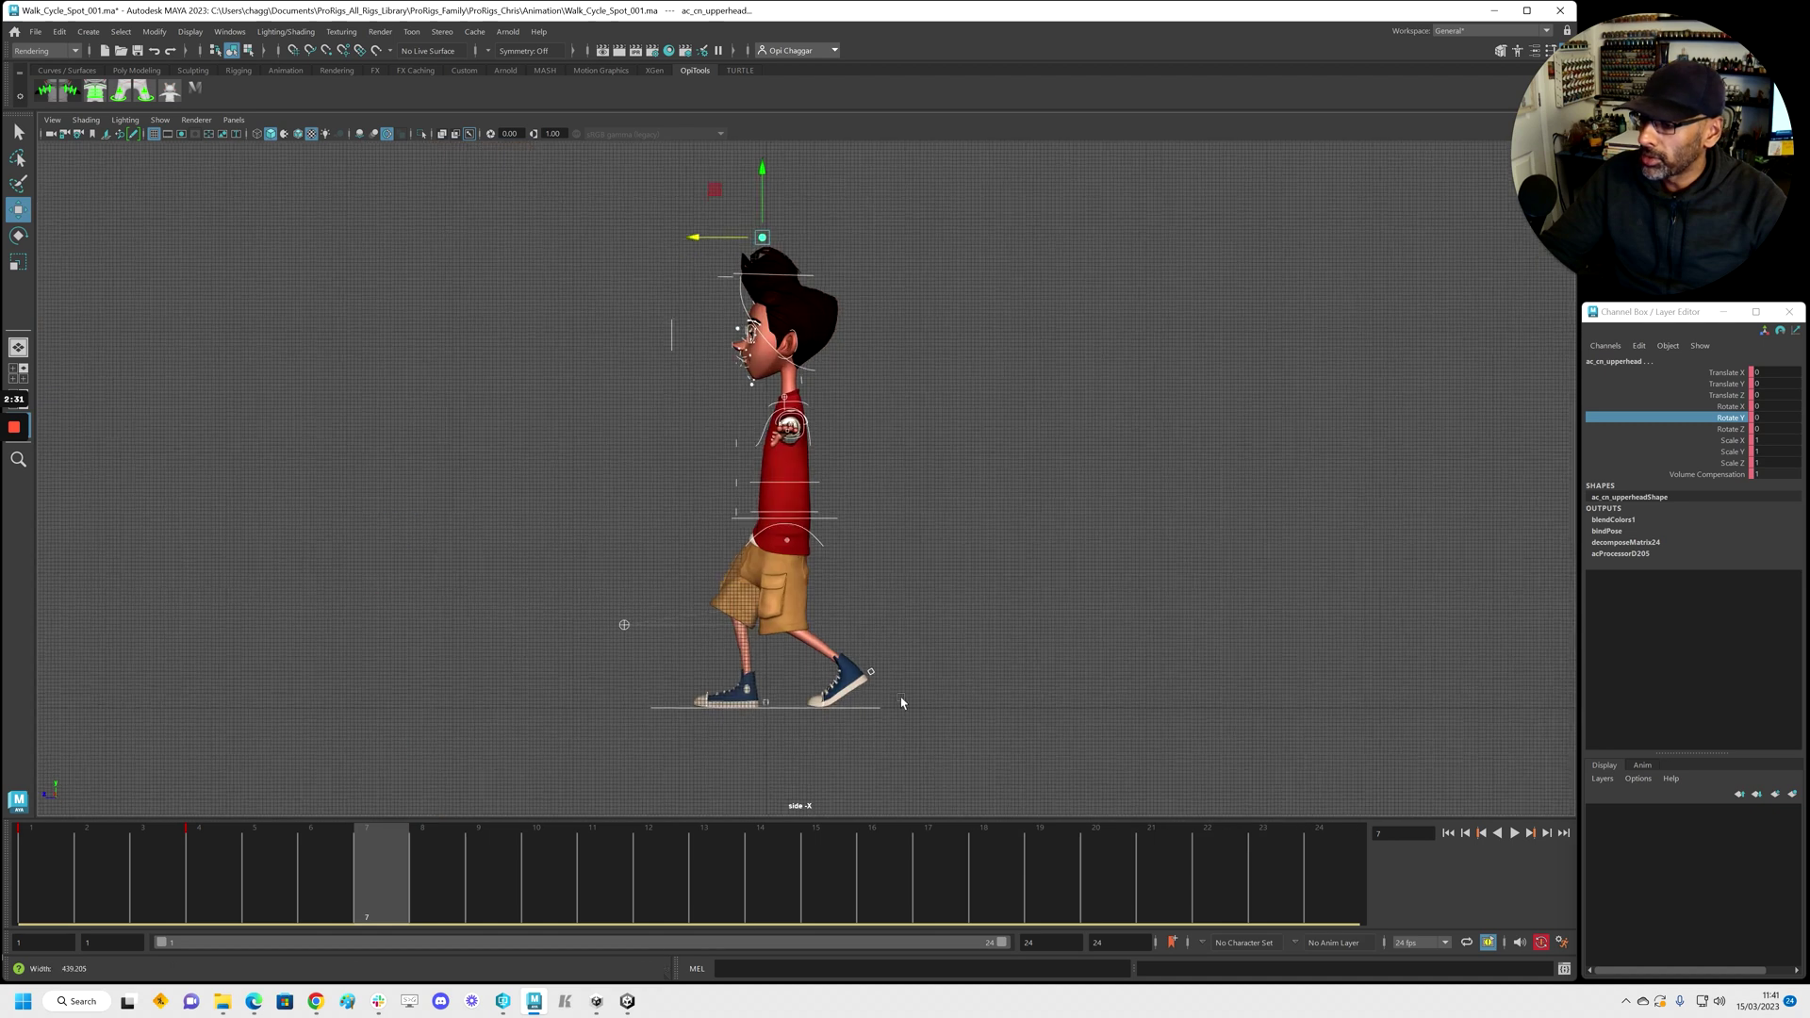
pyautogui.keyDown('alt'); pyautogui.moveTo(902, 701); pyautogui.dragTo(1091, 566, button='right'); pyautogui.keyUp('alt')
pyautogui.press('space')
pyautogui.keyDown('alt'); pyautogui.moveTo(1123, 308); pyautogui.dragTo(1464, 344, button='right'); pyautogui.keyUp('alt')
pyautogui.keyDown('alt'); pyautogui.moveTo(1254, 377); pyautogui.dragTo(1160, 227, button='middle'); pyautogui.keyUp('alt')
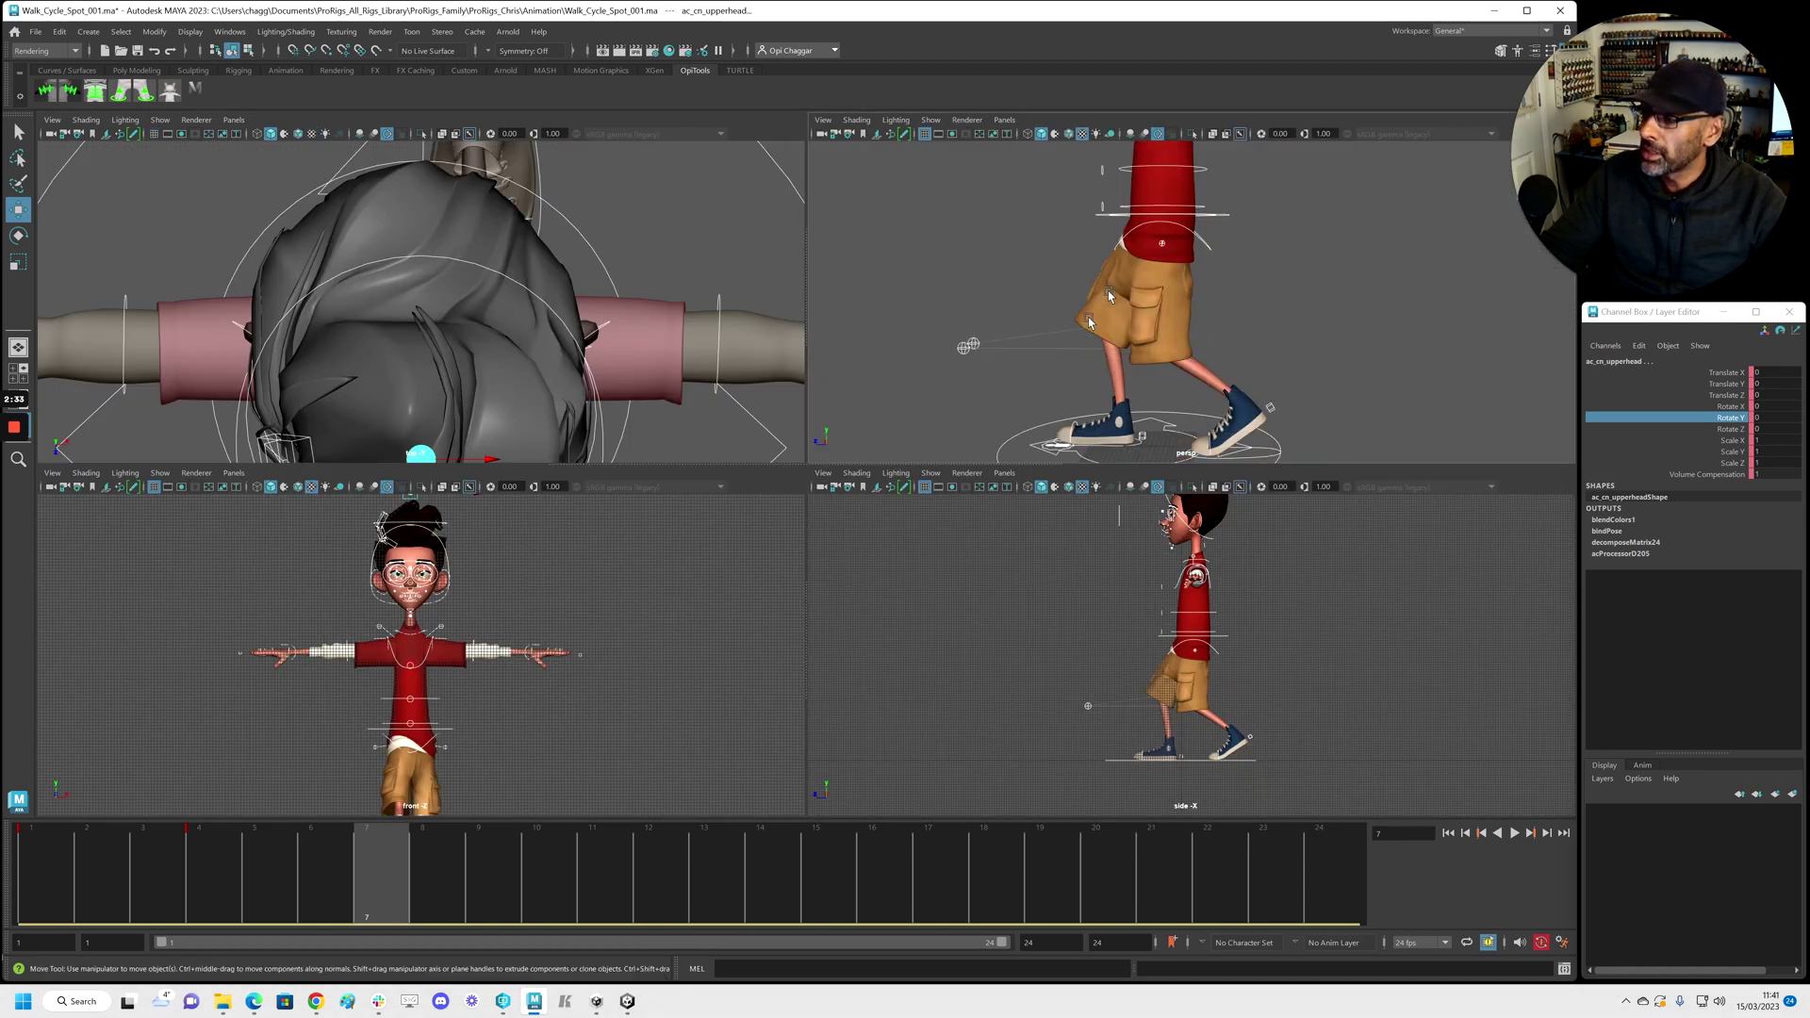
pyautogui.keyDown('alt'); pyautogui.moveTo(1146, 250); pyautogui.dragTo(1193, 273); pyautogui.keyUp('alt')
pyautogui.keyDown('alt'); pyautogui.moveTo(1188, 283); pyautogui.dragTo(1123, 212, button='middle'); pyautogui.keyUp('alt')
pyautogui.click(1111, 360)
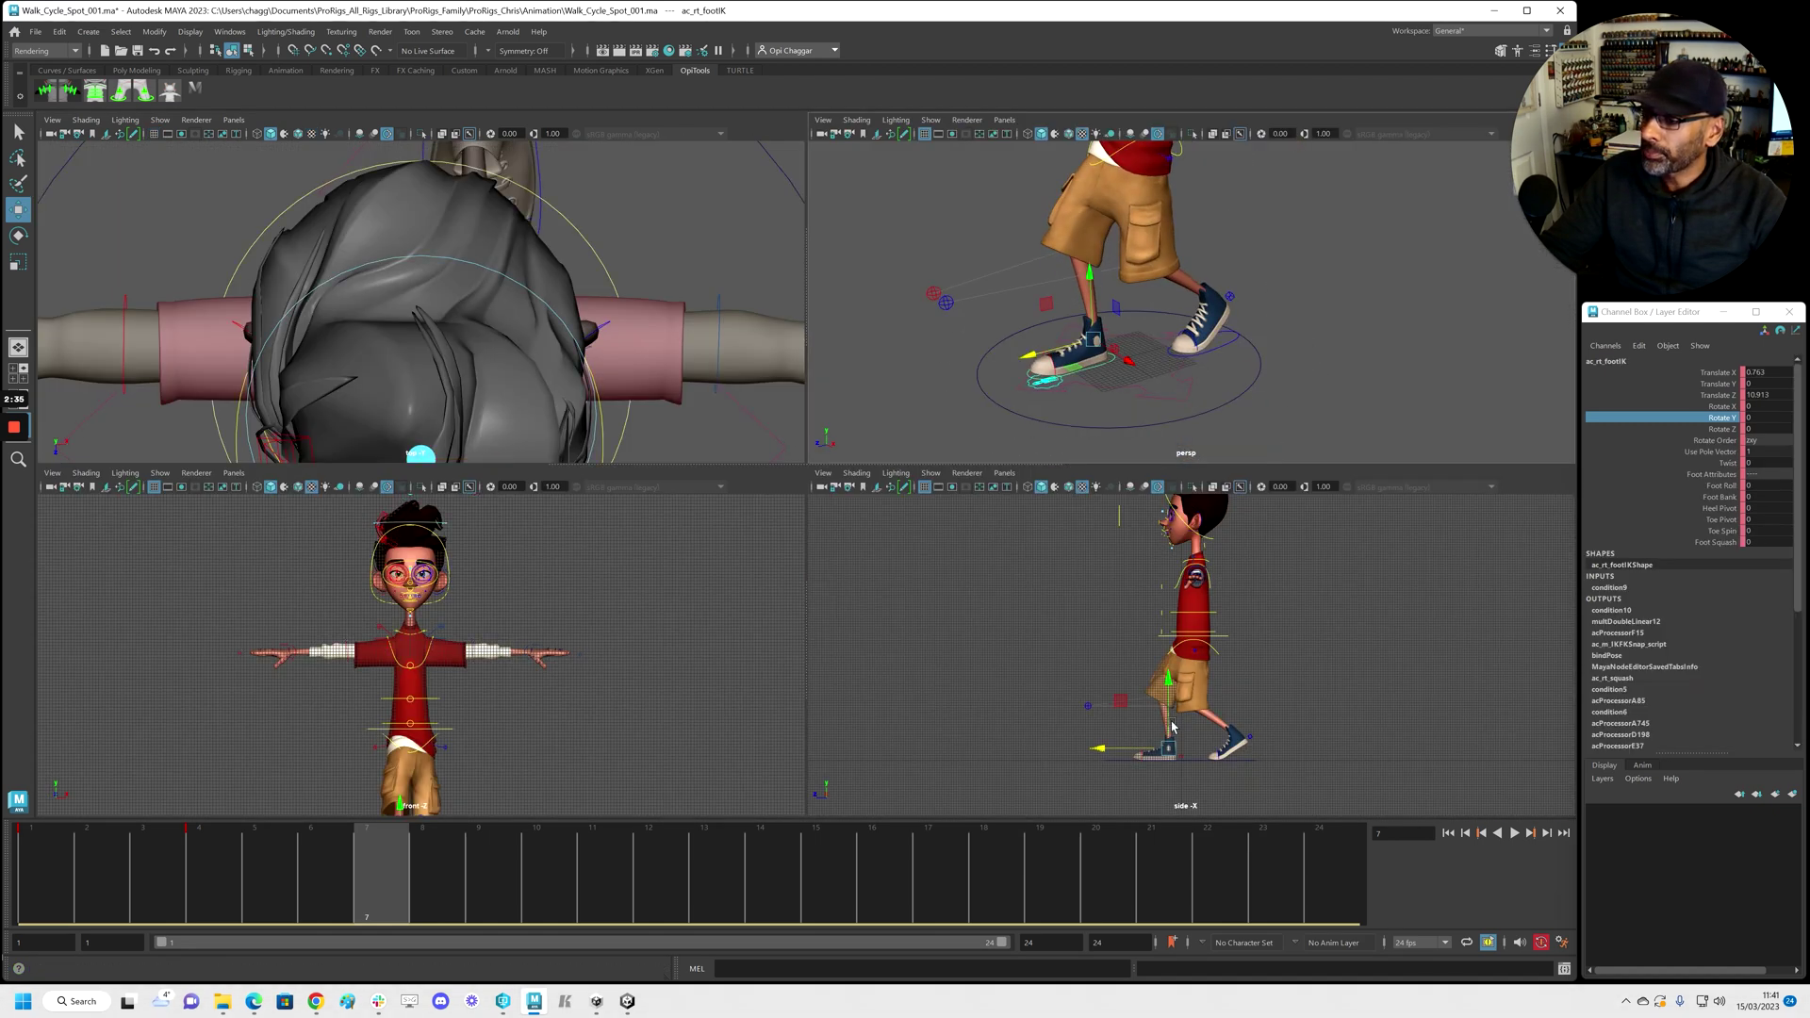
pyautogui.press('space')
pyautogui.scroll(2, 855, 686)
pyautogui.moveTo(682, 699); pyautogui.dragTo(726, 707)
pyautogui.press('space')
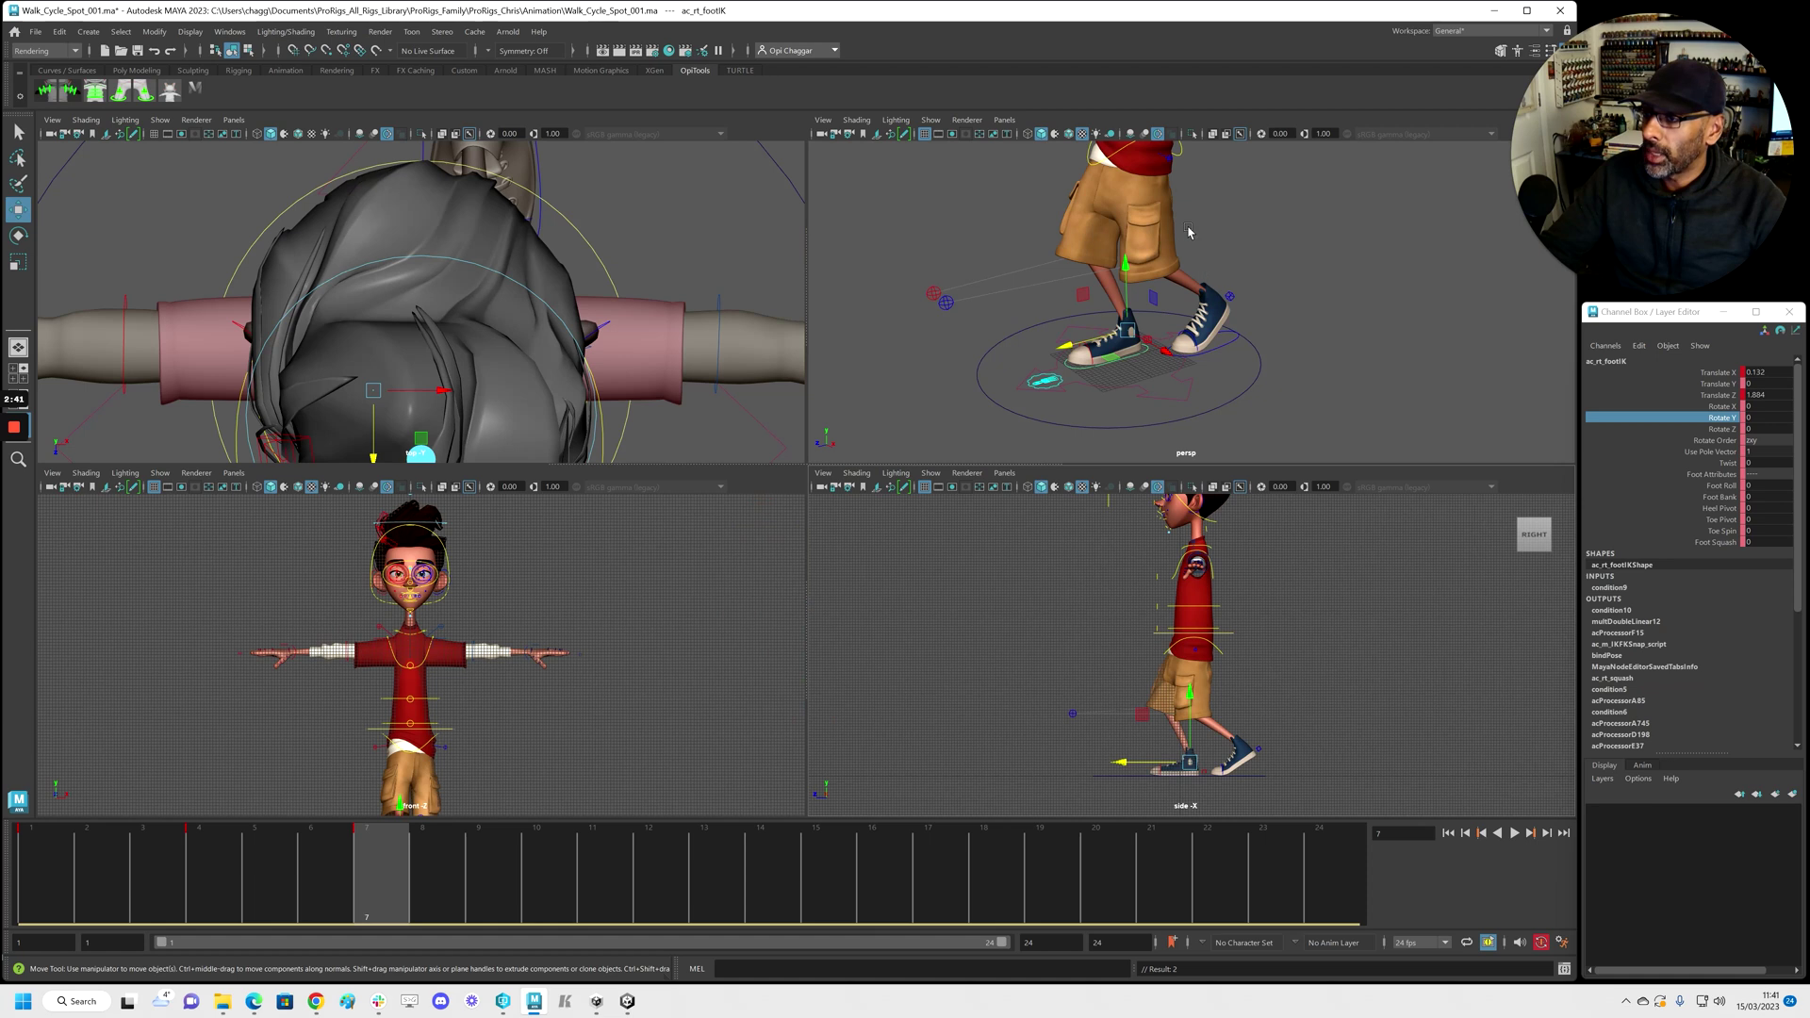
# Raise the root control at frame 7 to Translate Y of about -0.62 to straighten the standing leg
pyautogui.keyDown('alt'); pyautogui.moveTo(1188, 232); pyautogui.dragTo(1166, 270, button='middle'); pyautogui.keyUp('alt')
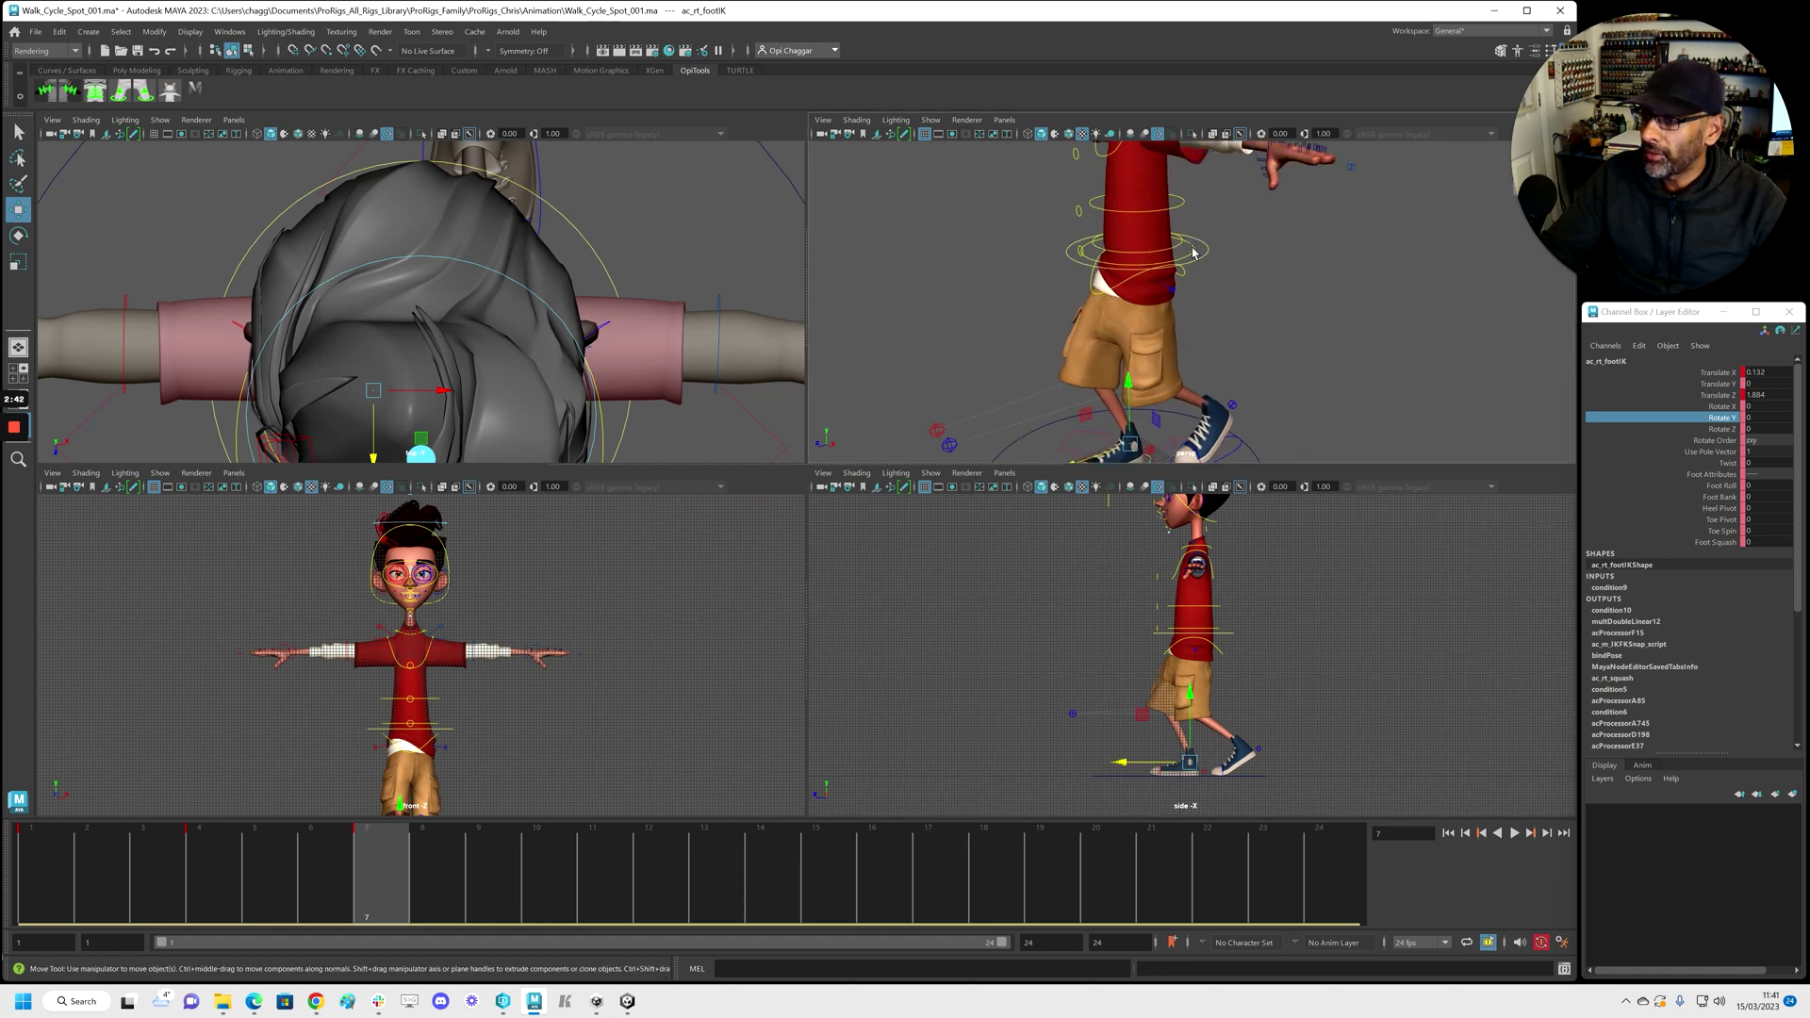
pyautogui.click(1192, 253)
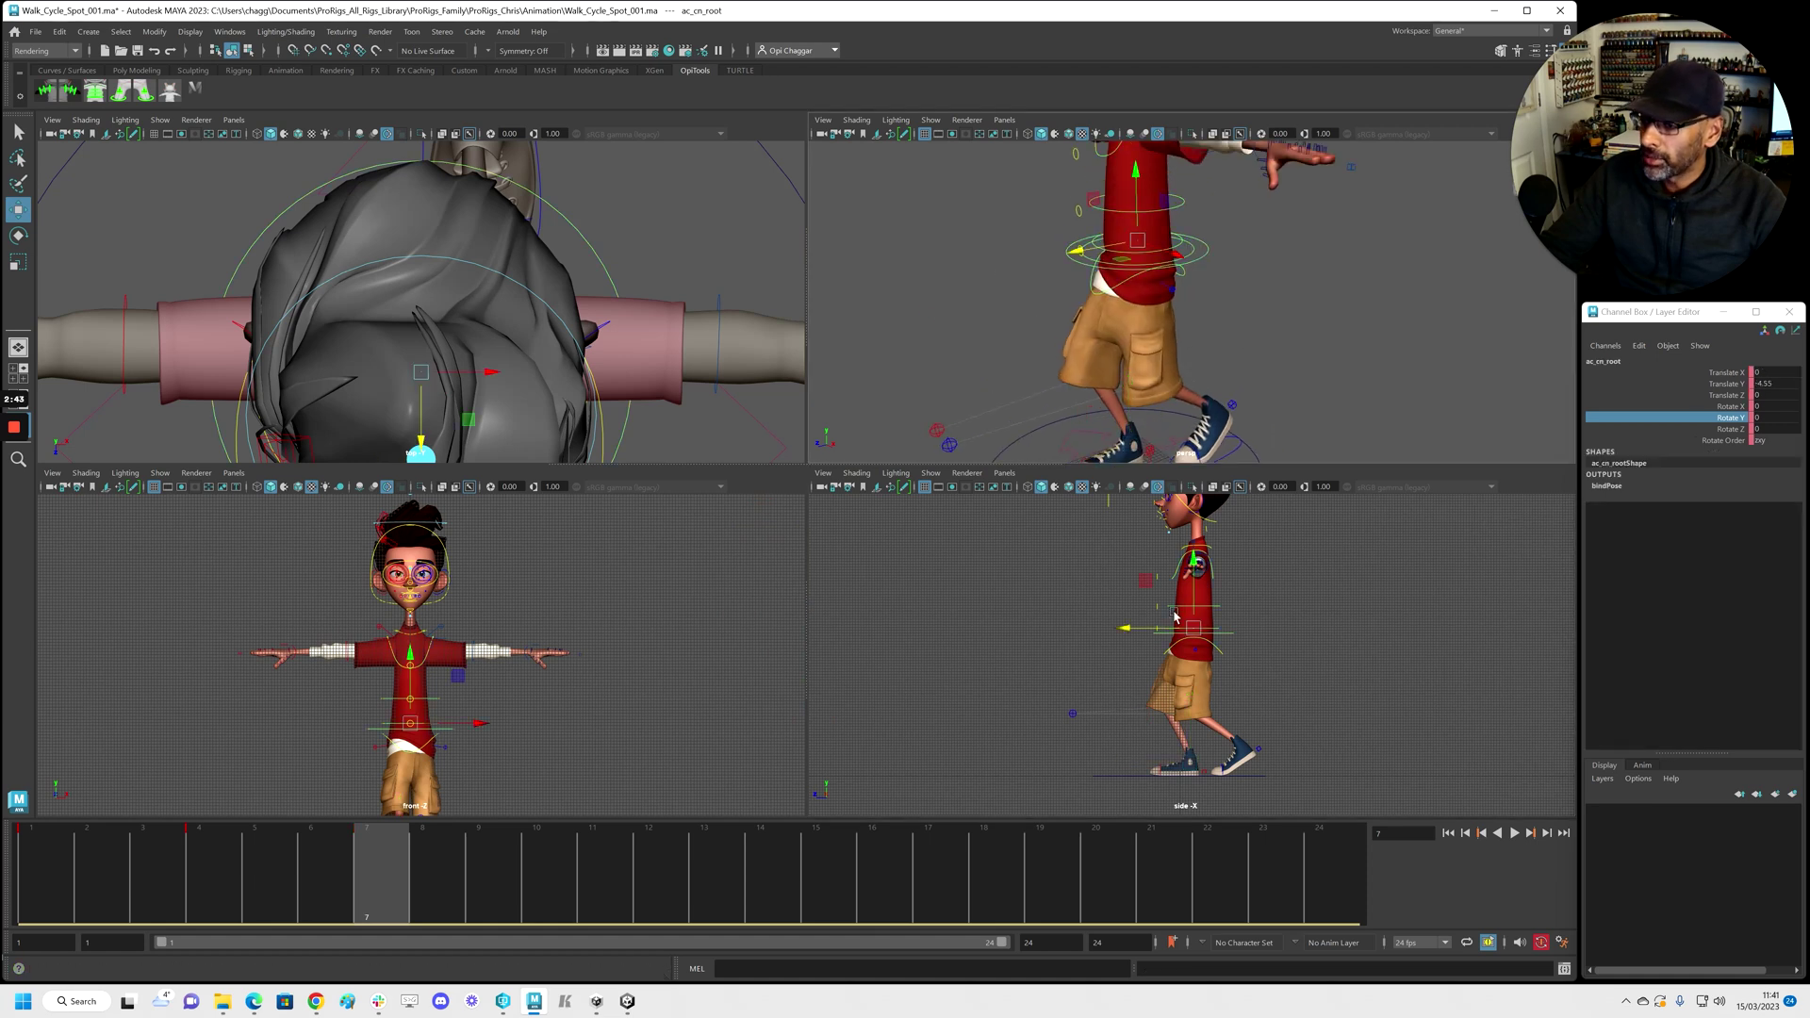
pyautogui.scroll(2, 1018, 622)
pyautogui.press('space')
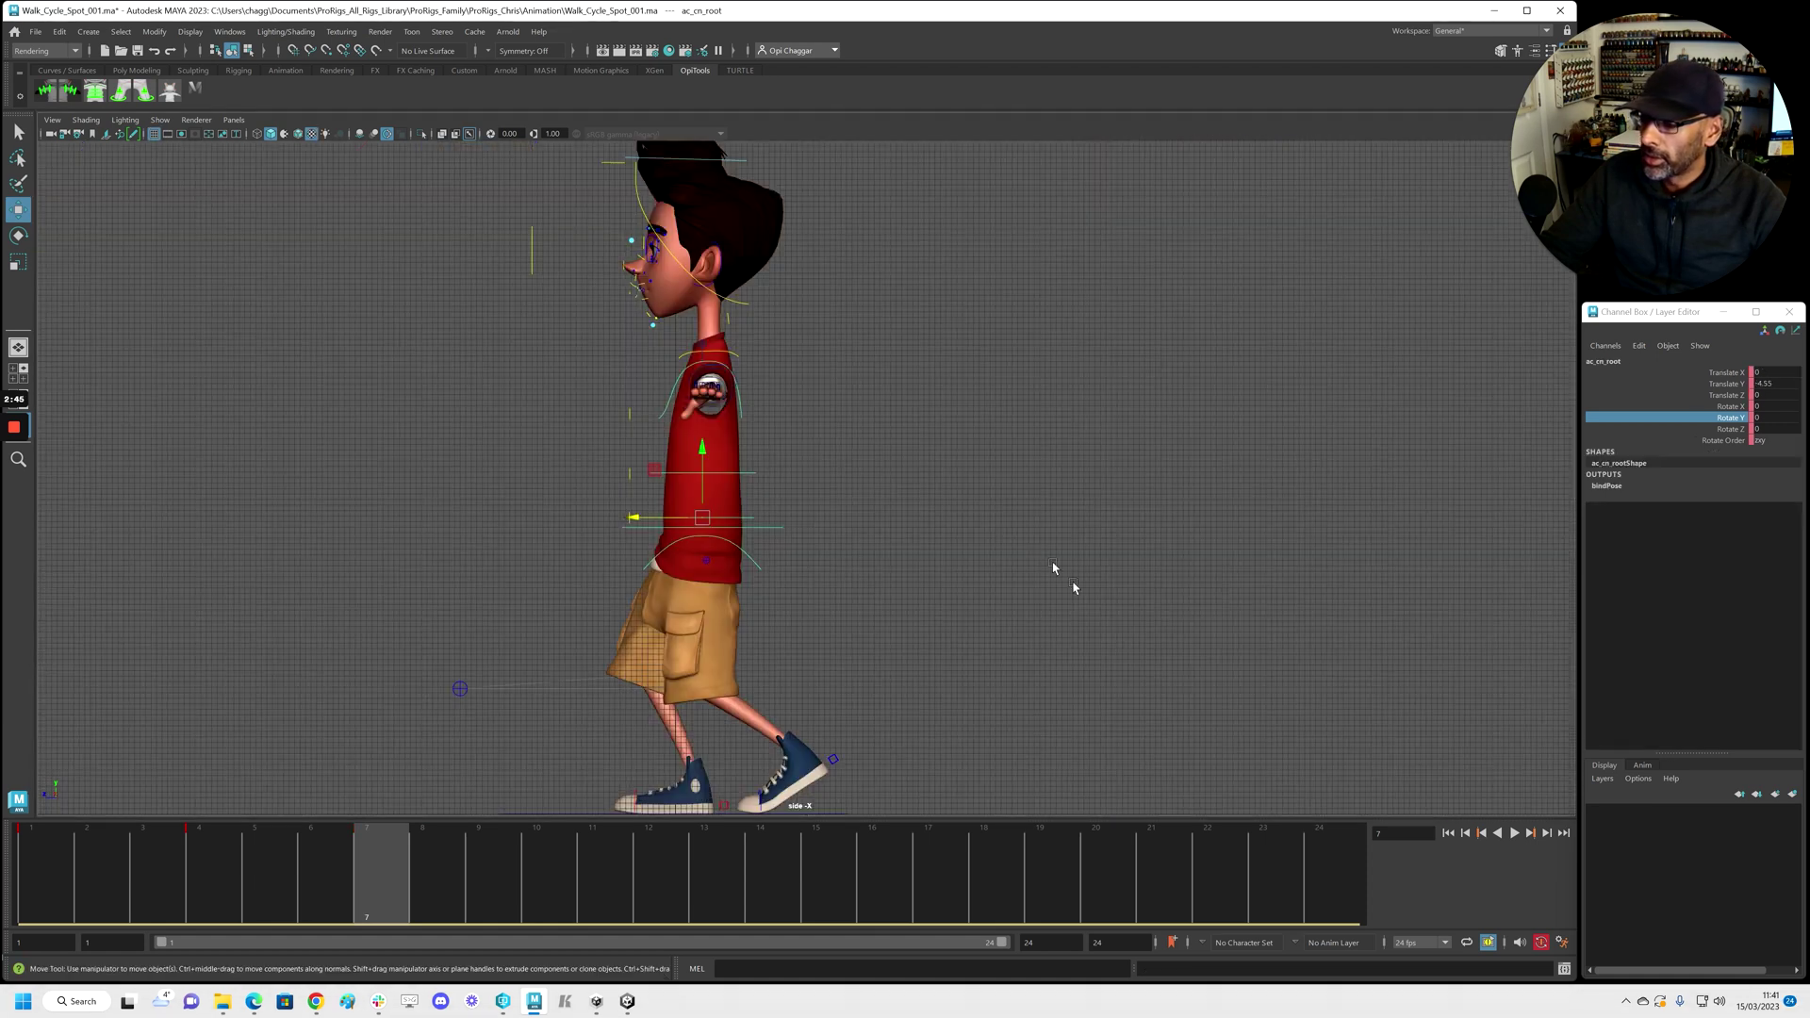
pyautogui.moveTo(703, 455); pyautogui.dragTo(707, 429)
pyautogui.keyDown('alt'); pyautogui.moveTo(857, 767); pyautogui.dragTo(862, 619, button='middle'); pyautogui.keyUp('alt')
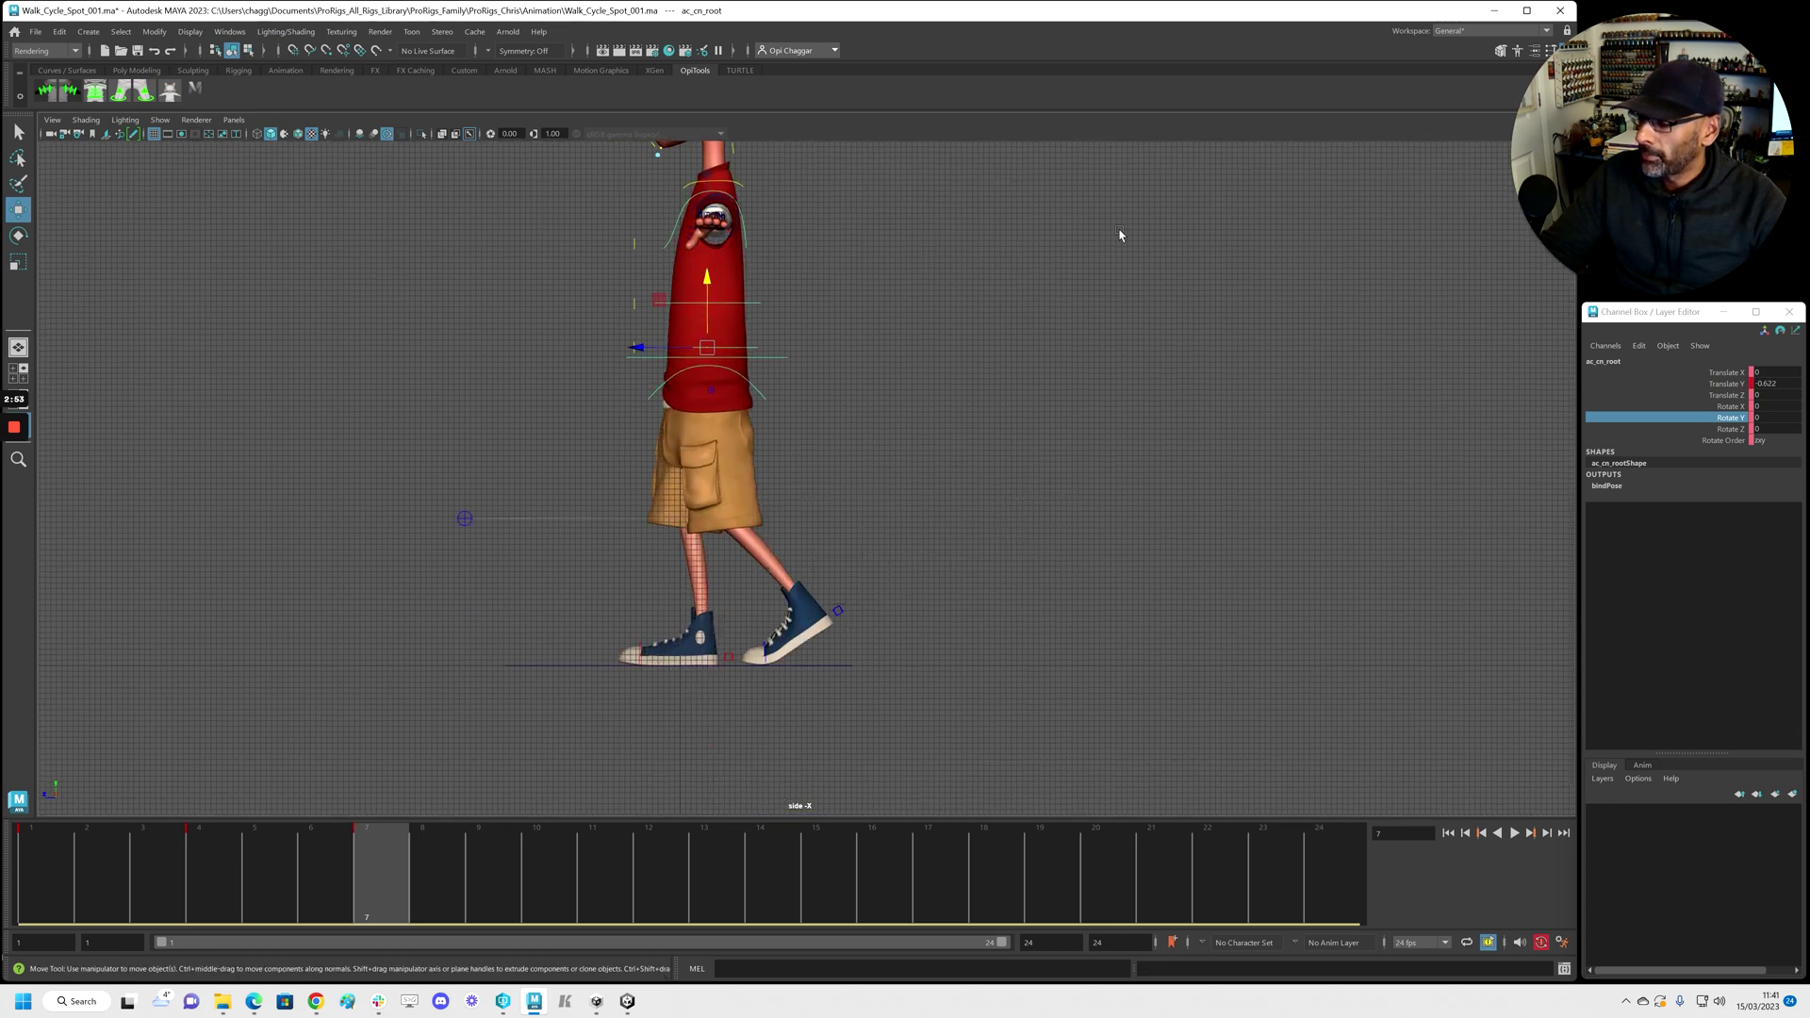
# Bring the left foot control forward and lift it at frame 7, to Translate Y about 2.82 and Translate Z about -7.23
pyautogui.press('space')
pyautogui.click(1223, 401)
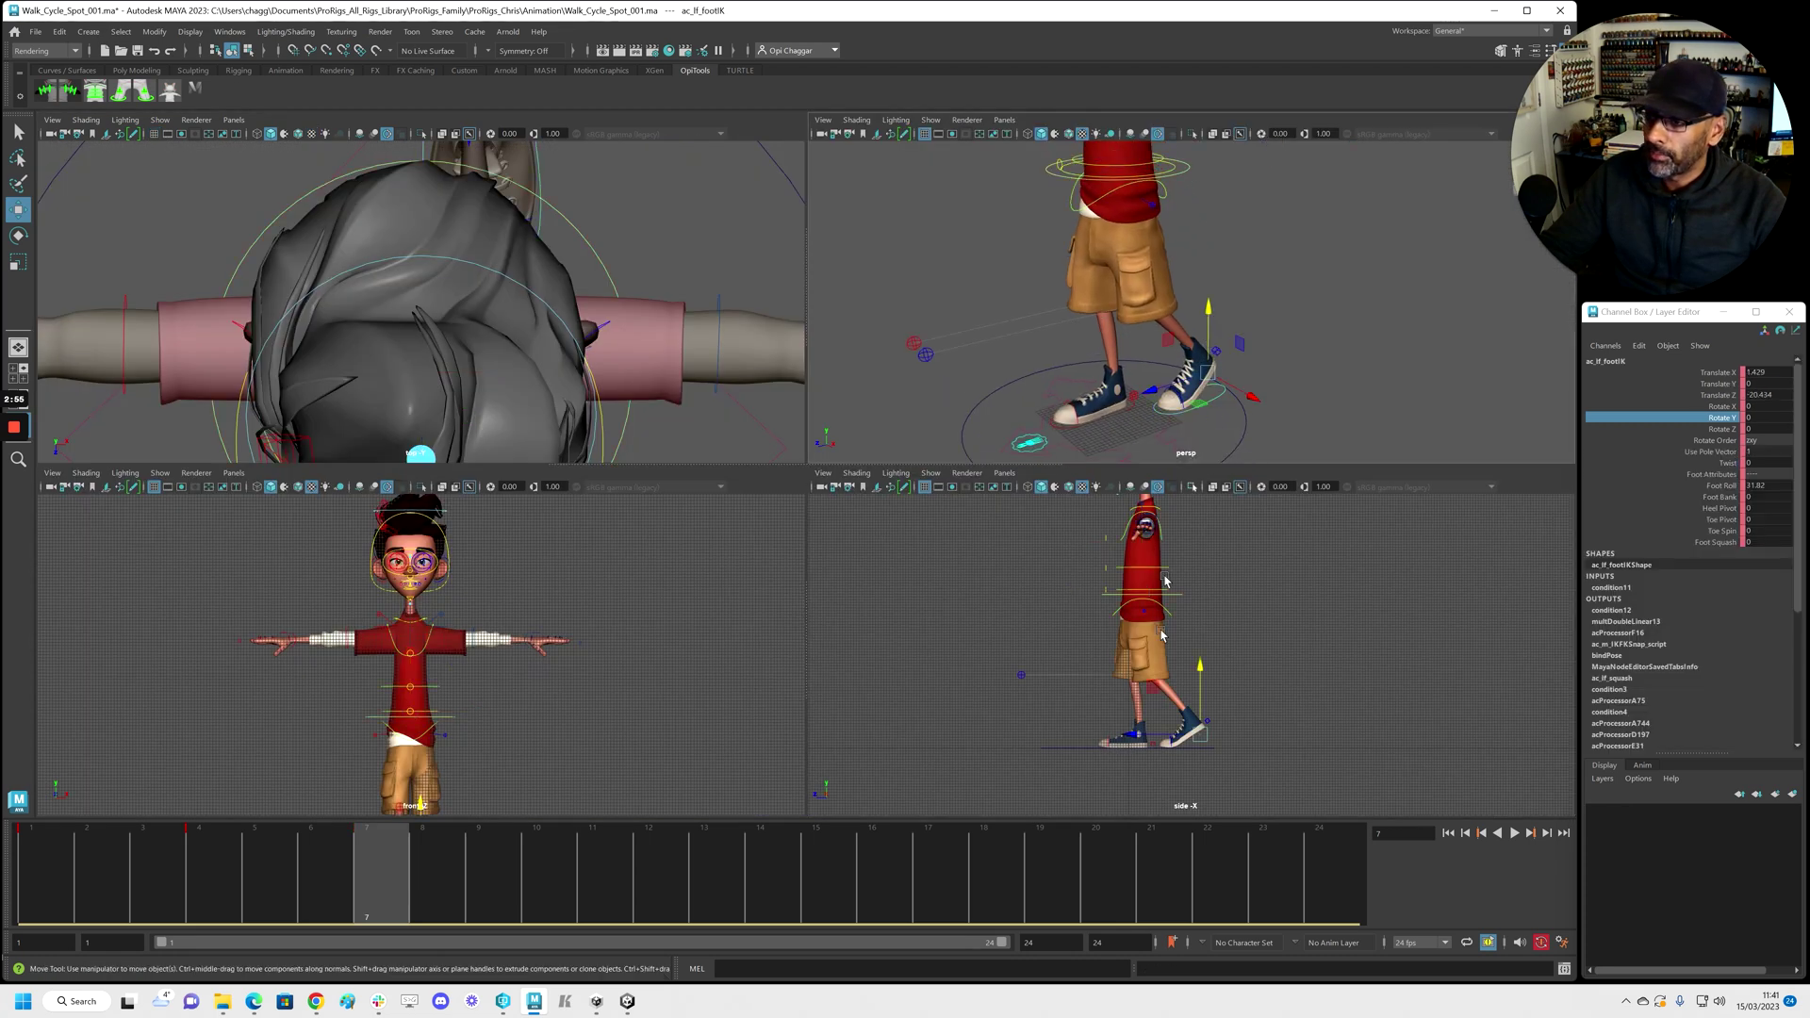
pyautogui.press('space')
pyautogui.moveTo(759, 638); pyautogui.dragTo(685, 630)
pyautogui.moveTo(752, 574); pyautogui.dragTo(754, 558)
# Set the left foot's Foot Roll to about 141.82 and reposition it to Translate Y about 2.05 and Translate Z about -16.1
pyautogui.click(1738, 485)
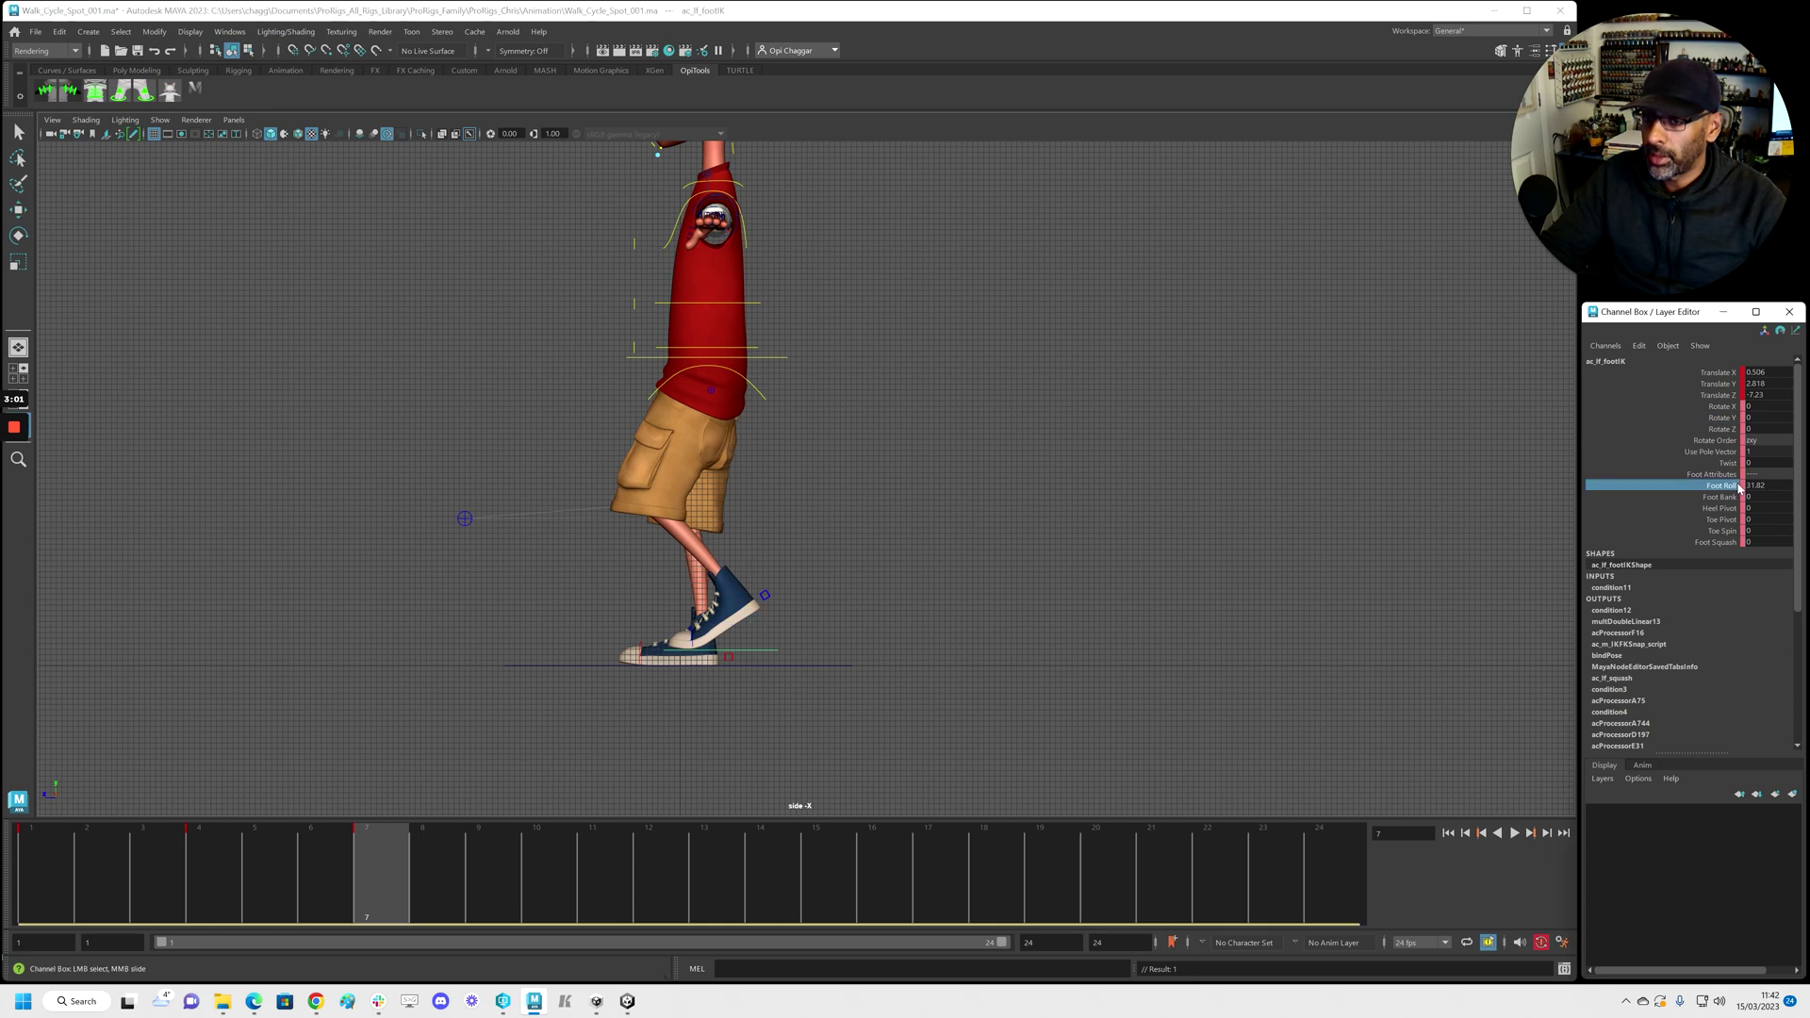
pyautogui.moveTo(999, 661)
pyautogui.mouseDown(button='middle')
pyautogui.moveTo(1038, 654)
pyautogui.moveTo(962, 647)
pyautogui.moveTo(982, 644)
pyautogui.mouseUp(button='middle')
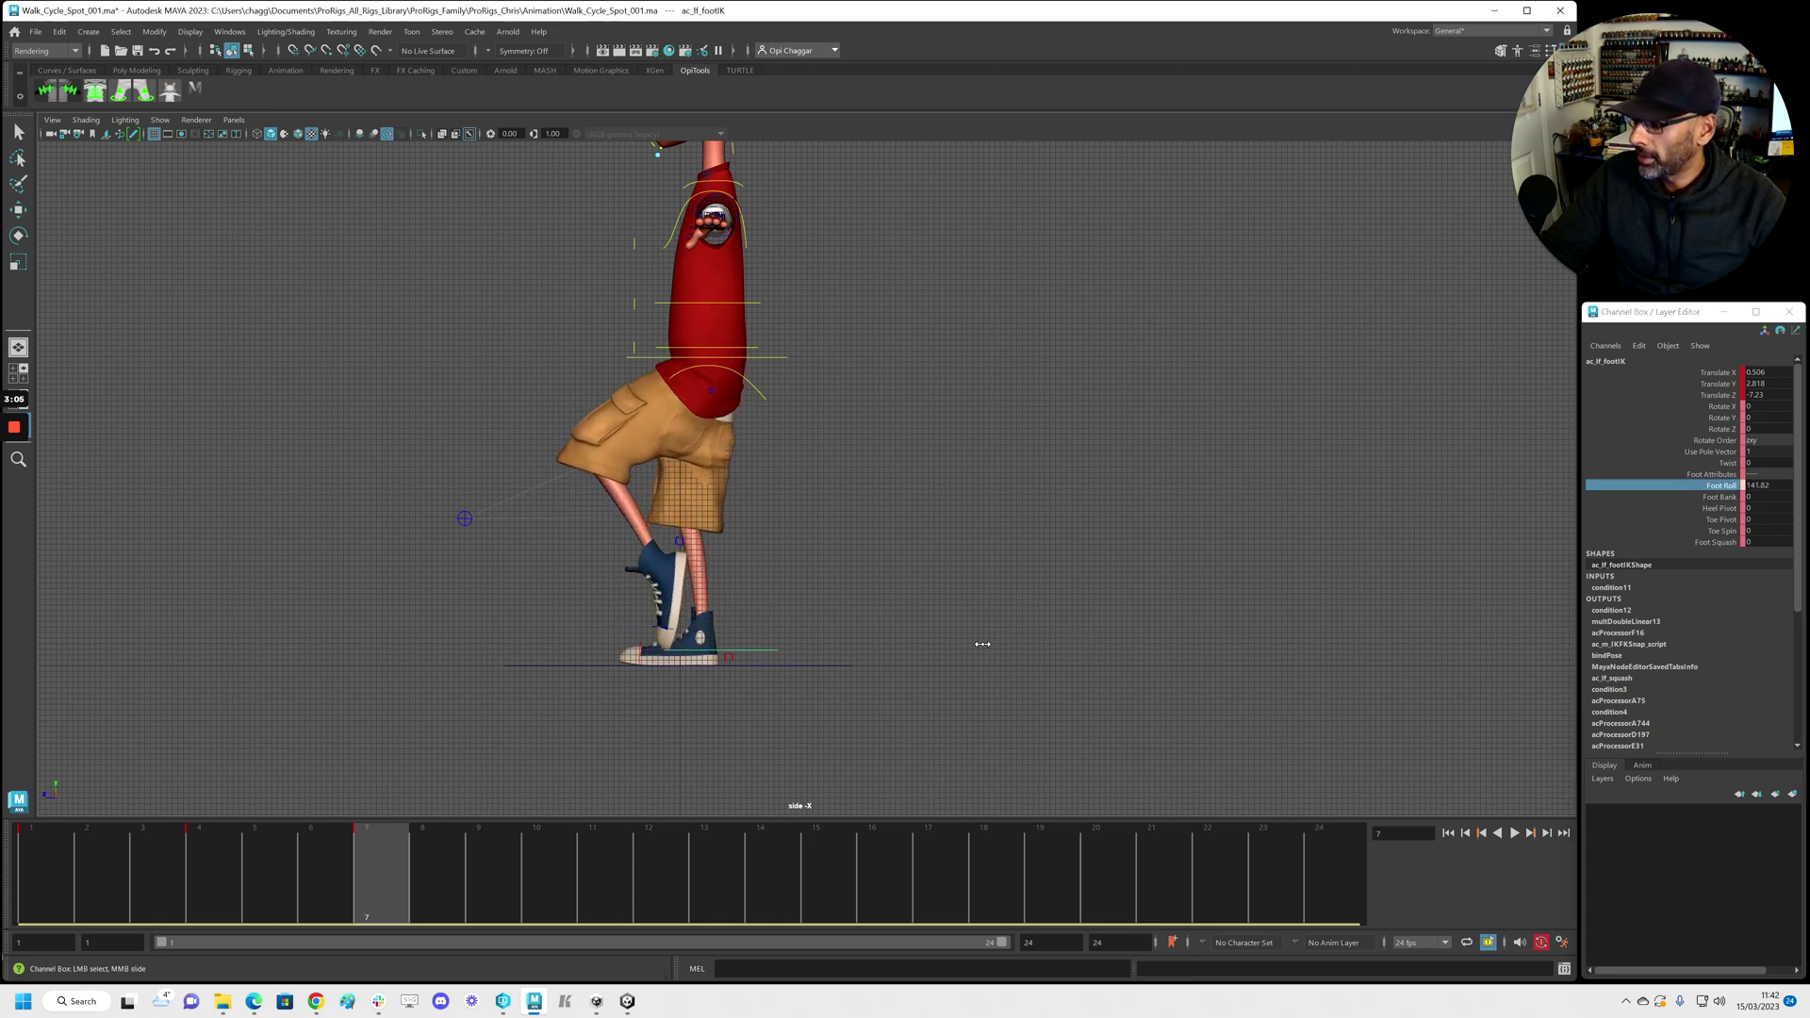
pyautogui.press('w')
pyautogui.moveTo(689, 623); pyautogui.dragTo(738, 624)
pyautogui.moveTo(798, 563); pyautogui.dragTo(798, 569)
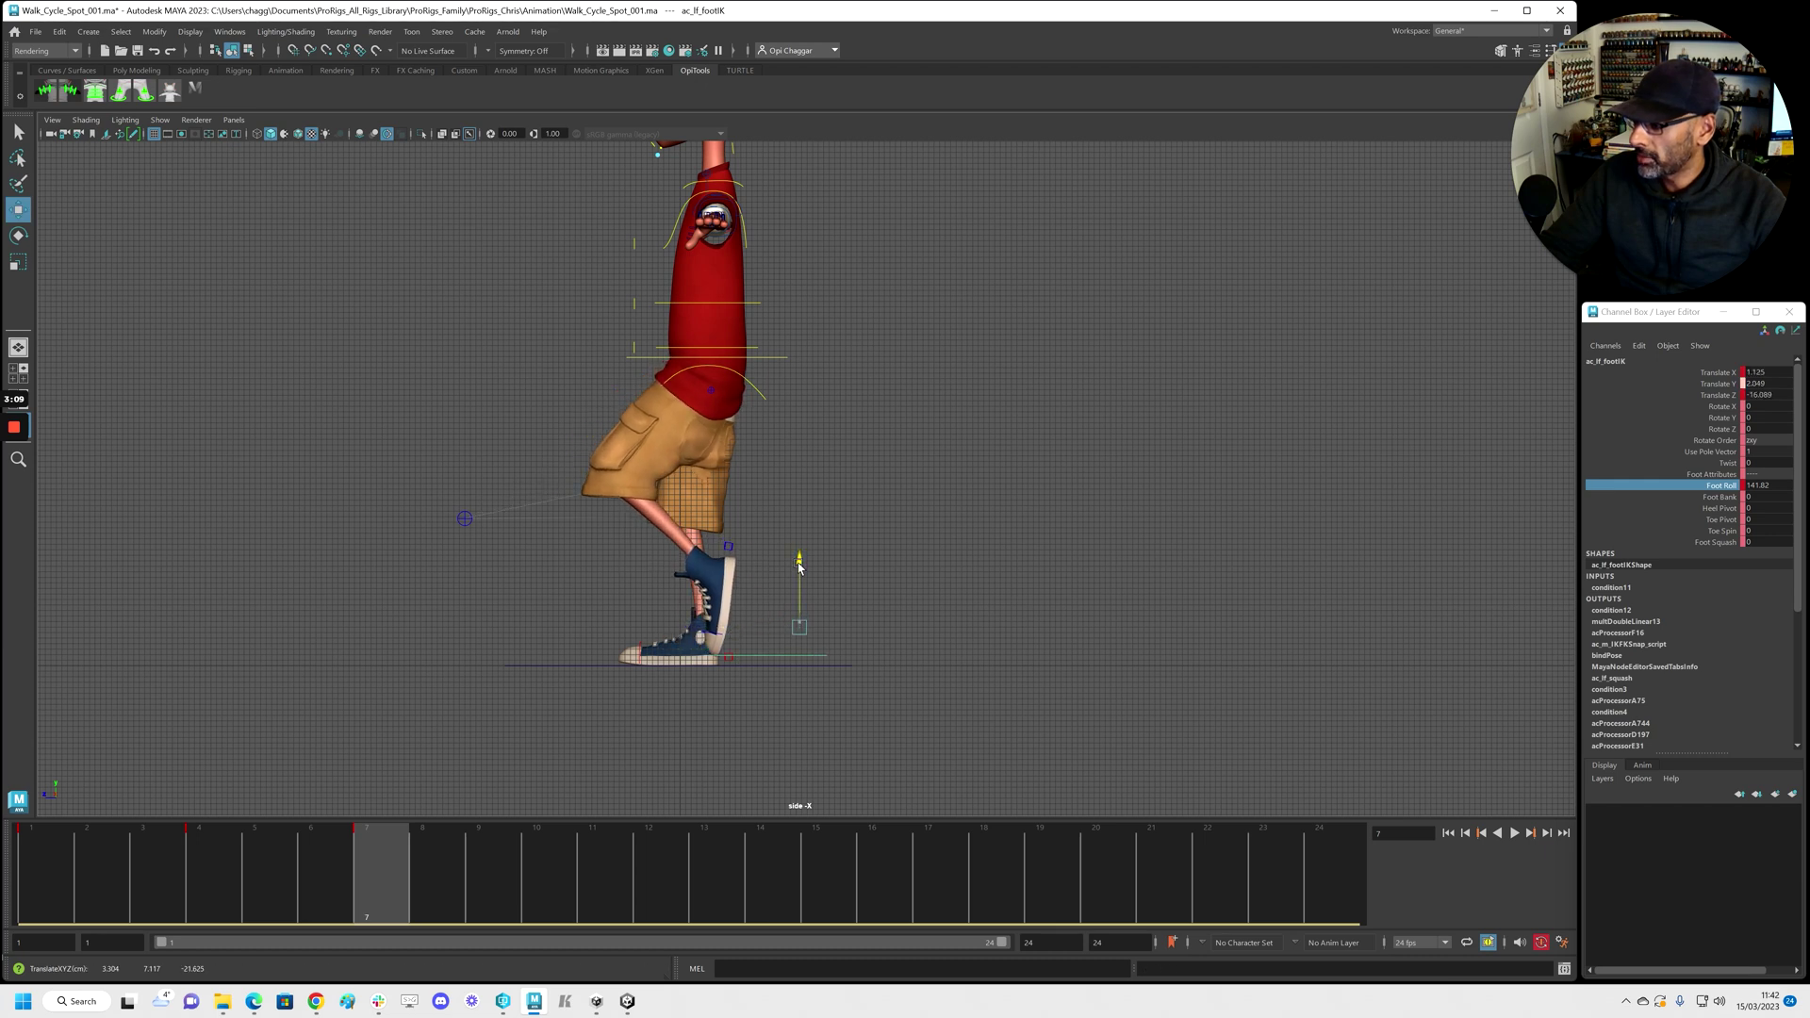
# Bend the left toe control at frame 7 to Rotate X of about 22.8 and undo the stray extra rotation
pyautogui.click(719, 672)
pyautogui.click(715, 640)
pyautogui.press('e')
pyautogui.moveTo(673, 626); pyautogui.dragTo(671, 626)
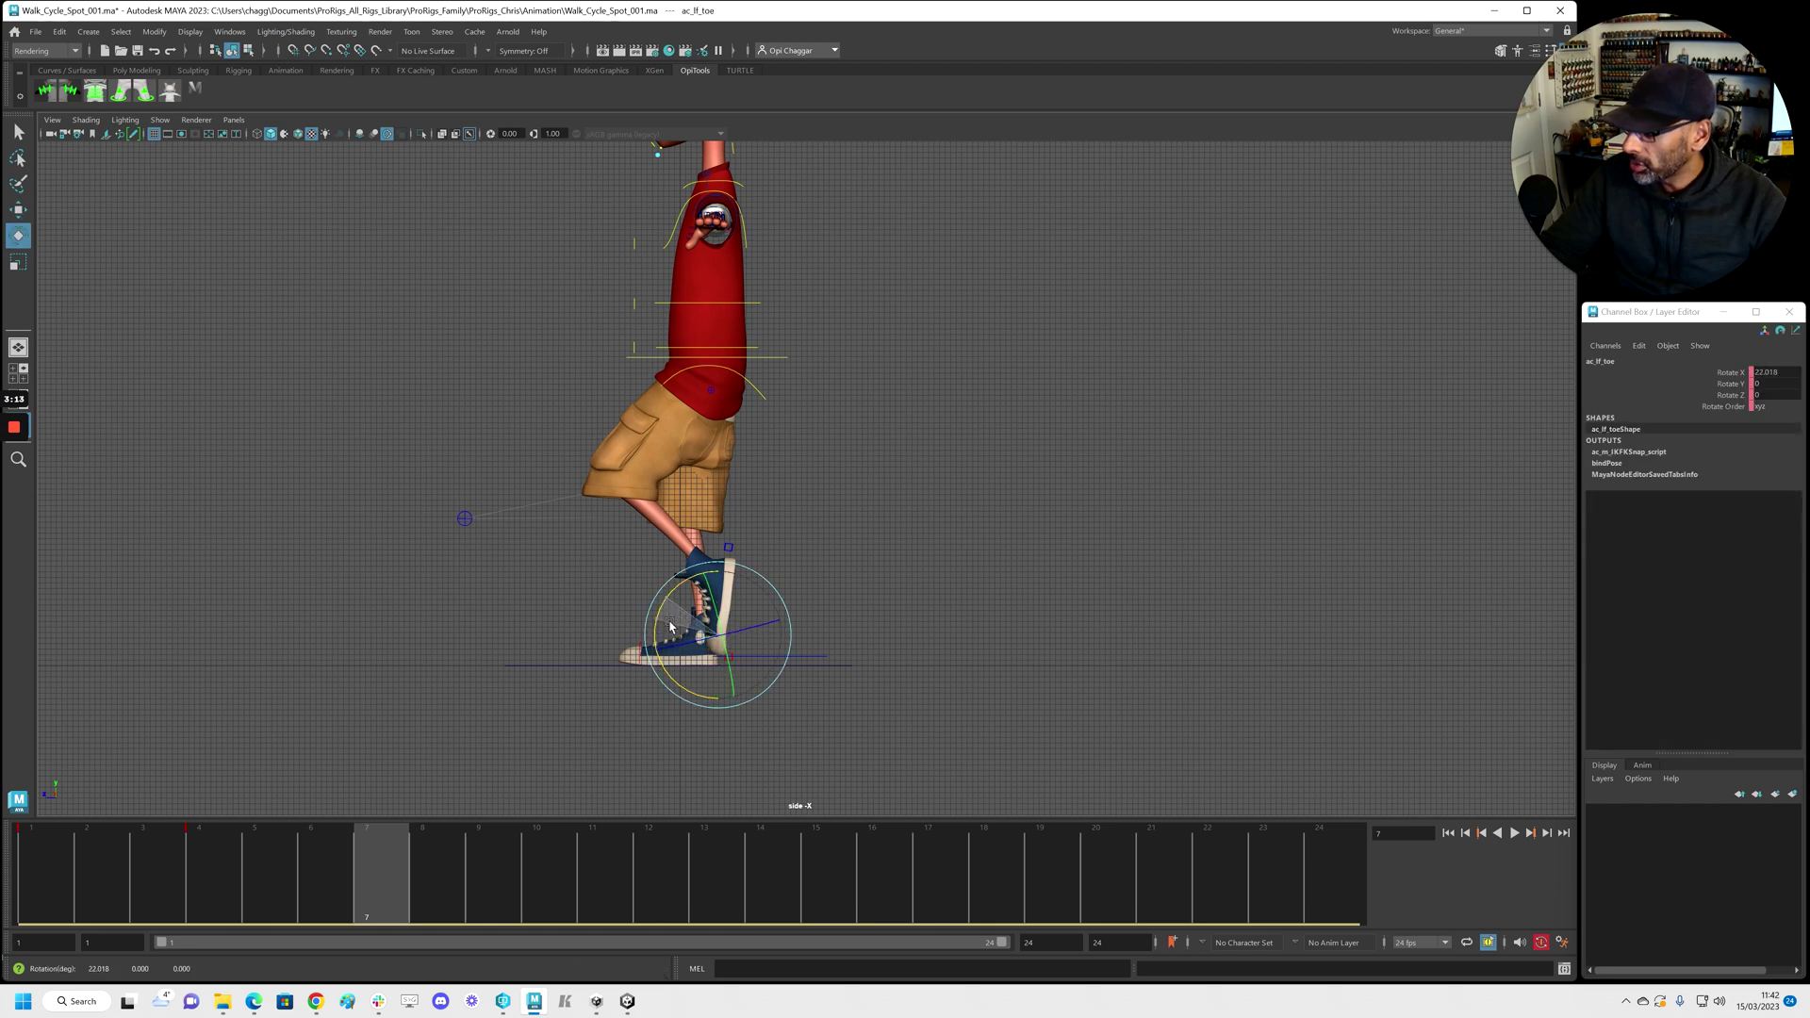
pyautogui.press('s')
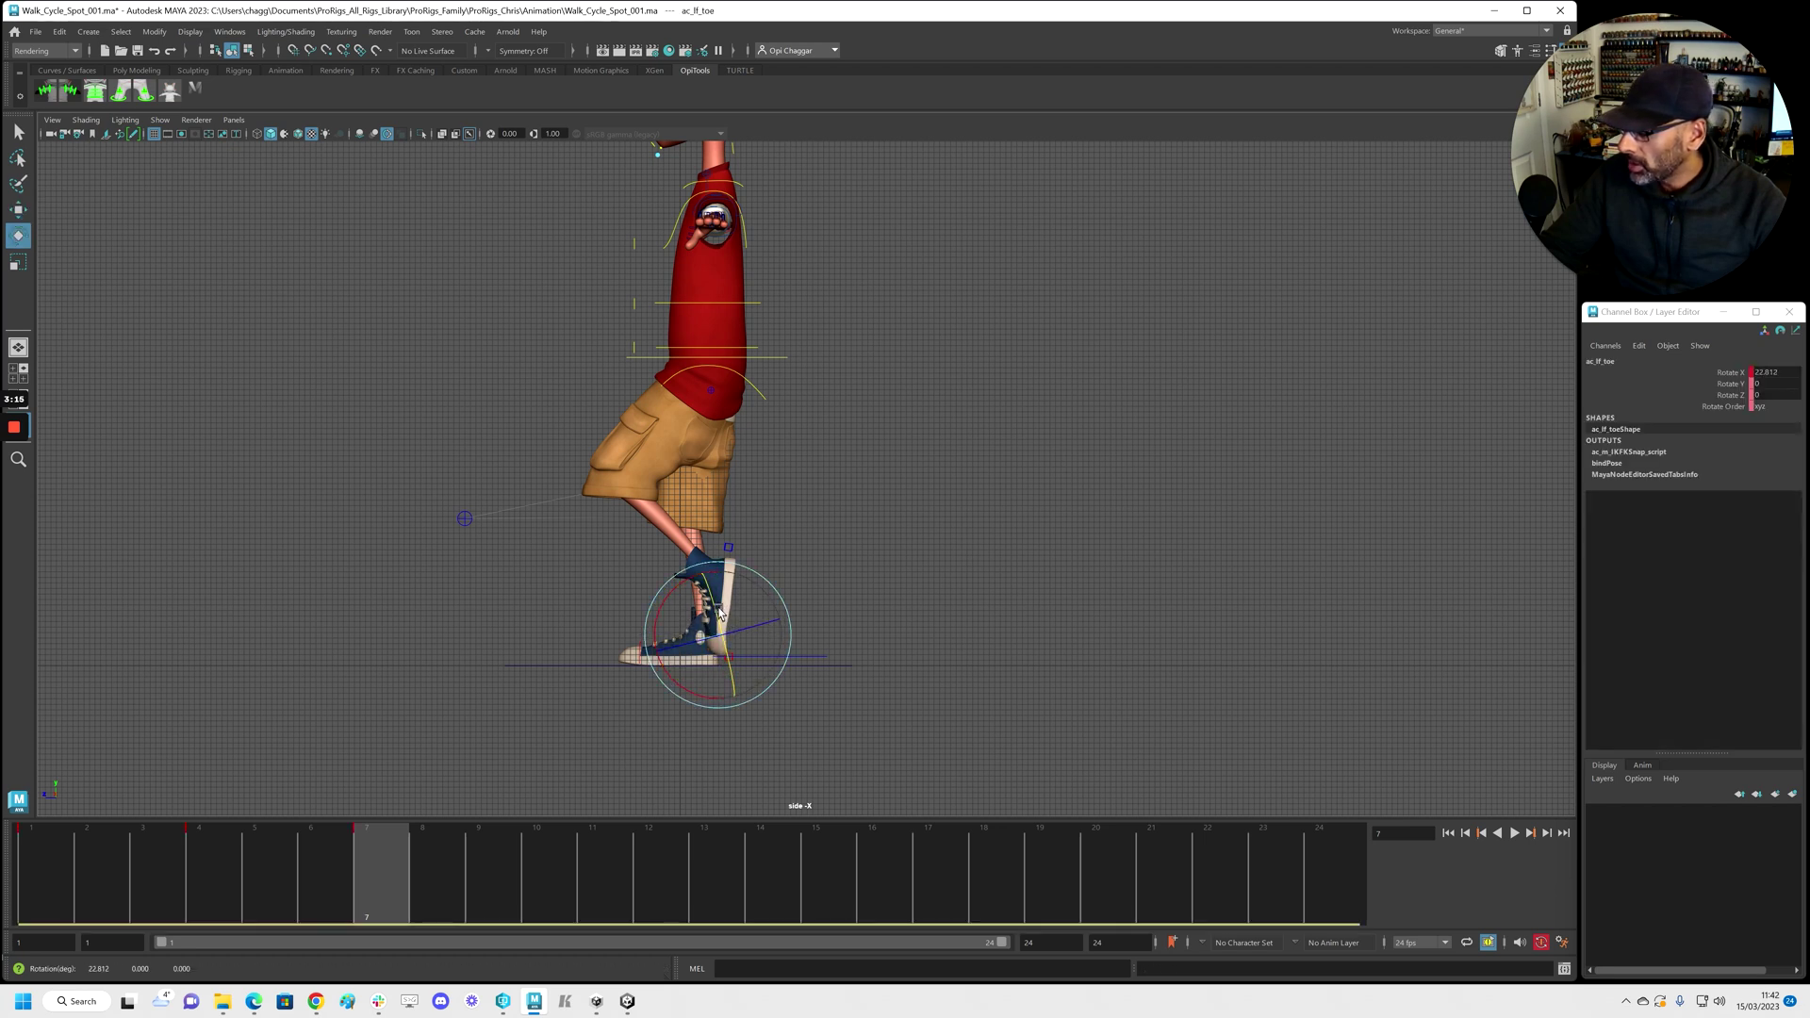
pyautogui.hotkey('ctrl', 'z')
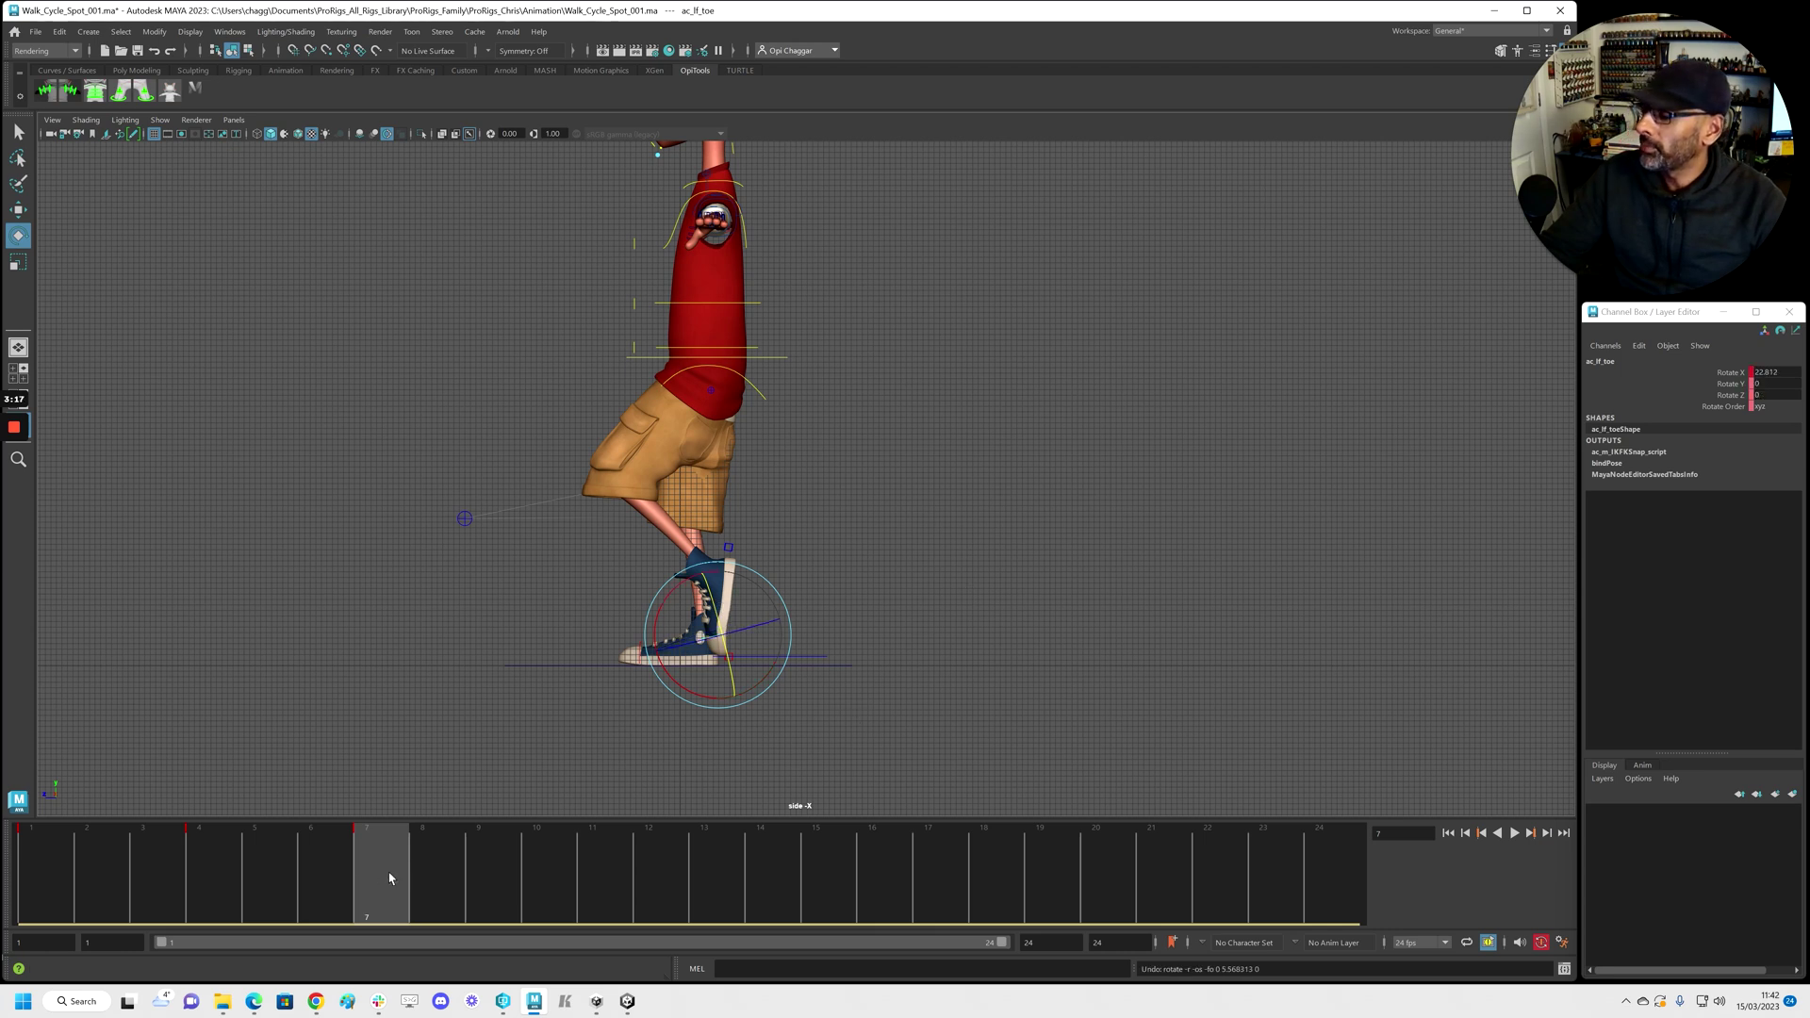
# Play back the walk poses and scrub to frame 7 to check the passing pose
pyautogui.hotkey('alt', 'v')
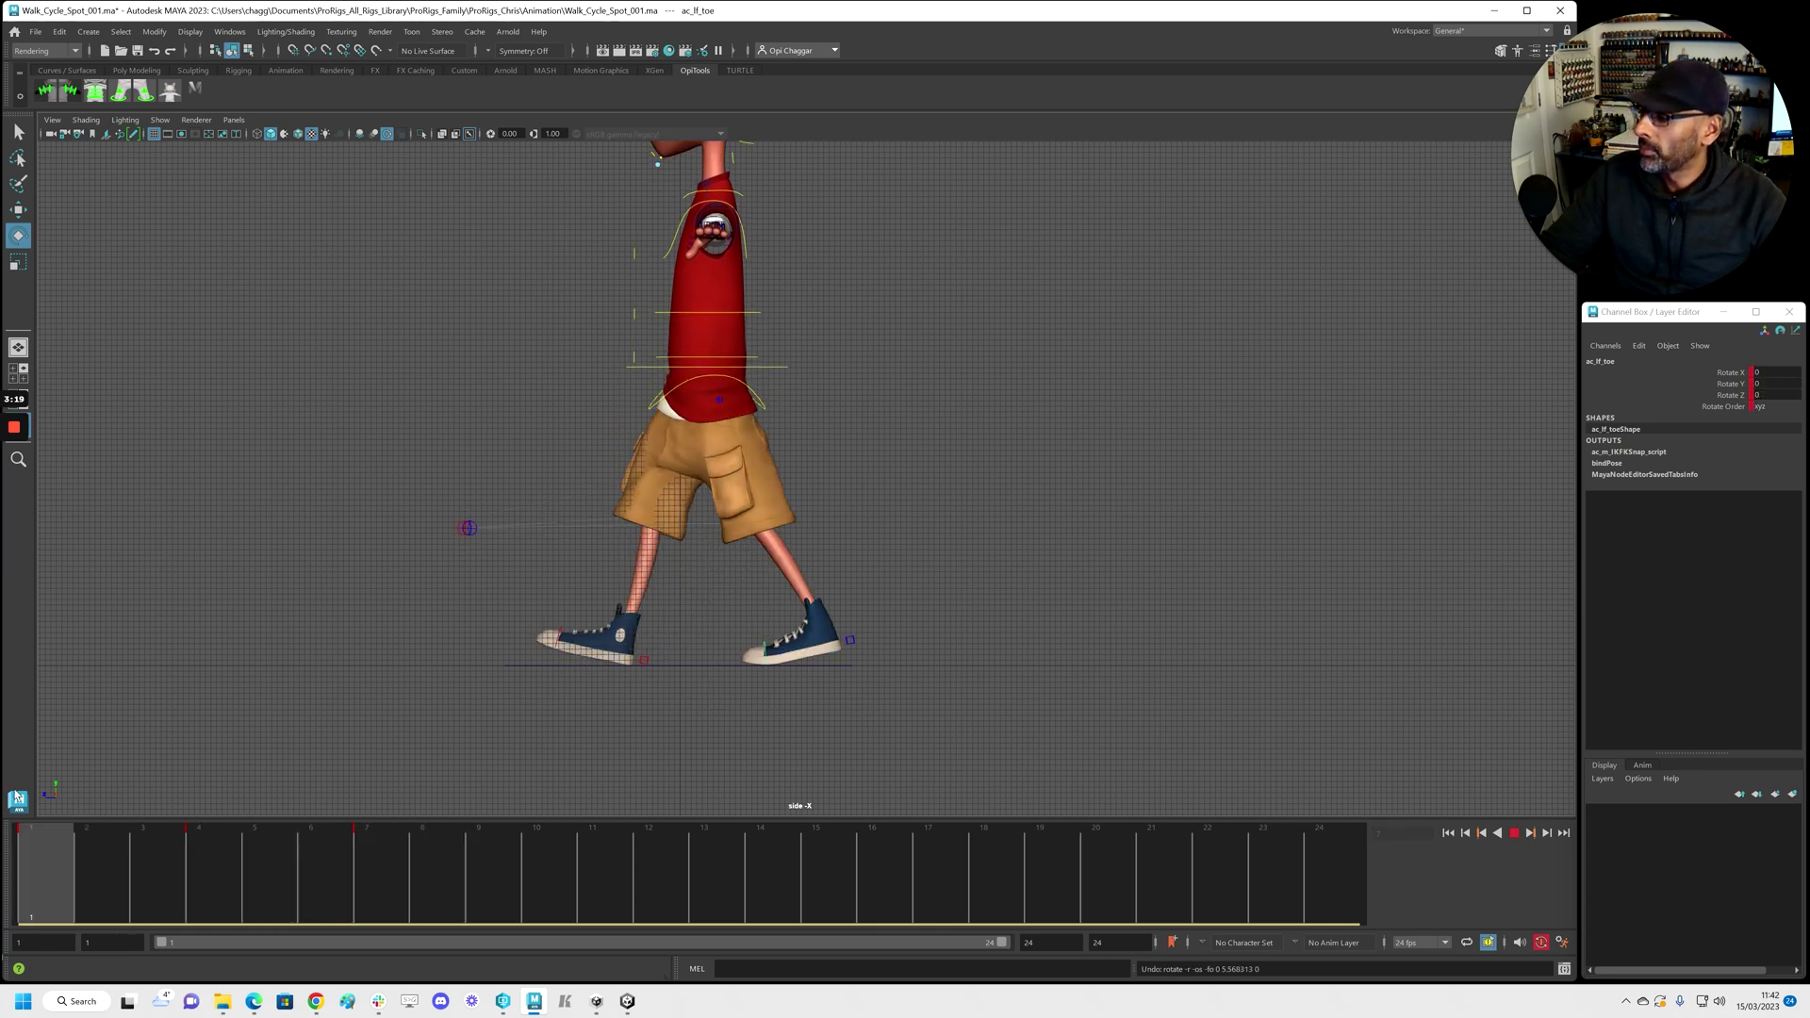
pyautogui.hotkey('alt', 'v')
pyautogui.moveTo(202, 877); pyautogui.dragTo(364, 889)
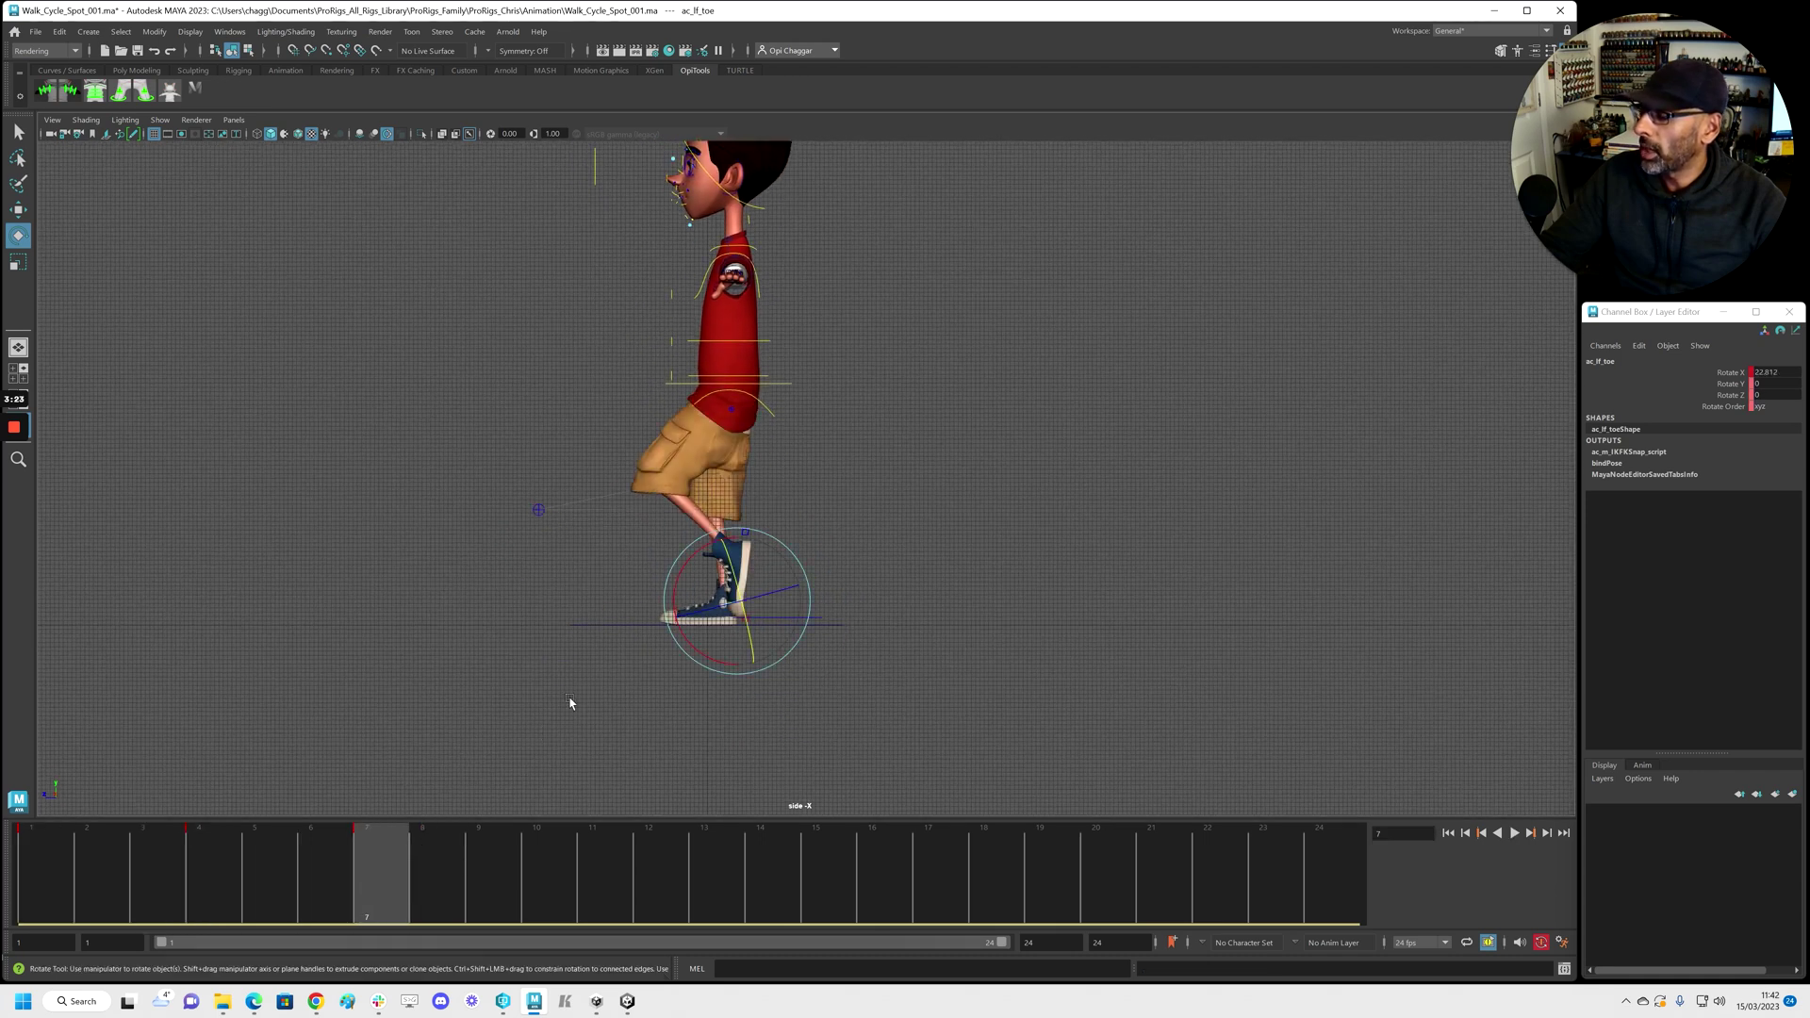
pyautogui.scroll(2, 491, 619)
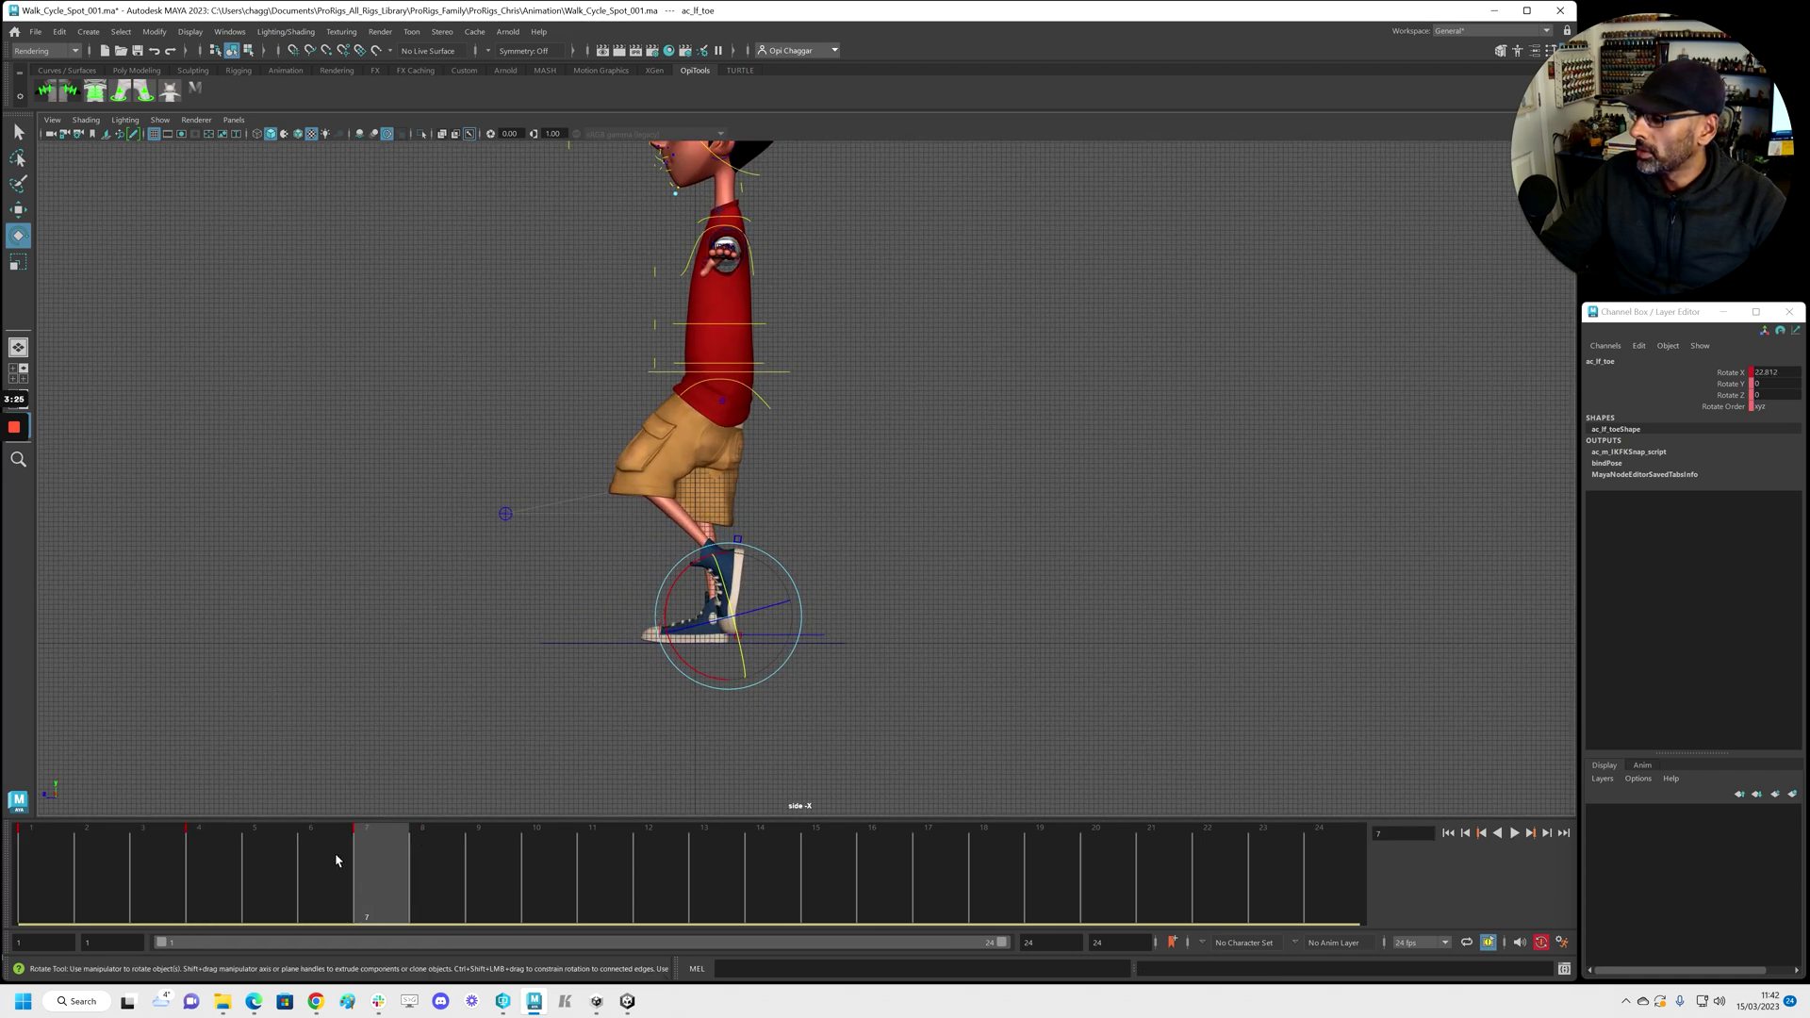
pyautogui.scroll(-5, 529, 399)
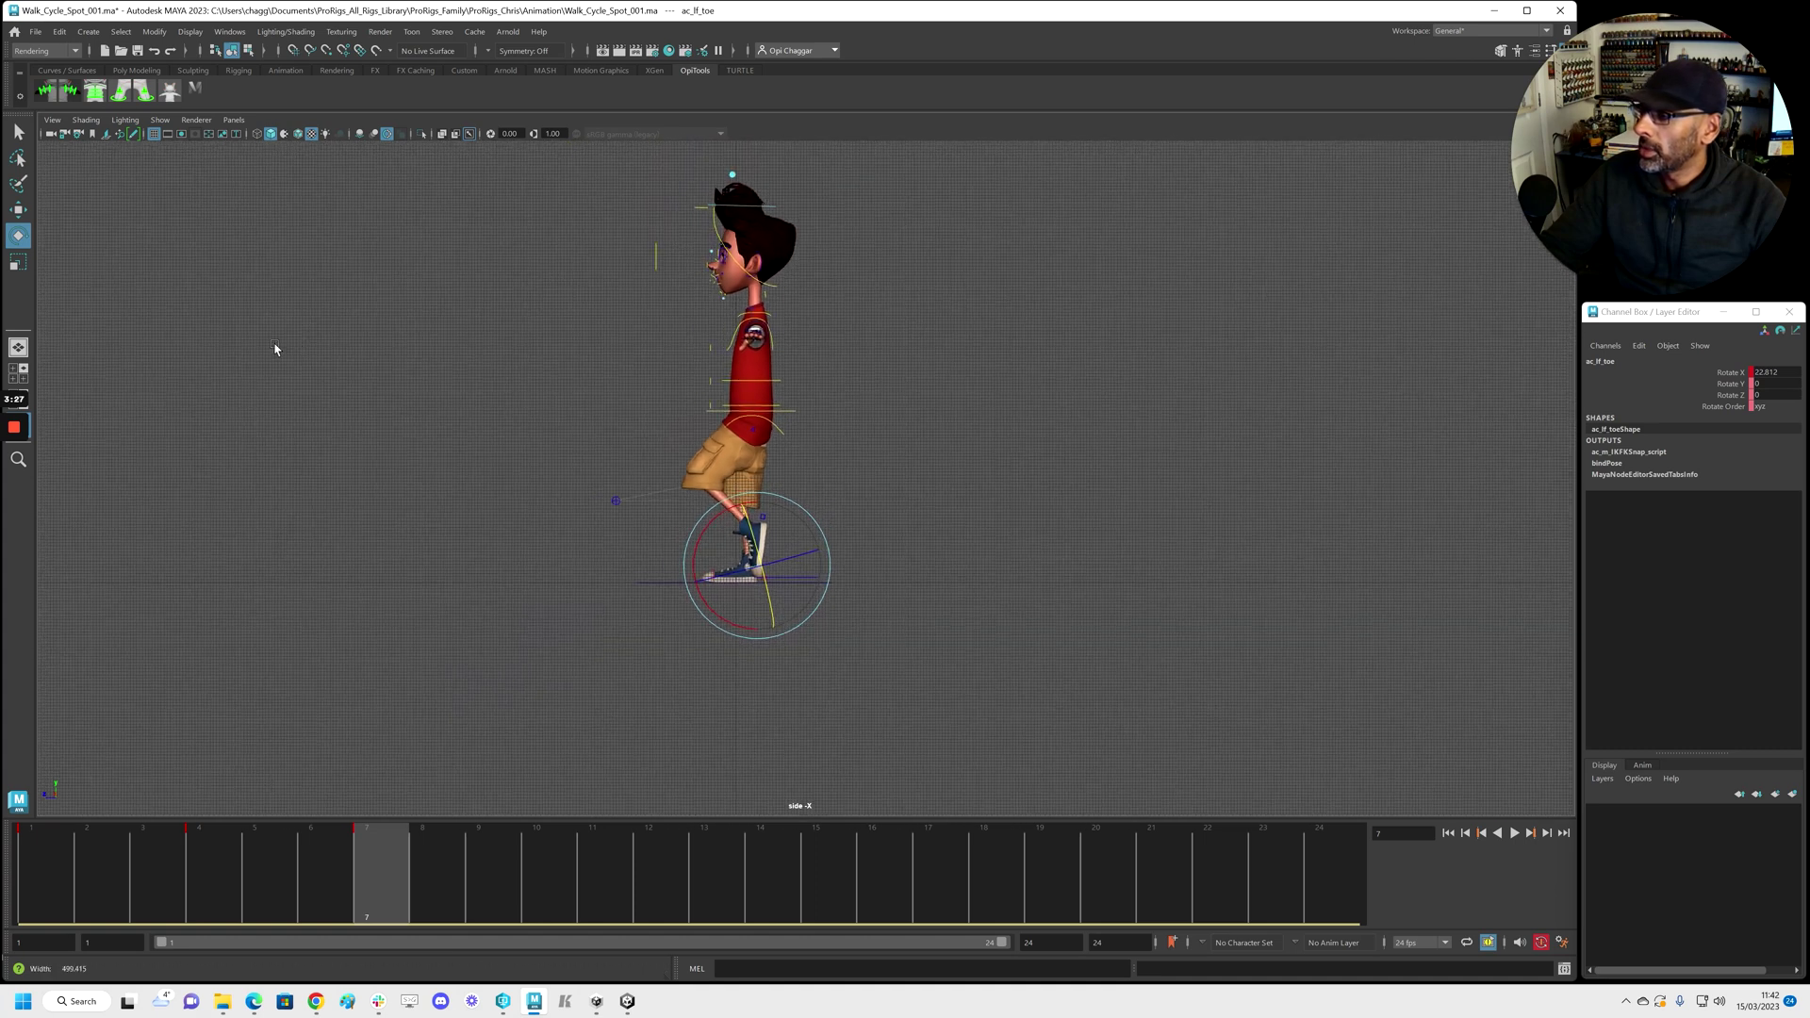
# Select all the character's rig controls and move the timeline to frame 10
pyautogui.moveTo(549, 164); pyautogui.dragTo(803, 495)
pyautogui.moveTo(730, 400); pyautogui.dragTo(1050, 731)
pyautogui.press('w')
pyautogui.moveTo(154, 897); pyautogui.dragTo(570, 912)
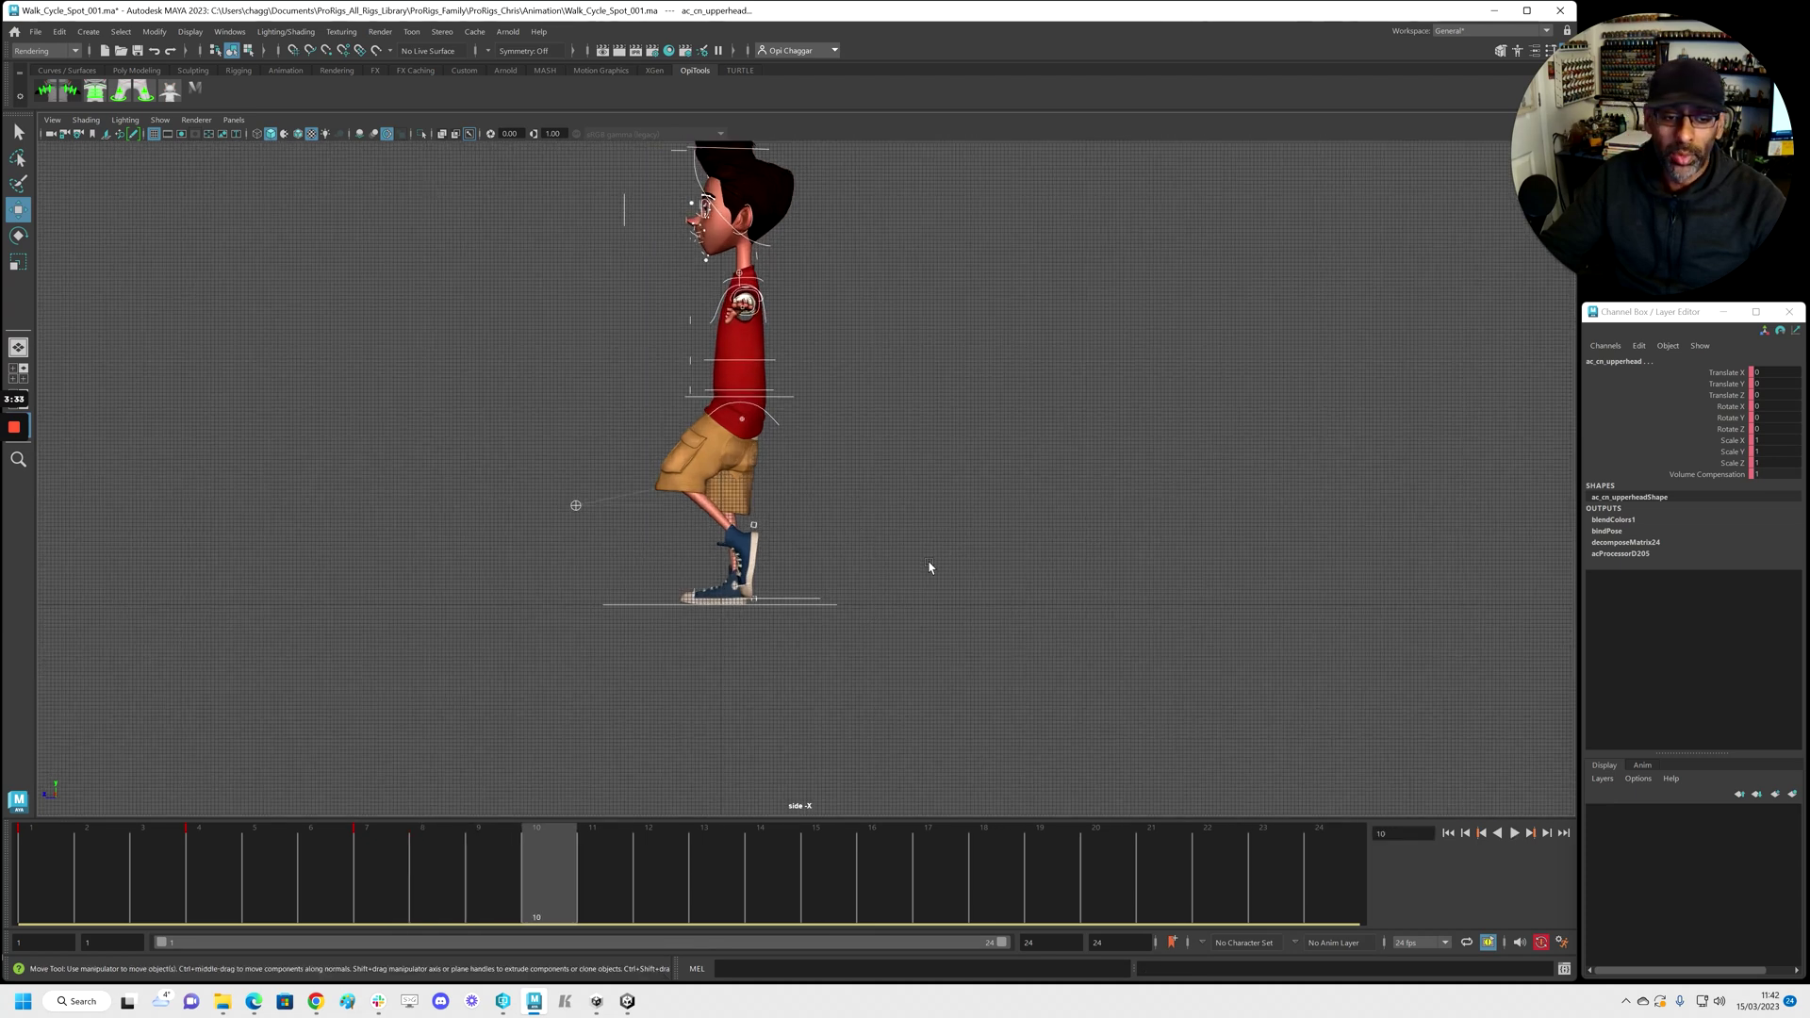
# Raise the root gimbal control at frame 10 to Translate Y of about 1.139
pyautogui.click(783, 404)
pyautogui.click(787, 401)
pyautogui.moveTo(740, 326); pyautogui.dragTo(740, 312)
# Move the right foot control back at frame 10 to Translate Z of about -13 and set its Foot Roll to about 12.06
pyautogui.press('space')
pyautogui.press('space')
pyautogui.press('space')
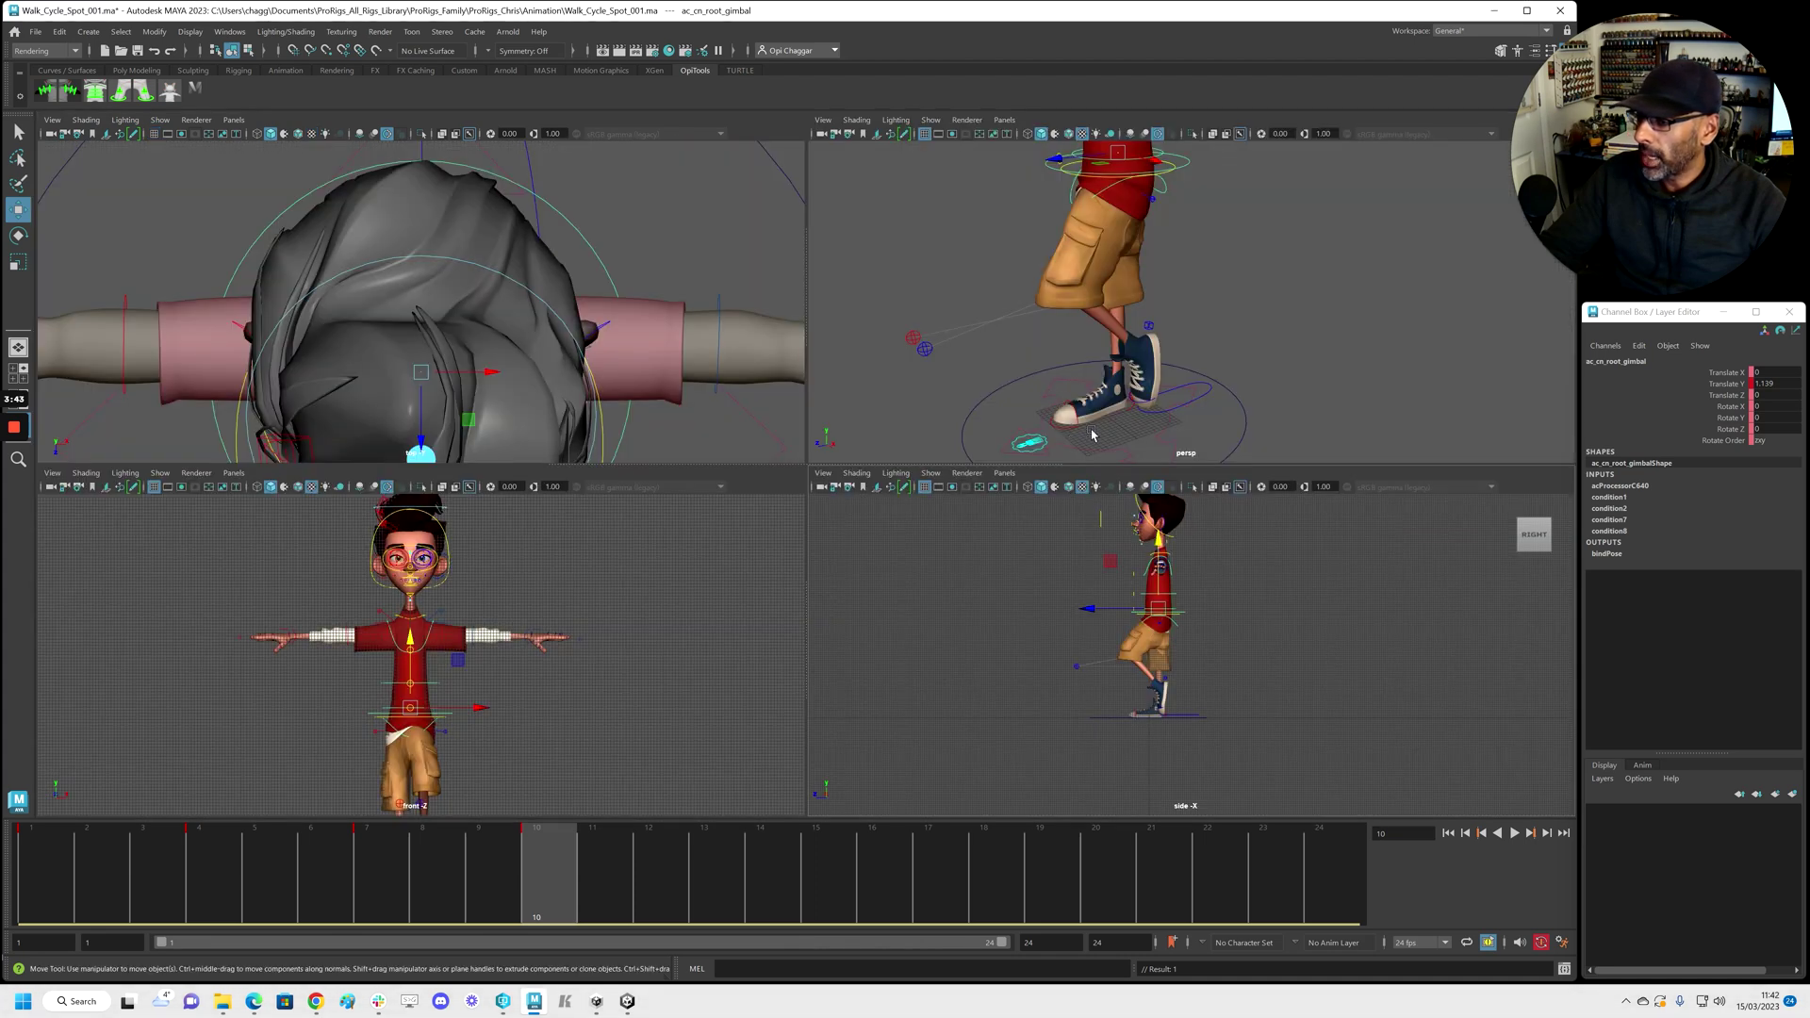
pyautogui.click(1037, 436)
pyautogui.press('space')
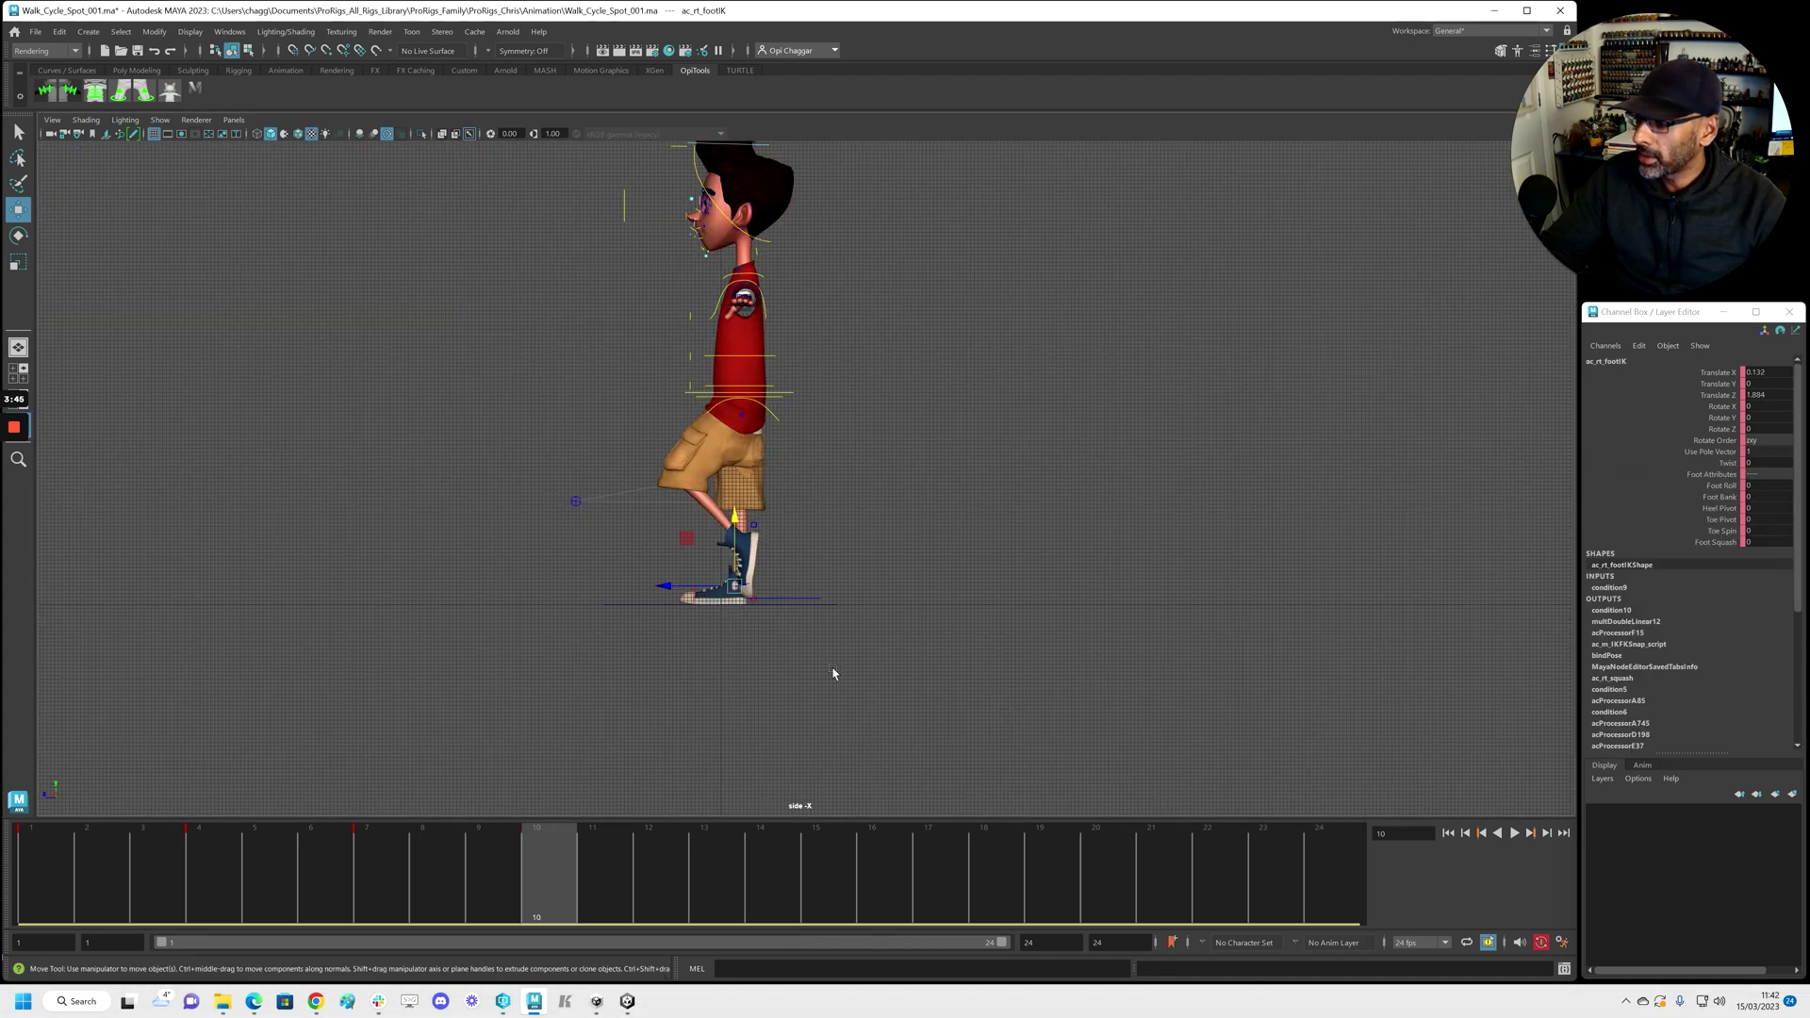
pyautogui.moveTo(681, 591); pyautogui.dragTo(729, 597)
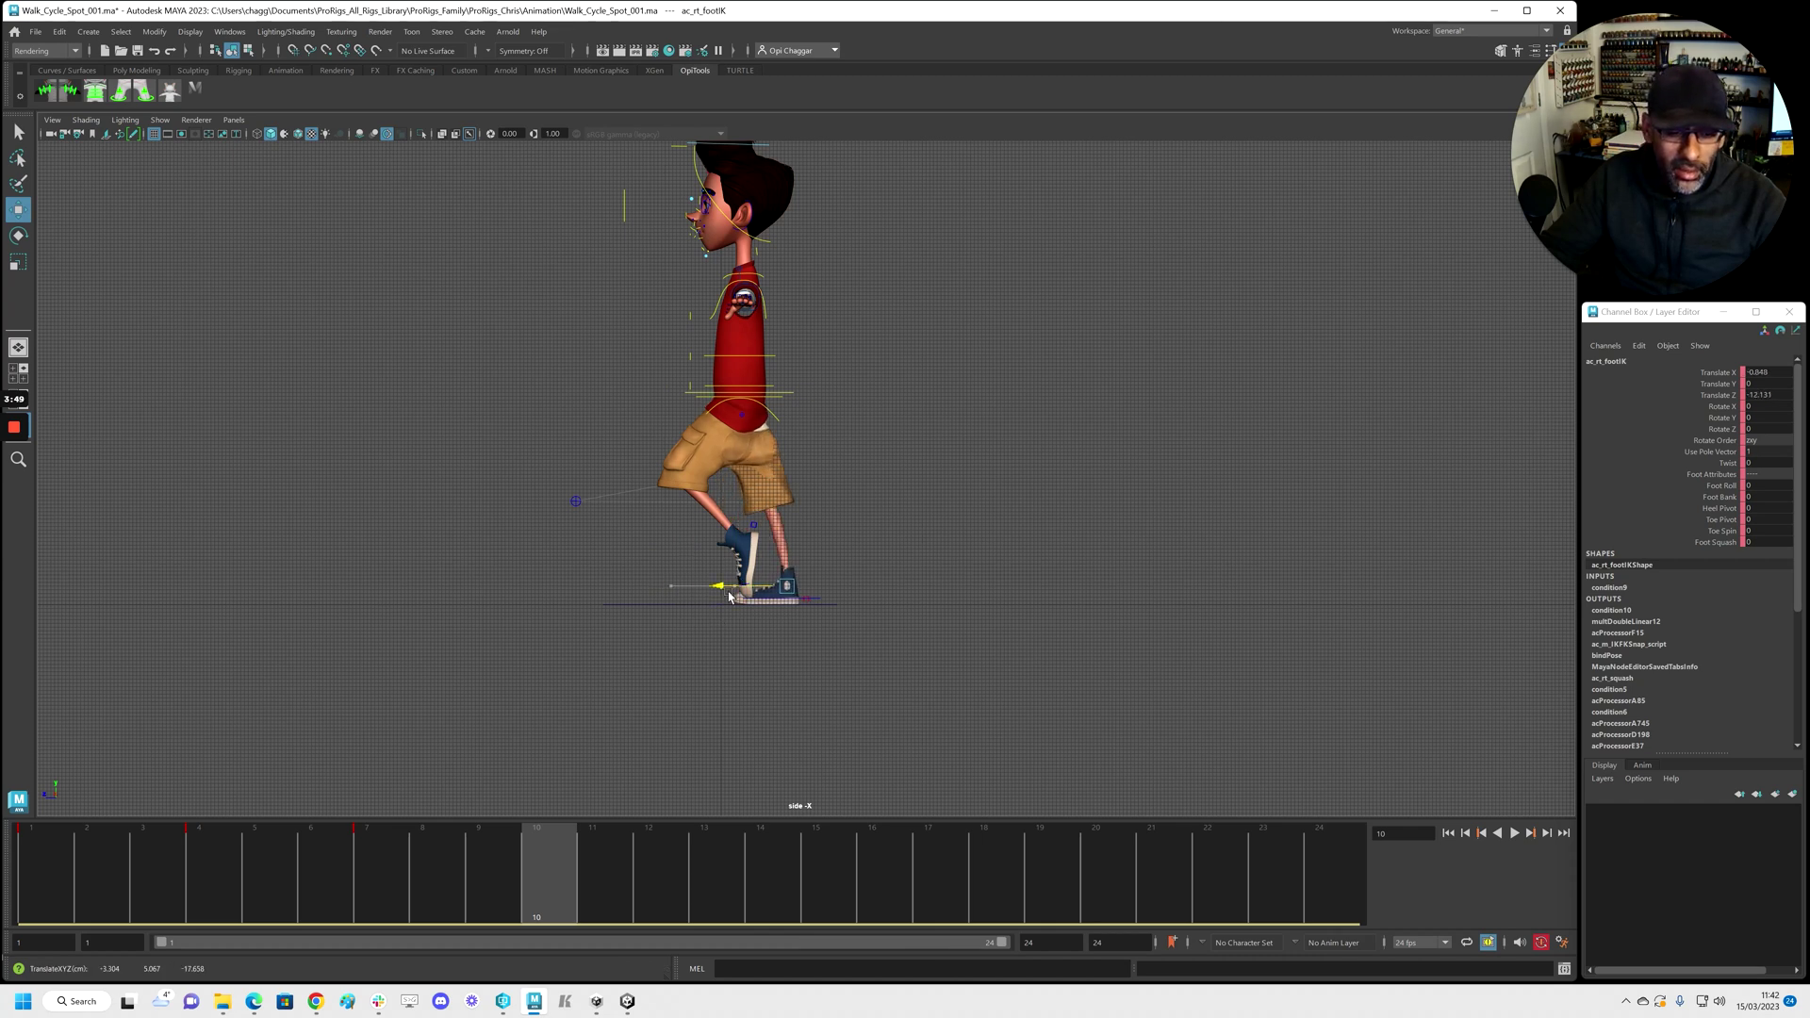
pyautogui.press('s')
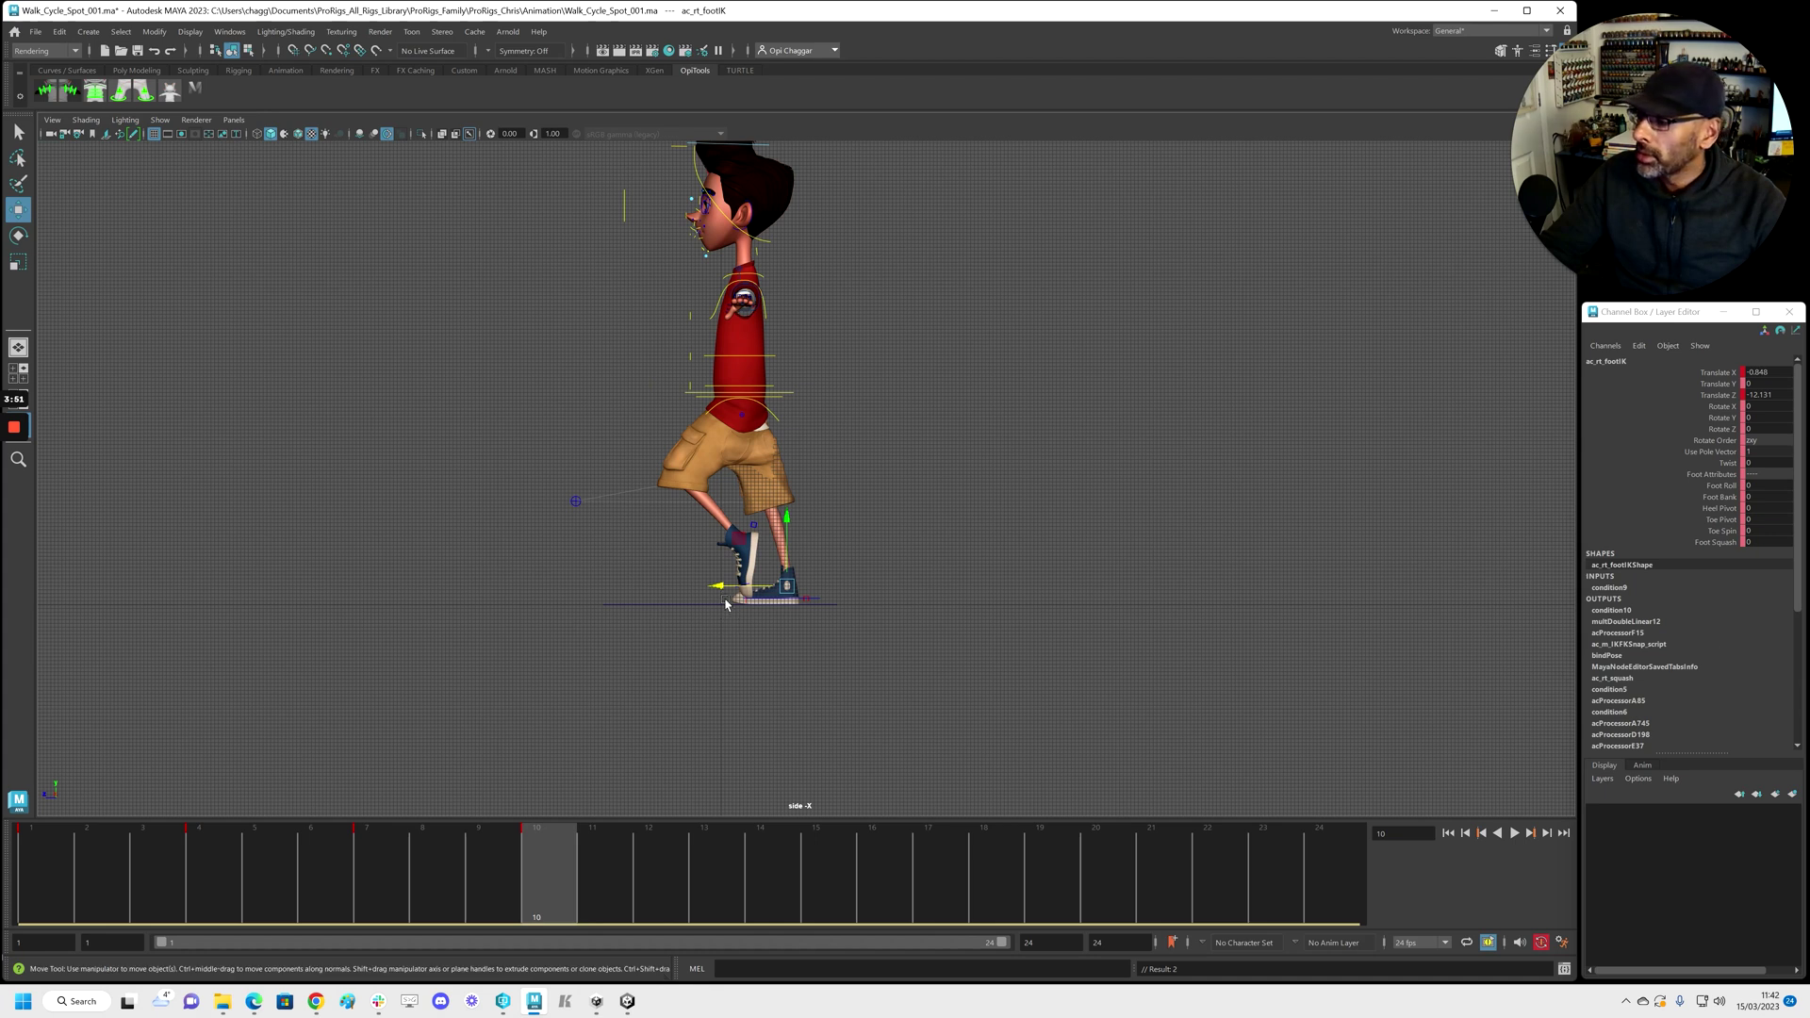
pyautogui.moveTo(720, 585); pyautogui.dragTo(724, 587)
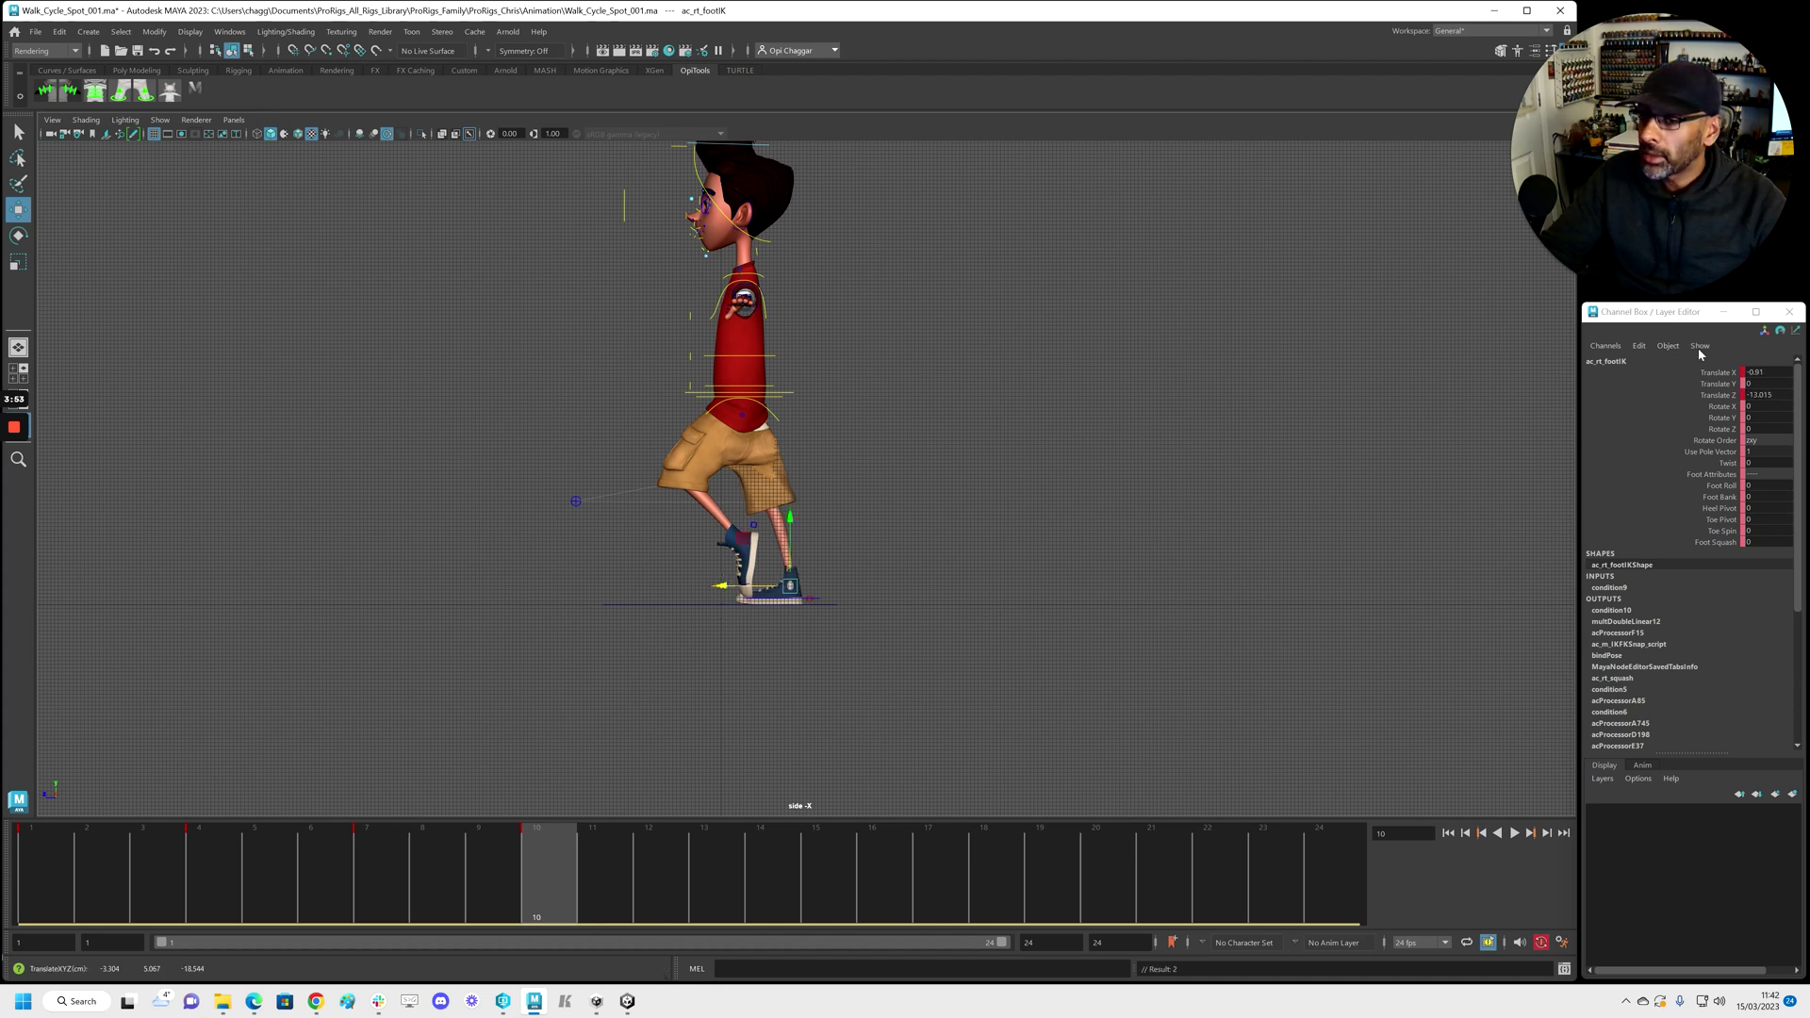
pyautogui.click(1731, 486)
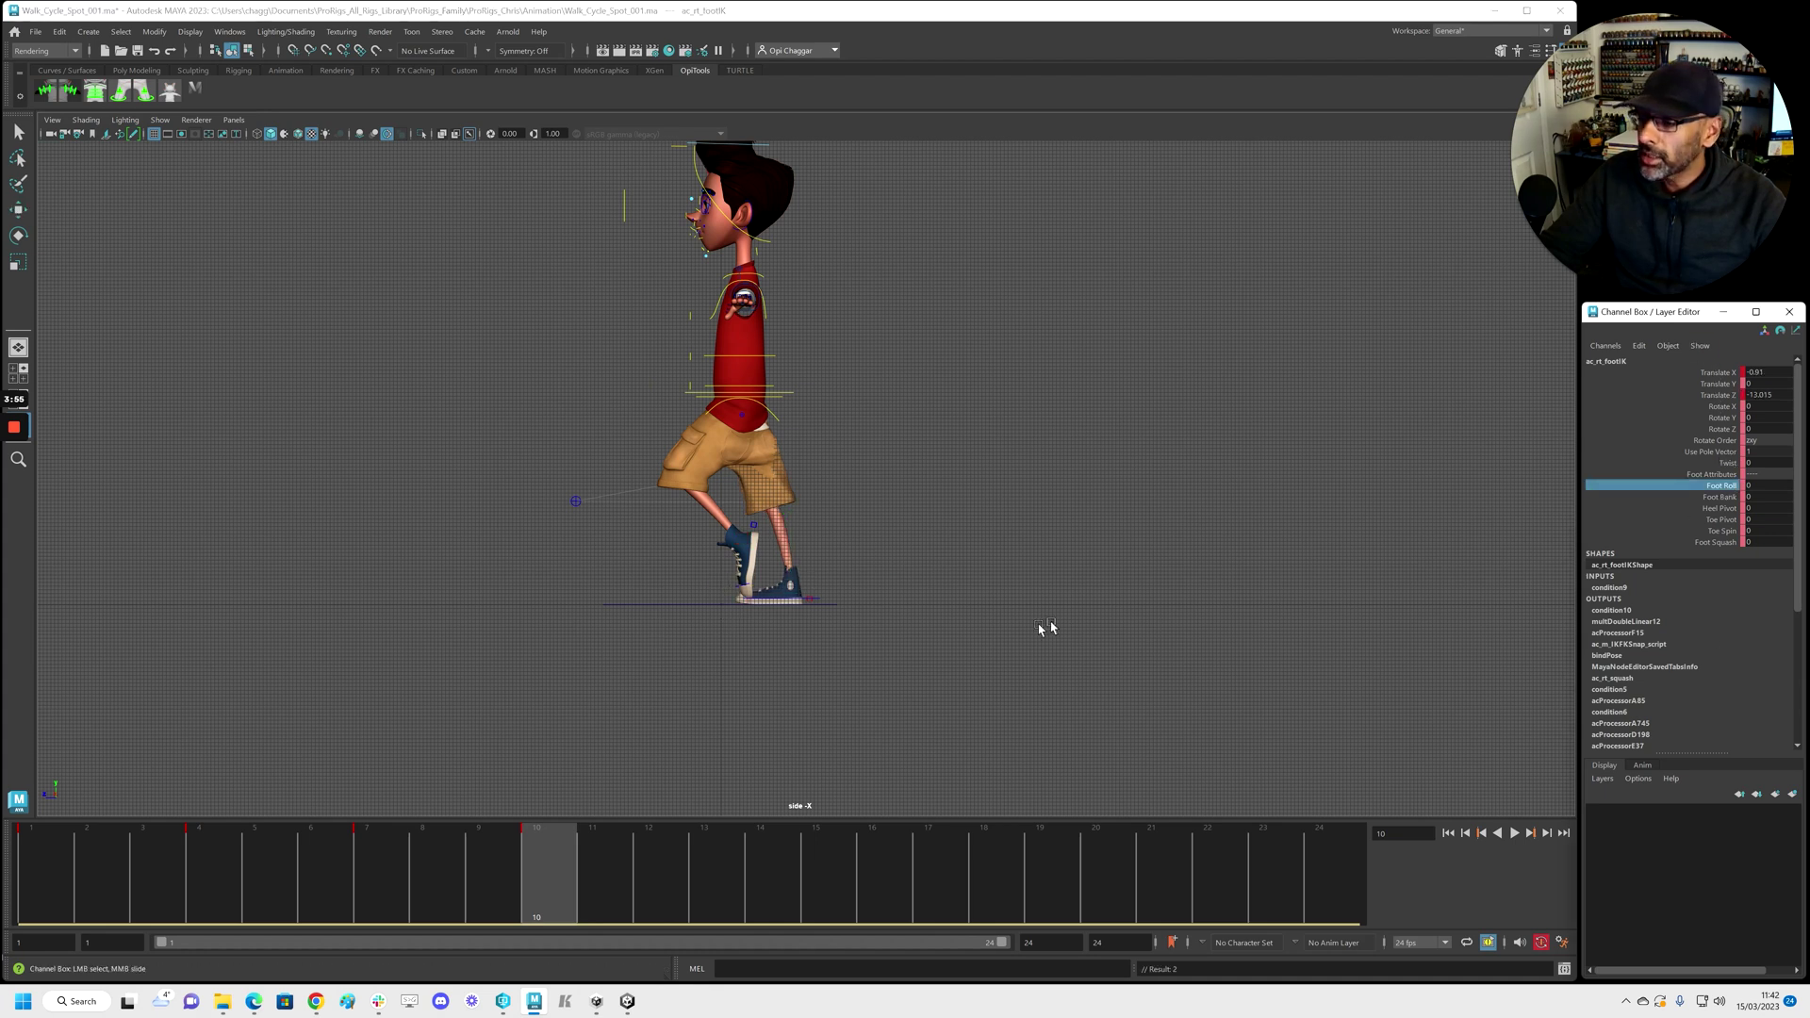
pyautogui.moveTo(860, 642); pyautogui.dragTo(902, 636, button='middle')
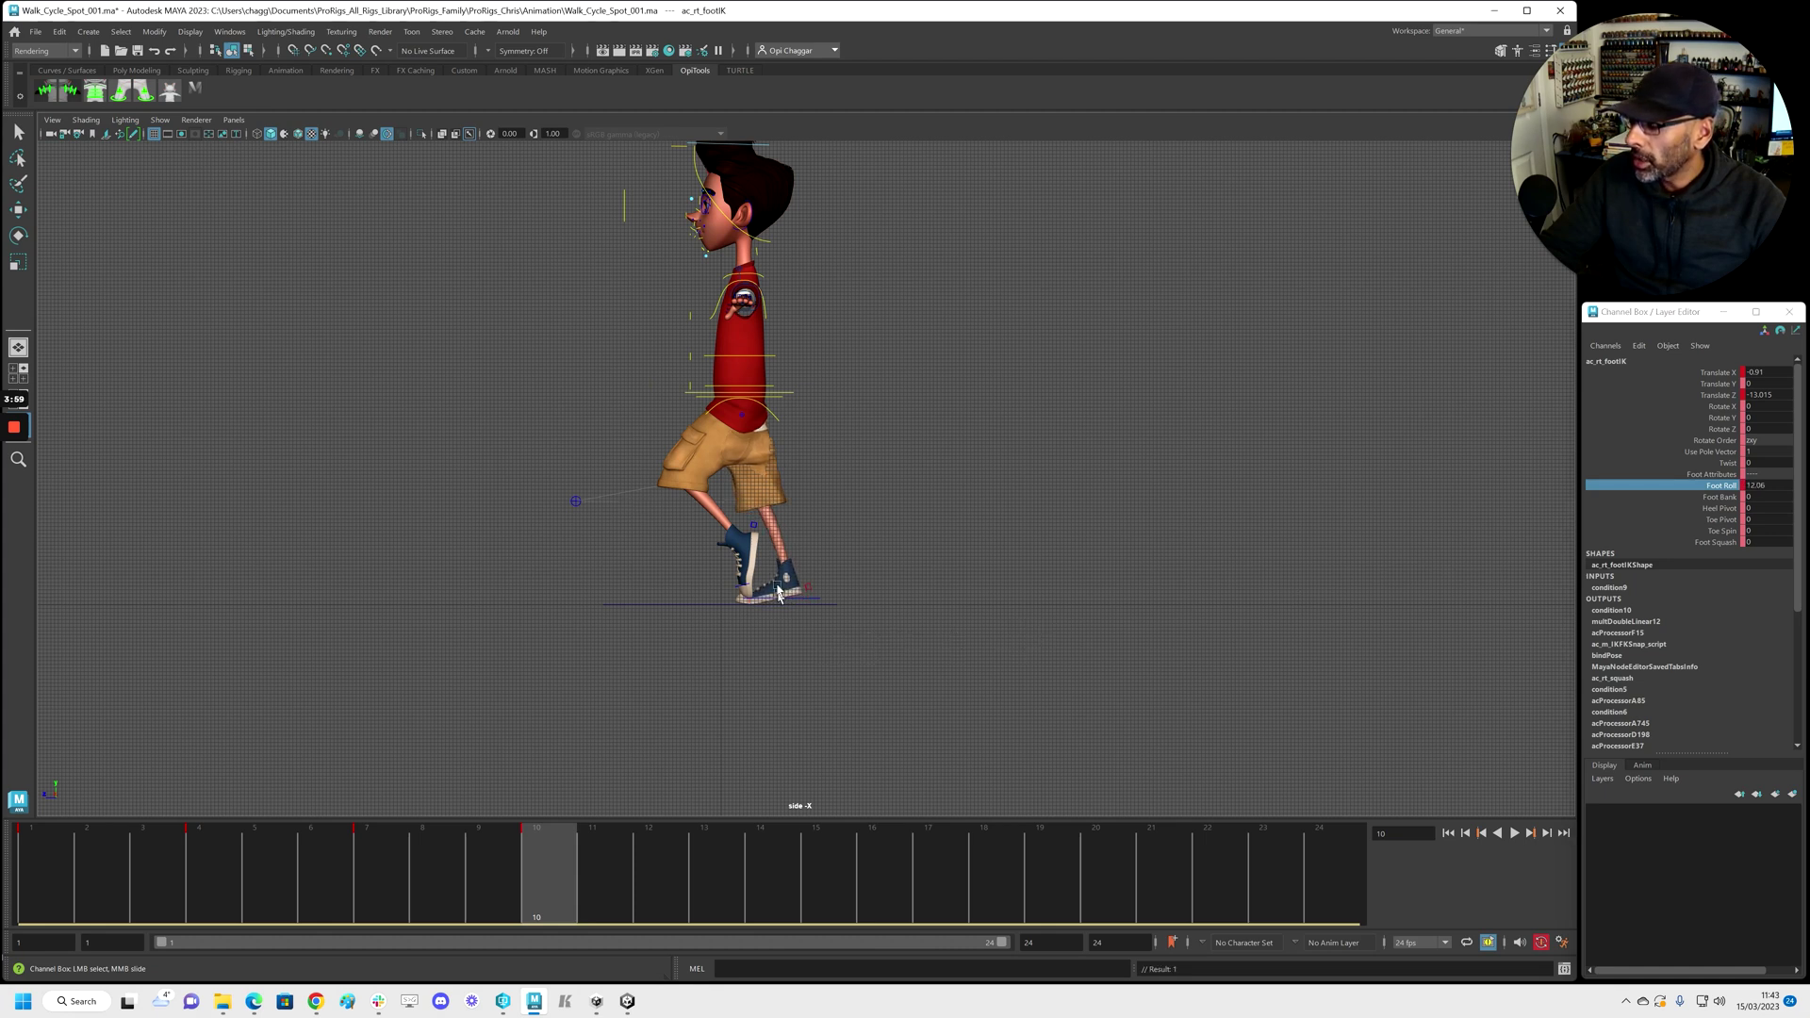
# Bring the left foot control forward at frame 10 to Translate Z of about -3.6 and set its Foot Roll to about 27.19
pyautogui.click(813, 606)
pyautogui.press('w')
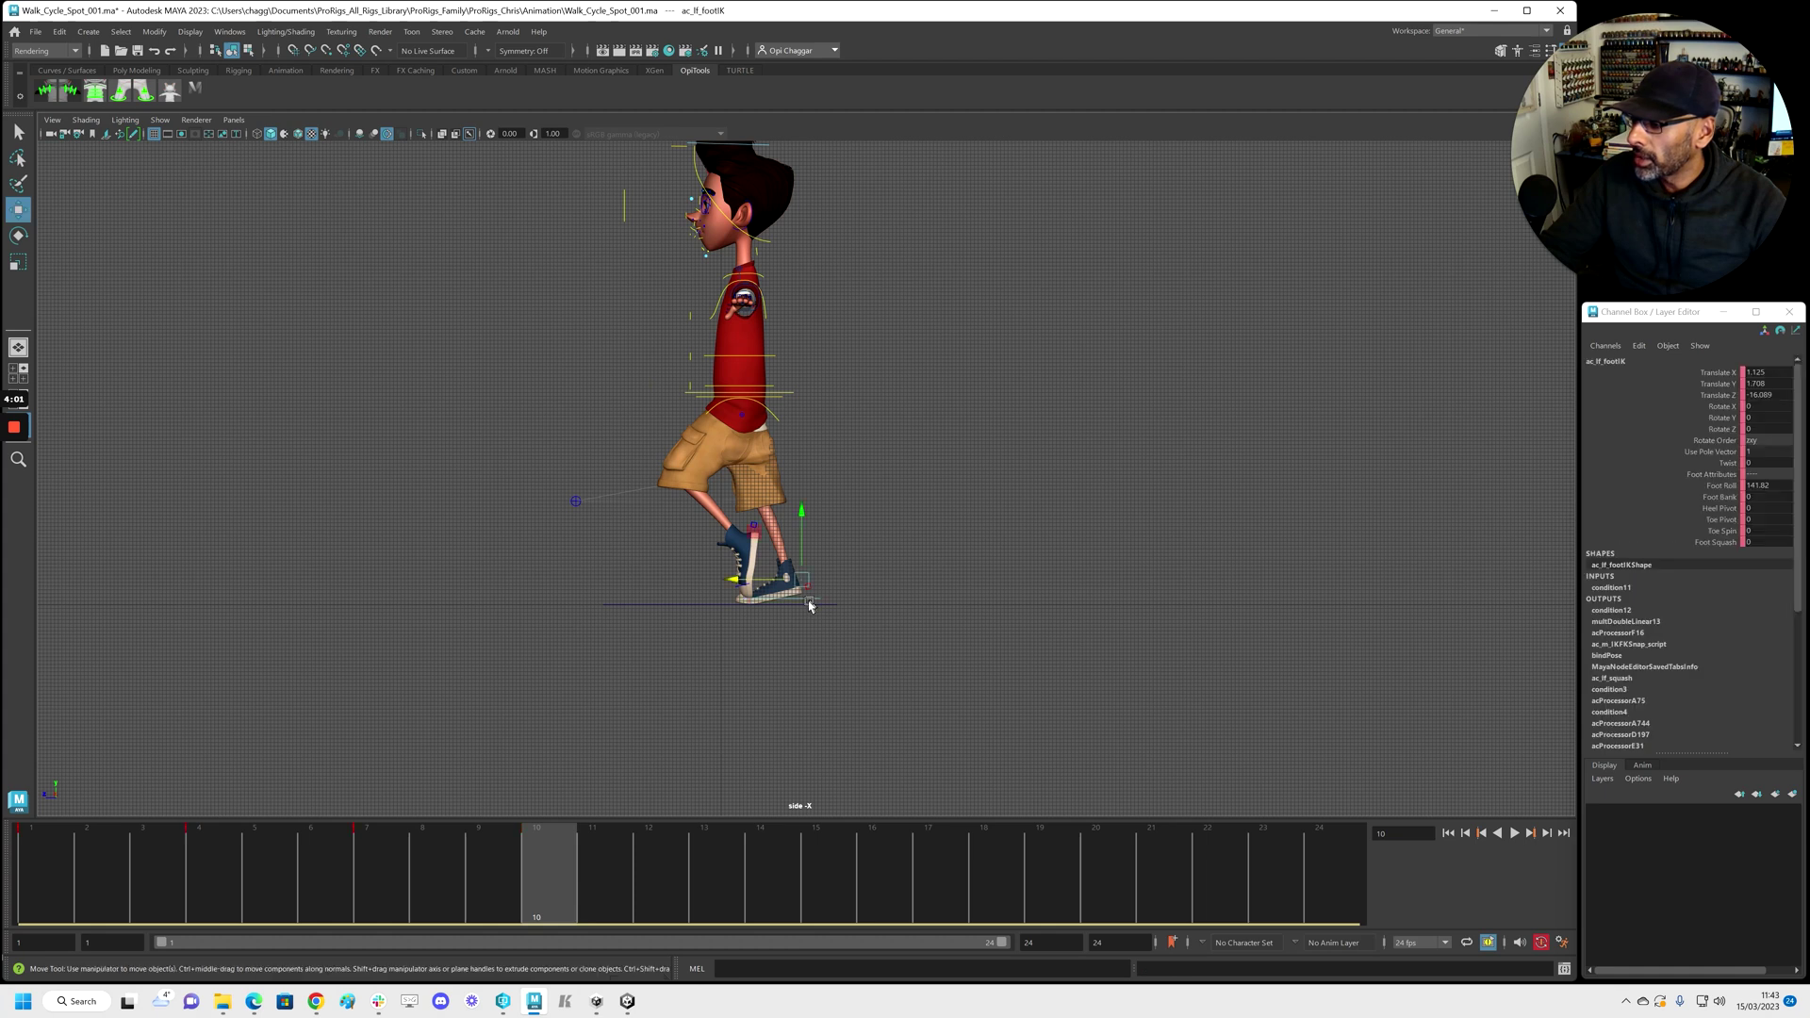
pyautogui.moveTo(744, 584); pyautogui.dragTo(695, 579)
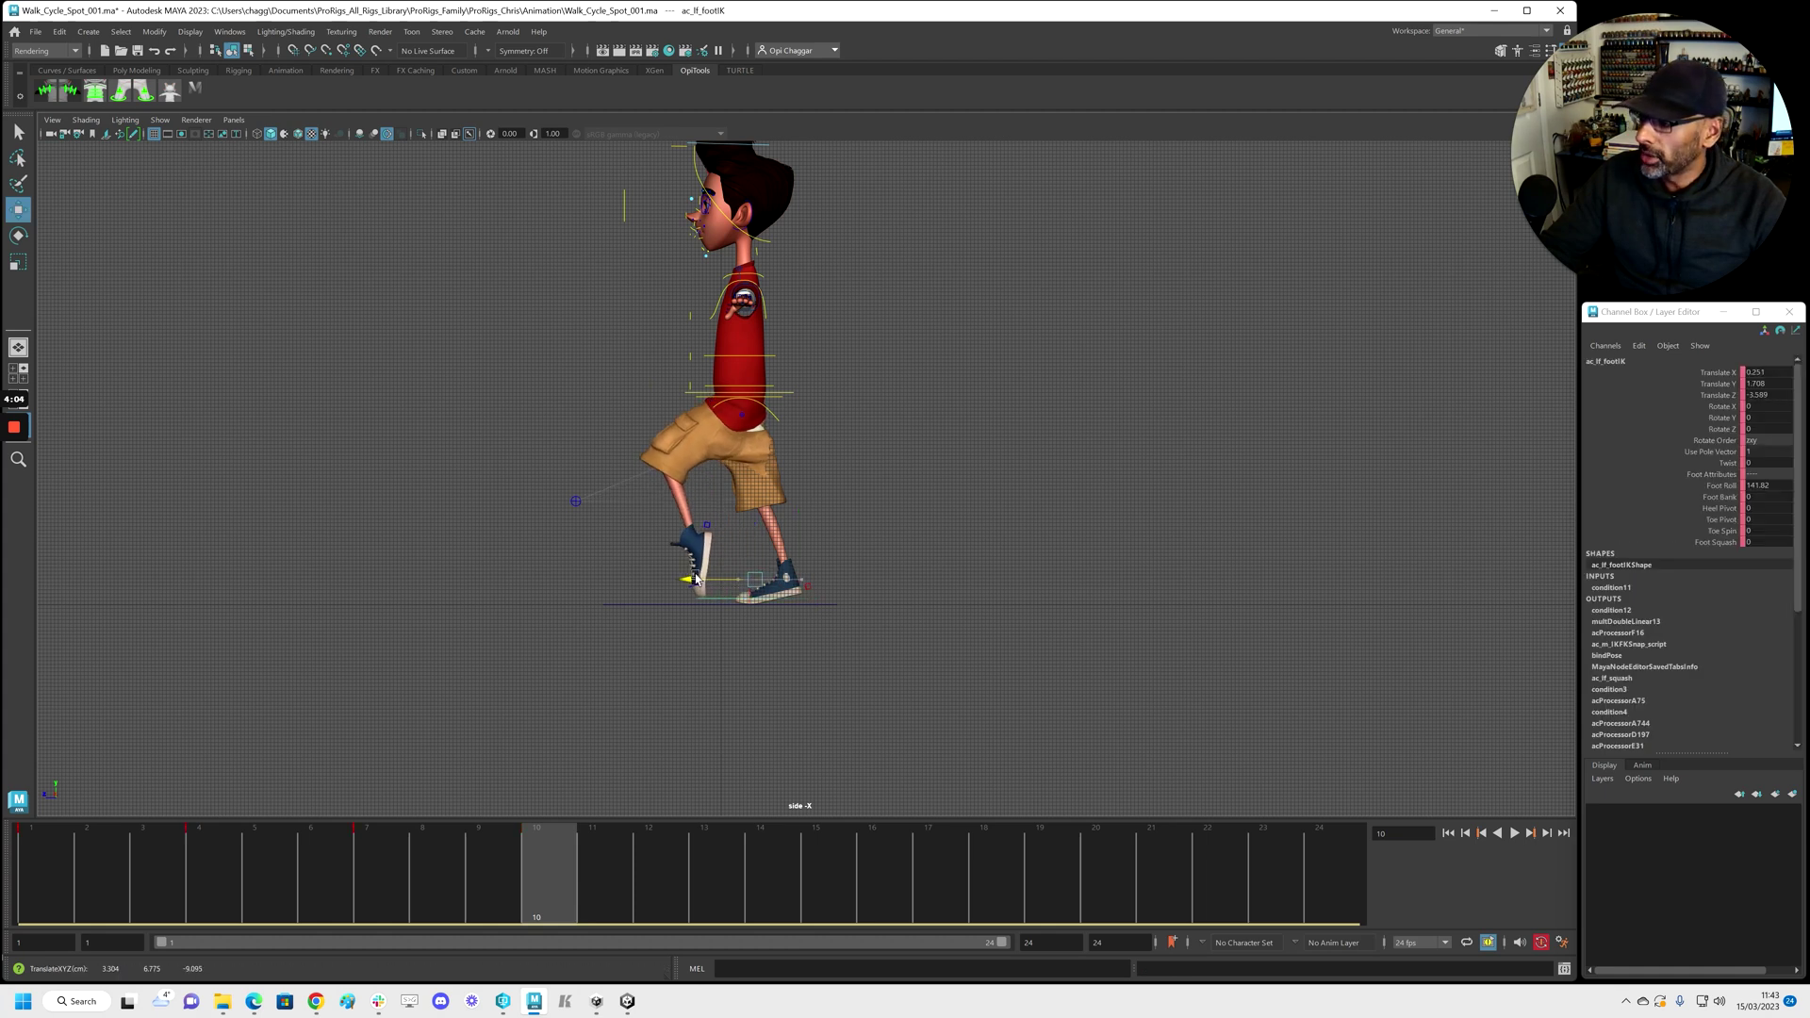
pyautogui.click(1718, 488)
pyautogui.moveTo(981, 610); pyautogui.dragTo(759, 626, button='middle')
pyautogui.moveTo(1075, 586); pyautogui.dragTo(773, 571, button='middle')
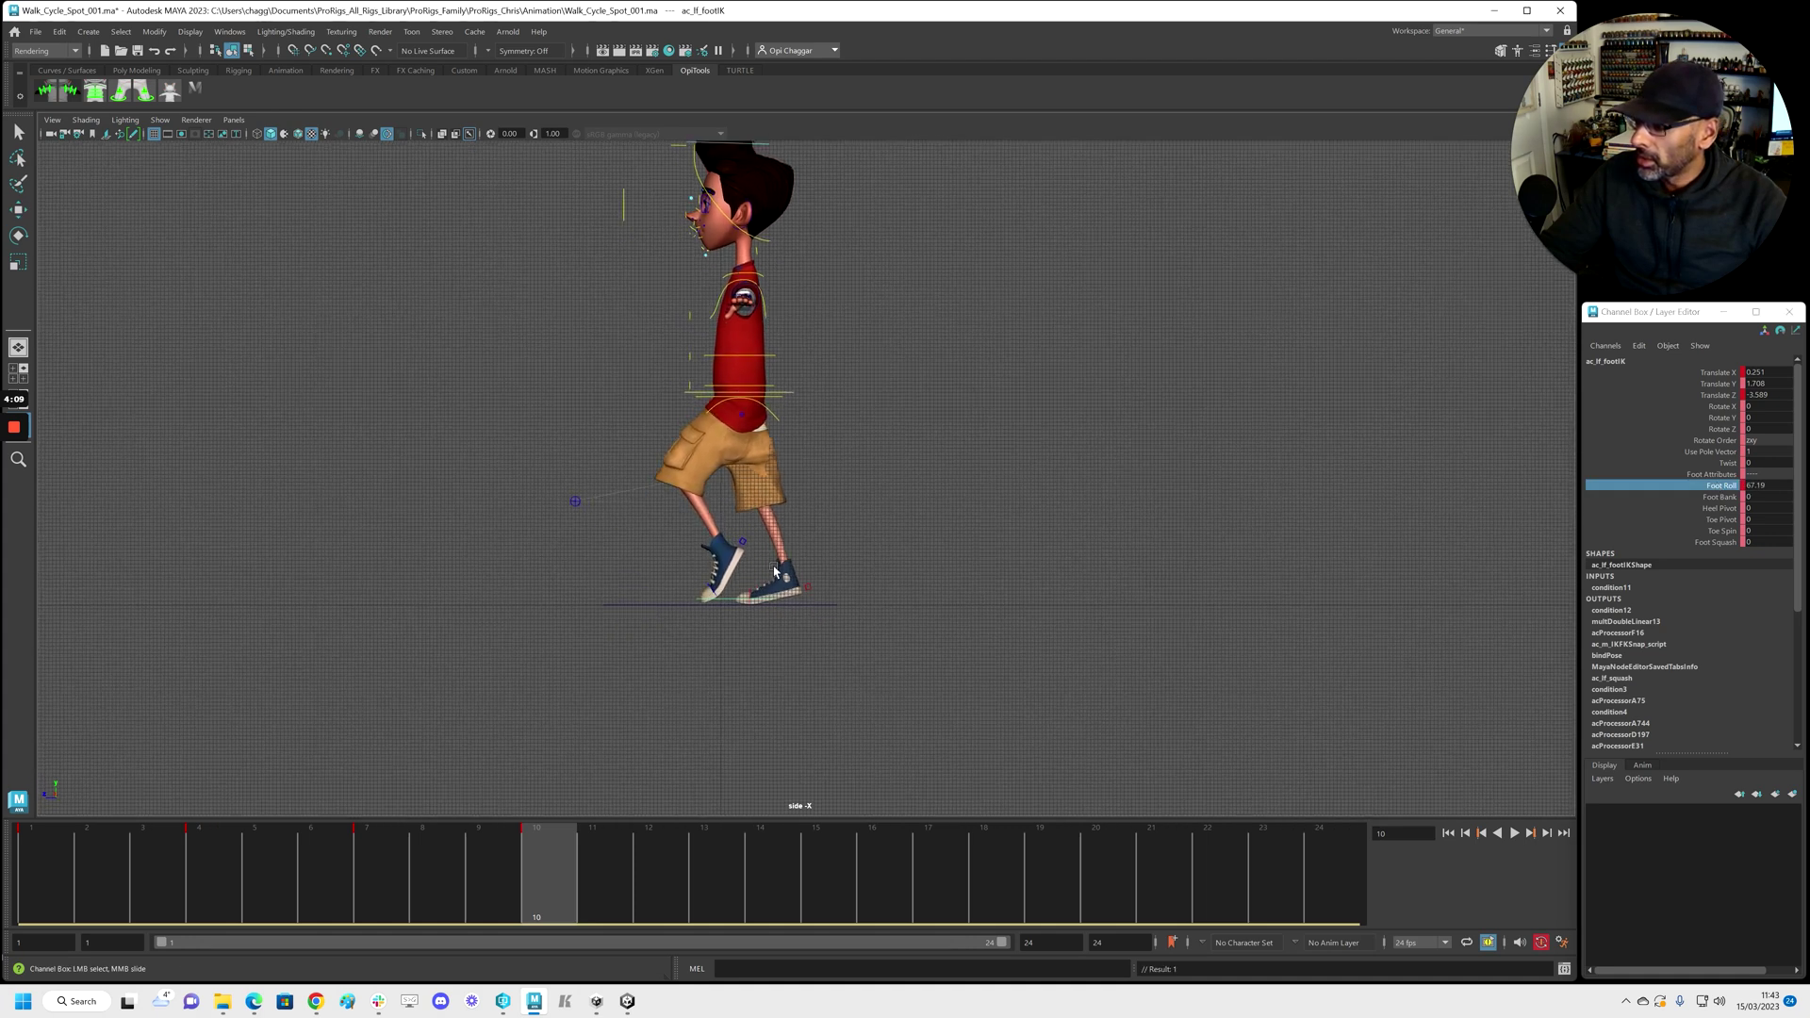
pyautogui.moveTo(950, 578)
pyautogui.mouseDown(button='middle')
pyautogui.moveTo(897, 578)
pyautogui.moveTo(931, 582)
pyautogui.mouseUp(button='middle')
# Move the left foot control farther forward and up at frame 10, to Translate Y of about 2.84 and Translate Z of about 8.5
pyautogui.press('w')
pyautogui.moveTo(699, 580); pyautogui.dragTo(663, 578)
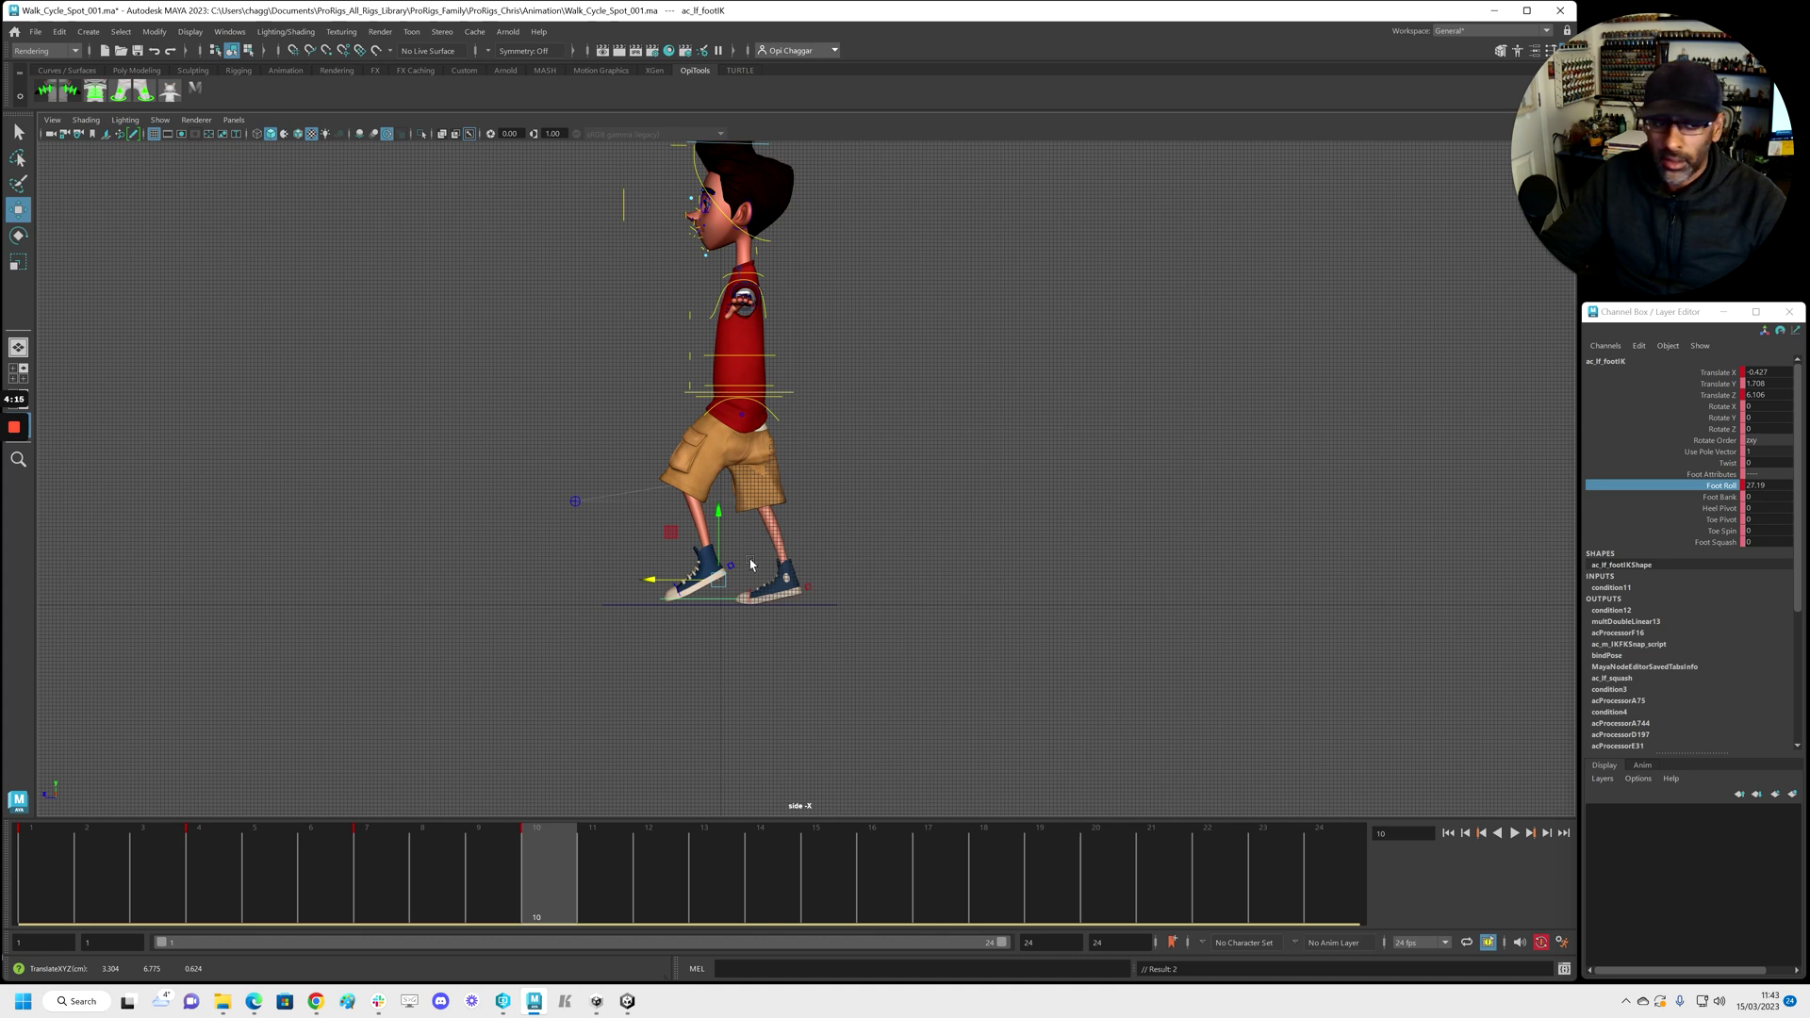
pyautogui.moveTo(719, 521); pyautogui.dragTo(719, 518)
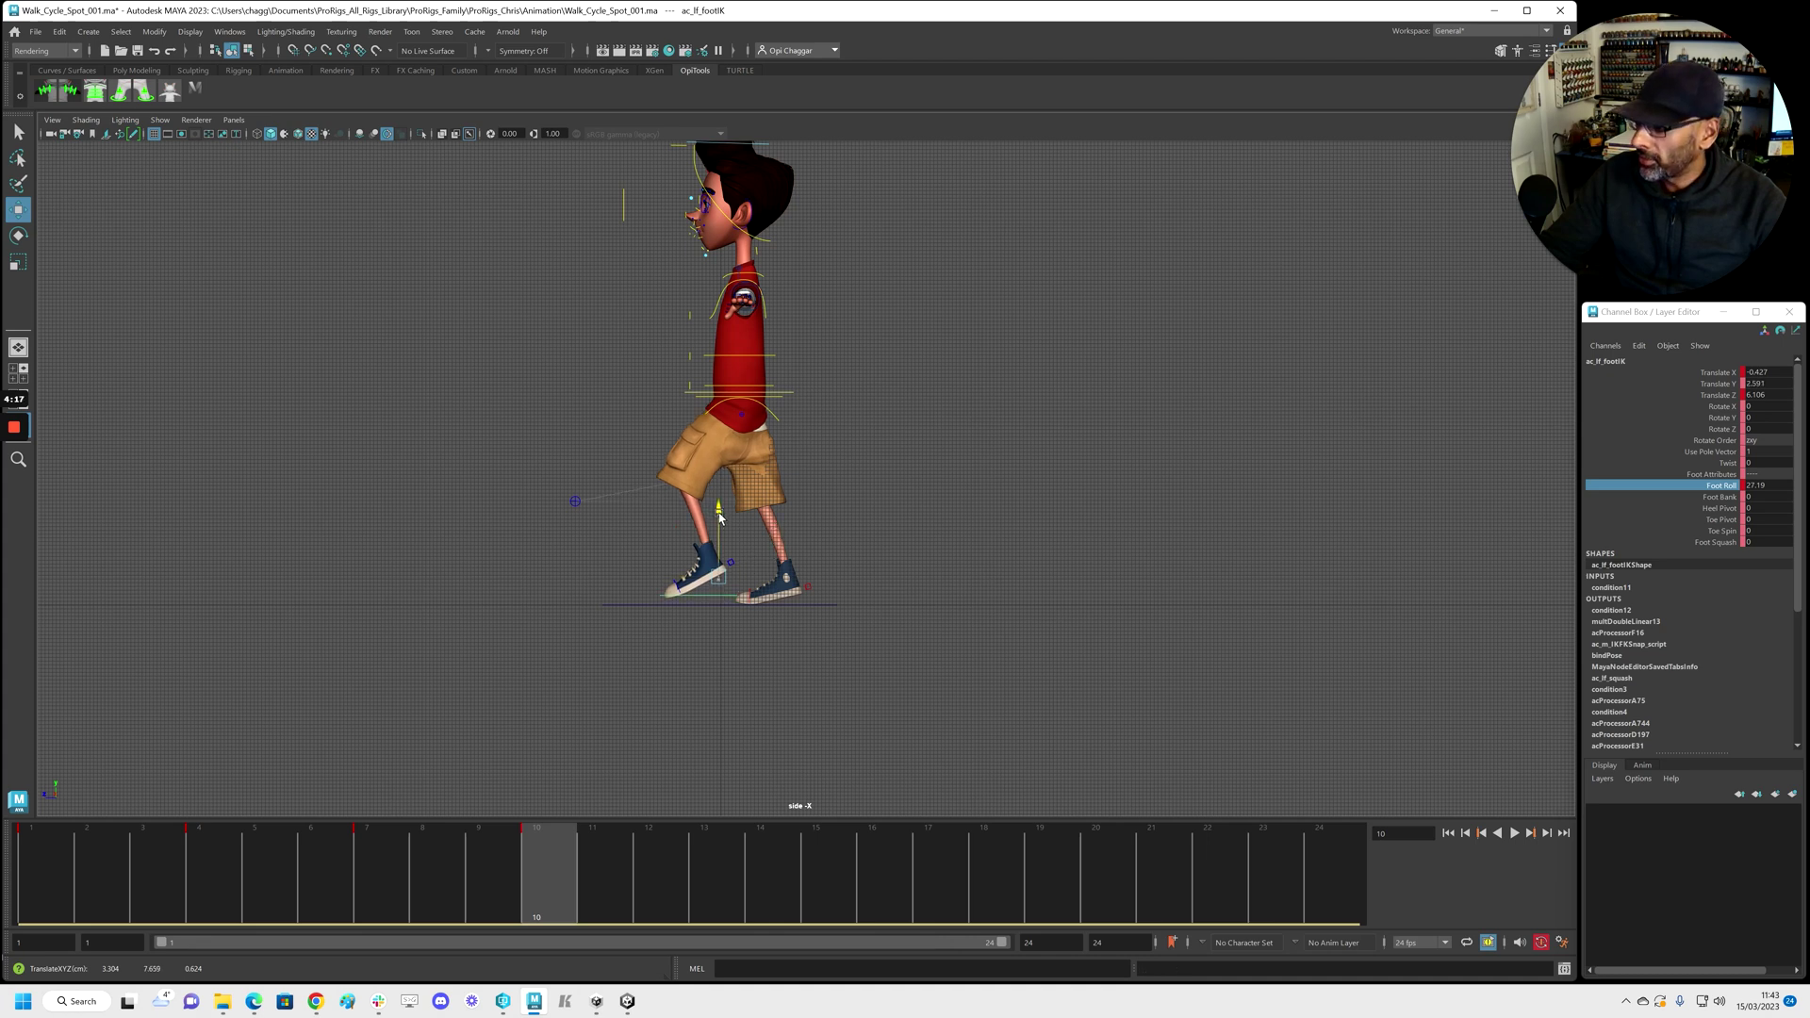
pyautogui.moveTo(659, 577); pyautogui.dragTo(641, 576)
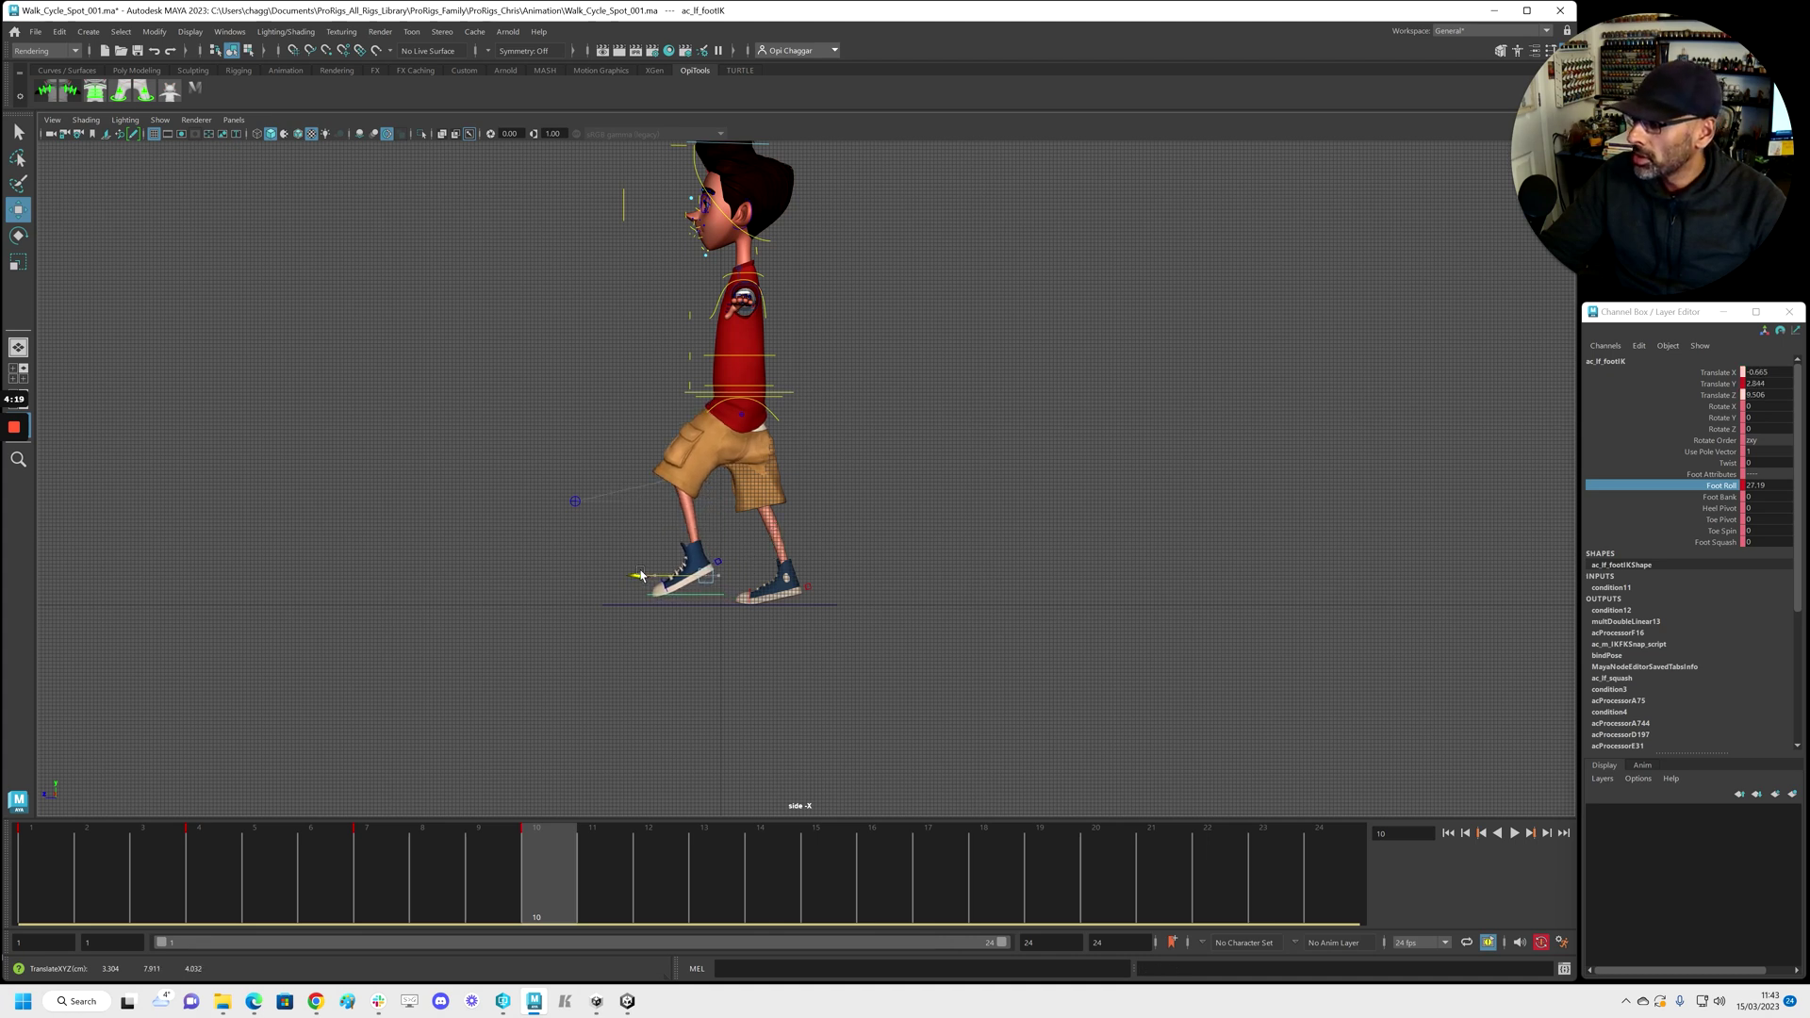
# Bend the left toe control at frame 10 to Rotate X of about 25.6
pyautogui.click(663, 590)
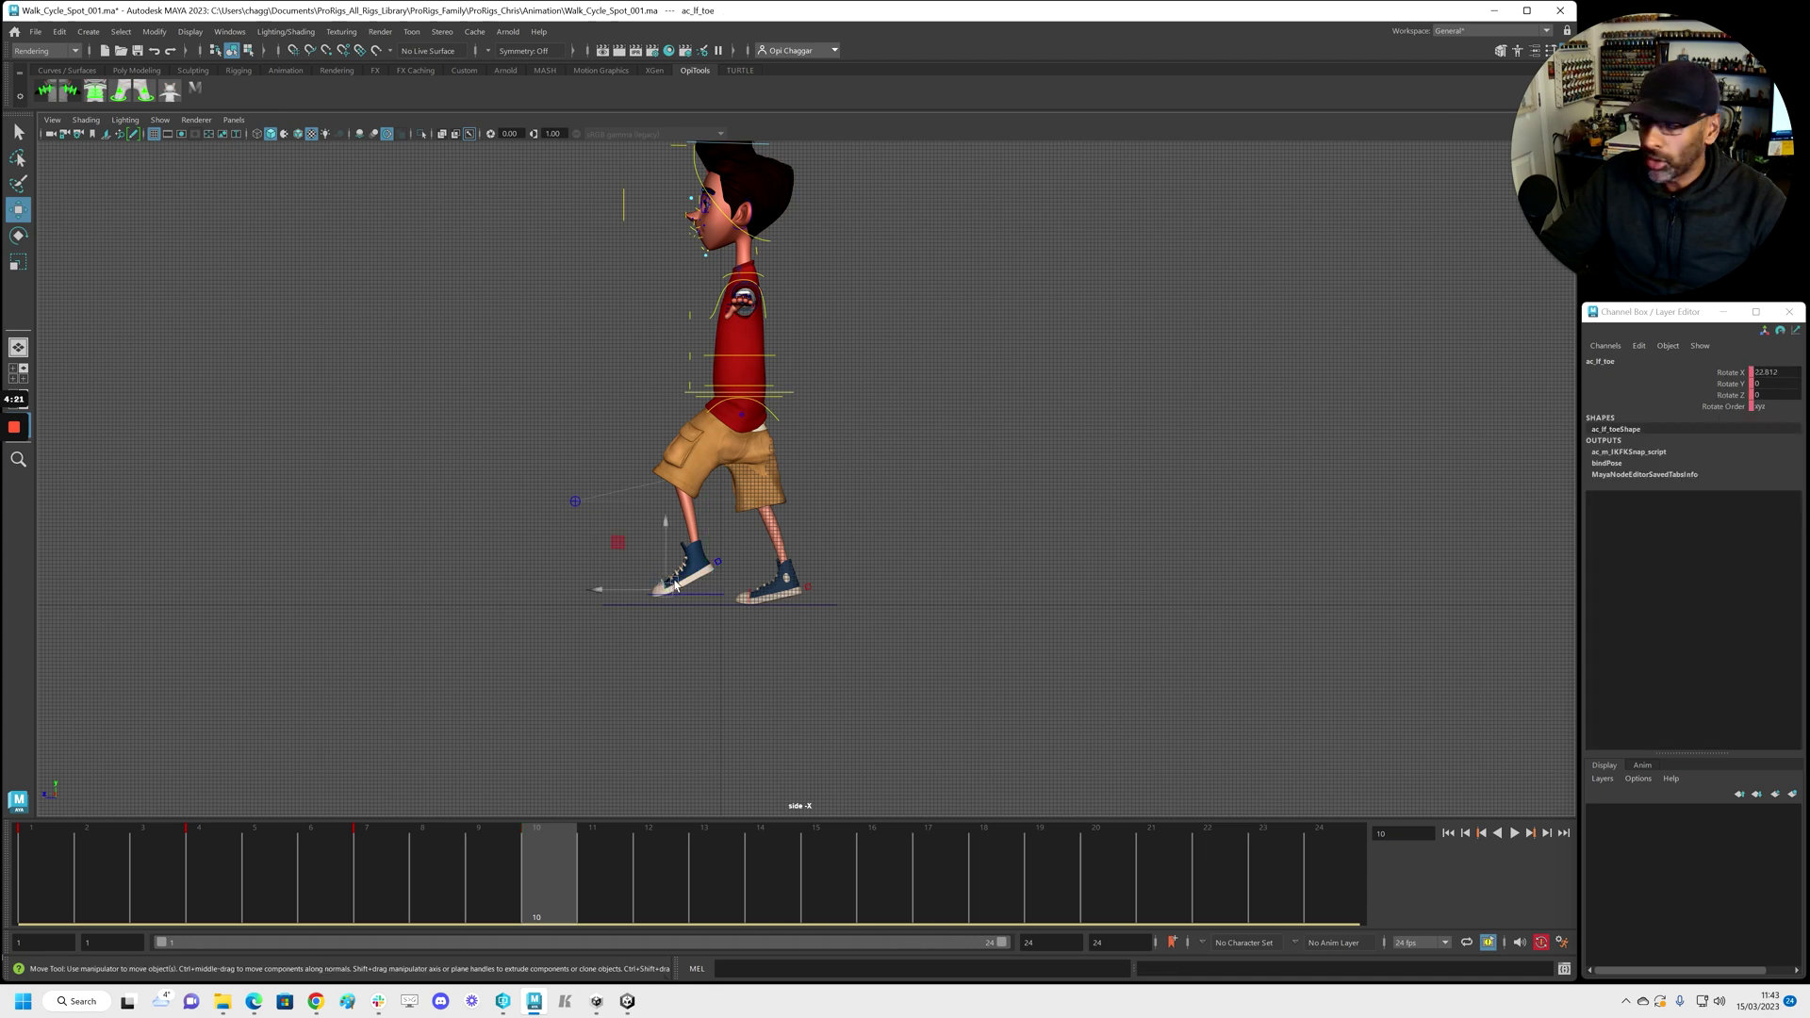
pyautogui.press('e')
pyautogui.moveTo(614, 566); pyautogui.dragTo(617, 558)
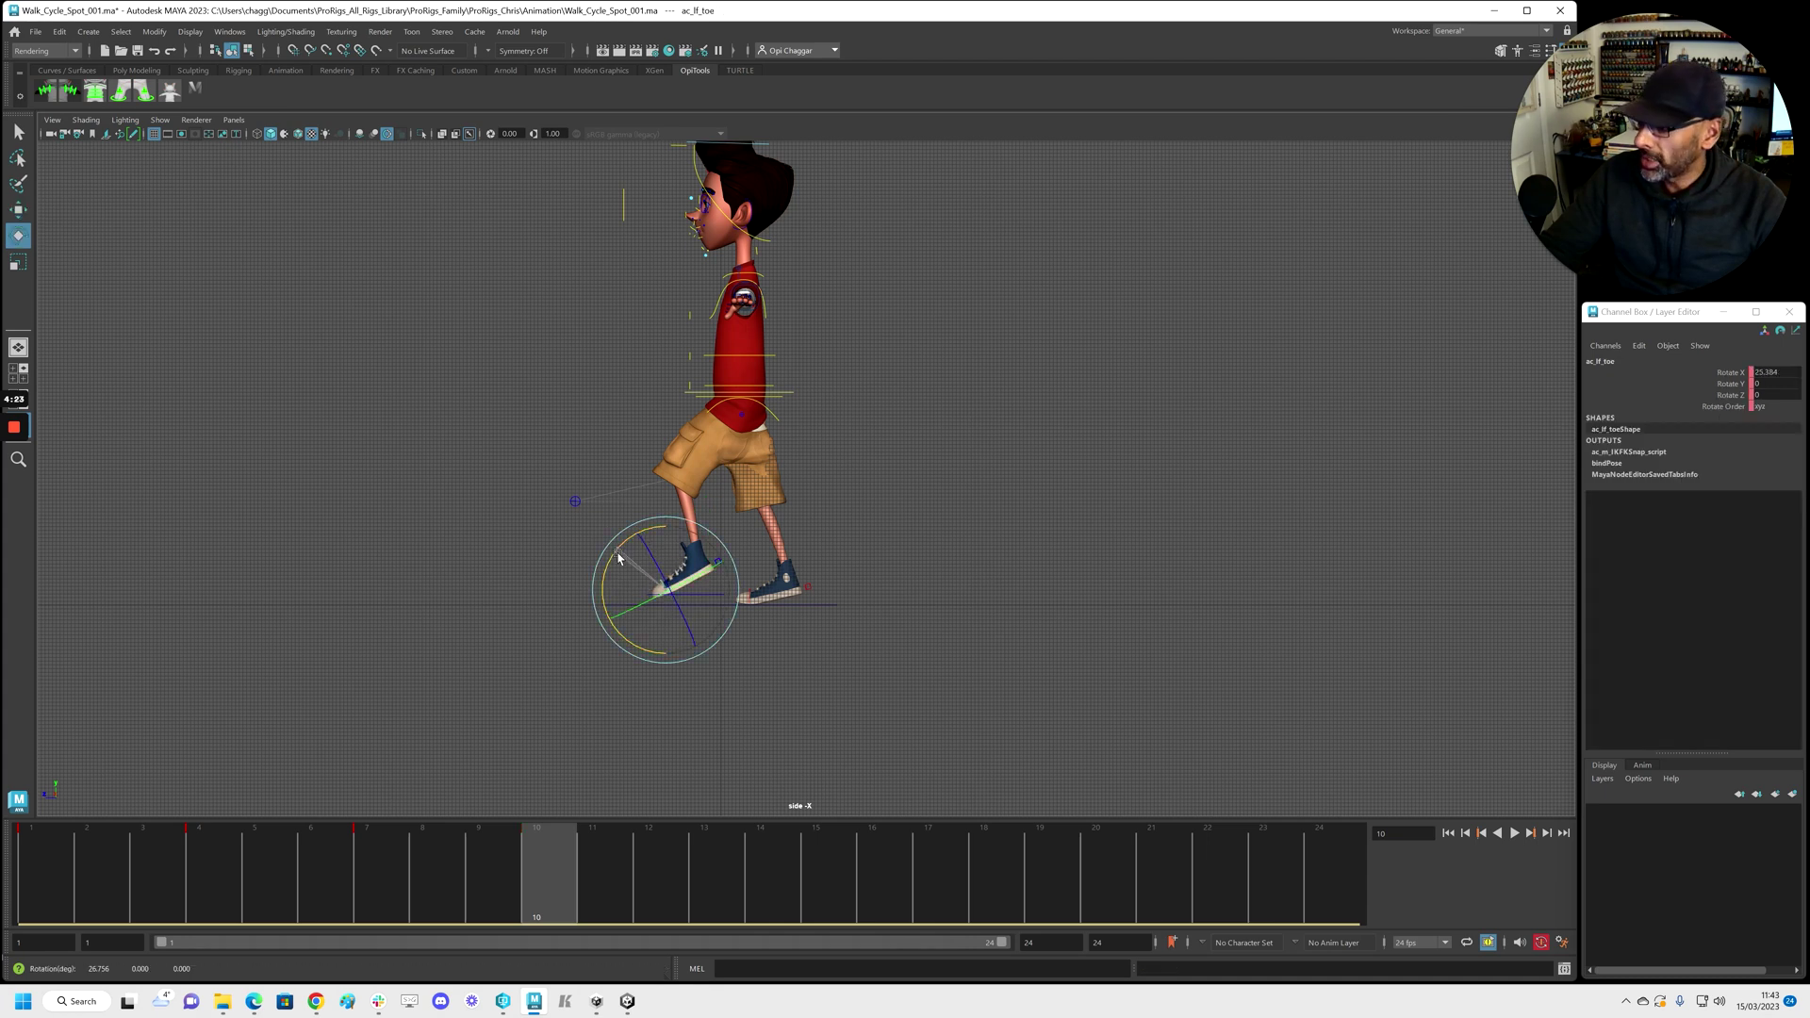
# Select all the character's rig controls, then play and scrub the walk poses to check the up pose at frame 10
pyautogui.click(1010, 489)
pyautogui.scroll(-2, 765, 392)
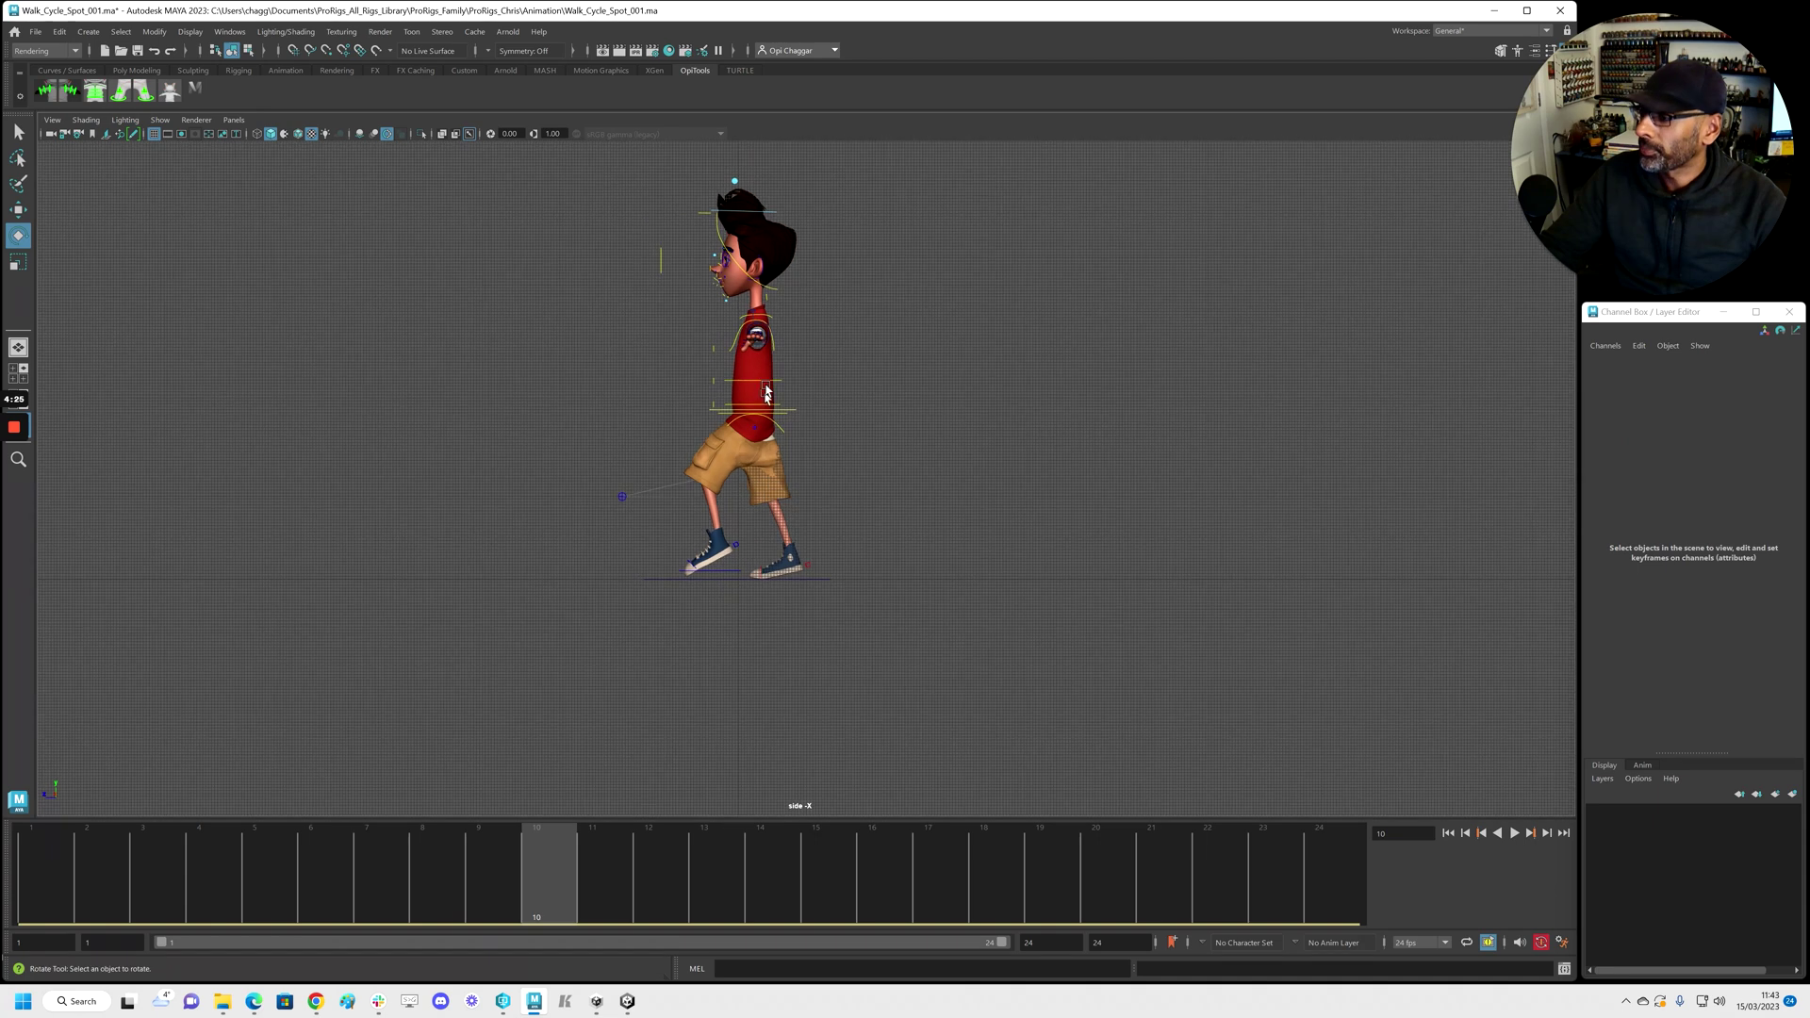
pyautogui.keyDown('alt'); pyautogui.moveTo(766, 392); pyautogui.dragTo(789, 456, button='middle'); pyautogui.keyUp('alt')
pyautogui.moveTo(586, 189); pyautogui.dragTo(800, 524)
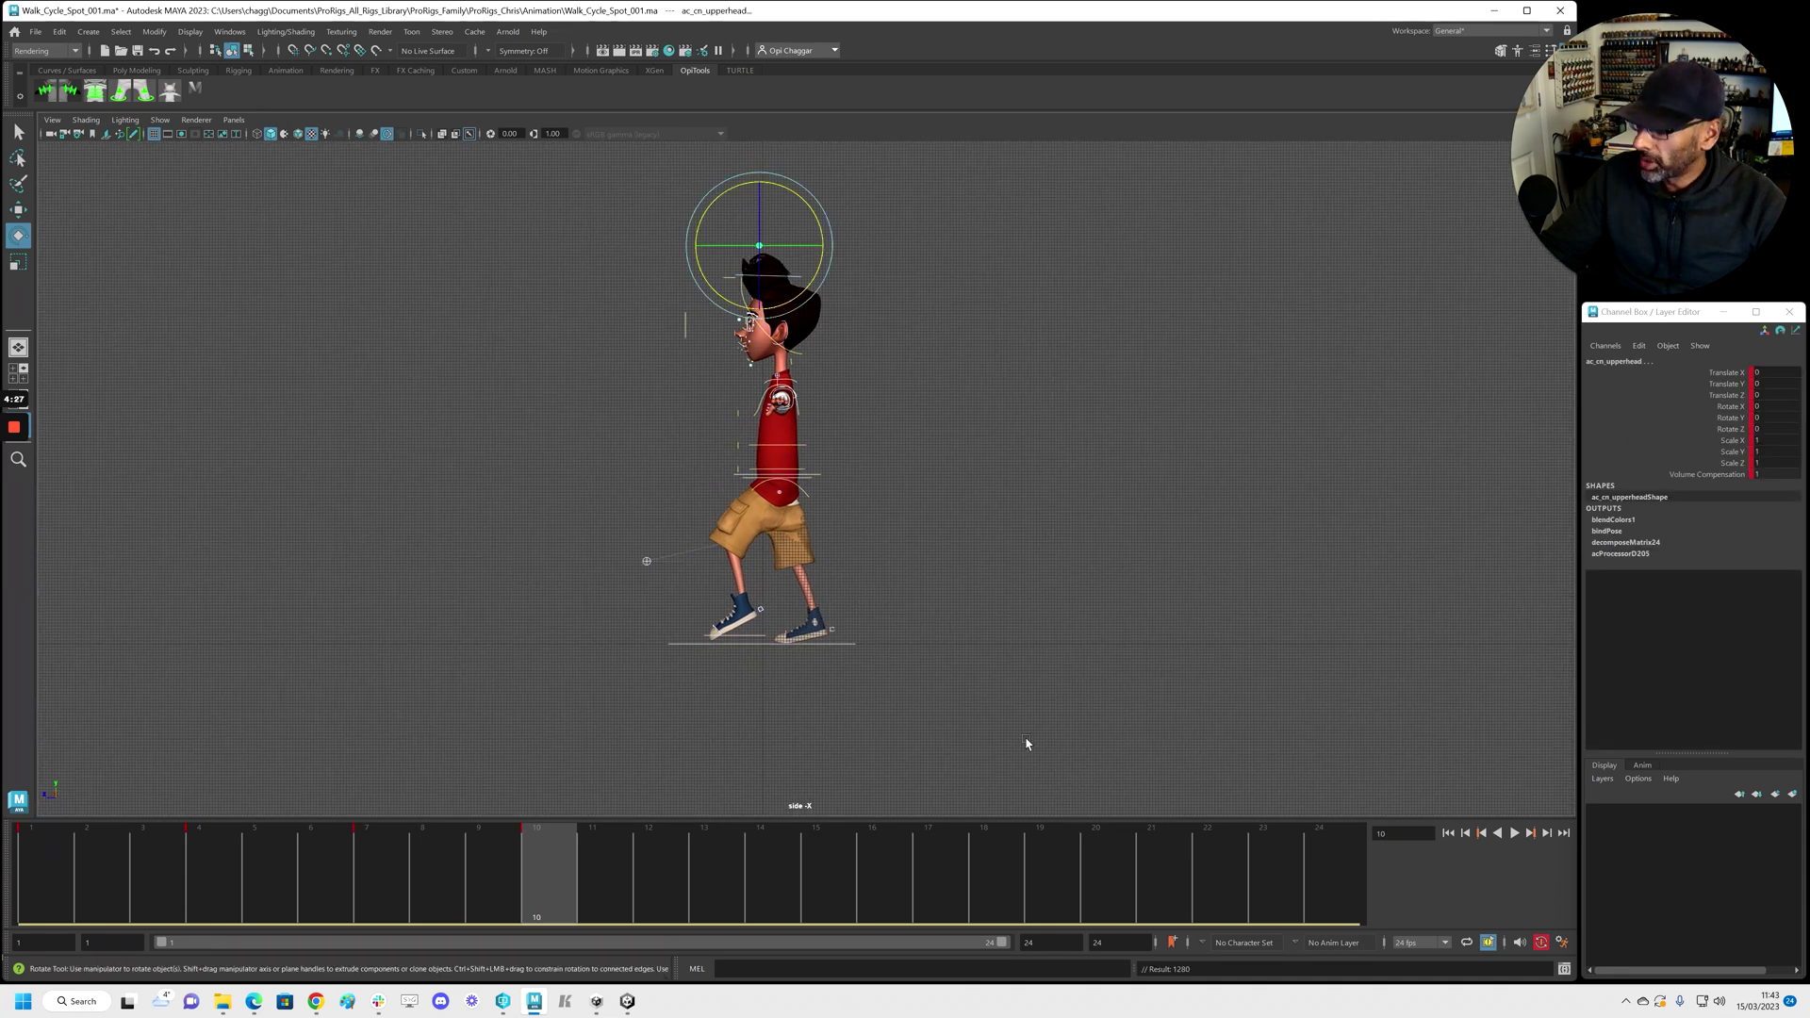
pyautogui.press('w')
pyautogui.moveTo(552, 836); pyautogui.dragTo(37, 839)
pyautogui.hotkey('alt', 'v')
pyautogui.press('Escape')
pyautogui.moveTo(330, 865); pyautogui.dragTo(549, 883)
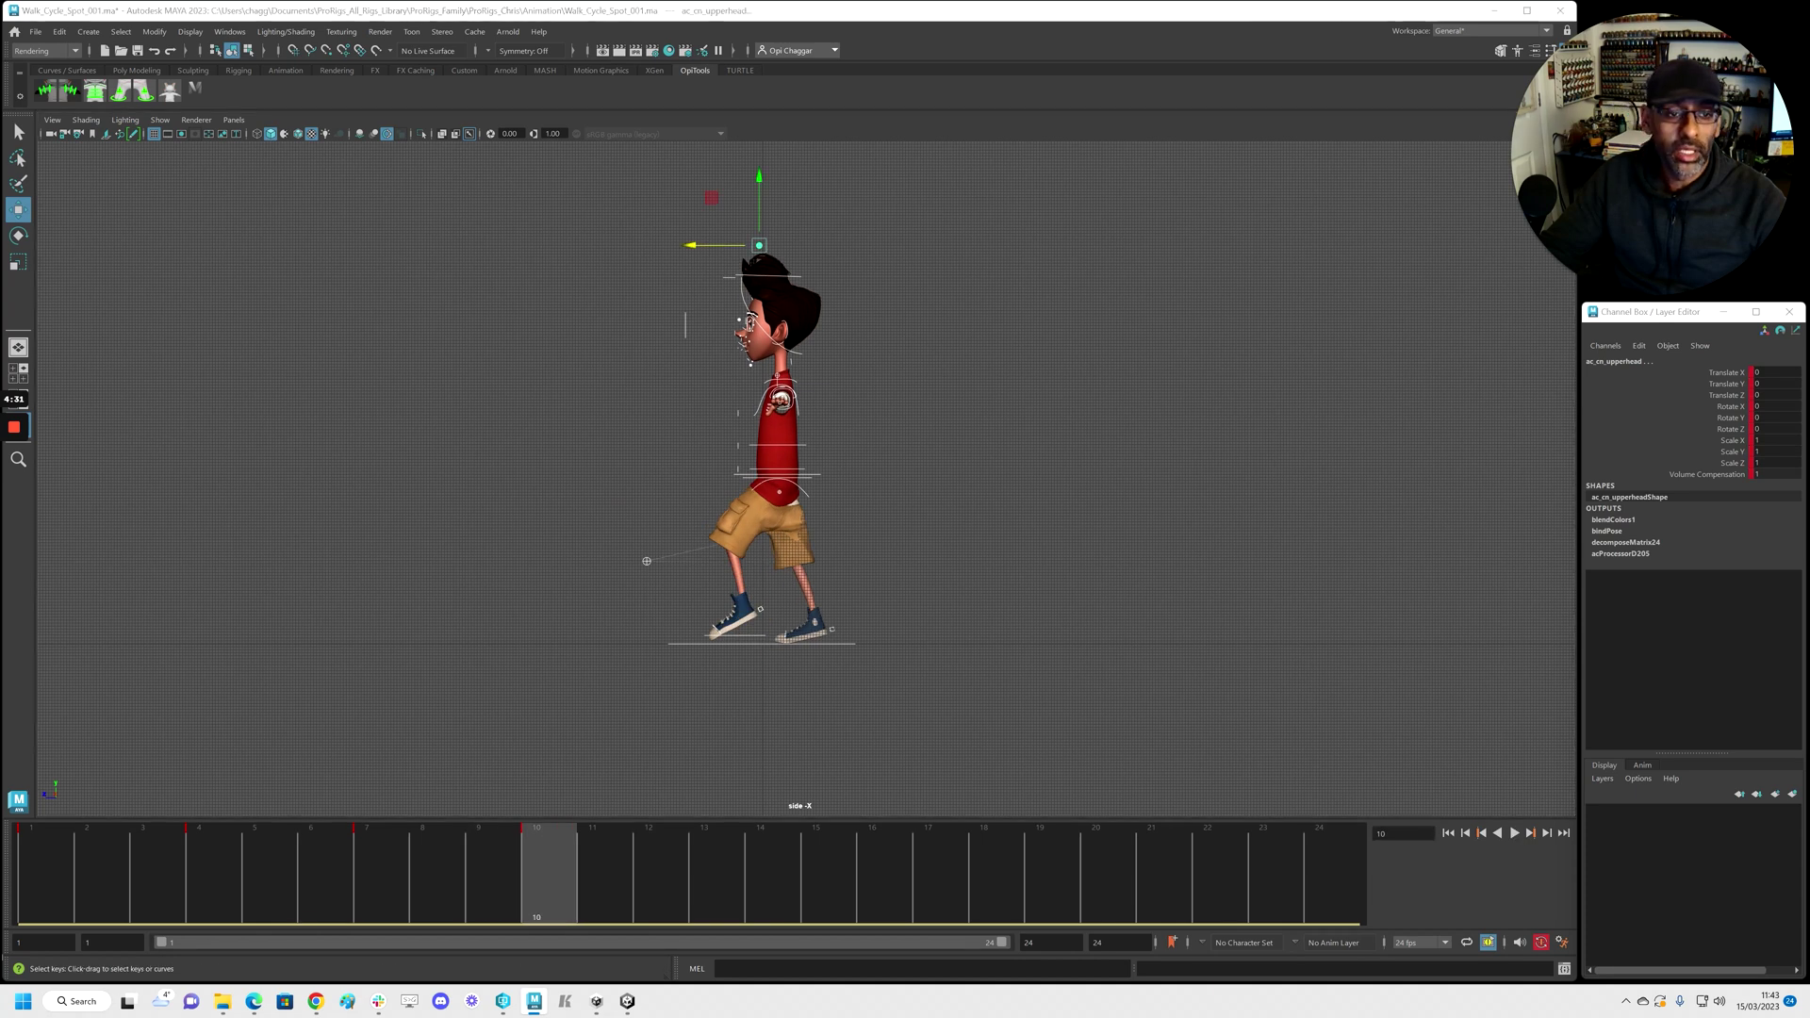
pyautogui.moveTo(0, 148); pyautogui.dragTo(549, 148)
pyautogui.click(404, 186)
pyautogui.scroll(-5, 853, 334)
pyautogui.moveTo(817, 151); pyautogui.dragTo(1809, 200)
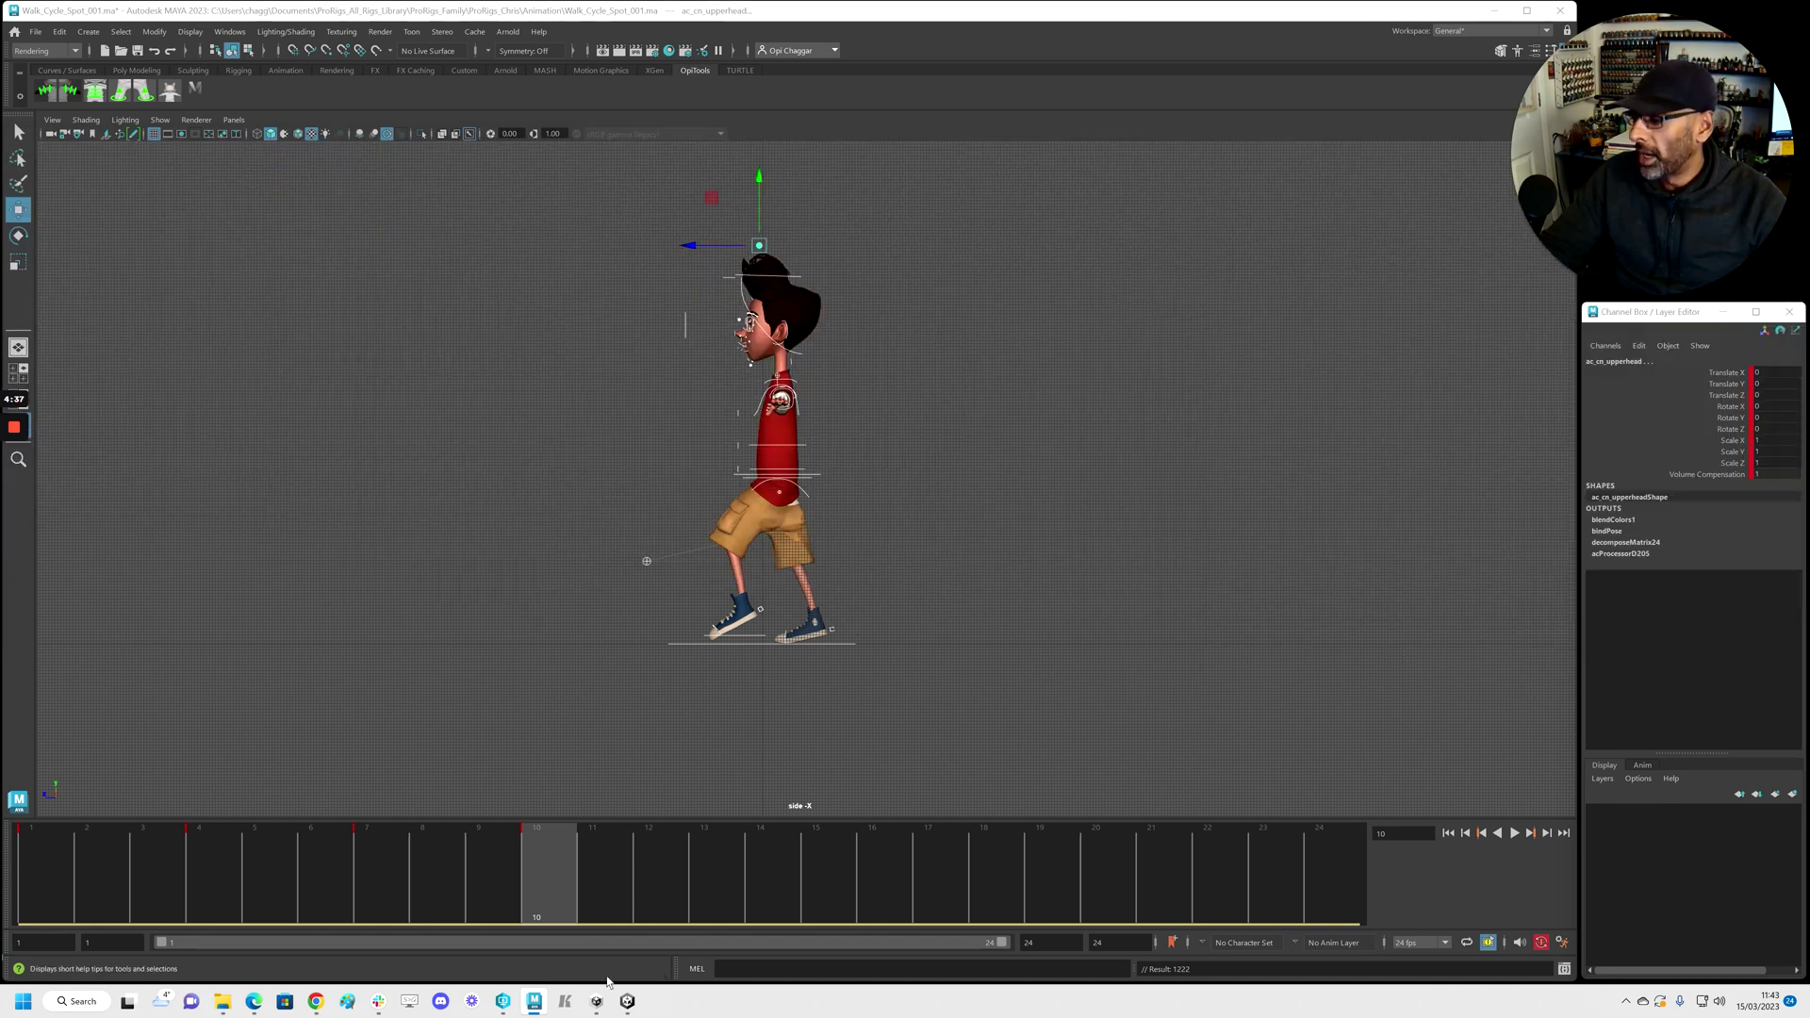
# Play back the walk and scrub repeatedly from frame 1 to examine how the legs move between the keyed poses
pyautogui.hotkey('alt', 'v')
pyautogui.moveTo(242, 872); pyautogui.dragTo(649, 885)
pyautogui.hotkey('alt', 'shift', 'v')
pyautogui.scroll(4, 773, 630)
pyautogui.scroll(2, 778, 630)
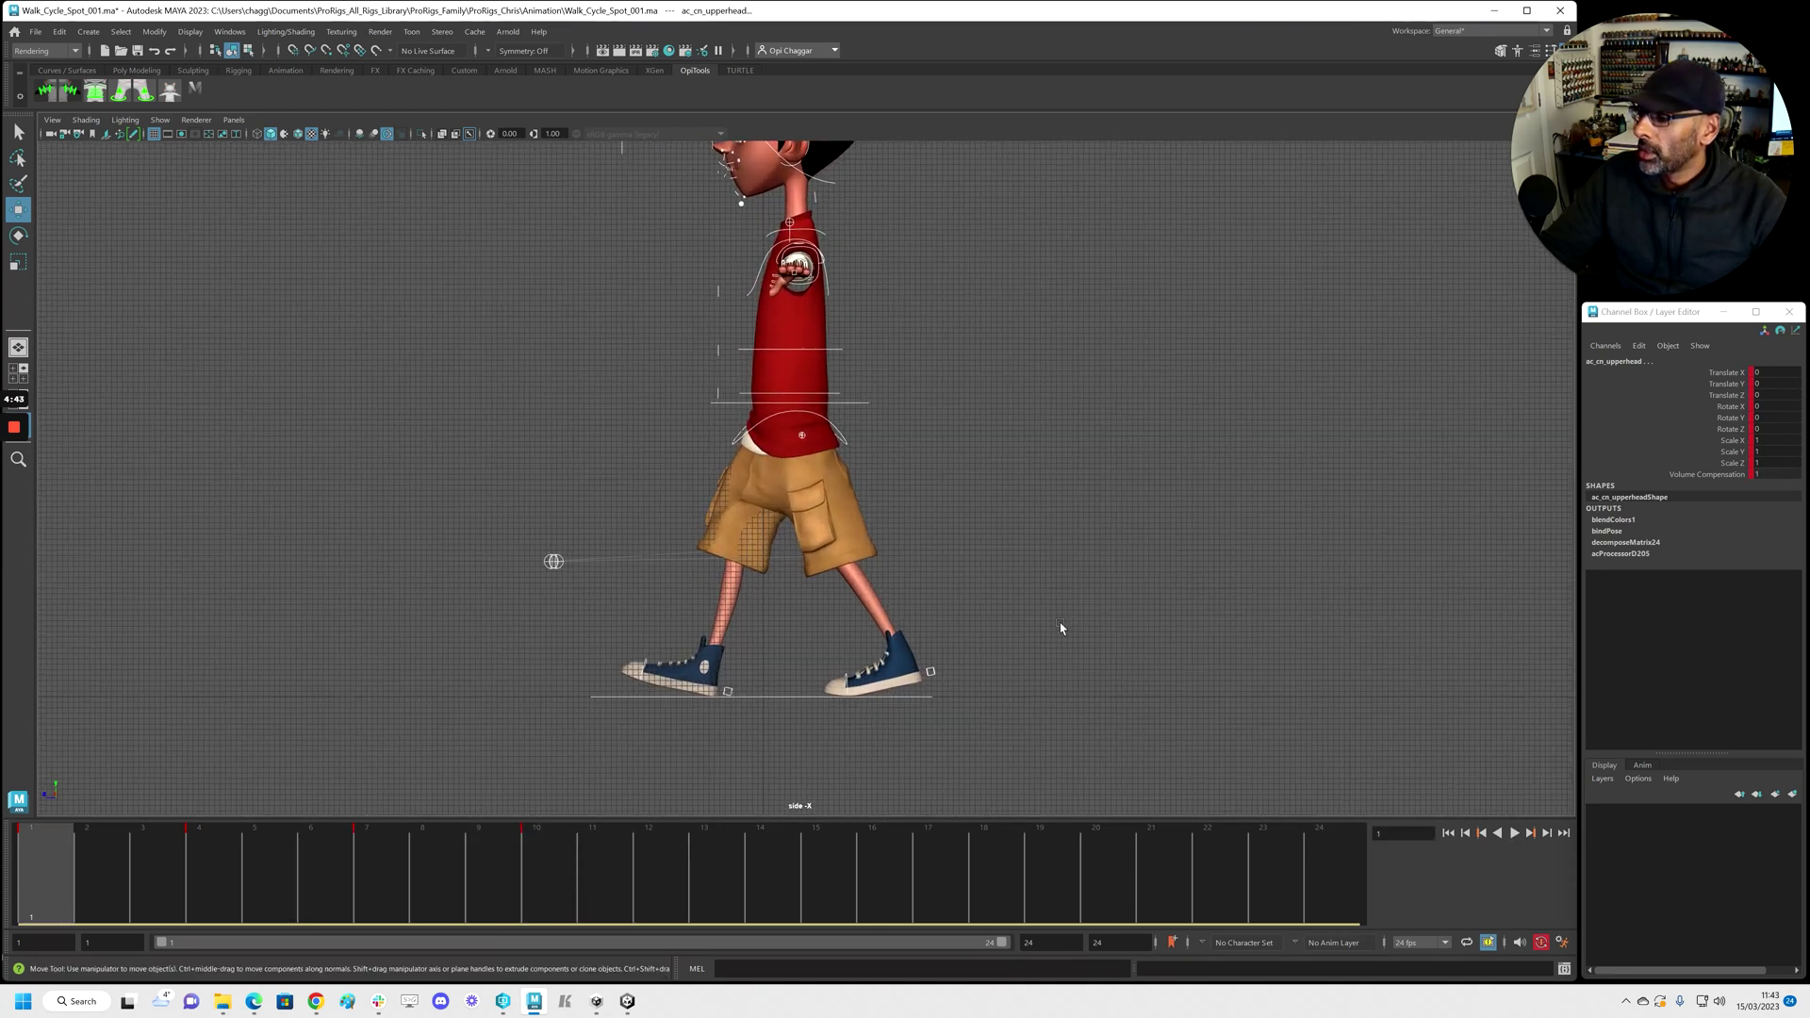
pyautogui.moveTo(159, 871); pyautogui.dragTo(38, 872)
pyautogui.moveTo(220, 881); pyautogui.dragTo(38, 872)
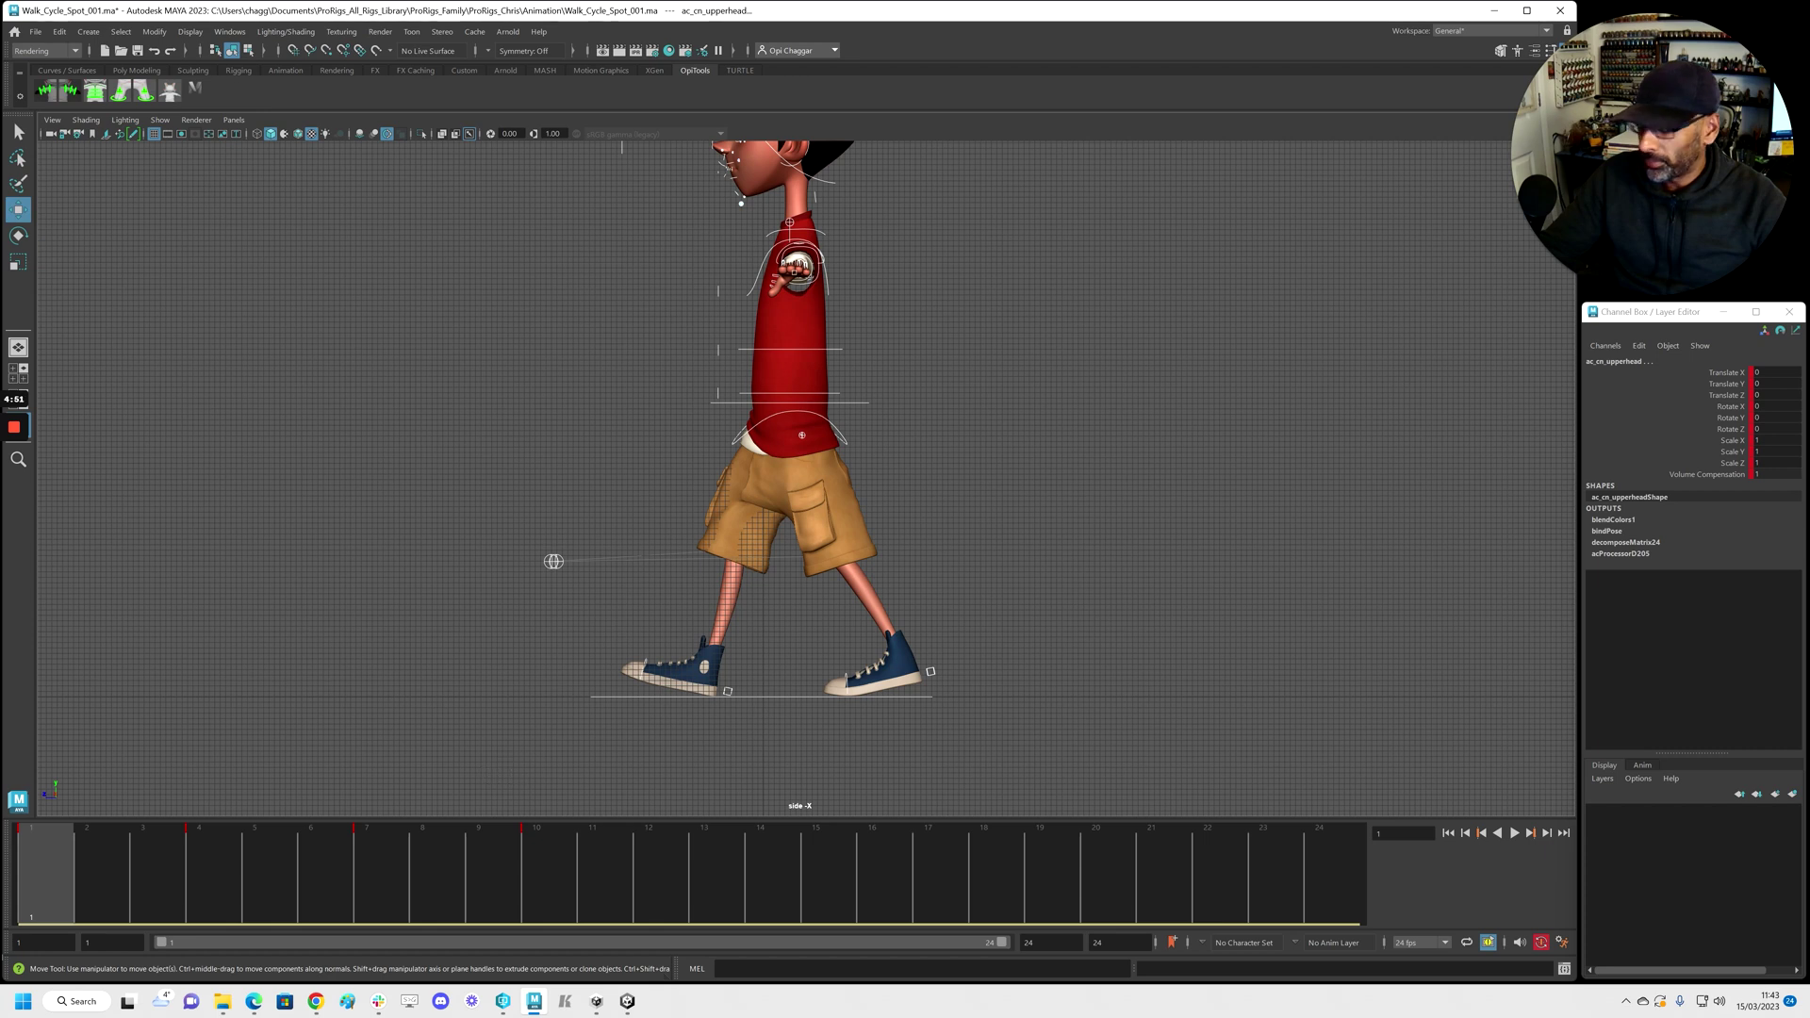
# Duplicate the legs_hyc group from the character's geo group at frame 1 and unparent the copy to the scene's top level
pyautogui.moveTo(1809, 132); pyautogui.dragTo(1207, 238)
pyautogui.click(1122, 339)
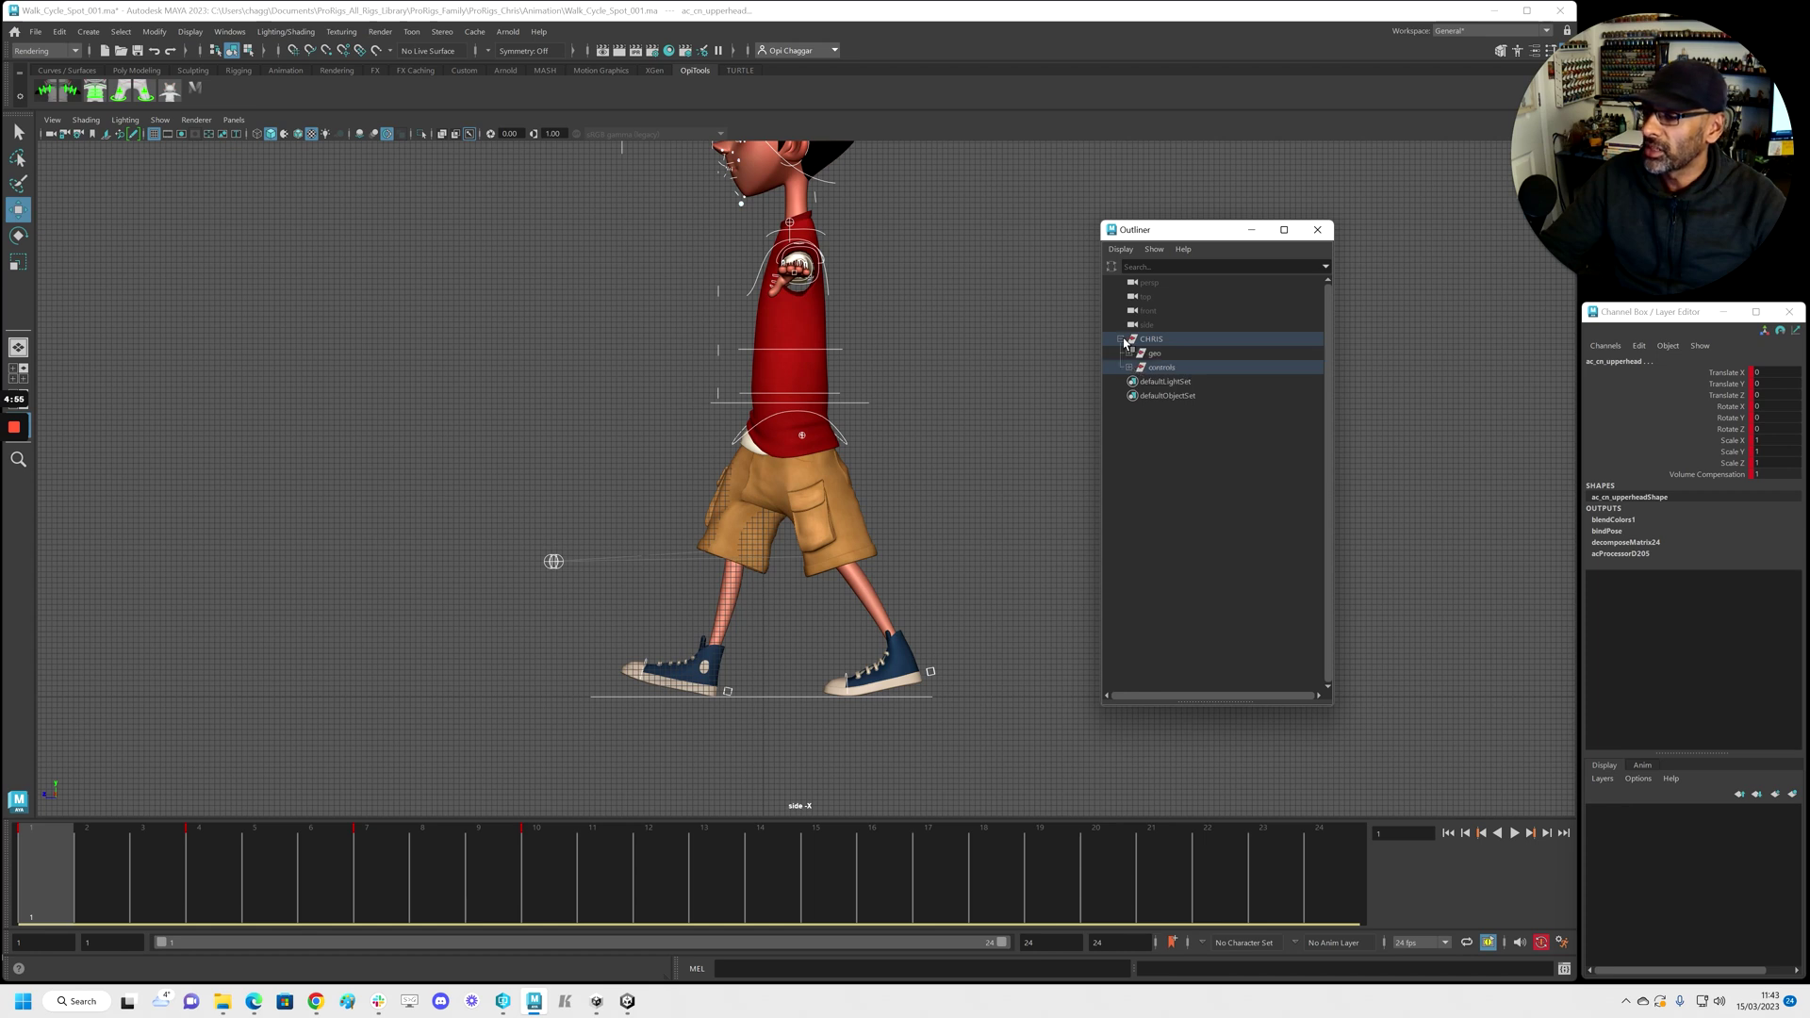
pyautogui.click(1130, 353)
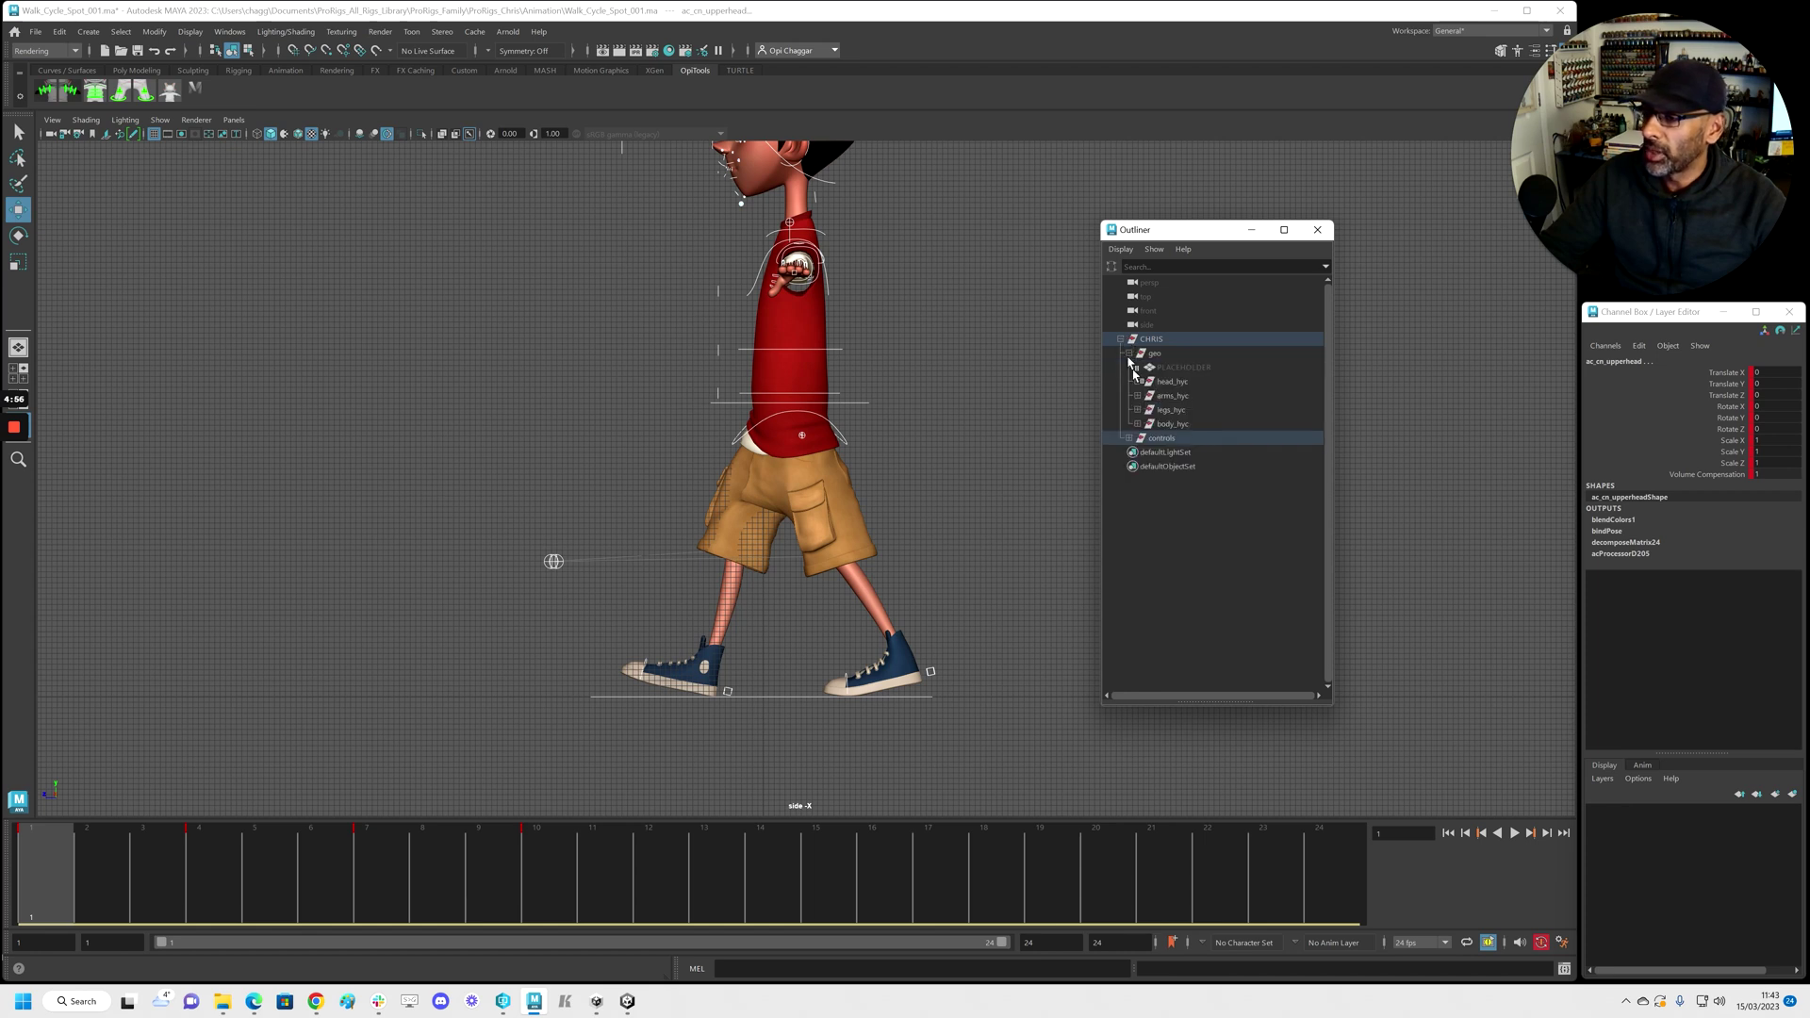
pyautogui.click(1186, 411)
pyautogui.hotkey('ctrl', 'd')
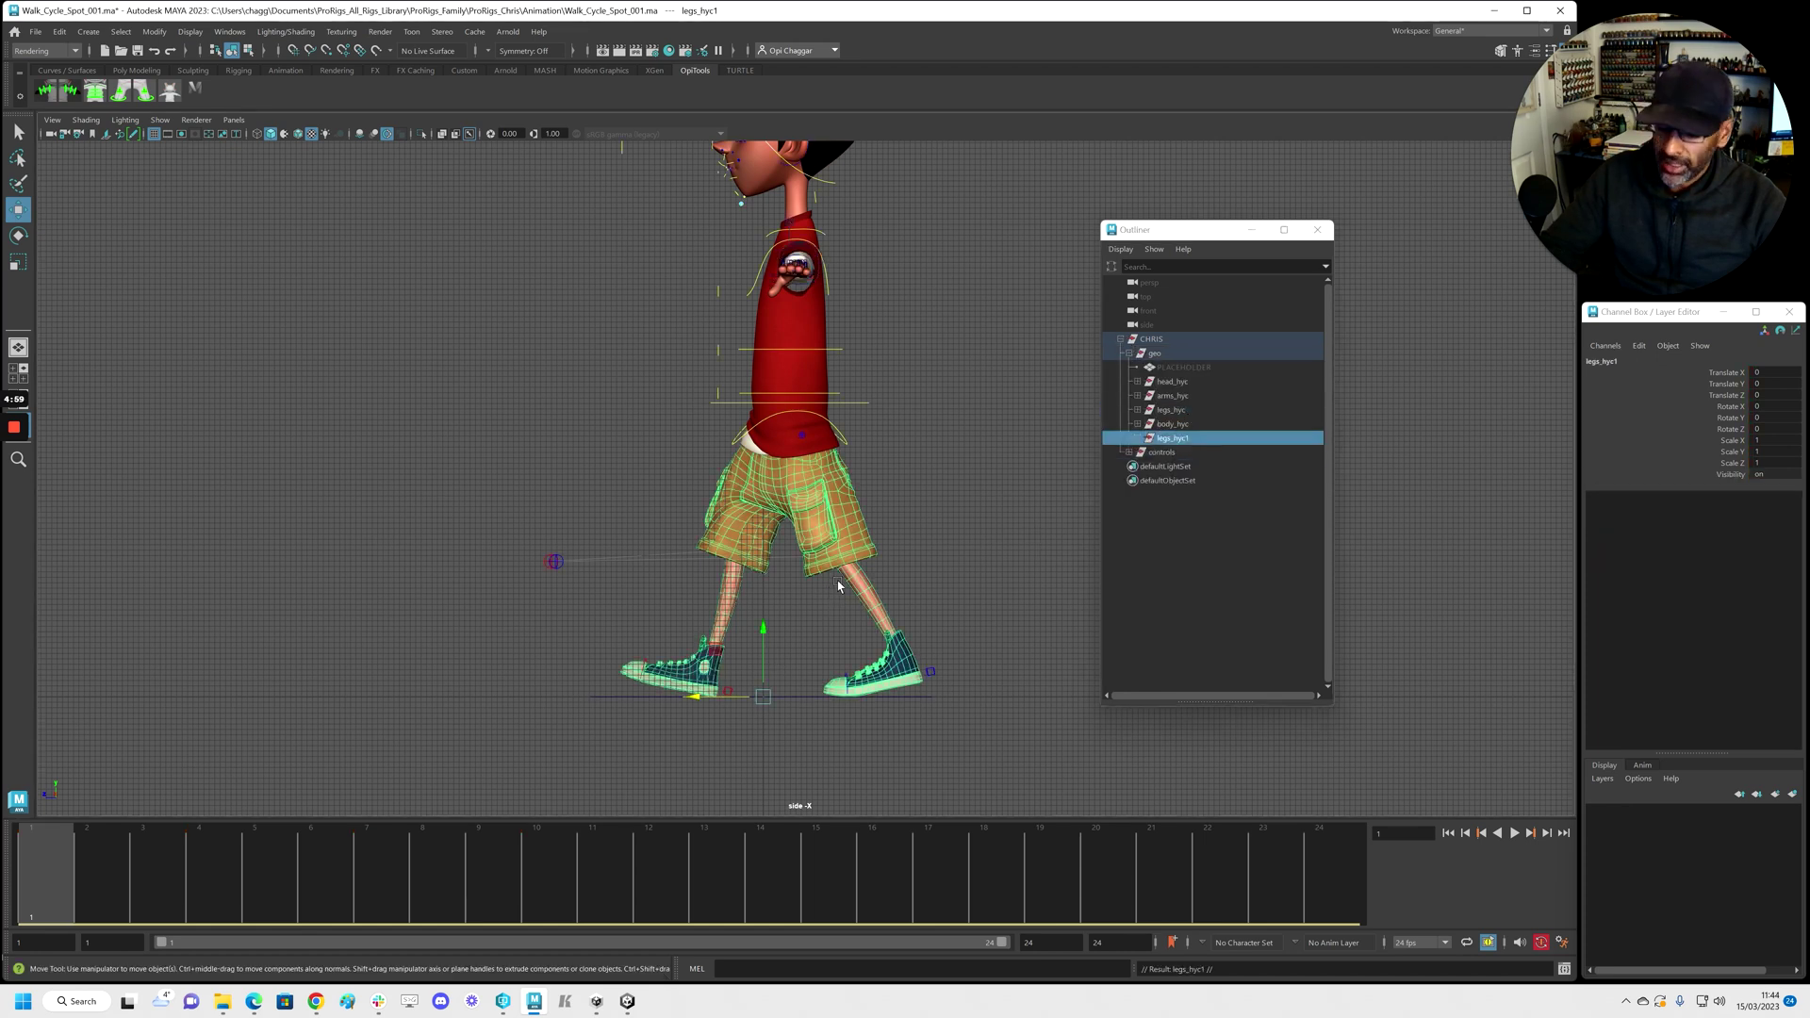
pyautogui.hotkey('shift', 'p')
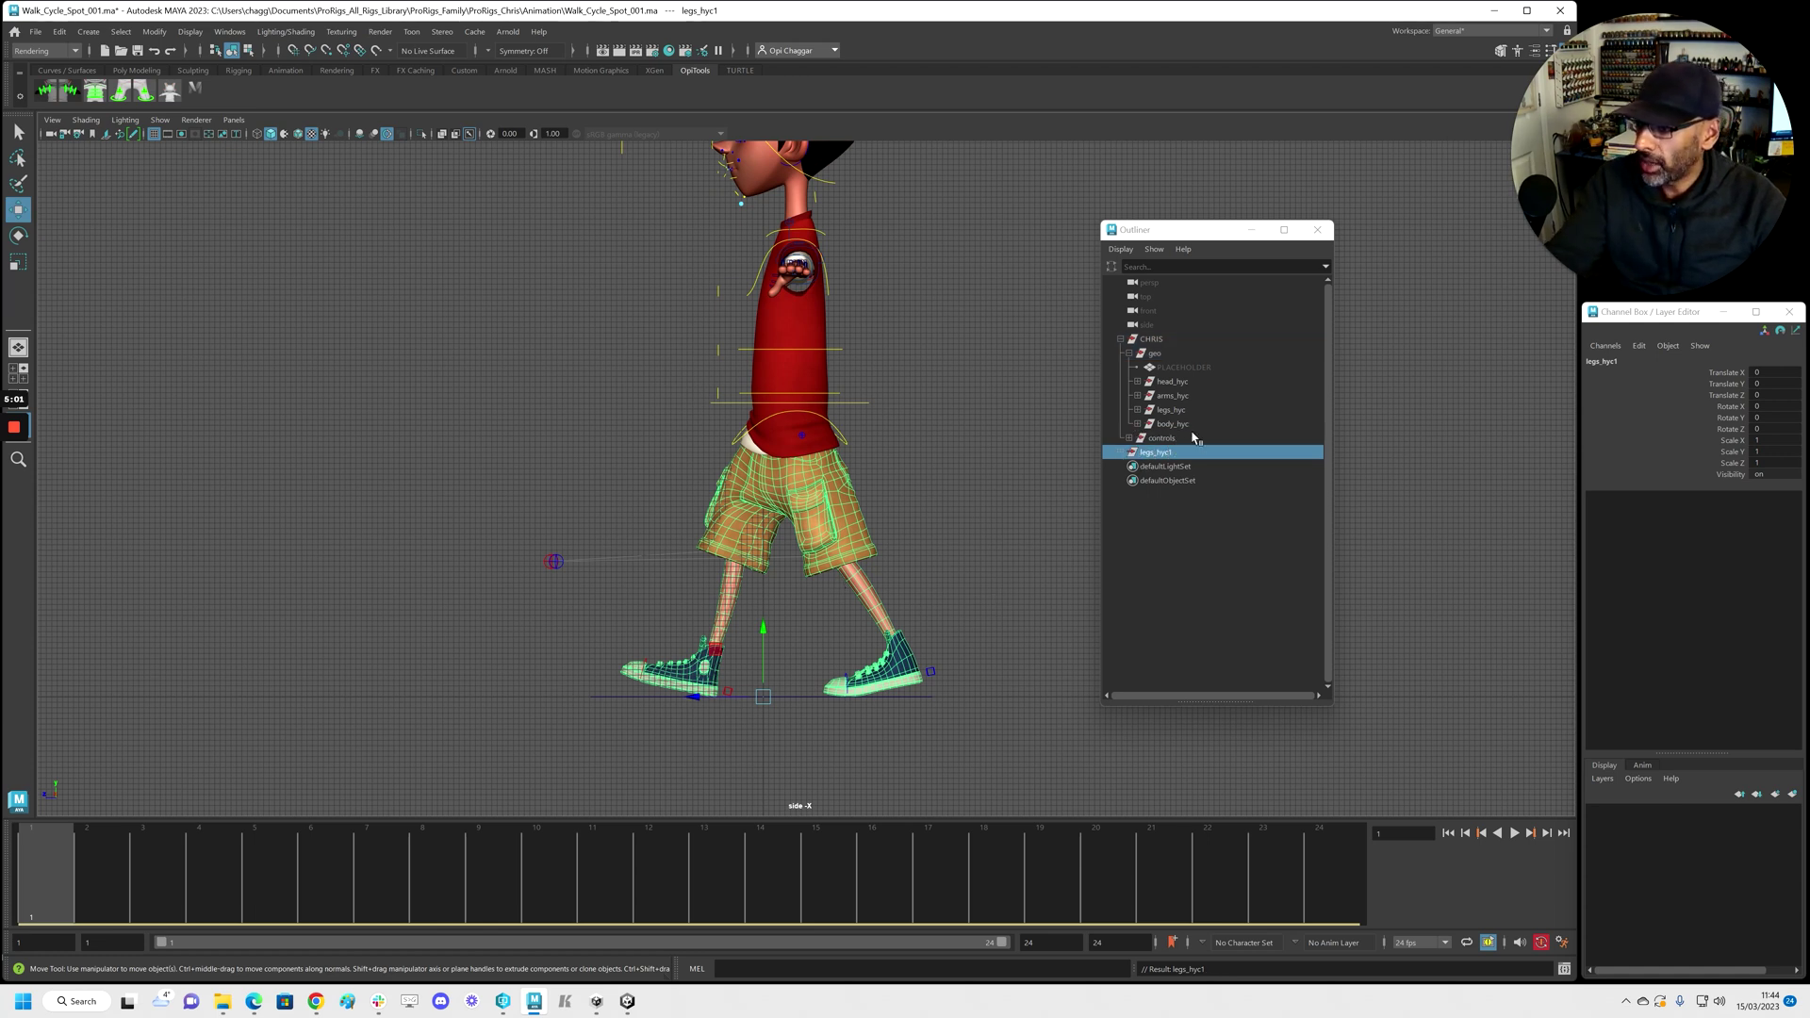
pyautogui.moveTo(79, 870); pyautogui.dragTo(42, 875)
pyautogui.click(464, 524)
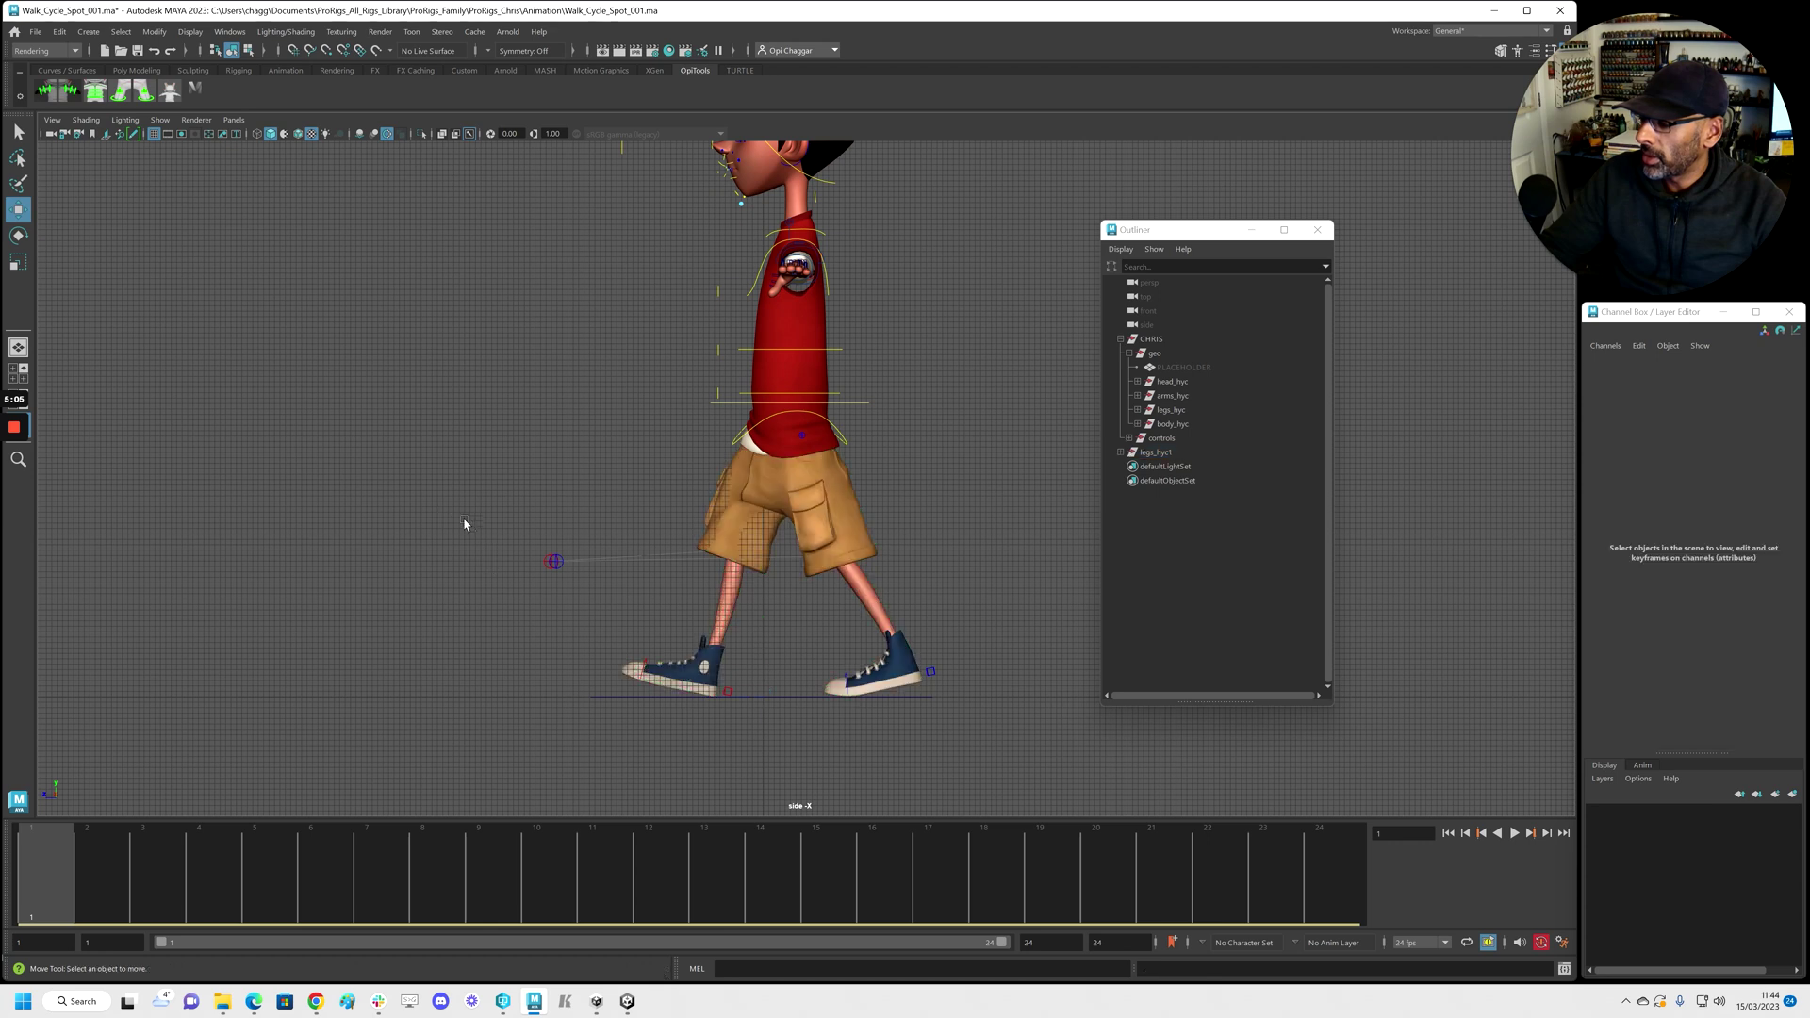
pyautogui.keyDown('alt'); pyautogui.moveTo(790, 433); pyautogui.dragTo(295, 412, button='right'); pyautogui.keyUp('alt')
pyautogui.moveTo(454, 194); pyautogui.dragTo(938, 779)
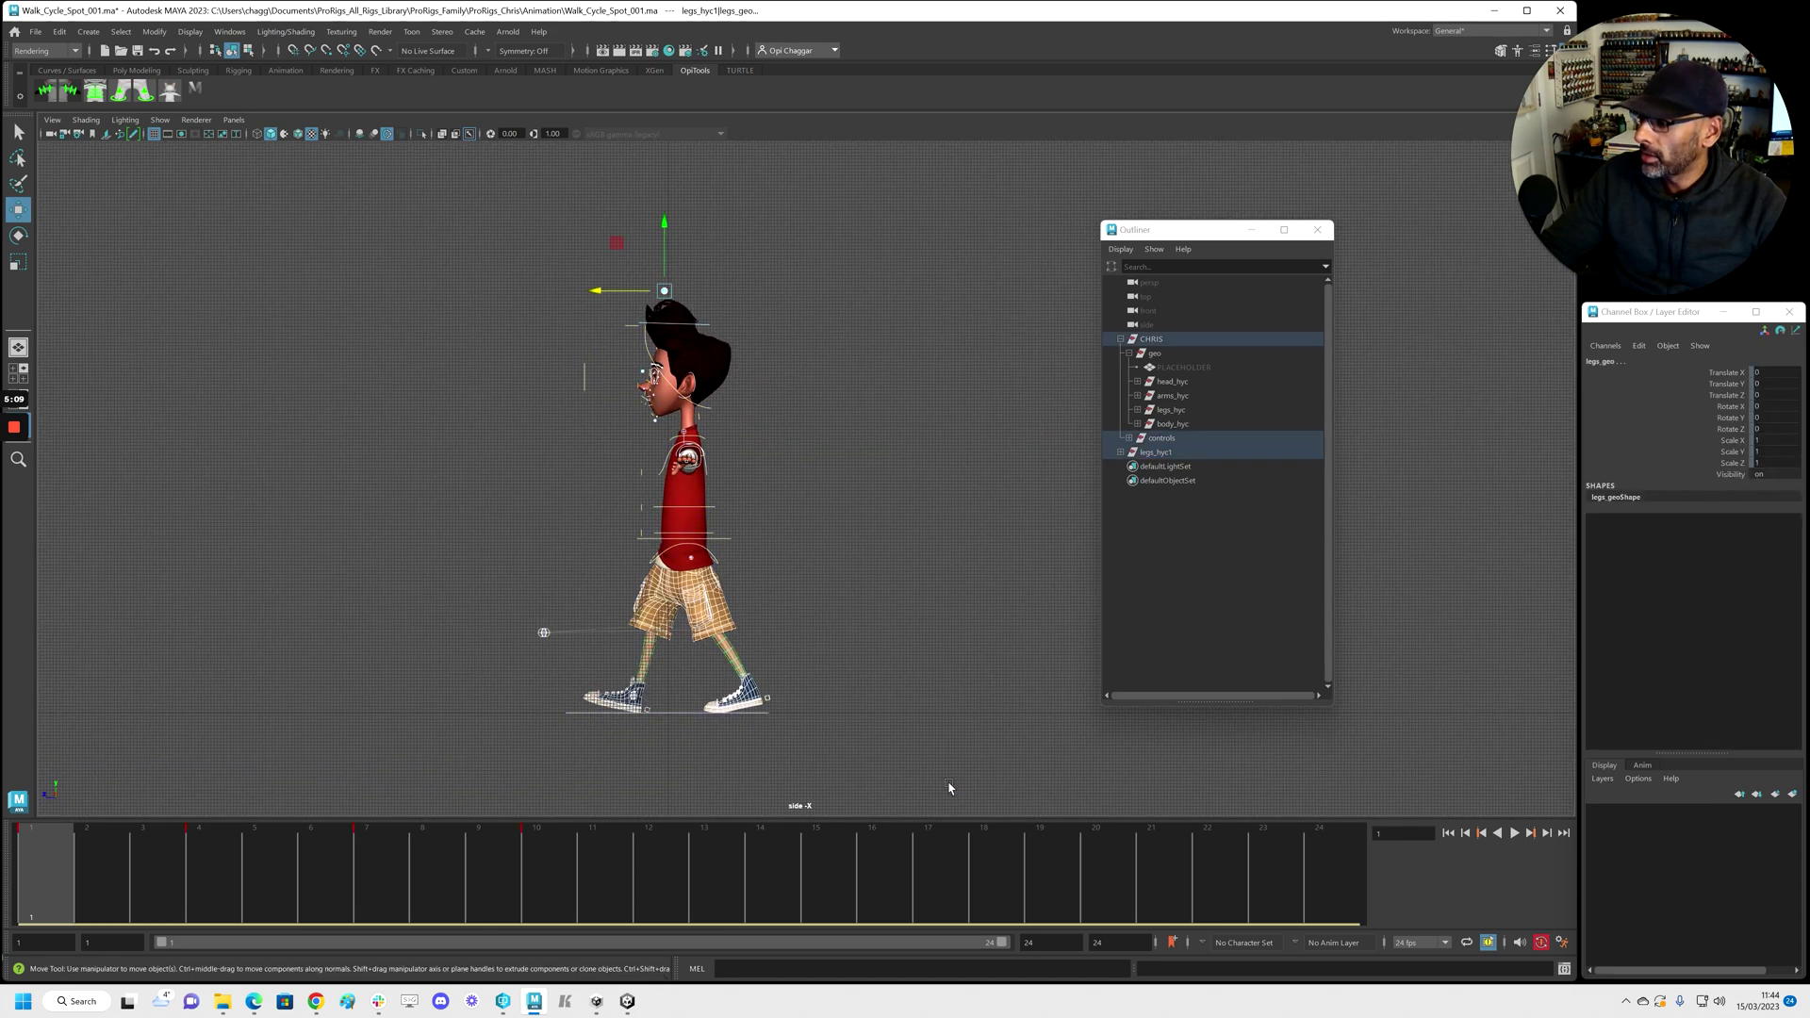
# Assign the duplicated legs_hyc1 group to a new display layer and set that layer to Reference
pyautogui.click(1157, 452)
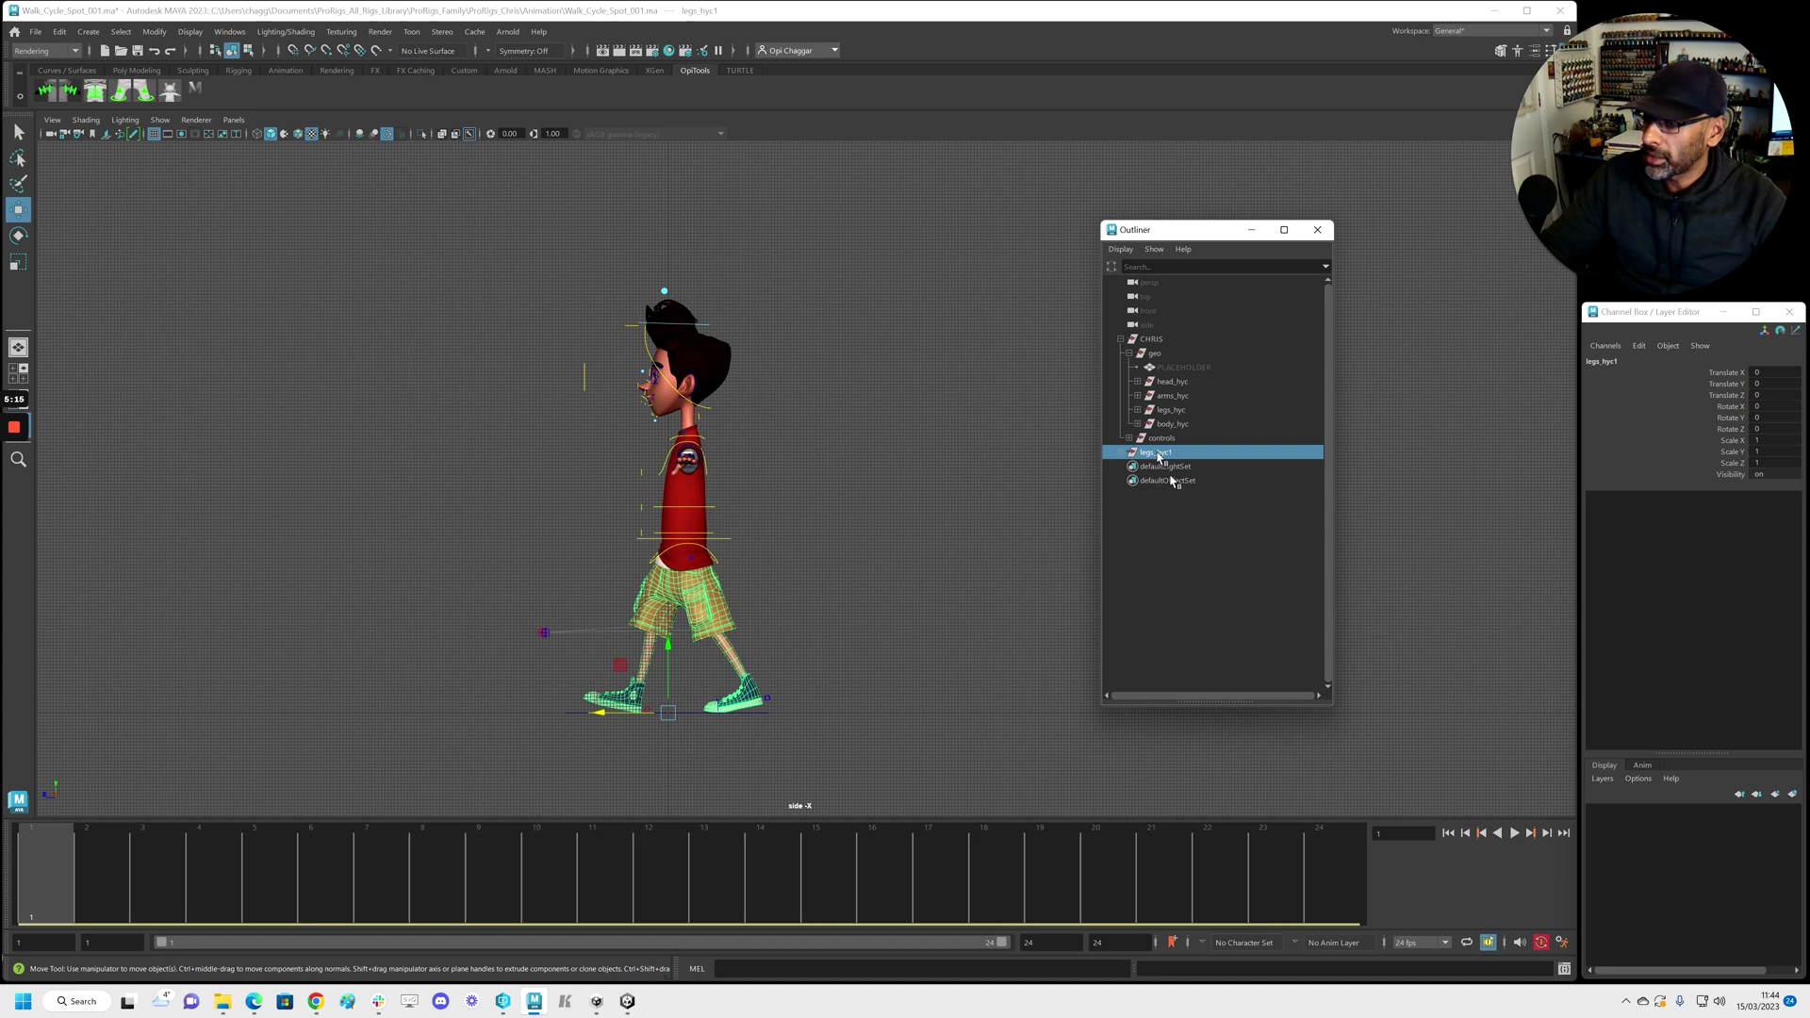
pyautogui.click(1793, 794)
pyautogui.rightClick(1676, 813)
pyautogui.click(1688, 852)
pyautogui.click(1541, 800)
# Select all the rig controls, compare frame 10 with the duplicated legs, and key a copy of the frame 1 contact pose at frame 13
pyautogui.moveTo(501, 348); pyautogui.dragTo(961, 760)
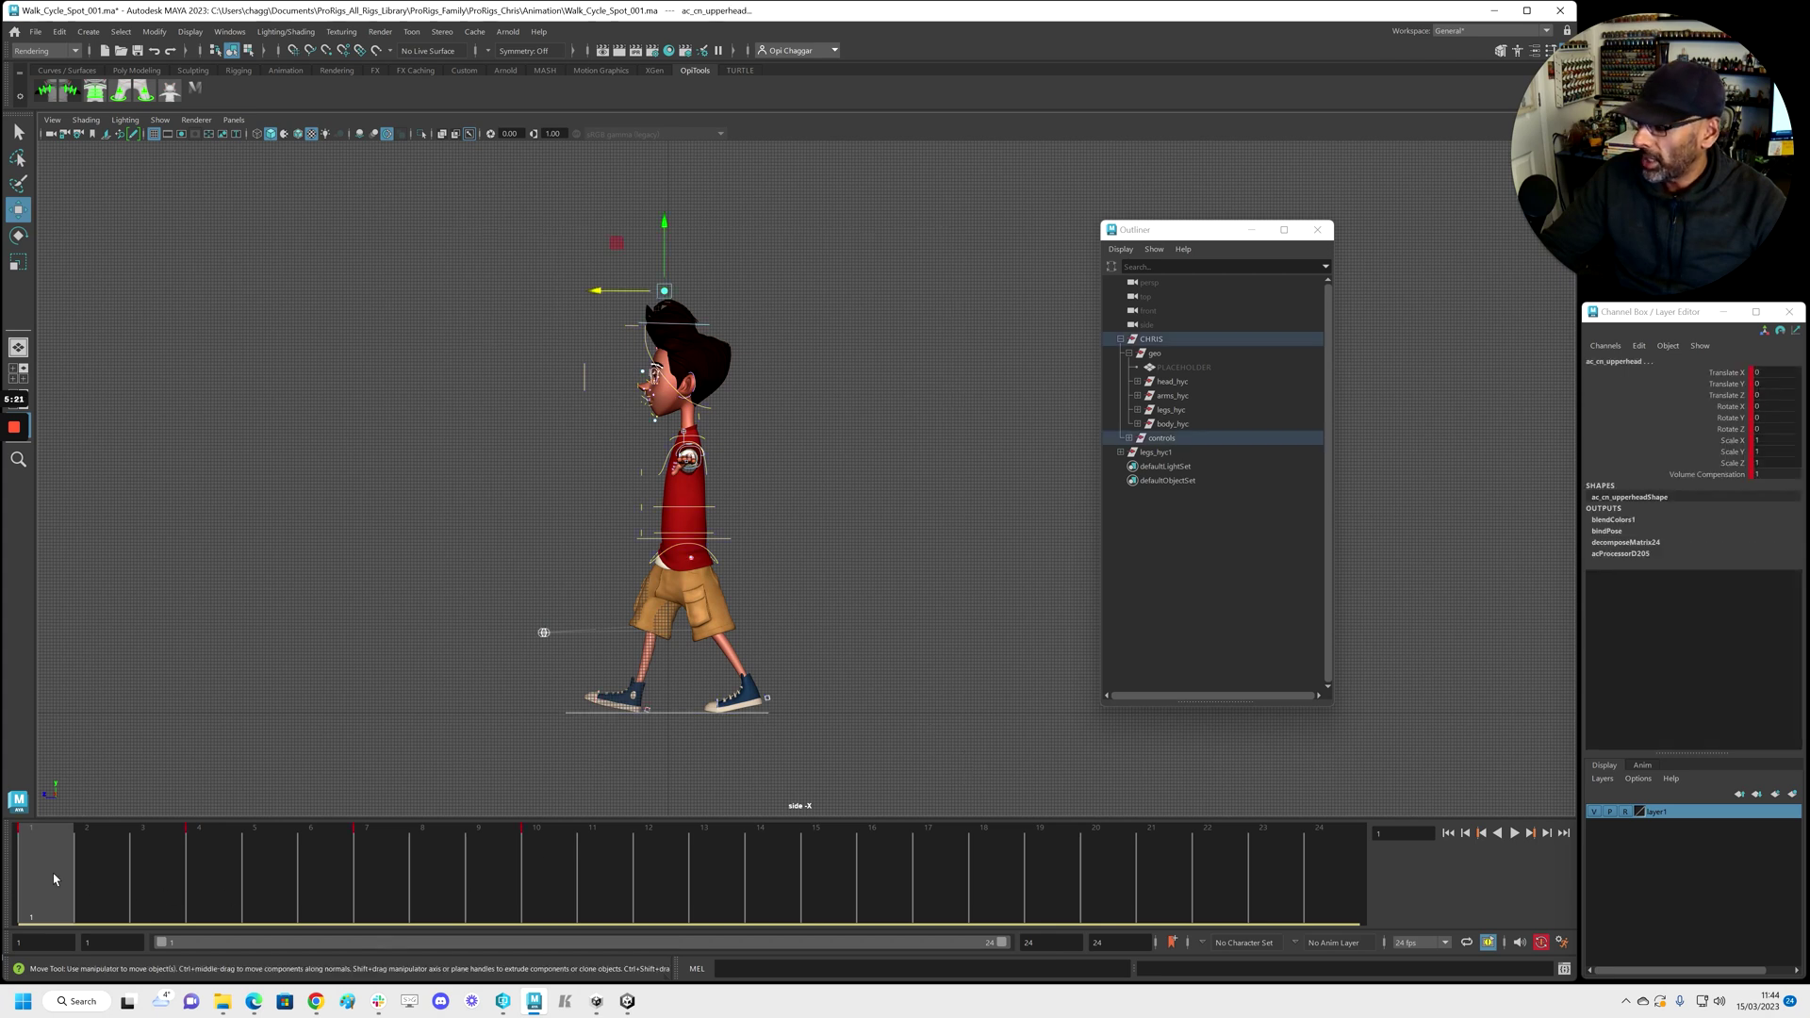
pyautogui.moveTo(479, 881); pyautogui.dragTo(538, 884)
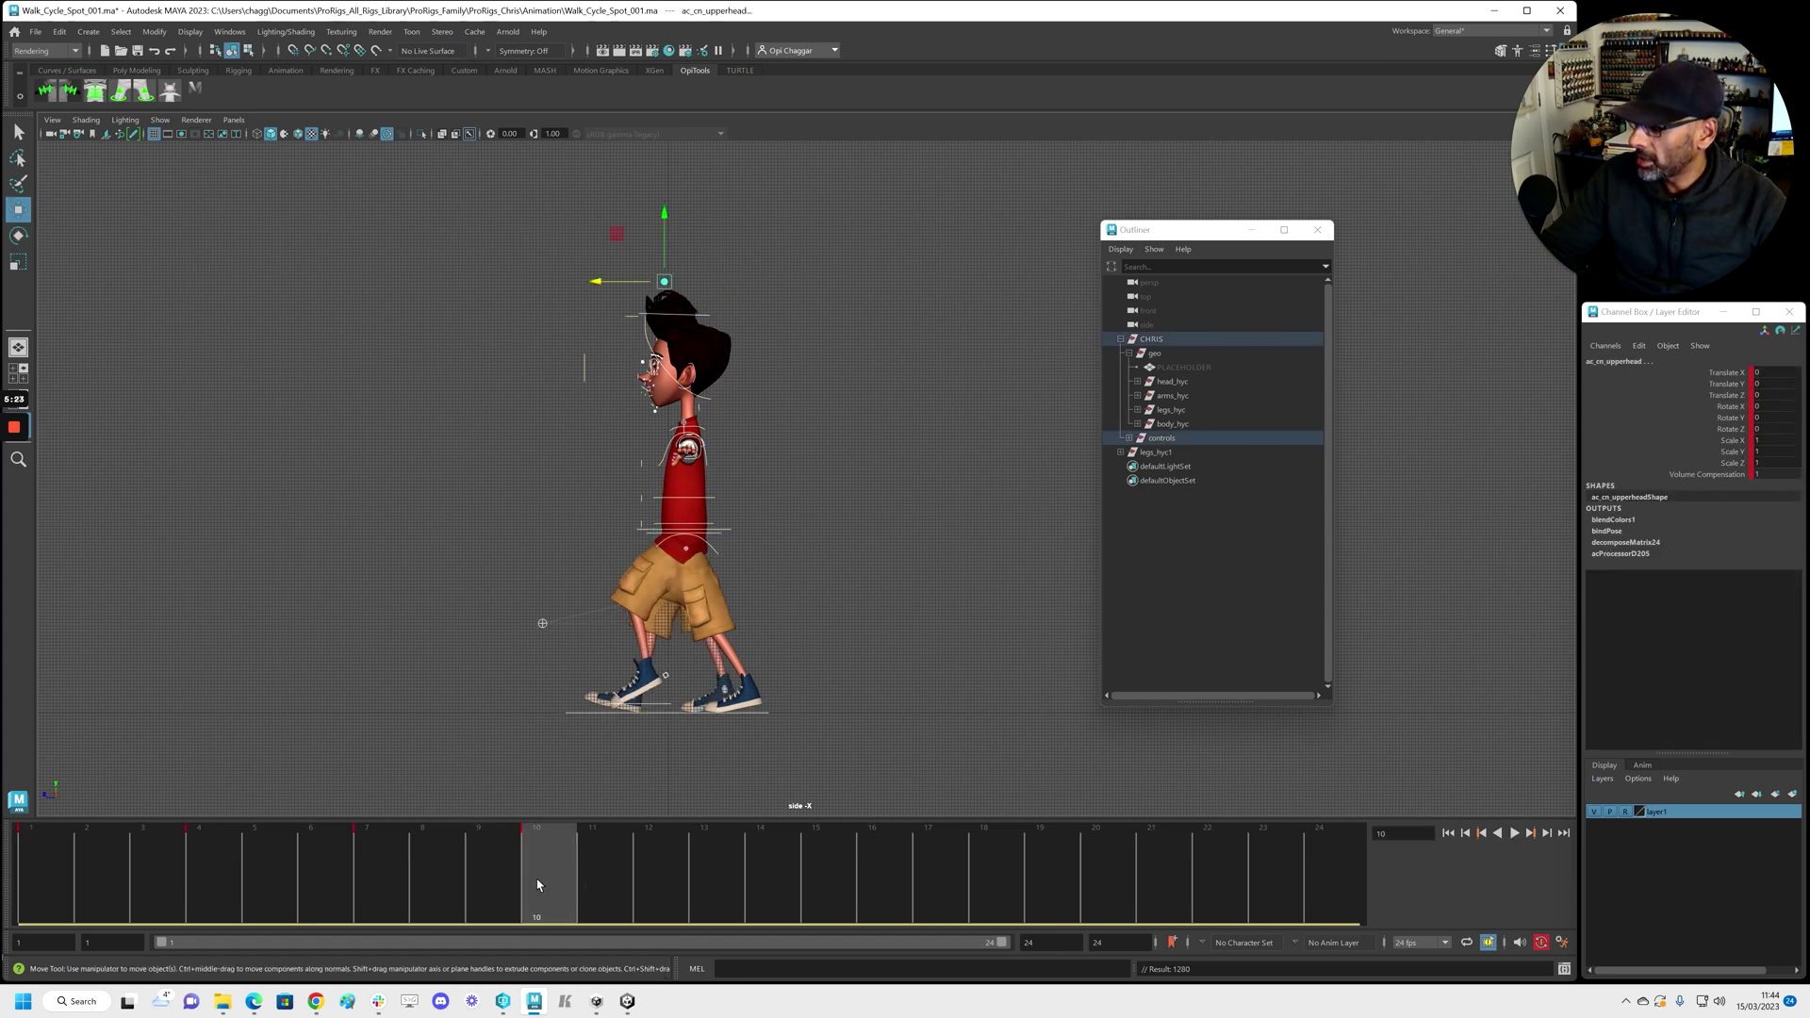
pyautogui.press('e')
pyautogui.click(32, 884)
pyautogui.moveTo(31, 883); pyautogui.dragTo(690, 897)
pyautogui.press('s')
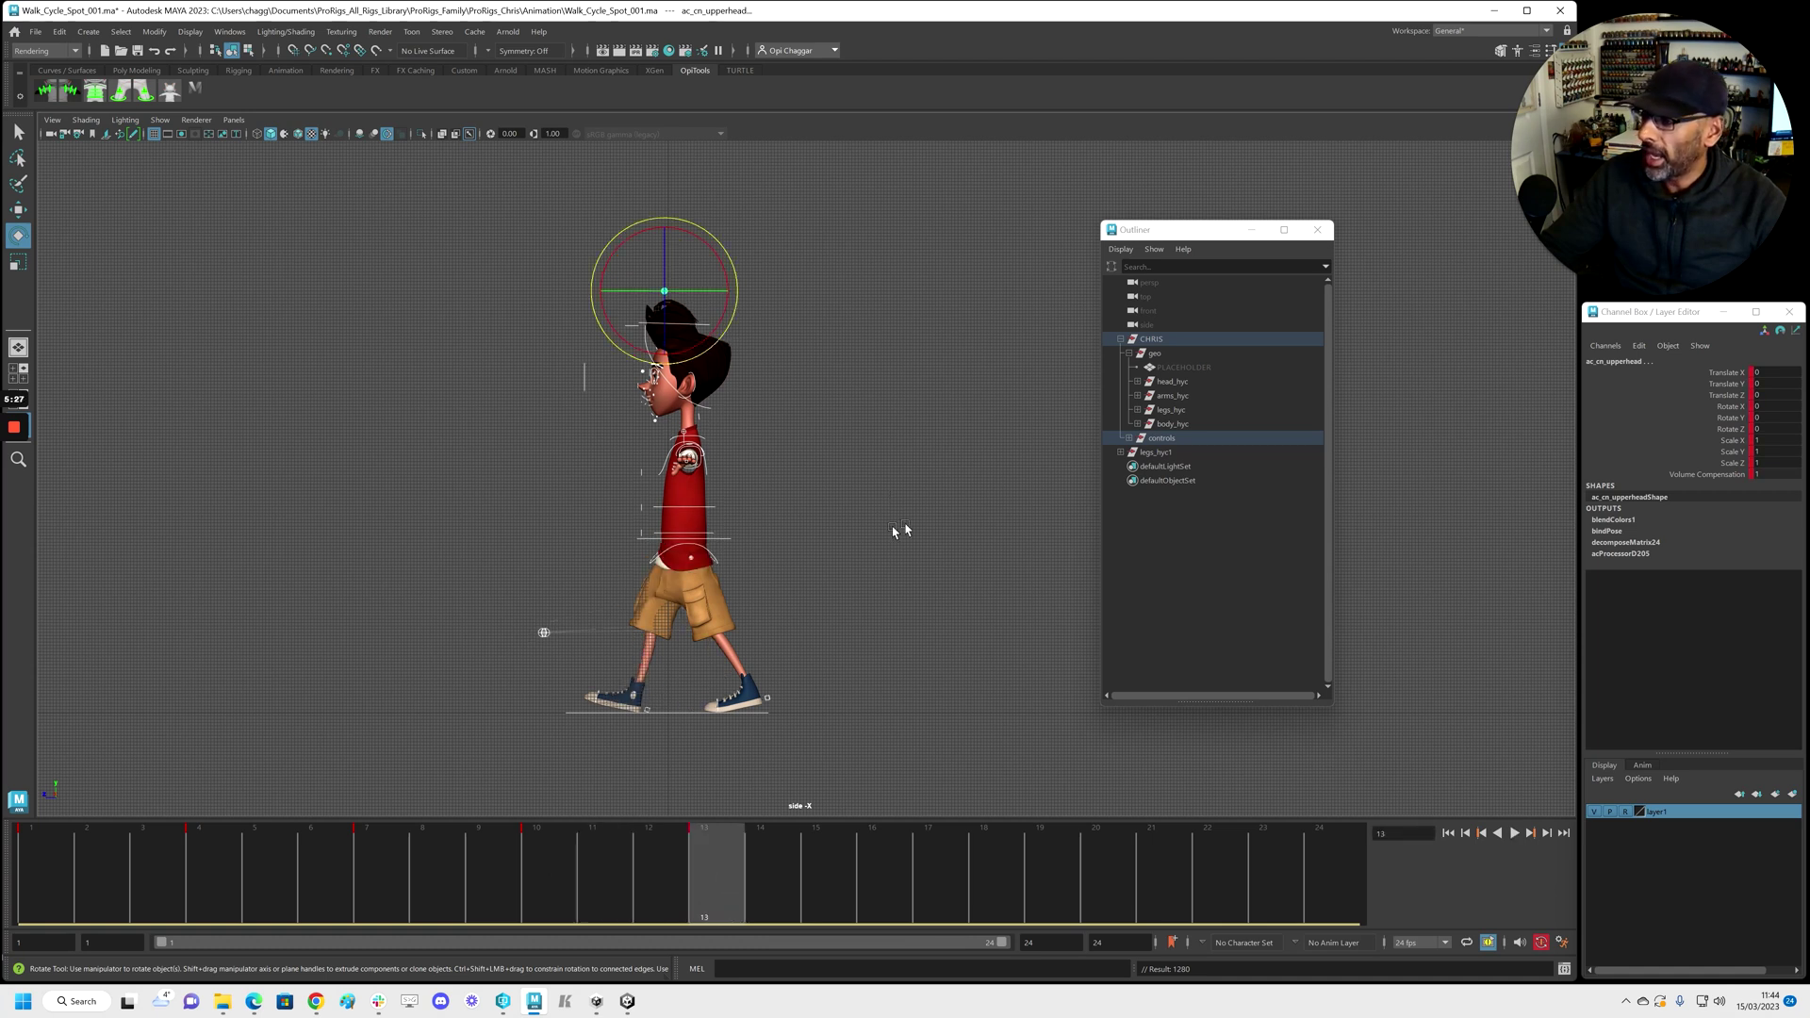
# Move the Outliner out of the way and move the left foot IK control forward to the duplicated front foot at frame 13
pyautogui.moveTo(1212, 232); pyautogui.dragTo(1809, 247)
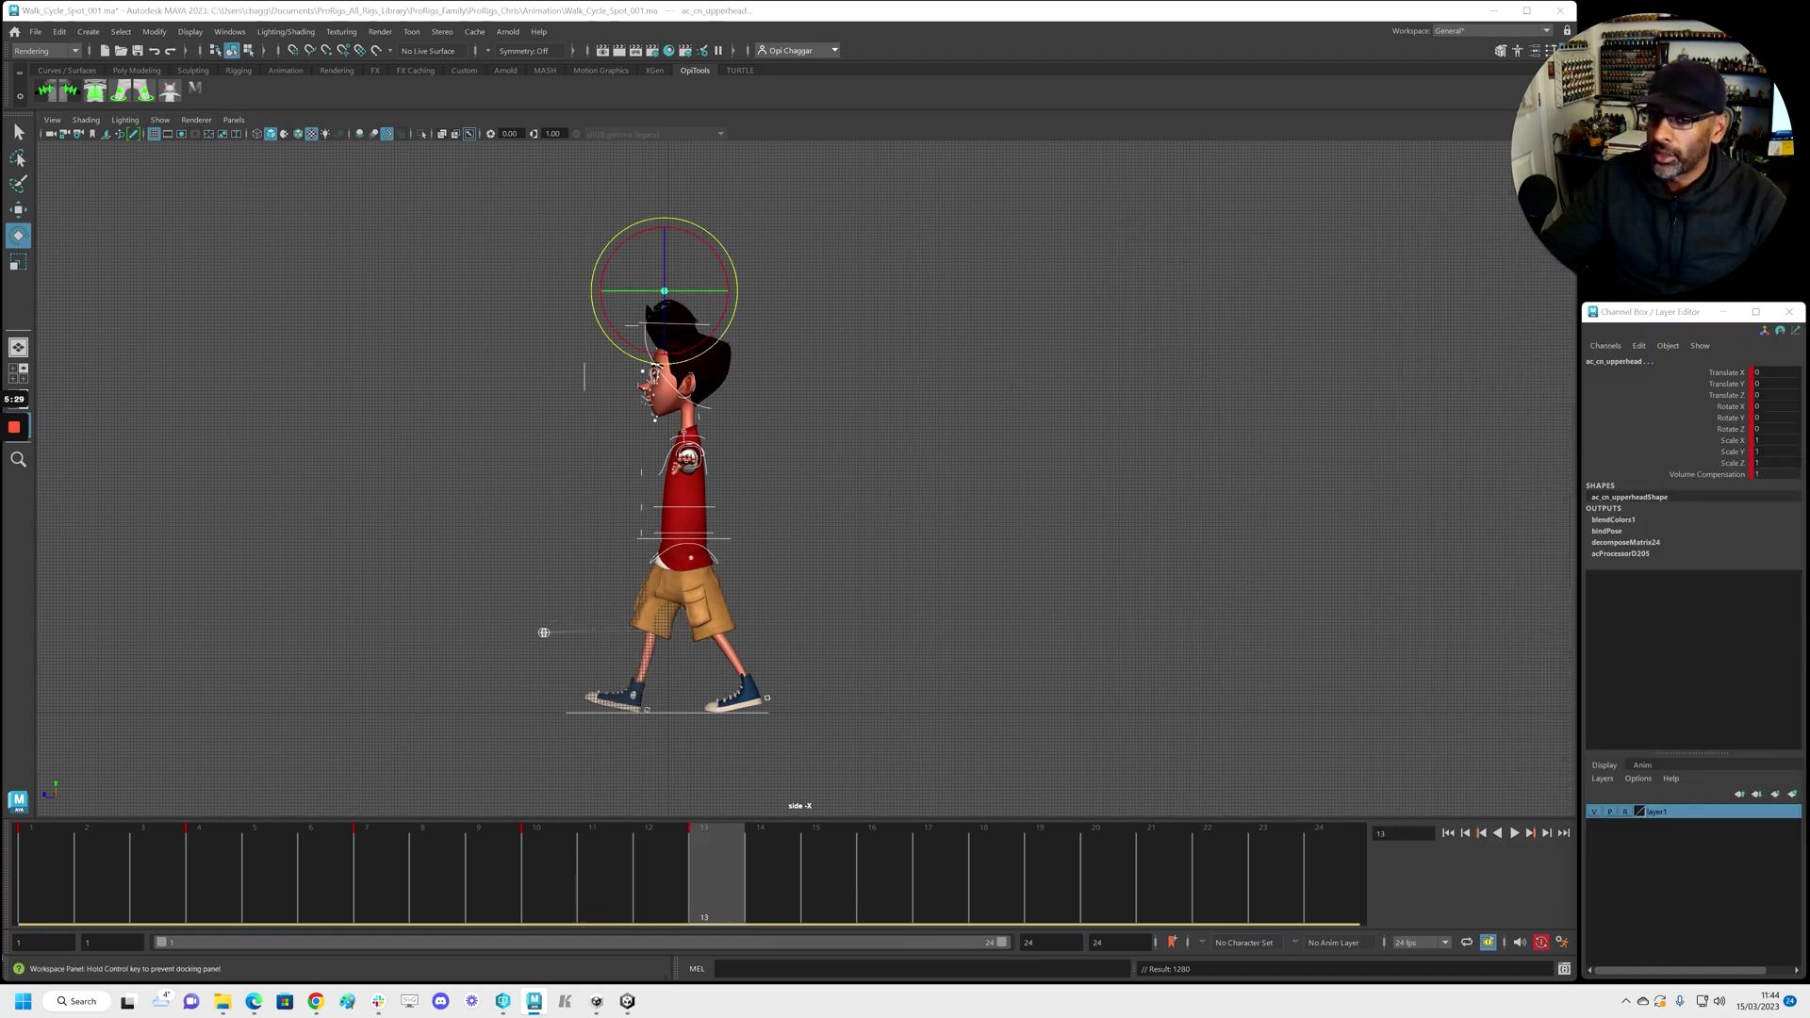
pyautogui.press('space')
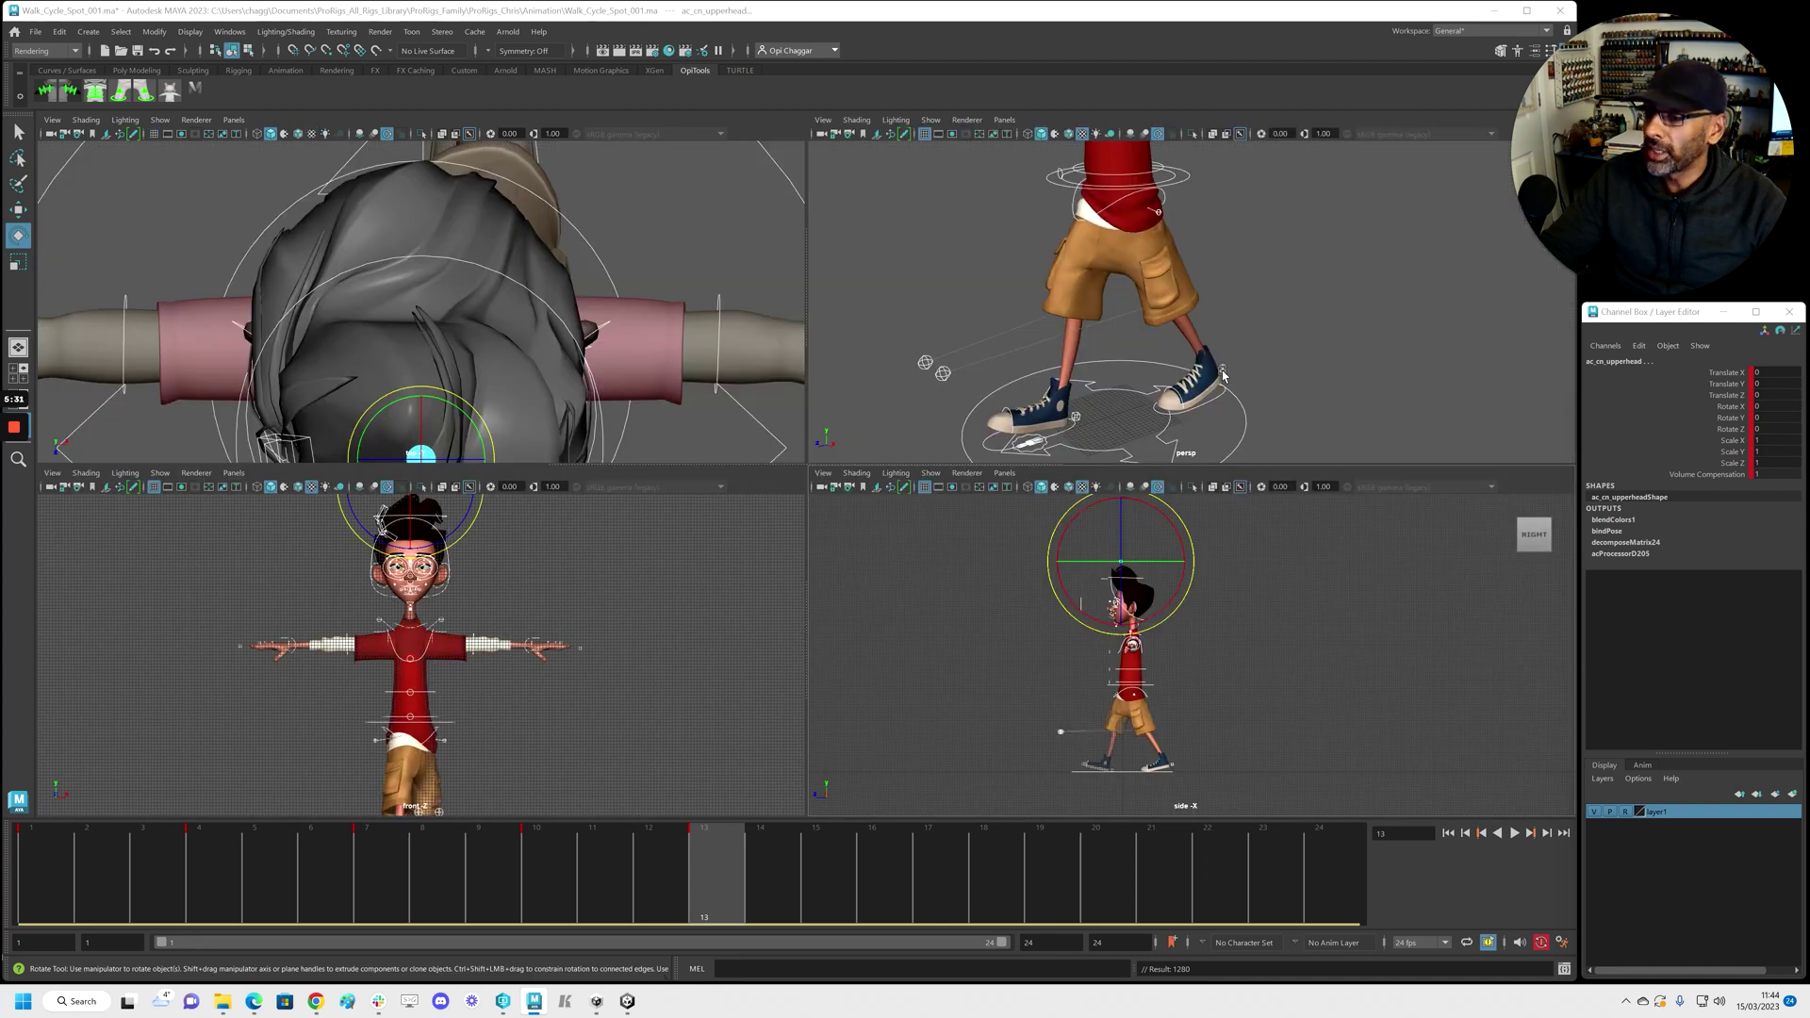
pyautogui.click(1220, 400)
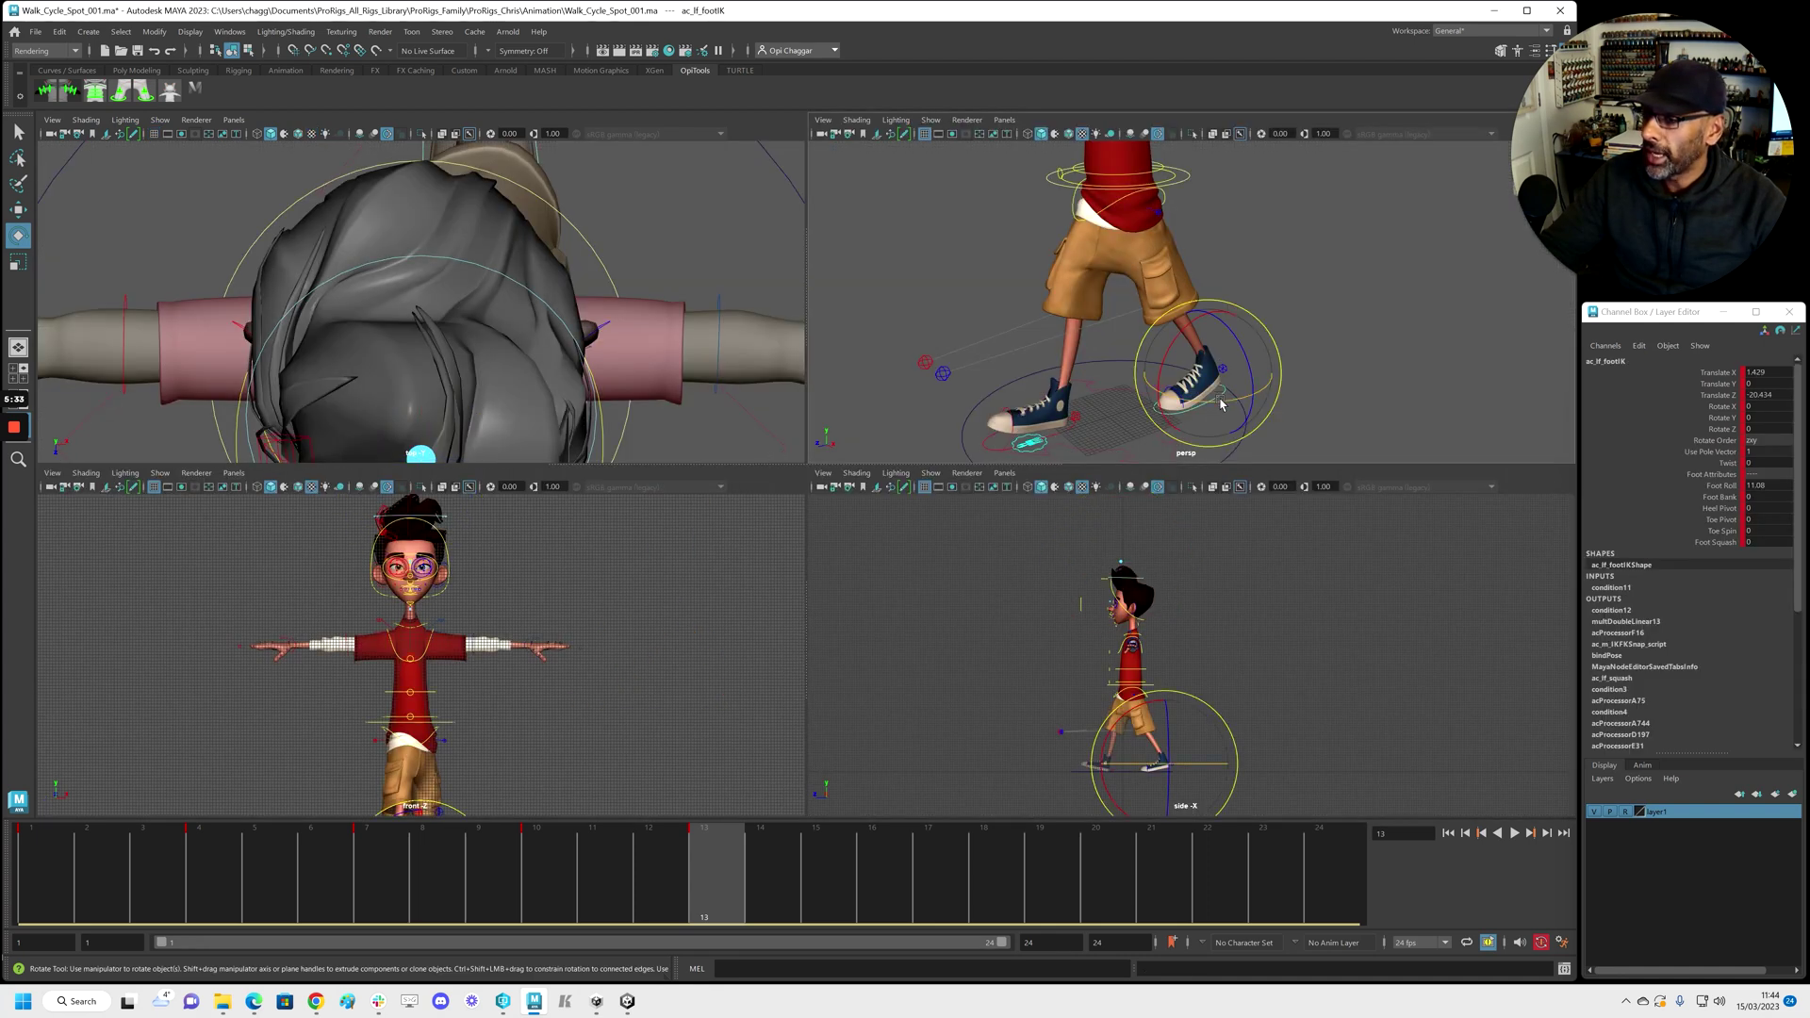
pyautogui.press('space')
pyautogui.press('w')
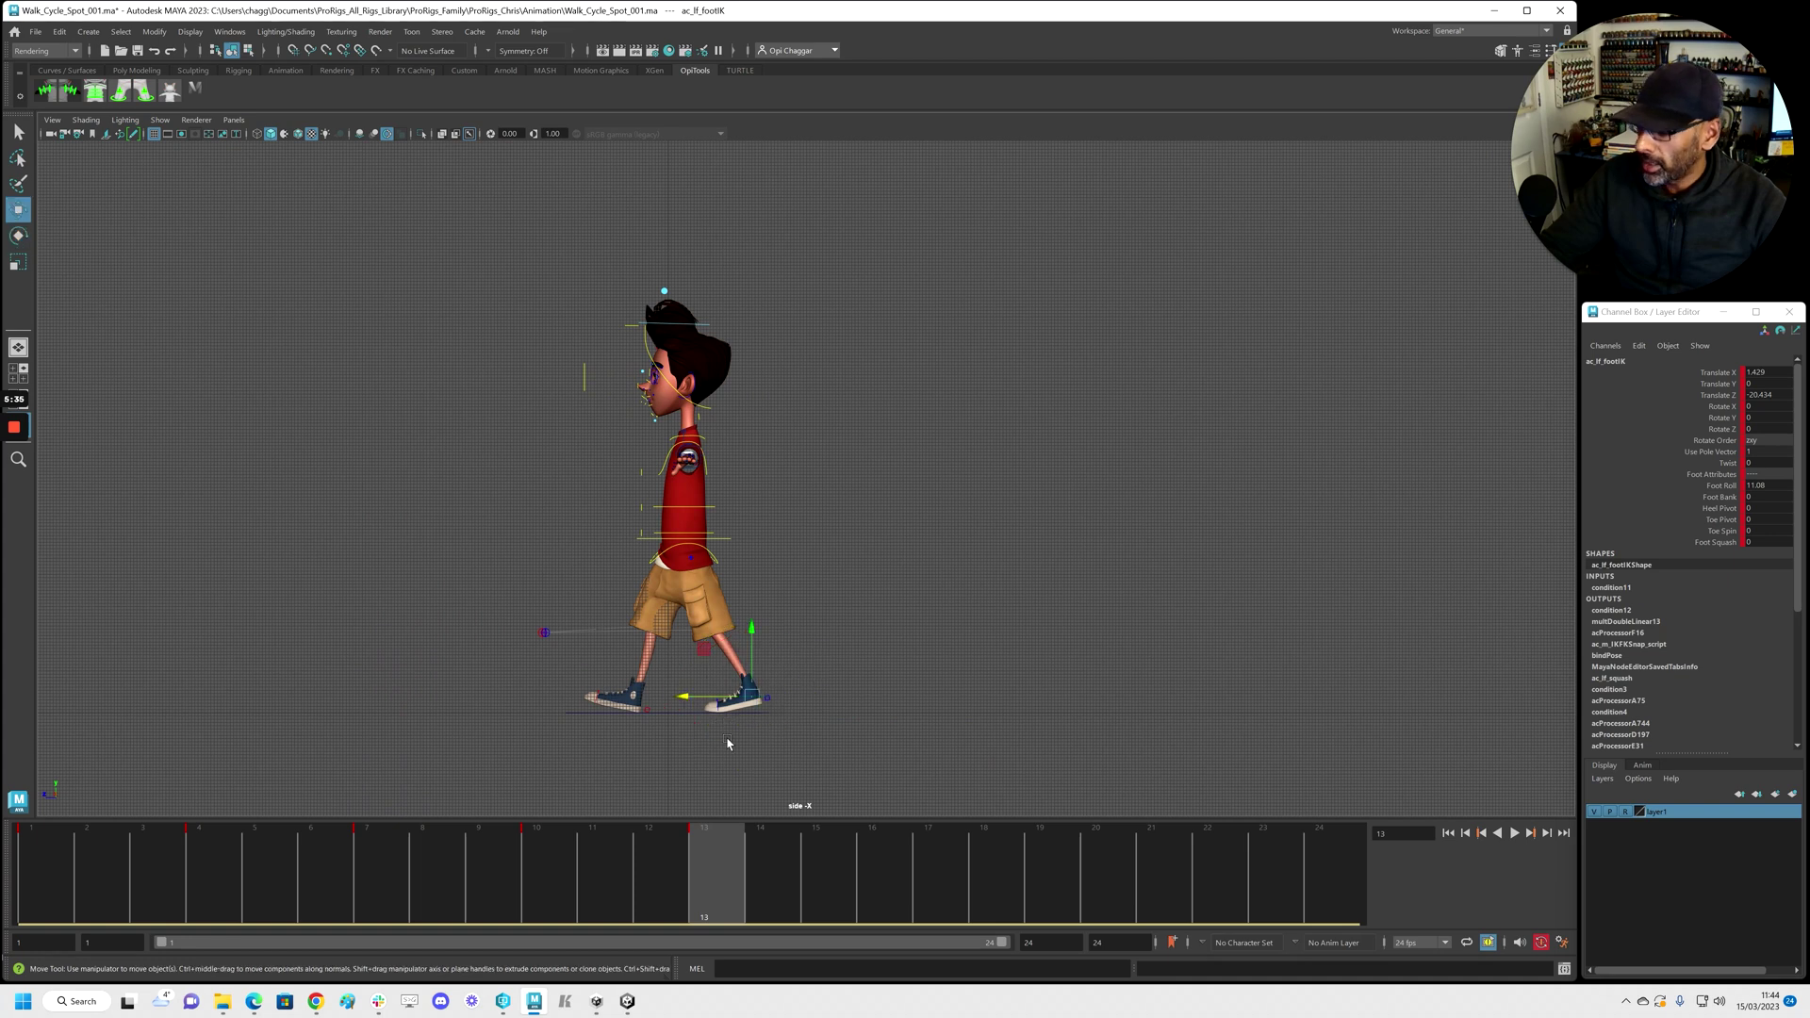
pyautogui.moveTo(683, 697); pyautogui.dragTo(565, 697)
pyautogui.keyDown('alt'); pyautogui.moveTo(575, 694); pyautogui.dragTo(833, 672, button='right'); pyautogui.keyUp('alt')
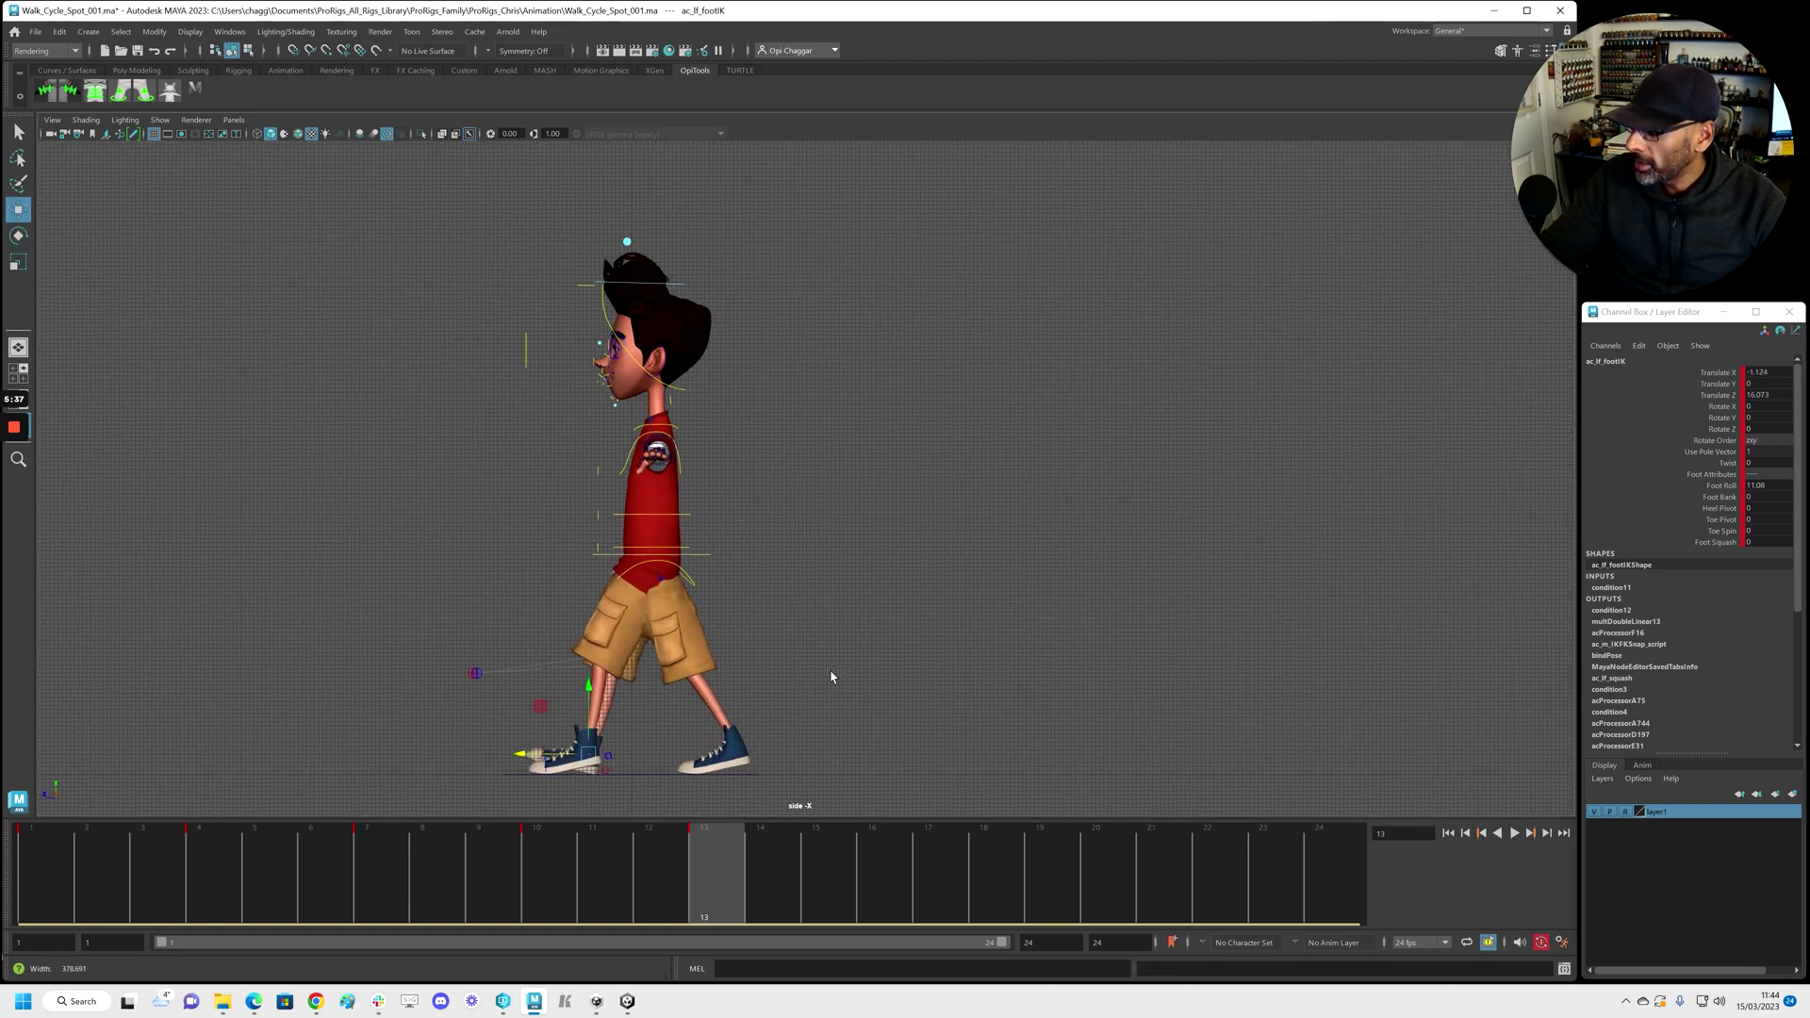
pyautogui.keyDown('alt'); pyautogui.moveTo(833, 672); pyautogui.dragTo(1093, 399, button='middle'); pyautogui.keyUp('alt')
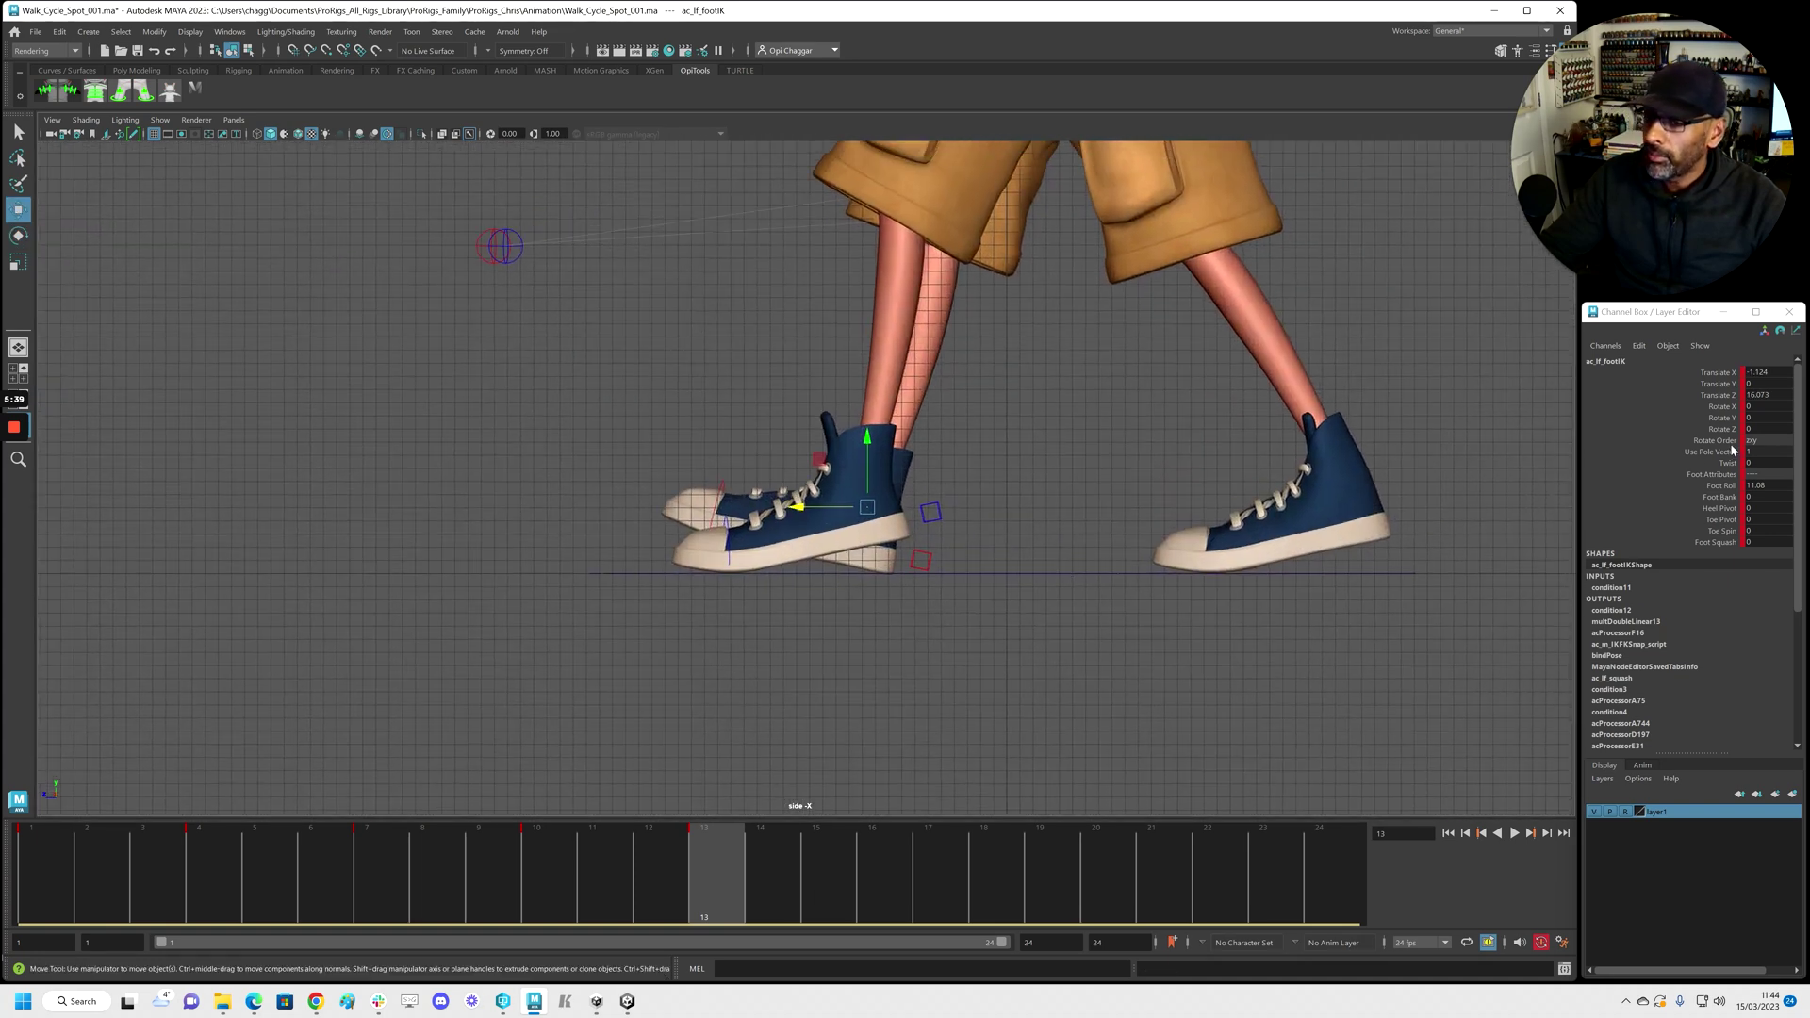
# Set the left foot's Foot Roll to about -12.9 and shift it to Translate Z about 17.4, matching the duplicated front foot
pyautogui.doubleClick(1759, 488)
pyautogui.click(1712, 486)
pyautogui.moveTo(849, 604); pyautogui.dragTo(566, 631, button='middle')
pyautogui.moveTo(733, 615); pyautogui.dragTo(1018, 593, button='middle')
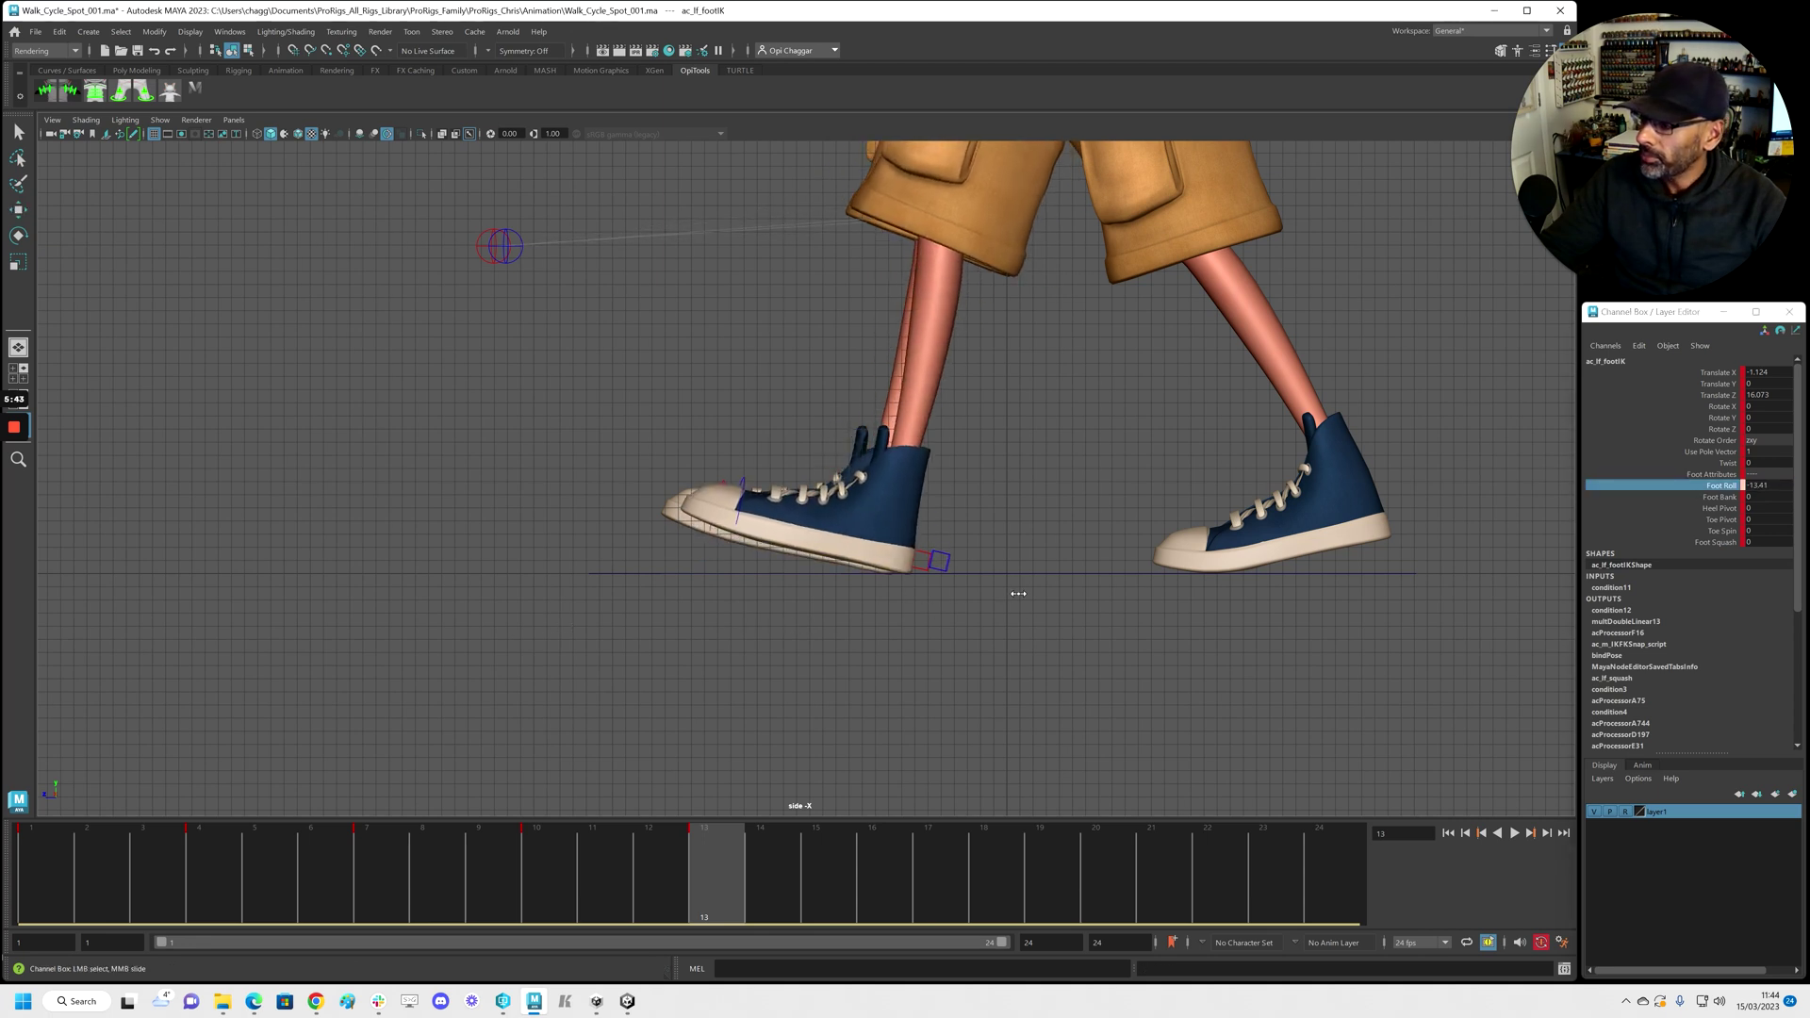
pyautogui.press('w')
pyautogui.moveTo(808, 511); pyautogui.dragTo(789, 508)
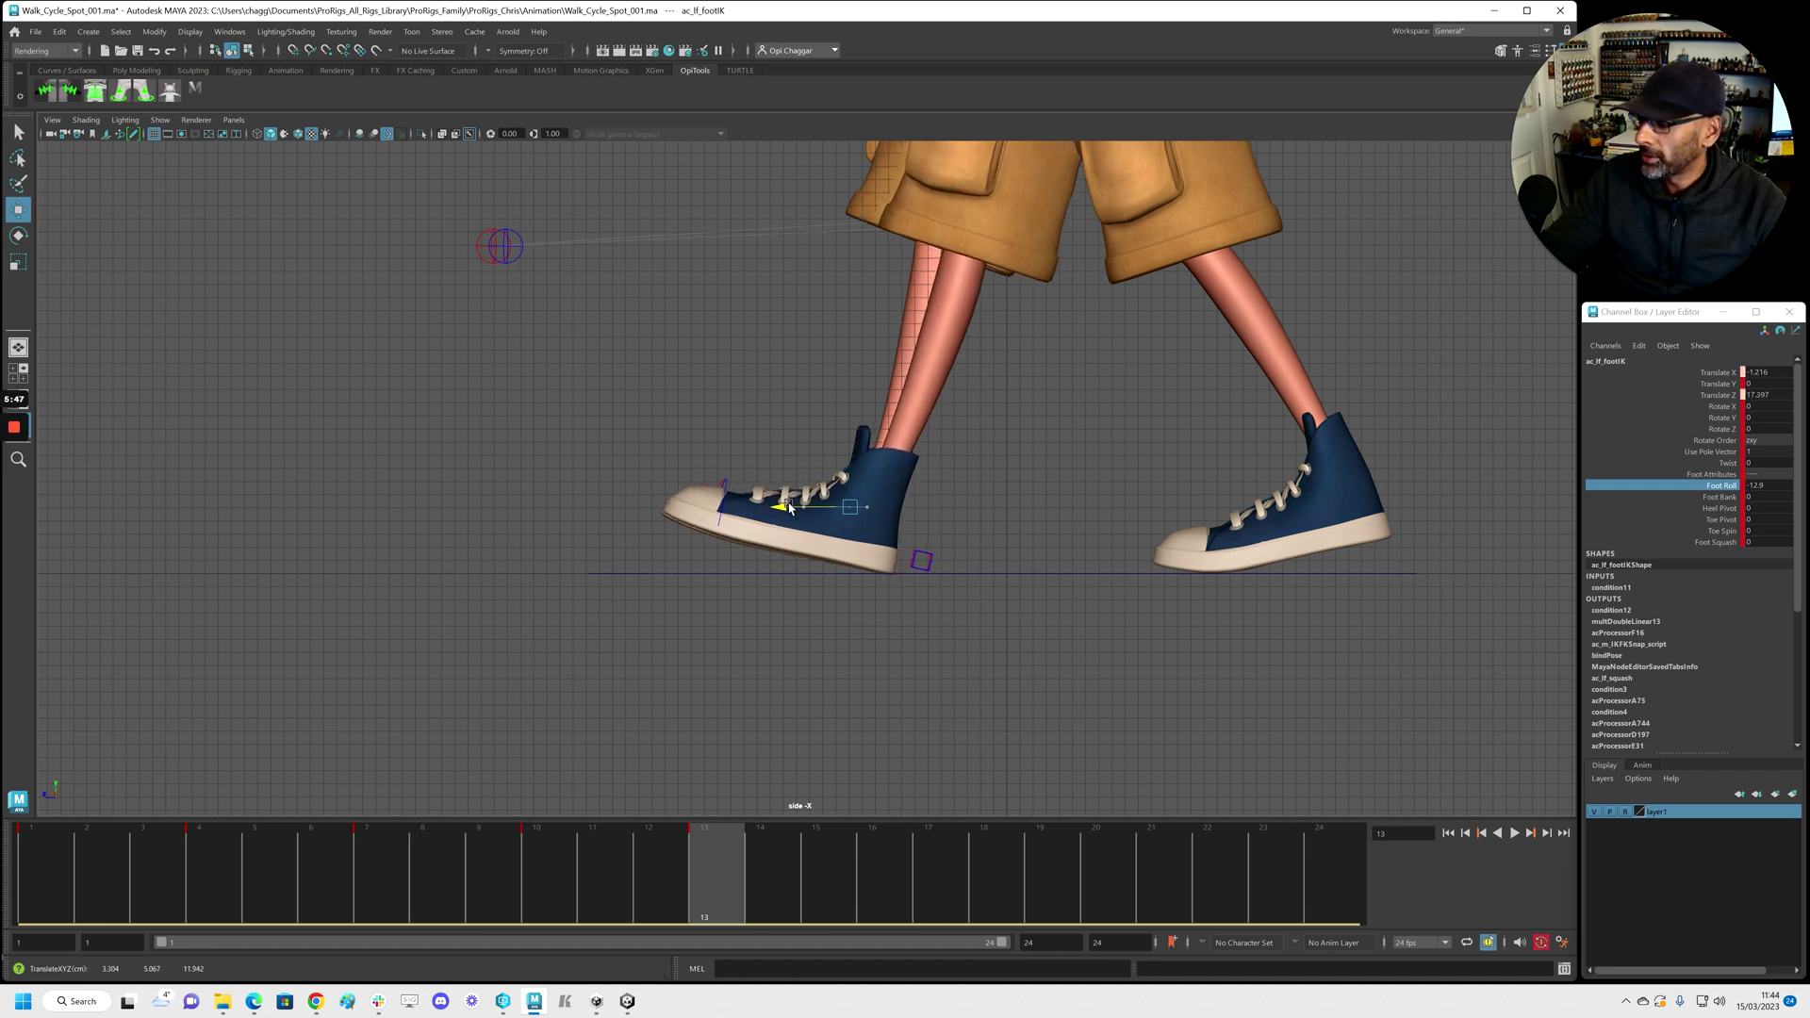
# Select the right foot IK control and move it back to the duplicated rear foot at frame 13
pyautogui.keyDown('alt'); pyautogui.moveTo(941, 471); pyautogui.dragTo(921, 396, button='right'); pyautogui.keyUp('alt')
pyautogui.keyDown('alt'); pyautogui.moveTo(922, 396); pyautogui.dragTo(762, 615, button='middle'); pyautogui.keyUp('alt')
pyautogui.keyDown('alt'); pyautogui.moveTo(1035, 453); pyautogui.dragTo(929, 438, button='right'); pyautogui.keyUp('alt')
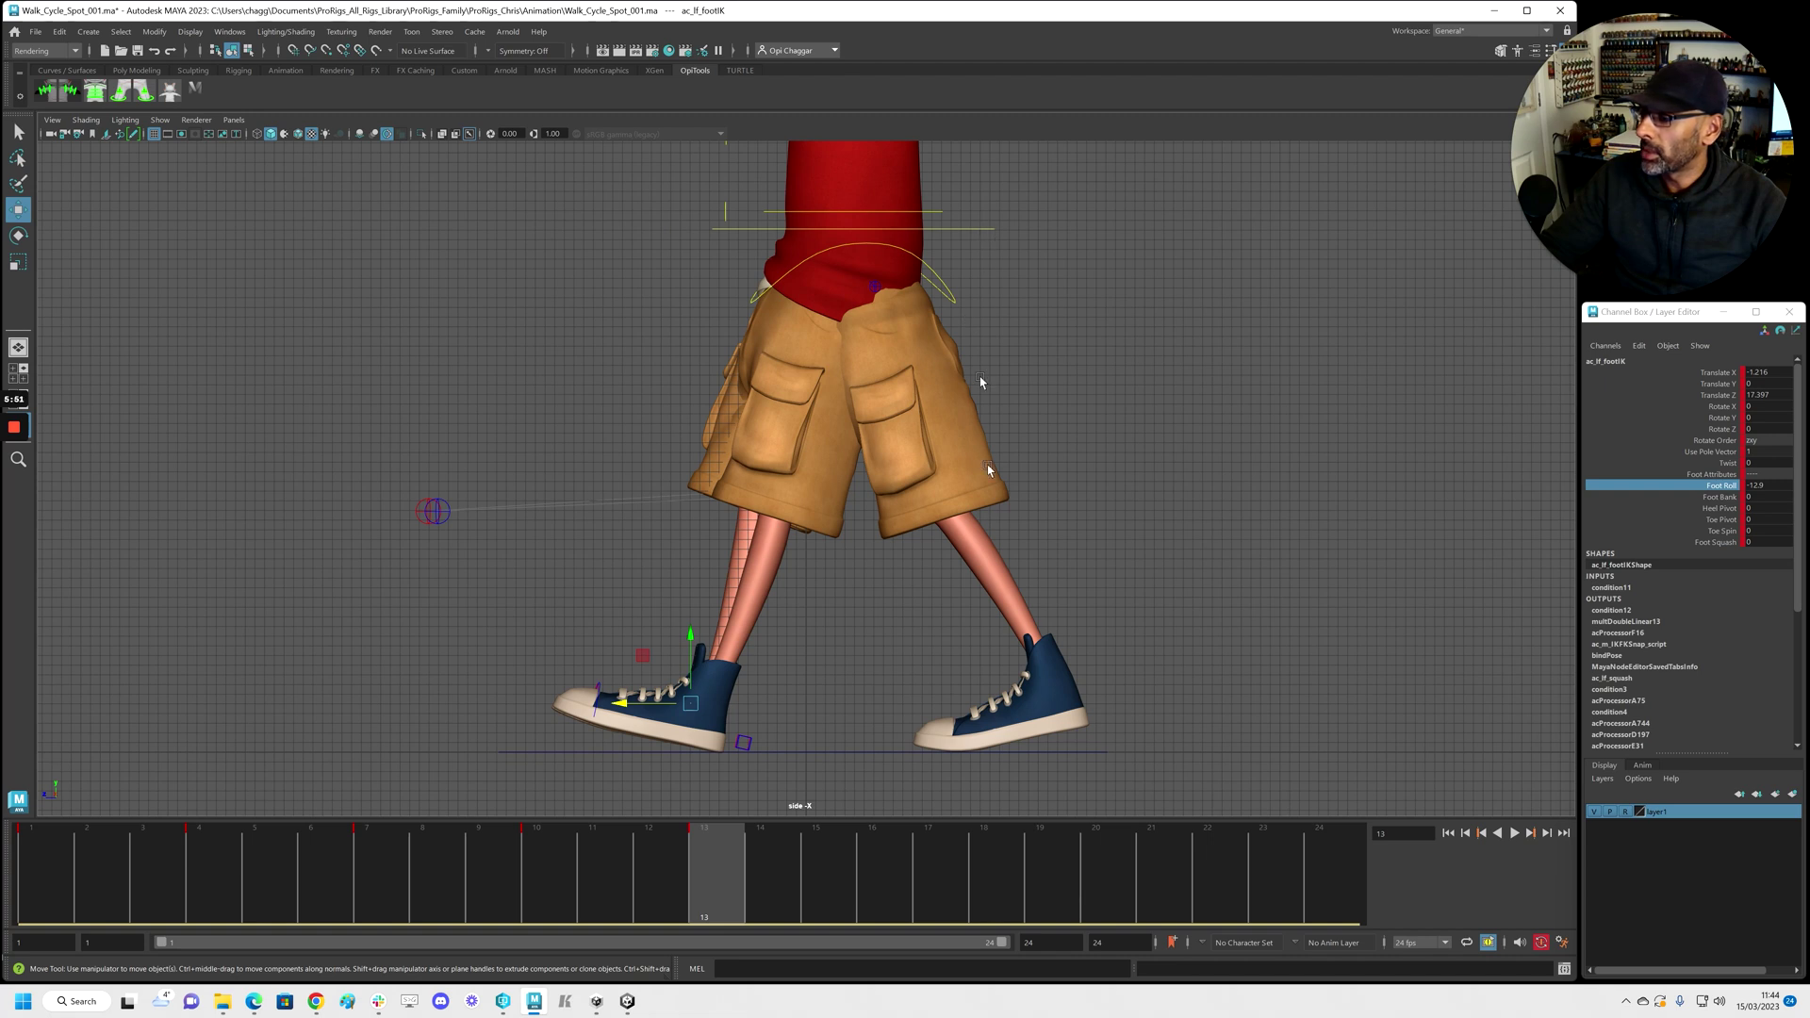
pyautogui.press('space')
pyautogui.press('space')
pyautogui.keyDown('alt'); pyautogui.moveTo(651, 707); pyautogui.dragTo(627, 719); pyautogui.keyUp('alt')
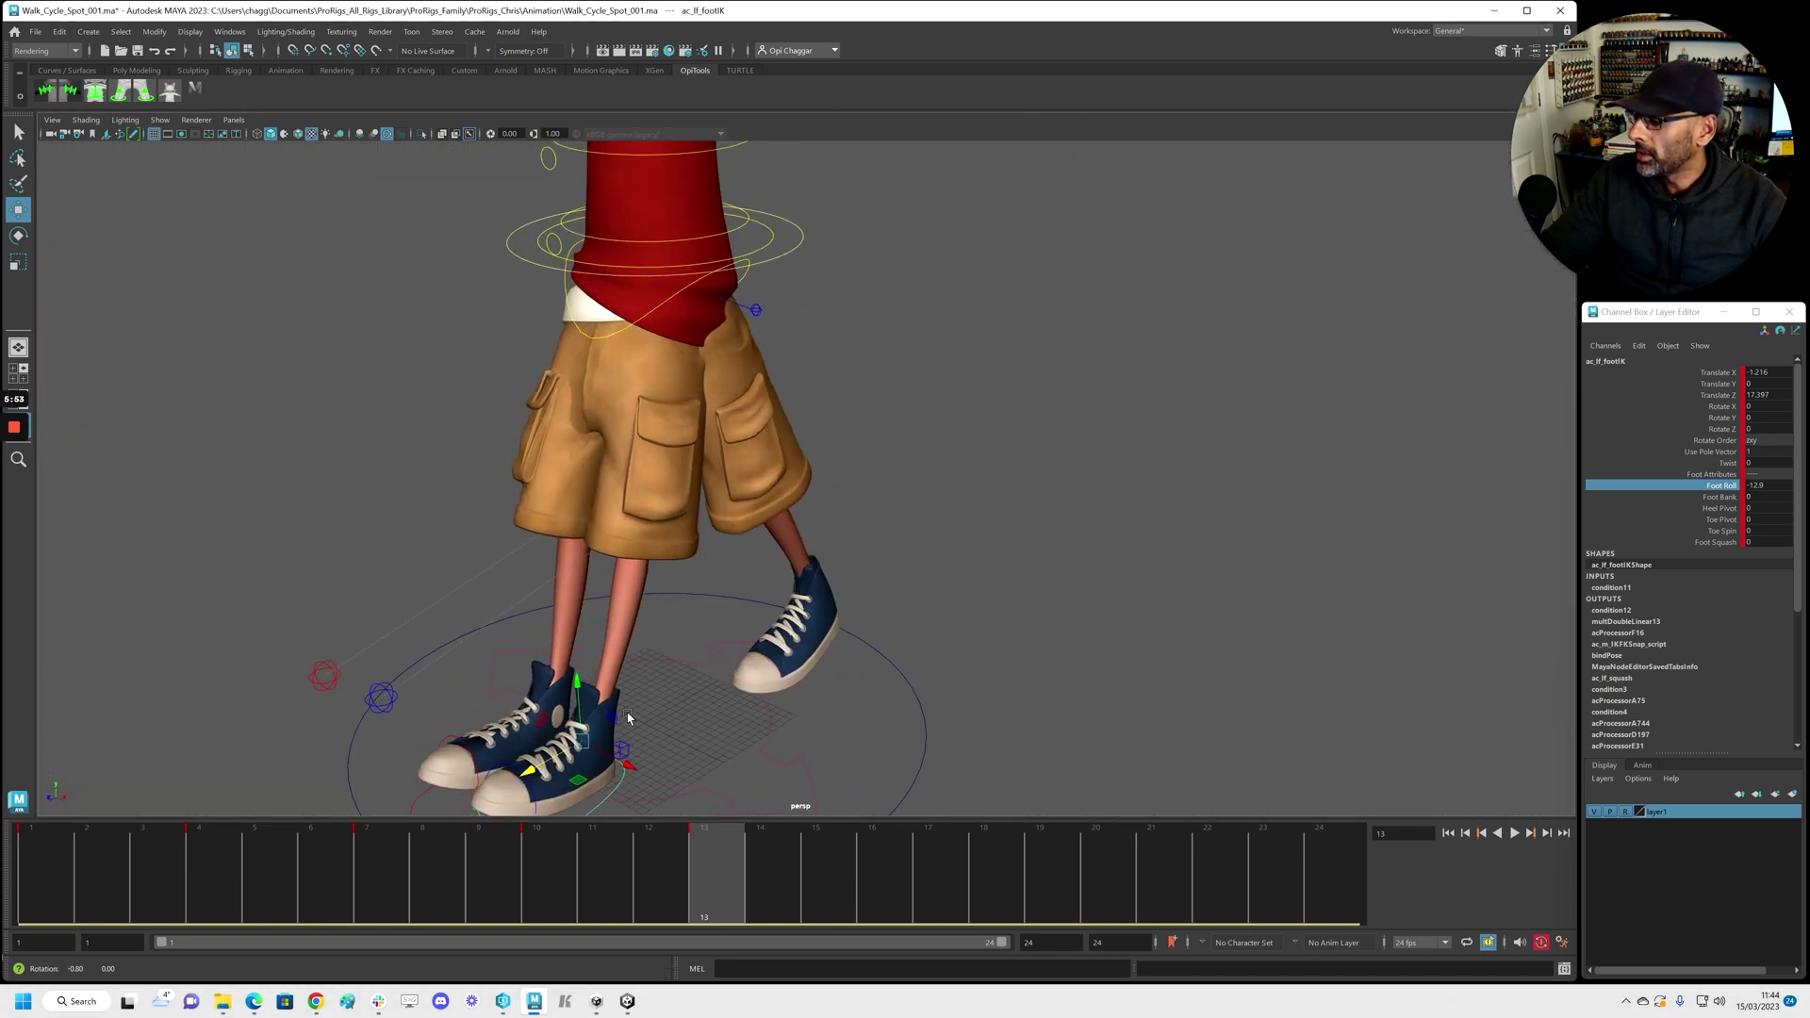
pyautogui.keyDown('alt'); pyautogui.moveTo(449, 766); pyautogui.dragTo(457, 691, button='middle'); pyautogui.keyUp('alt')
pyautogui.click(453, 690)
pyautogui.click(457, 689)
pyautogui.press('space')
pyautogui.press('space')
pyautogui.moveTo(601, 714); pyautogui.dragTo(949, 714)
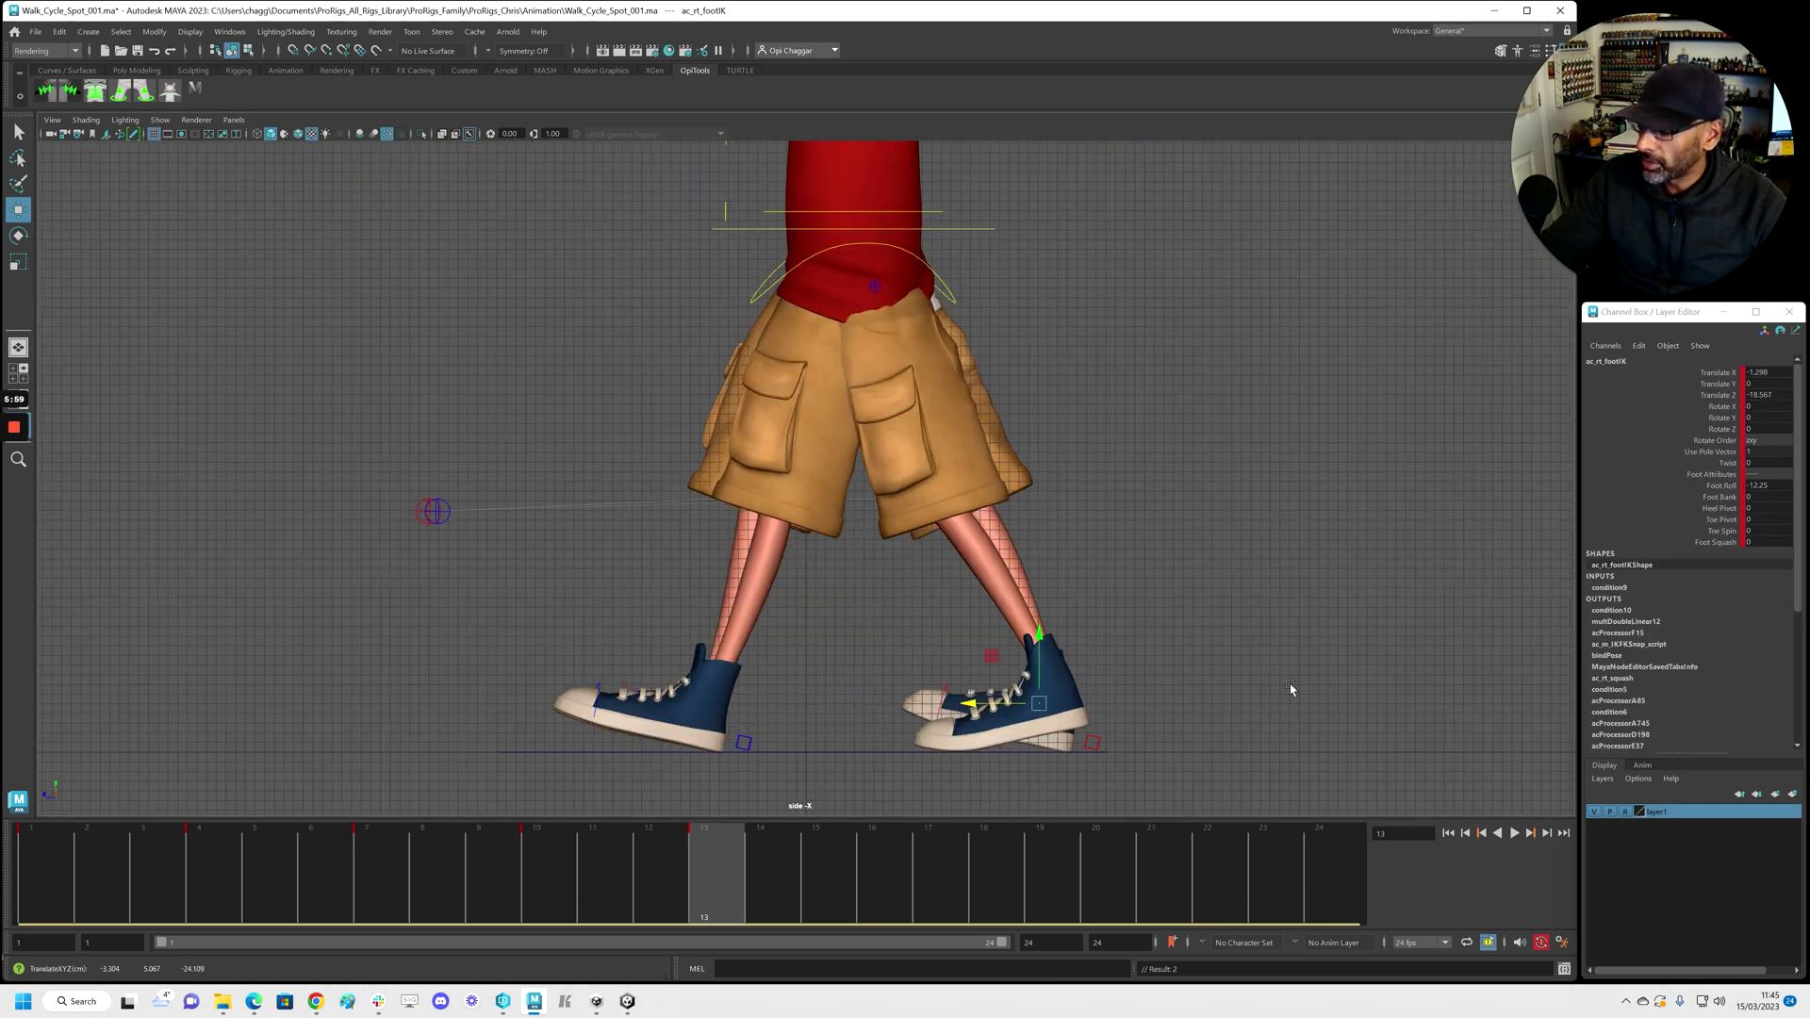
# Set the right foot's Foot Roll to 12.52 and shift it to Translate Z about -20.27, matching the duplicated rear foot
pyautogui.click(1722, 486)
pyautogui.moveTo(1163, 650); pyautogui.dragTo(1102, 694, button='middle')
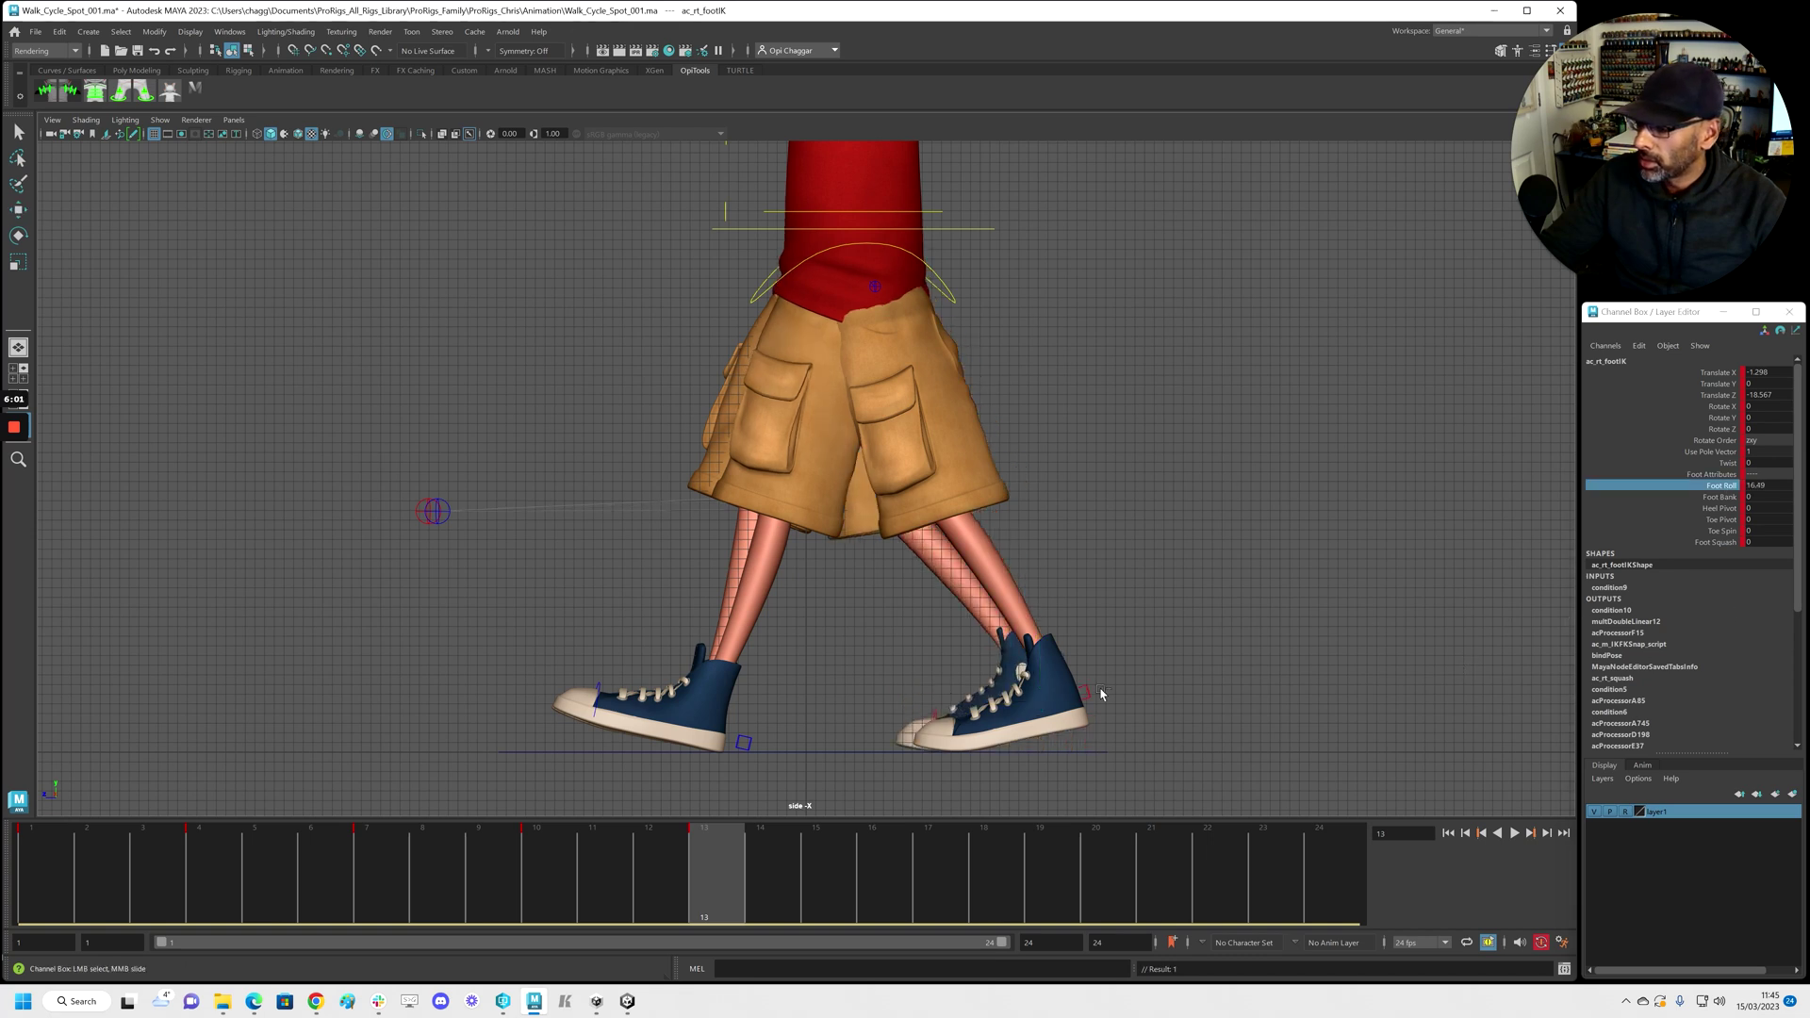
pyautogui.moveTo(975, 714); pyautogui.dragTo(1044, 762, button='middle')
pyautogui.press('w')
pyautogui.moveTo(973, 706); pyautogui.dragTo(994, 706)
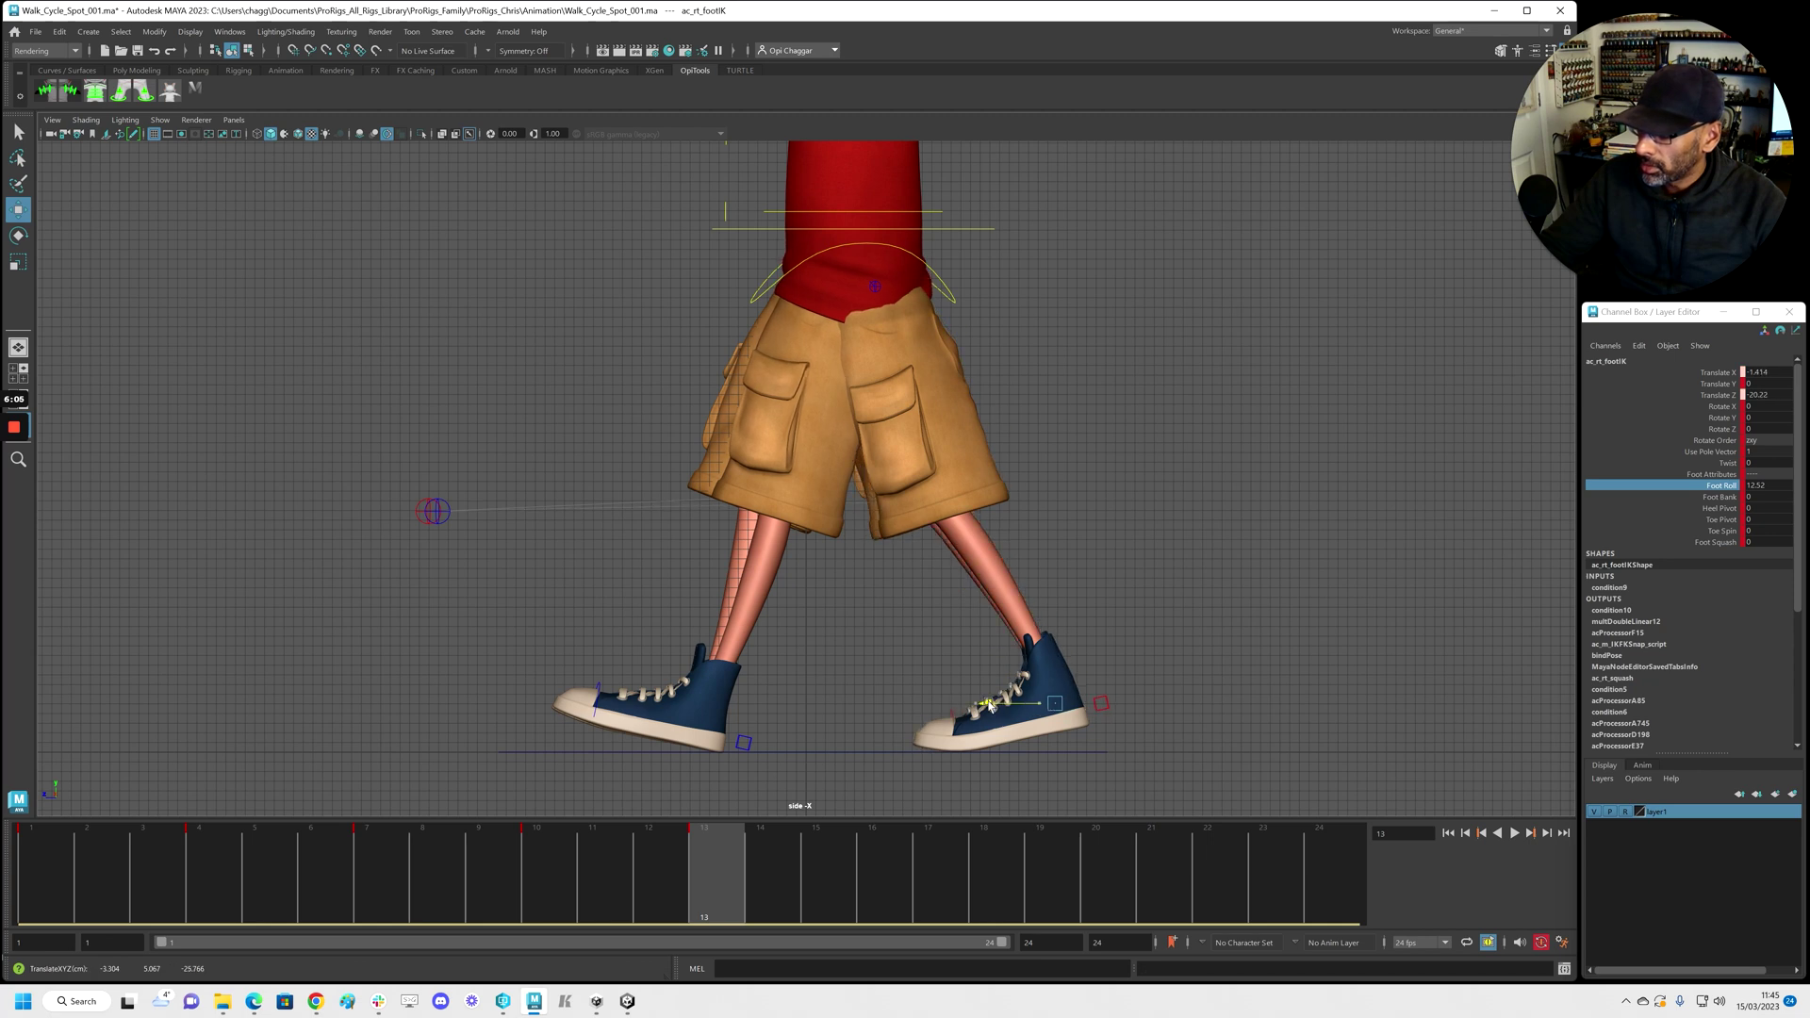
# Check the root control's height against the duplicated legs at frame 13, then remove the duplicated legs_hyc1 group from the scene
pyautogui.press('space')
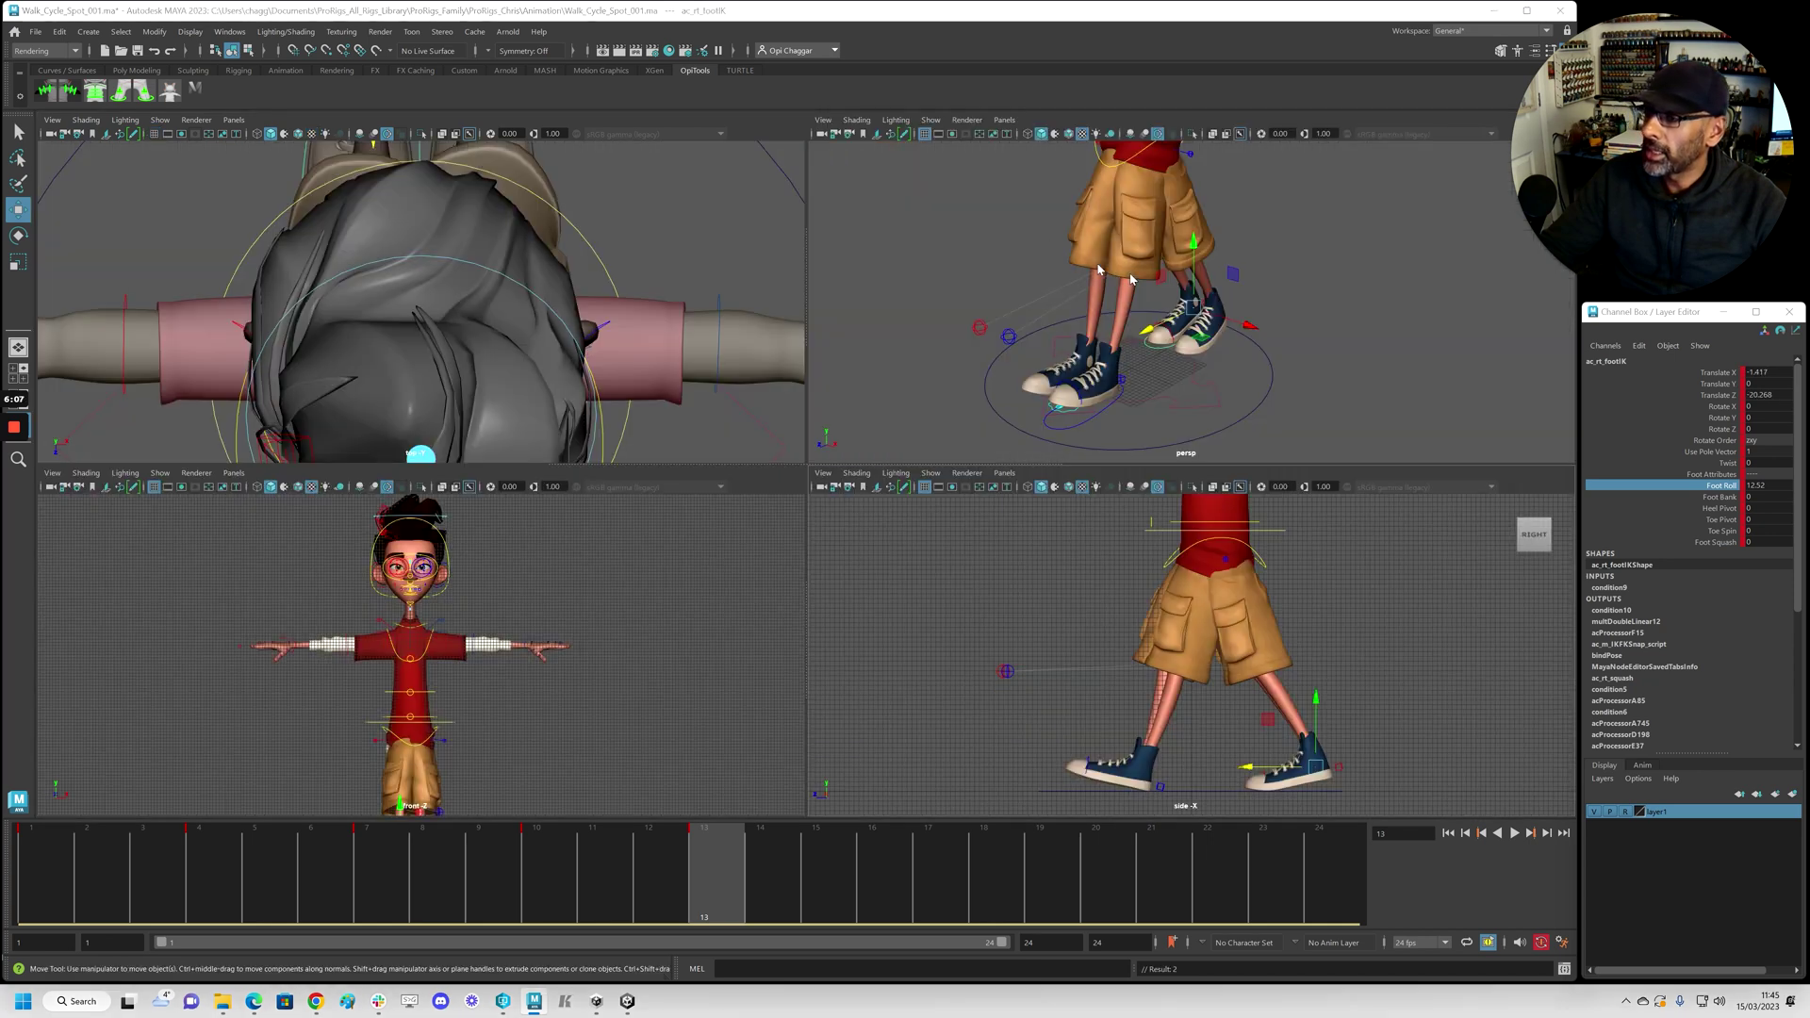
pyautogui.press('space')
pyautogui.click(849, 321)
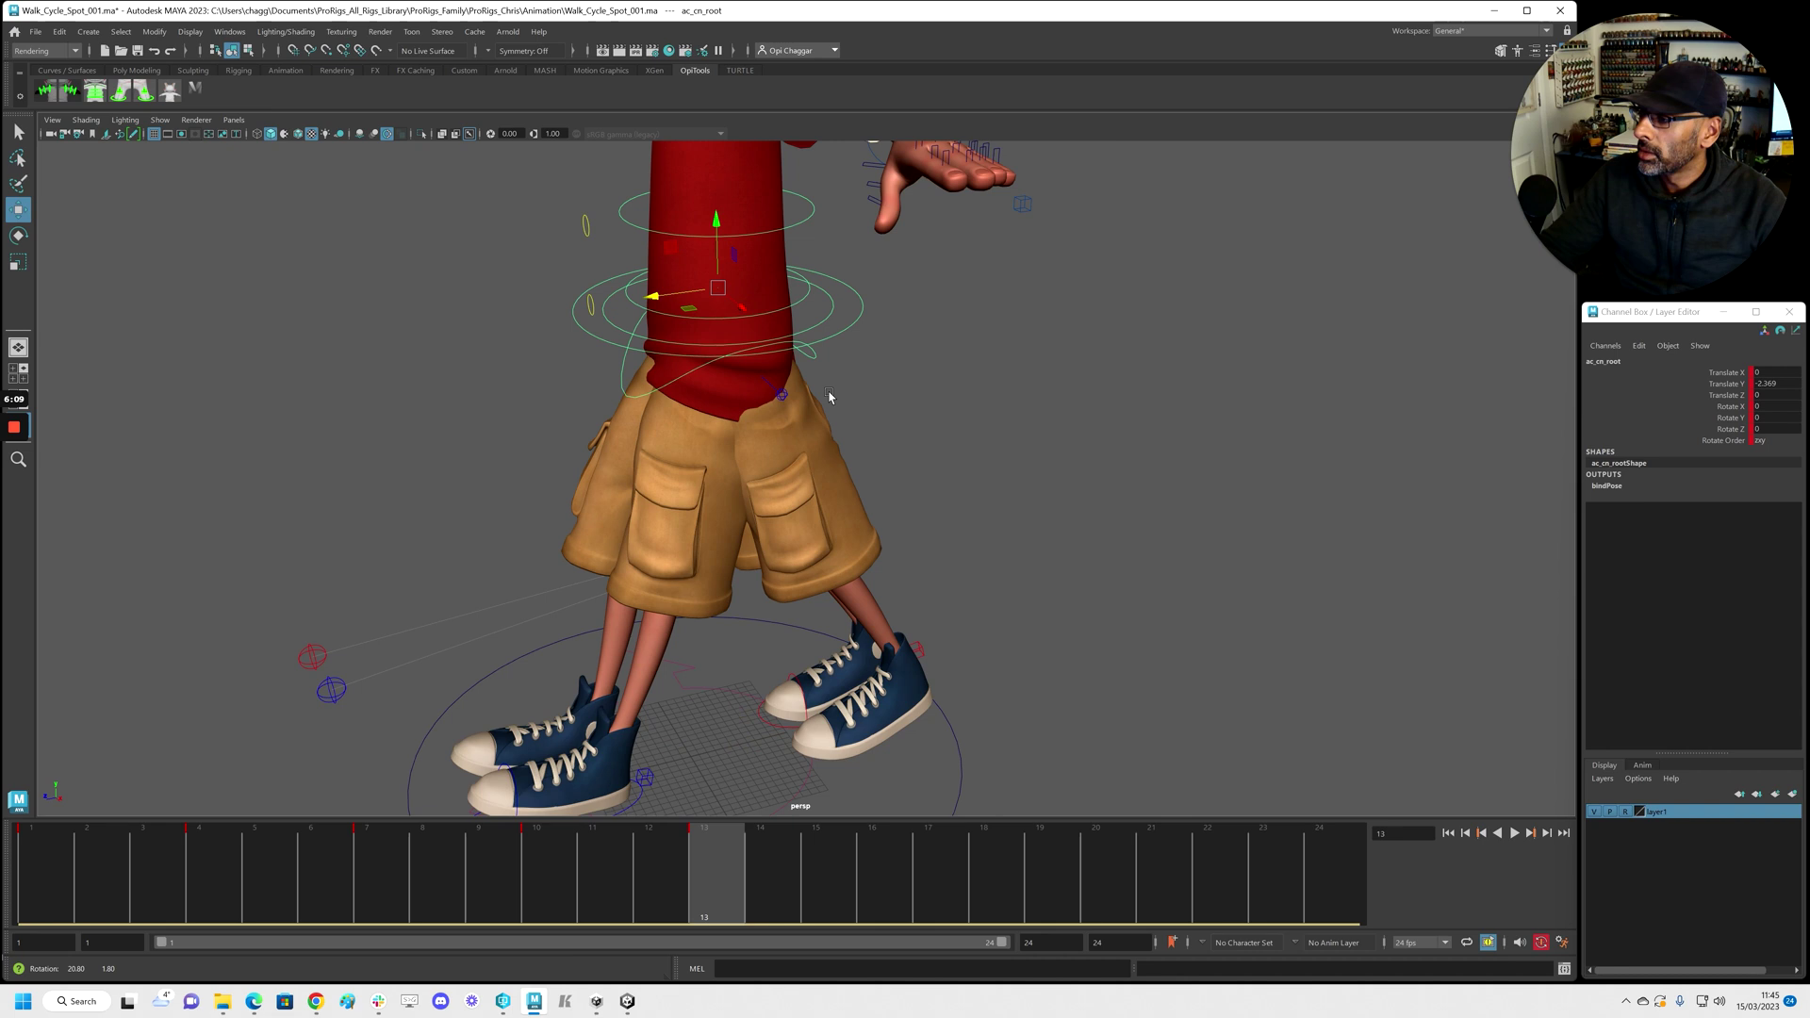
pyautogui.press('space')
pyautogui.press('space')
pyautogui.moveTo(857, 204); pyautogui.dragTo(860, 202)
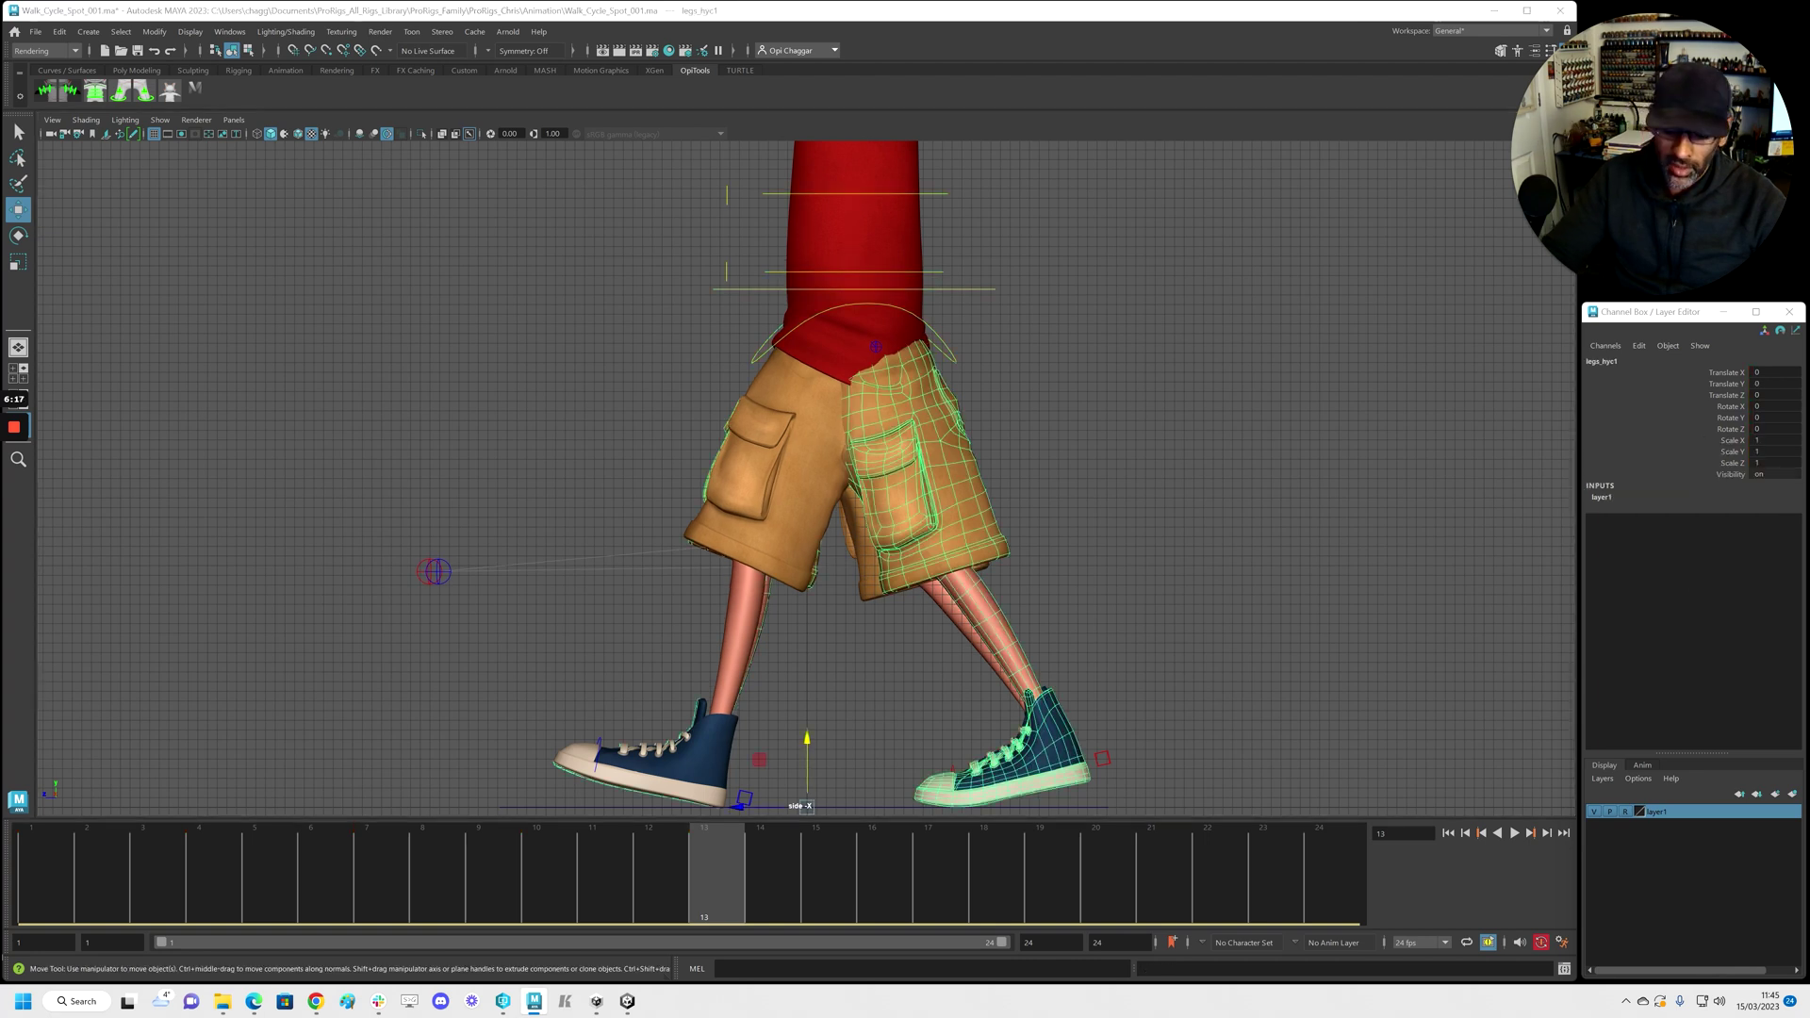
pyautogui.click(1158, 747)
pyautogui.keyDown('alt'); pyautogui.moveTo(1213, 604); pyautogui.dragTo(196, 587, button='right'); pyautogui.keyUp('alt')
# Select all the rig controls, key the opposite contact pose at frame 13, and play back the walk
pyautogui.moveTo(640, 923); pyautogui.dragTo(929, 891)
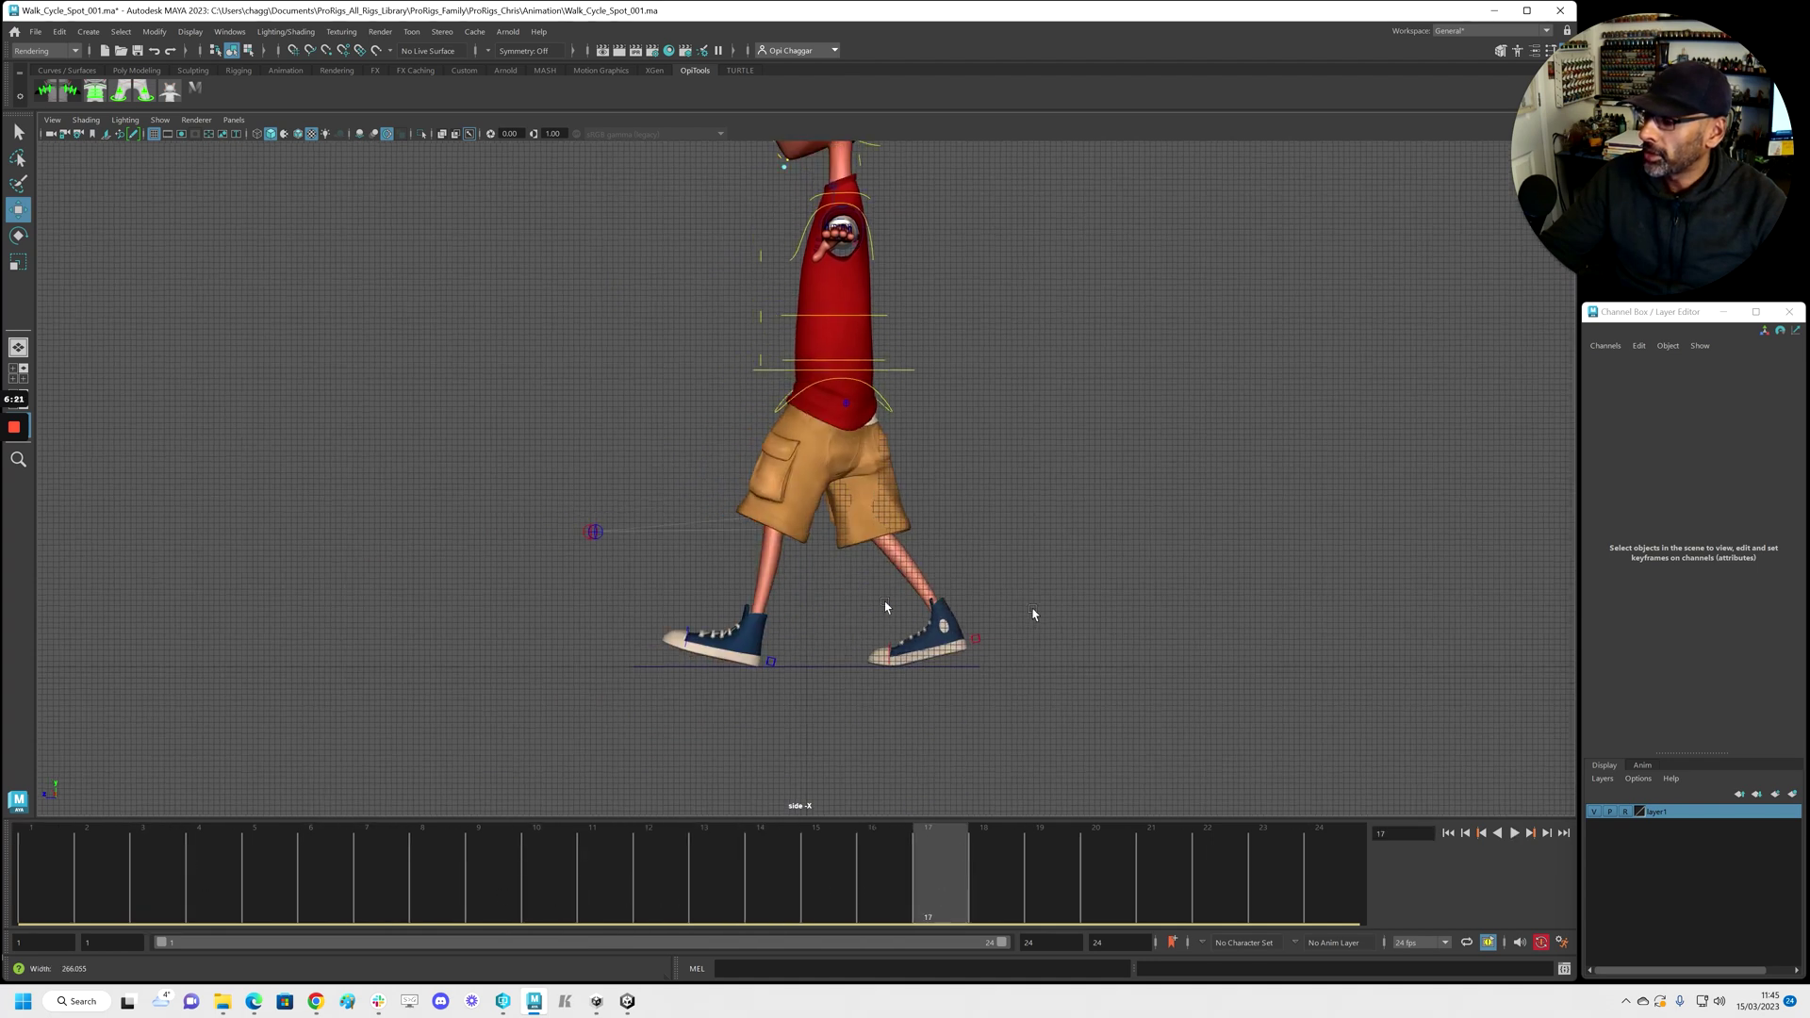
pyautogui.keyDown('alt'); pyautogui.moveTo(885, 608); pyautogui.dragTo(660, 604, button='right'); pyautogui.keyUp('alt')
pyautogui.keyDown('alt'); pyautogui.moveTo(809, 441); pyautogui.dragTo(851, 627, button='middle'); pyautogui.keyUp('alt')
pyautogui.moveTo(778, 471); pyautogui.dragTo(1157, 809)
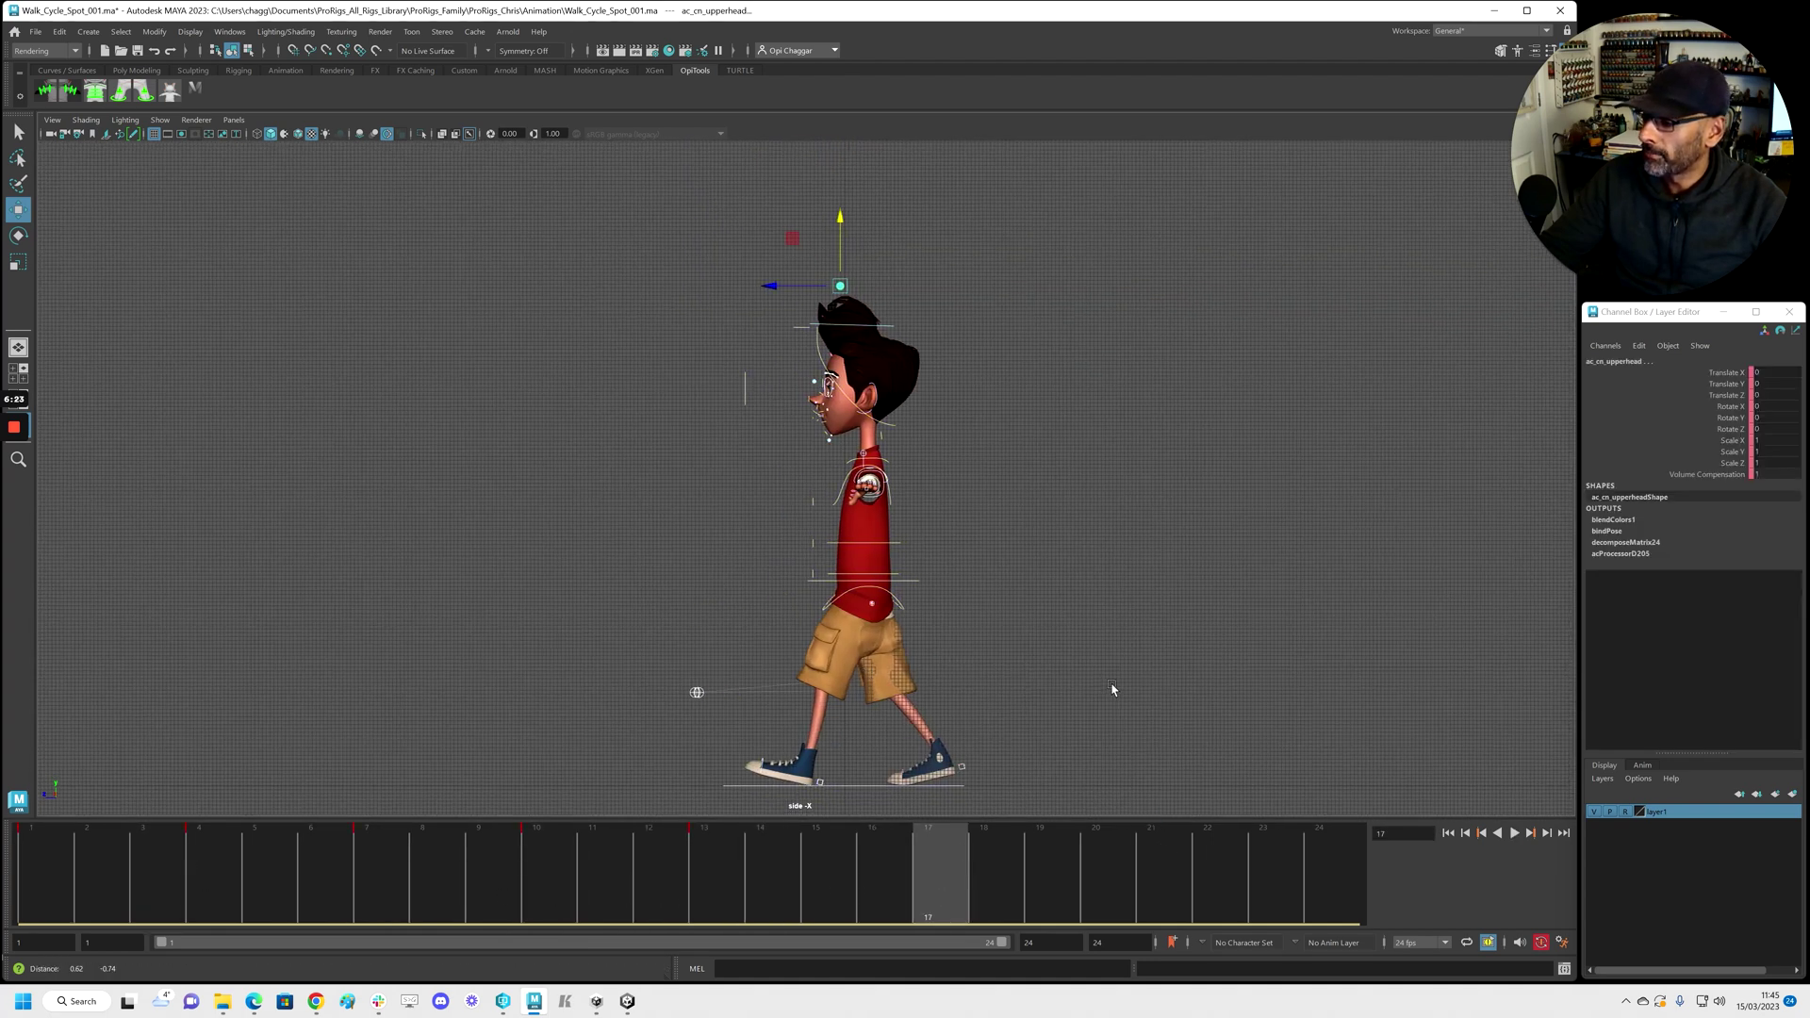
pyautogui.hotkey('alt', 'v')
pyautogui.click(702, 876)
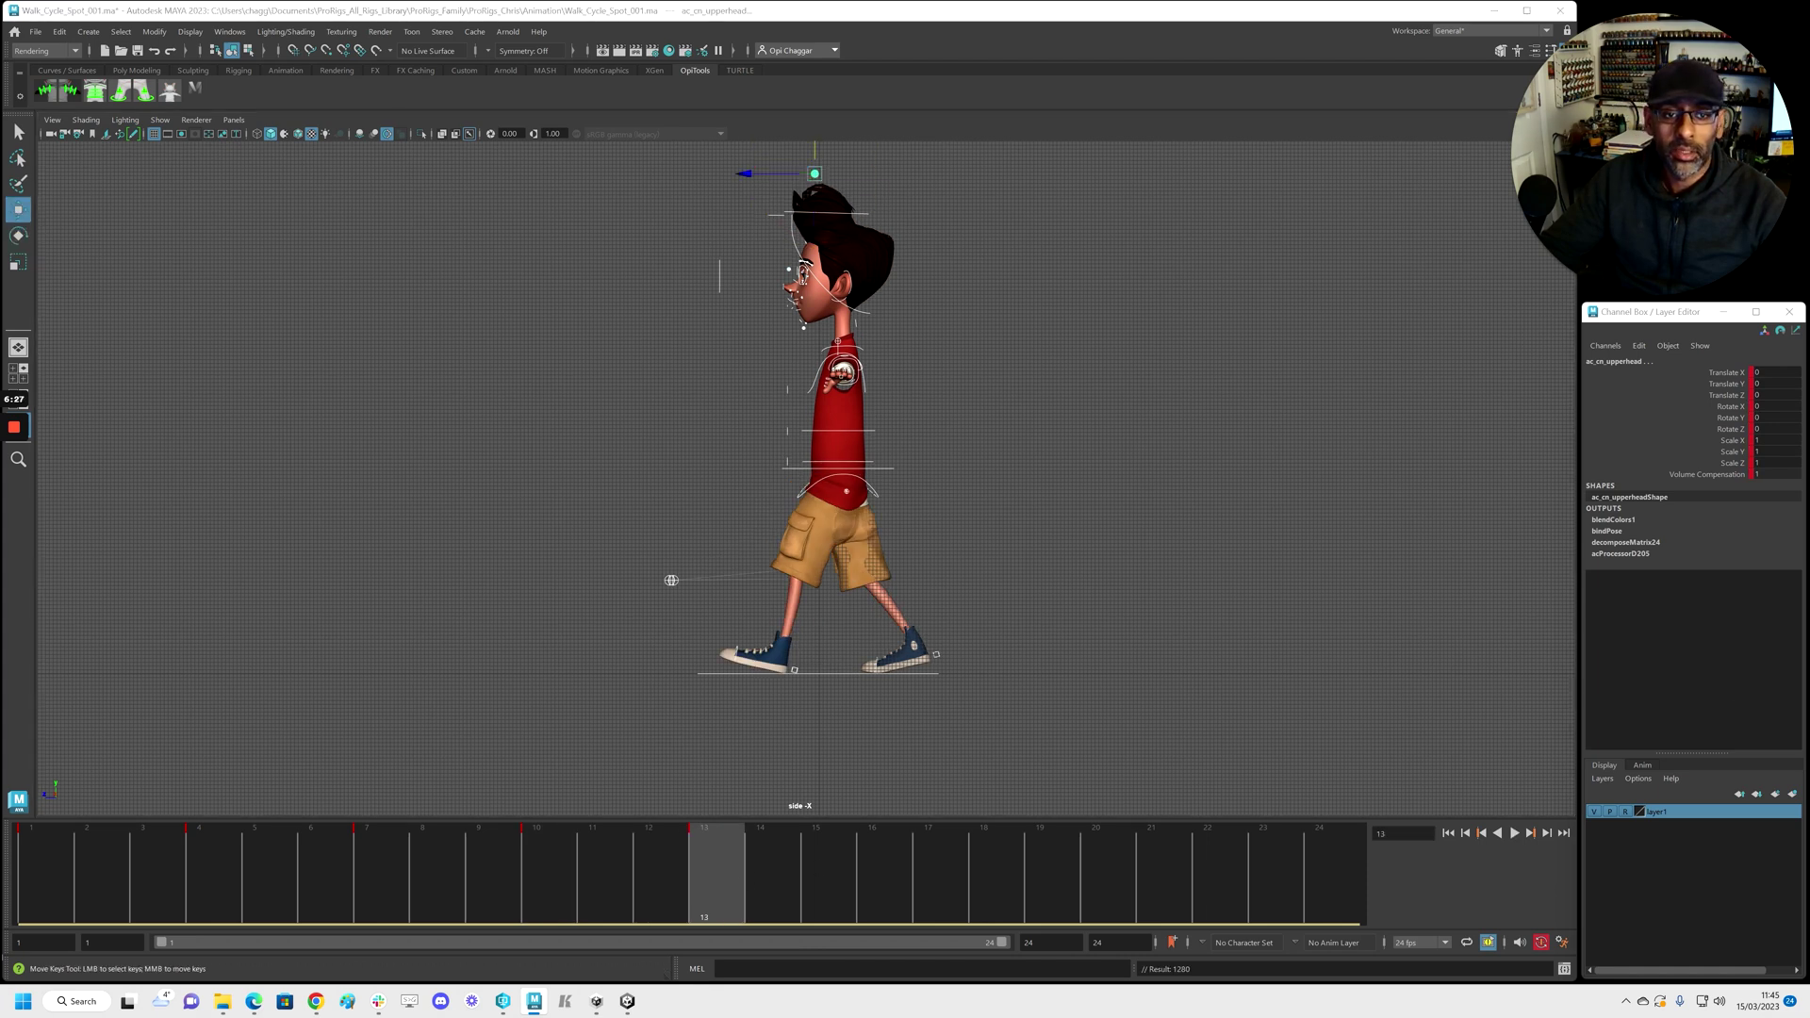
pyautogui.hotkey('alt', 'v')
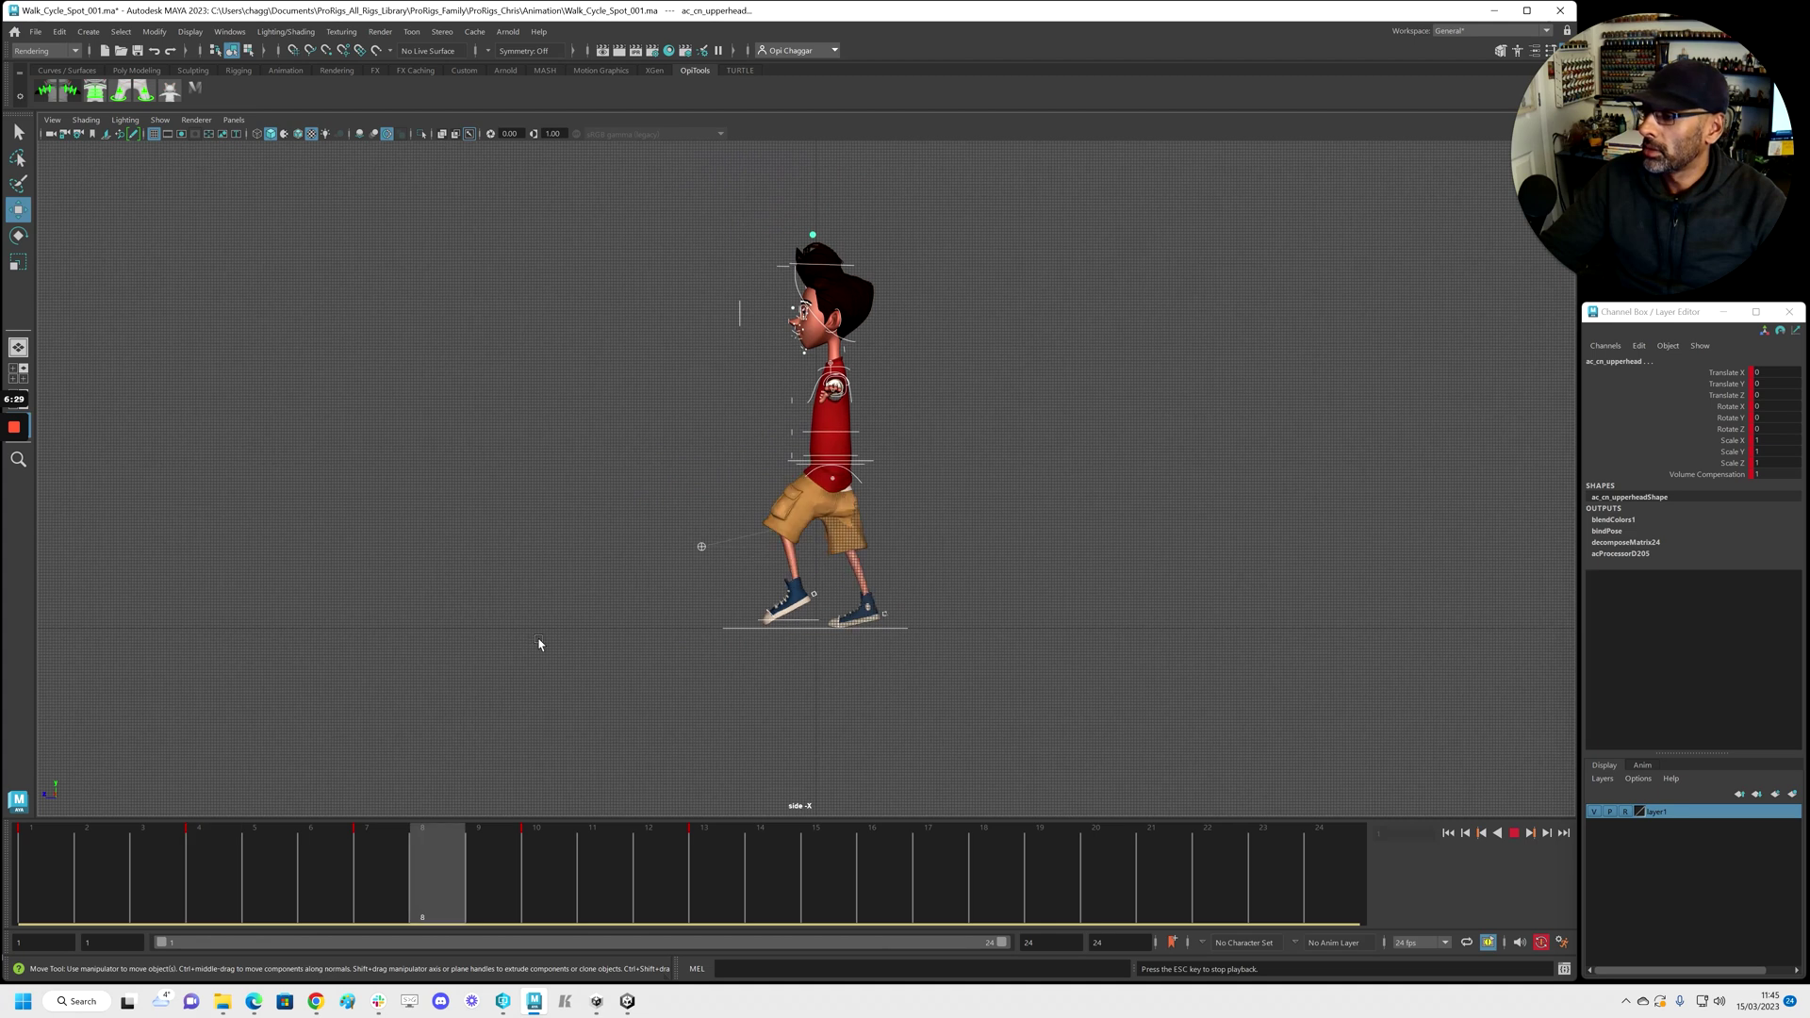
pyautogui.press('Escape')
# At frame 16, set the left foot's Foot Roll to 0 and move the foot back to Translate Z about 8.2
pyautogui.moveTo(685, 880); pyautogui.dragTo(881, 881)
pyautogui.scroll(5, 1099, 512)
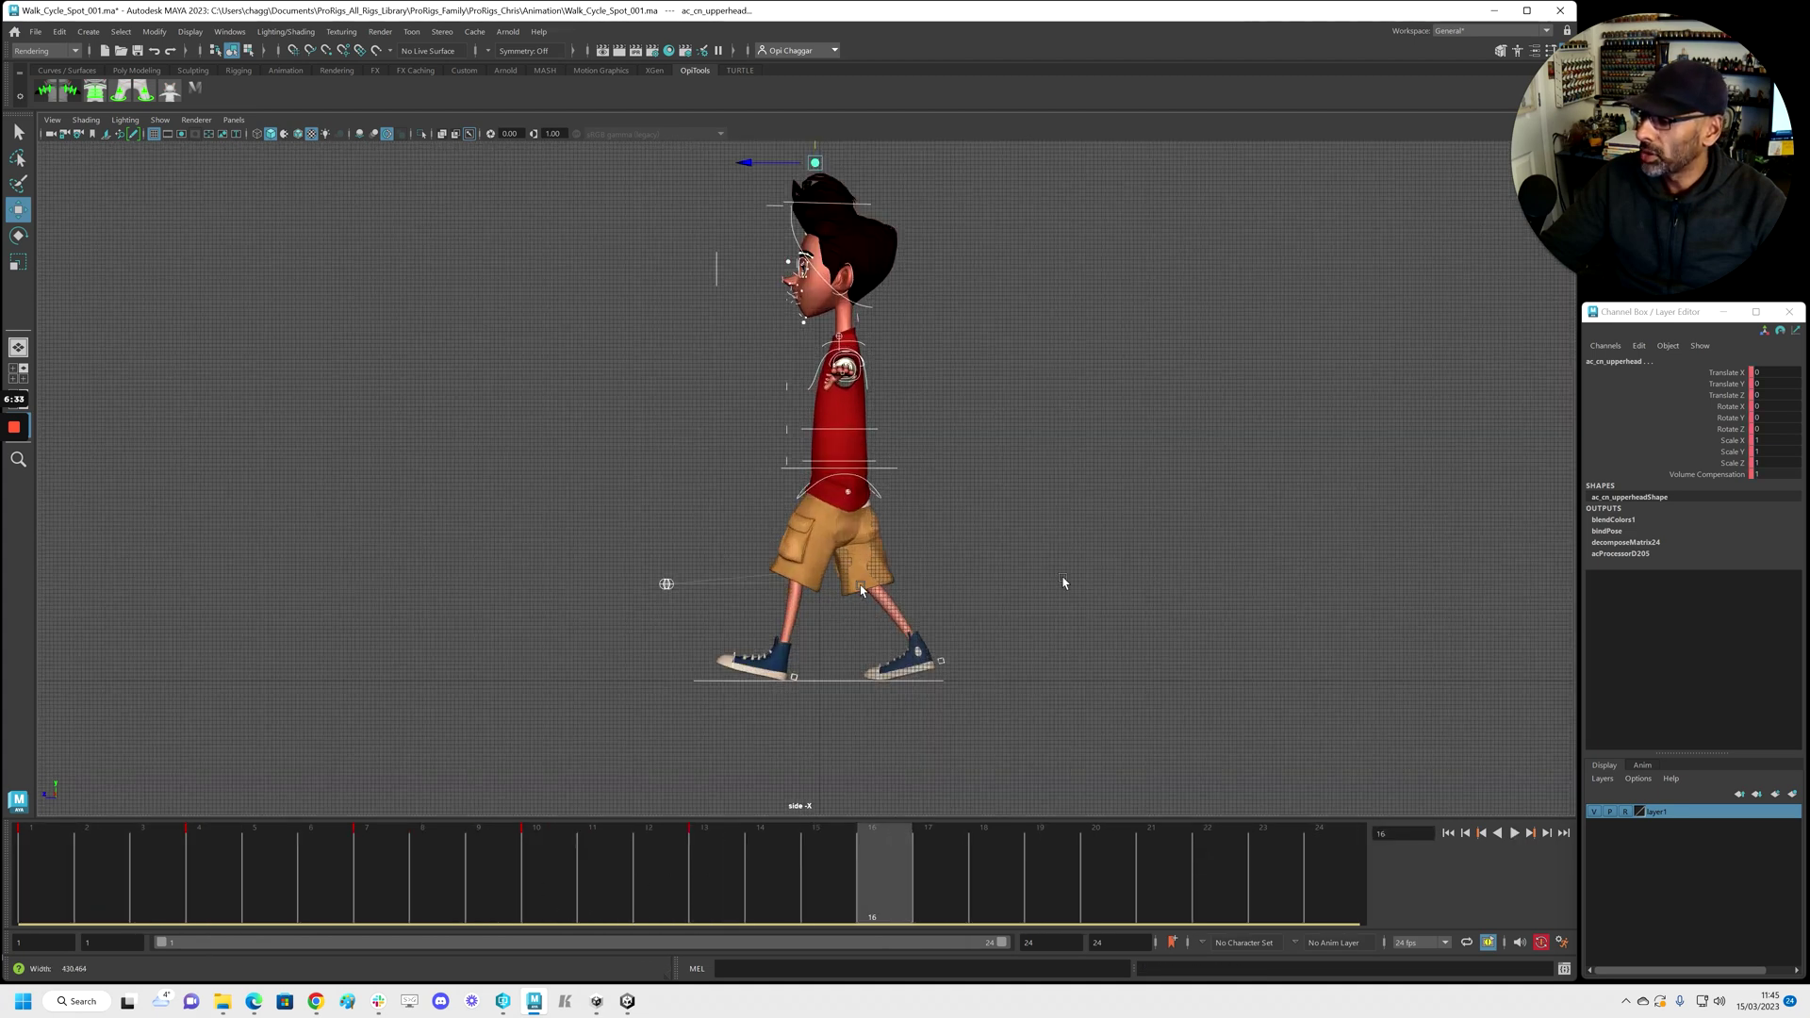
pyautogui.press('space')
pyautogui.press('space')
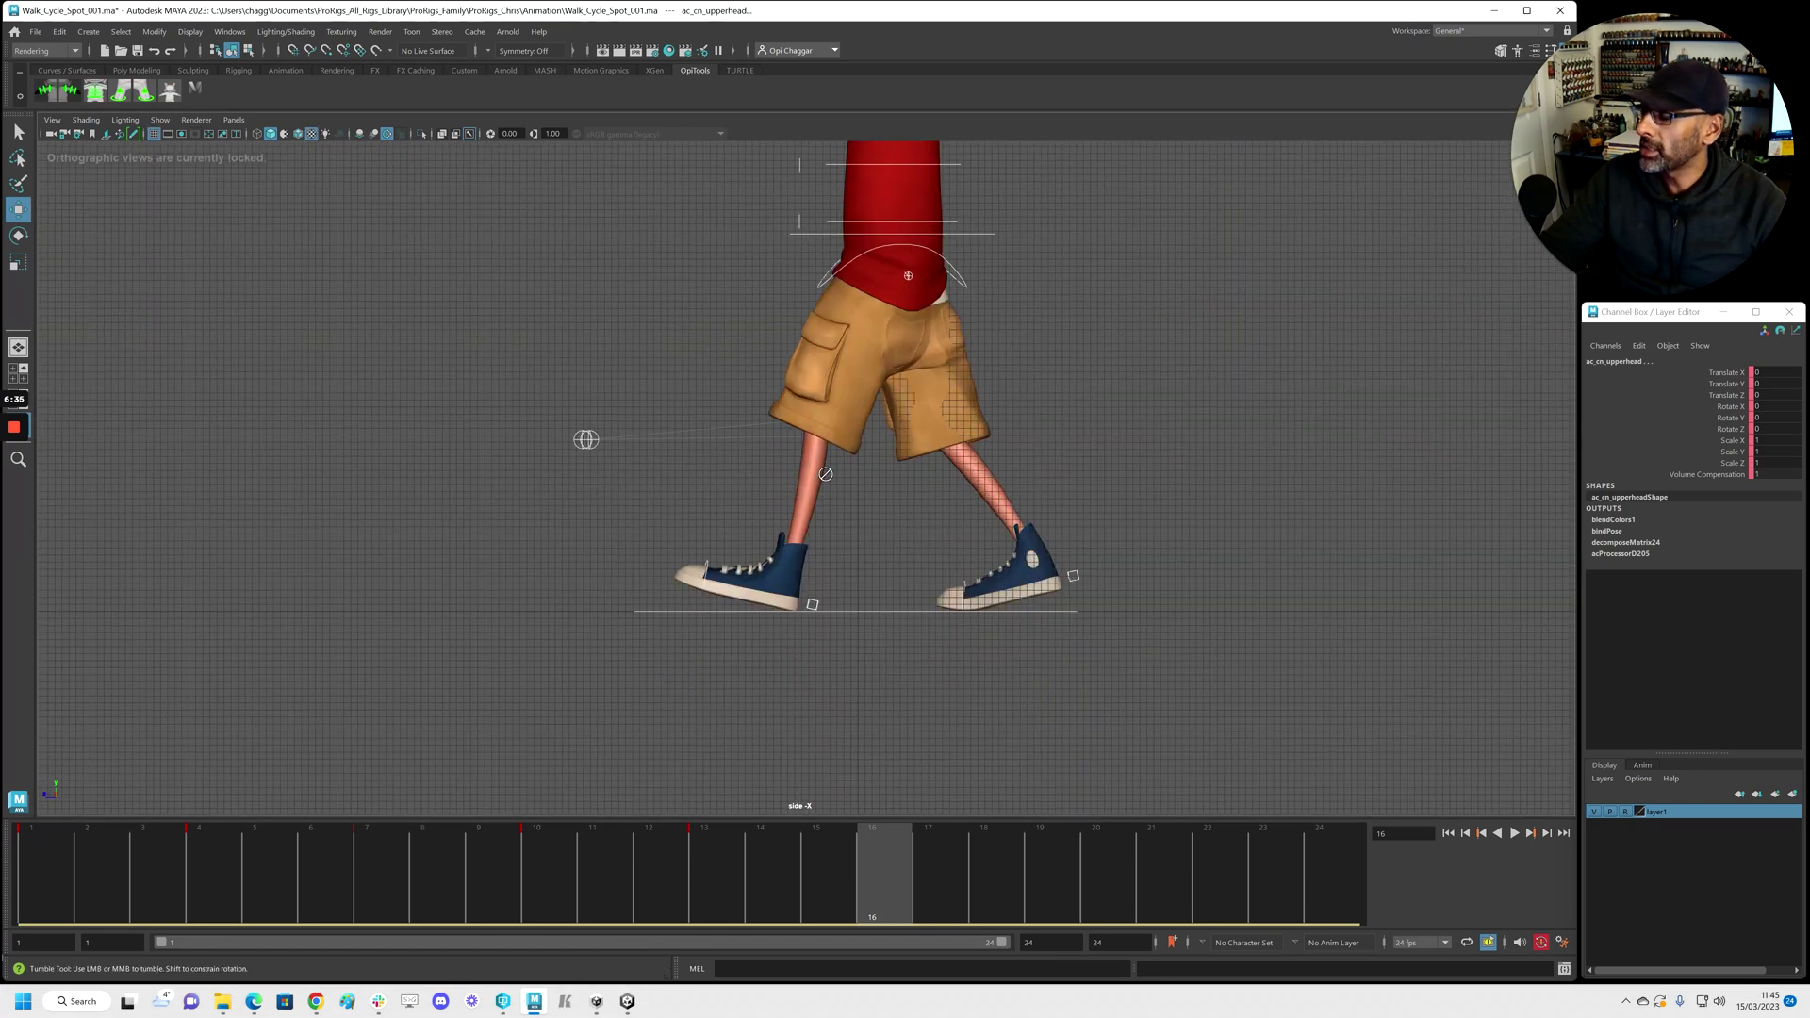
pyautogui.press('space')
pyautogui.scroll(3, 1020, 349)
pyautogui.click(1020, 356)
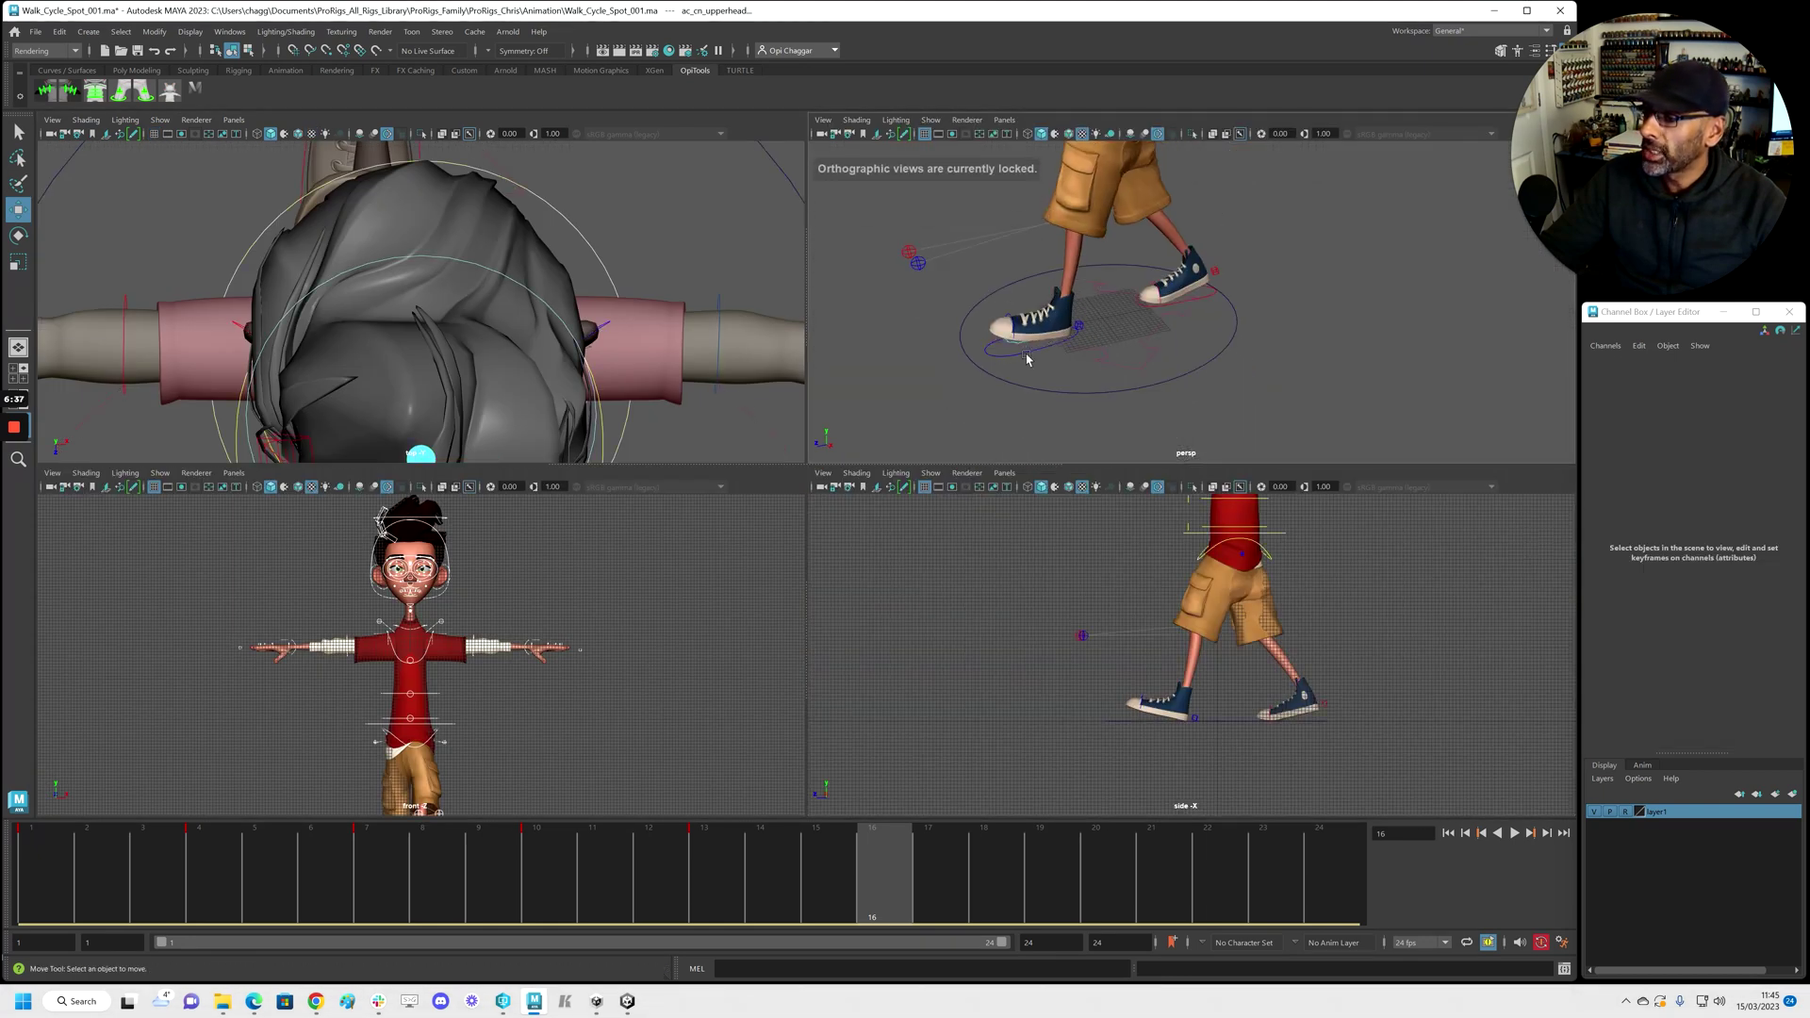
pyautogui.press('space')
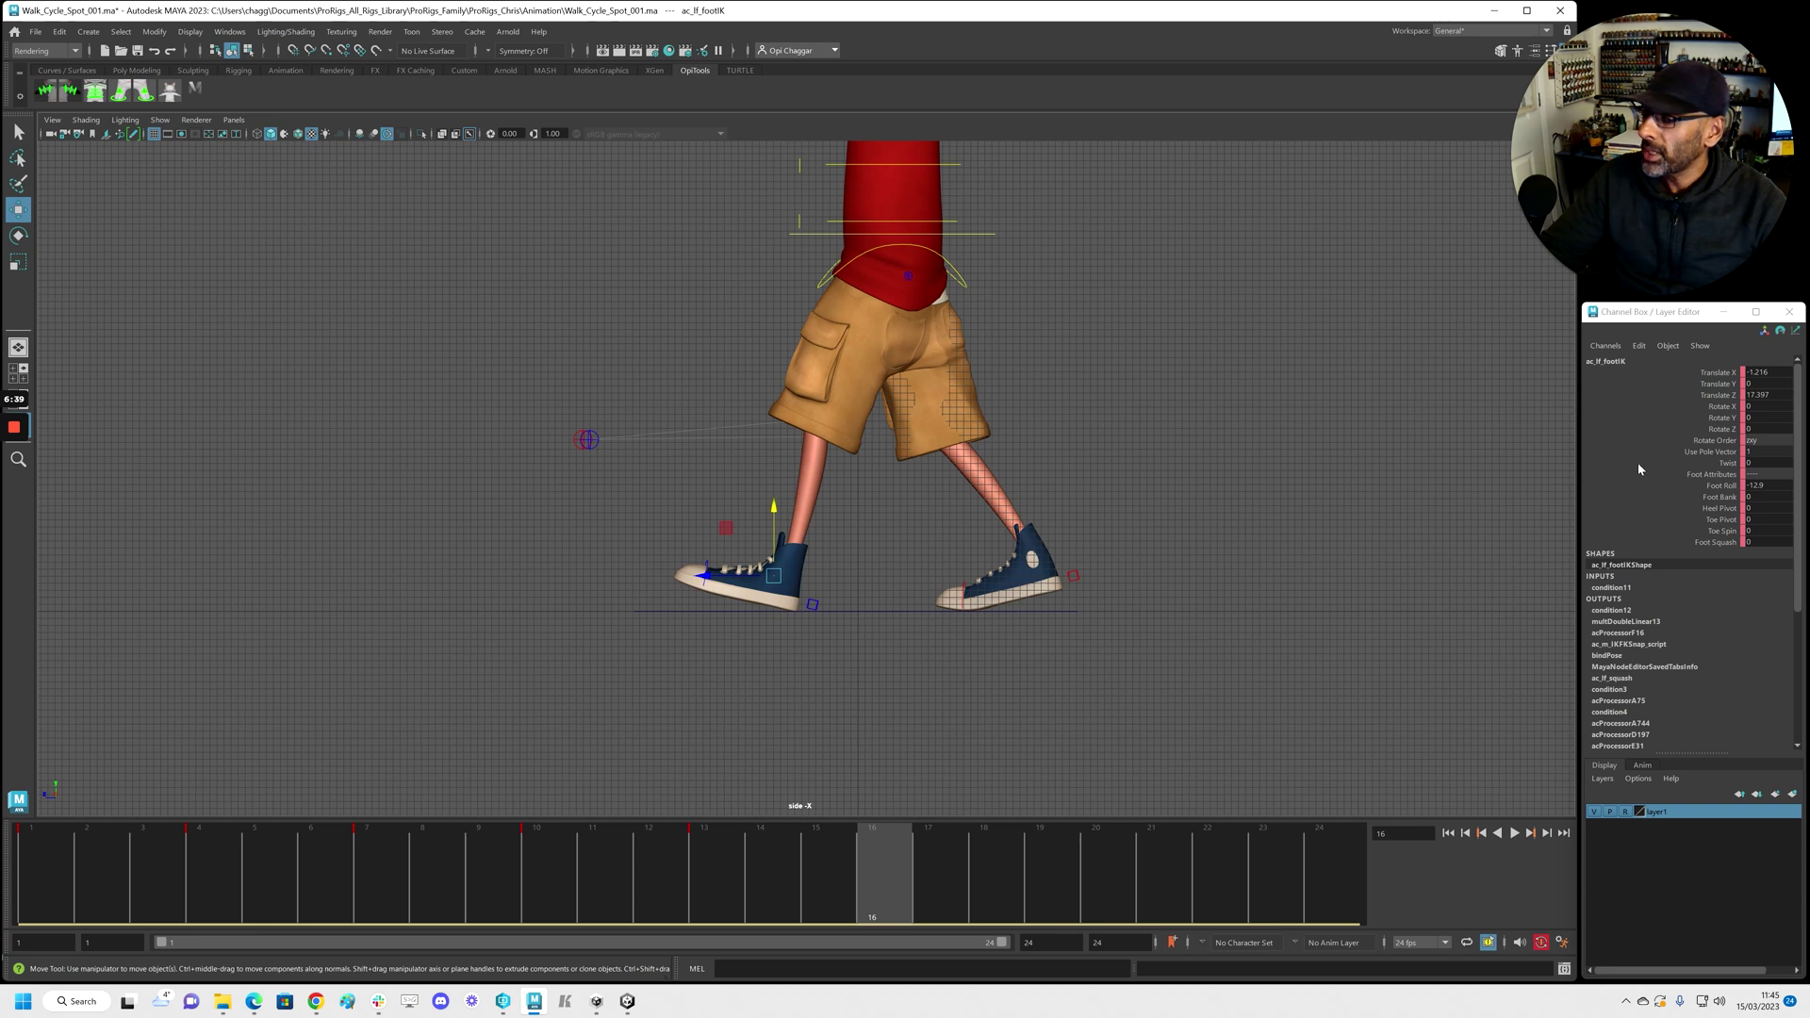
pyautogui.doubleClick(1764, 485)
pyautogui.write('0')
pyautogui.press('Return')
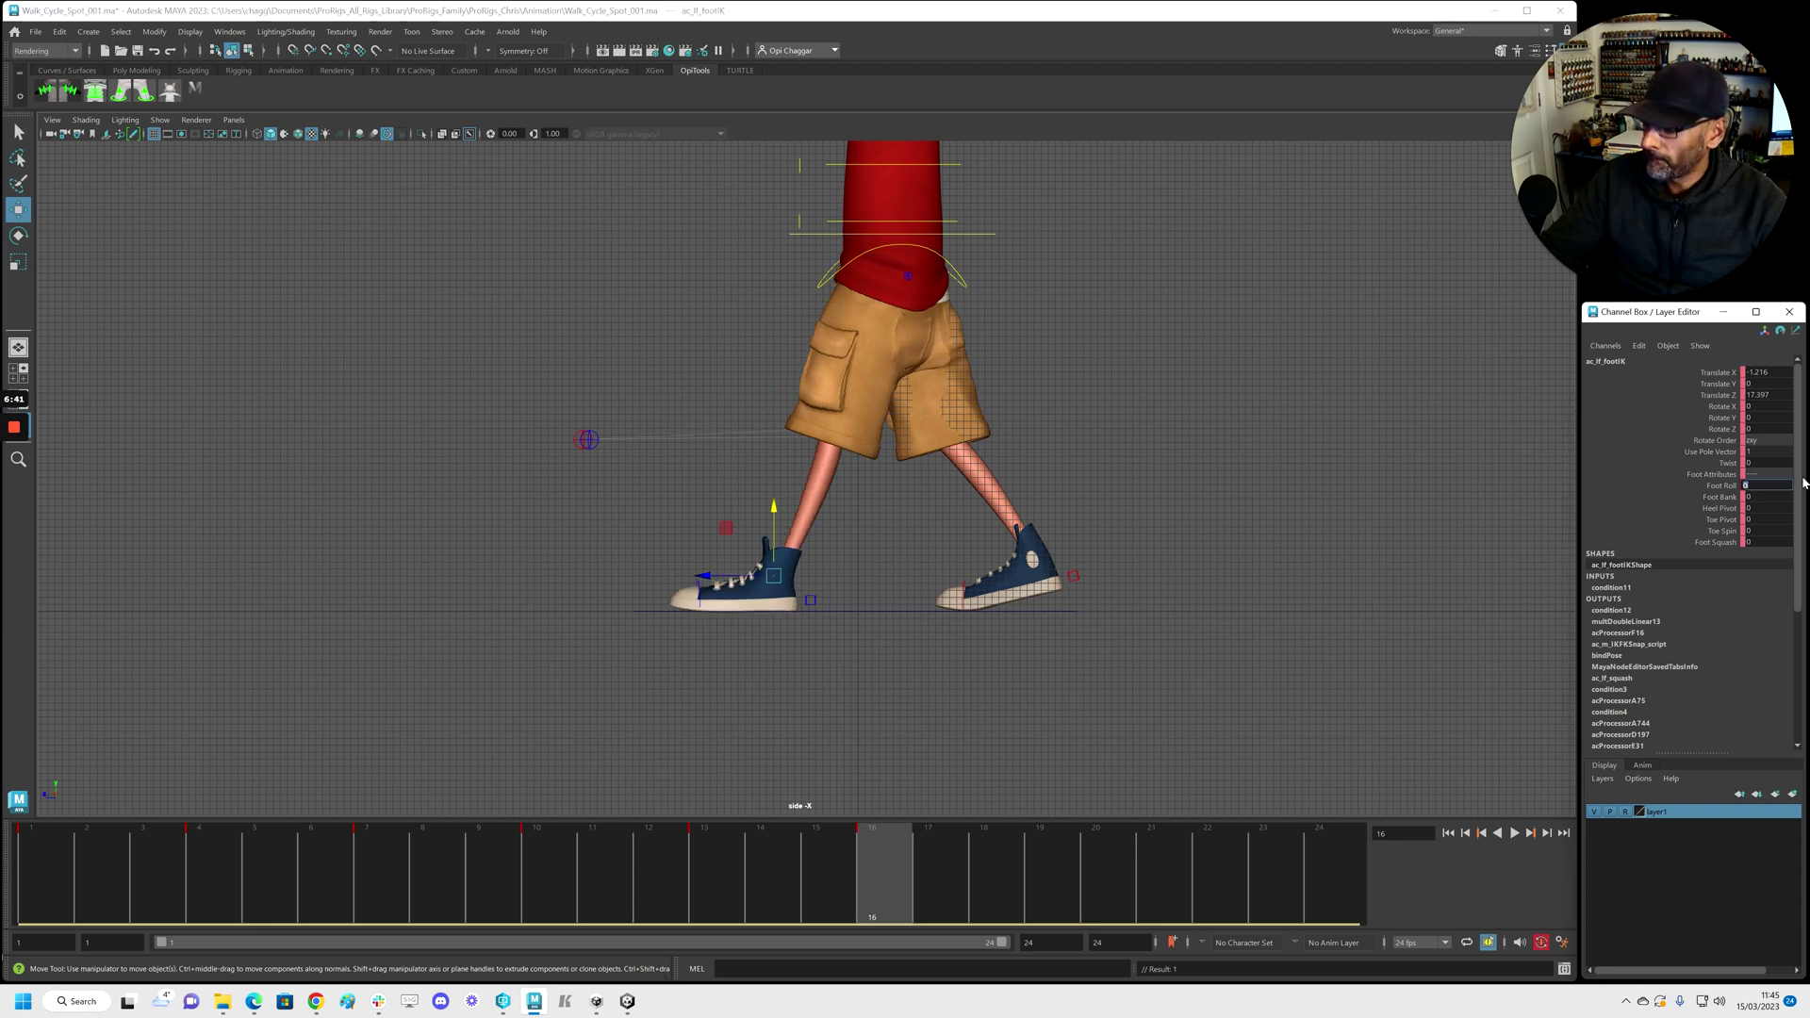
pyautogui.moveTo(706, 597); pyautogui.dragTo(773, 599)
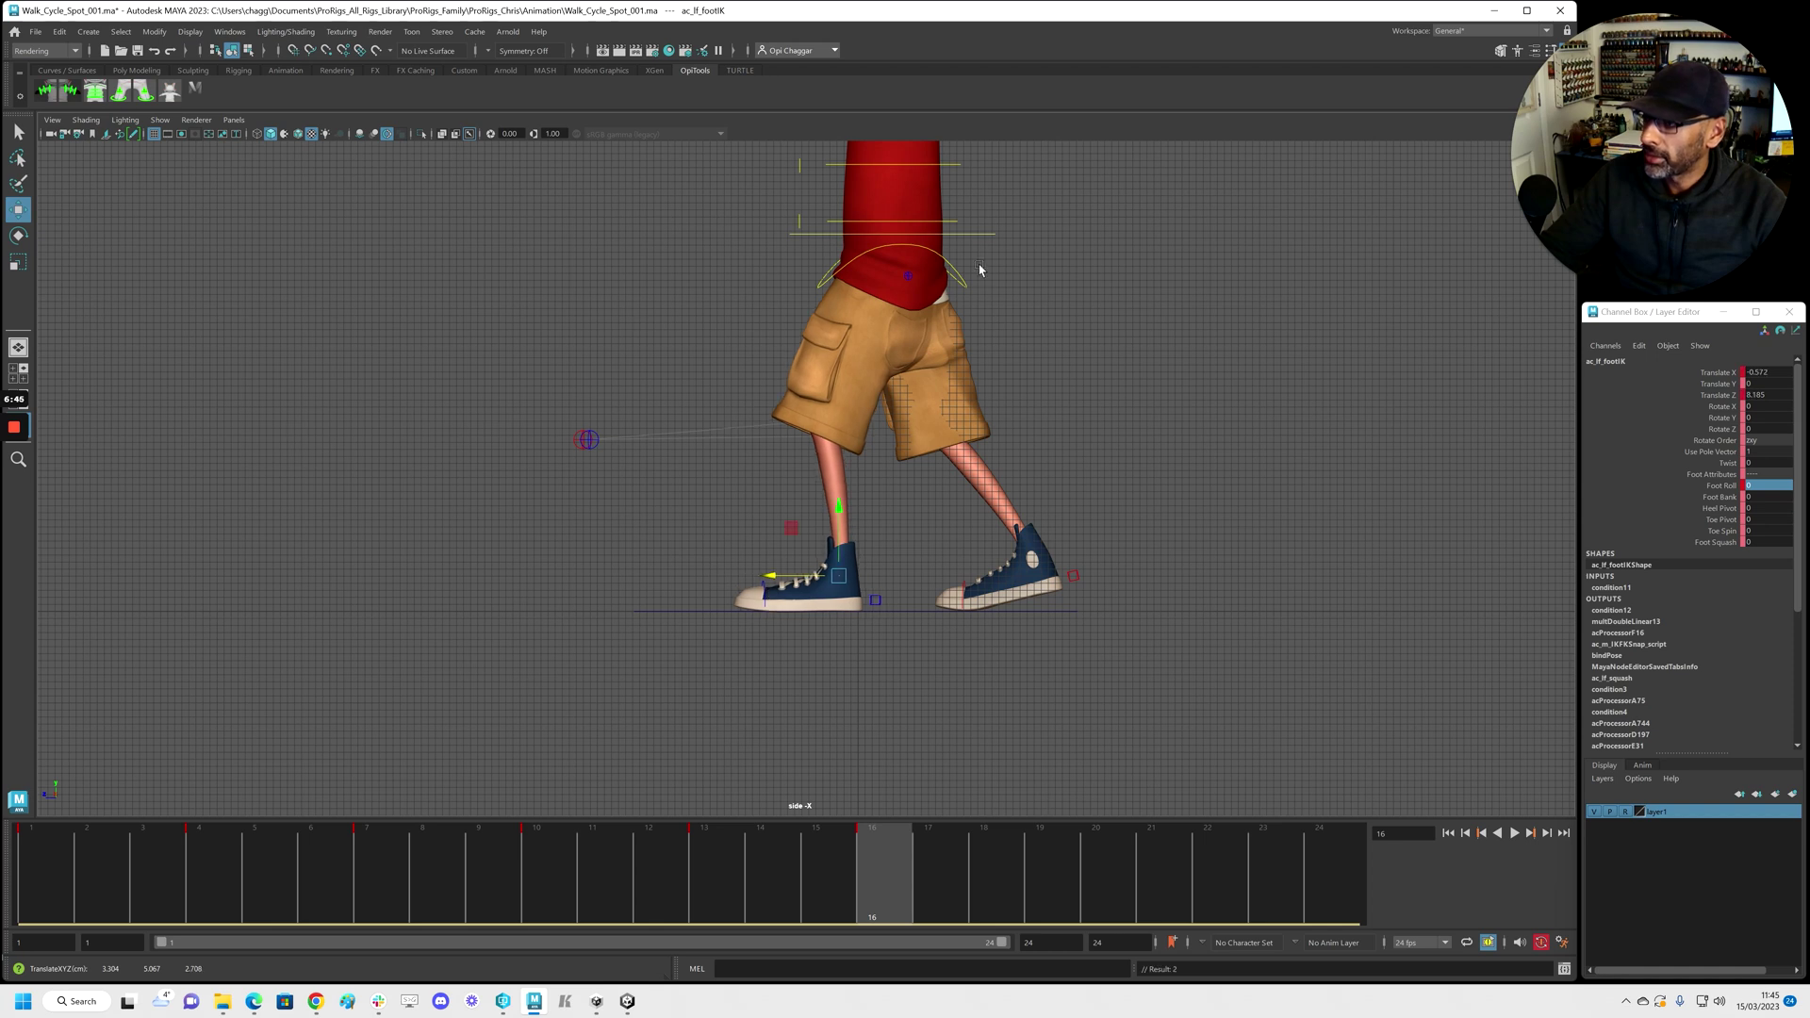
# Lower the root control to Translate Y about -4.11 at frame 16 for the down pose
pyautogui.click(981, 239)
pyautogui.press('space')
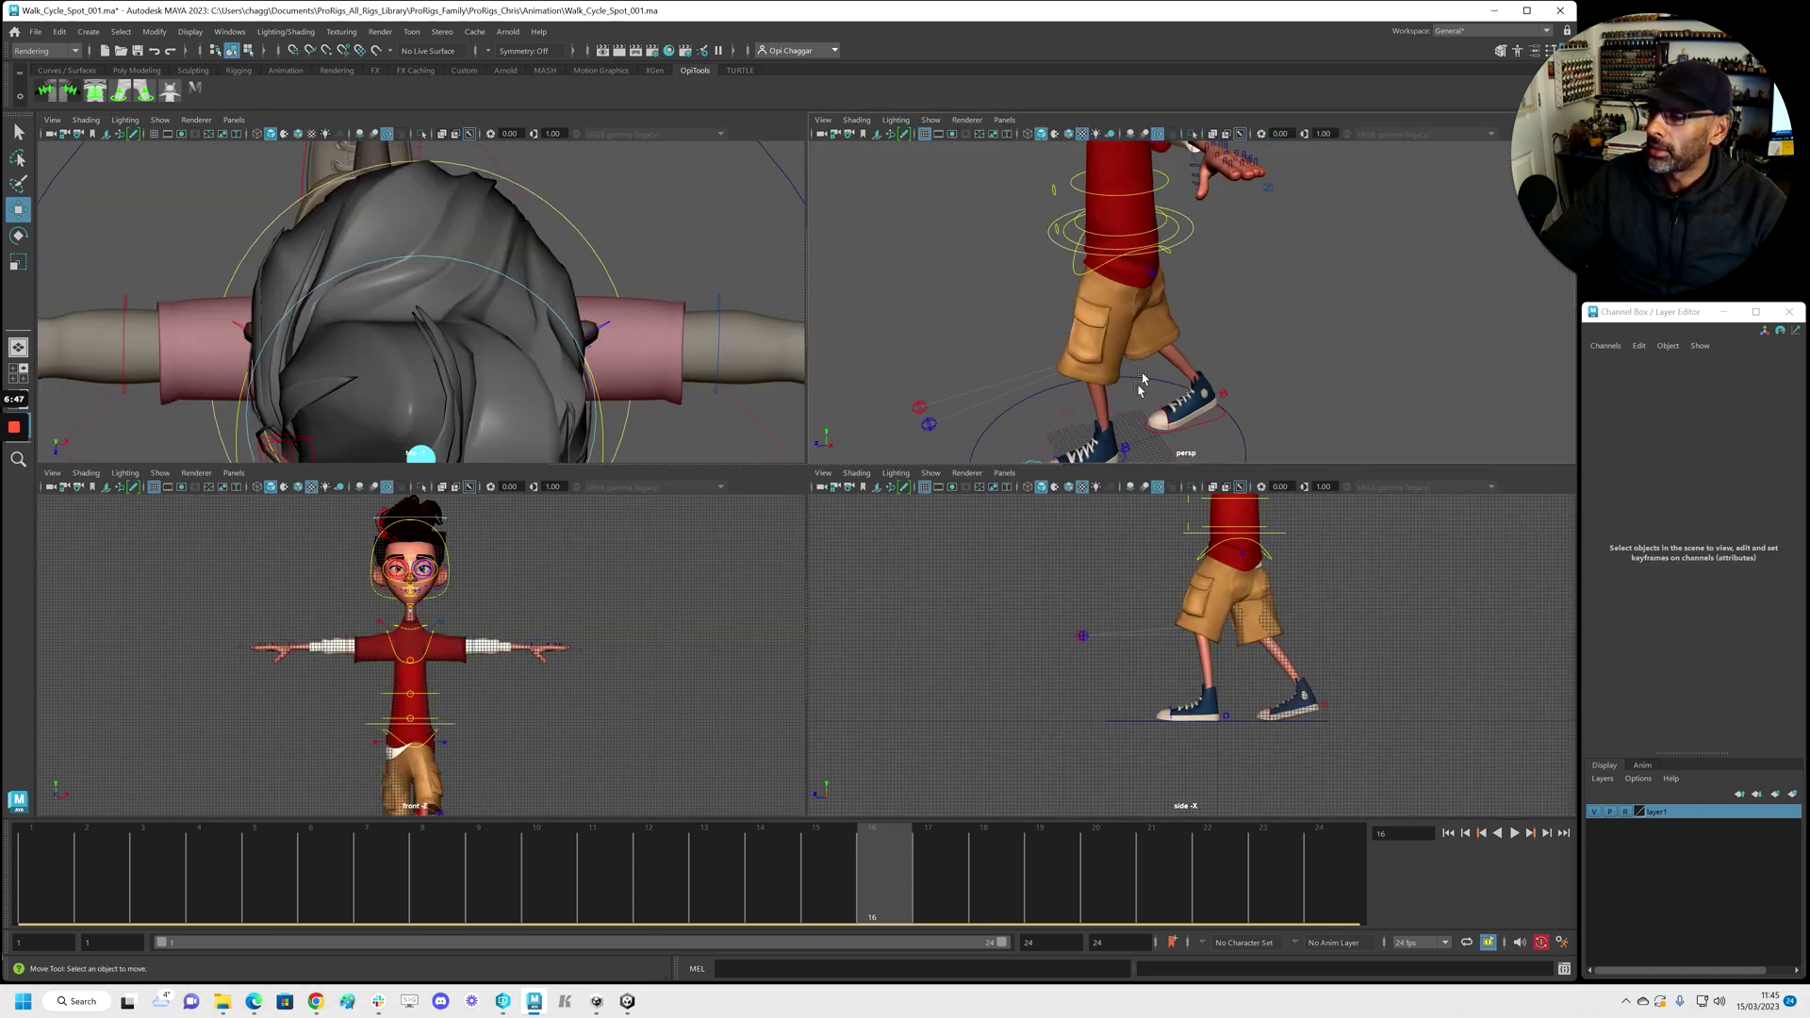
pyautogui.click(1179, 227)
pyautogui.keyDown('alt'); pyautogui.moveTo(1255, 559); pyautogui.dragTo(1147, 590, button='middle'); pyautogui.keyUp('alt')
pyautogui.moveTo(1127, 517); pyautogui.dragTo(1129, 526)
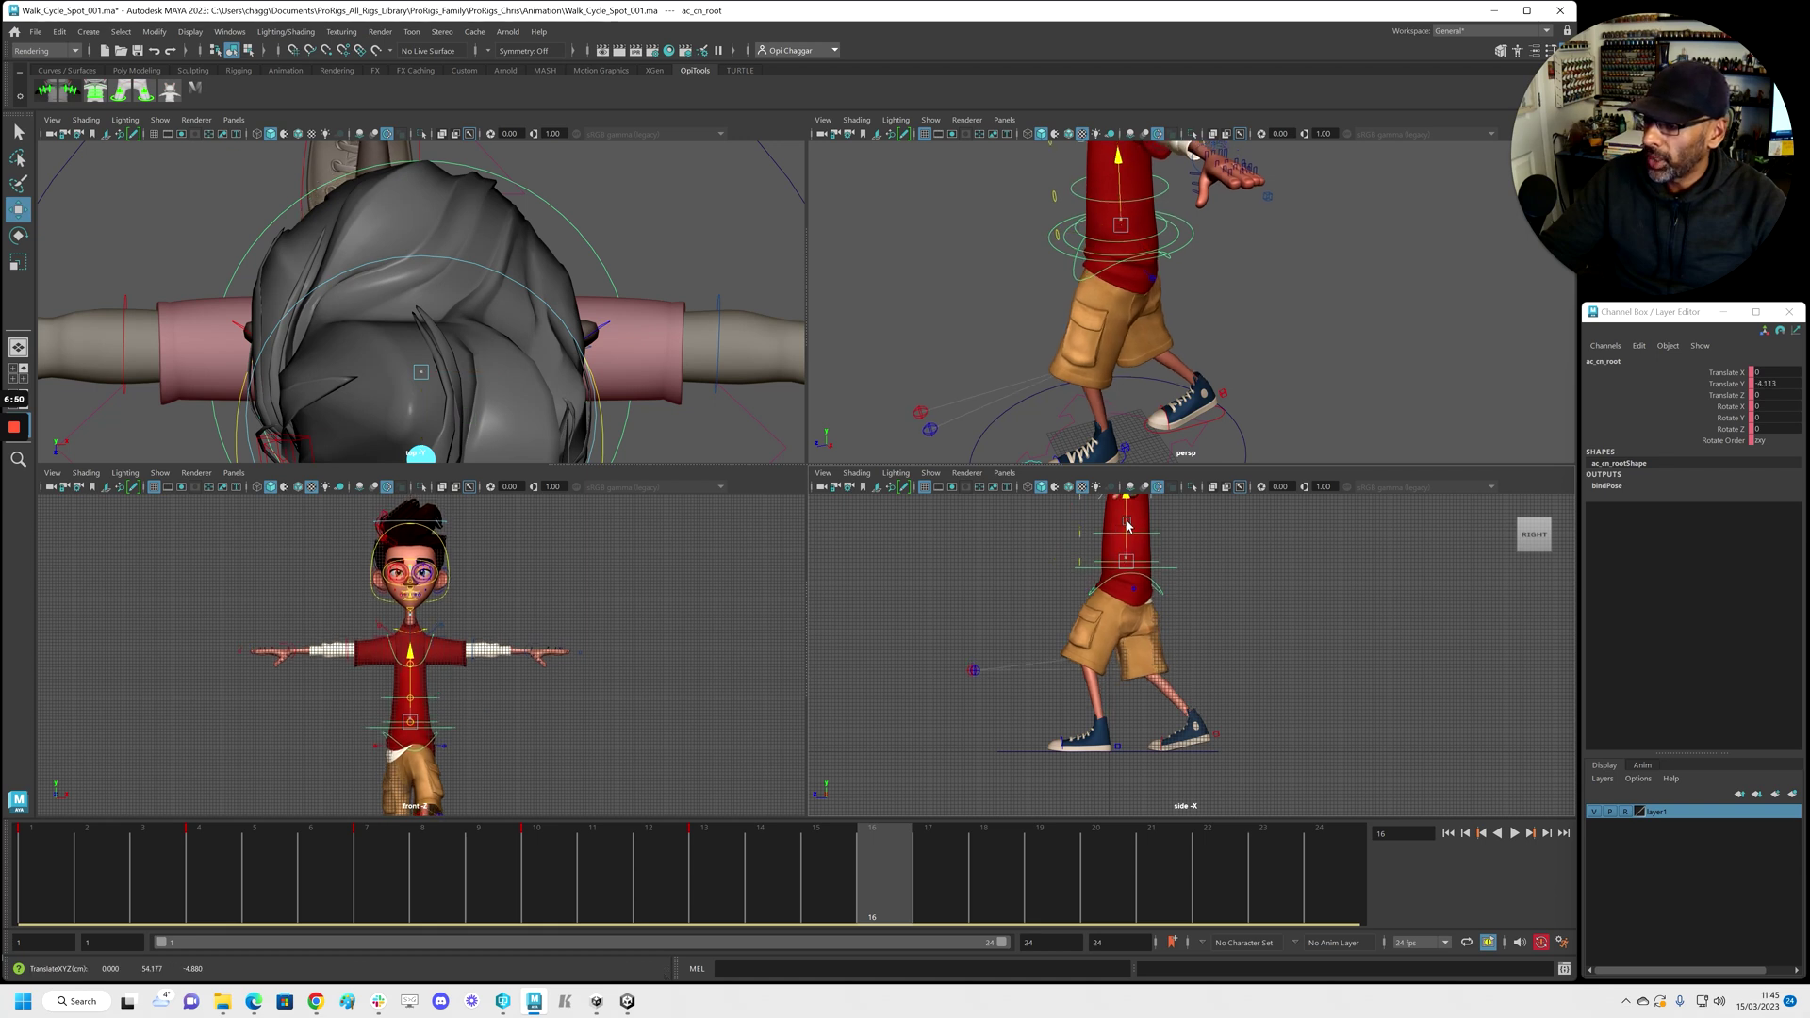
# Increase the right foot's Foot Roll at frame 16 to lift the rear heel further
pyautogui.click(1211, 429)
pyautogui.click(1743, 486)
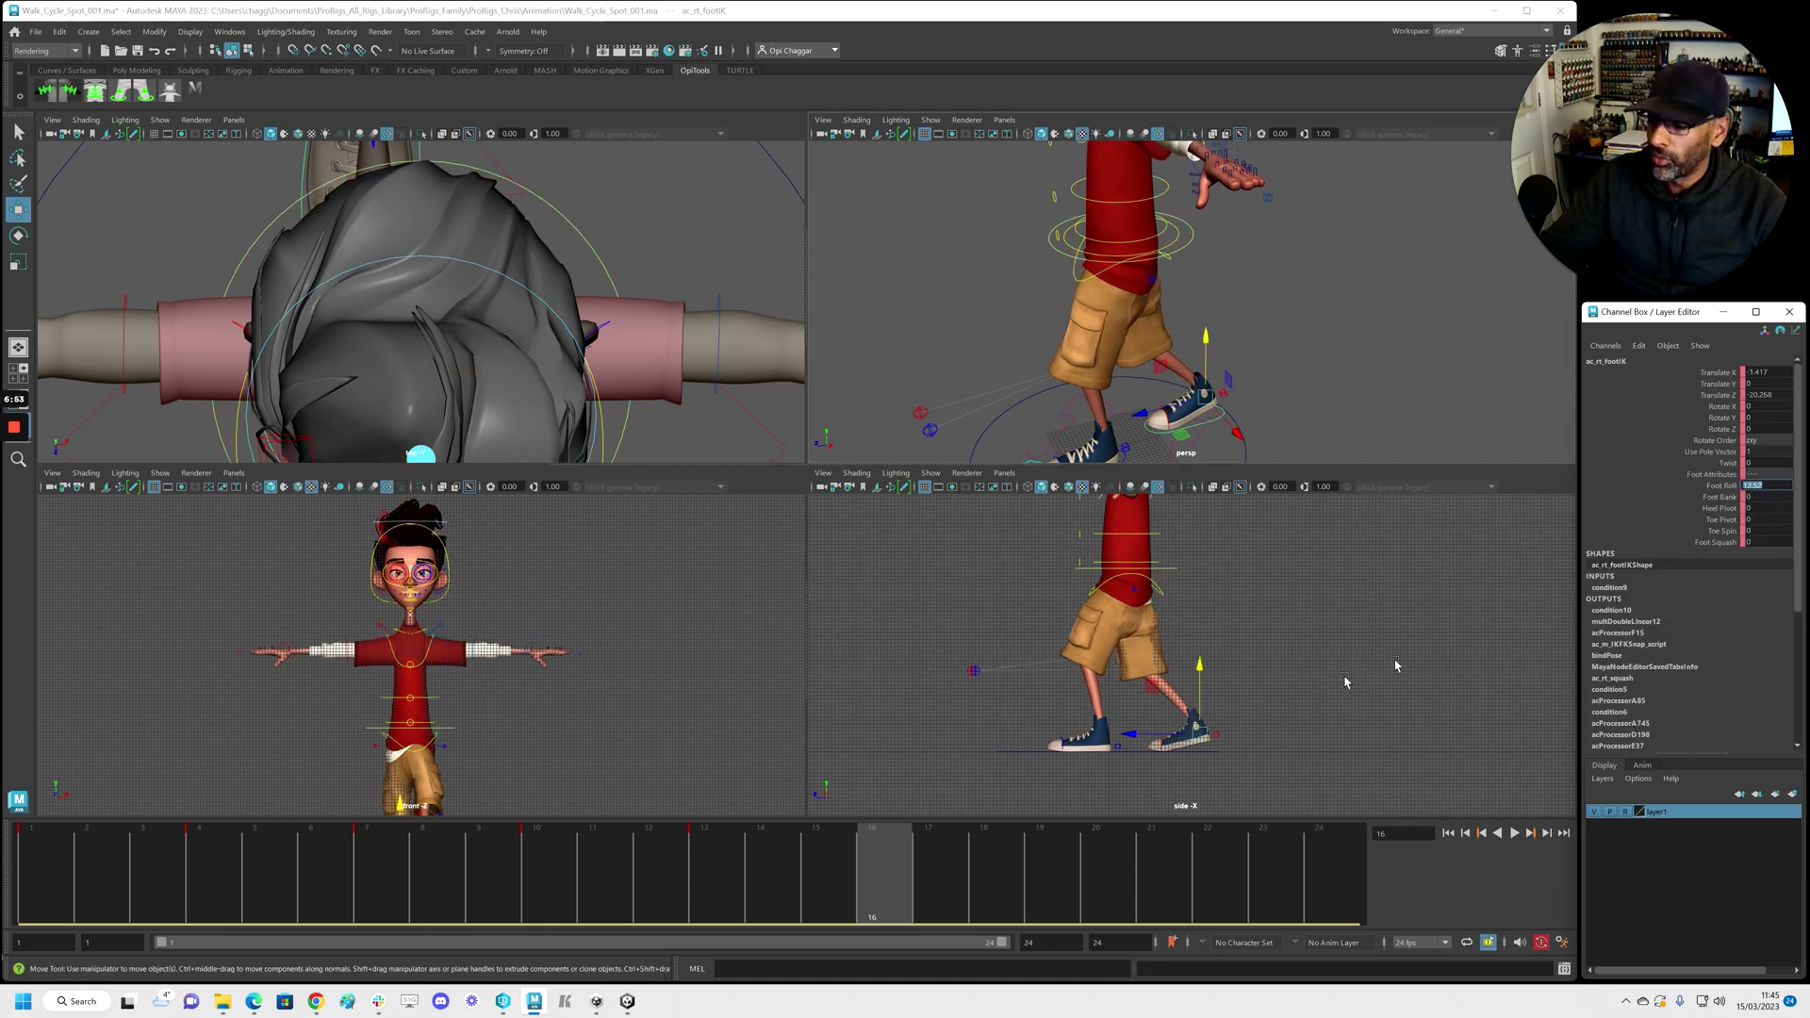
pyautogui.click(1721, 485)
pyautogui.moveTo(1226, 679); pyautogui.dragTo(1339, 685, button='middle')
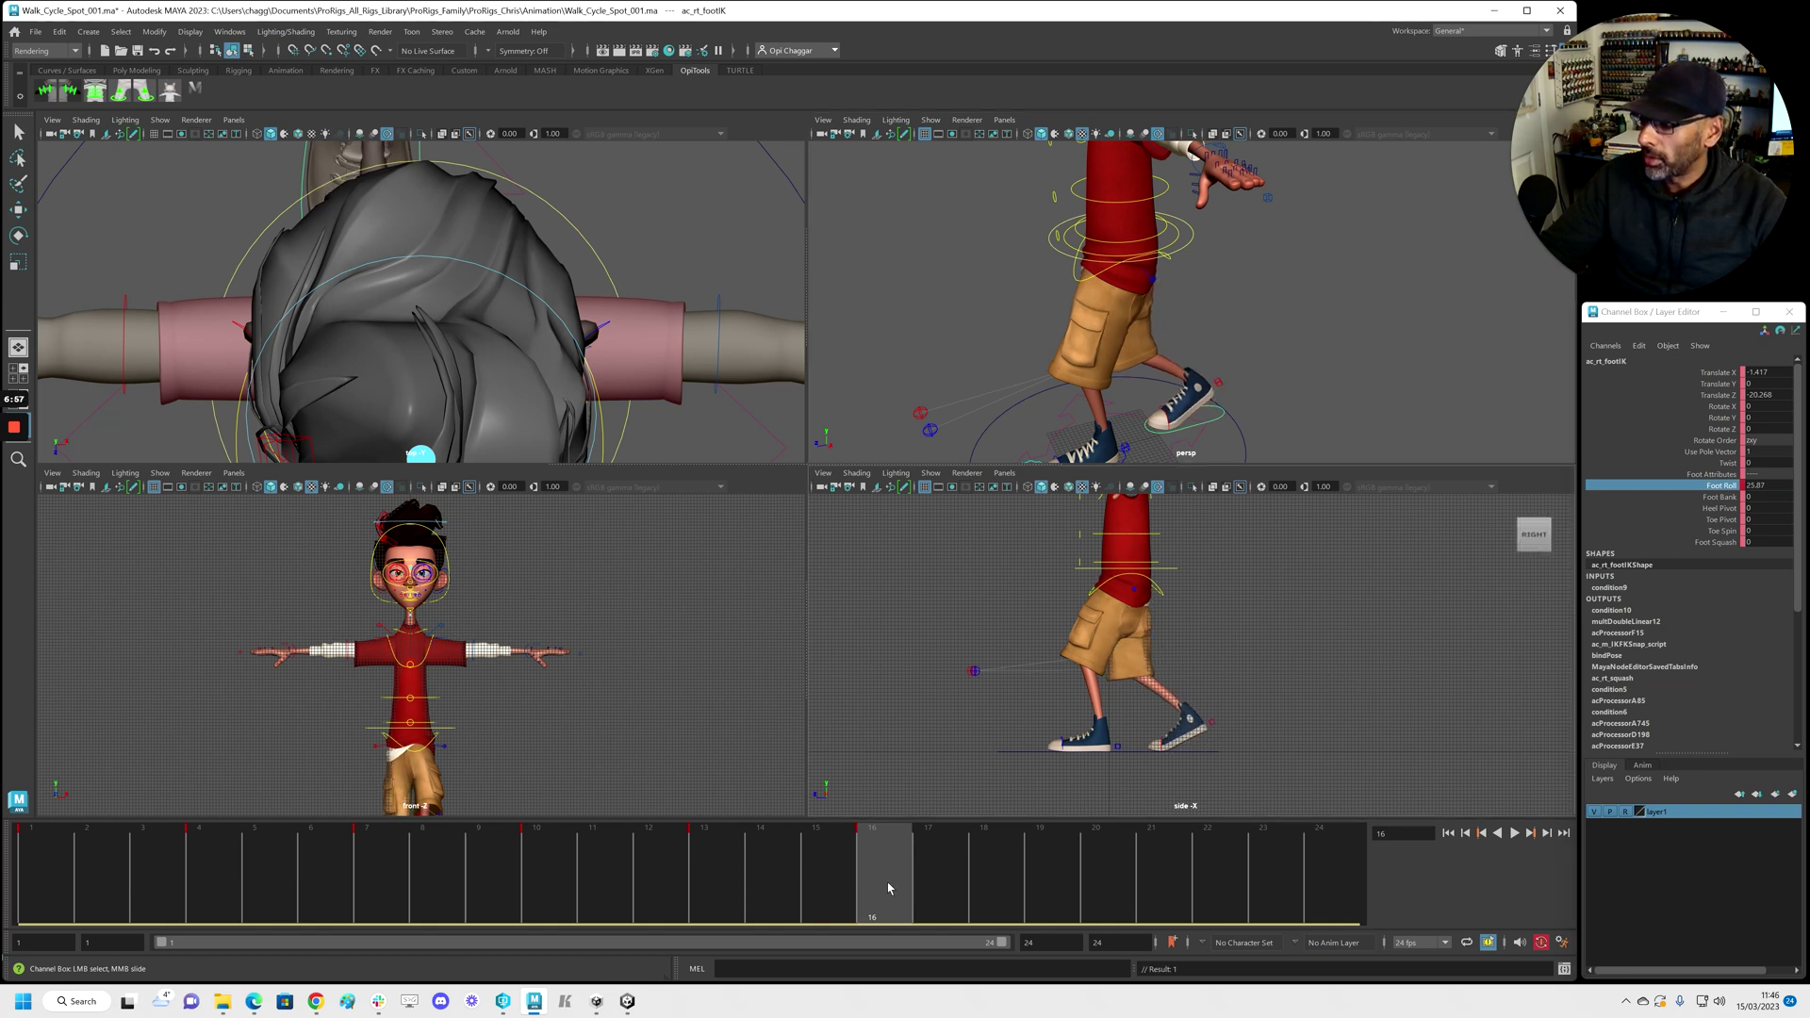
# Select all the rig controls and key the down pose at frame 16
pyautogui.keyDown('alt'); pyautogui.moveTo(1270, 701); pyautogui.dragTo(921, 921, button='right'); pyautogui.keyUp('alt')
pyautogui.keyDown('alt'); pyautogui.moveTo(1248, 660); pyautogui.dragTo(1071, 638, button='right'); pyautogui.keyUp('alt')
pyautogui.keyDown('alt'); pyautogui.moveTo(1071, 639); pyautogui.dragTo(1007, 697, button='middle'); pyautogui.keyUp('alt')
pyautogui.keyDown('alt'); pyautogui.moveTo(1305, 679); pyautogui.dragTo(1235, 660, button='right'); pyautogui.keyUp('alt')
pyautogui.moveTo(1214, 820); pyautogui.dragTo(1214, 817)
pyautogui.press('w')
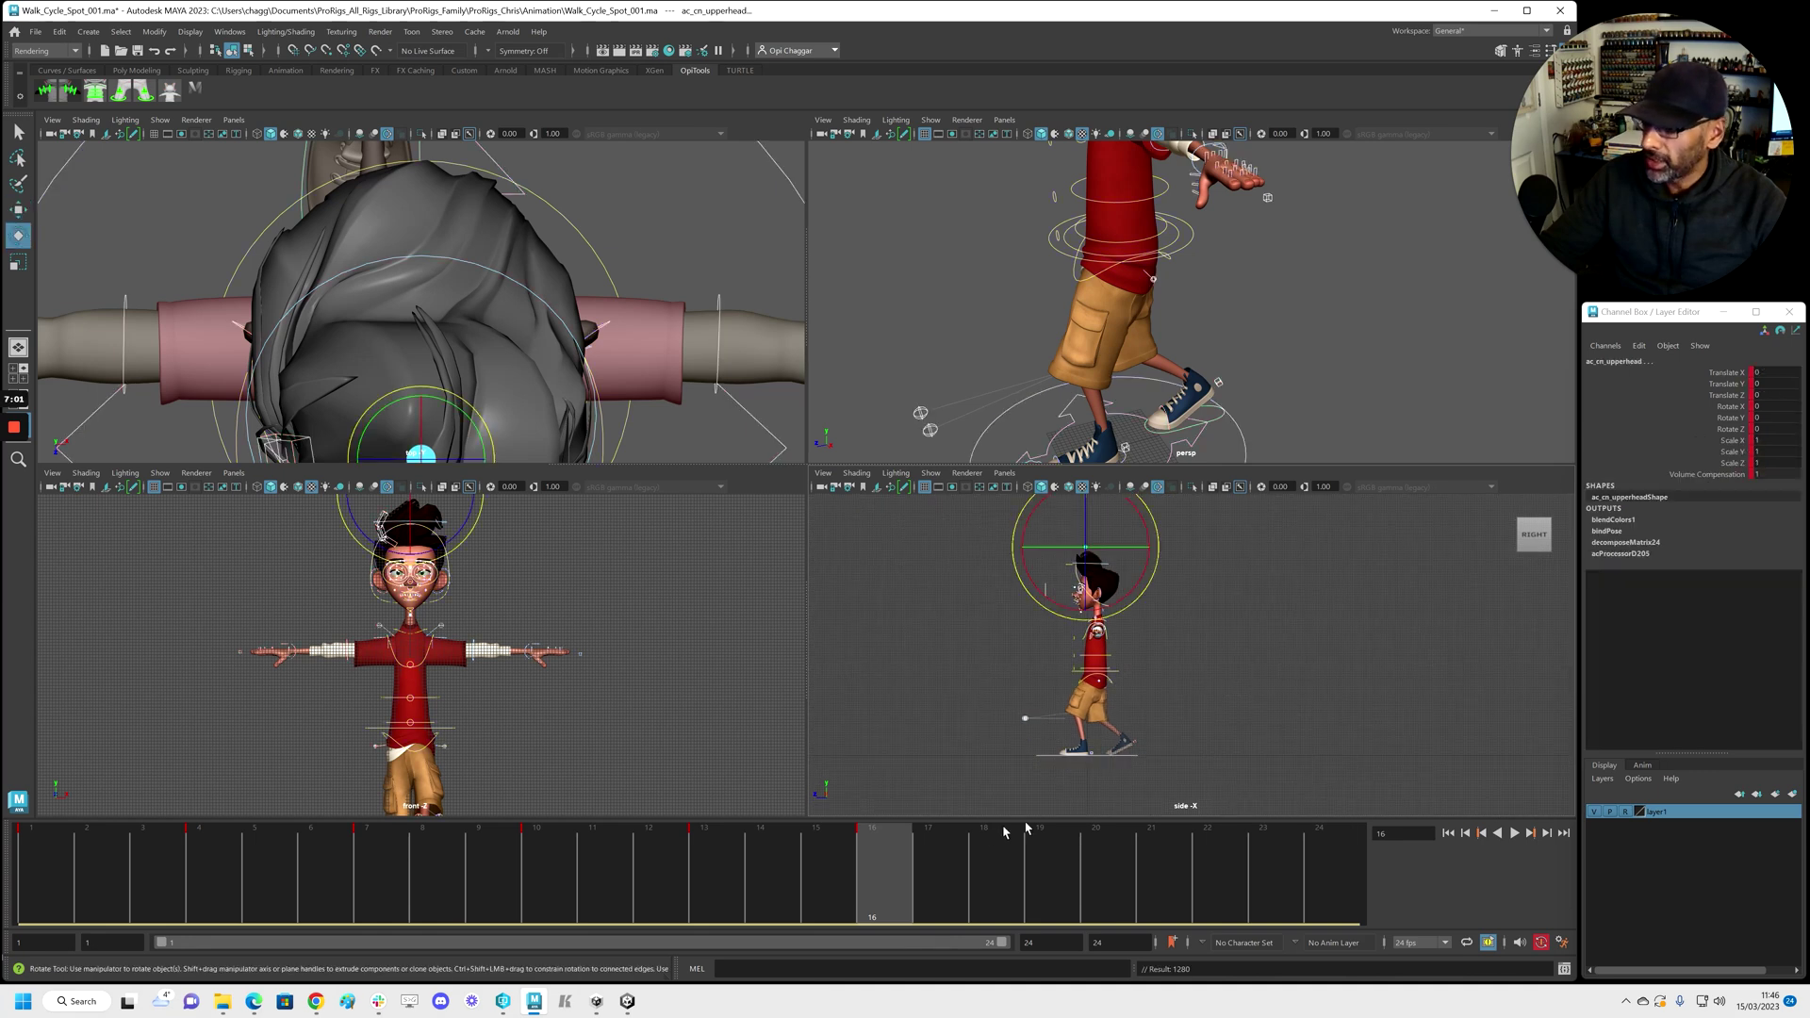
# Go to frame 19 and raise the root control for the passing pose
pyautogui.click(1052, 907)
pyautogui.press('space')
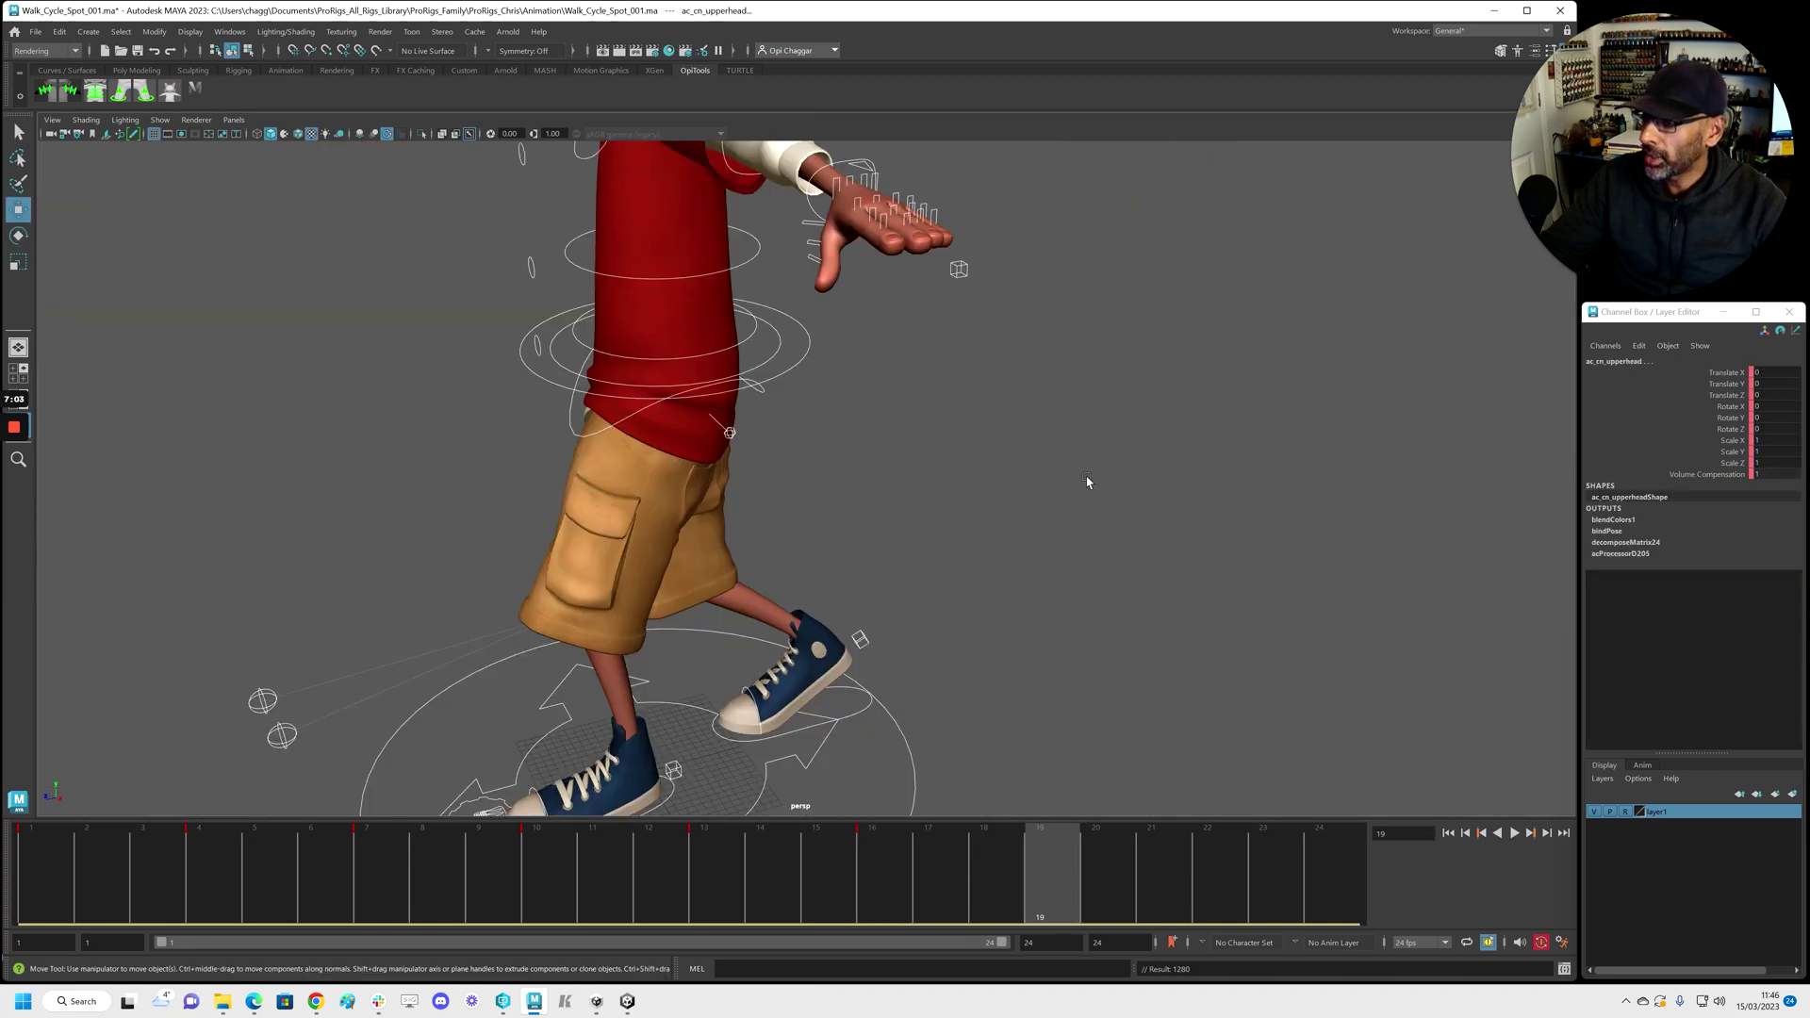
pyautogui.keyDown('alt'); pyautogui.moveTo(857, 724); pyautogui.dragTo(813, 362); pyautogui.keyUp('alt')
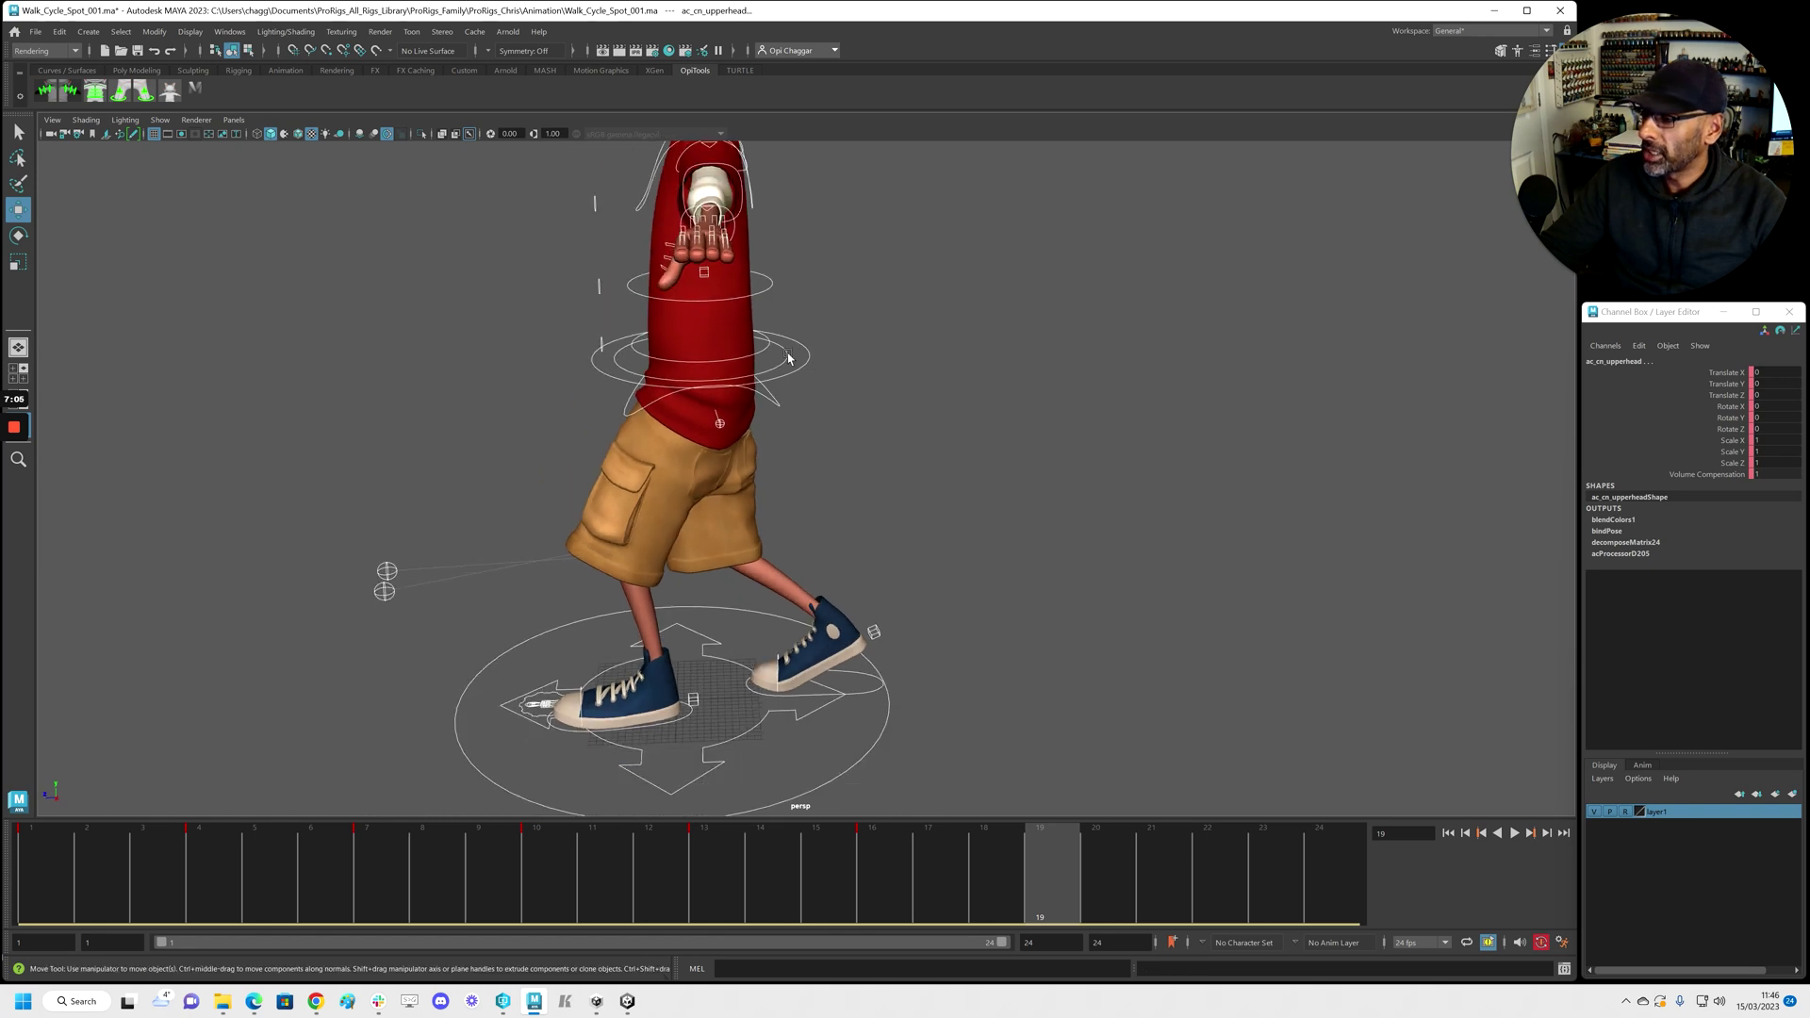
pyautogui.click(788, 358)
pyautogui.press('space')
pyautogui.press('space')
pyautogui.moveTo(613, 441); pyautogui.dragTo(615, 426)
# Move the left foot IK control back under the body to Translate Z about -0.54 at frame 19
pyautogui.press('space')
pyautogui.click(1127, 427)
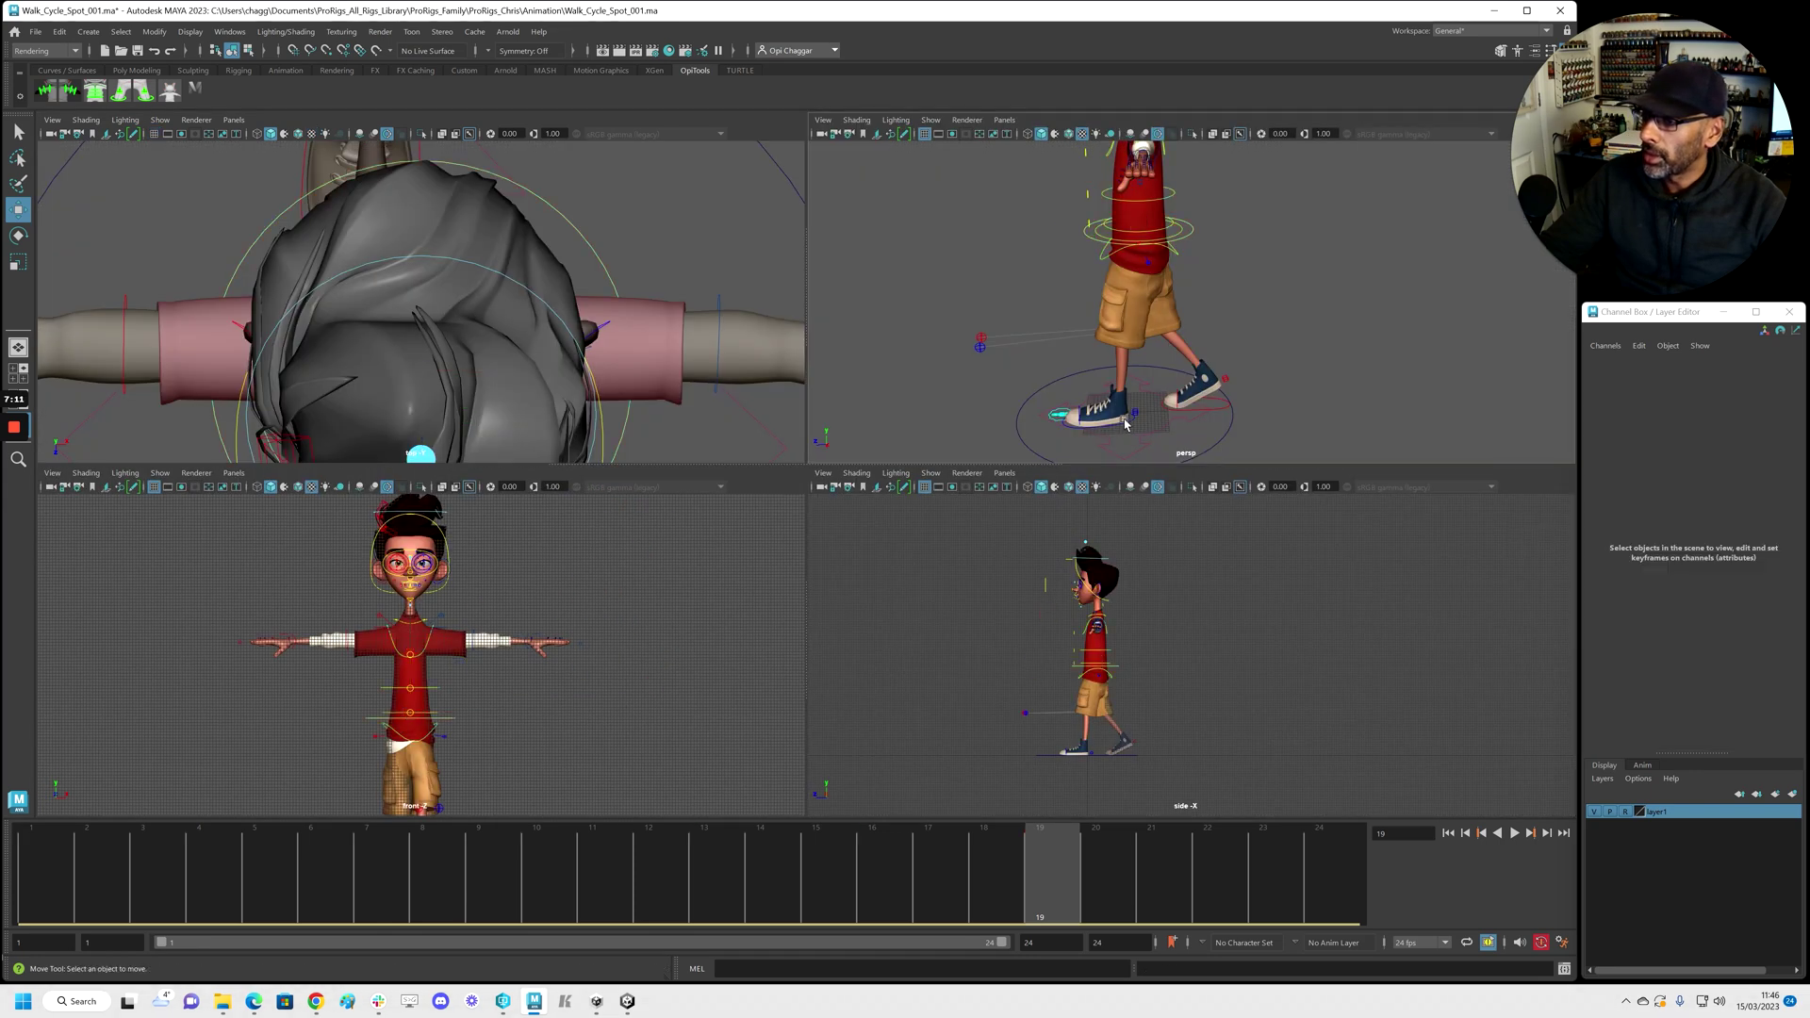
pyautogui.click(1125, 426)
pyautogui.press('space')
pyautogui.moveTo(543, 671); pyautogui.dragTo(540, 676)
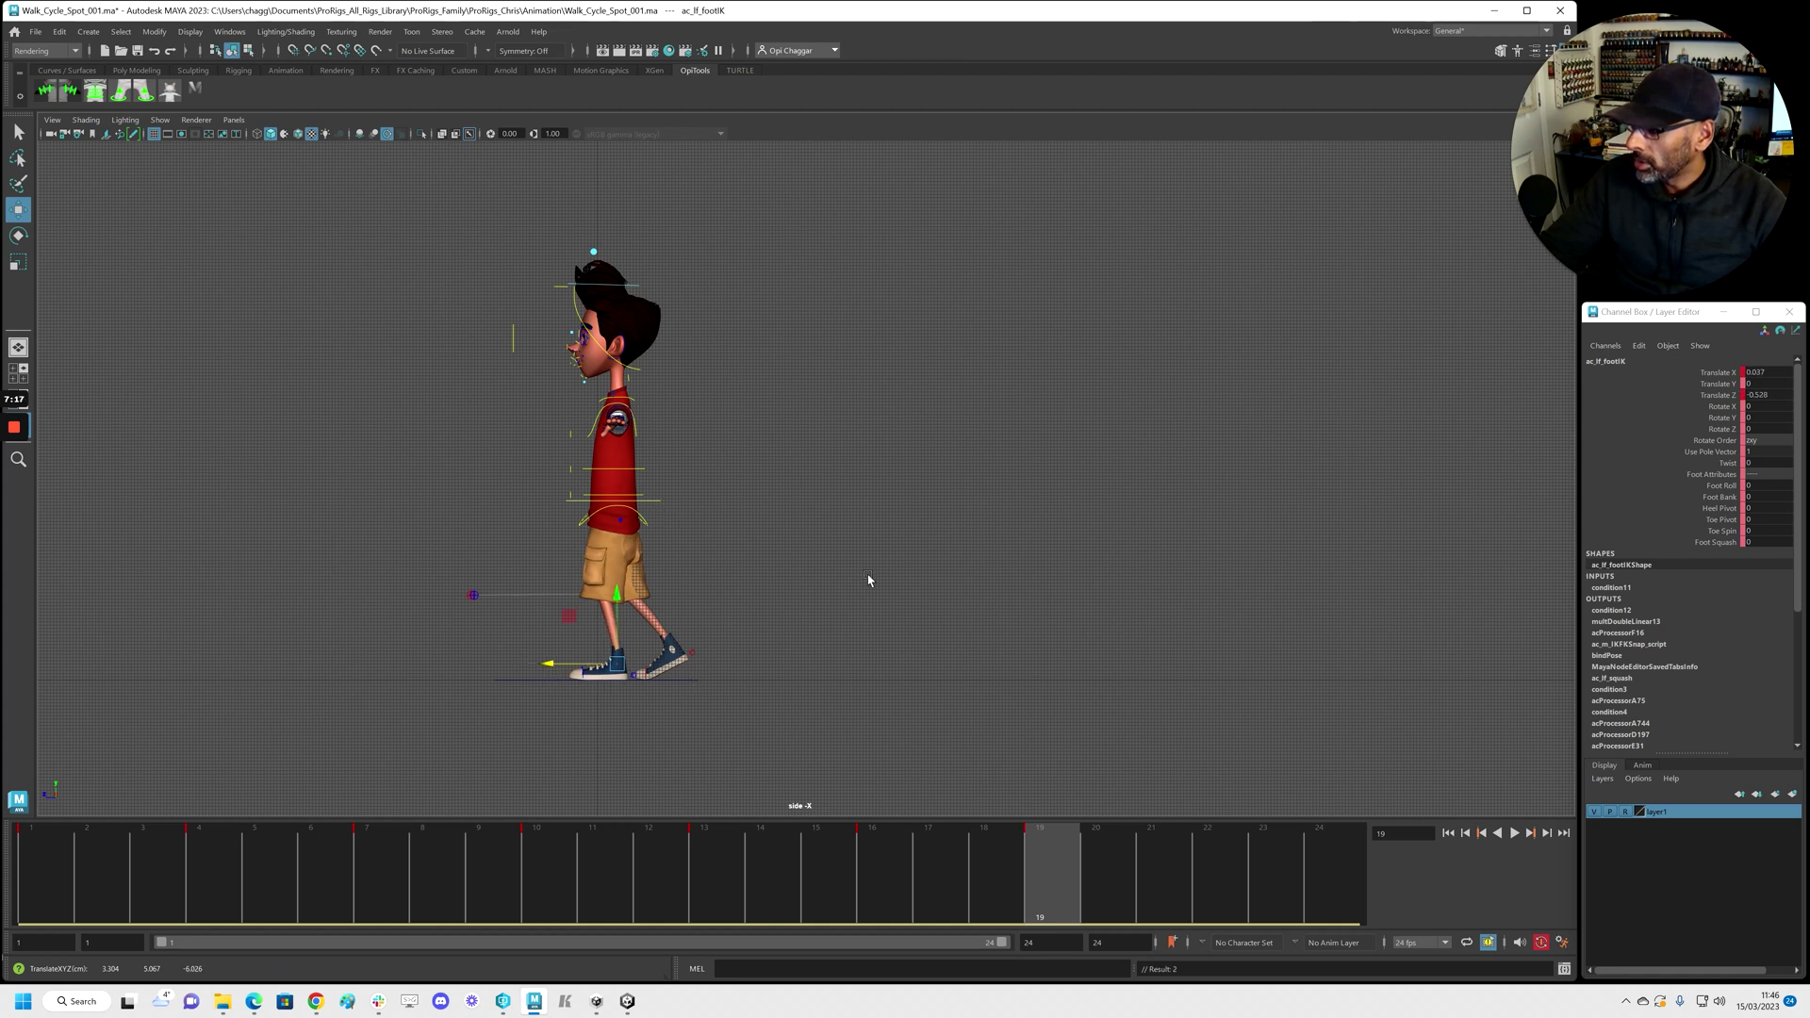
# Raise the right foot IK control to Translate Y about 4.96 at frame 19 for the passing pose
pyautogui.press('space')
pyautogui.click(1219, 411)
pyautogui.moveTo(1149, 390); pyautogui.dragTo(1099, 394)
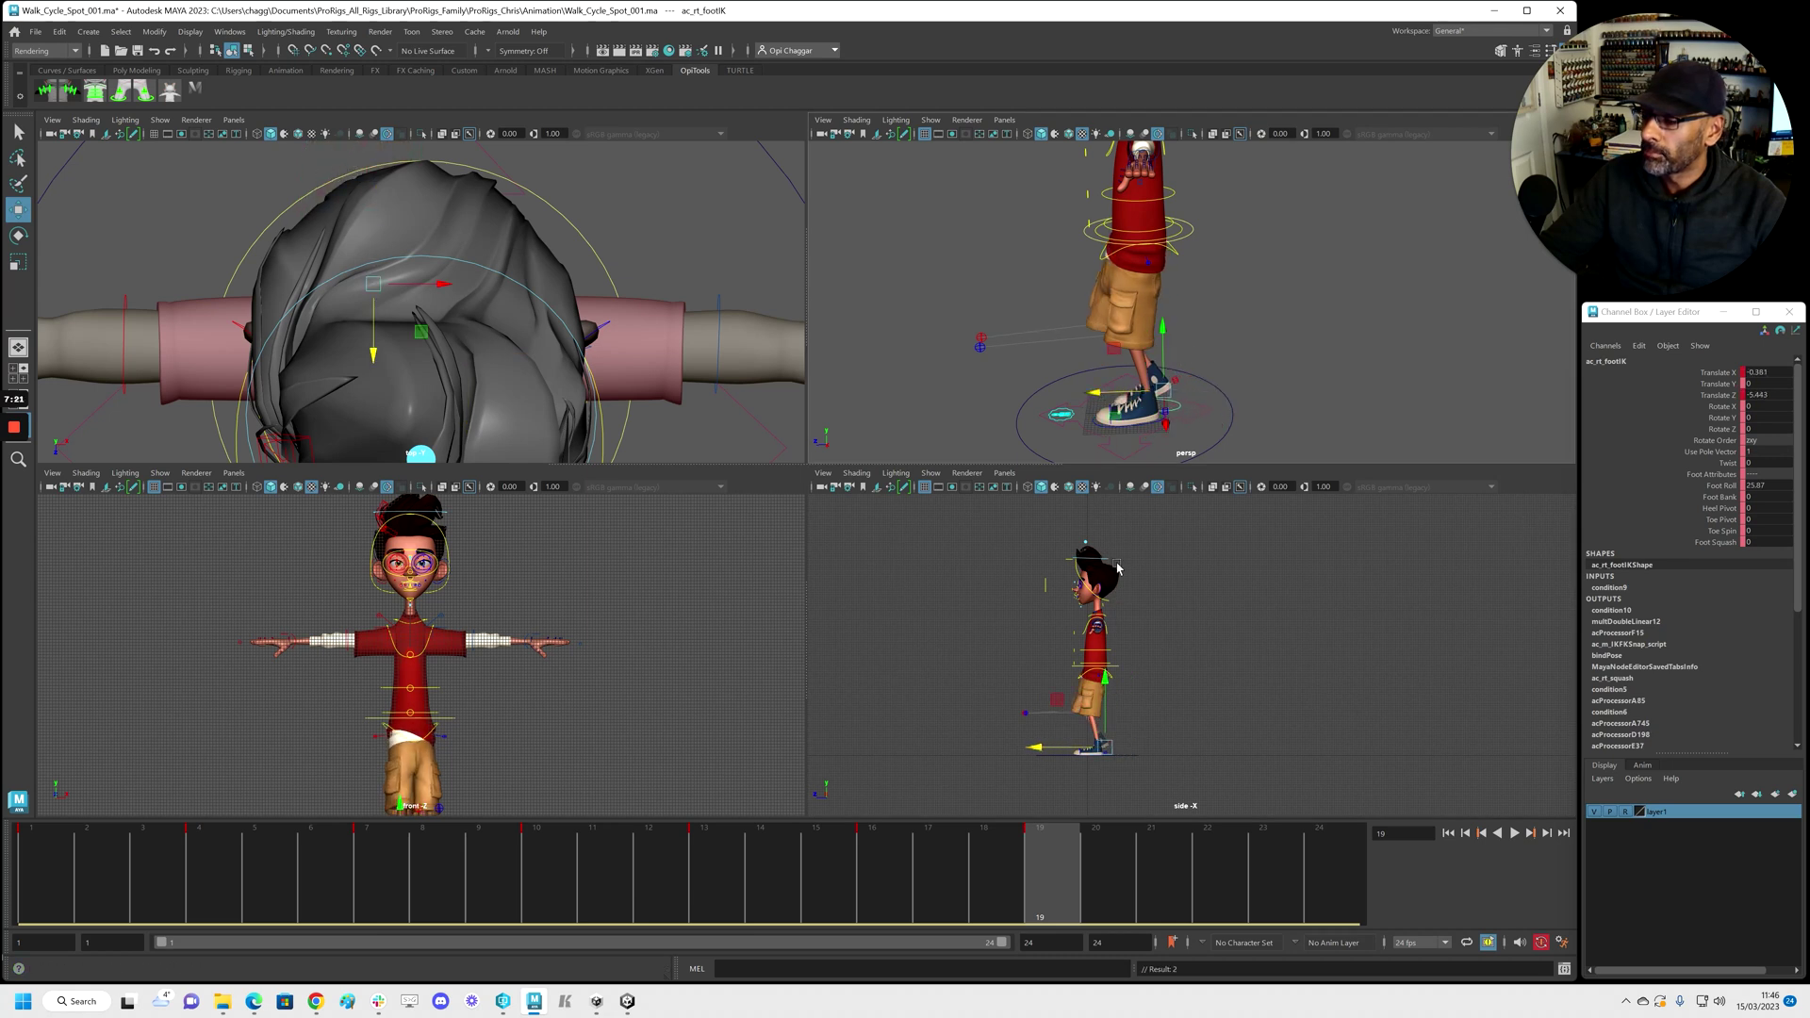
pyautogui.moveTo(1094, 683); pyautogui.dragTo(1093, 670)
pyautogui.press('space')
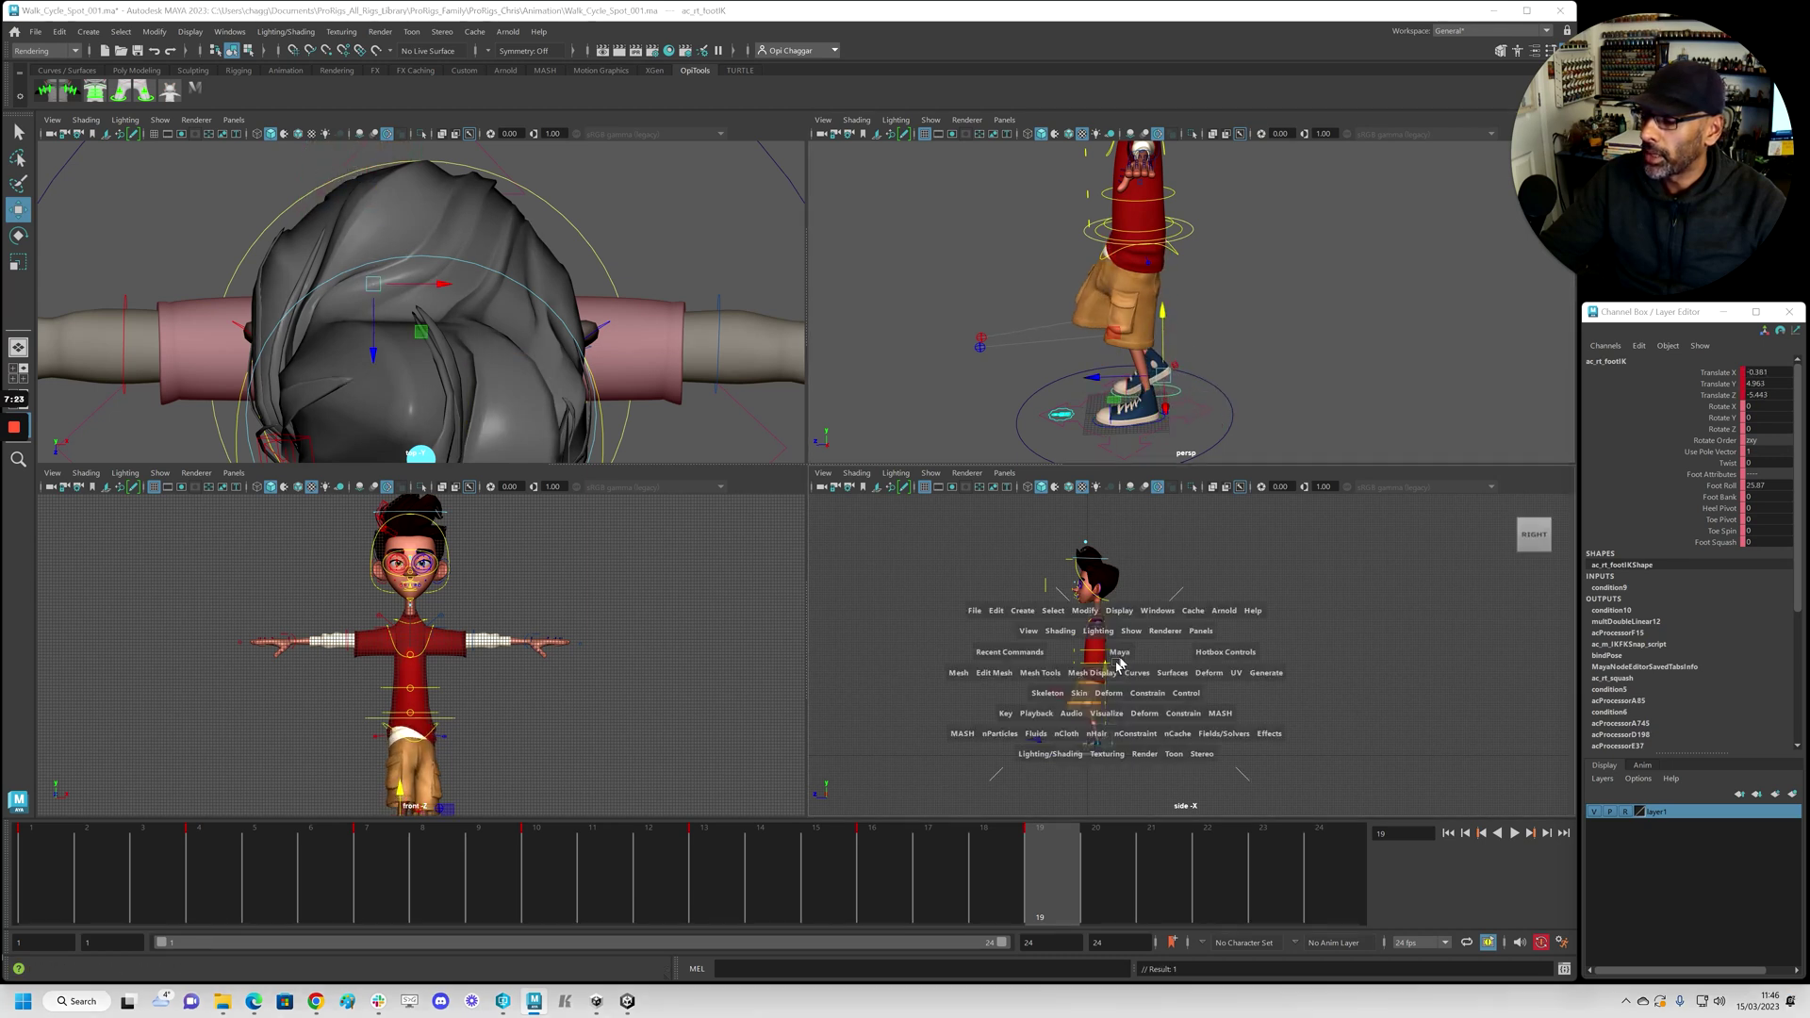
pyautogui.press('f')
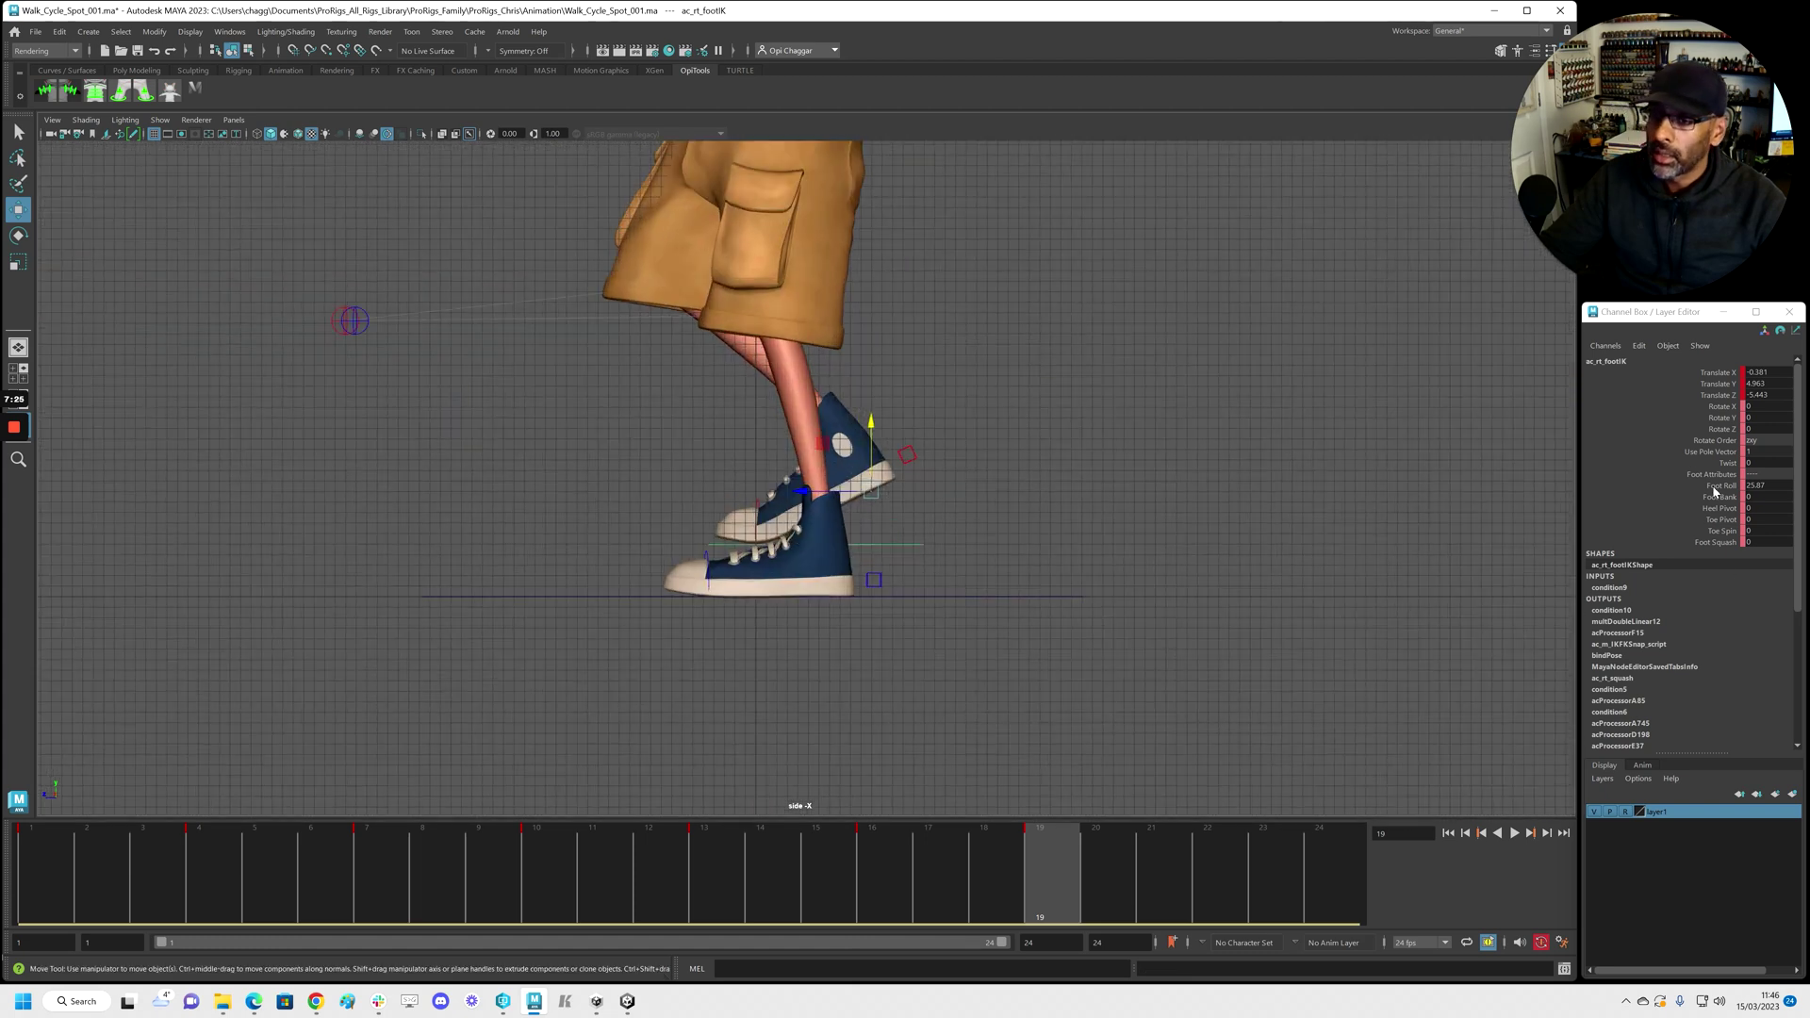
# Increase the right foot's Foot Roll to about 73.67 and rotate its toe control about 69 degrees in X so the toes hang down
pyautogui.click(1721, 485)
pyautogui.moveTo(1091, 578); pyautogui.dragTo(816, 577, button='middle')
pyautogui.click(745, 525)
pyautogui.press('e')
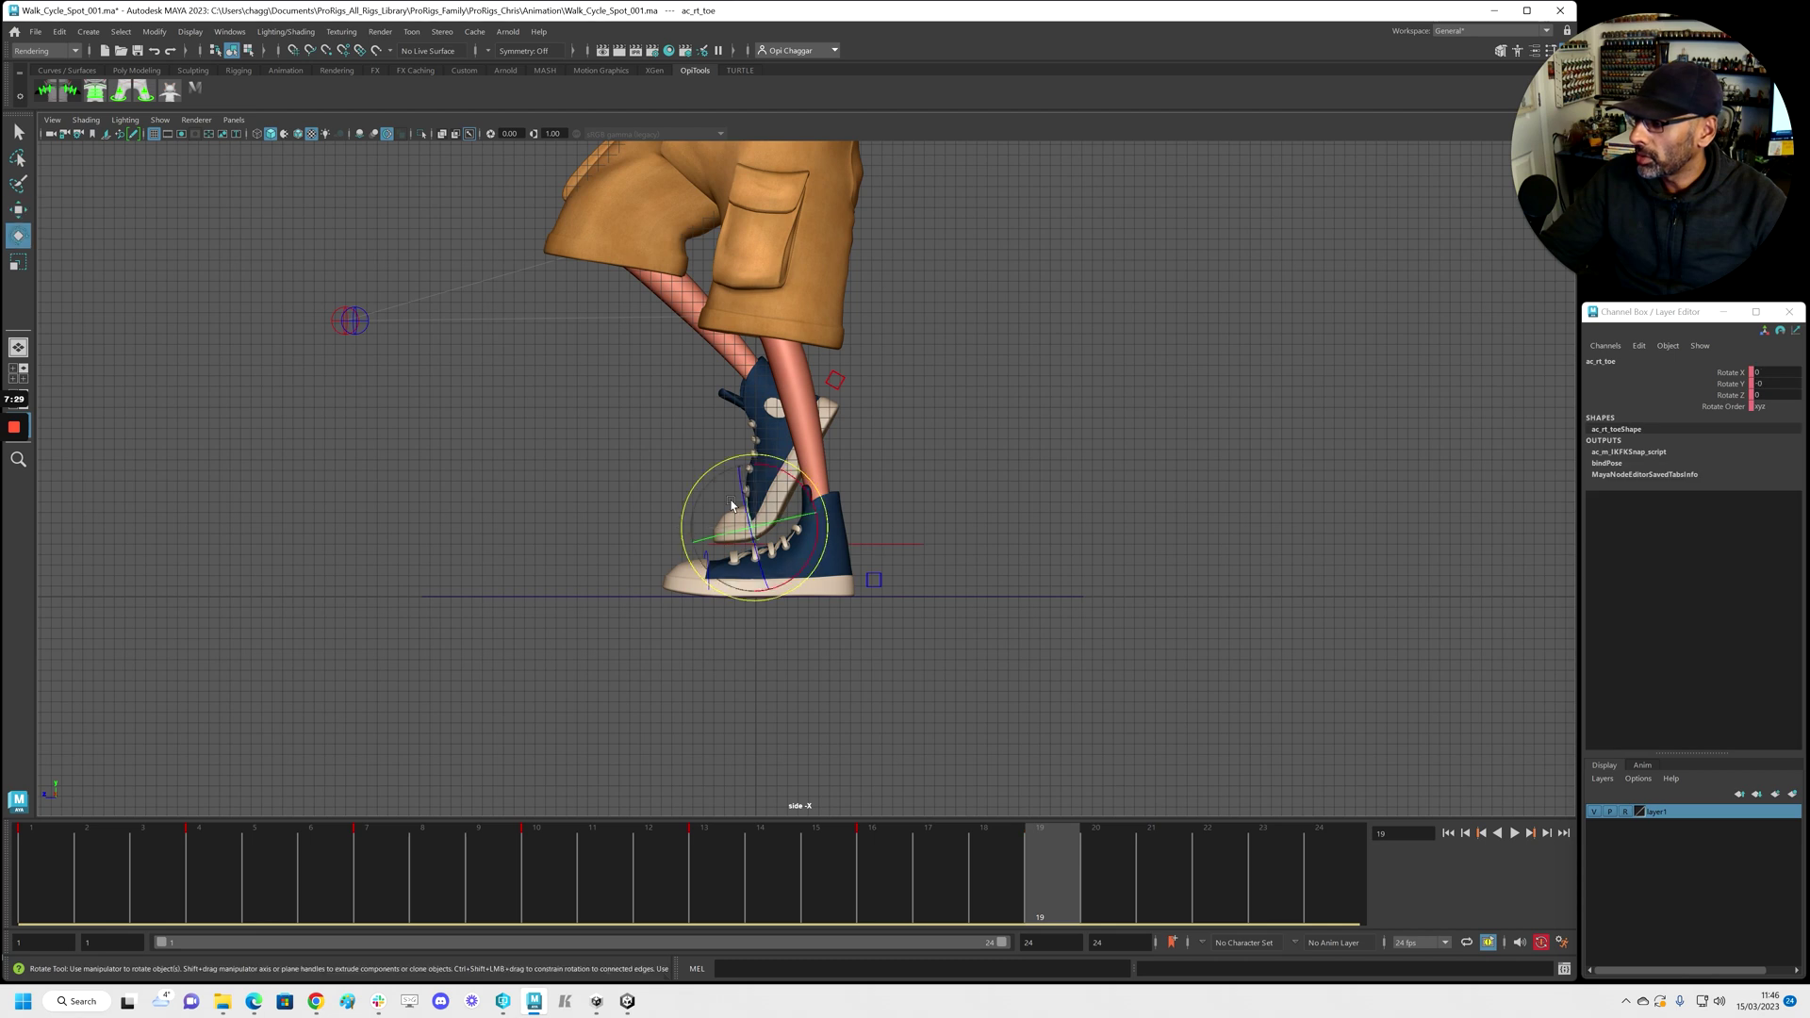
pyautogui.moveTo(804, 485); pyautogui.dragTo(757, 459)
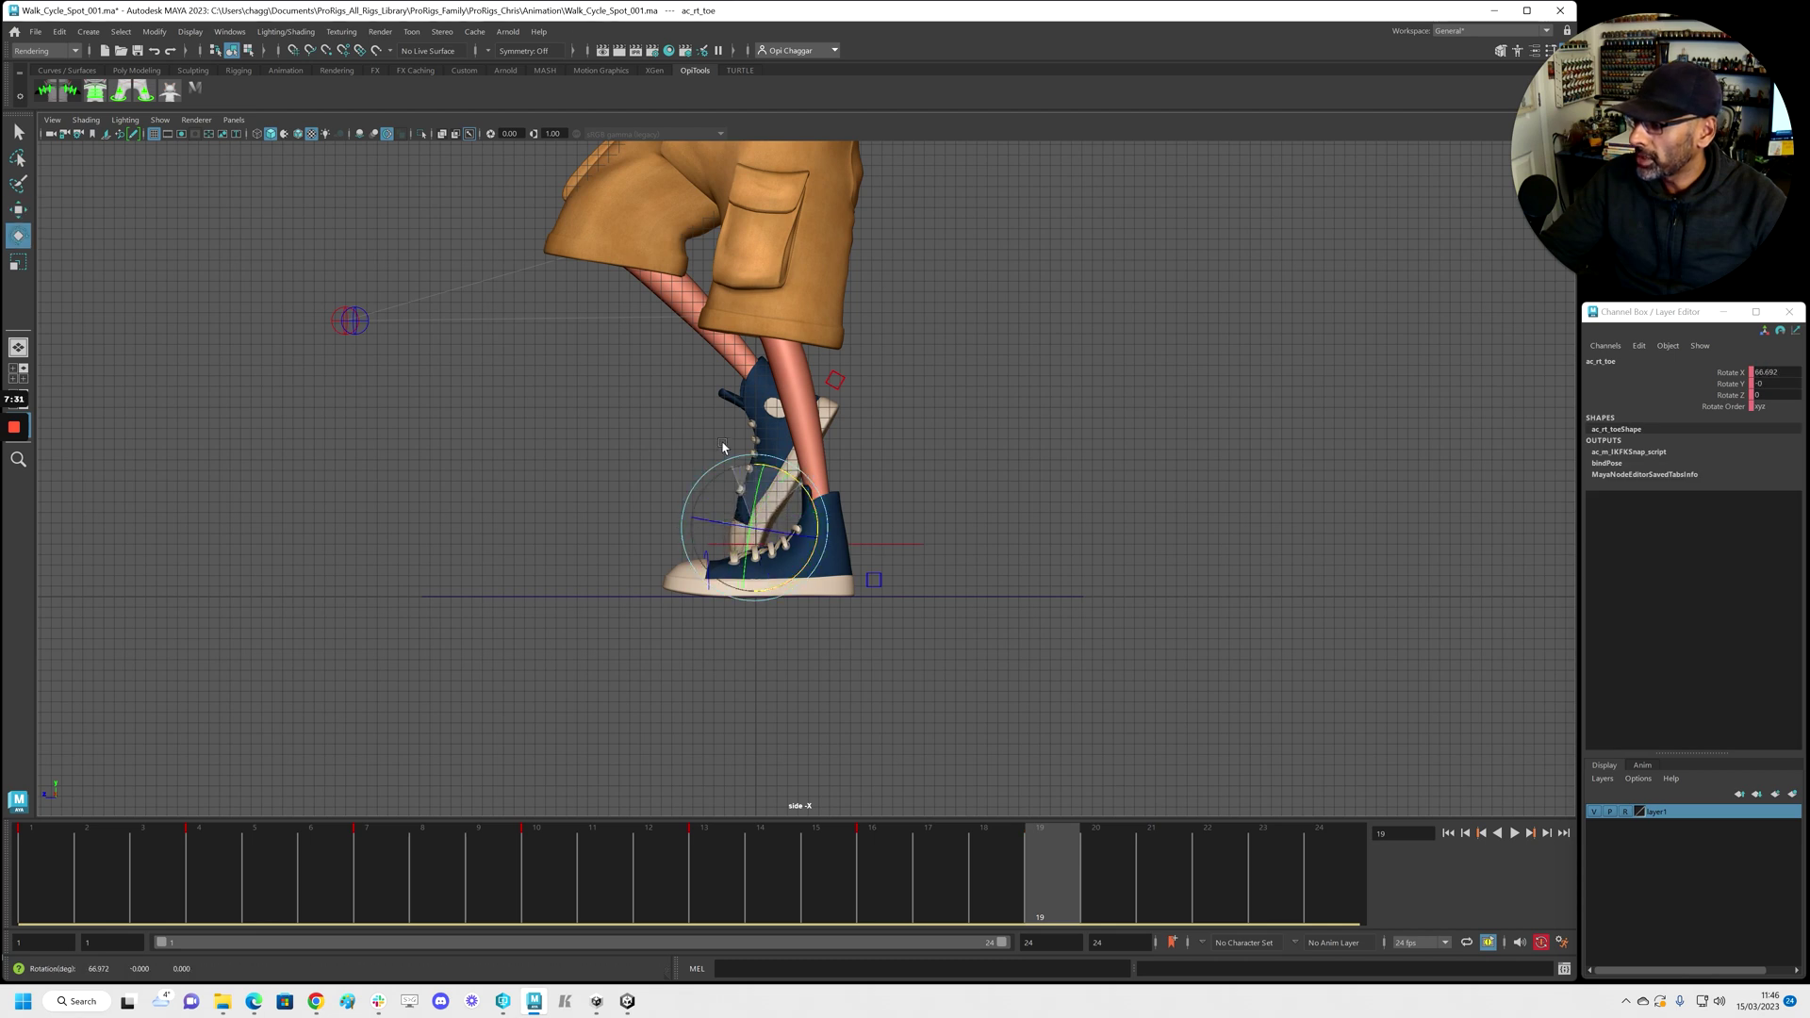
# Lower the right foot IK control to Translate Y about 4.02 and shift it slightly backward
pyautogui.click(870, 530)
pyautogui.press('w')
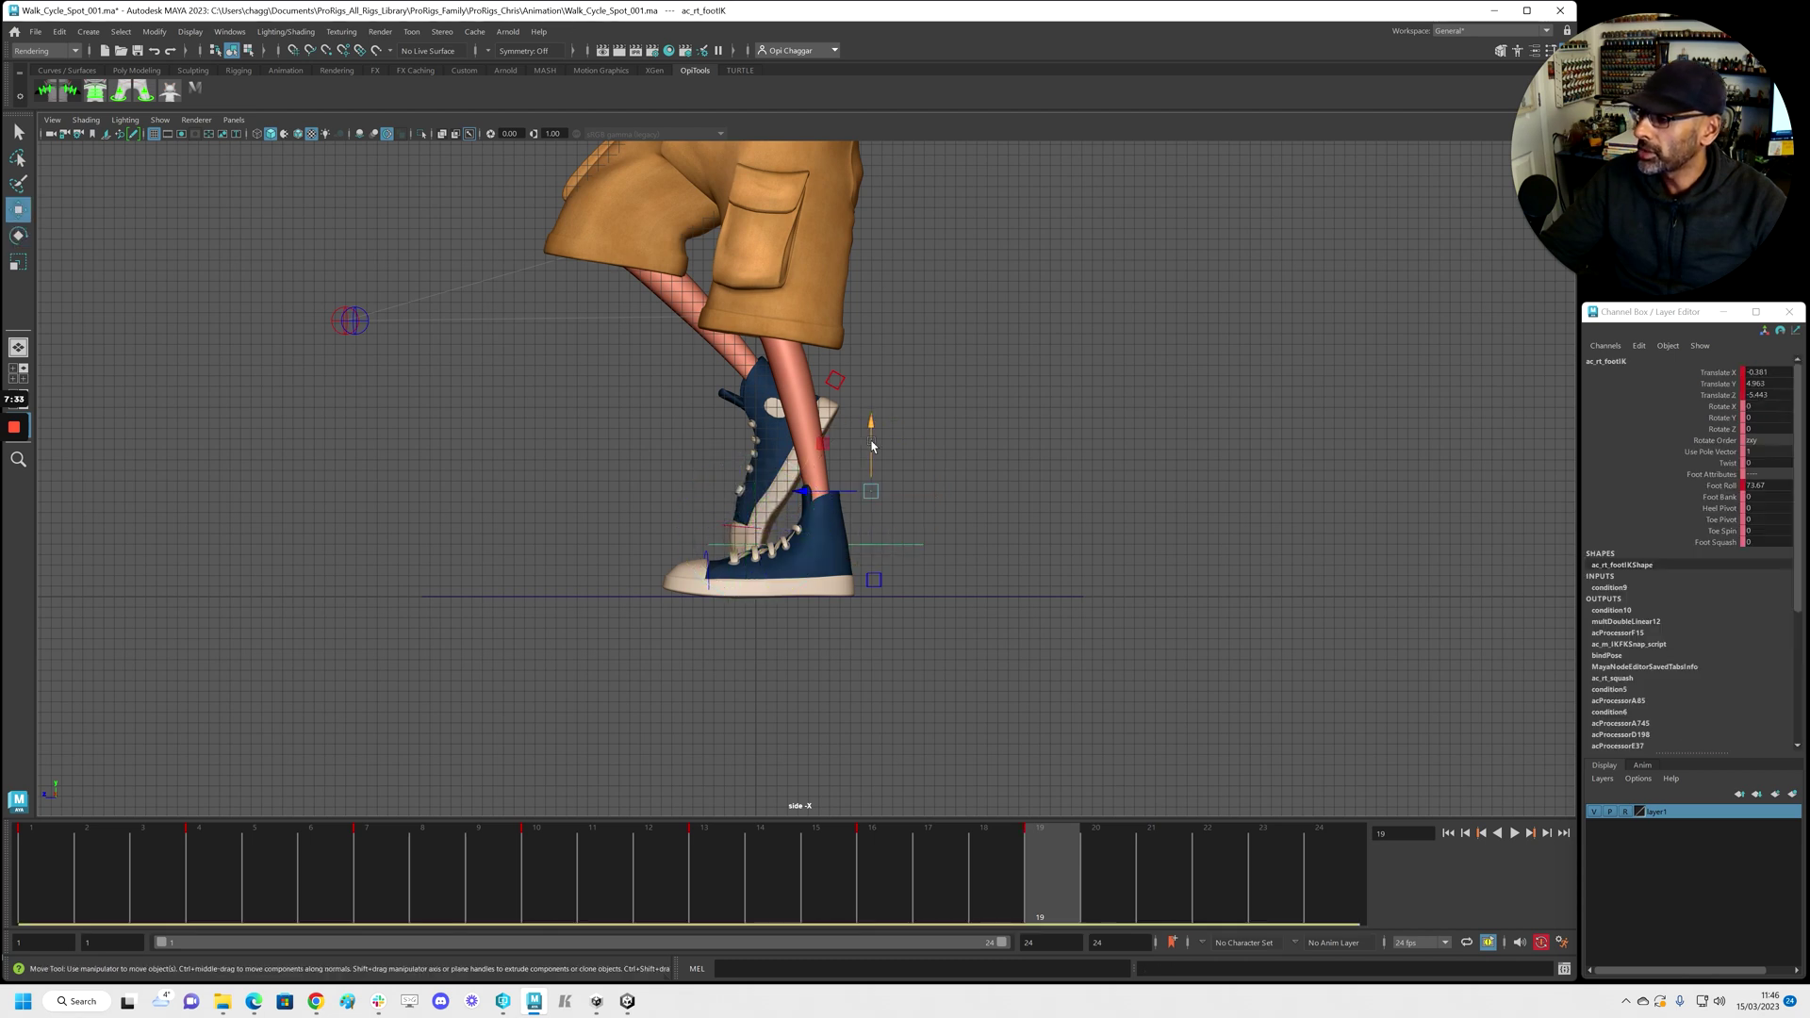
pyautogui.moveTo(872, 446); pyautogui.dragTo(872, 456)
pyautogui.moveTo(803, 503); pyautogui.dragTo(838, 504)
# Select all the rig controls and key the passing pose at frame 19
pyautogui.keyDown('alt'); pyautogui.moveTo(1042, 412); pyautogui.dragTo(457, 424, button='right'); pyautogui.keyUp('alt')
pyautogui.keyDown('alt'); pyautogui.moveTo(1343, 259); pyautogui.dragTo(1371, 323, button='middle'); pyautogui.keyUp('alt')
pyautogui.keyDown('alt'); pyautogui.moveTo(870, 500); pyautogui.dragTo(626, 472, button='right'); pyautogui.keyUp('alt')
pyautogui.keyDown('alt'); pyautogui.moveTo(1012, 434); pyautogui.dragTo(1022, 509, button='middle'); pyautogui.keyUp('alt')
pyautogui.keyDown('alt'); pyautogui.moveTo(1022, 509); pyautogui.dragTo(940, 439, button='right'); pyautogui.keyUp('alt')
pyautogui.keyDown('alt'); pyautogui.moveTo(940, 439); pyautogui.dragTo(950, 483, button='middle'); pyautogui.keyUp('alt')
pyautogui.moveTo(599, 160); pyautogui.dragTo(1136, 754)
pyautogui.press('e')
pyautogui.press('w')
# Play back and scrub the walk to check the poses keyed through frame 19
pyautogui.hotkey('alt', ',')
pyautogui.hotkey('alt', 'v')
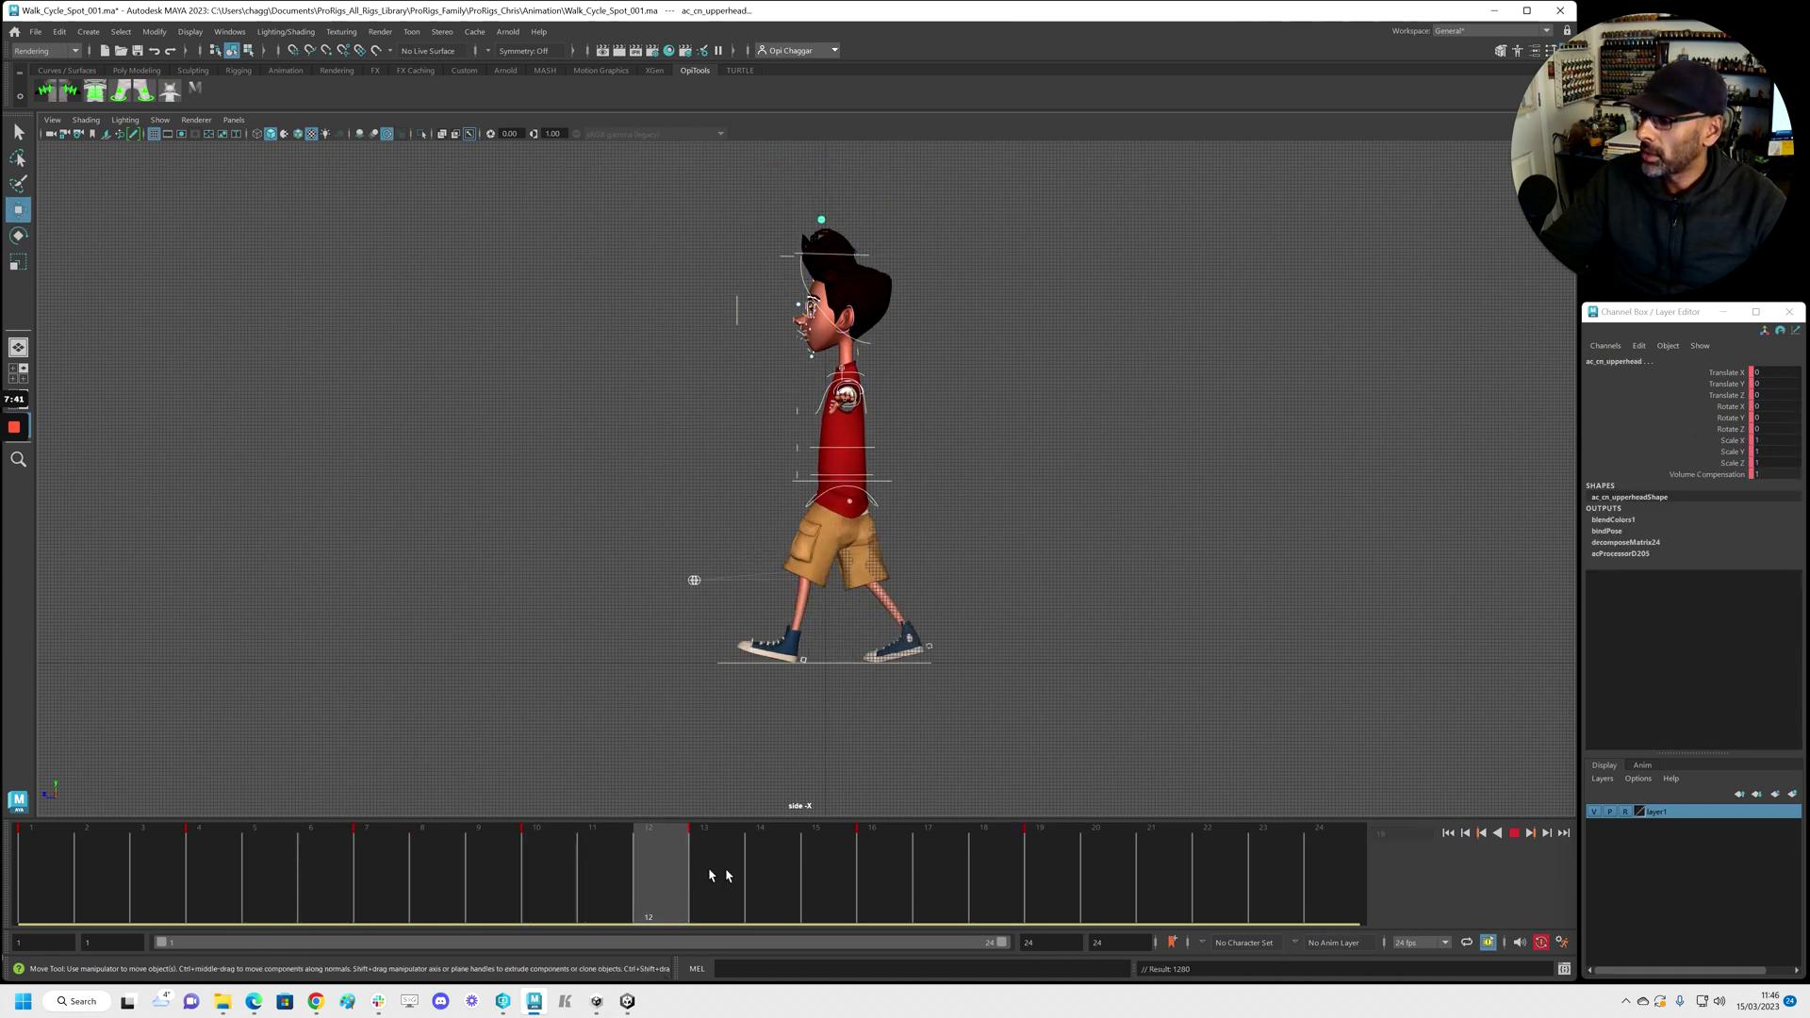
pyautogui.moveTo(1097, 865); pyautogui.dragTo(1052, 874)
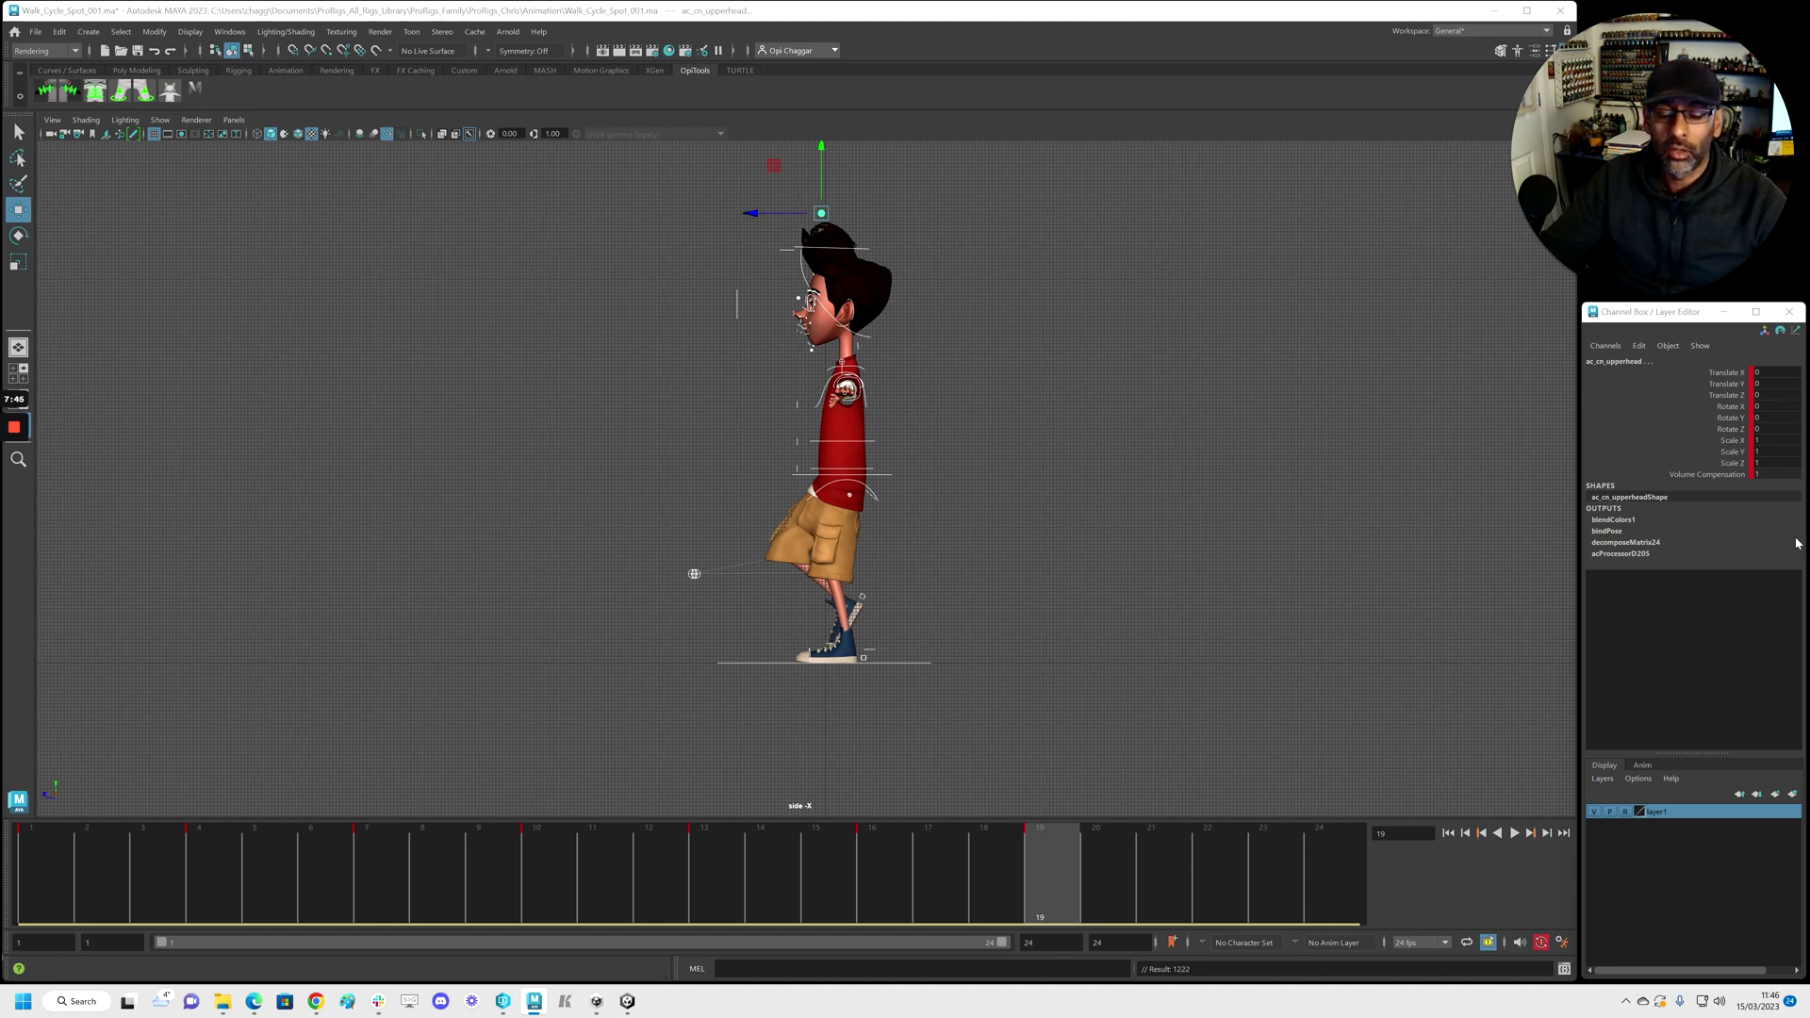
pyautogui.hotkey('alt', 'v')
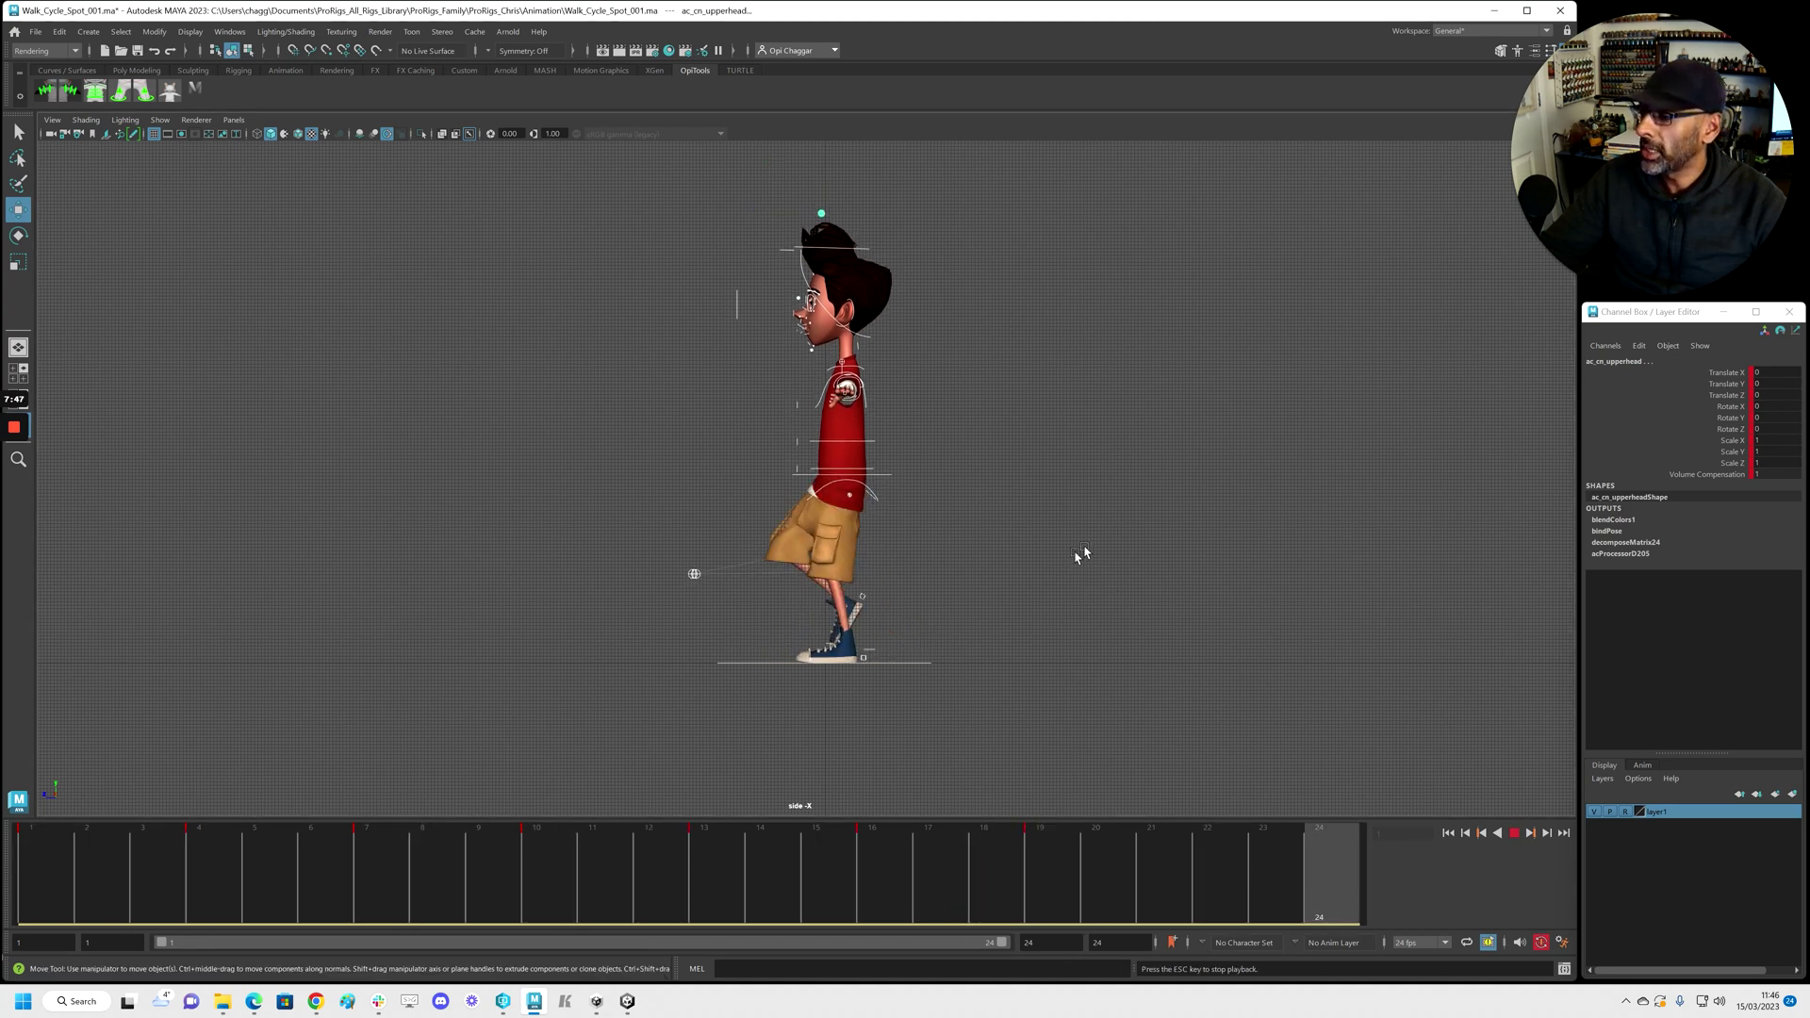
# Go to frame 22 and set the playback range end to frame 25
pyautogui.moveTo(1046, 905); pyautogui.dragTo(1242, 924)
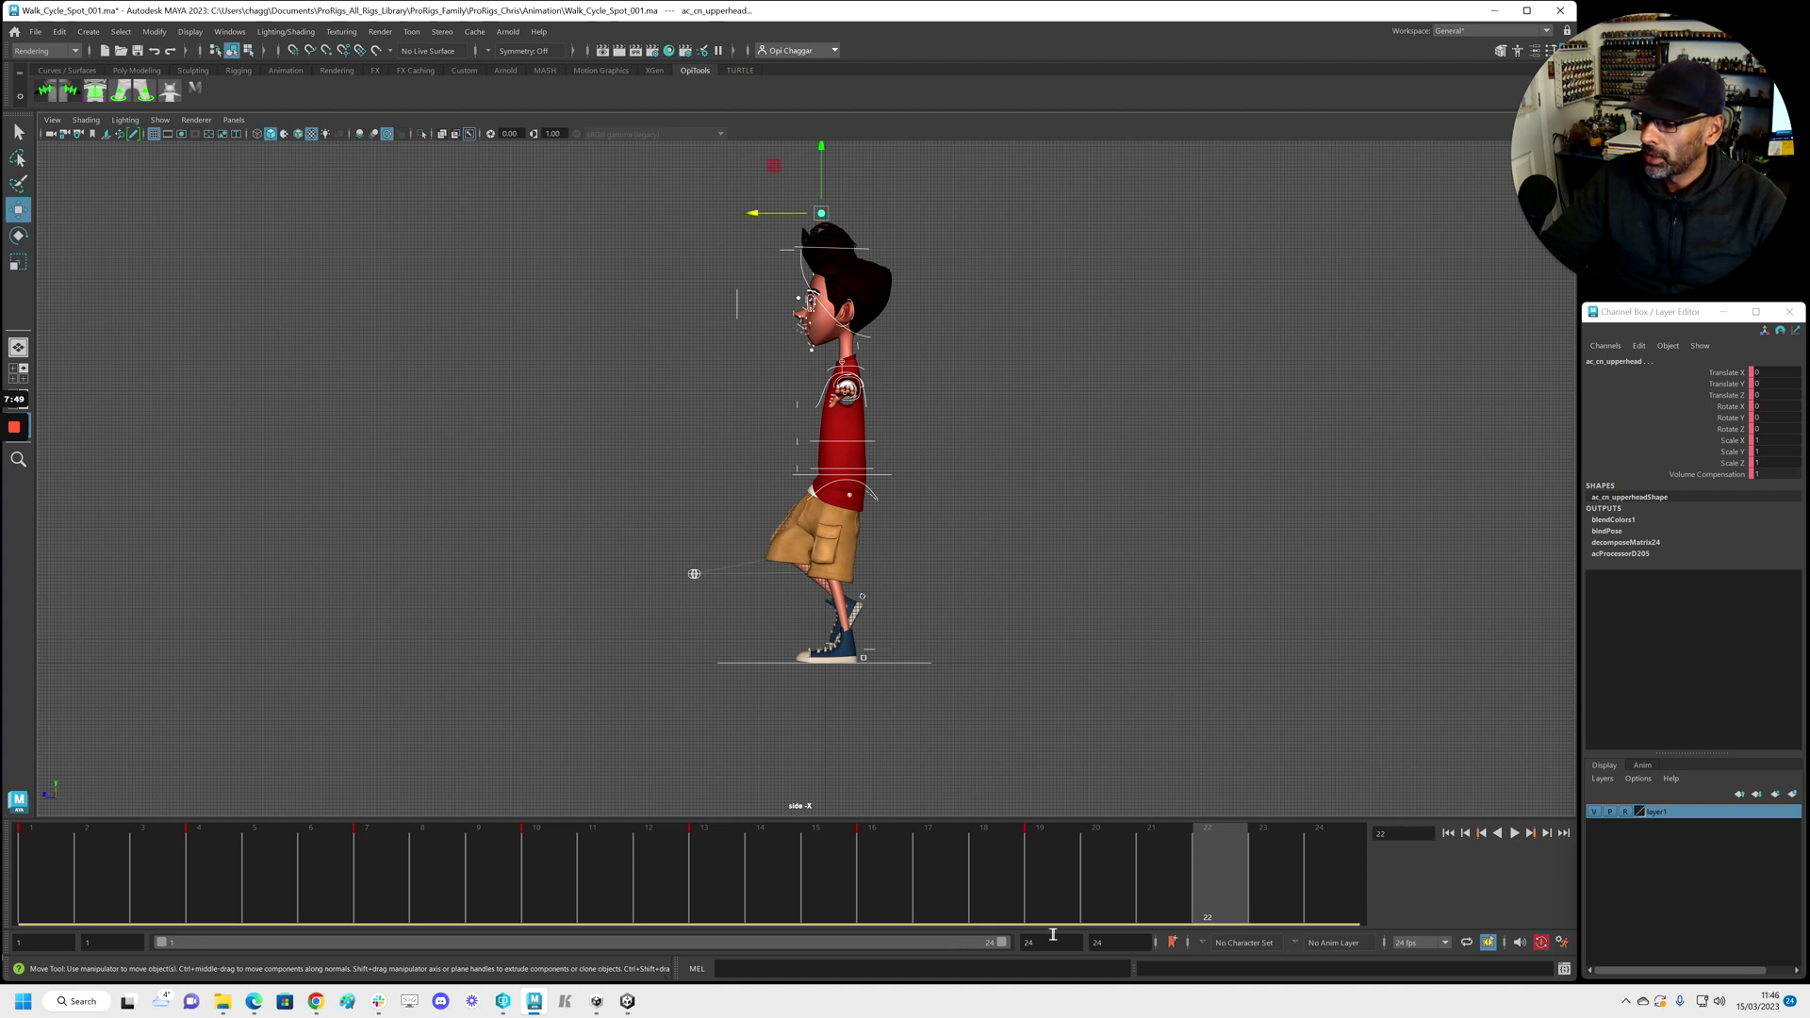
pyautogui.write('2')
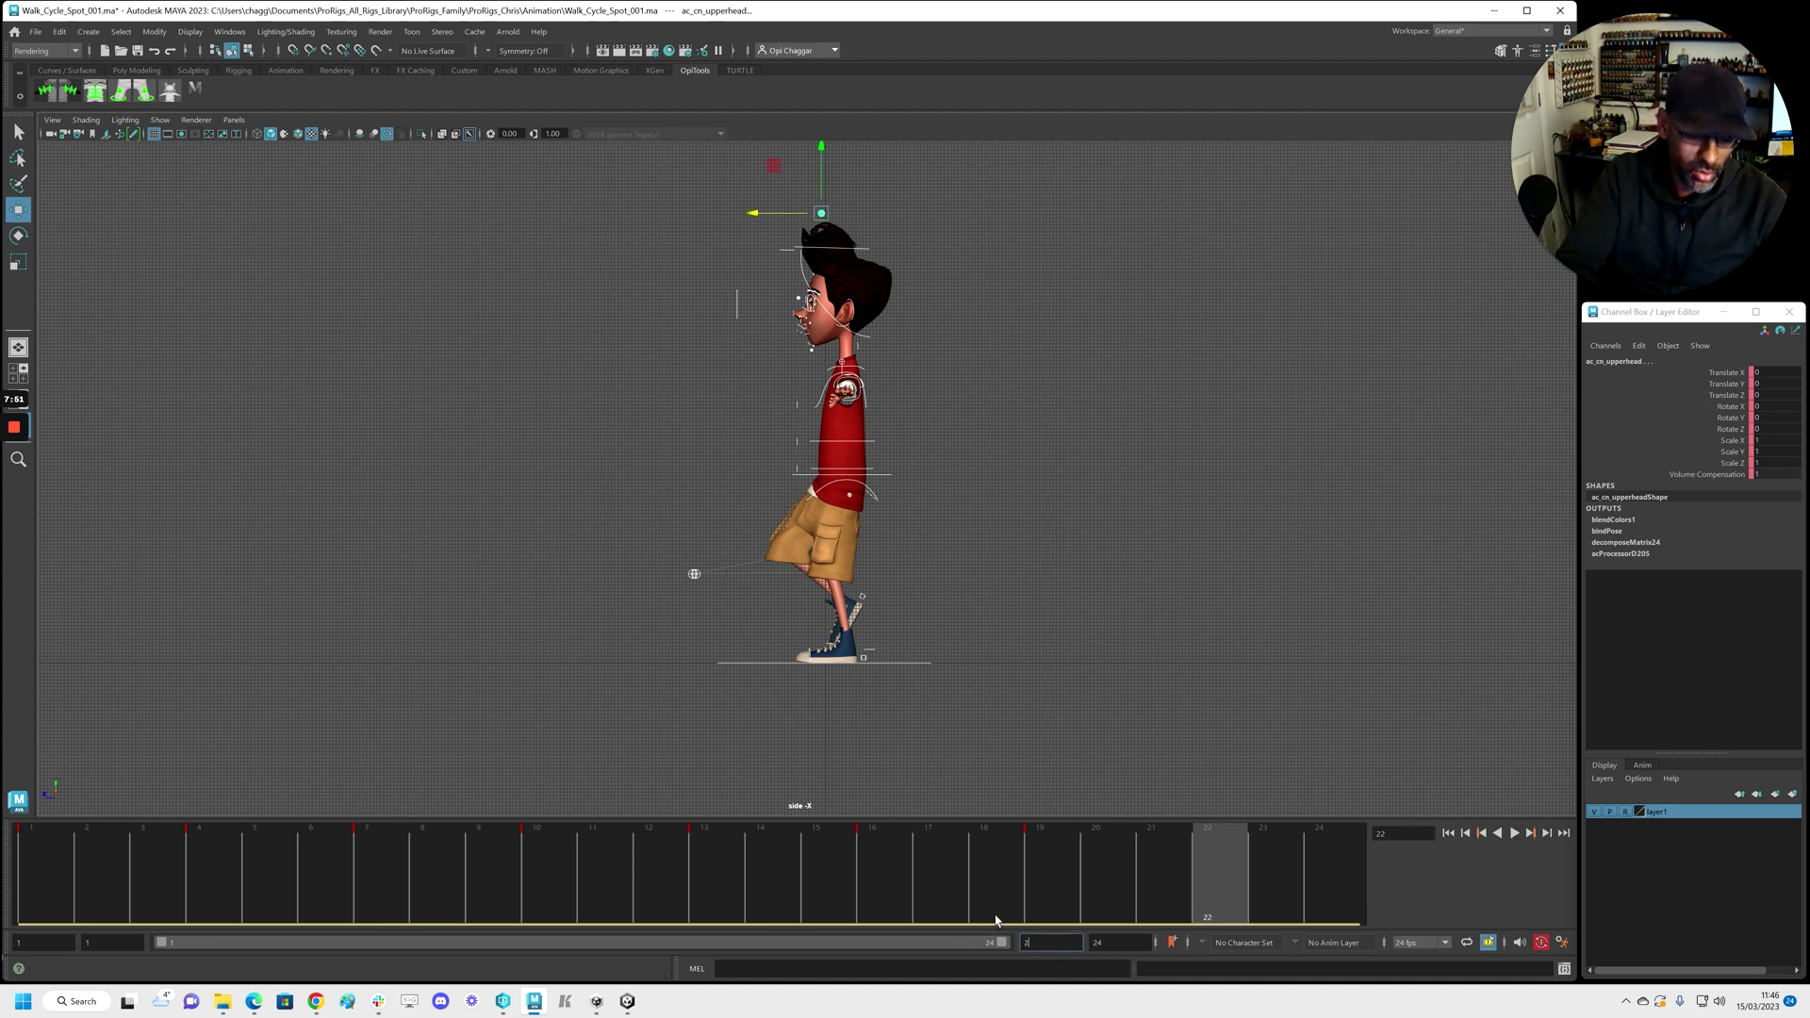
pyautogui.write('5')
pyautogui.press('Return')
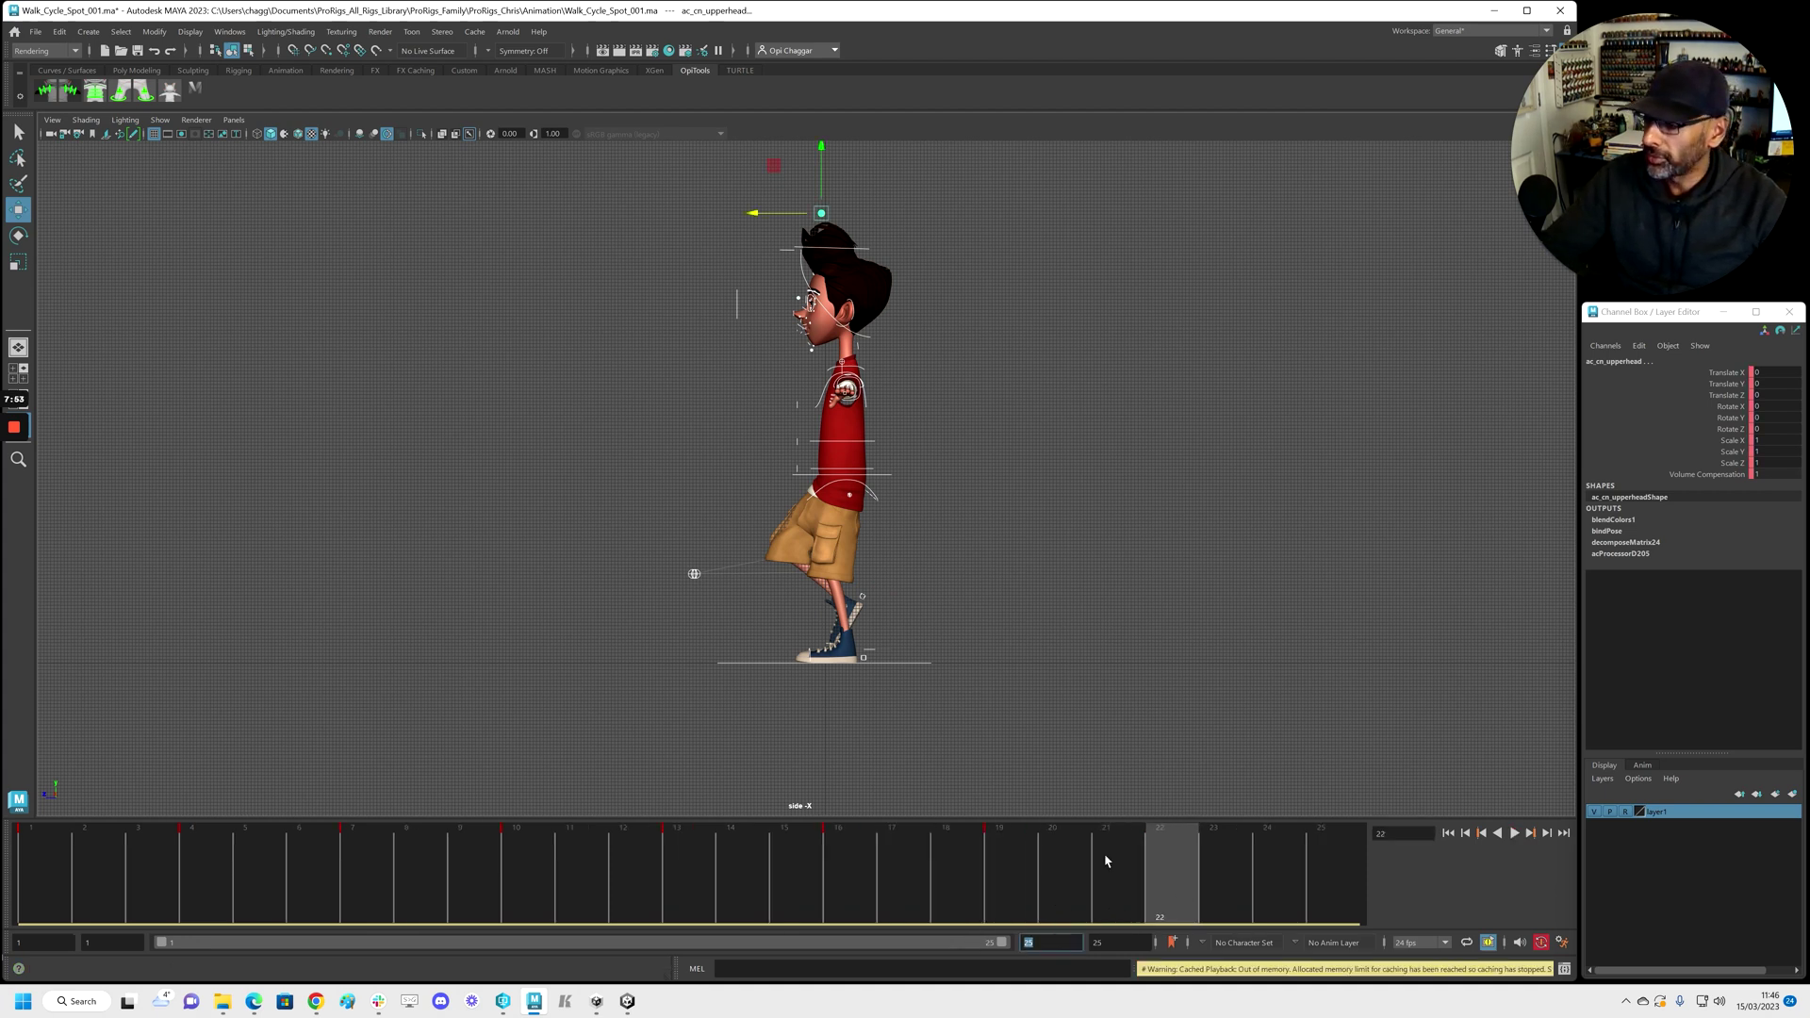
pyautogui.click(1113, 363)
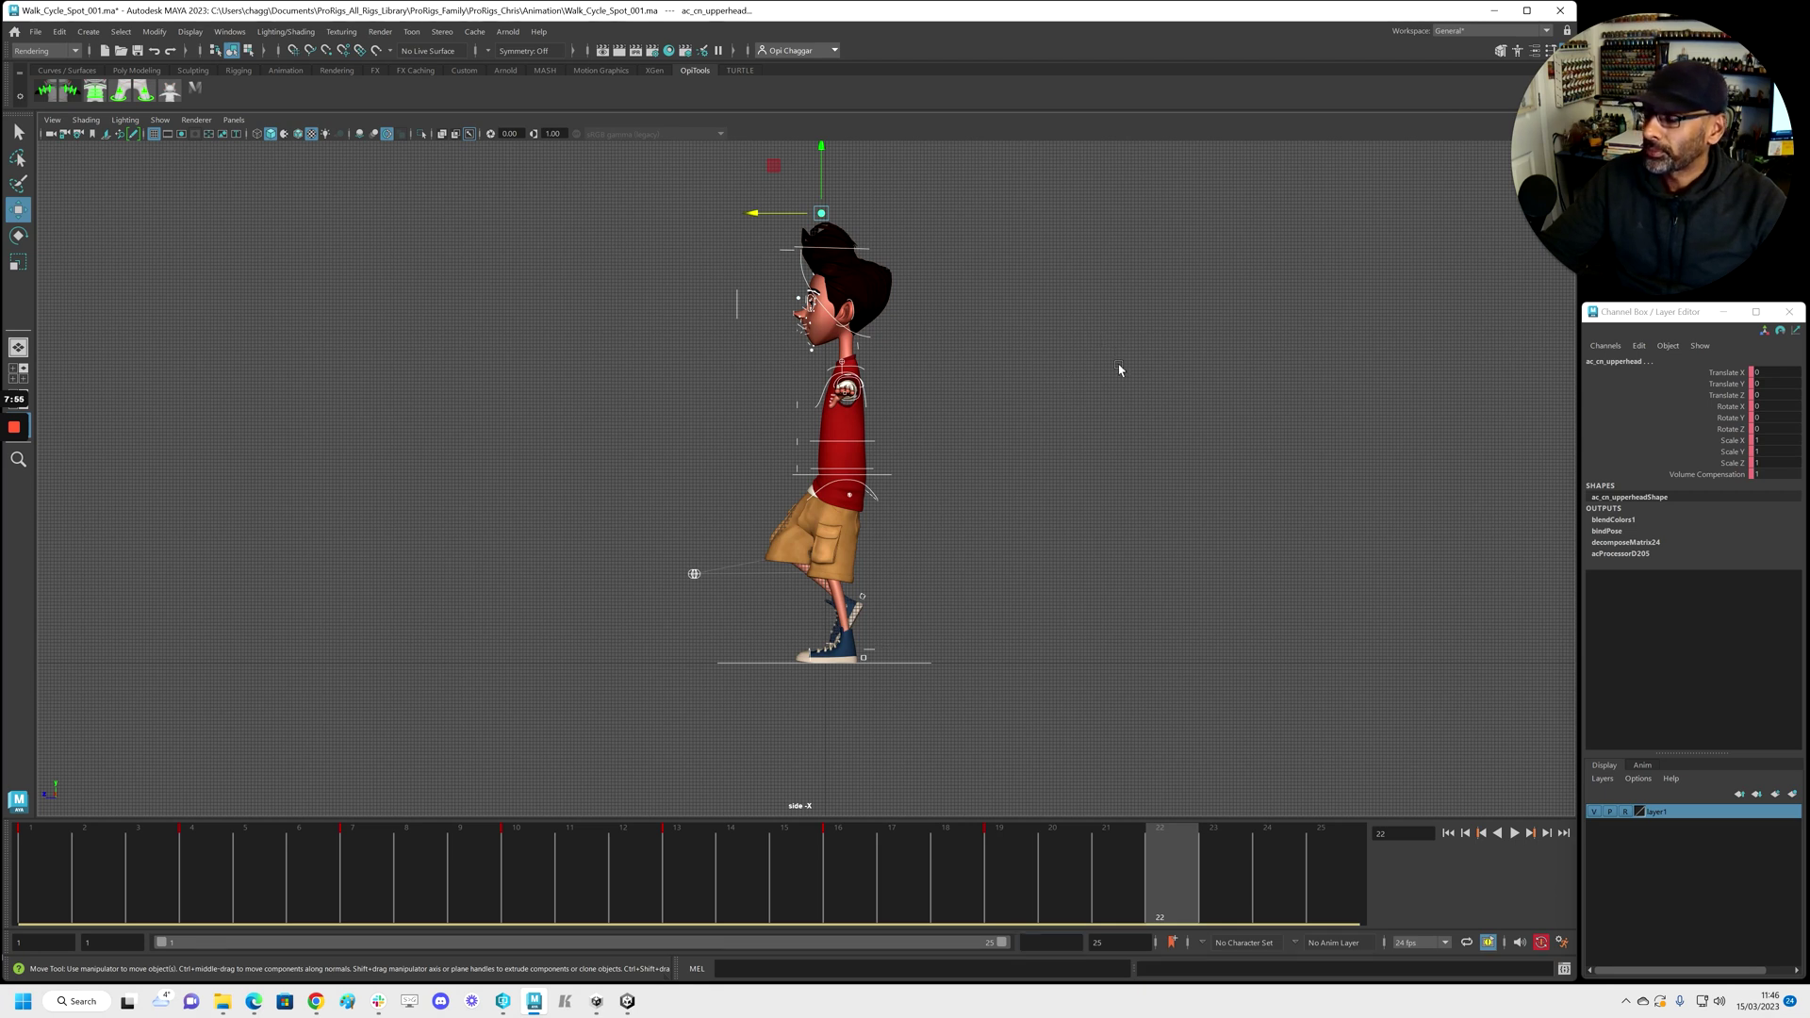
# Raise the root control to Translate Y about 1.46 at frame 22 for the up pose
pyautogui.press('space')
pyautogui.click(1166, 422)
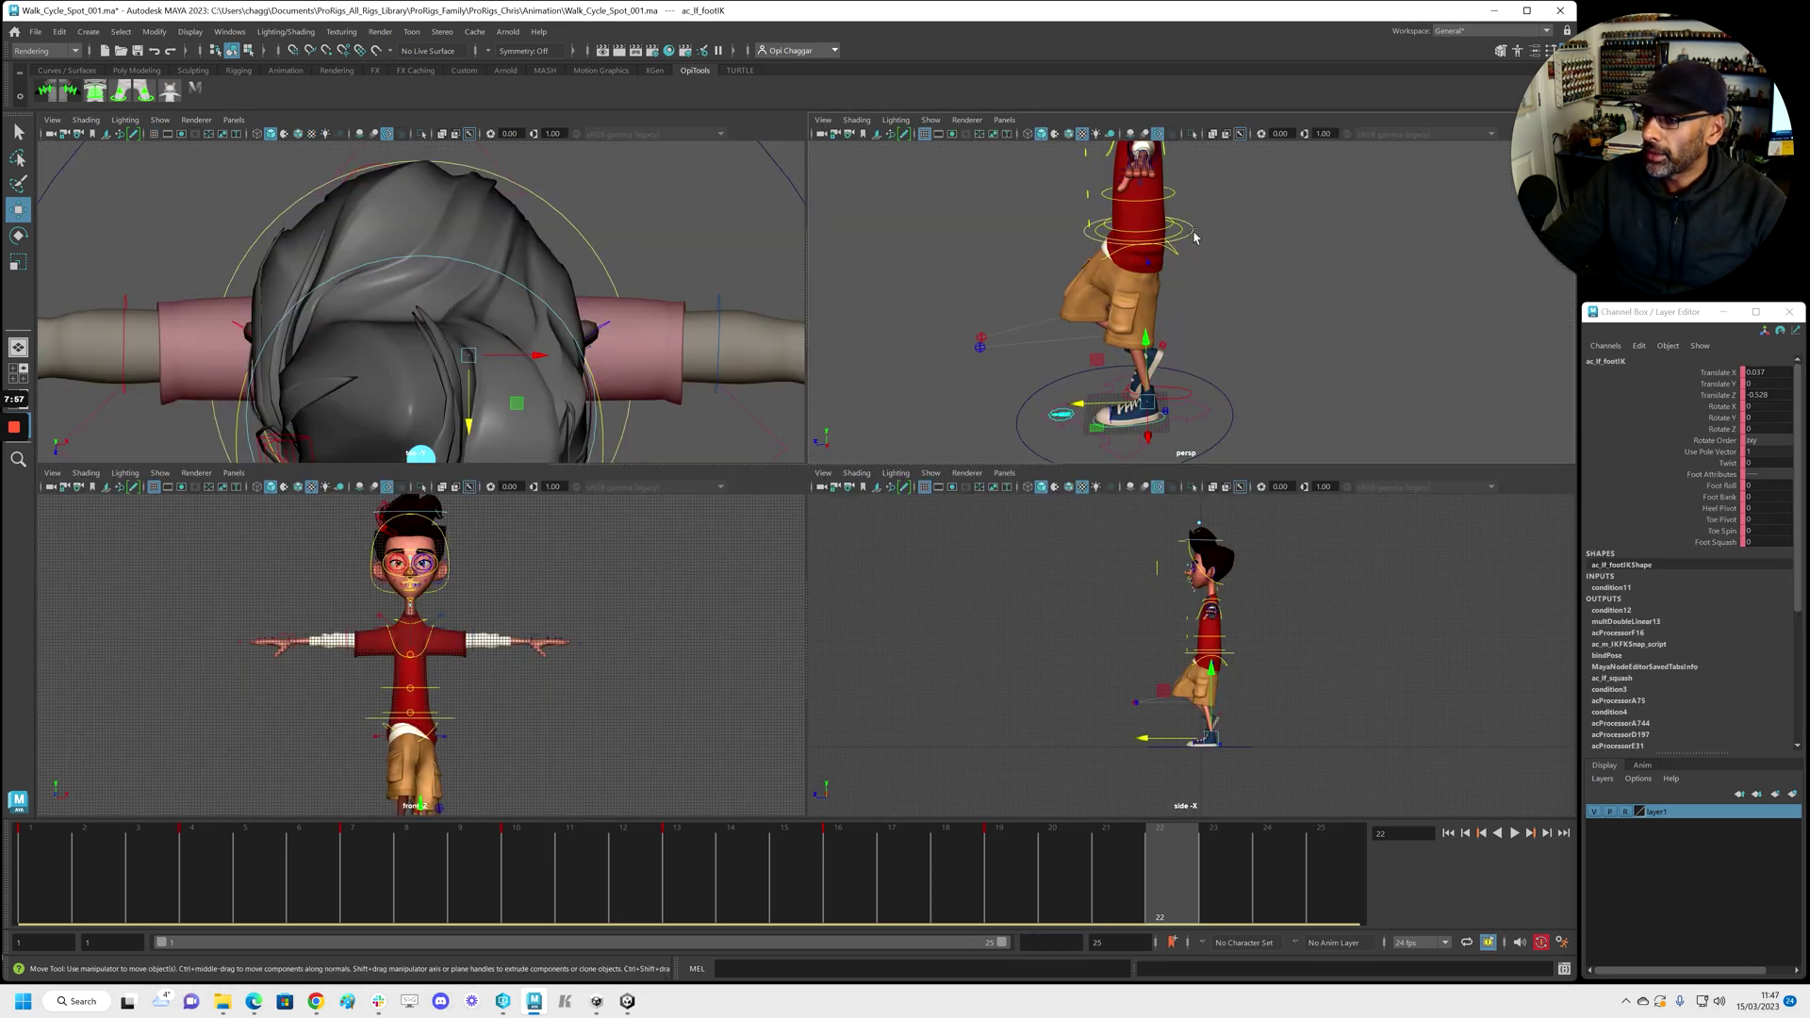
pyautogui.click(1181, 539)
pyautogui.moveTo(1215, 585); pyautogui.dragTo(1213, 582, button='middle')
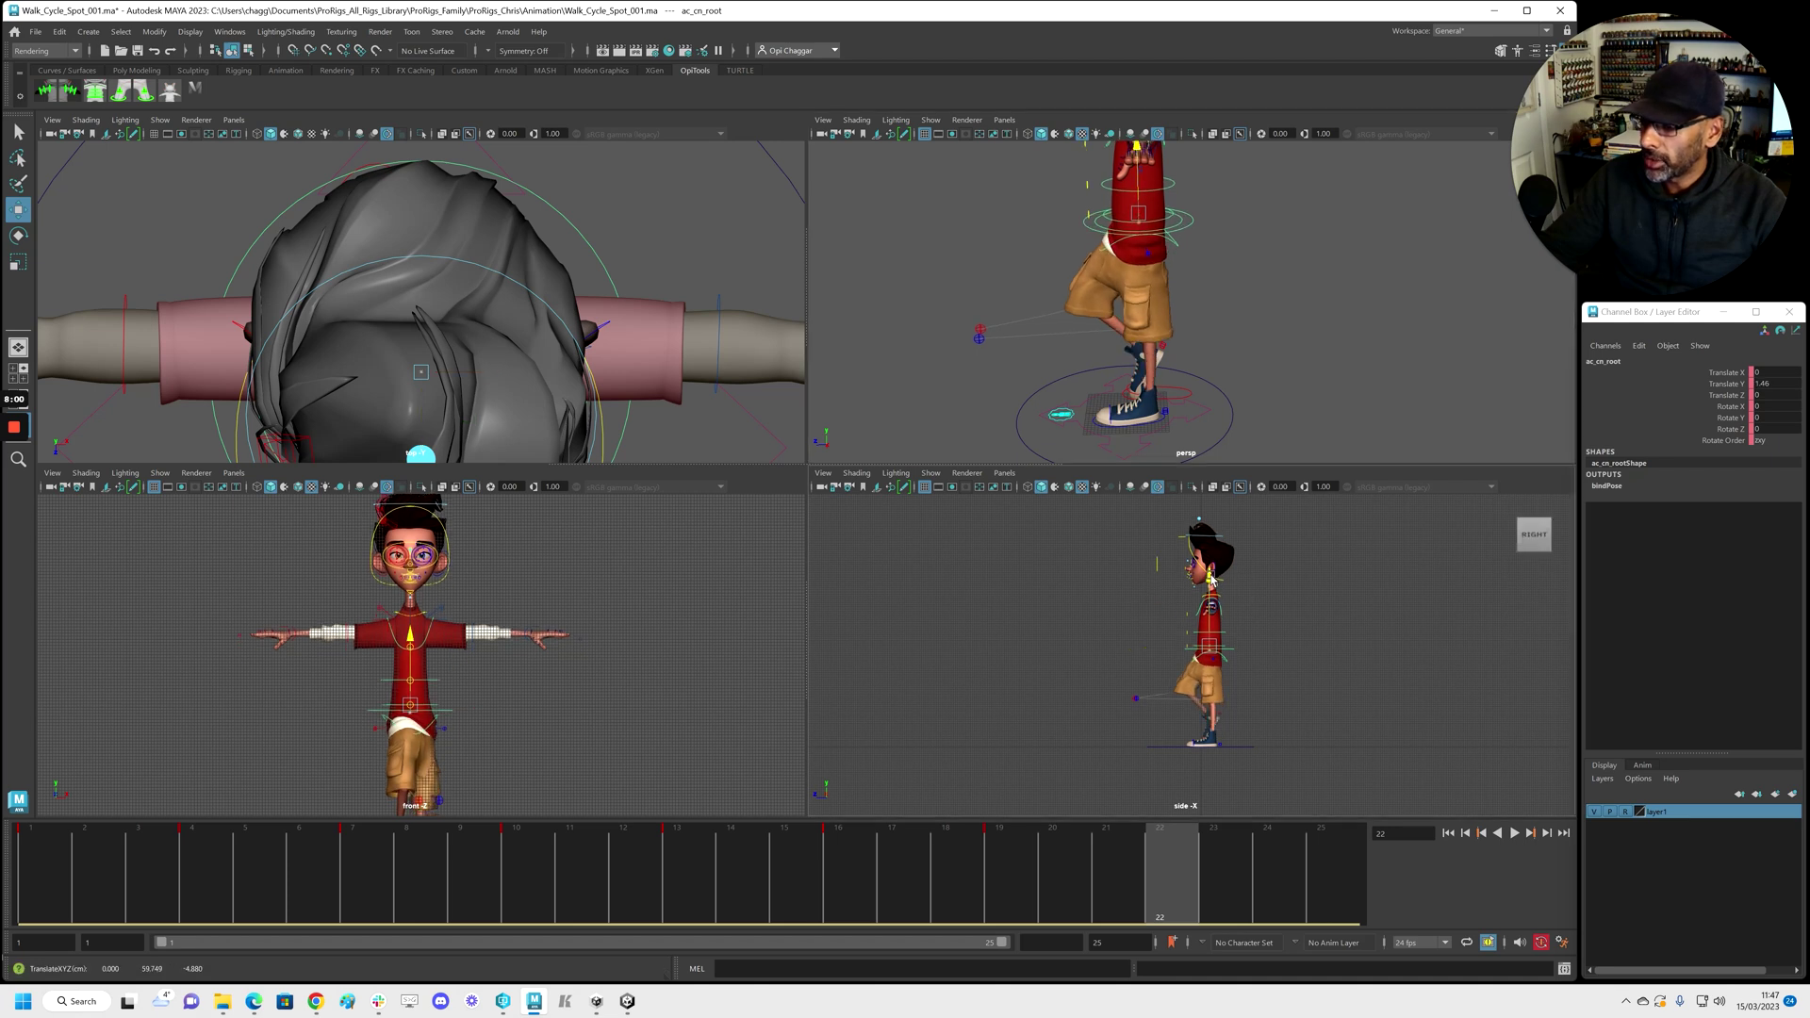
# Move the left foot IK control back to Translate Z about -16.07 and set its Foot Roll to about 22.9
pyautogui.click(1161, 426)
pyautogui.moveTo(1144, 740); pyautogui.dragTo(1172, 740)
pyautogui.press('space')
pyautogui.moveTo(839, 651); pyautogui.dragTo(838, 650, button='middle')
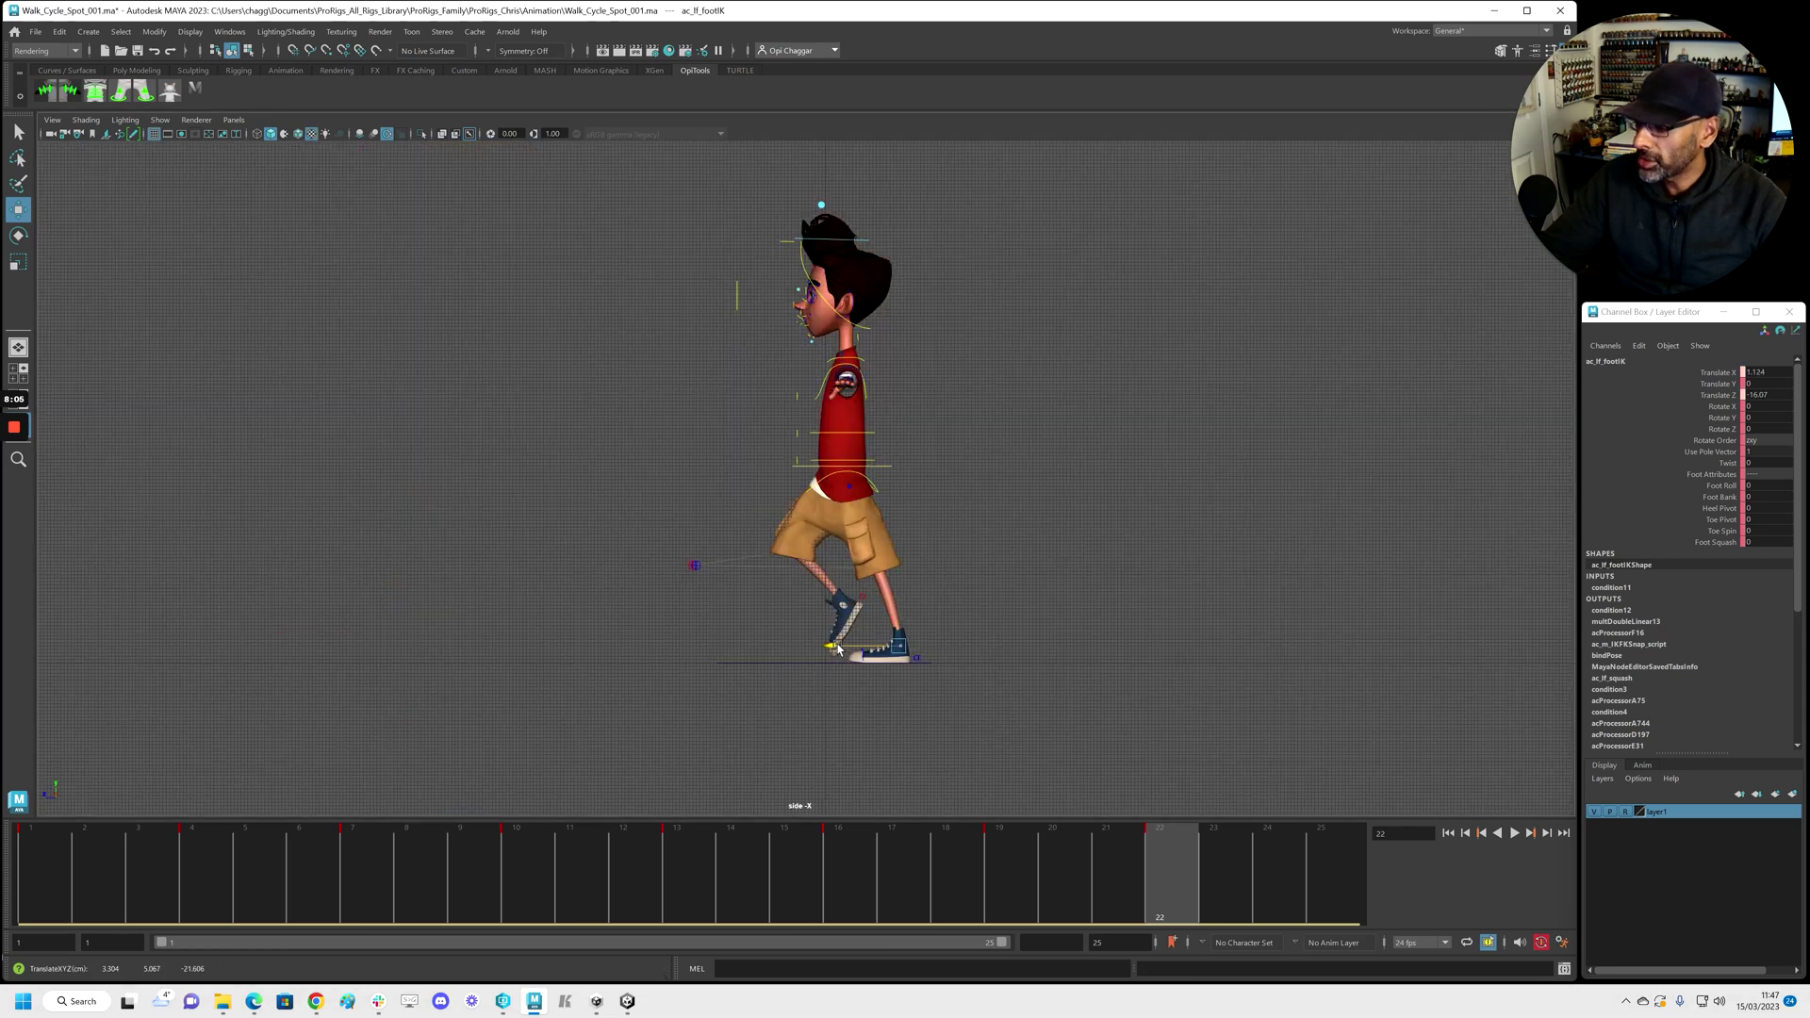
pyautogui.click(1680, 486)
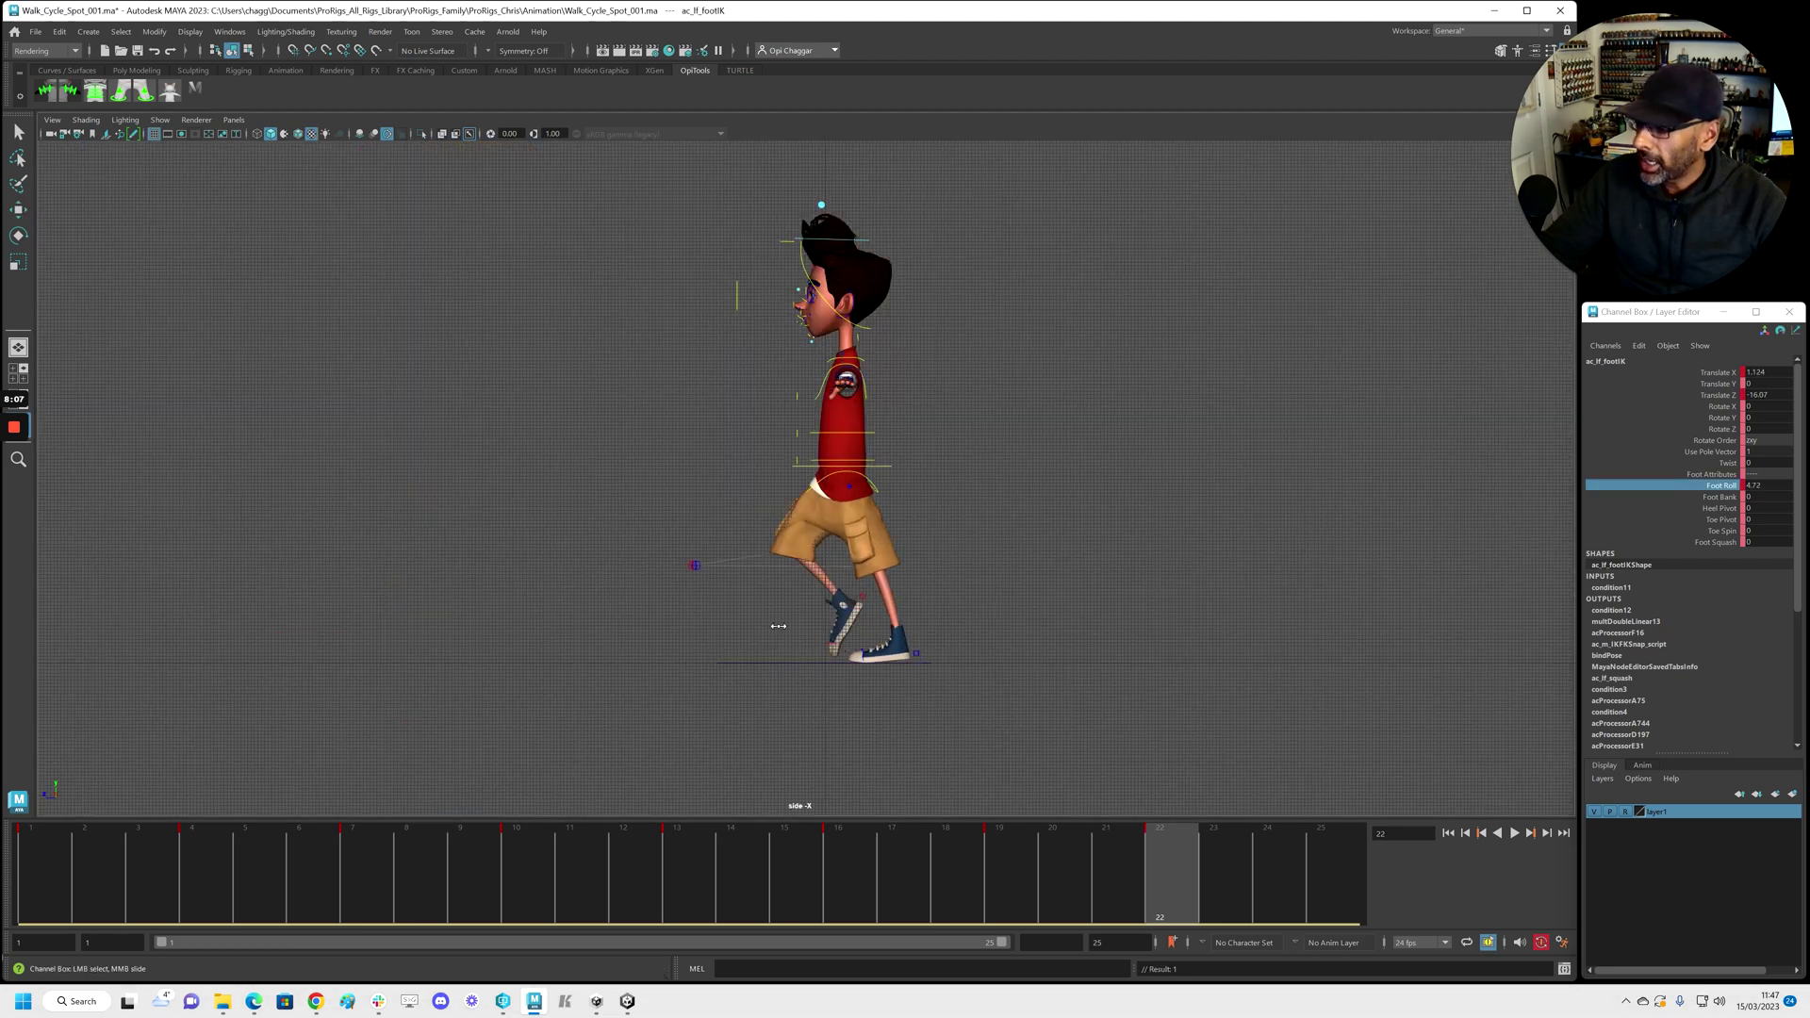
pyautogui.moveTo(1084, 596); pyautogui.dragTo(889, 630, button='middle')
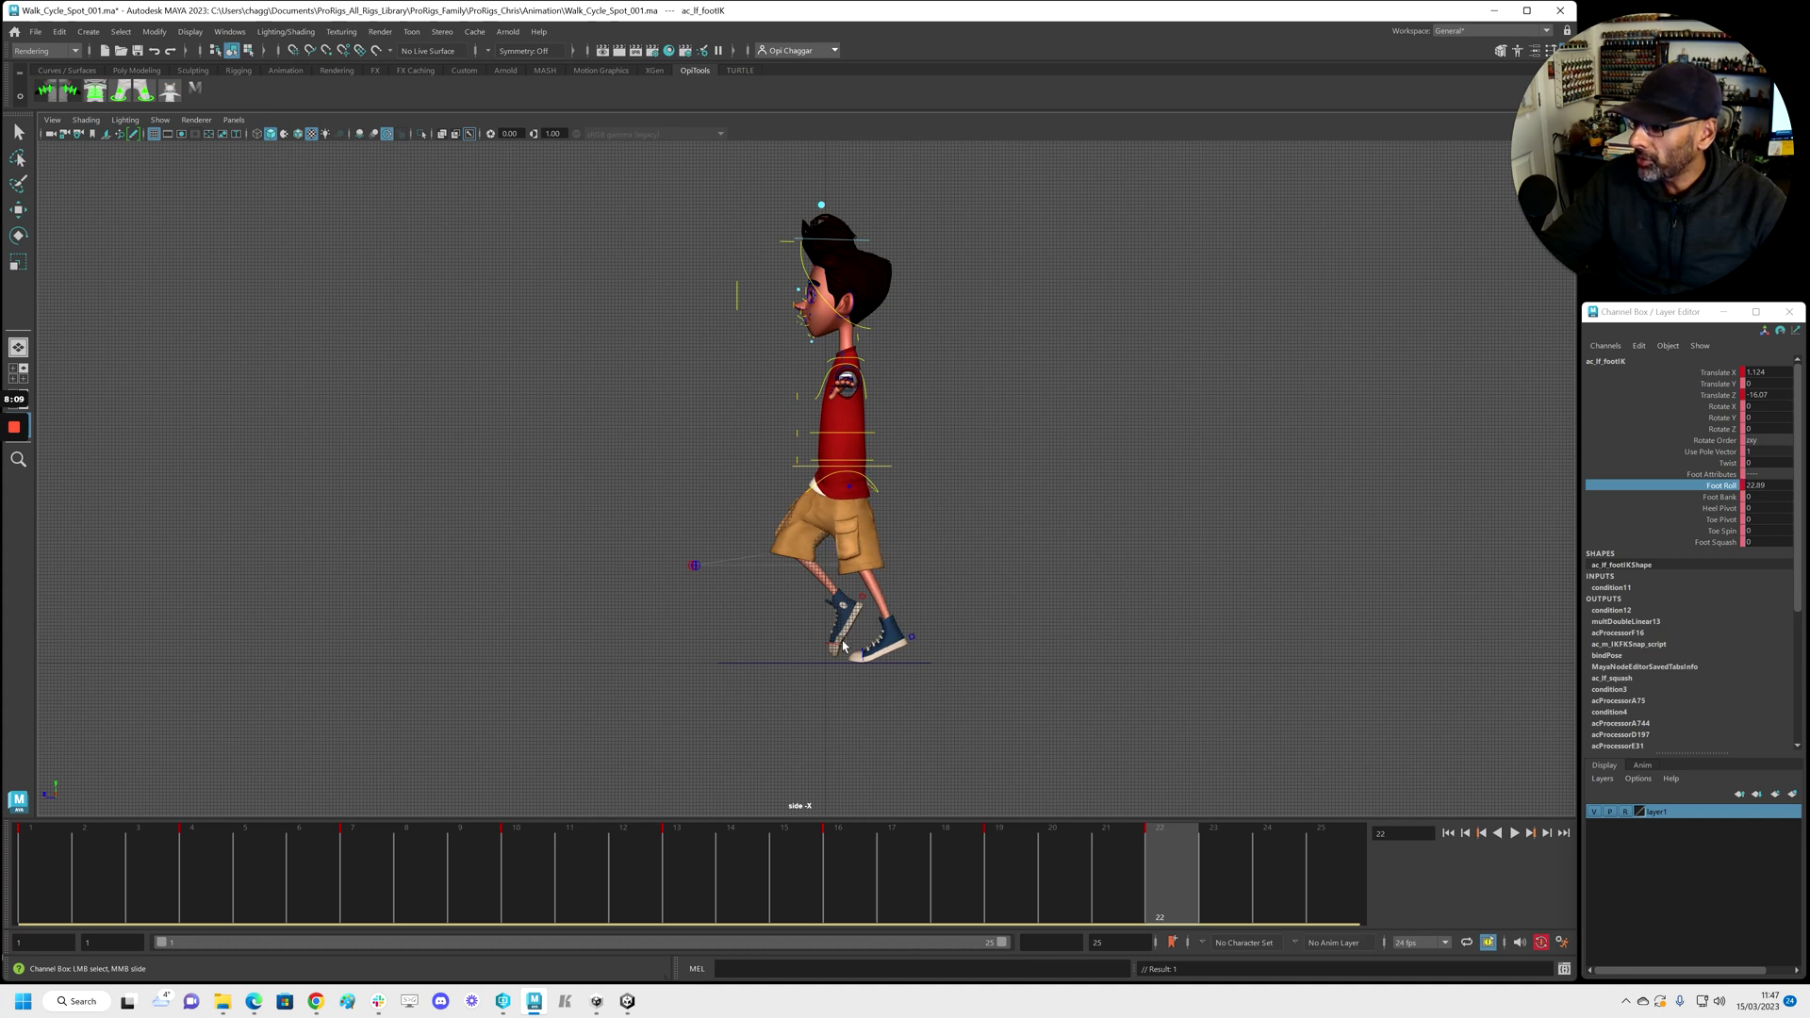
# Swing the right foot IK control forward to Translate Z about 11.5 at frame 22
pyautogui.press('w')
pyautogui.click(854, 648)
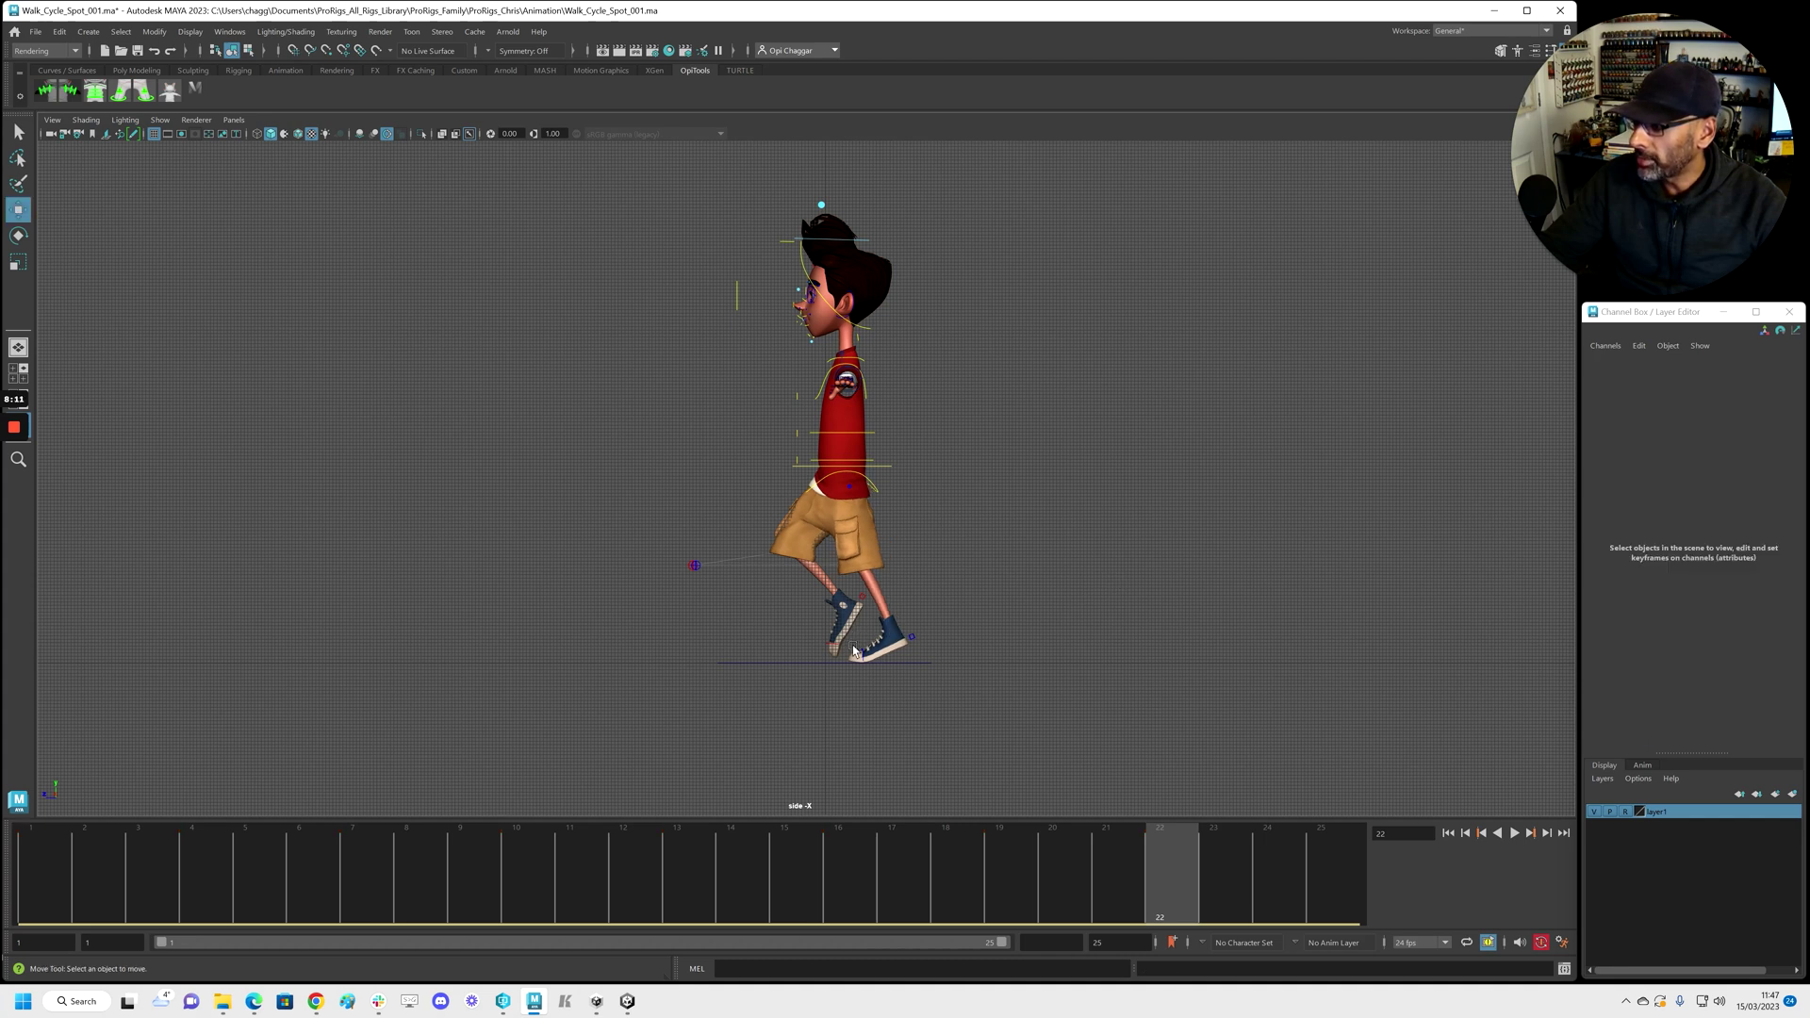
pyautogui.press('space')
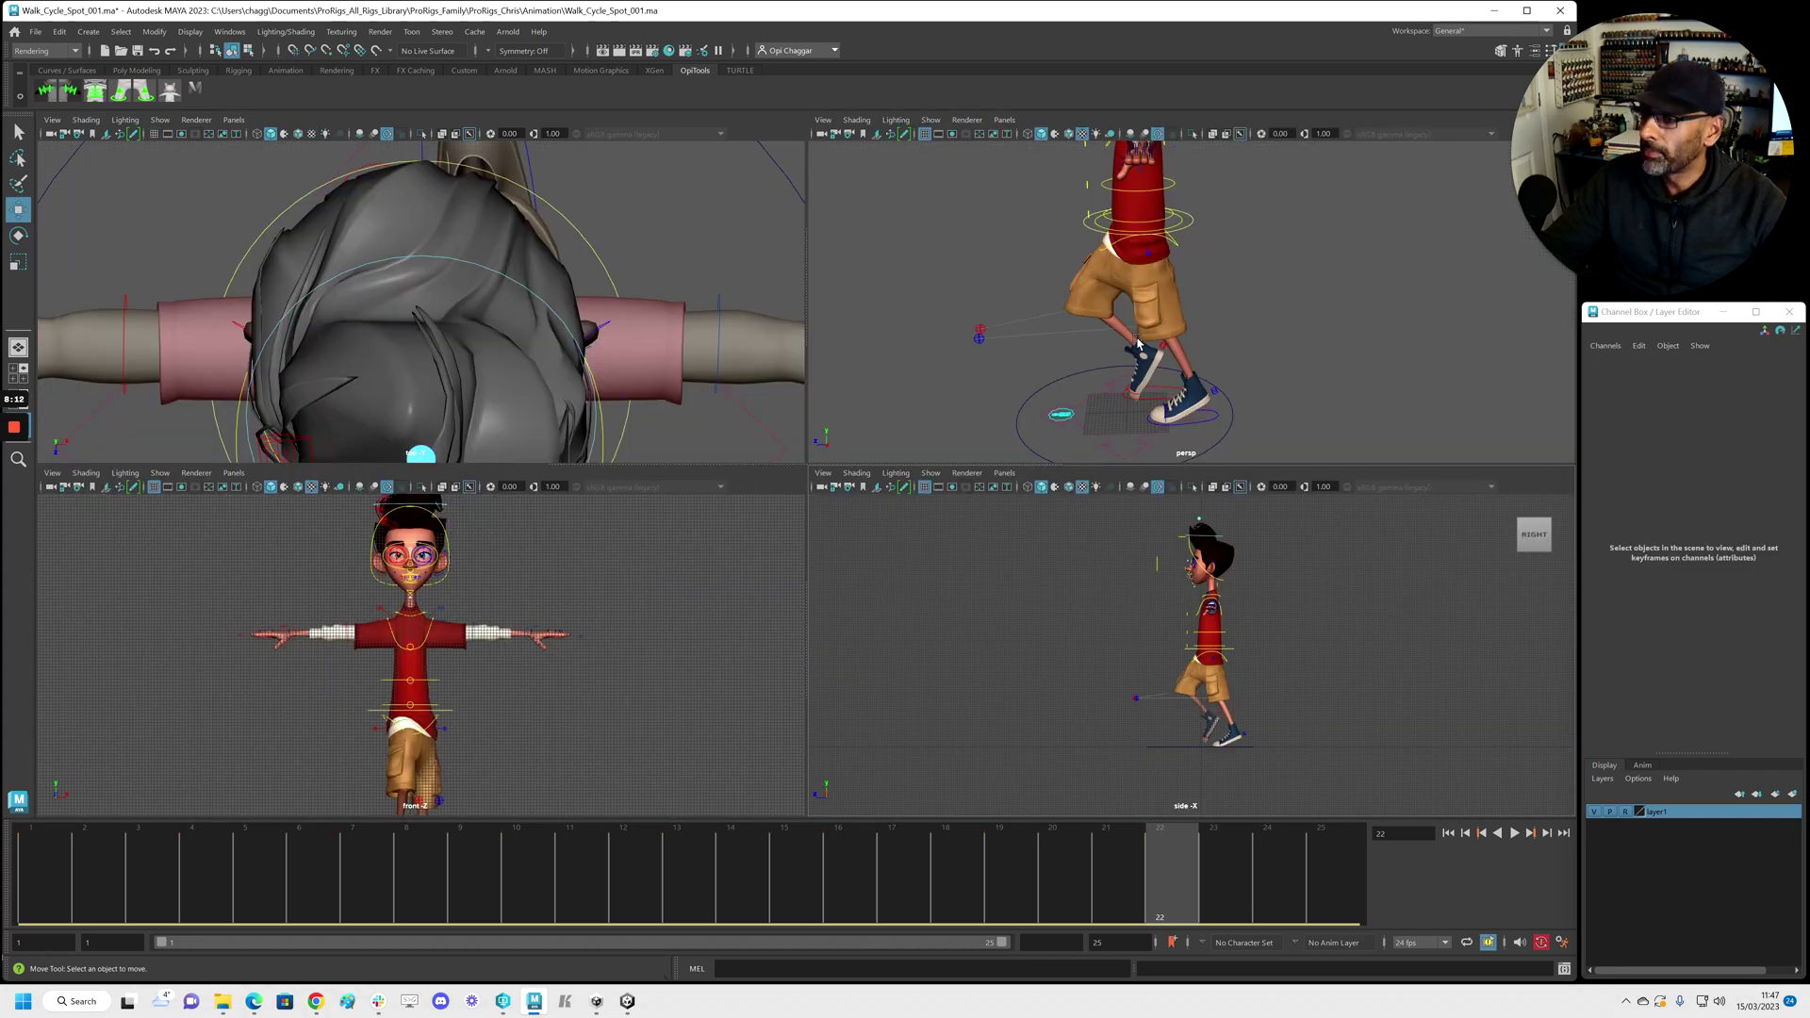
pyautogui.click(1172, 391)
pyautogui.moveTo(1159, 732); pyautogui.dragTo(1122, 733)
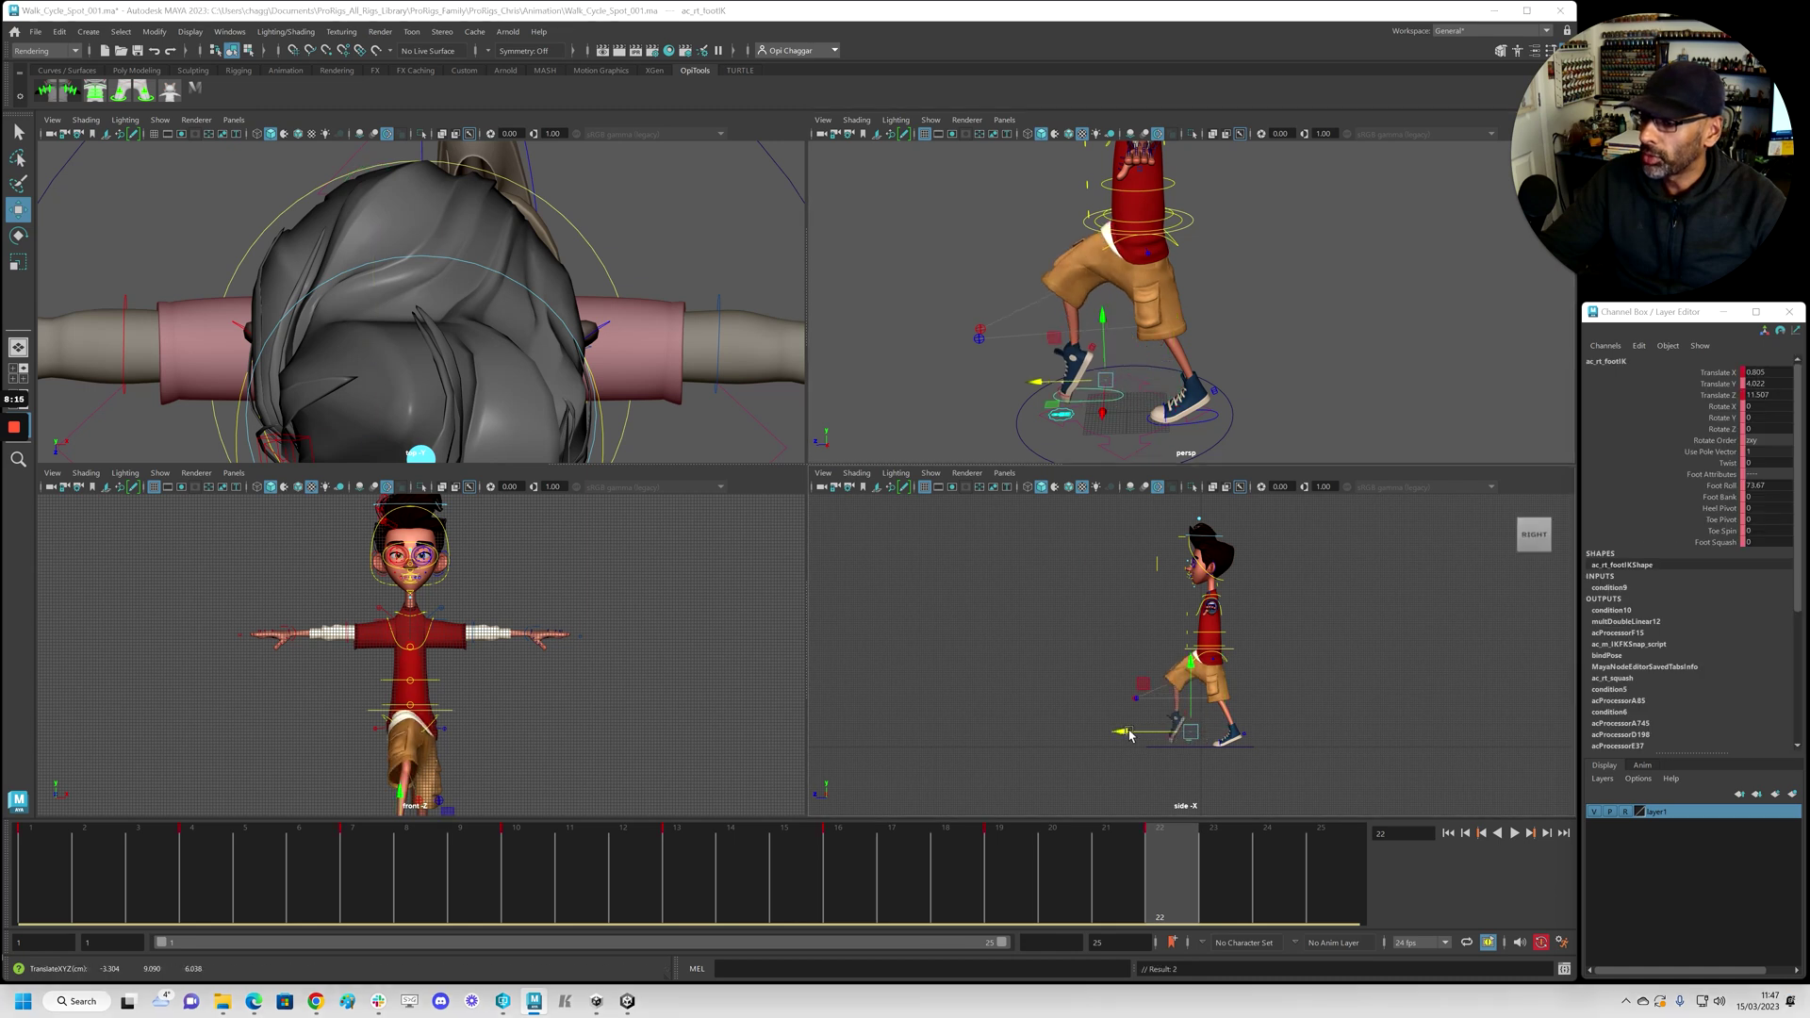
pyautogui.press('space')
pyautogui.keyDown('alt'); pyautogui.moveTo(634, 687); pyautogui.dragTo(1113, 590, button='right'); pyautogui.keyUp('alt')
pyautogui.keyDown('alt'); pyautogui.moveTo(1112, 589); pyautogui.dragTo(1173, 443, button='middle'); pyautogui.keyUp('alt')
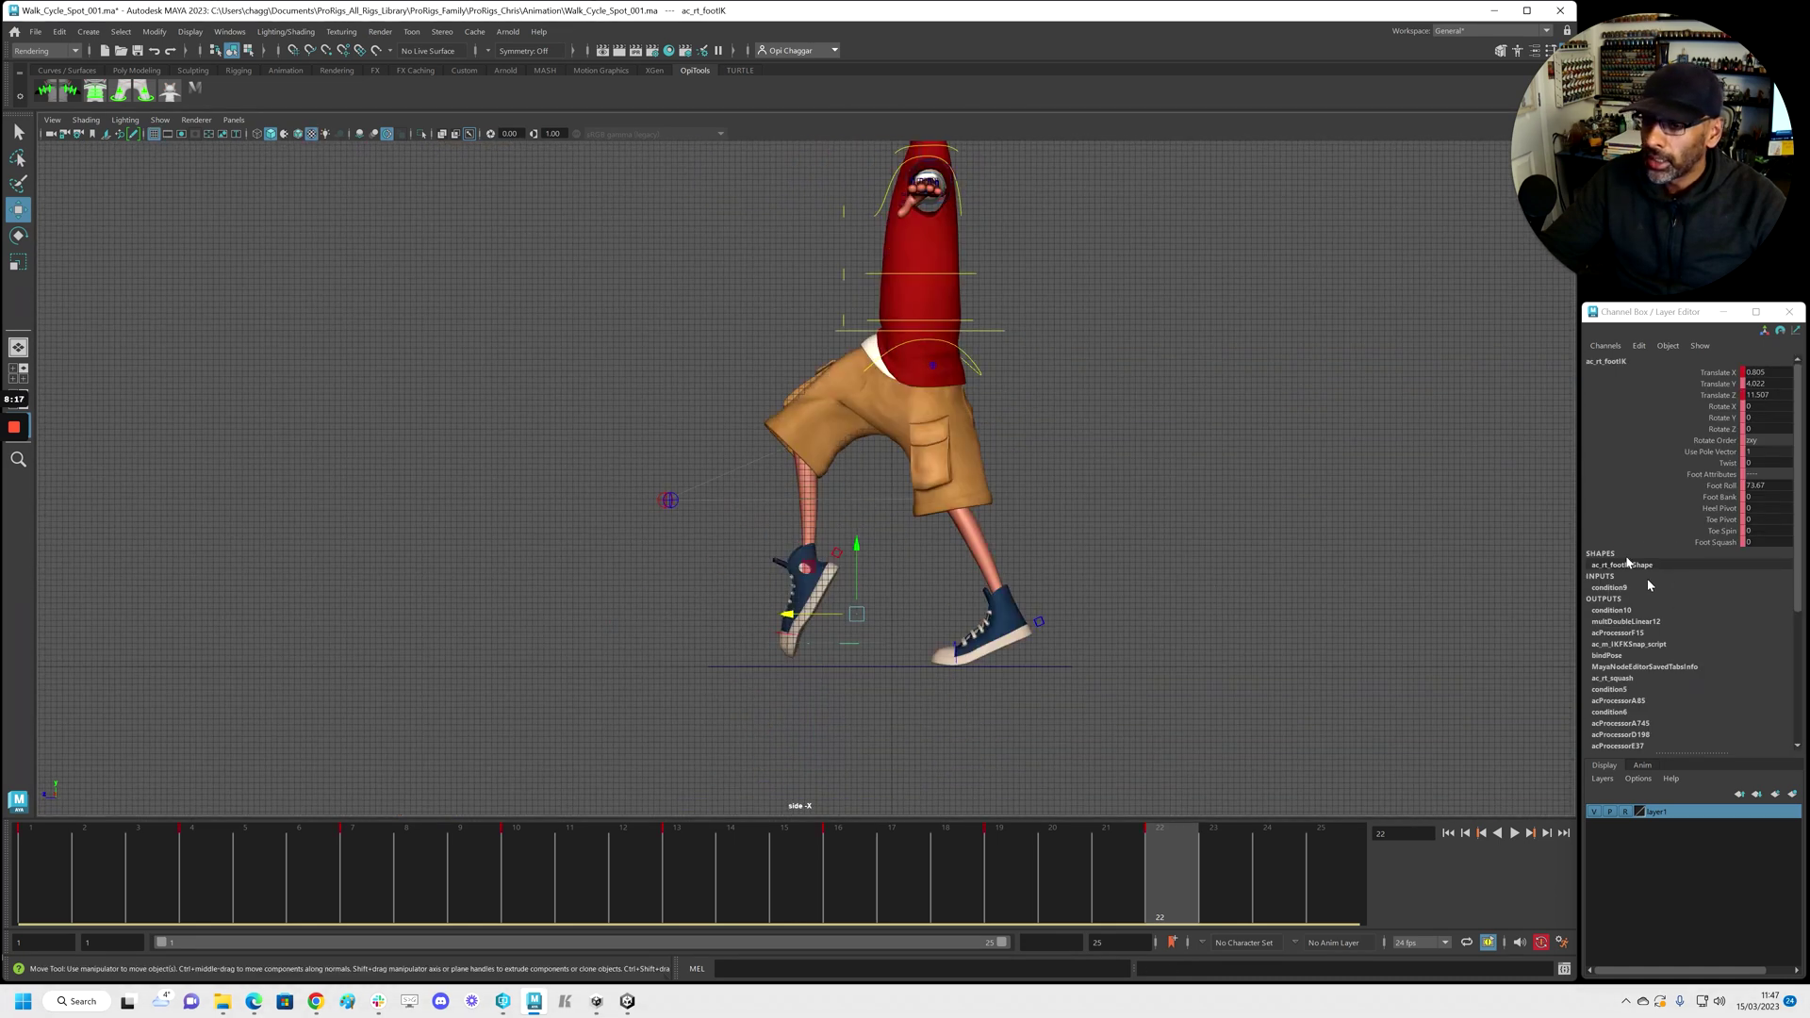
# Reduce the right foot's Foot Roll to about 17.67 and rotate its toe control to straighten the toes
pyautogui.click(1727, 485)
pyautogui.moveTo(1116, 697); pyautogui.dragTo(1092, 689, button='middle')
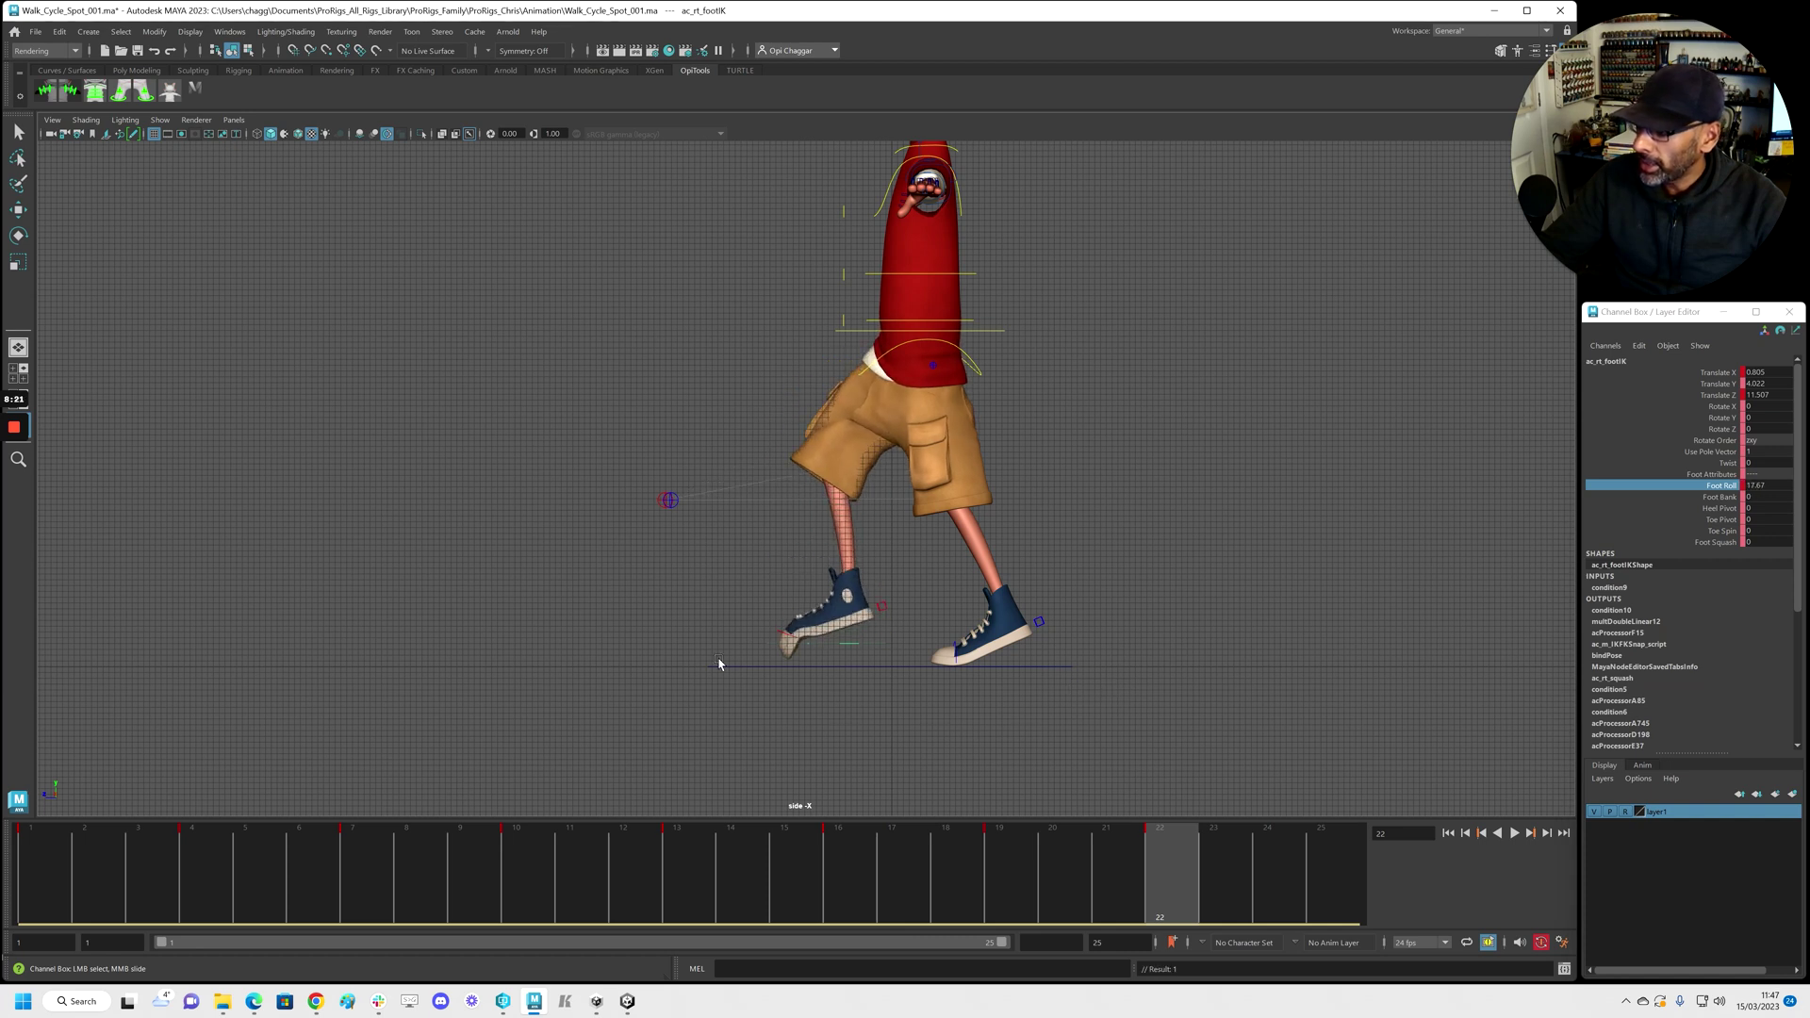
pyautogui.click(783, 639)
pyautogui.press('e')
pyautogui.moveTo(799, 660); pyautogui.dragTo(827, 692)
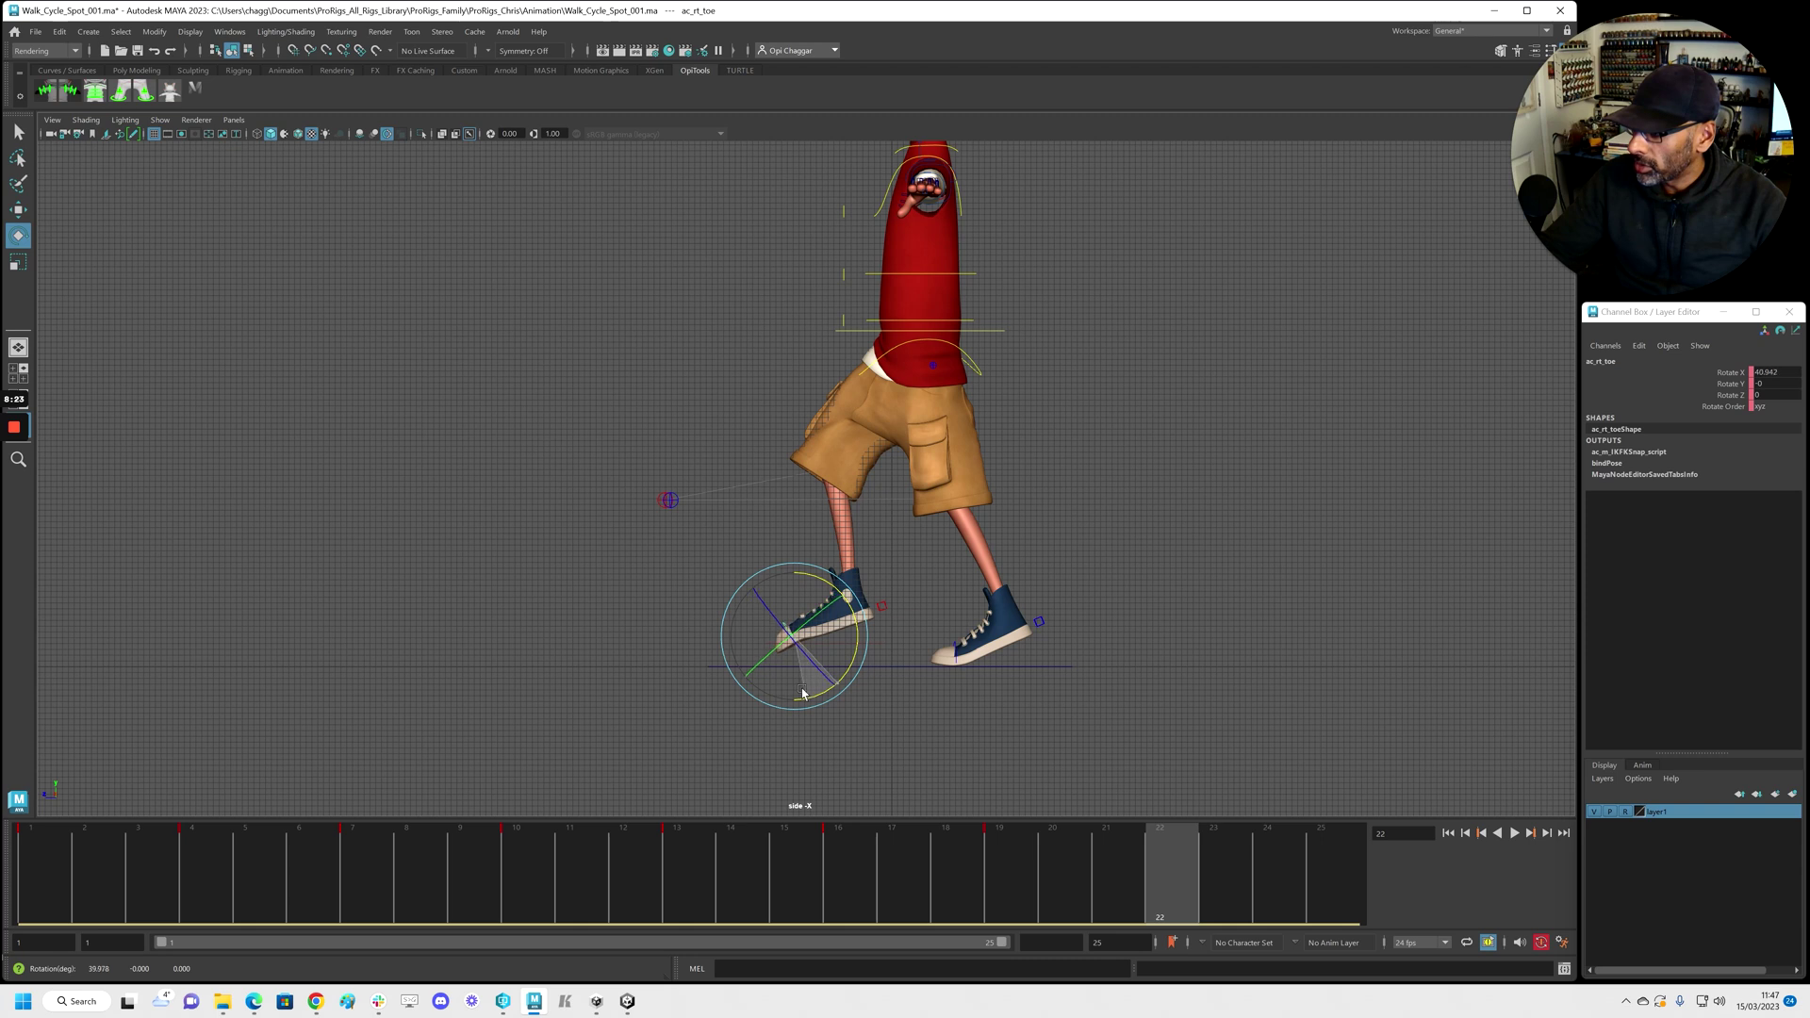
# Pull the right foot IK control back to Translate Z about 6.97 to shorten its reach
pyautogui.click(812, 645)
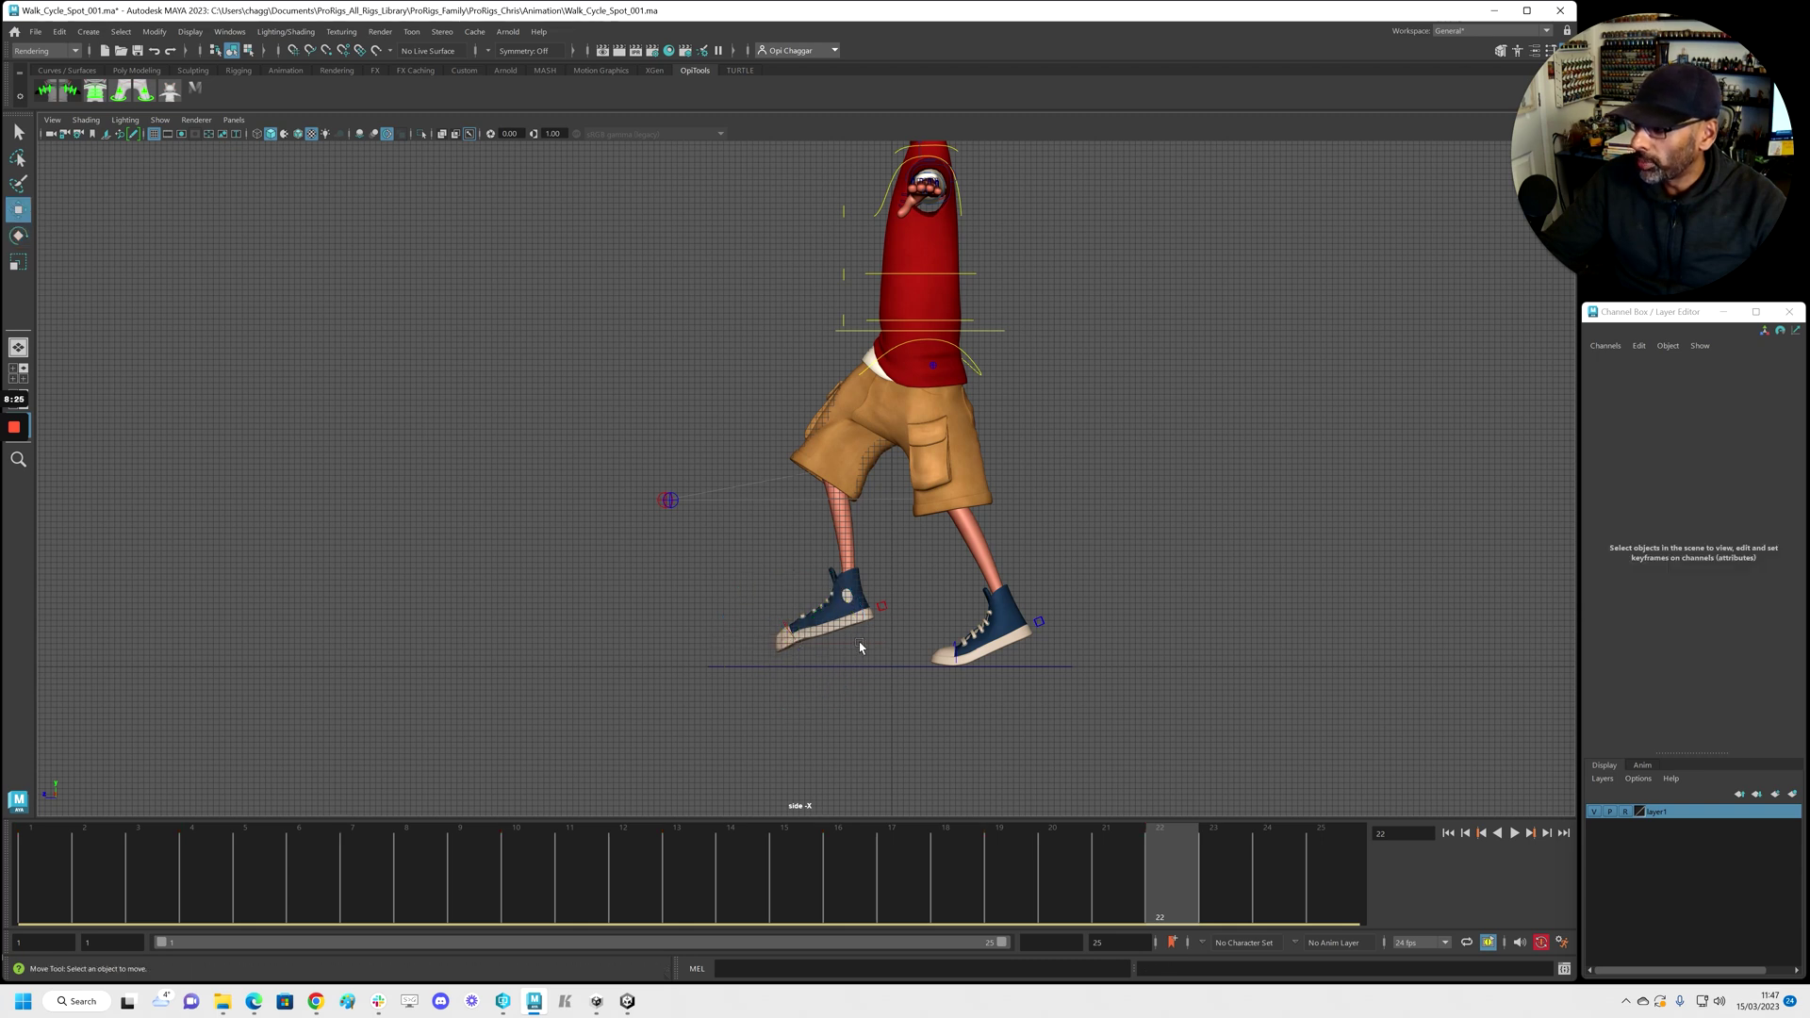
pyautogui.press('w')
pyautogui.moveTo(790, 619); pyautogui.dragTo(817, 627)
# Select all the rig controls and key the up pose at frame 22
pyautogui.moveTo(1170, 888); pyautogui.dragTo(1273, 830)
pyautogui.scroll(-3, 853, 384)
pyautogui.scroll(-2, 854, 385)
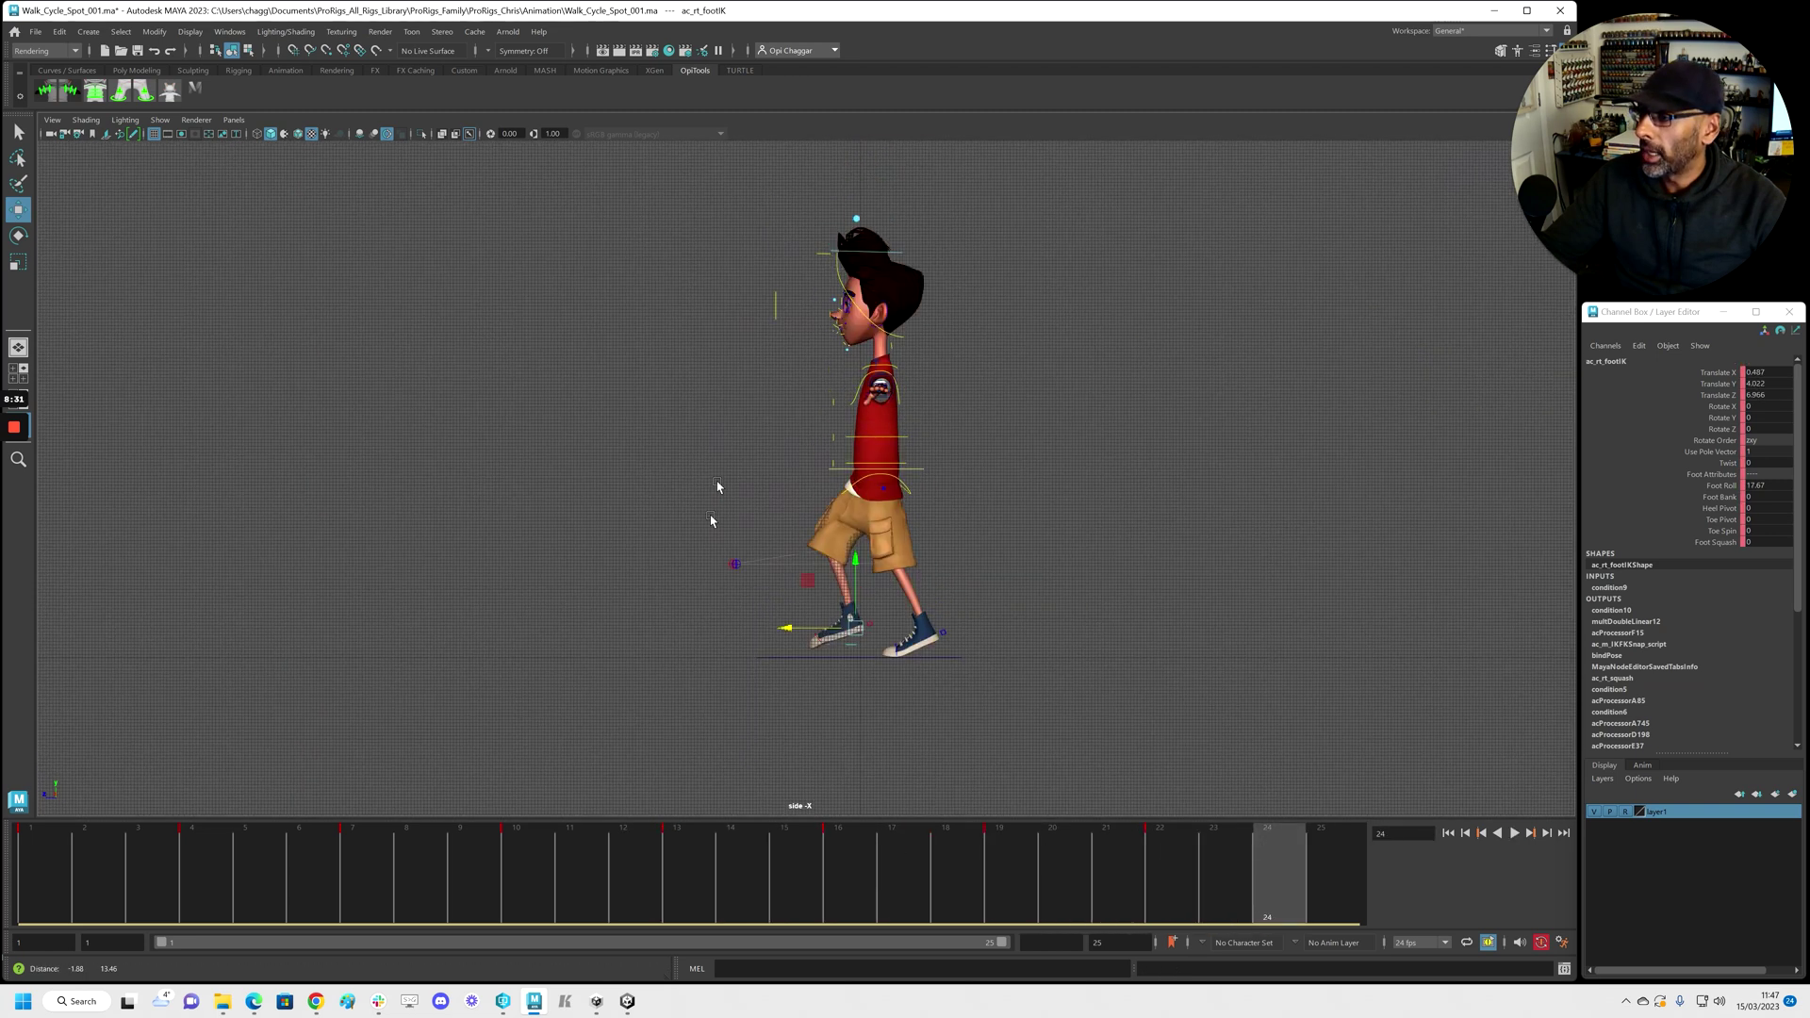
pyautogui.moveTo(618, 230); pyautogui.dragTo(1089, 783)
pyautogui.click(1152, 893)
pyautogui.press('e')
# Copy the frame 1 contact pose to frame 25 and key it to close the cycle
pyautogui.moveTo(1131, 889); pyautogui.dragTo(44, 876)
pyautogui.moveTo(43, 877); pyautogui.dragTo(1368, 946, button='middle')
pyautogui.press('s')
pyautogui.press('e')
# Play back the full walk cycle and review it from the side and perspective views
pyautogui.moveTo(1014, 887); pyautogui.dragTo(1102, 887)
pyautogui.hotkey('alt', 'v')
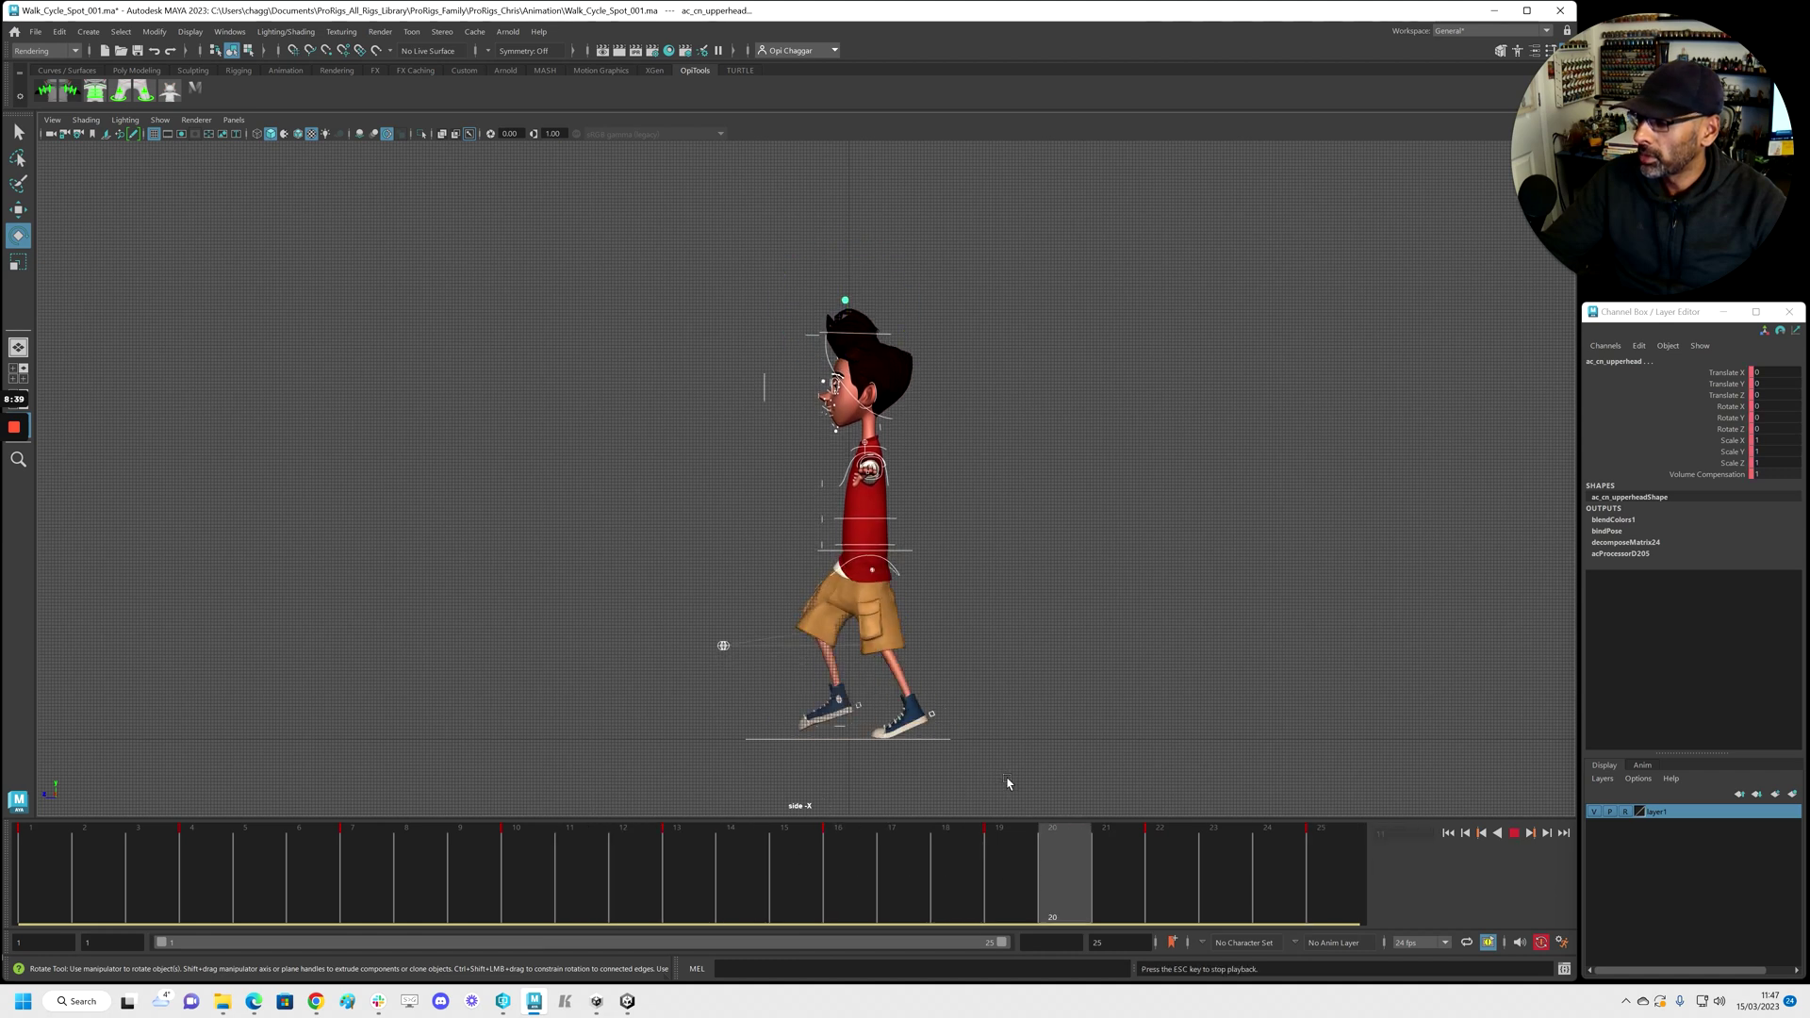
pyautogui.hotkey('alt', 'v')
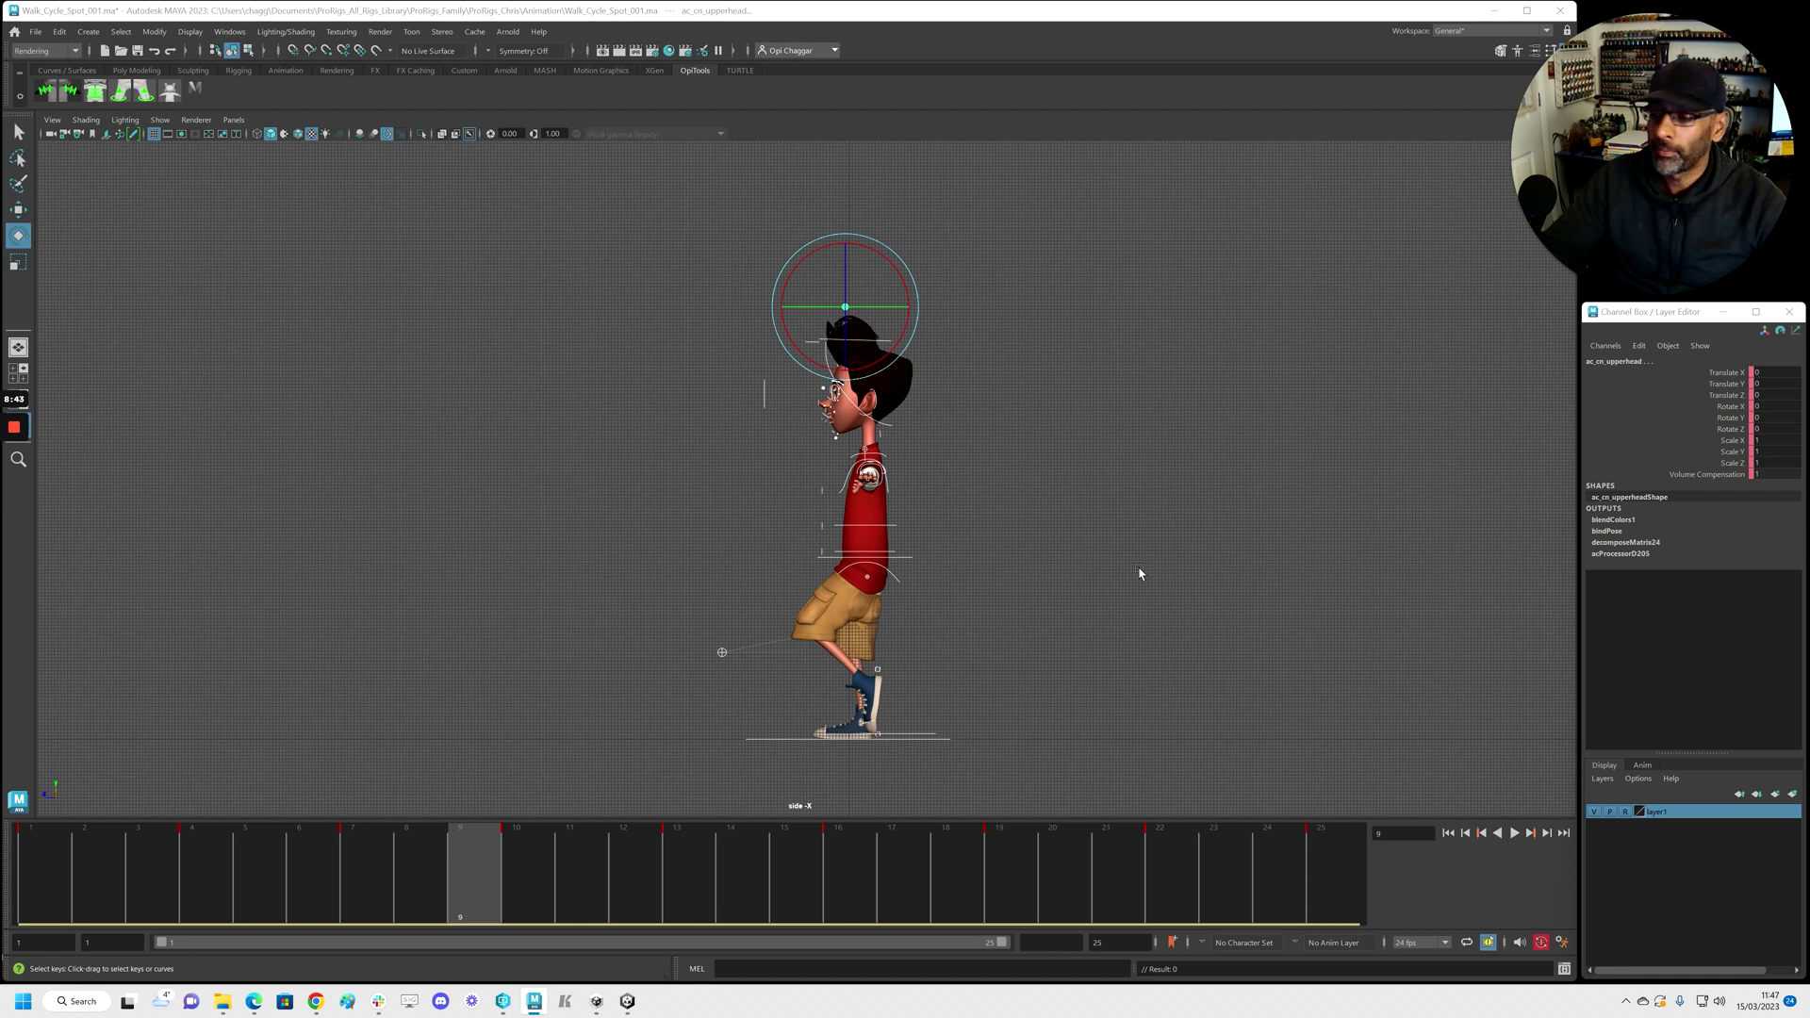
pyautogui.hotkey('alt', 'v')
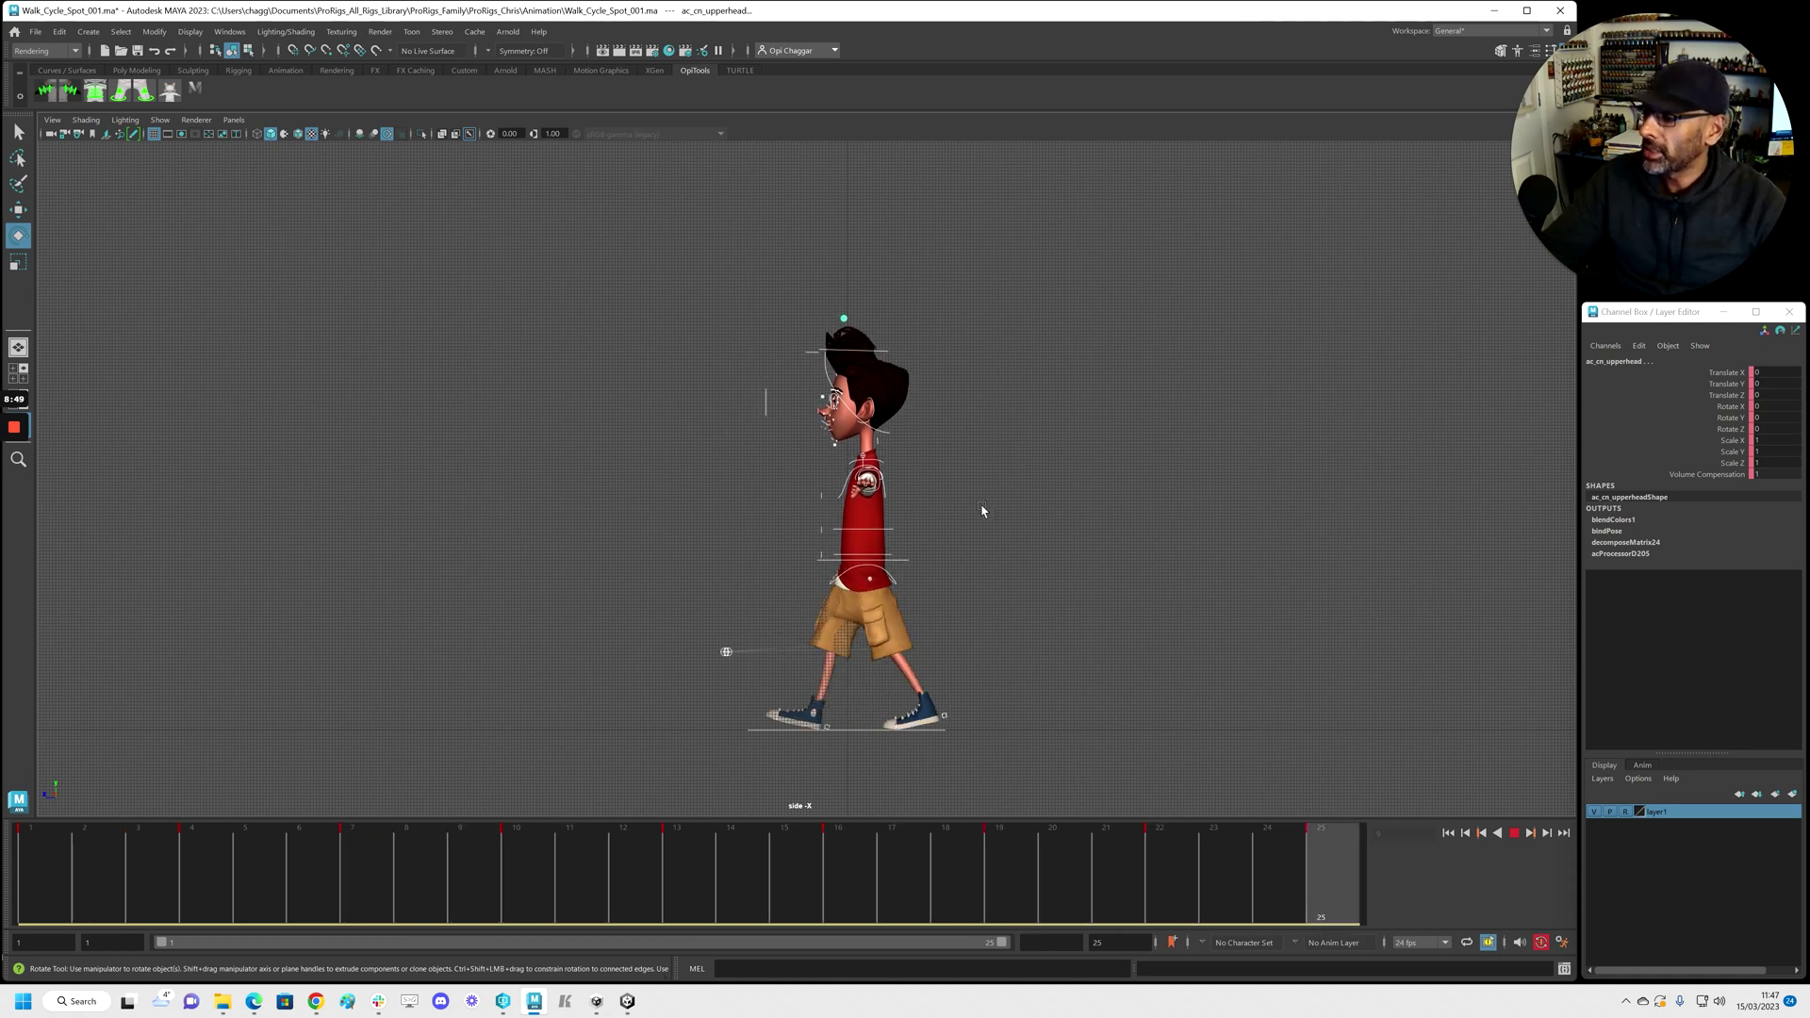
pyautogui.press('space')
pyautogui.press('space')
pyautogui.scroll(-5, 416, 489)
pyautogui.keyDown('alt'); pyautogui.moveTo(447, 506); pyautogui.dragTo(550, 473); pyautogui.keyUp('alt')
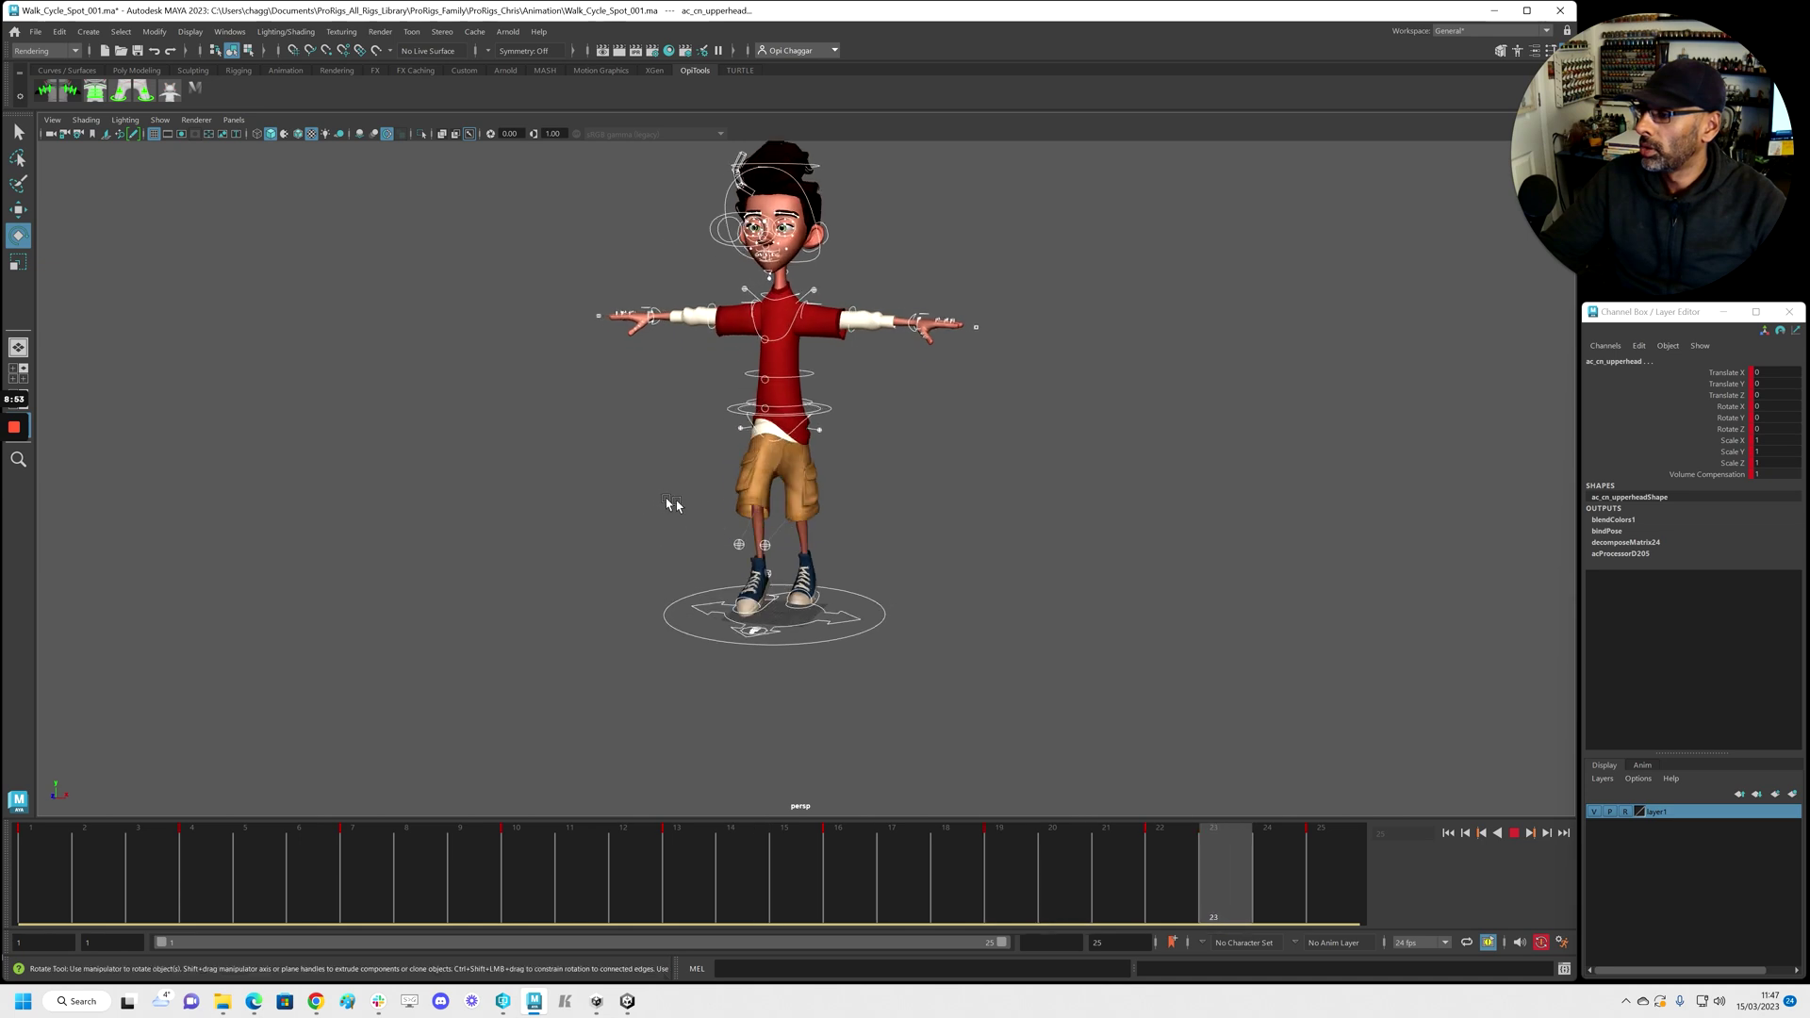
pyautogui.press('Escape')
# Select the hips control and enter a new Rotate Y value at frame 1
pyautogui.keyDown('alt'); pyautogui.moveTo(952, 541); pyautogui.dragTo(1059, 541, button='right'); pyautogui.keyUp('alt')
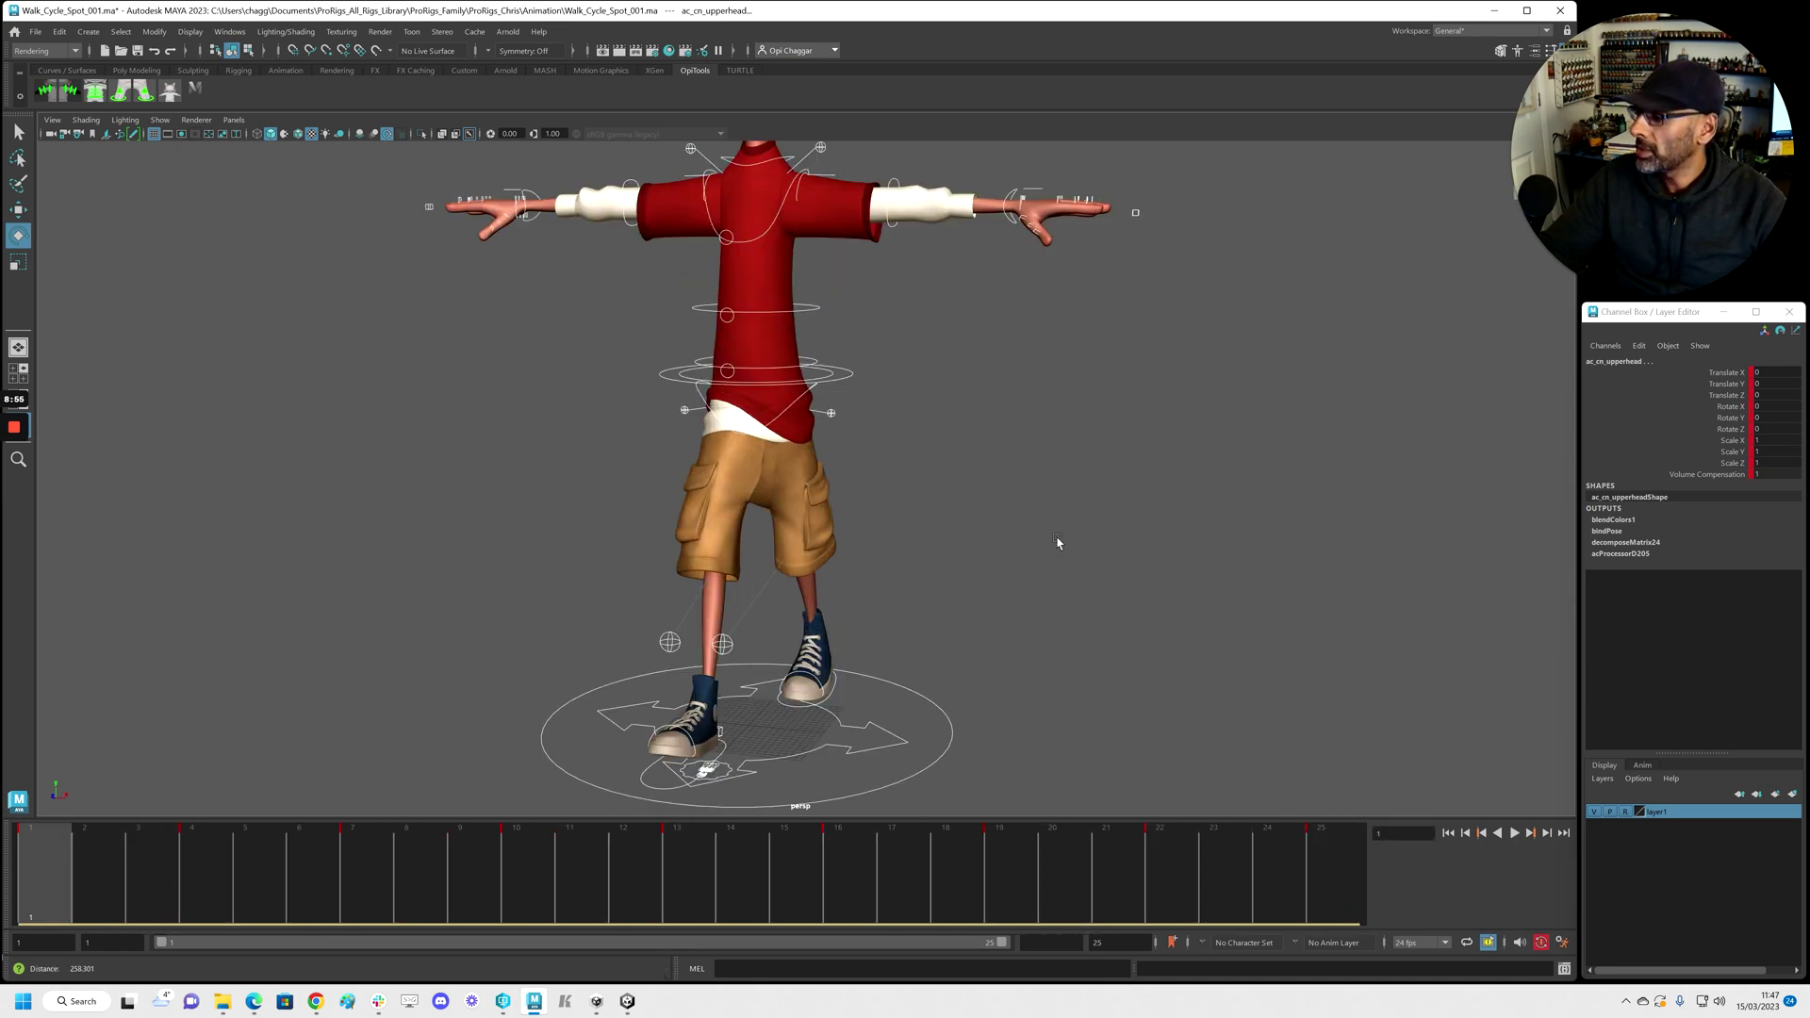
pyautogui.keyDown('alt'); pyautogui.moveTo(1059, 542); pyautogui.dragTo(1066, 646, button='middle'); pyautogui.keyUp('alt')
pyautogui.keyDown('alt'); pyautogui.moveTo(873, 557); pyautogui.dragTo(797, 573); pyautogui.keyUp('alt')
pyautogui.click(956, 637)
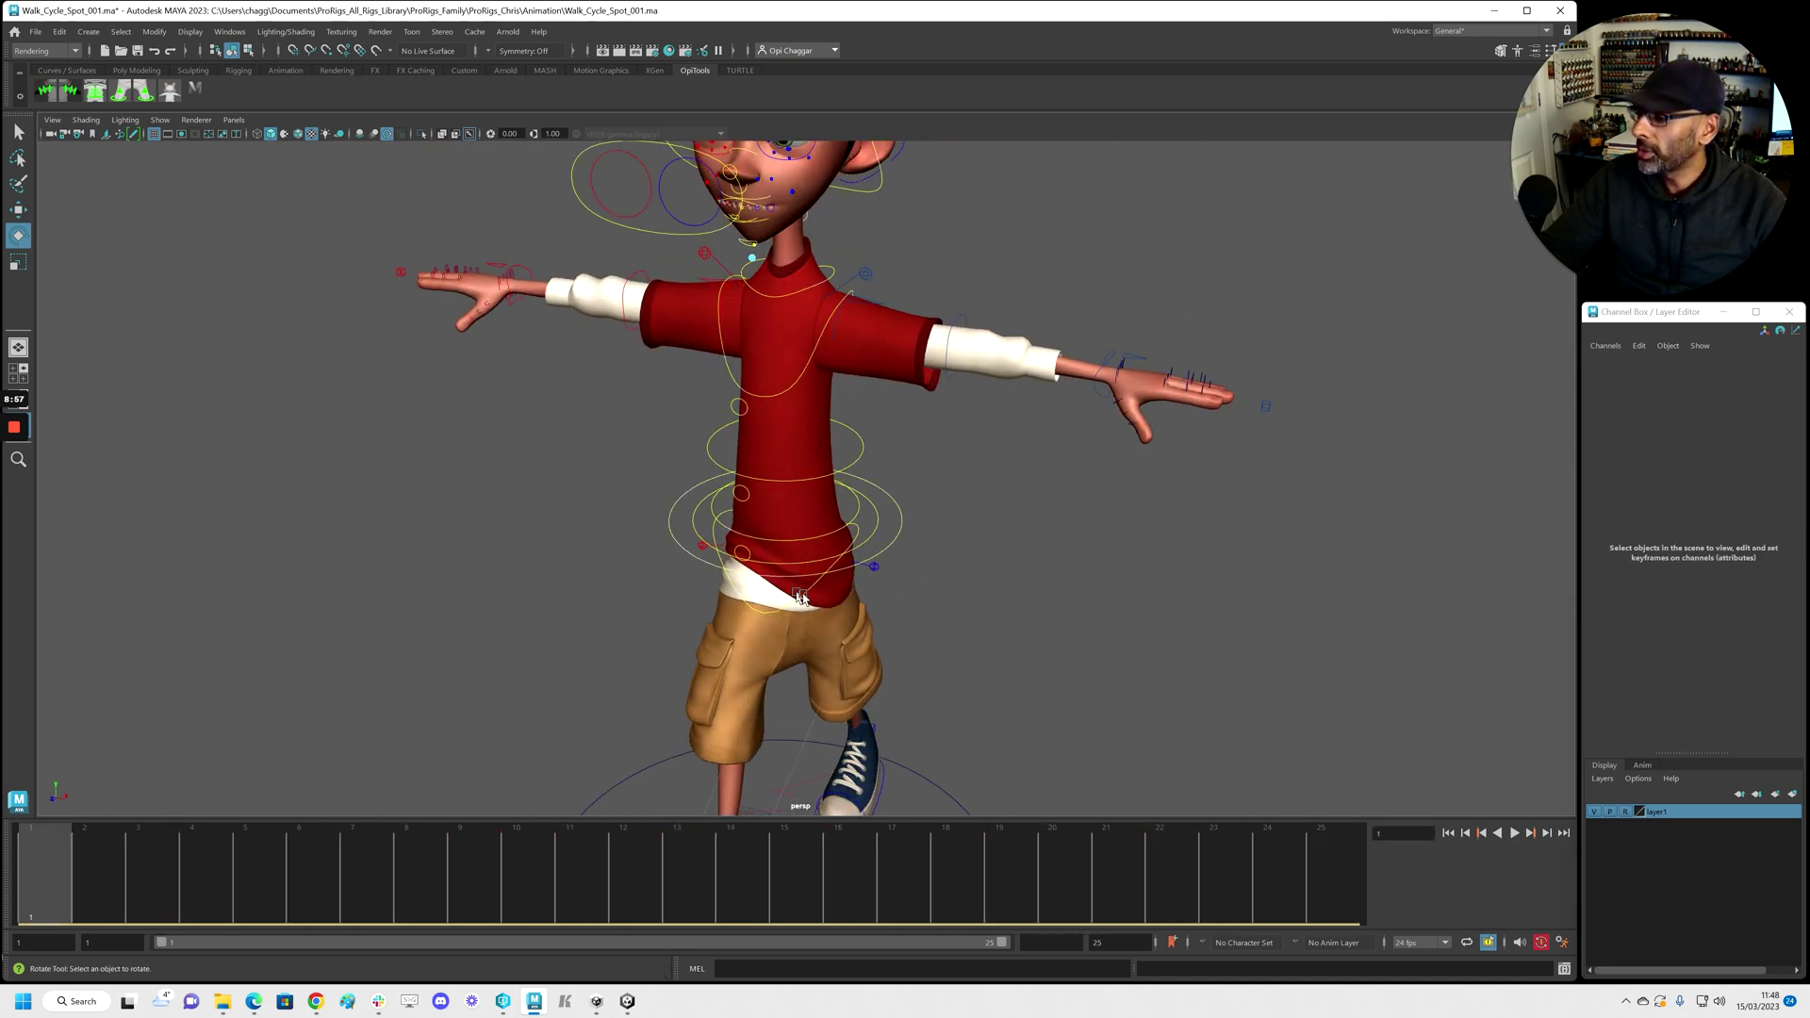
pyautogui.click(801, 594)
pyautogui.keyDown('alt'); pyautogui.moveTo(997, 689); pyautogui.dragTo(1027, 603, button='middle'); pyautogui.keyUp('alt')
pyautogui.keyDown('alt'); pyautogui.moveTo(948, 651); pyautogui.dragTo(1003, 623); pyautogui.keyUp('alt')
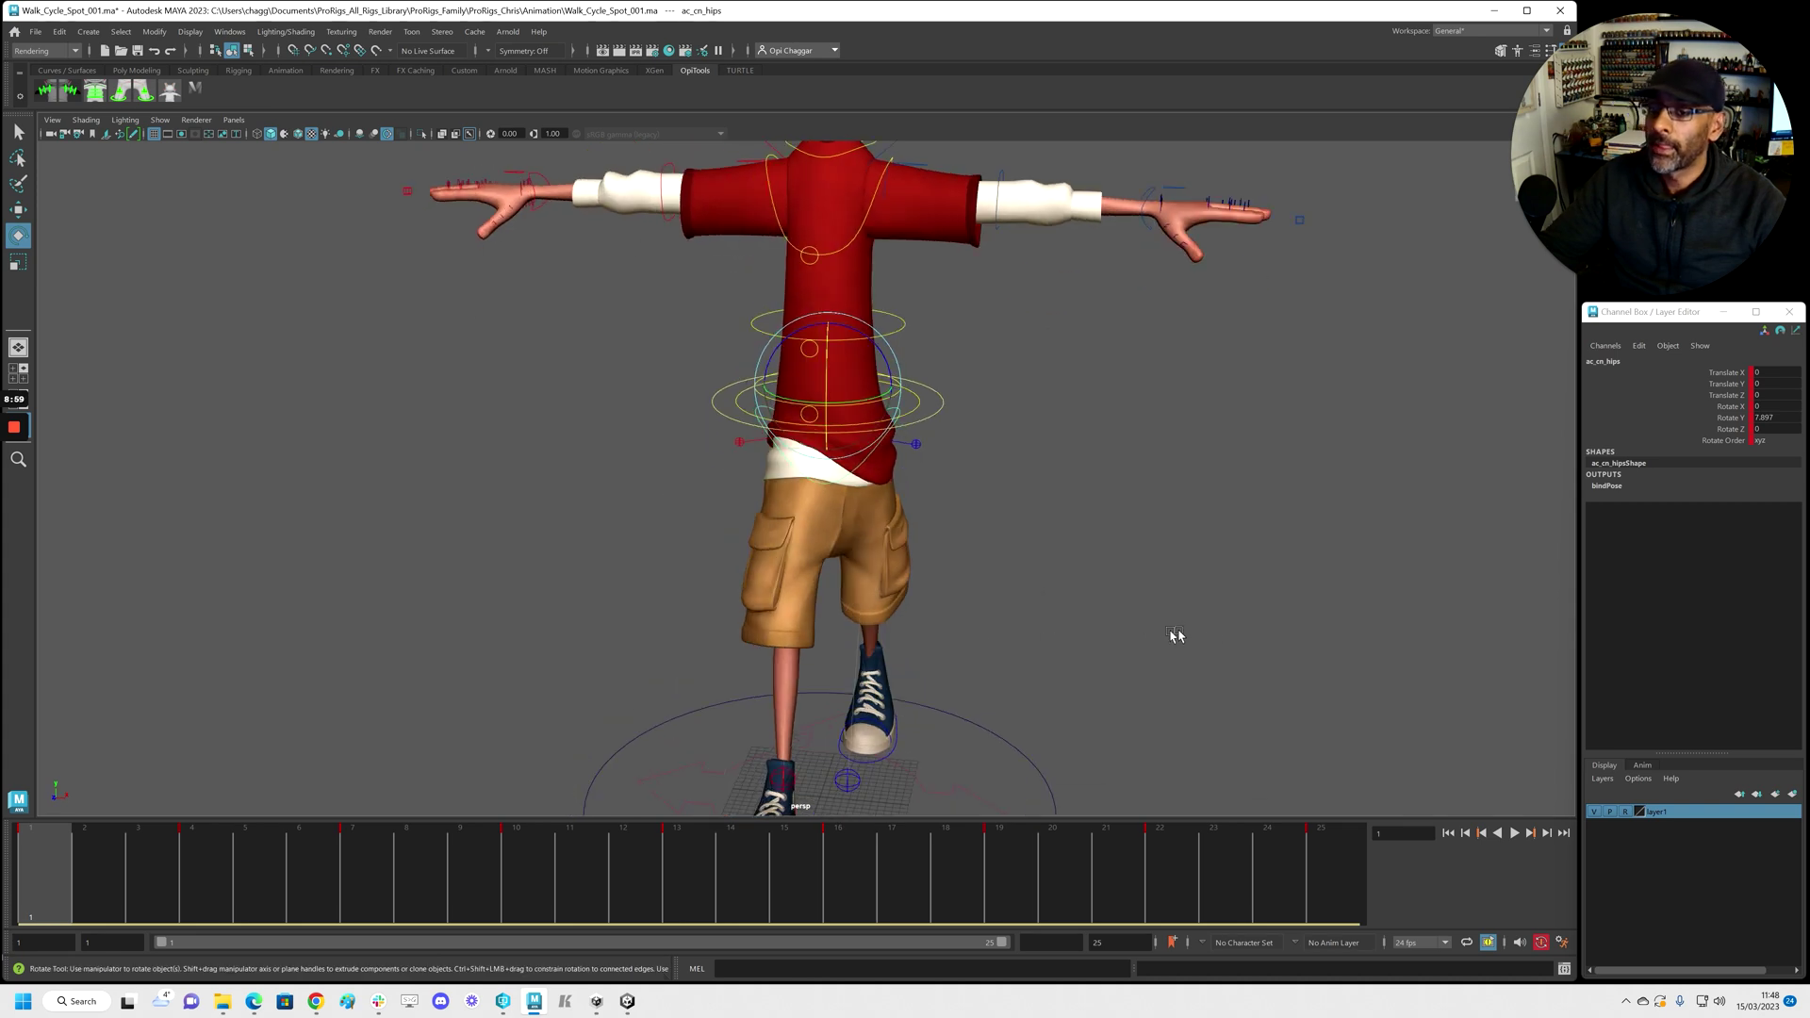
pyautogui.doubleClick(1773, 418)
pyautogui.press('Return')
# Check the hip rotation along the timeline and enter the hips control's Rotate Y value at frame 13
pyautogui.moveTo(81, 904); pyautogui.dragTo(21, 891)
pyautogui.hotkey('alt', 'v')
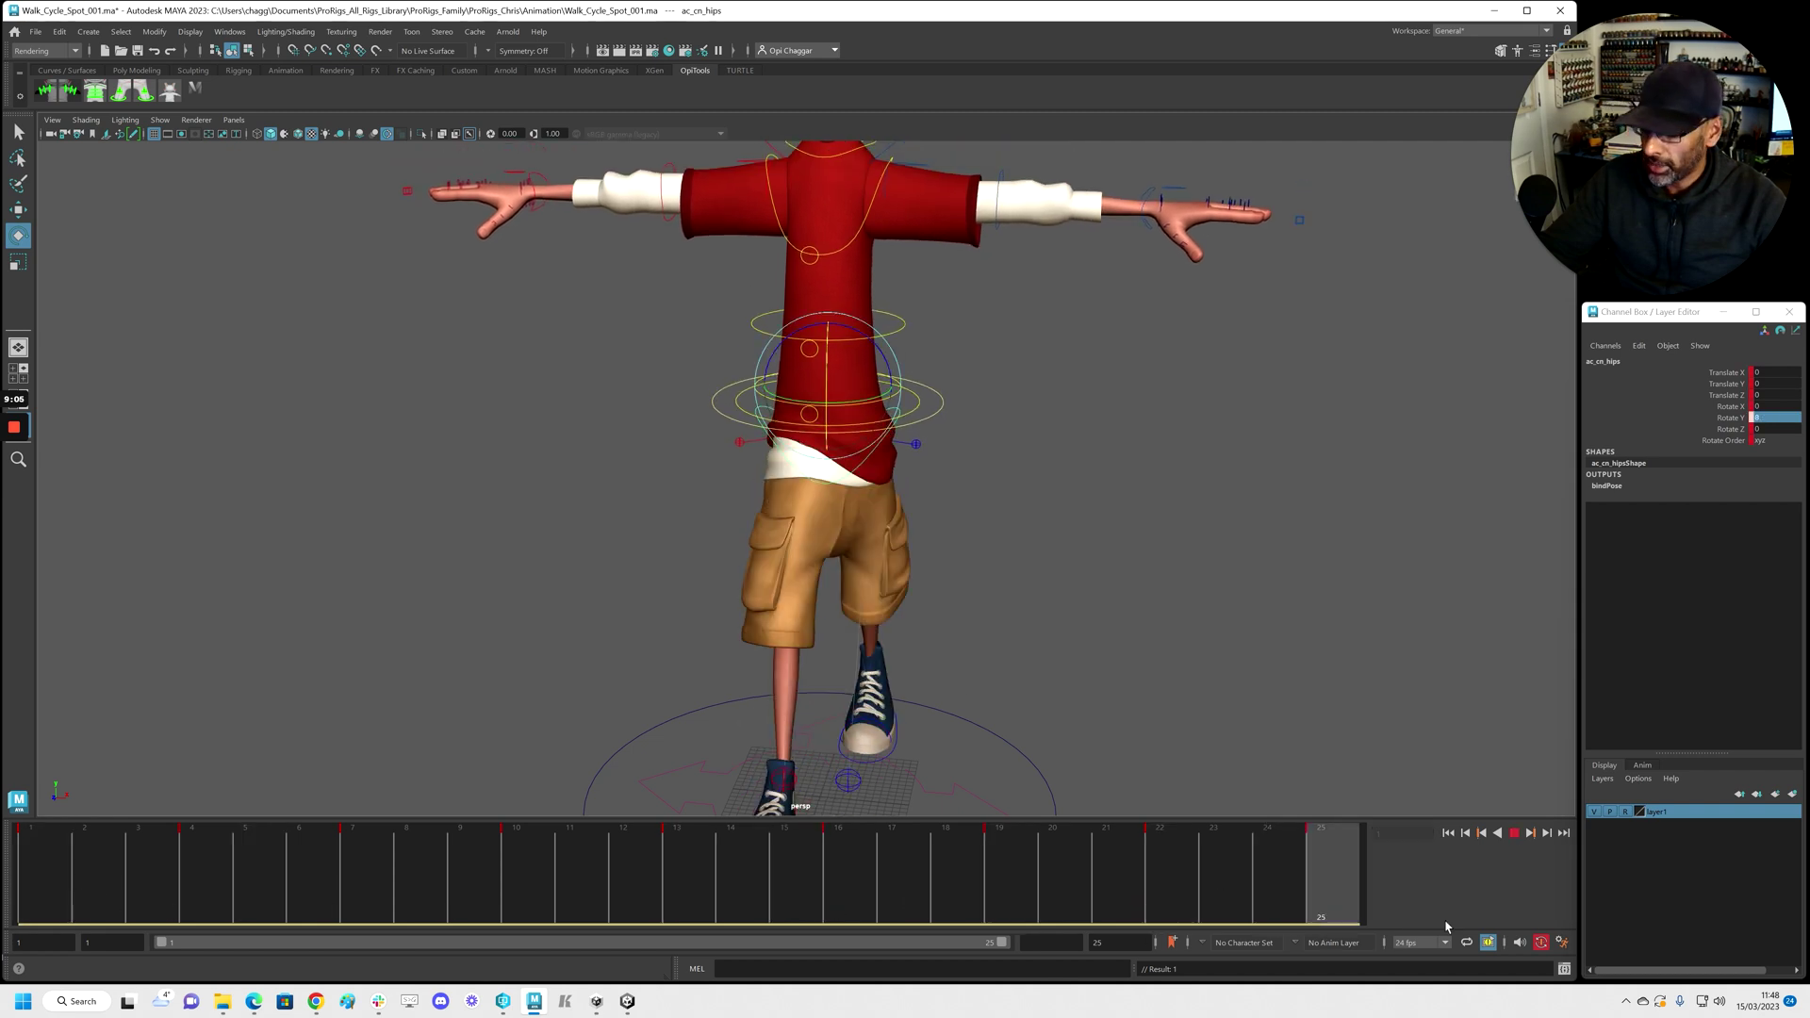
pyautogui.hotkey('alt', 'v')
pyautogui.write('0')
pyautogui.press('Return')
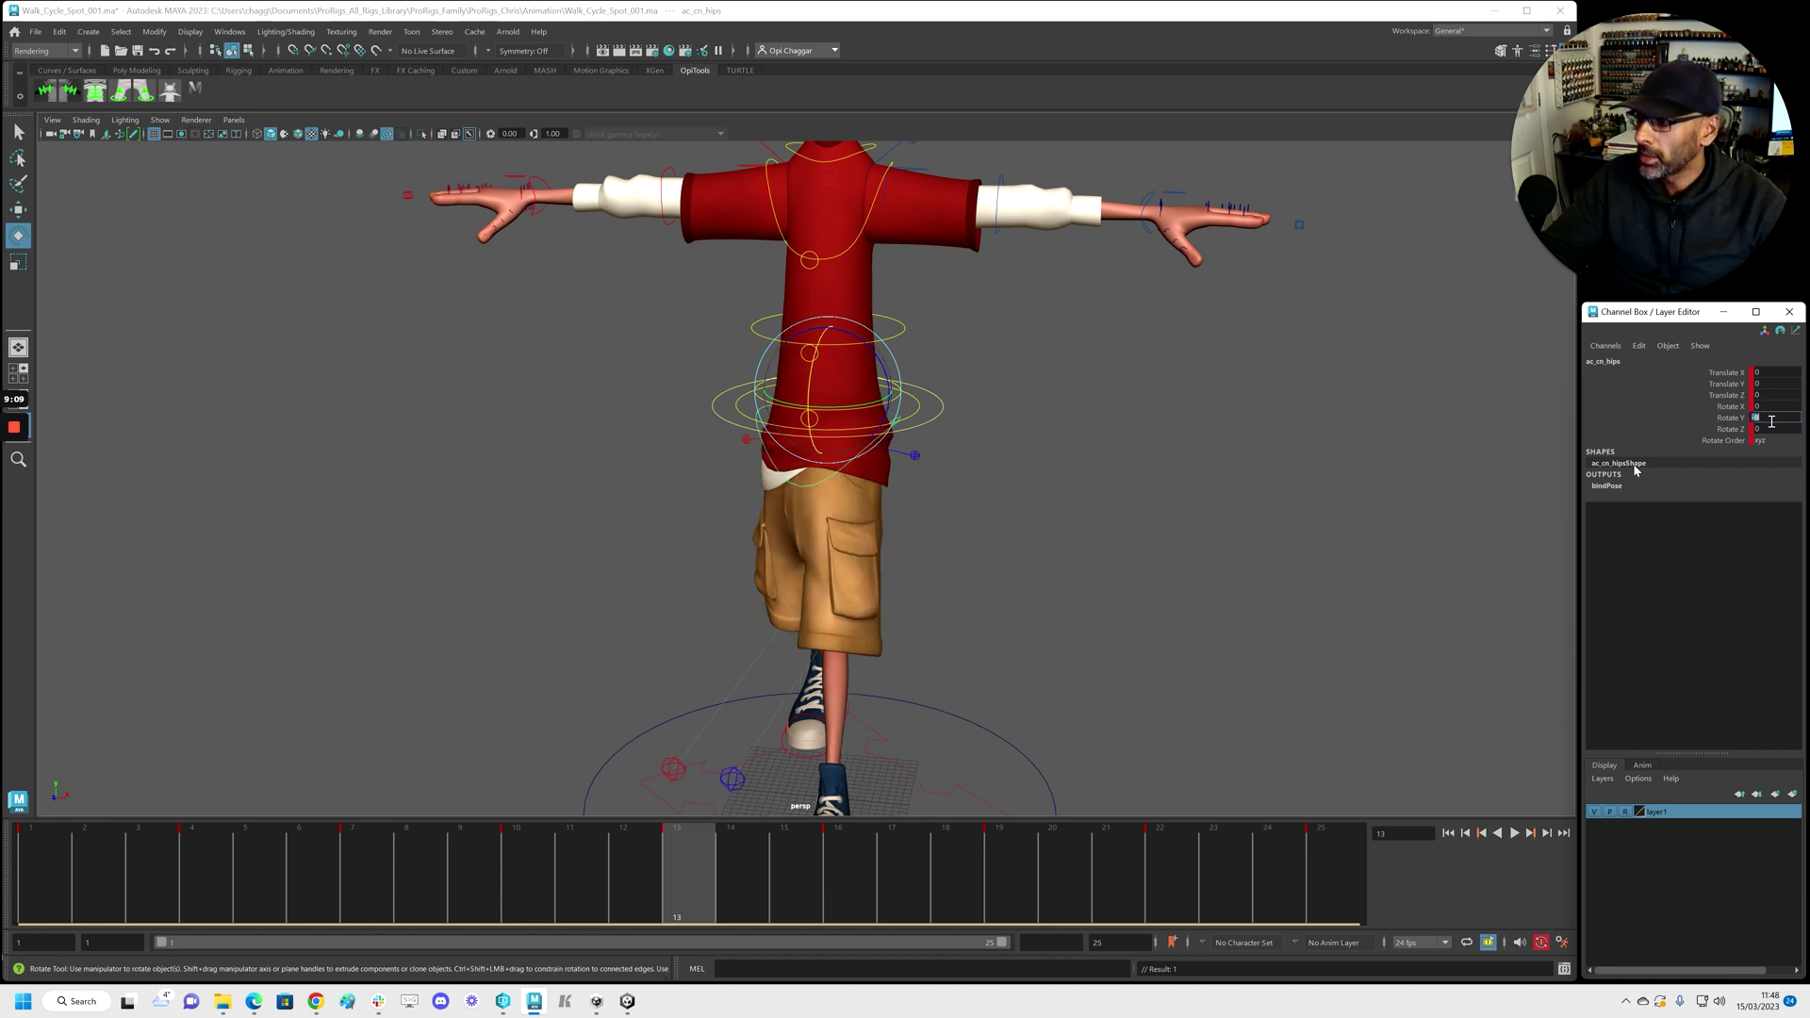
# Play back the cycle and lower the hips control's Rotate Y keys at frames 16 and 19 into gradual steps between the extremes
pyautogui.hotkey('alt', 'v')
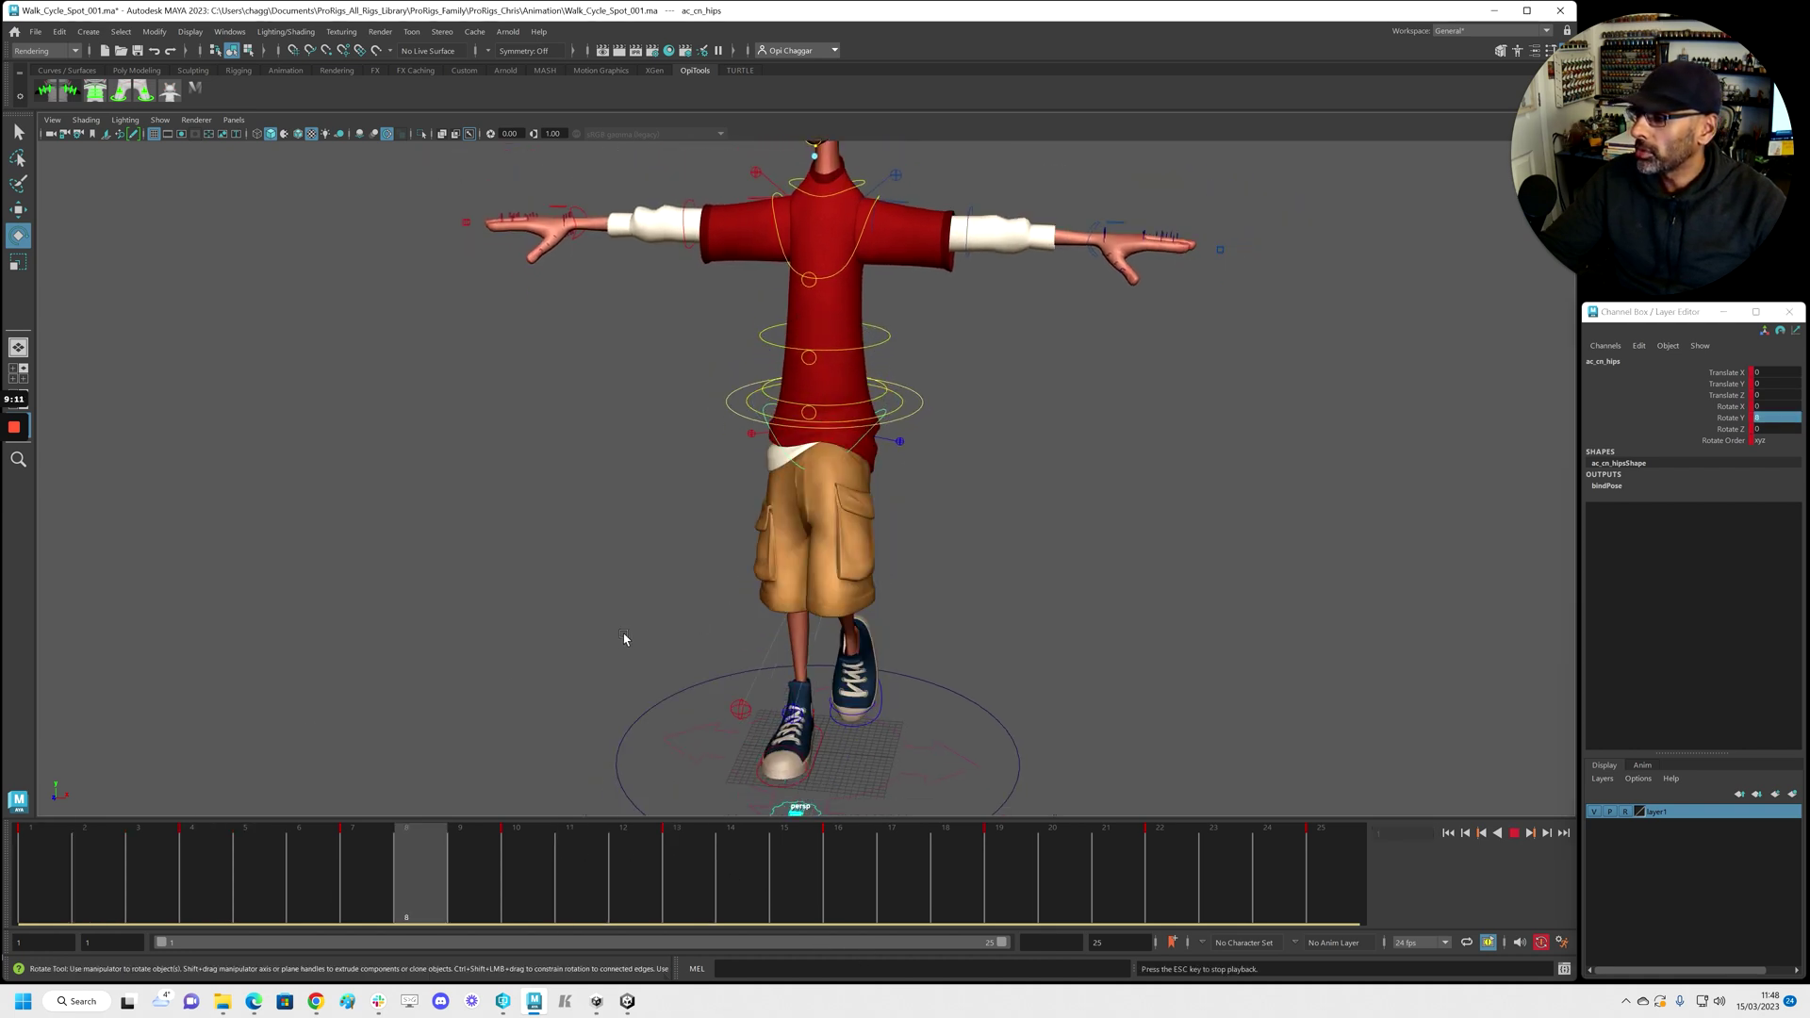
pyautogui.hotkey('alt', 'v')
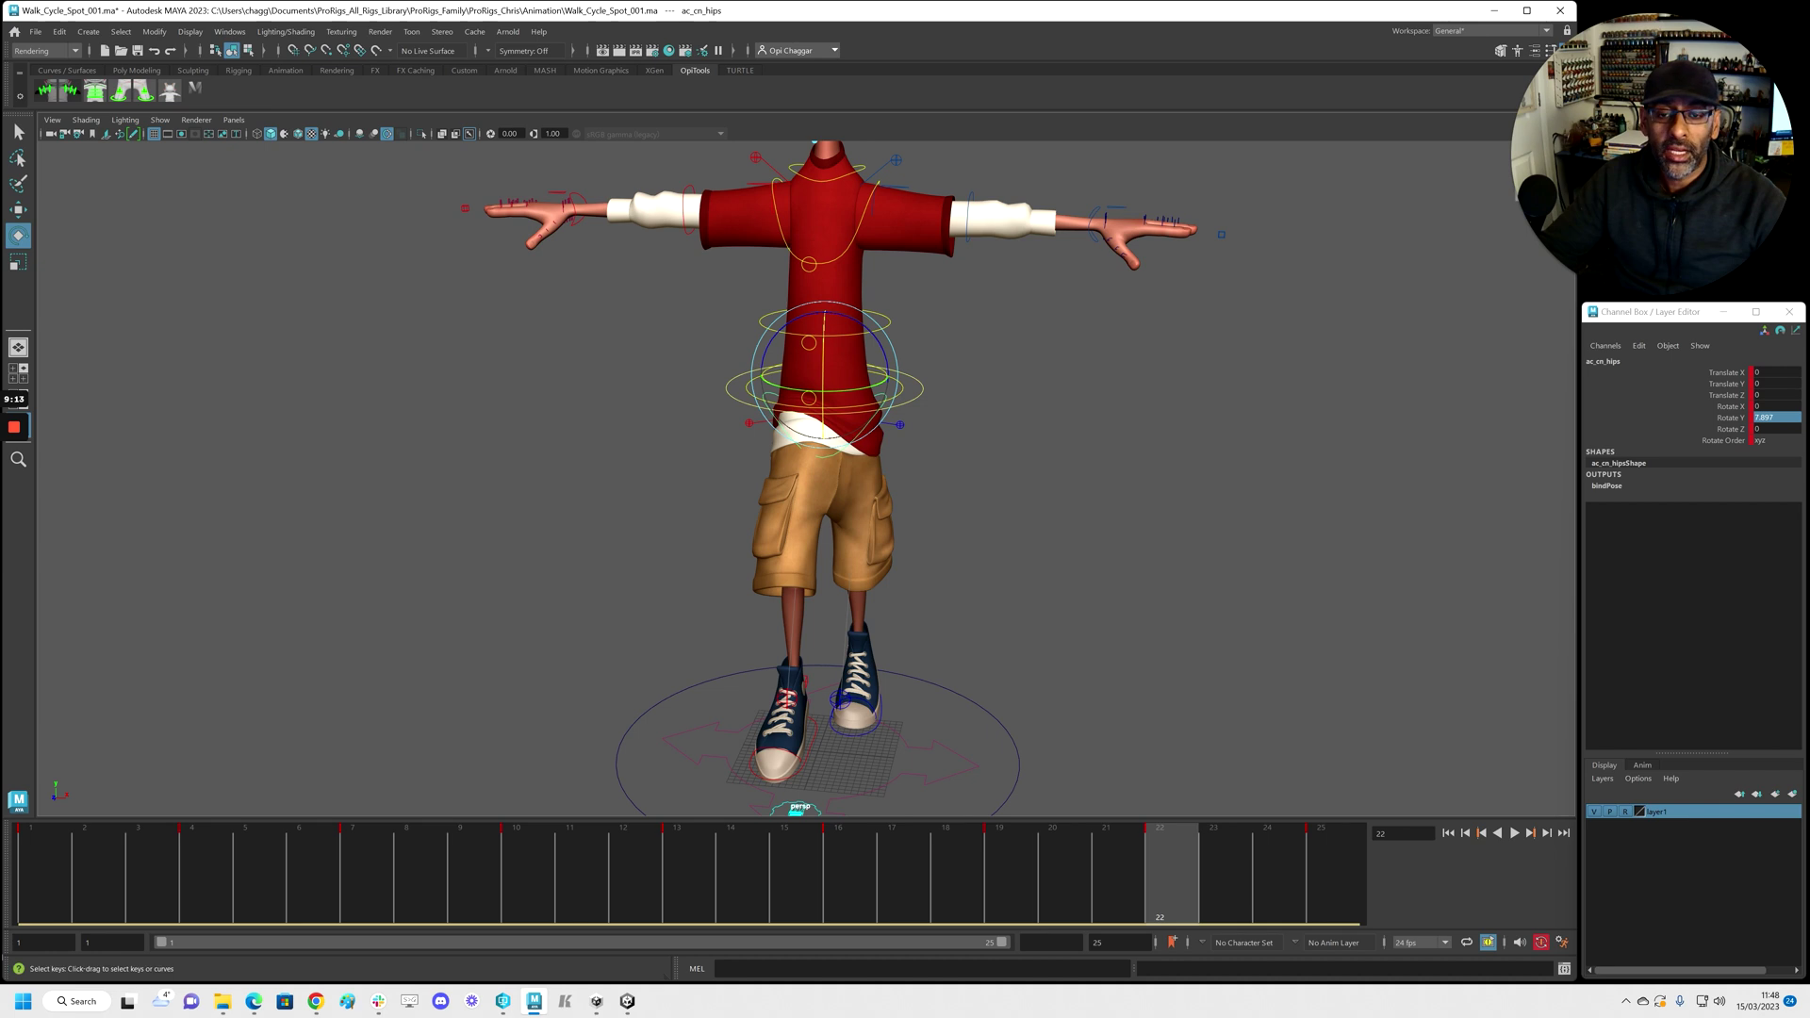
pyautogui.moveTo(1809, 202); pyautogui.dragTo(436, 205)
pyautogui.moveTo(493, 390); pyautogui.dragTo(577, 443)
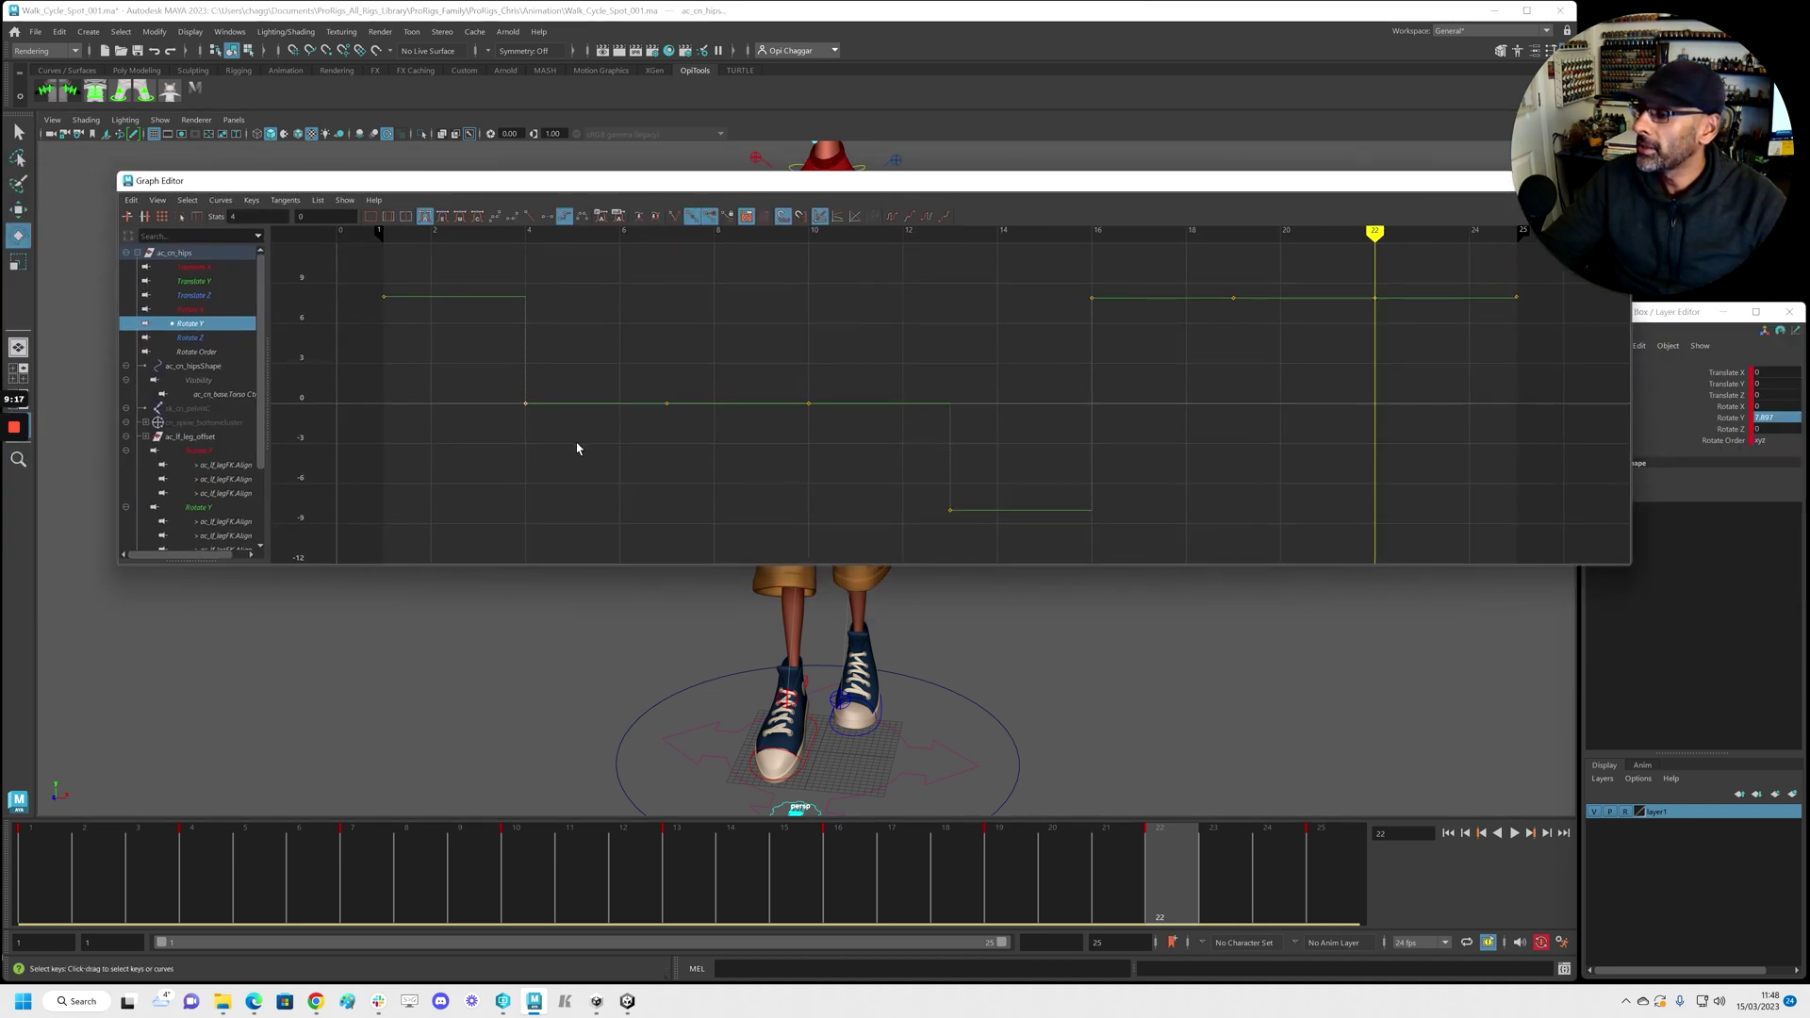
pyautogui.moveTo(1073, 284); pyautogui.dragTo(1118, 321)
pyautogui.keyDown('shift'); pyautogui.moveTo(1135, 343); pyautogui.dragTo(1145, 493, button='middle'); pyautogui.keyUp('shift')
pyautogui.click(1234, 298)
pyautogui.moveTo(1235, 299); pyautogui.dragTo(1317, 443, button='middle')
# Lower the hips Rotate Y keys at frames 10 and 7, and raise the frame 4 key to about 3.9
pyautogui.click(809, 404)
pyautogui.moveTo(809, 403); pyautogui.dragTo(829, 511, button='middle')
pyautogui.keyDown('shift'); pyautogui.moveTo(693, 446); pyautogui.dragTo(688, 463, button='middle'); pyautogui.keyUp('shift')
pyautogui.moveTo(495, 376); pyautogui.dragTo(552, 429)
pyautogui.keyDown('shift'); pyautogui.moveTo(556, 435); pyautogui.dragTo(563, 402, button='middle'); pyautogui.keyUp('shift')
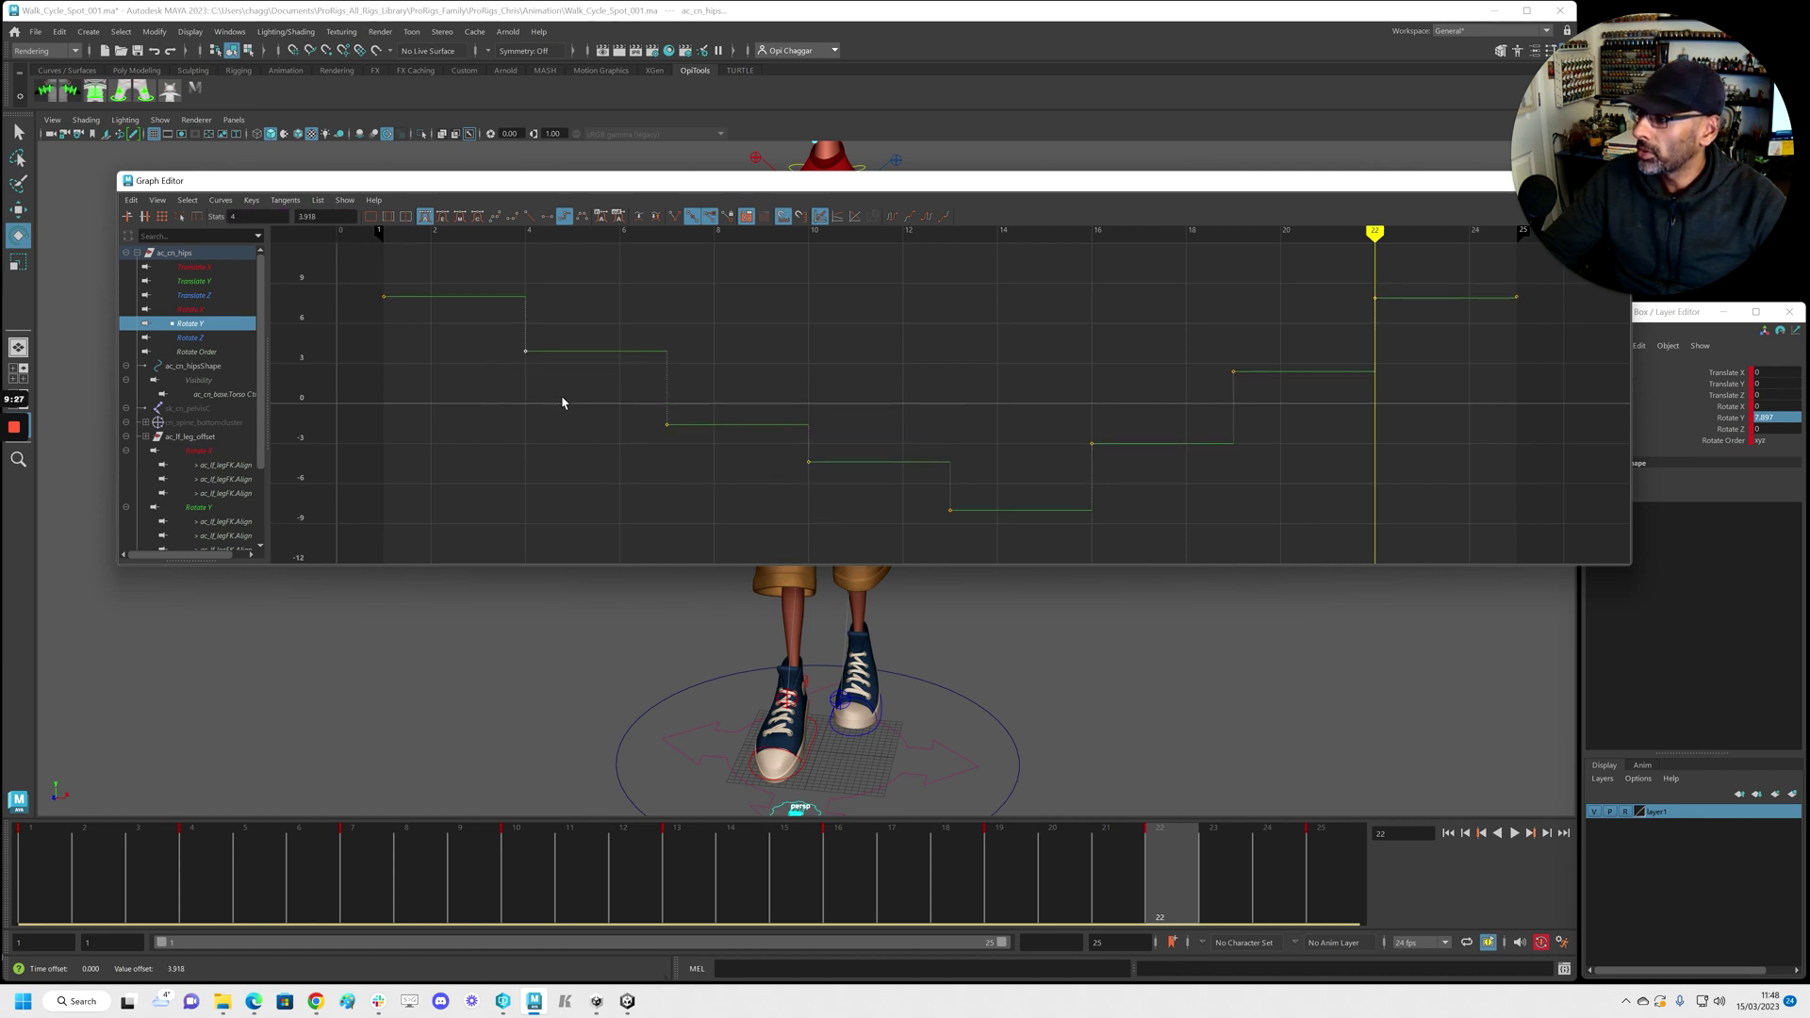
pyautogui.moveTo(675, 449); pyautogui.dragTo(656, 443, button='middle')
pyautogui.moveTo(765, 447); pyautogui.dragTo(832, 487)
# Play back the walk cycle in the perspective view to review the adjusted hip rotation
pyautogui.moveTo(1074, 184); pyautogui.dragTo(1809, 71)
pyautogui.scroll(-2, 1007, 530)
pyautogui.hotkey('alt', 'v')
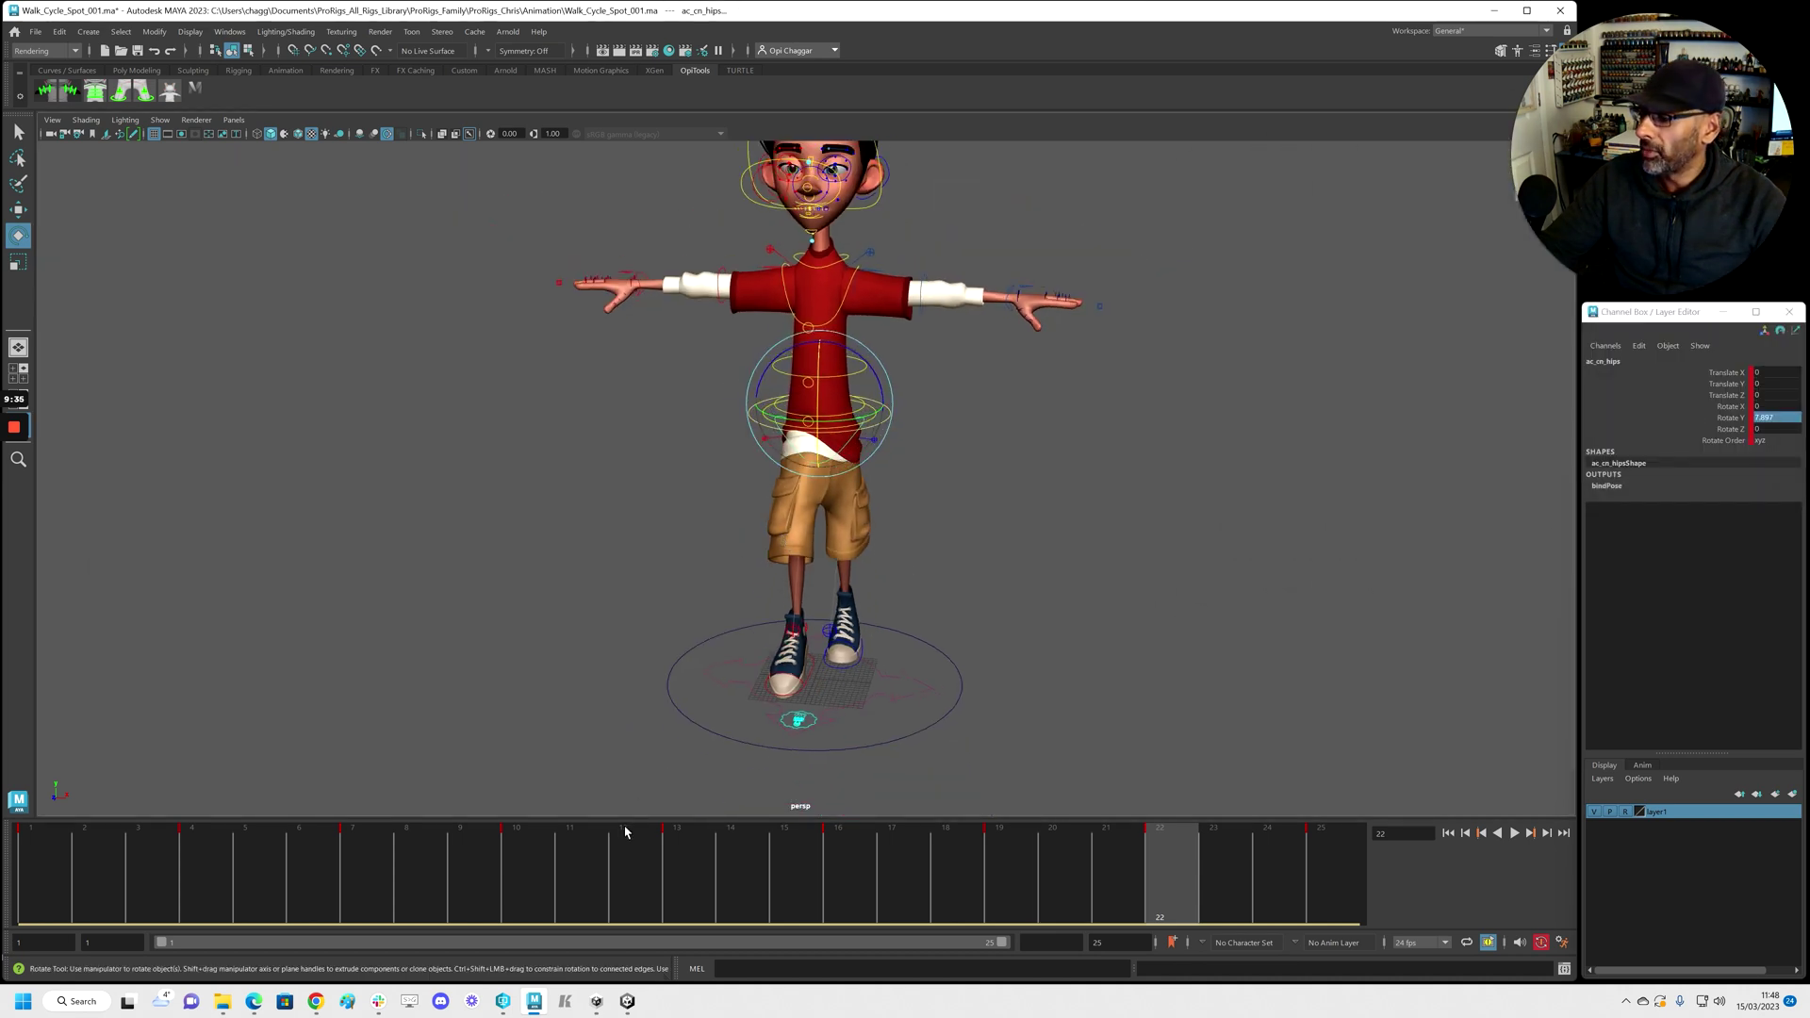
pyautogui.moveTo(870, 528)
pyautogui.keyDown('alt'); pyautogui.mouseDown()
pyautogui.moveTo(913, 546)
pyautogui.moveTo(852, 530)
pyautogui.moveTo(853, 566)
pyautogui.moveTo(843, 545)
pyautogui.mouseUp(); pyautogui.keyUp('alt')
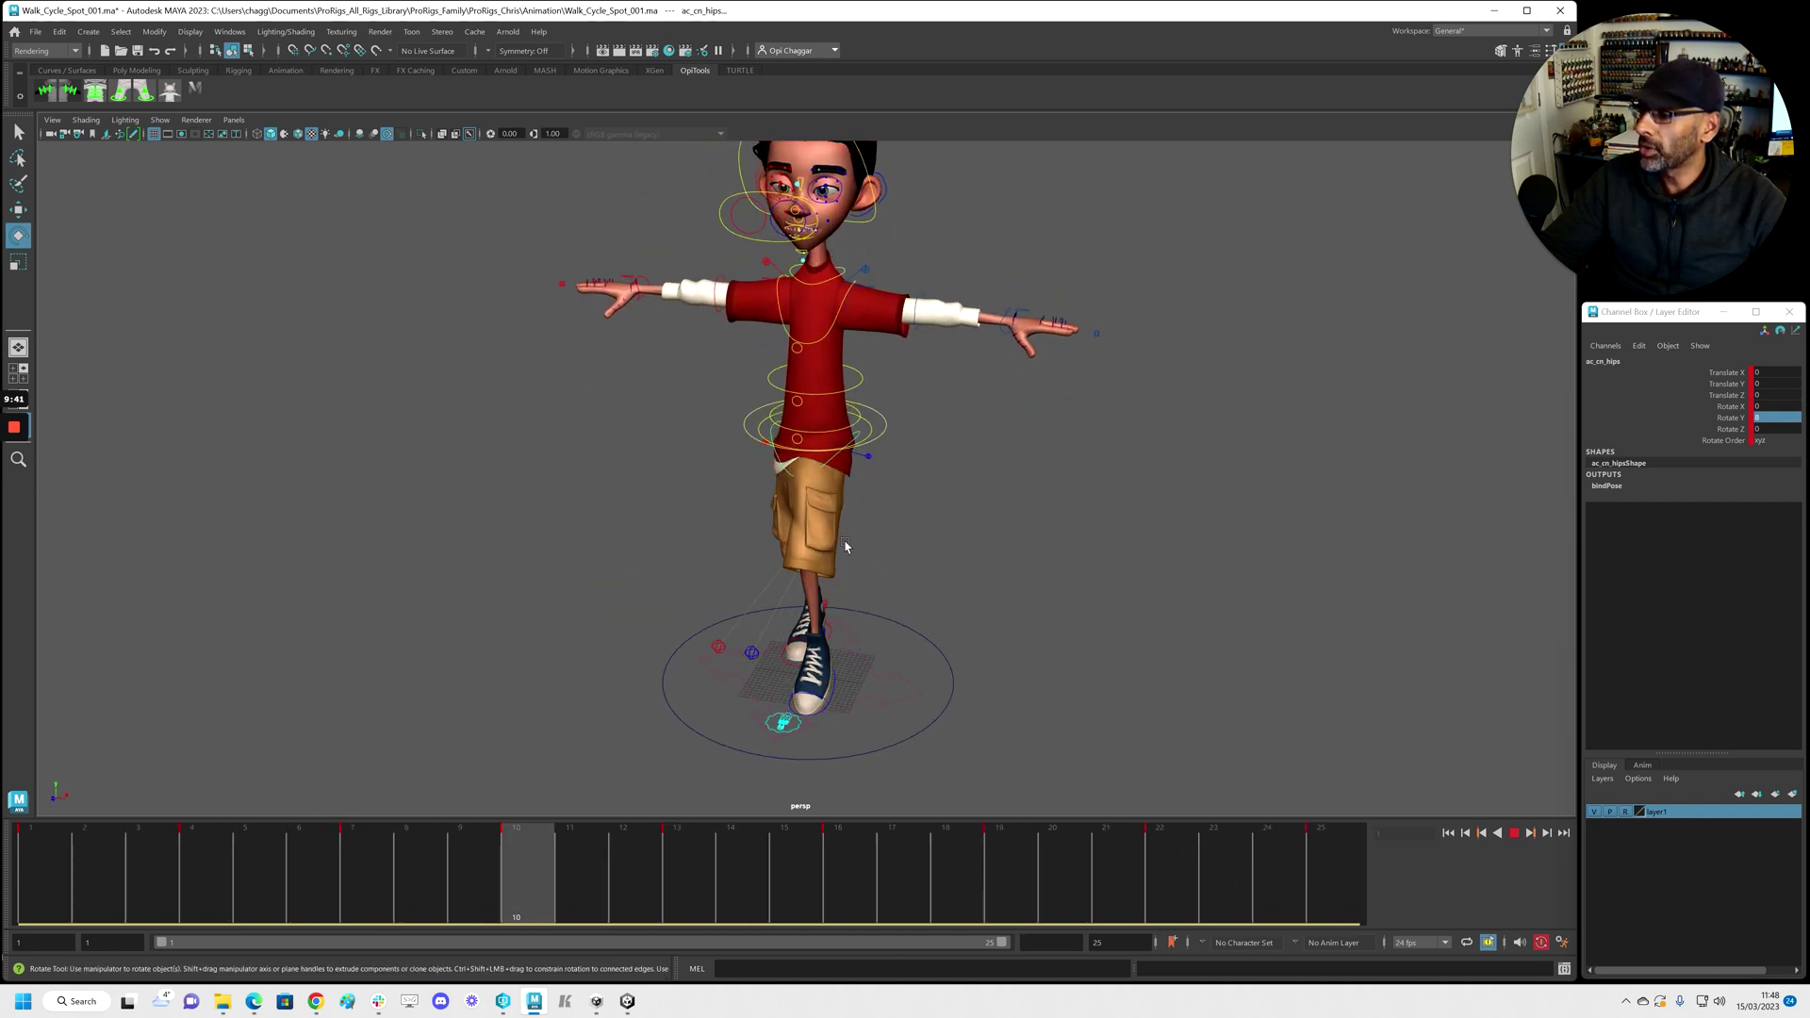
pyautogui.hotkey('alt', 'v')
# Return to frame 1 and select the root control for moving
pyautogui.click(44, 864)
pyautogui.keyDown('alt'); pyautogui.moveTo(783, 591); pyautogui.dragTo(735, 591, button='right'); pyautogui.keyUp('alt')
pyautogui.keyDown('alt'); pyautogui.moveTo(719, 575); pyautogui.dragTo(741, 581); pyautogui.keyUp('alt')
pyautogui.keyDown('alt'); pyautogui.moveTo(953, 533); pyautogui.dragTo(1038, 517, button='right'); pyautogui.keyUp('alt')
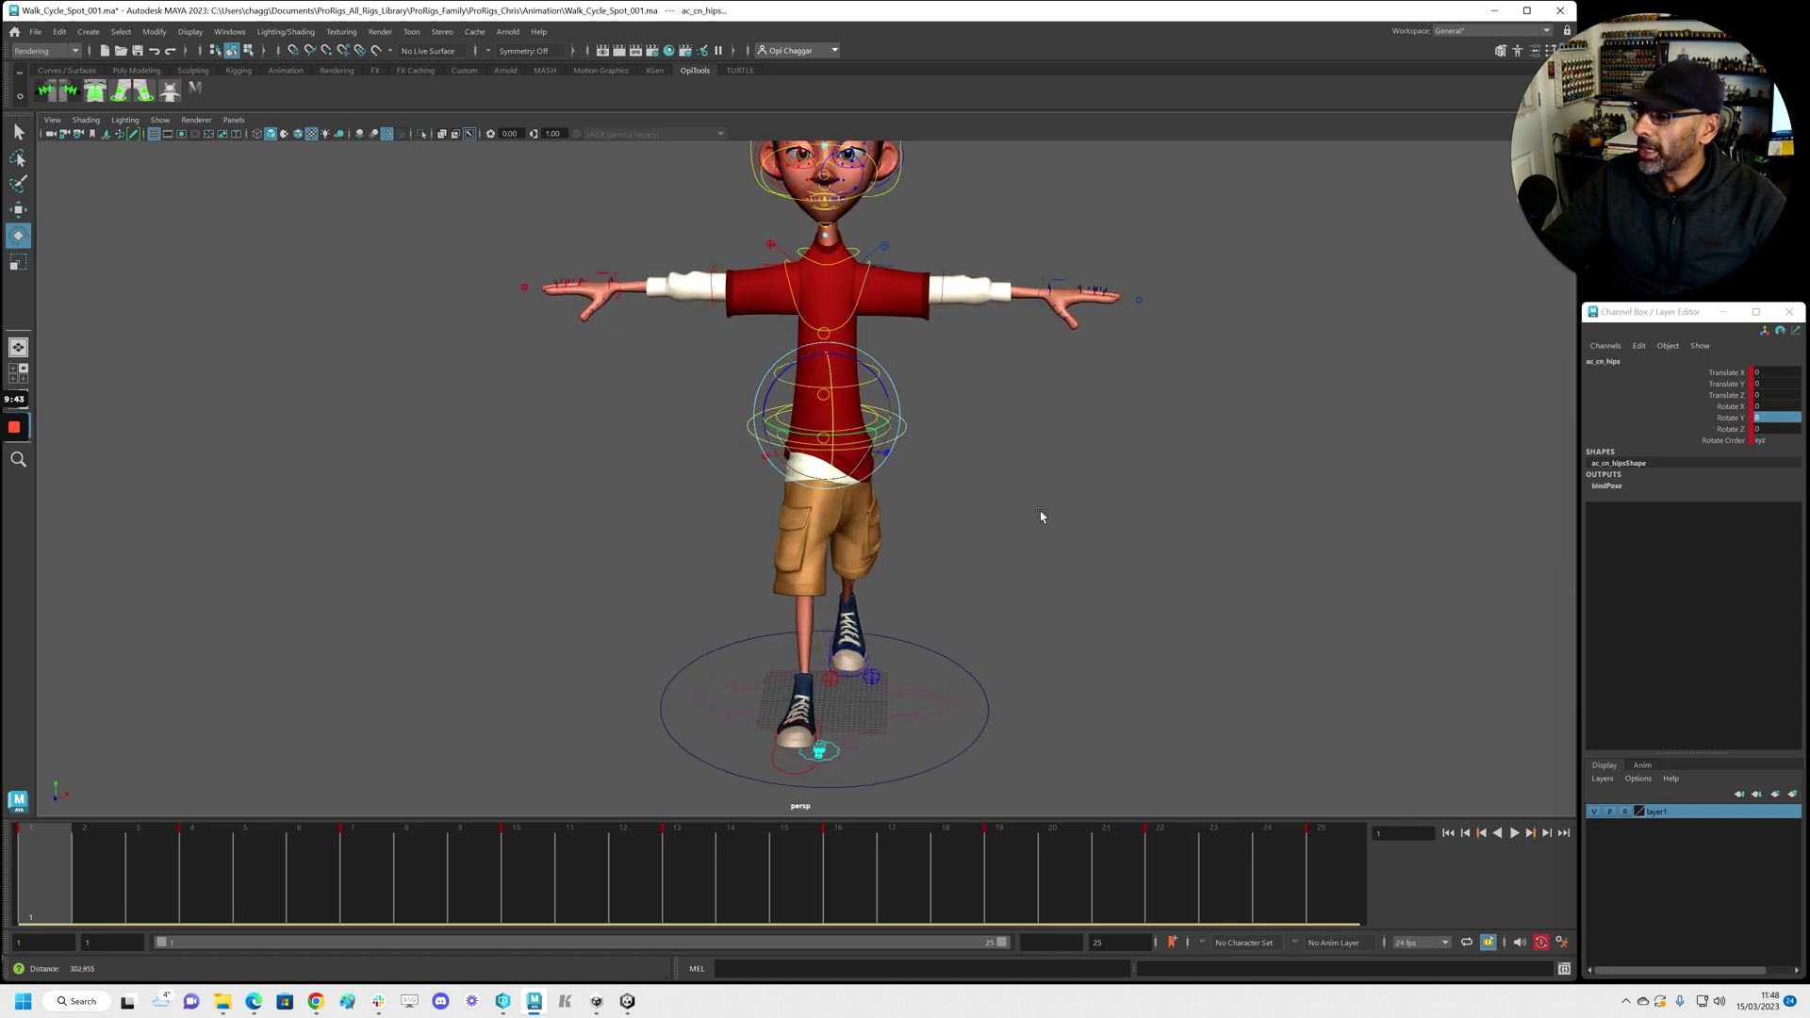
pyautogui.click(1038, 518)
pyautogui.click(889, 436)
pyautogui.click(890, 438)
pyautogui.press('w')
# At frame 7, shift the root control sideways over the planted foot to Translate X -2.278 and show it in the front view
pyautogui.moveTo(89, 887); pyautogui.dragTo(211, 908)
pyautogui.keyDown('alt'); pyautogui.moveTo(830, 688); pyautogui.dragTo(572, 666); pyautogui.keyUp('alt')
pyautogui.moveTo(230, 909); pyautogui.dragTo(375, 895)
pyautogui.keyDown('alt'); pyautogui.moveTo(604, 651); pyautogui.dragTo(760, 647); pyautogui.keyUp('alt')
pyautogui.moveTo(900, 389); pyautogui.dragTo(889, 390)
pyautogui.press('space')
pyautogui.press('space')
pyautogui.keyDown('alt'); pyautogui.moveTo(549, 635); pyautogui.dragTo(549, 524, button='middle'); pyautogui.keyUp('alt')
pyautogui.moveTo(20, 428)
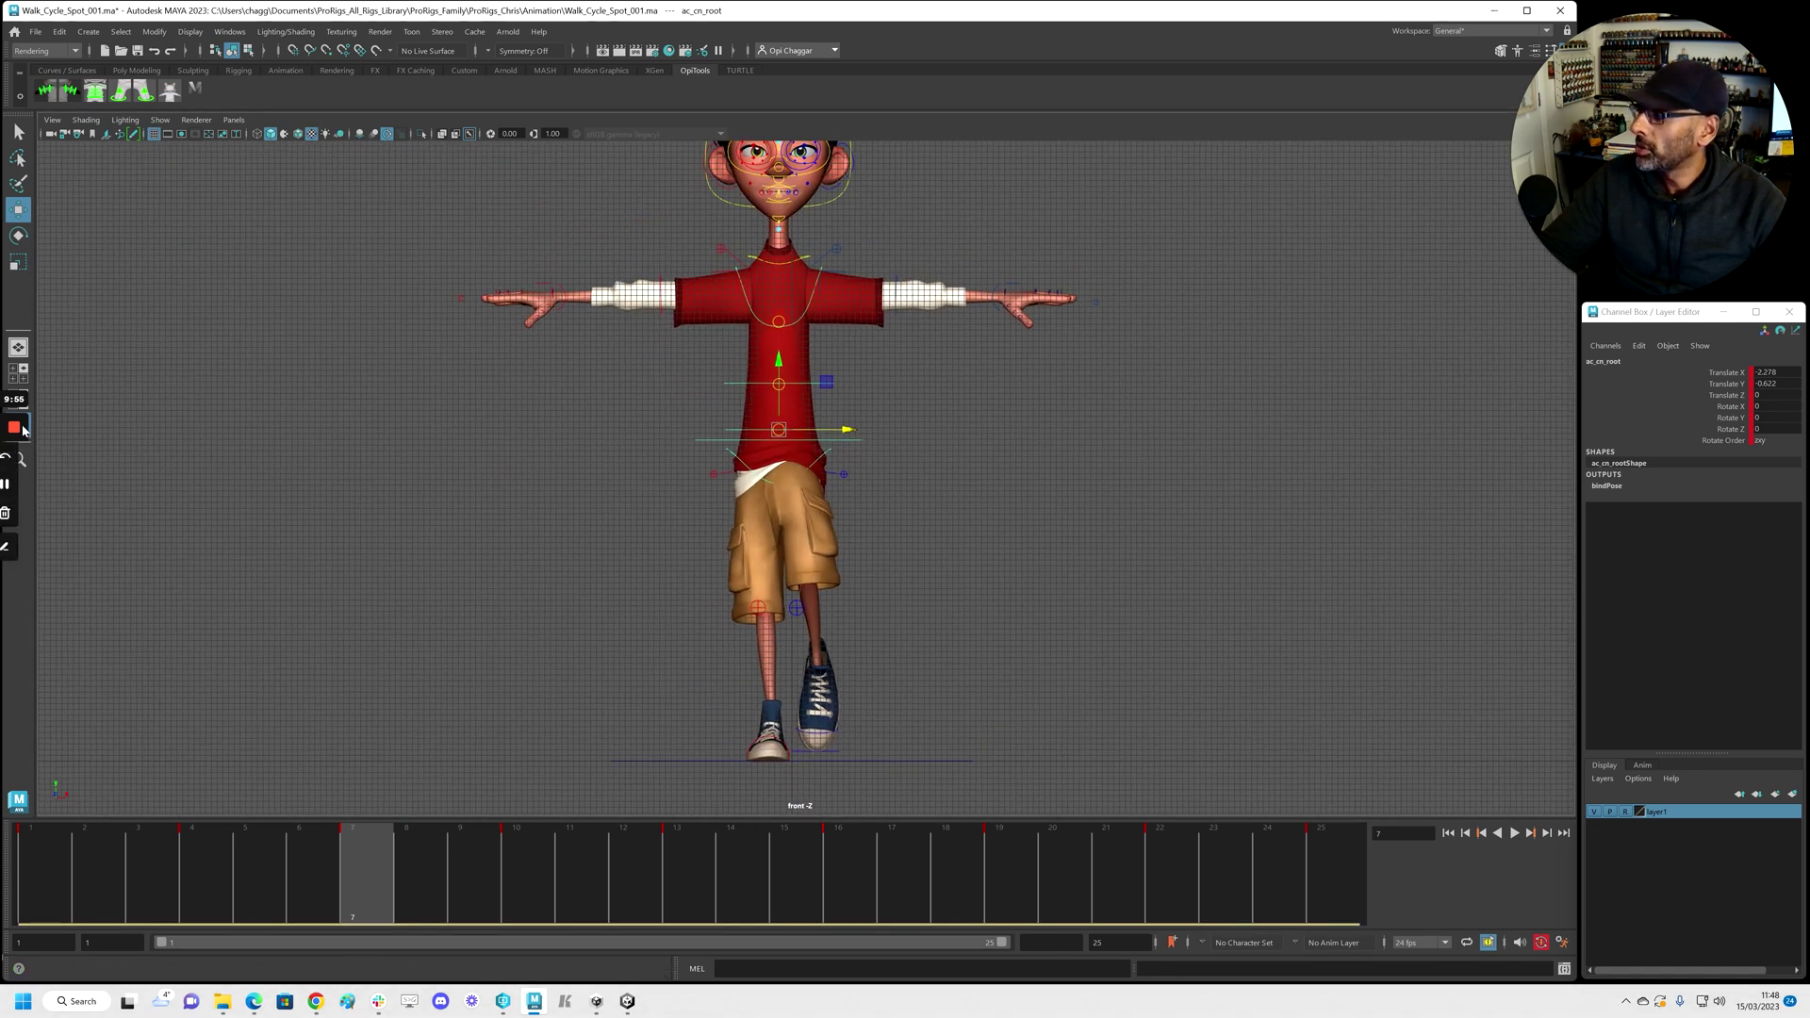
pyautogui.click(19, 555)
pyautogui.moveTo(833, 433)
pyautogui.mouseDown()
pyautogui.moveTo(685, 439)
pyautogui.moveTo(753, 489)
pyautogui.moveTo(759, 392)
pyautogui.moveTo(784, 740)
pyautogui.mouseUp()
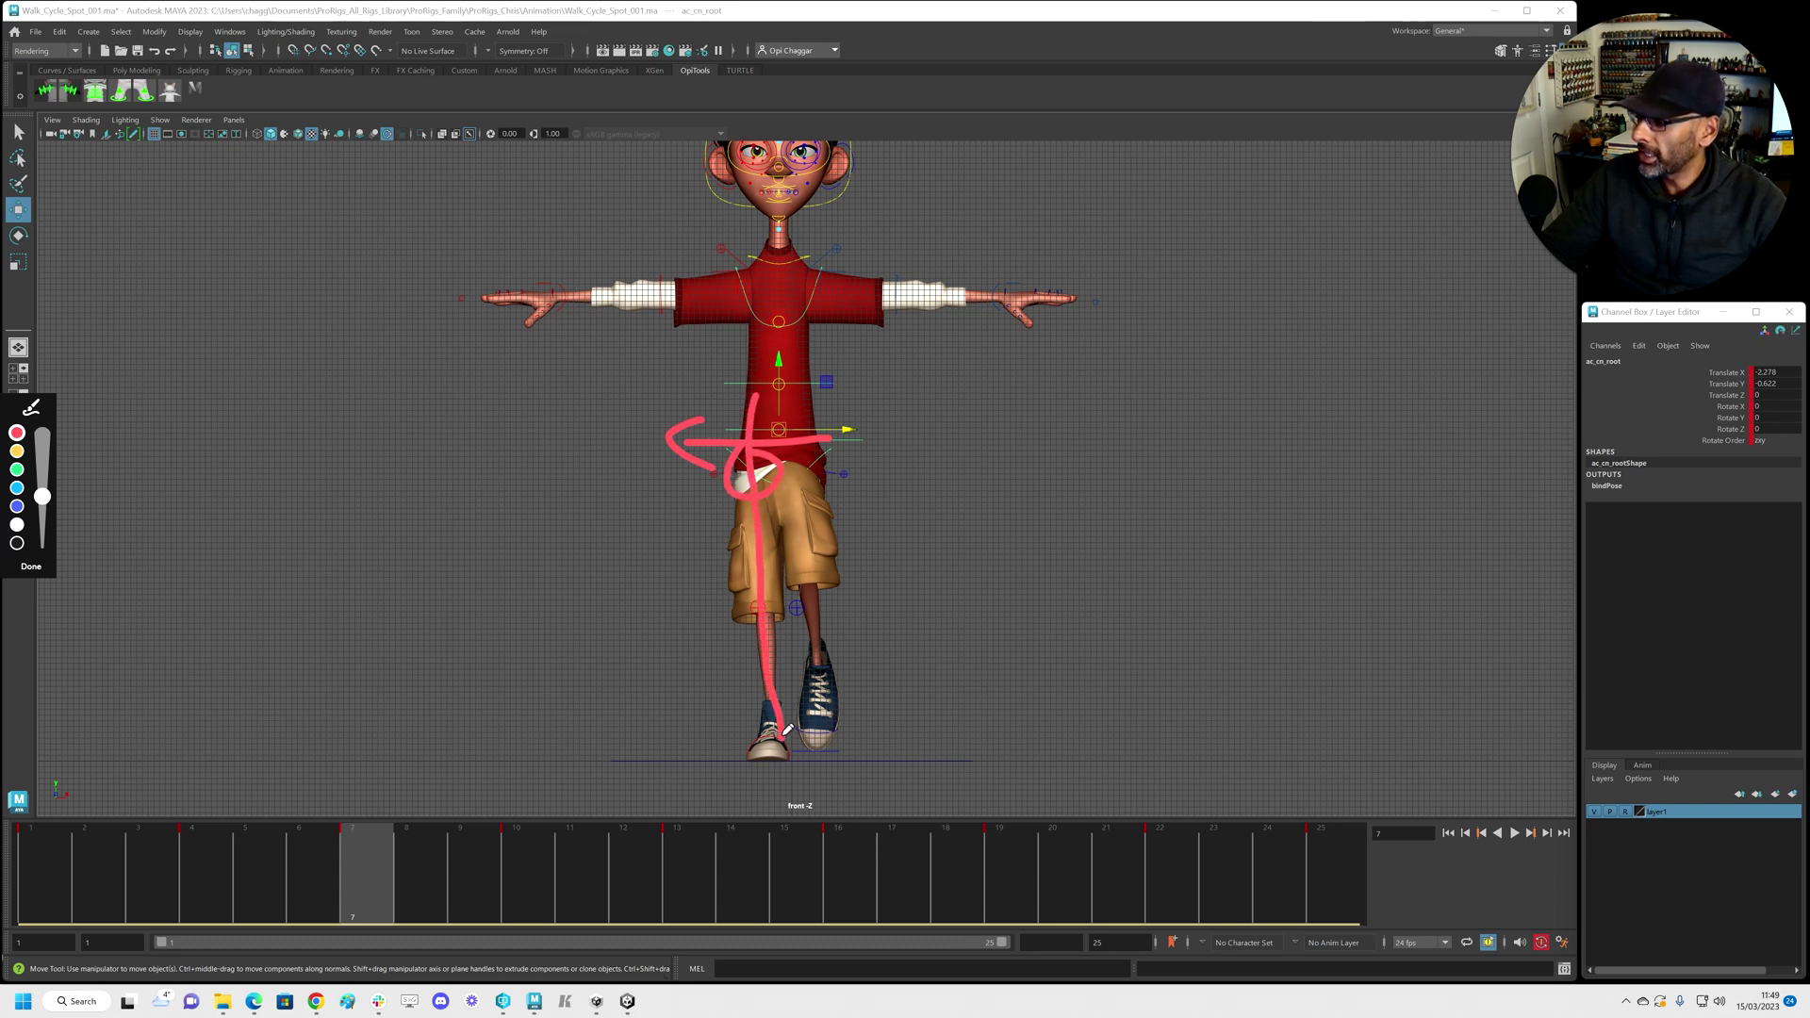
pyautogui.click(32, 566)
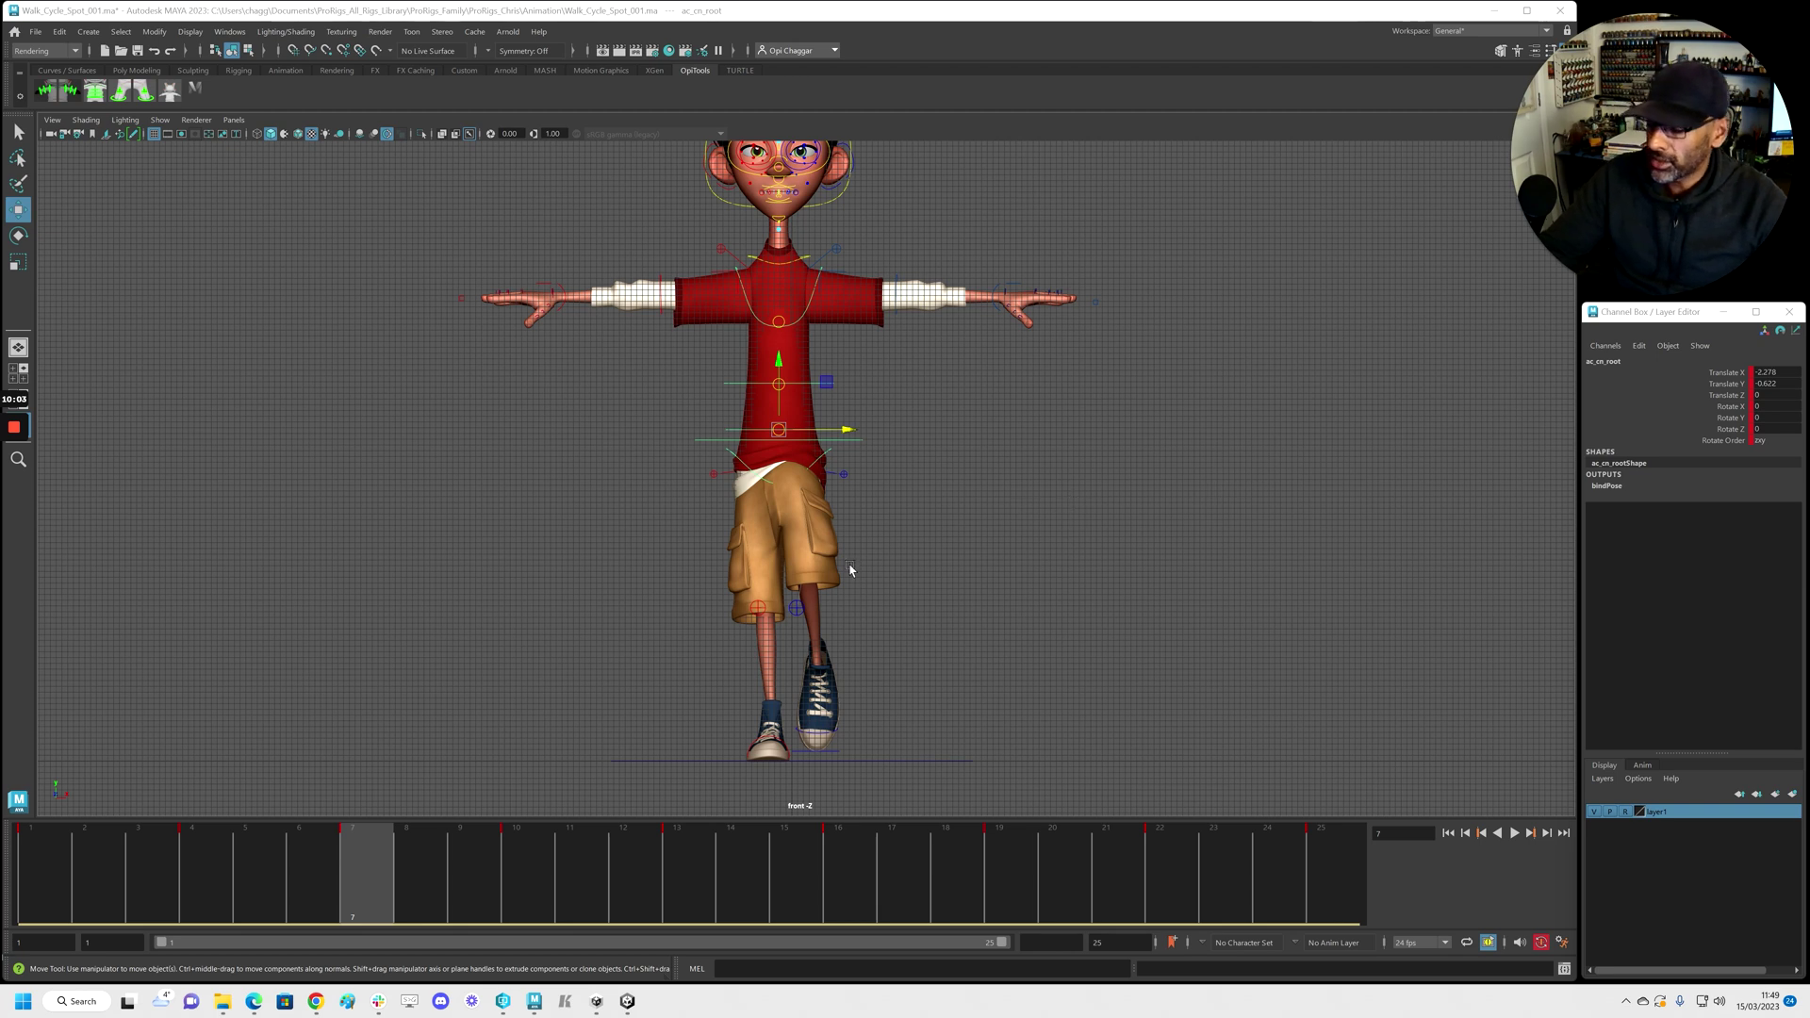
# Play back the sideways shift, and set the root control's Translate X to -3 at frame 7 and 3 at frame 19
pyautogui.hotkey('alt', 'v')
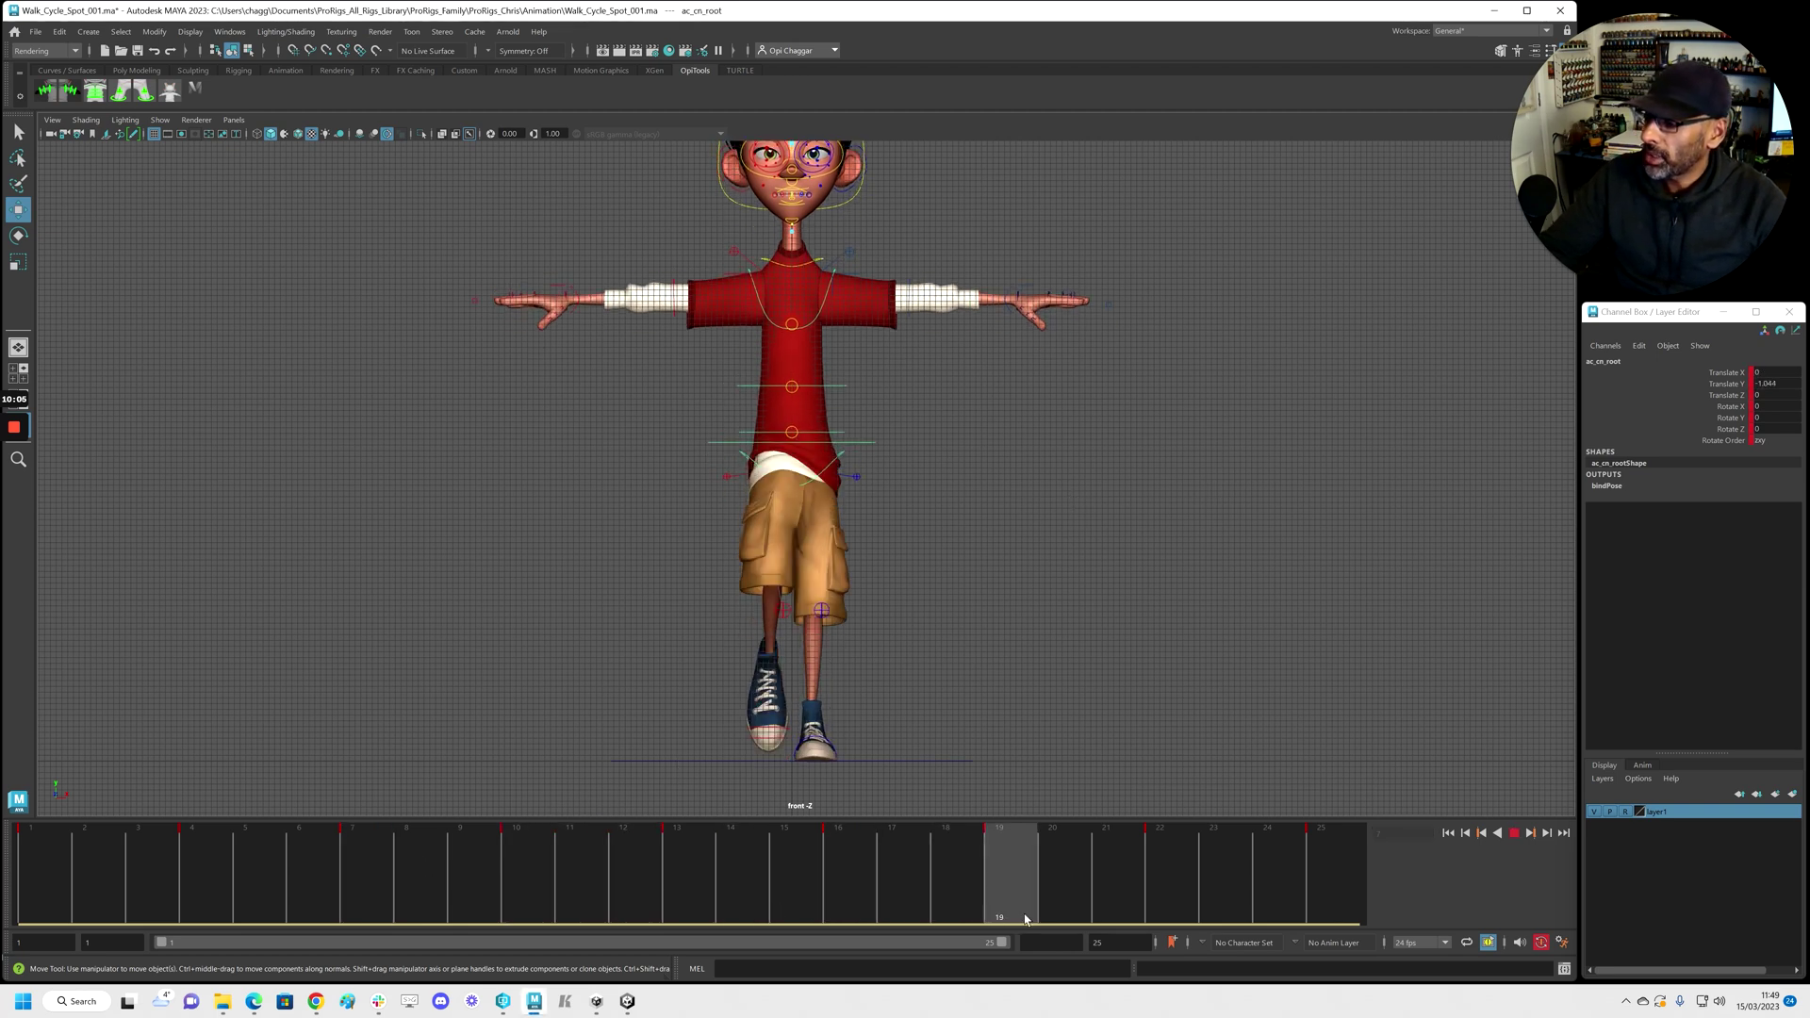
pyautogui.hotkey('alt', 'v')
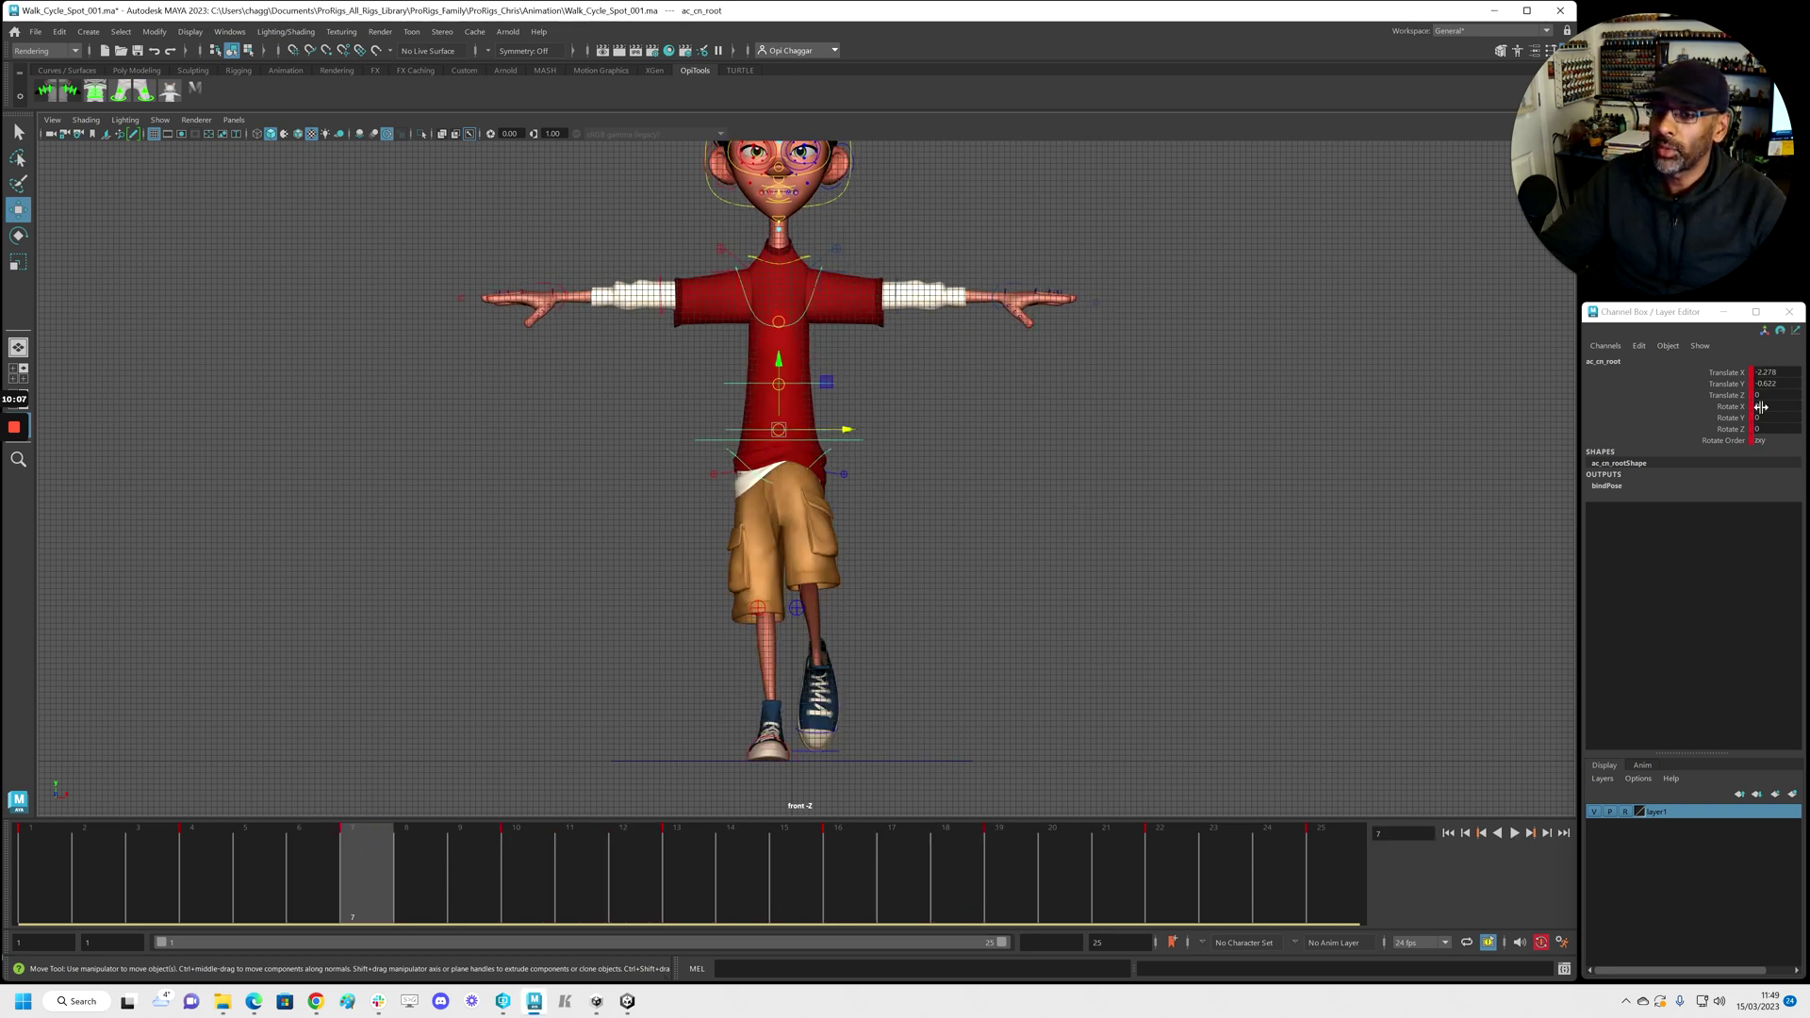
pyautogui.click(1791, 371)
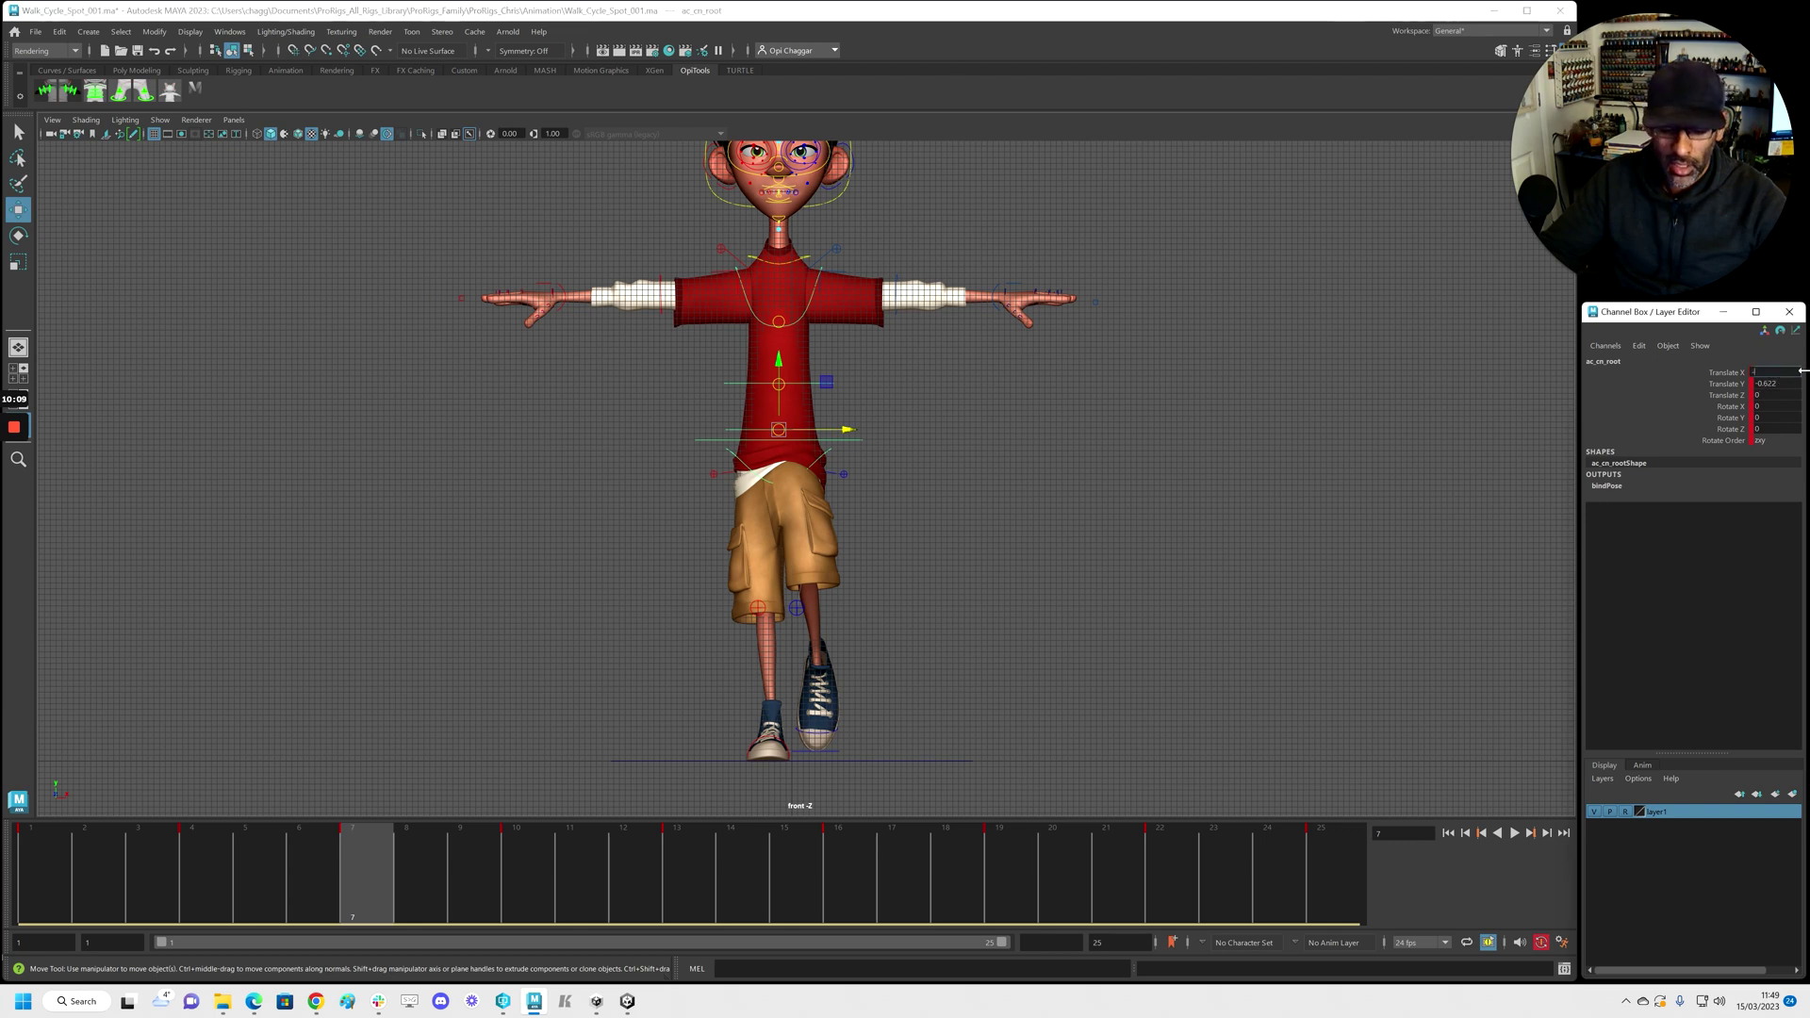
pyautogui.write('0')
pyautogui.press('Return')
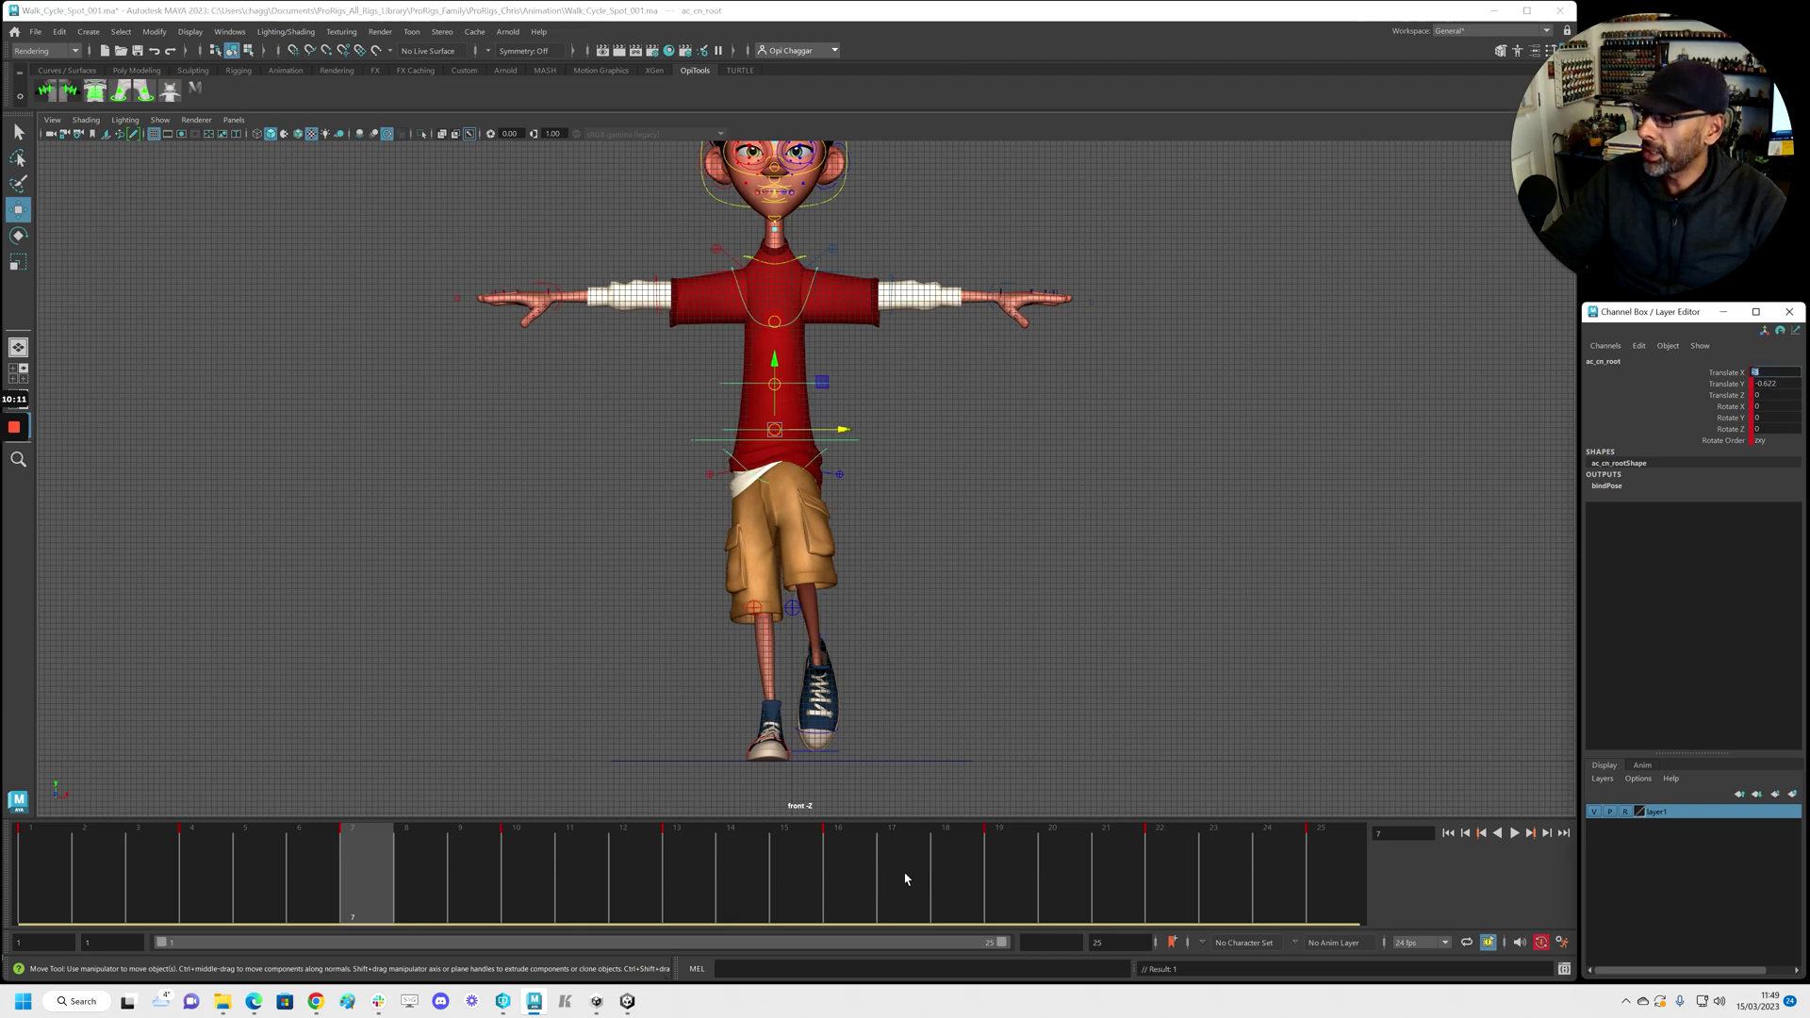
pyautogui.click(1000, 872)
pyautogui.click(1770, 372)
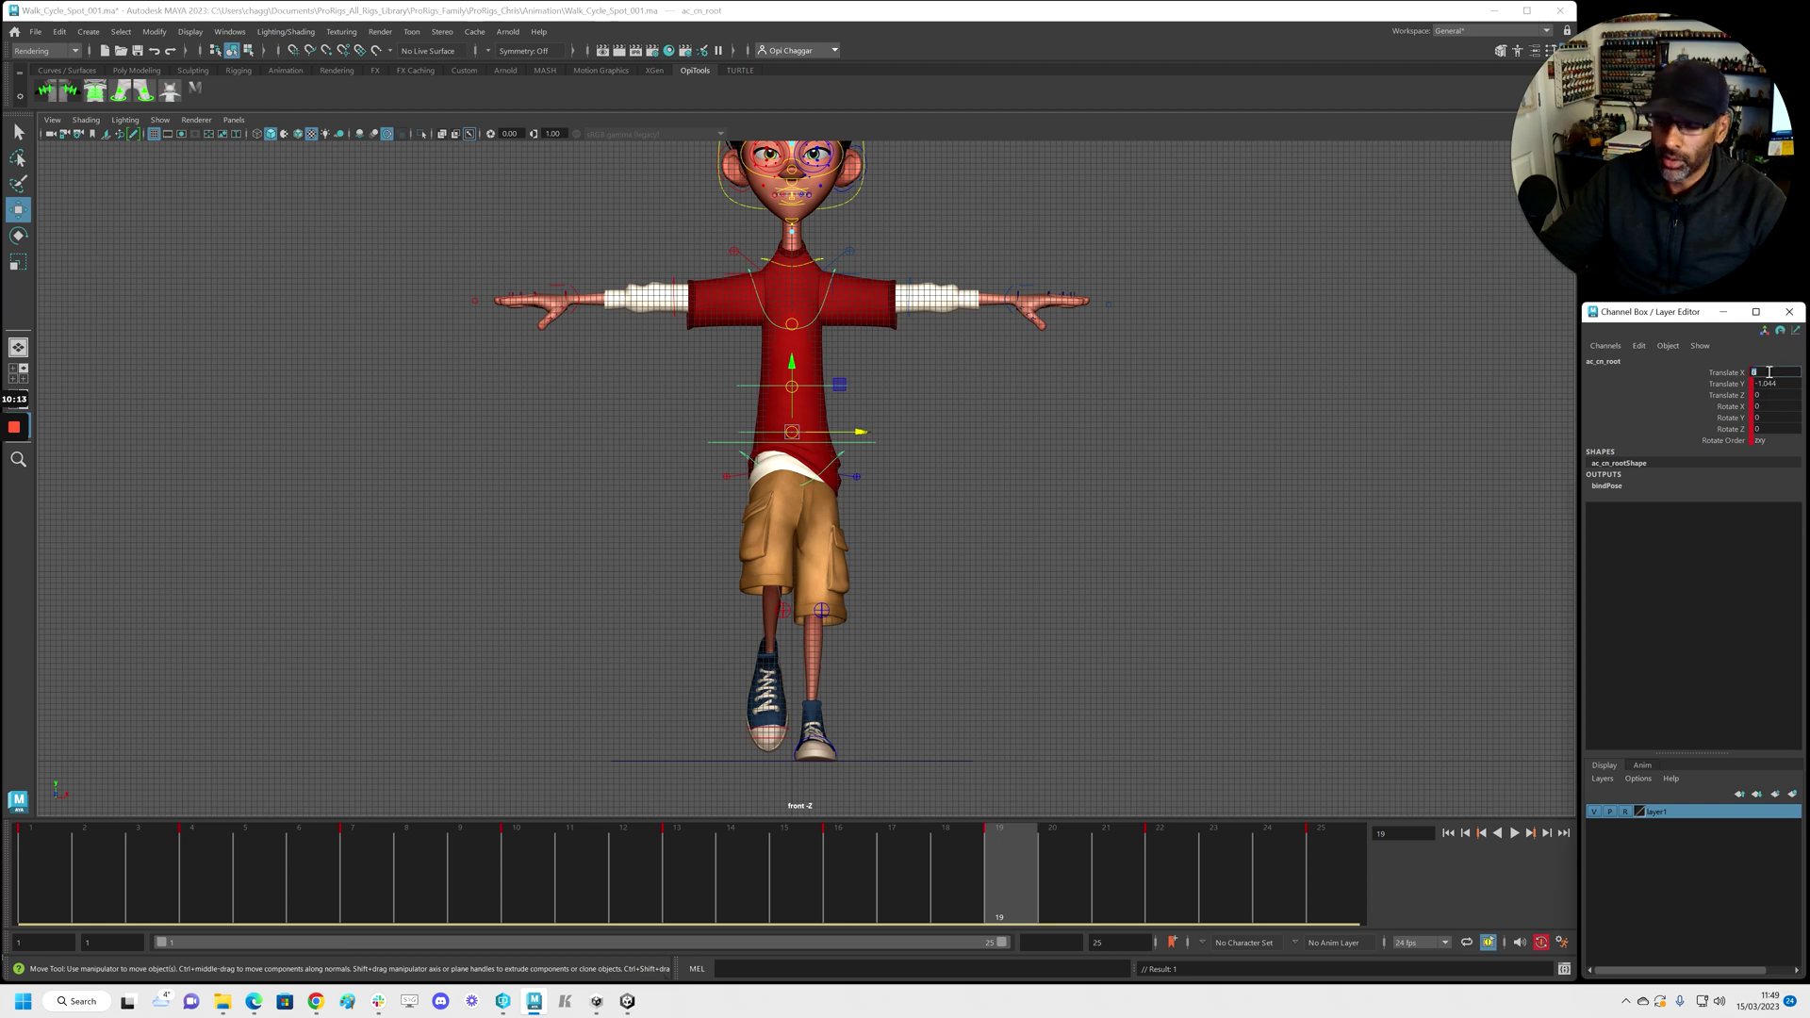
pyautogui.press('Return')
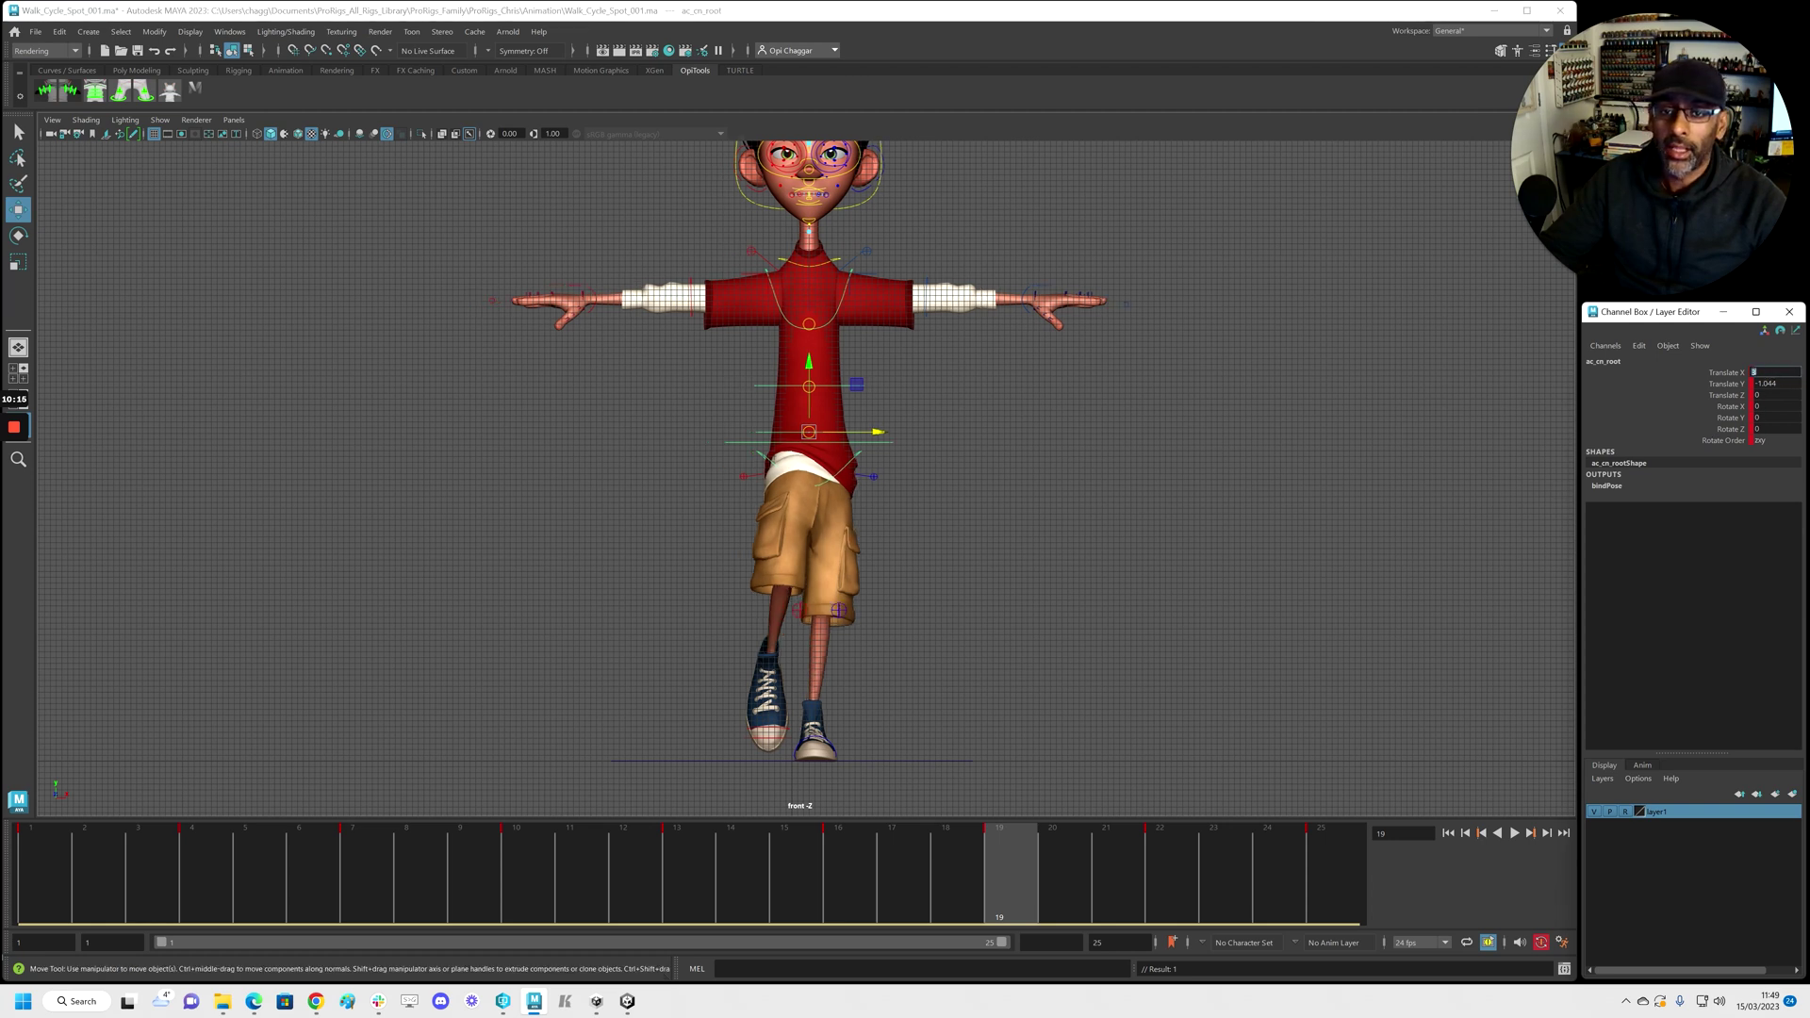
# Offset the root's Translate X keys at frames 4, 10, 16 and 22 into gradual steps, with frame 4 at -1.429 and frame 22 at 1.429
pyautogui.moveTo(1809, 202); pyautogui.dragTo(366, 200)
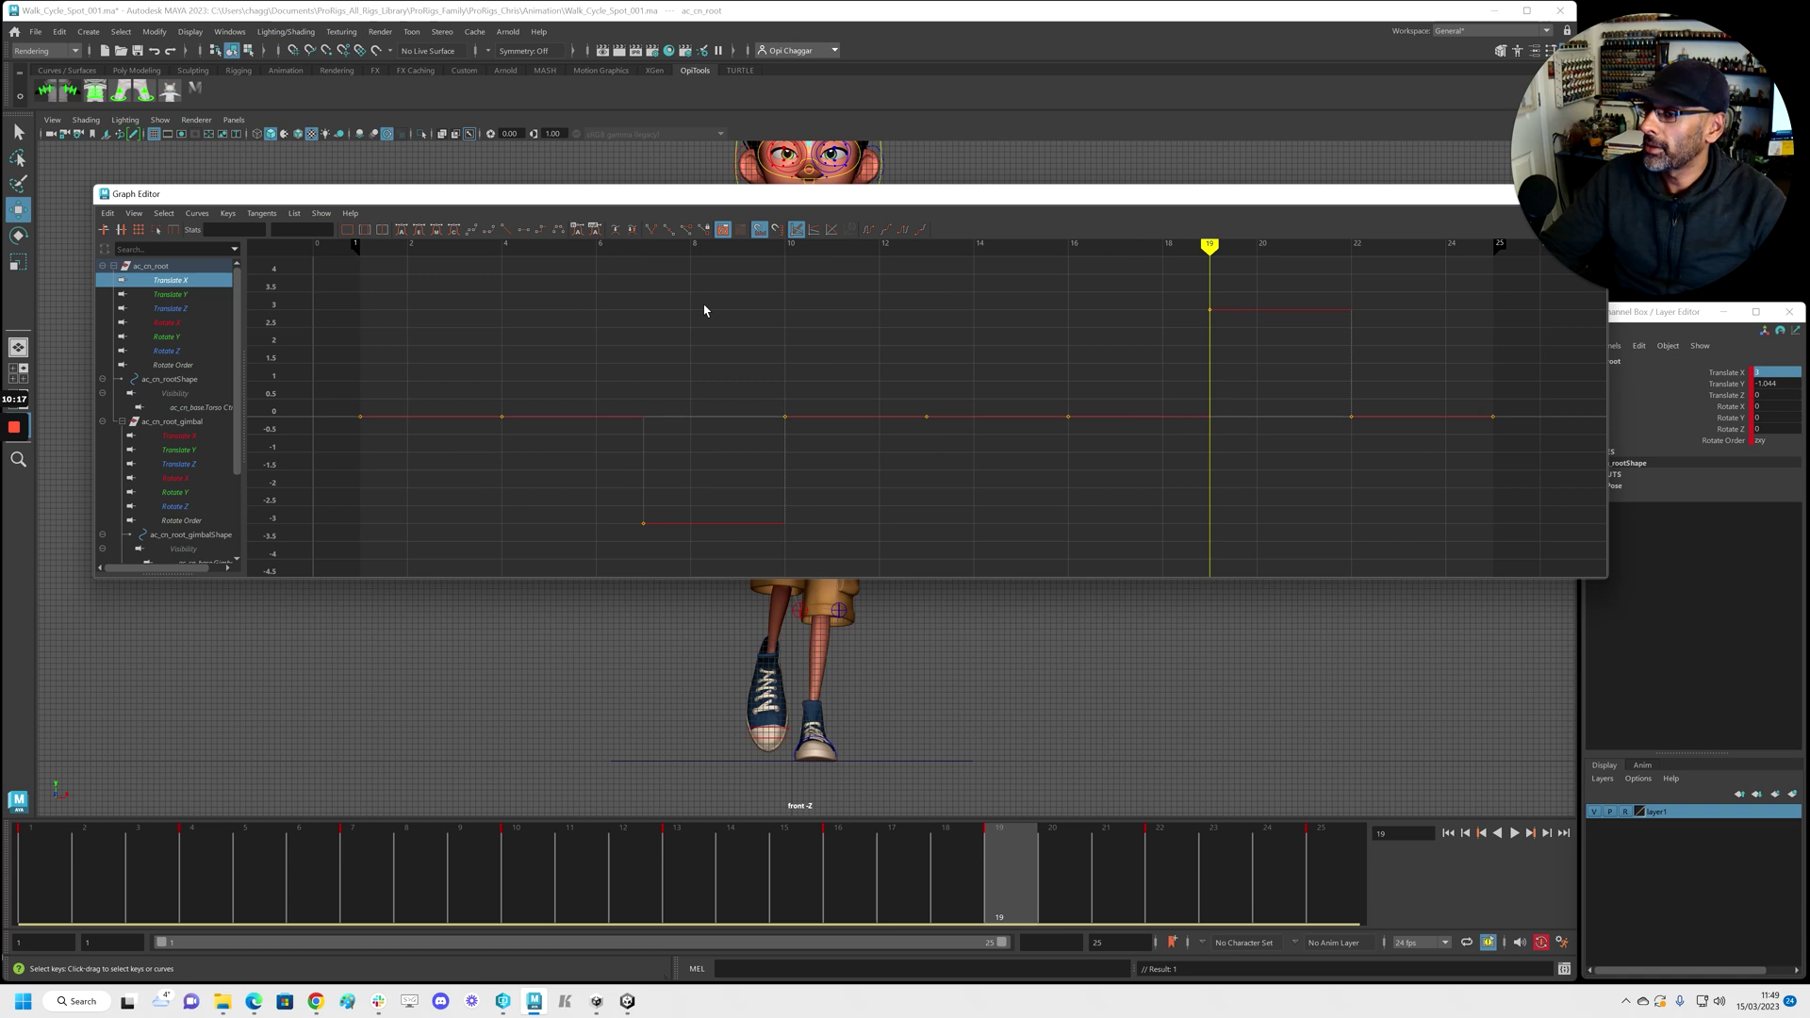
pyautogui.click(501, 414)
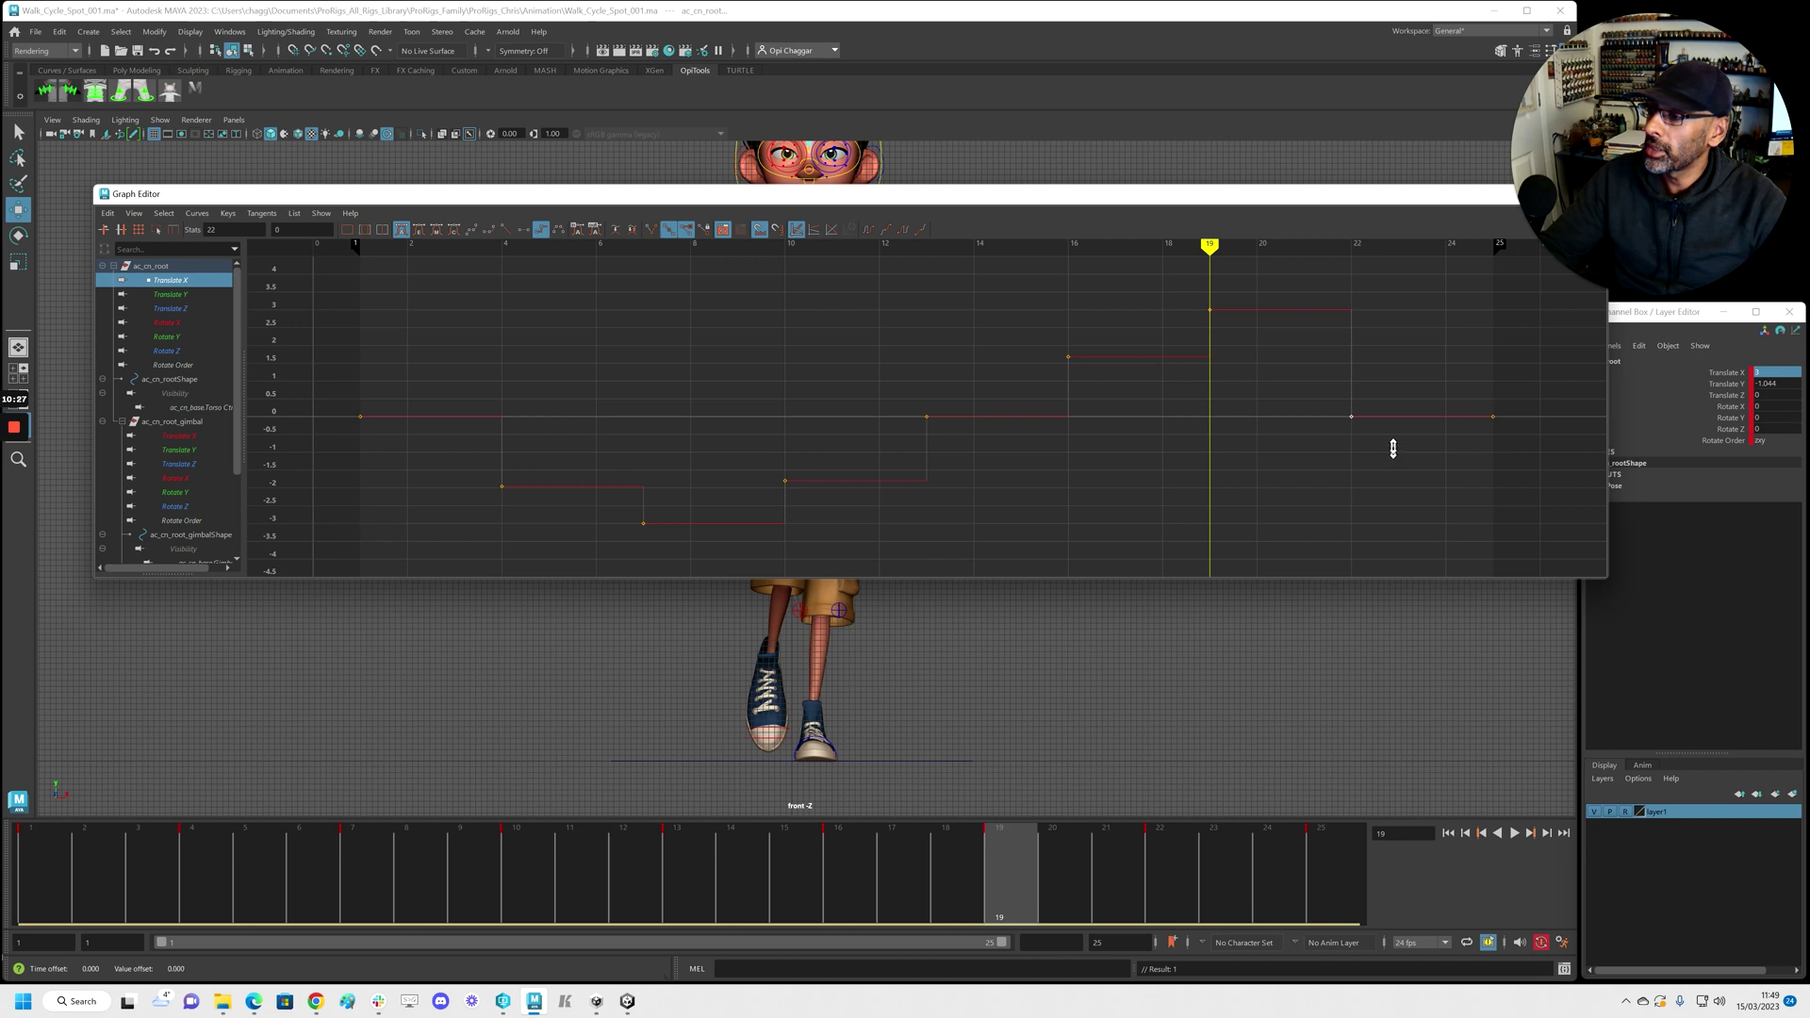
pyautogui.click(500, 486)
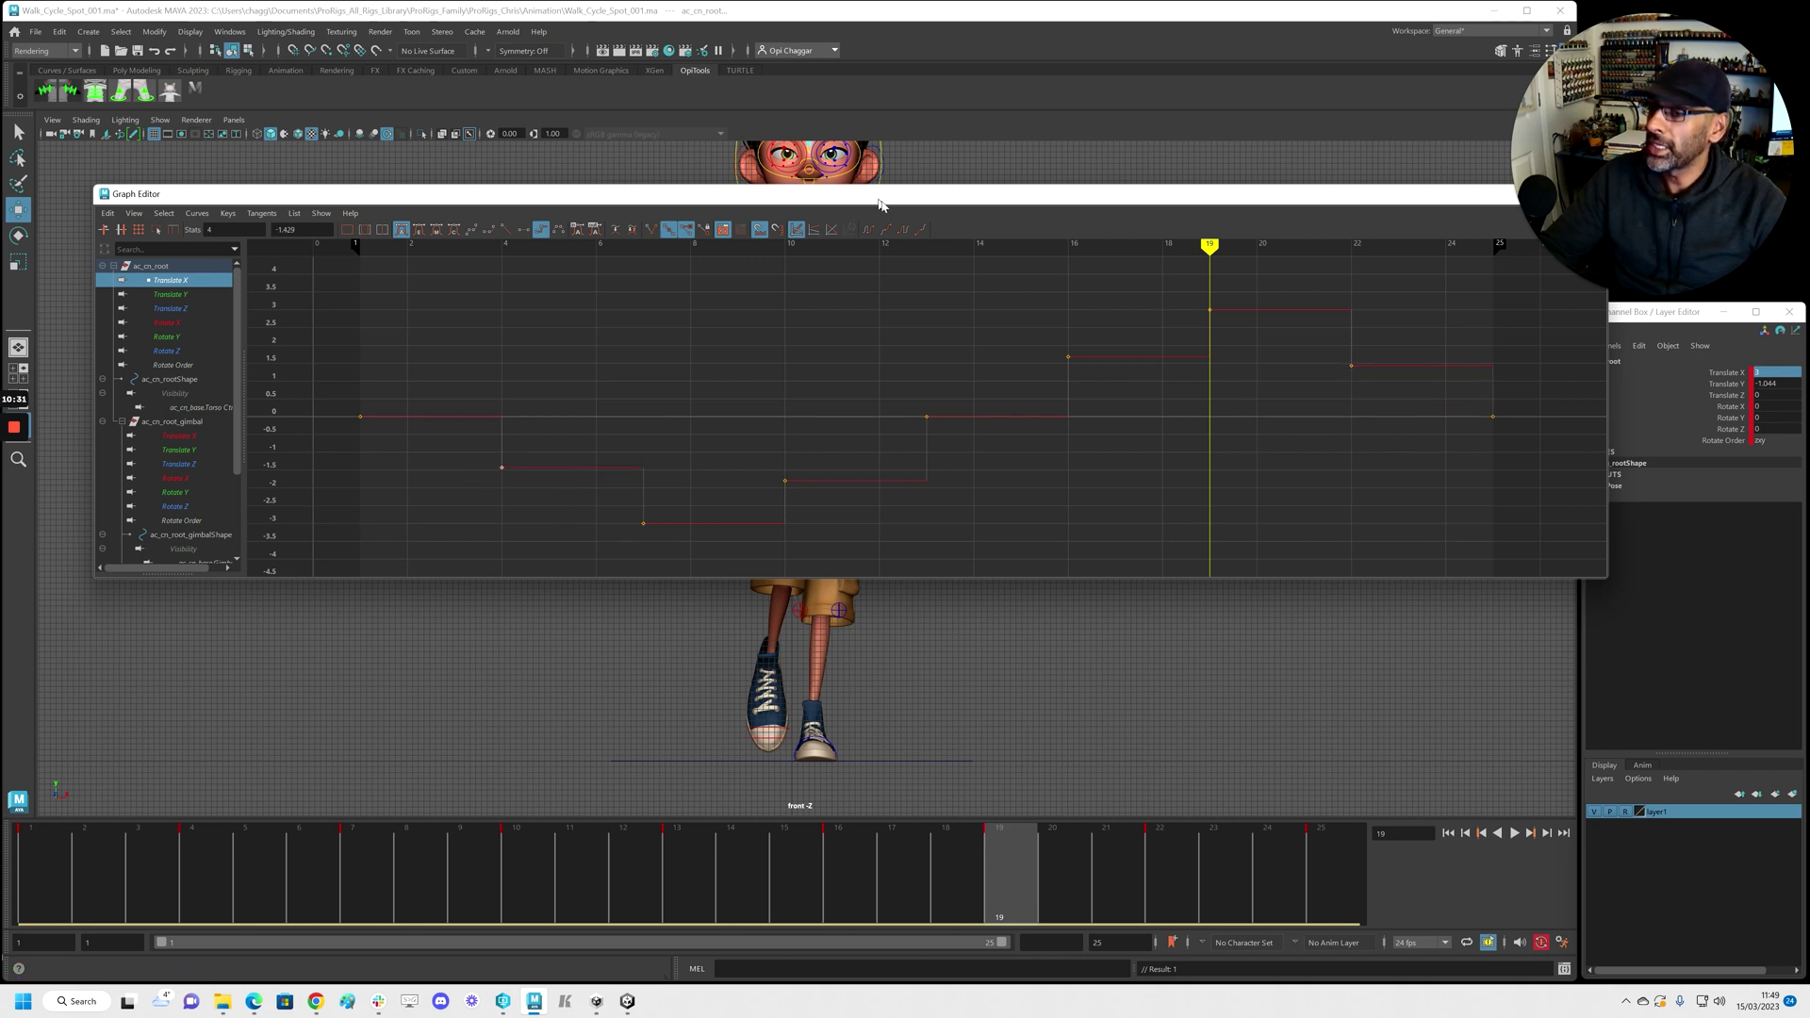
# Play back the cycle from frame 1 in the front view to review the side-to-side weight shift
pyautogui.moveTo(879, 200); pyautogui.dragTo(1809, 302)
pyautogui.click(47, 863)
pyautogui.hotkey('alt', 'v')
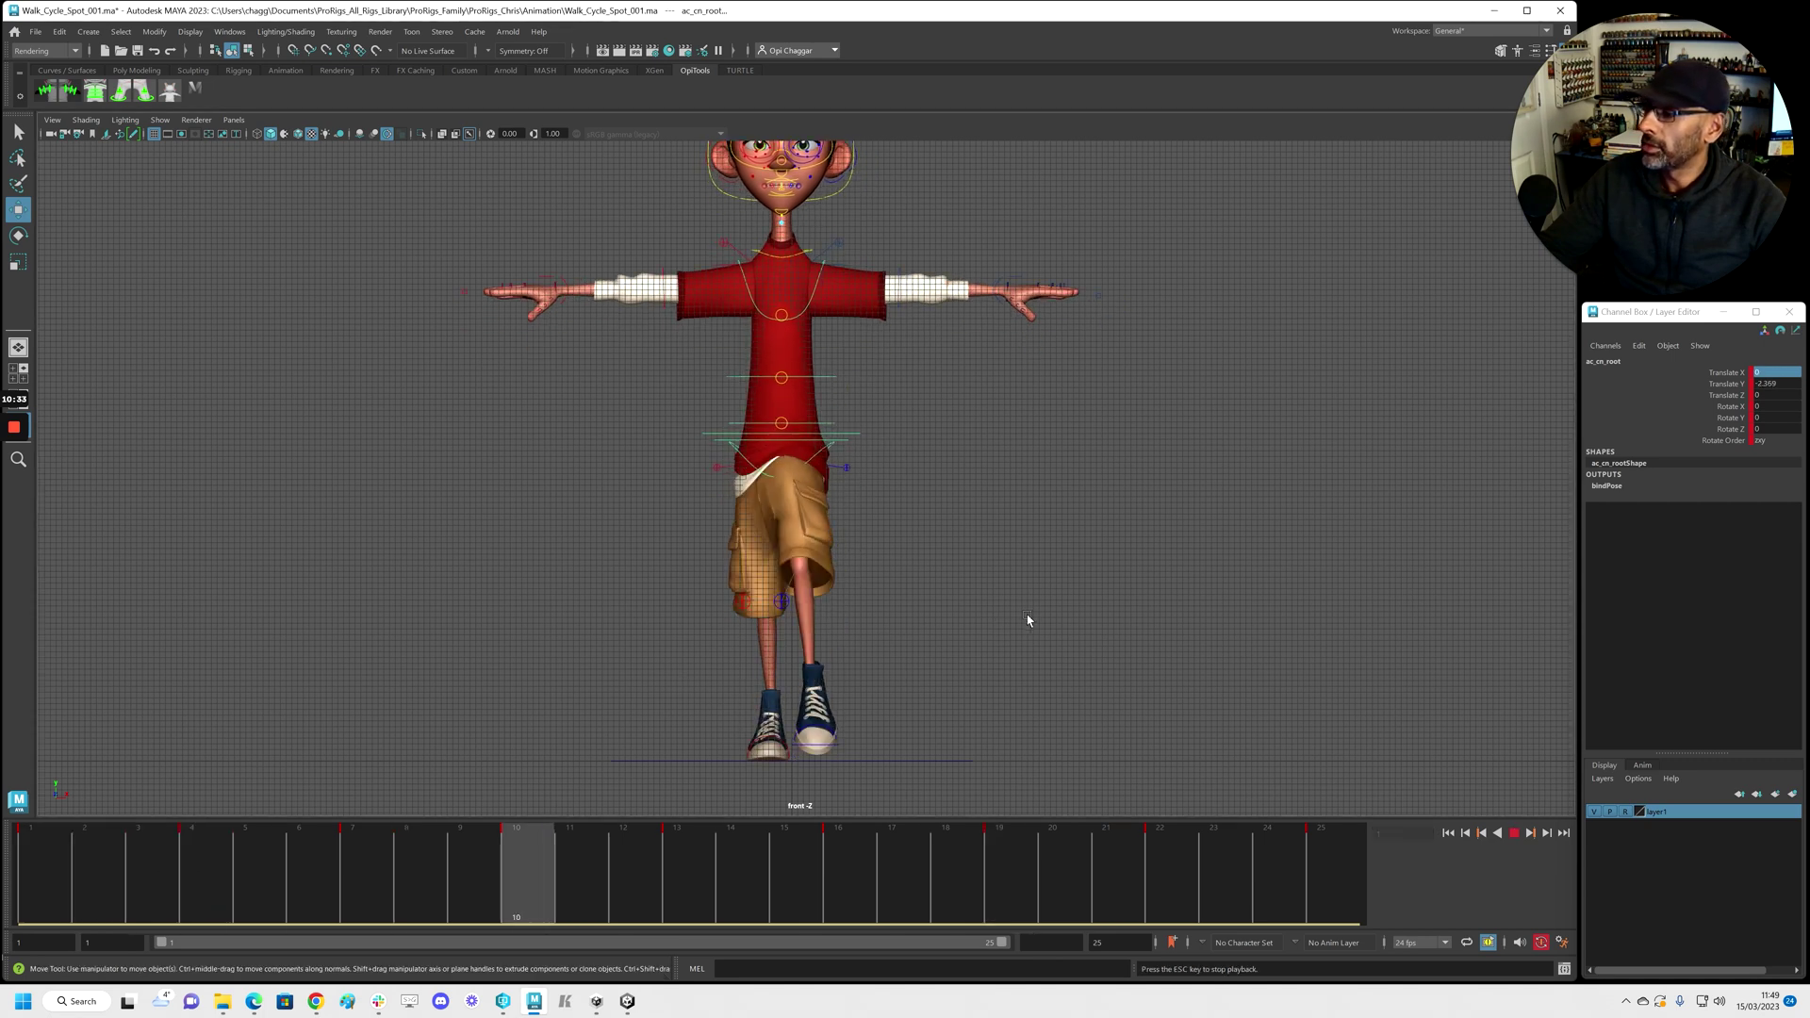
pyautogui.hotkey('alt', 'v')
pyautogui.keyDown('alt'); pyautogui.moveTo(1046, 605); pyautogui.dragTo(844, 607, button='right'); pyautogui.keyUp('alt')
pyautogui.keyDown('alt'); pyautogui.moveTo(844, 606); pyautogui.dragTo(804, 651, button='middle'); pyautogui.keyUp('alt')
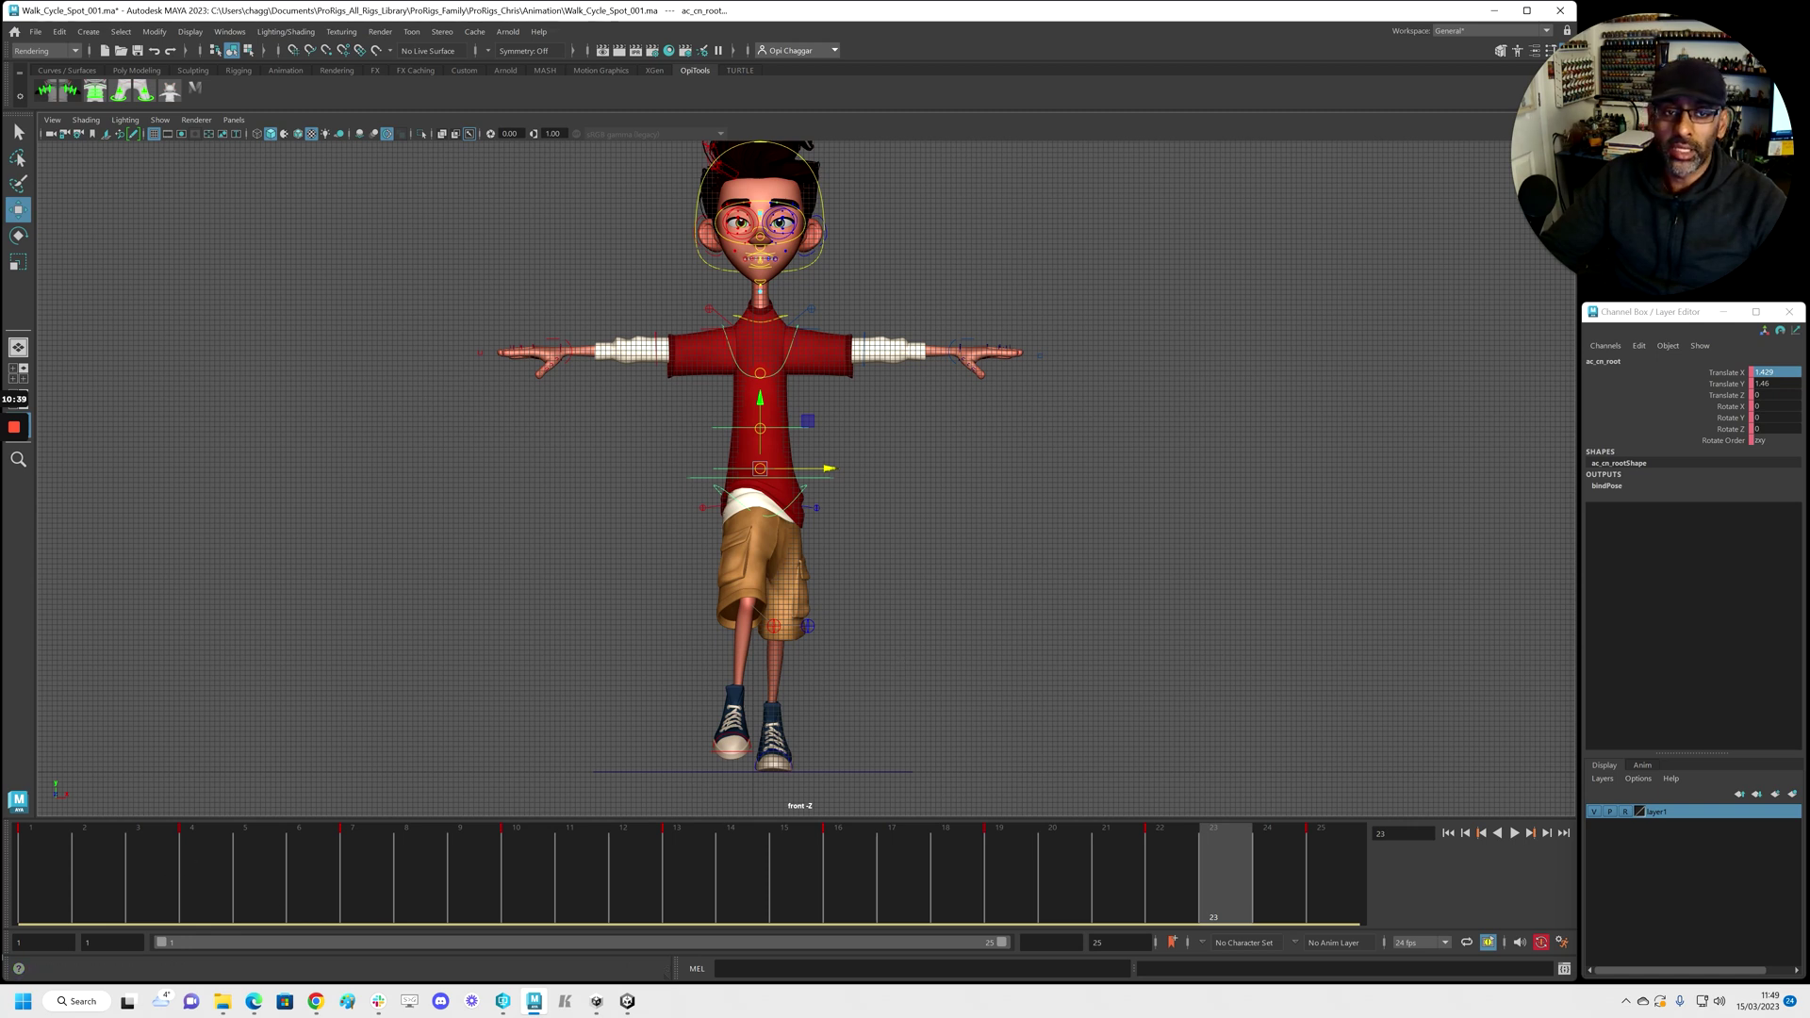
# Try smooth tangents on all of the root control's Translate X keys to preview the side-to-side curve
pyautogui.moveTo(1809, 259); pyautogui.dragTo(938, 258)
pyautogui.moveTo(957, 562); pyautogui.dragTo(959, 548, button='middle')
pyautogui.keyDown('alt'); pyautogui.moveTo(956, 526); pyautogui.dragTo(937, 428, button='right'); pyautogui.keyUp('alt')
pyautogui.keyDown('alt'); pyautogui.moveTo(937, 428); pyautogui.dragTo(865, 413, button='middle'); pyautogui.keyUp('alt')
pyautogui.keyDown('alt'); pyautogui.moveTo(864, 412); pyautogui.dragTo(671, 405, button='right'); pyautogui.keyUp('alt')
pyautogui.moveTo(626, 391); pyautogui.dragTo(1351, 555)
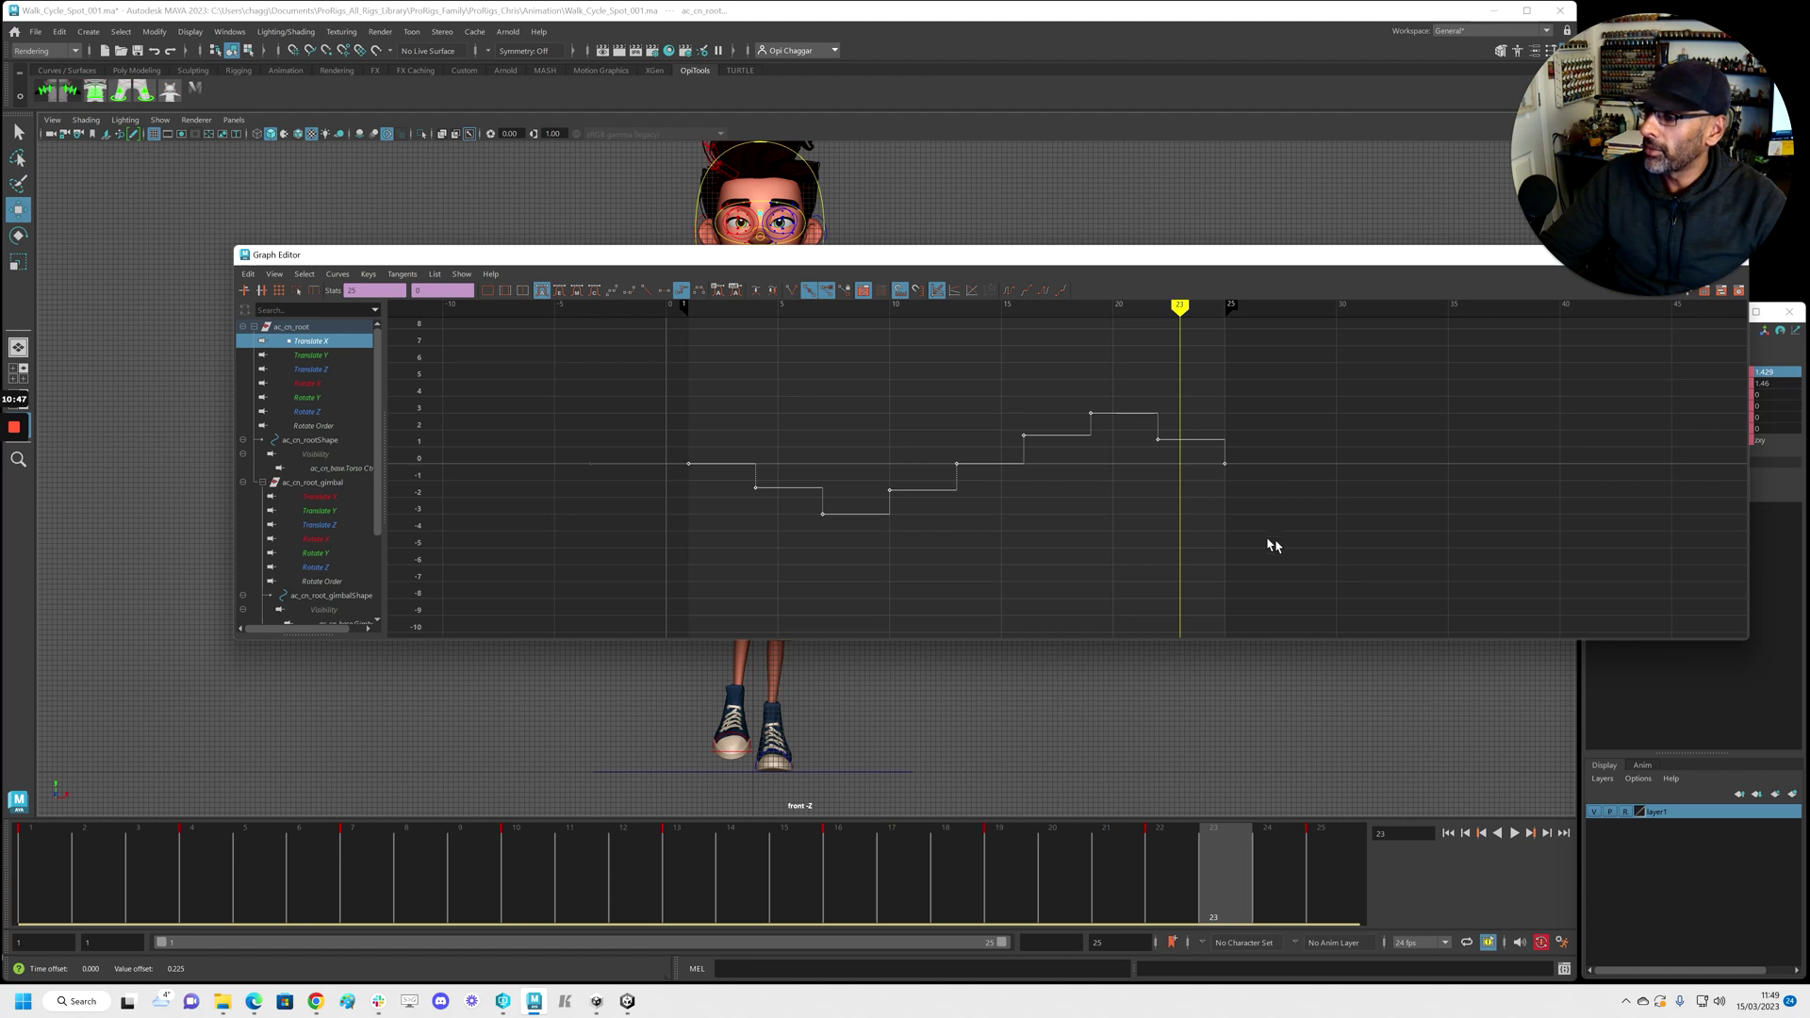
pyautogui.press('f')
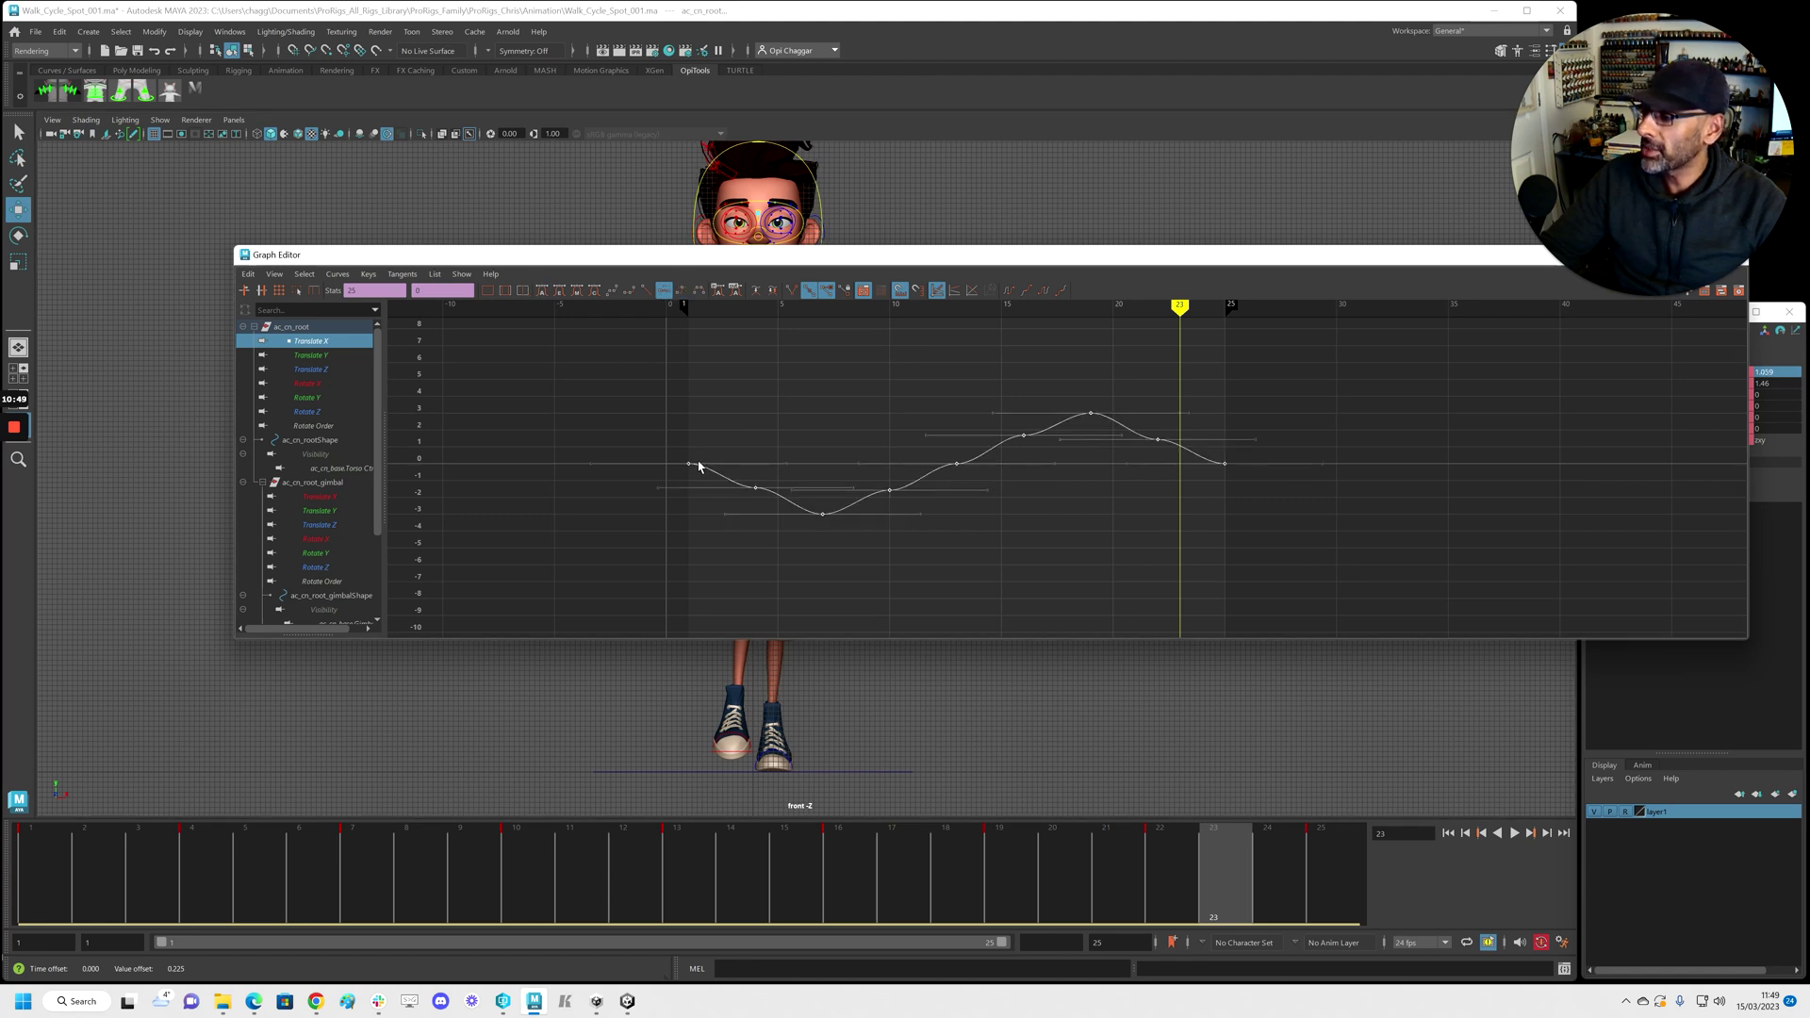
# Inspect the in-between keys on the Translate X curve and return the curve to stepped tangents
pyautogui.click(842, 401)
pyautogui.moveTo(727, 375); pyautogui.dragTo(1178, 583)
pyautogui.click(1022, 572)
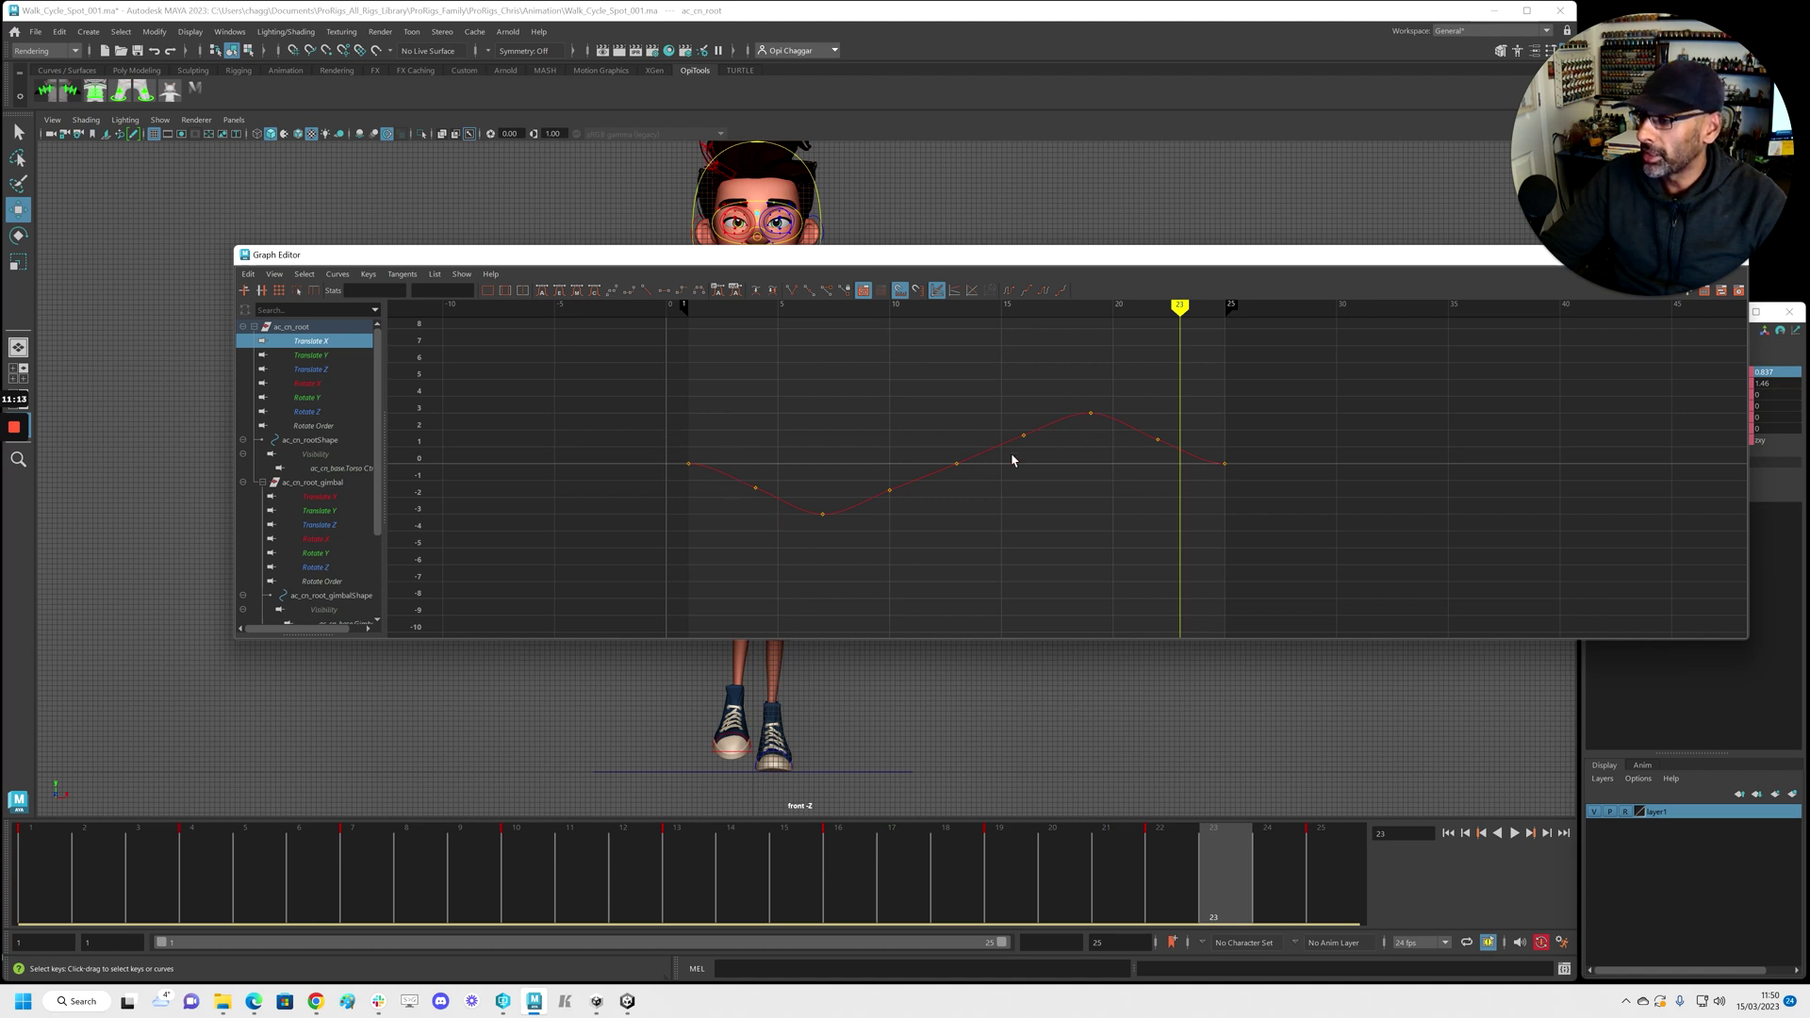
pyautogui.moveTo(724, 392); pyautogui.dragTo(1172, 525)
pyautogui.click(1088, 532)
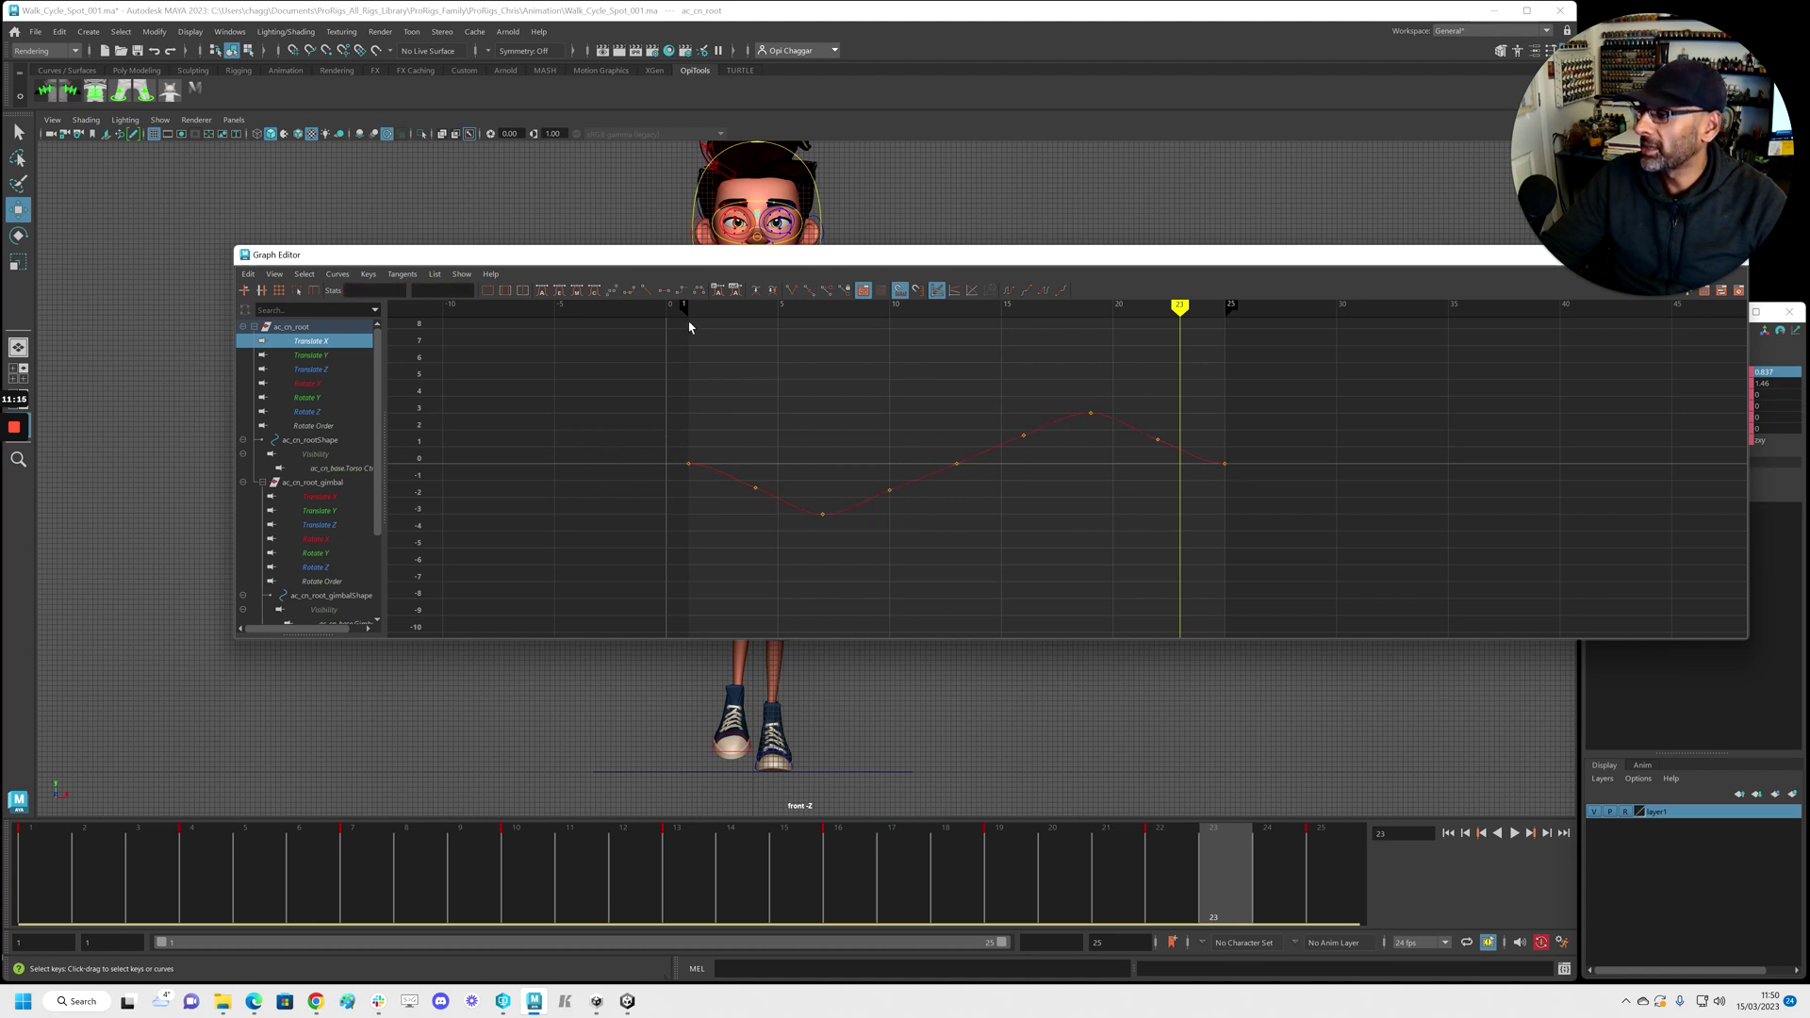
pyautogui.click(681, 290)
pyautogui.moveTo(740, 259); pyautogui.dragTo(1809, 193)
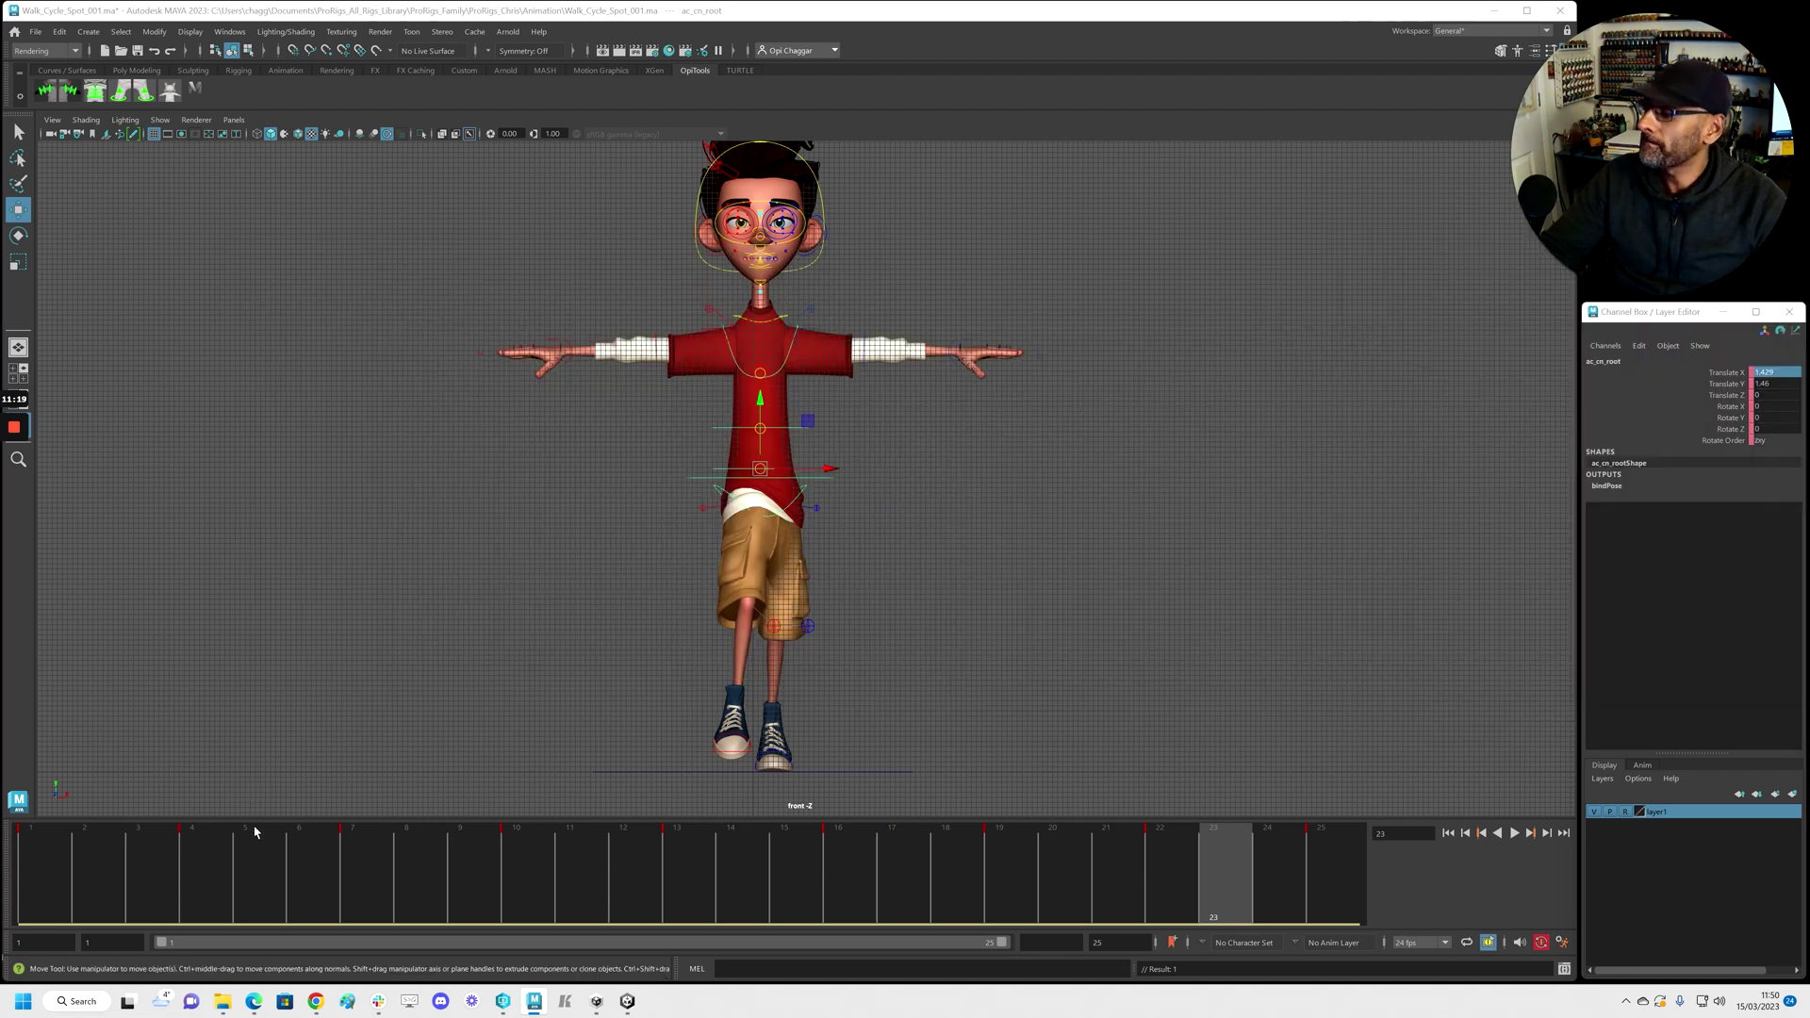
# Play back the cycle, go to frame 4, select both knee pole controls and move them sideways to align the knees
pyautogui.hotkey('alt', 'v')
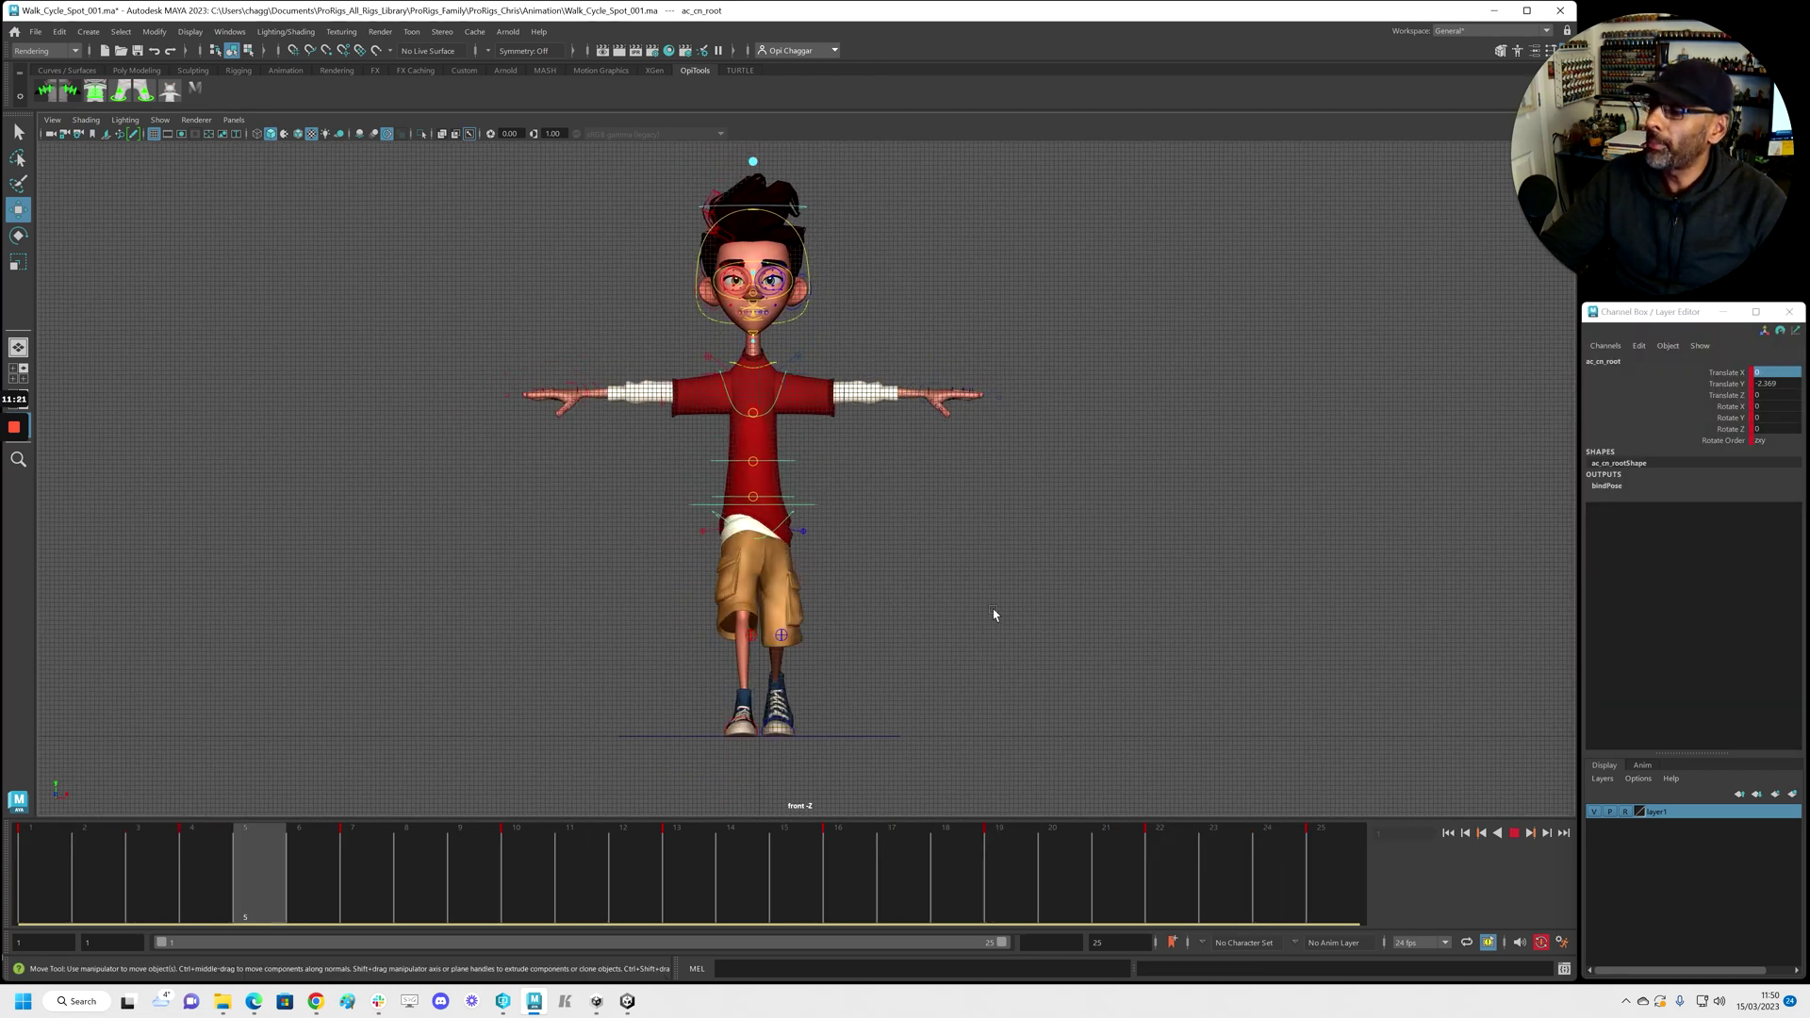
pyautogui.moveTo(421, 879); pyautogui.dragTo(207, 877)
pyautogui.click(781, 637)
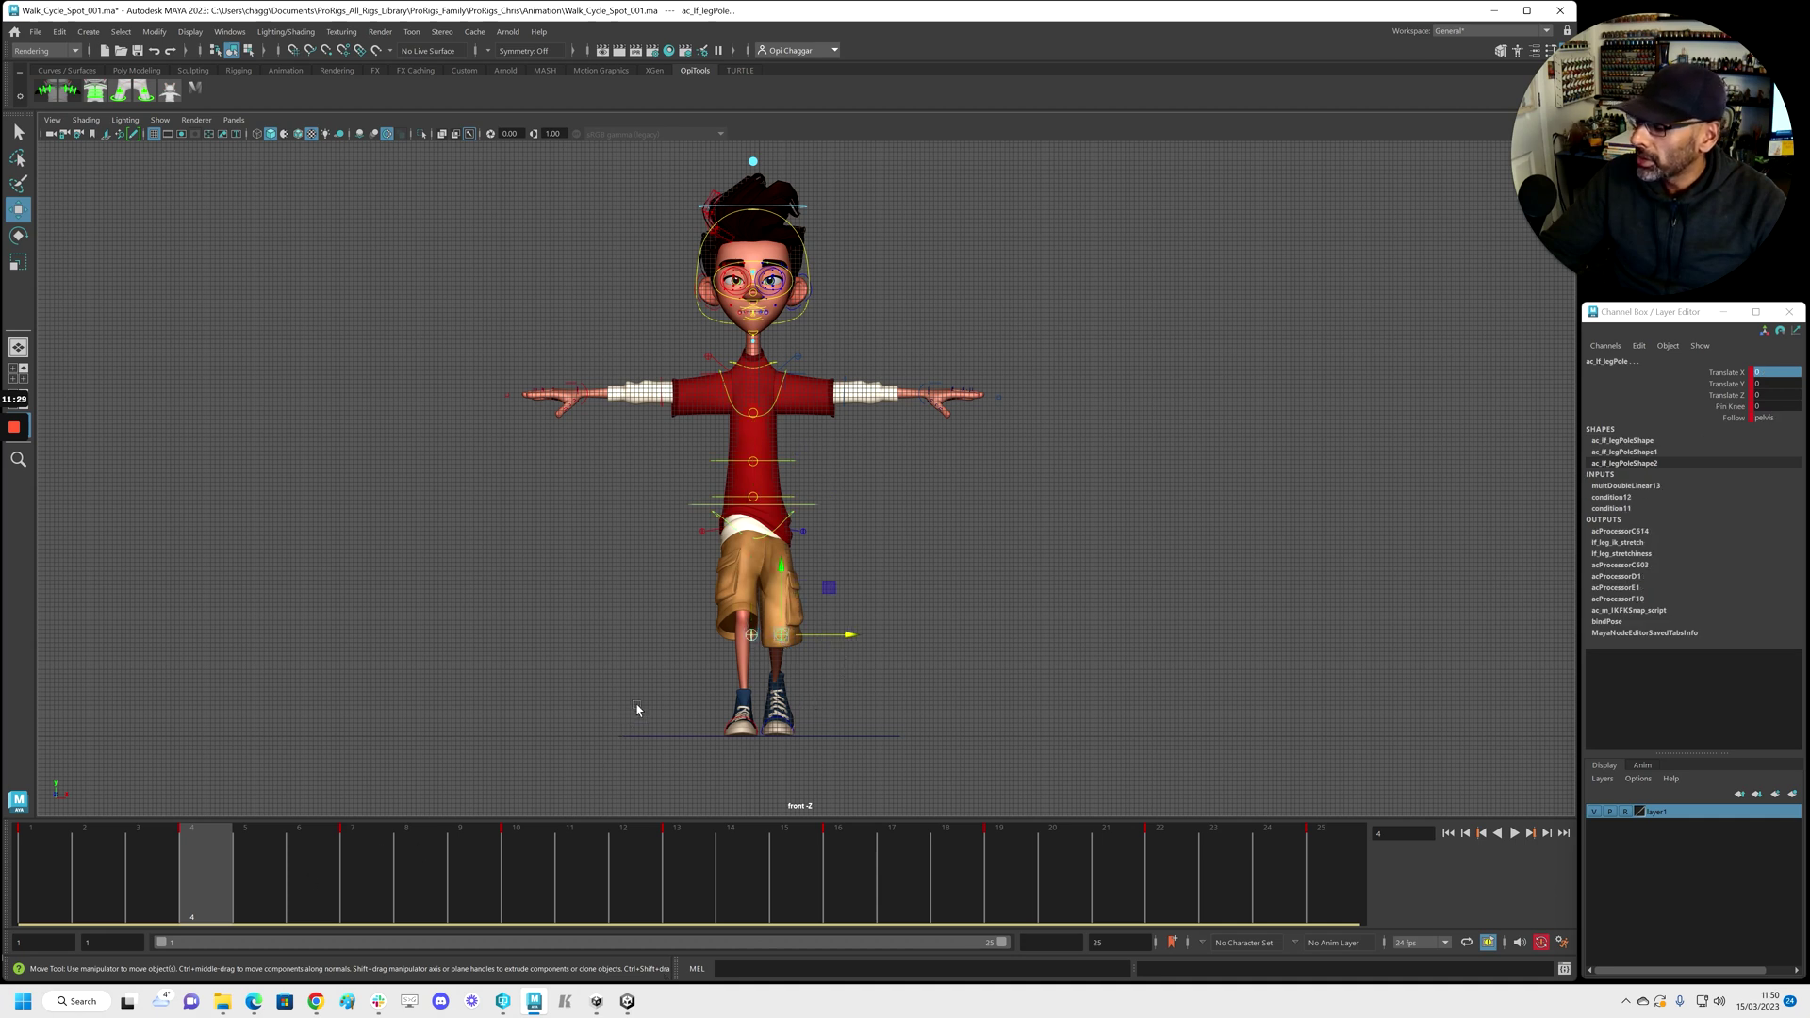
pyautogui.scroll(5, 868, 614)
pyautogui.moveTo(885, 550)
pyautogui.mouseDown()
pyautogui.moveTo(864, 551)
pyautogui.moveTo(857, 518)
pyautogui.moveTo(878, 524)
pyautogui.moveTo(849, 537)
pyautogui.moveTo(884, 549)
pyautogui.moveTo(912, 524)
pyautogui.moveTo(889, 521)
pyautogui.moveTo(894, 503)
pyautogui.moveTo(894, 537)
pyautogui.mouseUp()
# Adjust and key the knee pole controls at the pose frames 7, 10 and 13
pyautogui.press('.')
pyautogui.press('.')
pyautogui.press('s')
pyautogui.press('.')
pyautogui.press('s')
# Align the knee pole controls sideways and key them at the pose frames 16, 19, 22 and 25
pyautogui.press('.')
pyautogui.press('.')
pyautogui.press('s')
pyautogui.press('.')
pyautogui.press('s')
pyautogui.press('.')
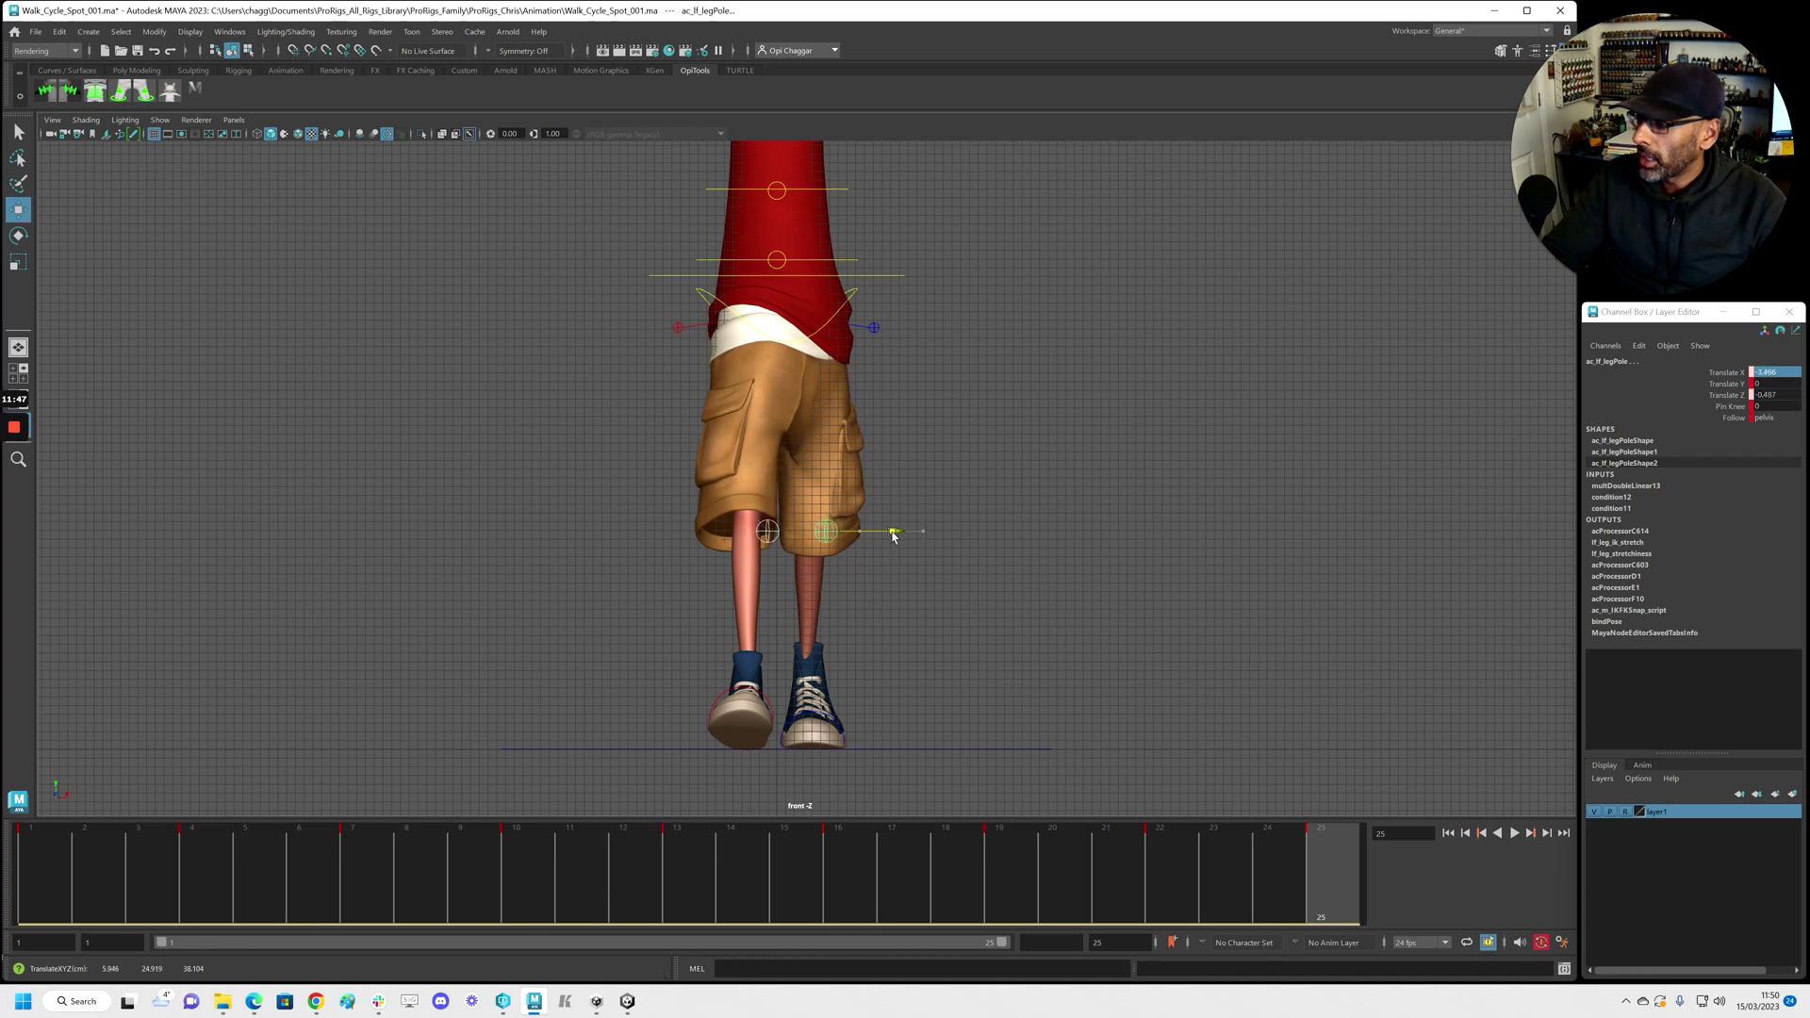
pyautogui.press('s')
# Copy the knee pole controls' frame 25 pose to frame 1 and key it
pyautogui.press('.')
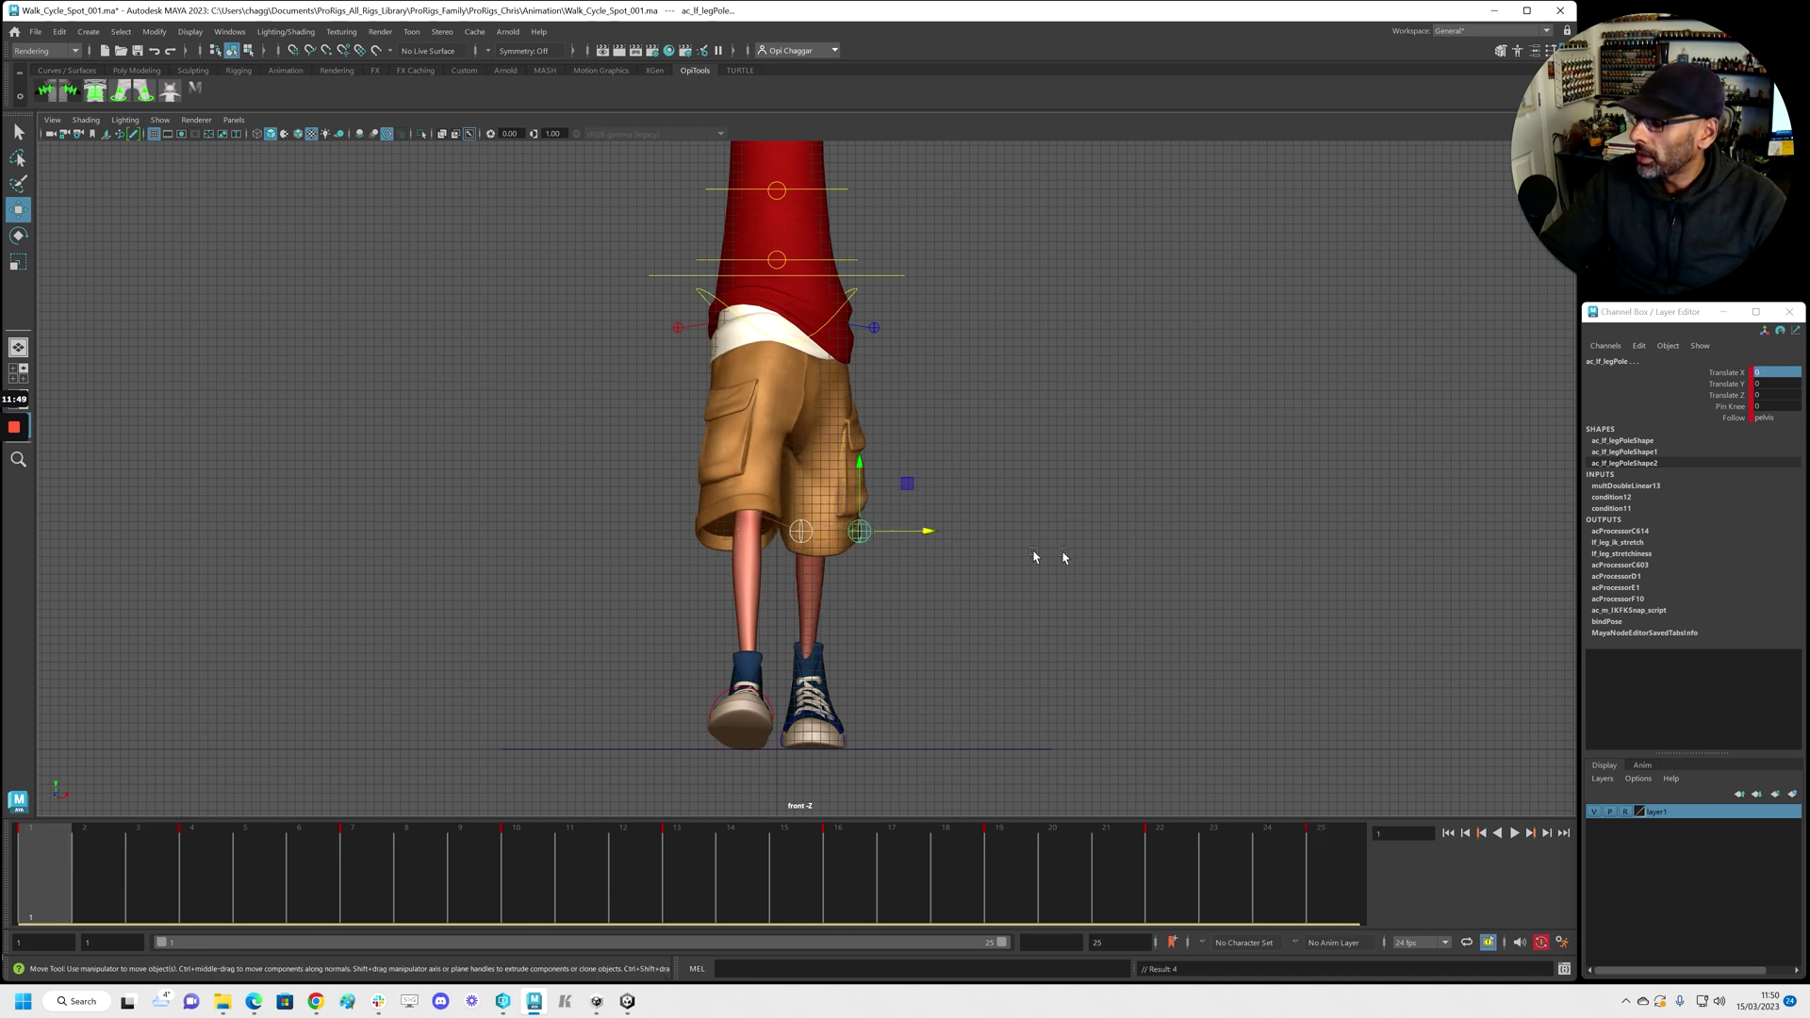
pyautogui.click(1318, 890)
pyautogui.moveTo(1325, 876); pyautogui.dragTo(45, 872, button='middle')
pyautogui.press('s')
# Play back the cycle in the front and perspective views to review the knee alignment
pyautogui.hotkey('alt', 'v')
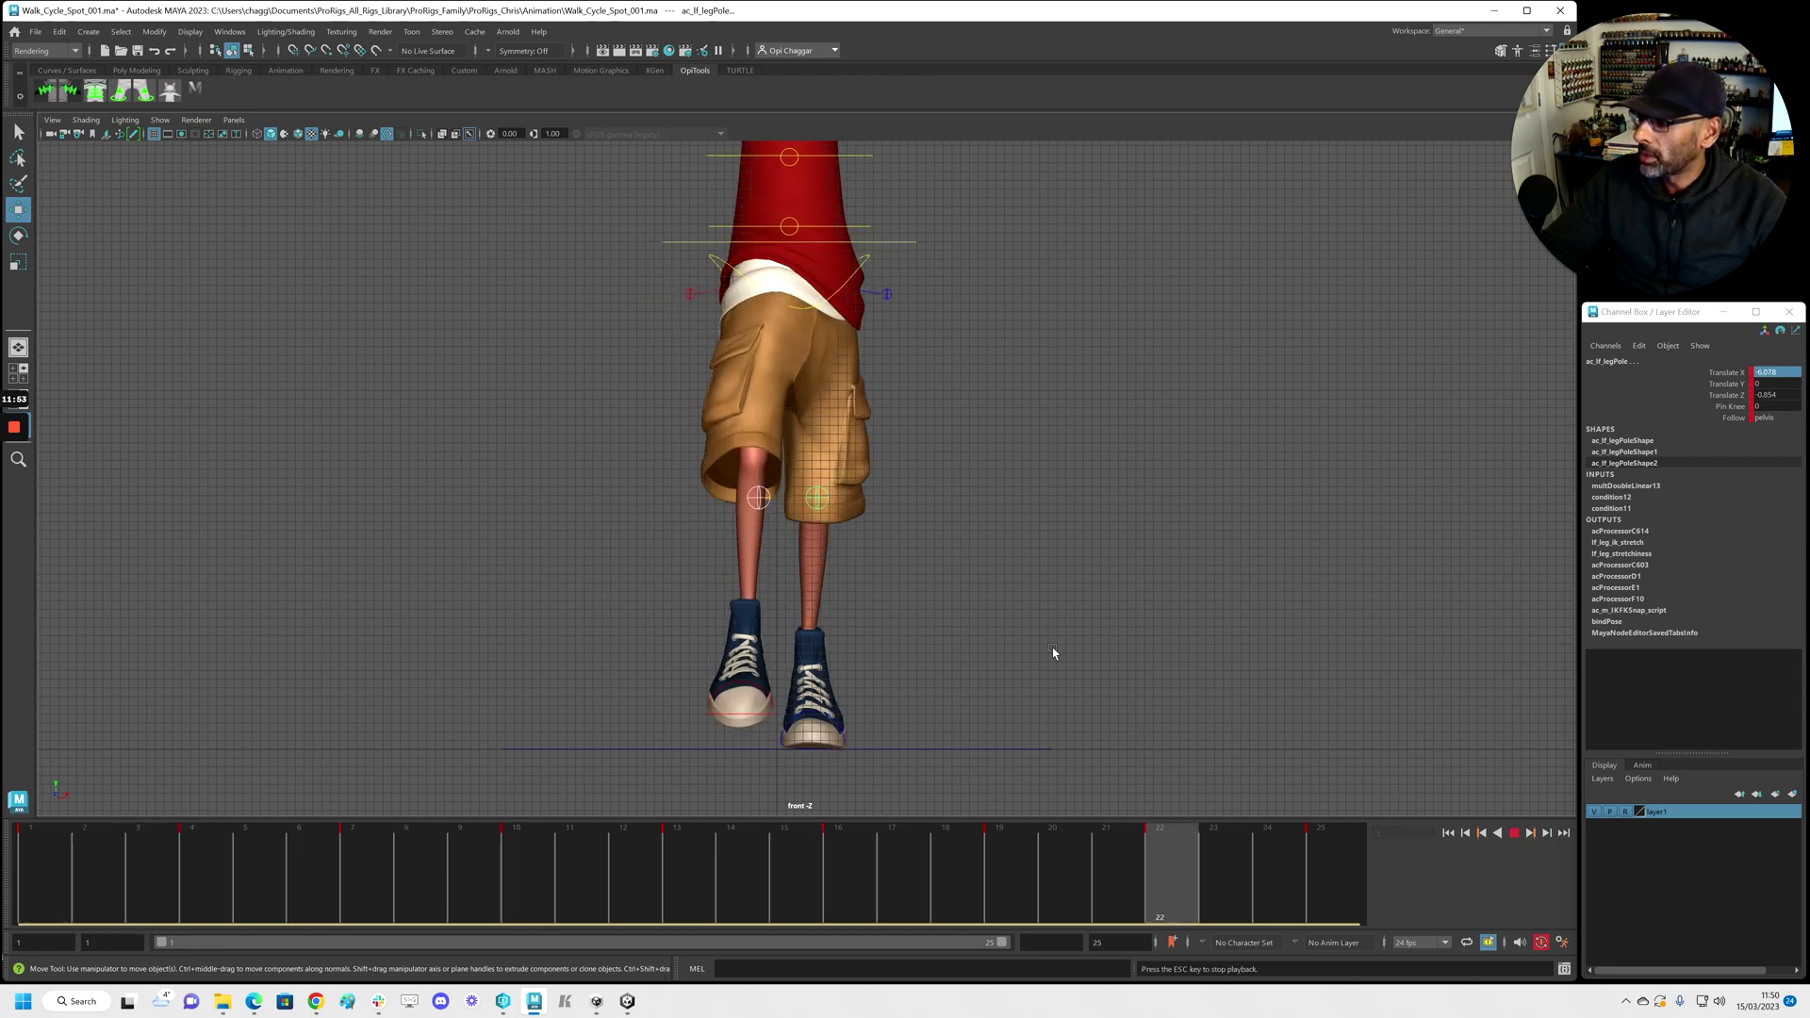
pyautogui.press('space')
pyautogui.press('space')
pyautogui.hotkey('alt', 'v')
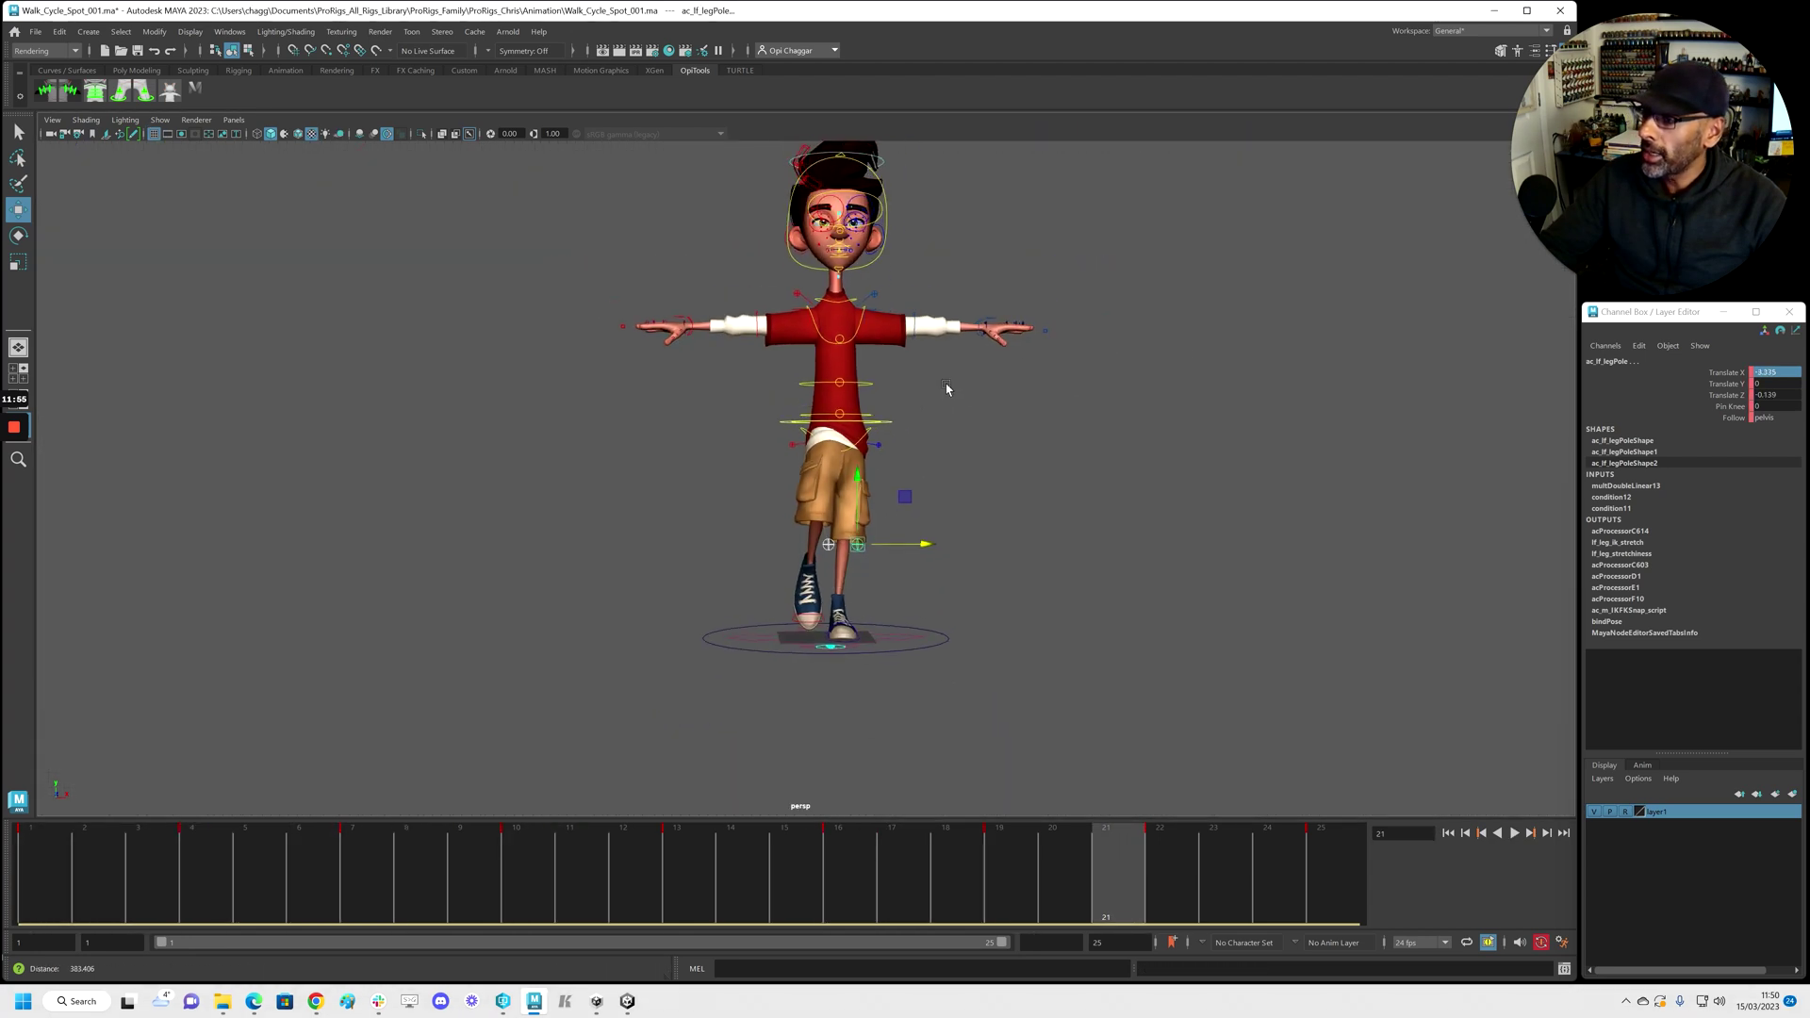
pyautogui.keyDown('alt'); pyautogui.moveTo(829, 438); pyautogui.dragTo(799, 465); pyautogui.keyUp('alt')
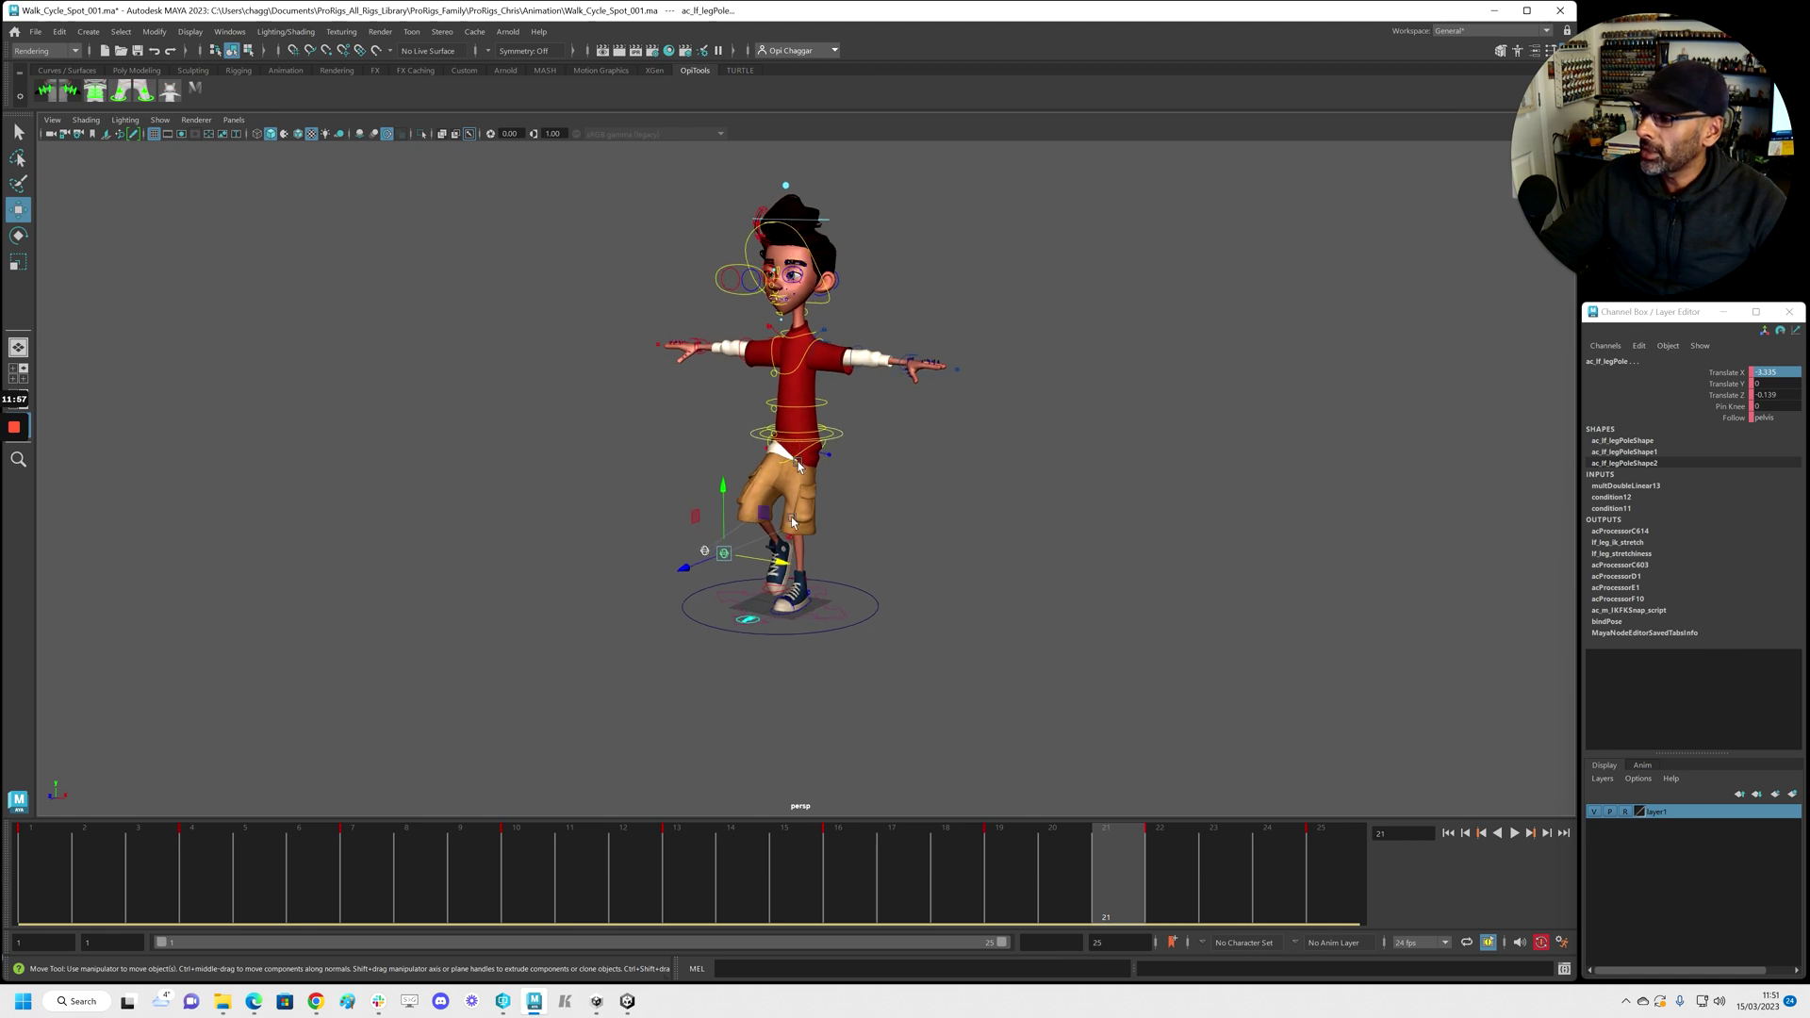
# At frame 7, tilt the root gimbal control sideways to a Rotate Z of about 5 degrees
pyautogui.click(31, 878)
pyautogui.keyDown('alt'); pyautogui.moveTo(583, 623); pyautogui.dragTo(738, 618, button='right'); pyautogui.keyUp('alt')
pyautogui.keyDown('alt'); pyautogui.moveTo(744, 619); pyautogui.dragTo(875, 600); pyautogui.keyUp('alt')
pyautogui.moveTo(90, 887); pyautogui.dragTo(361, 873)
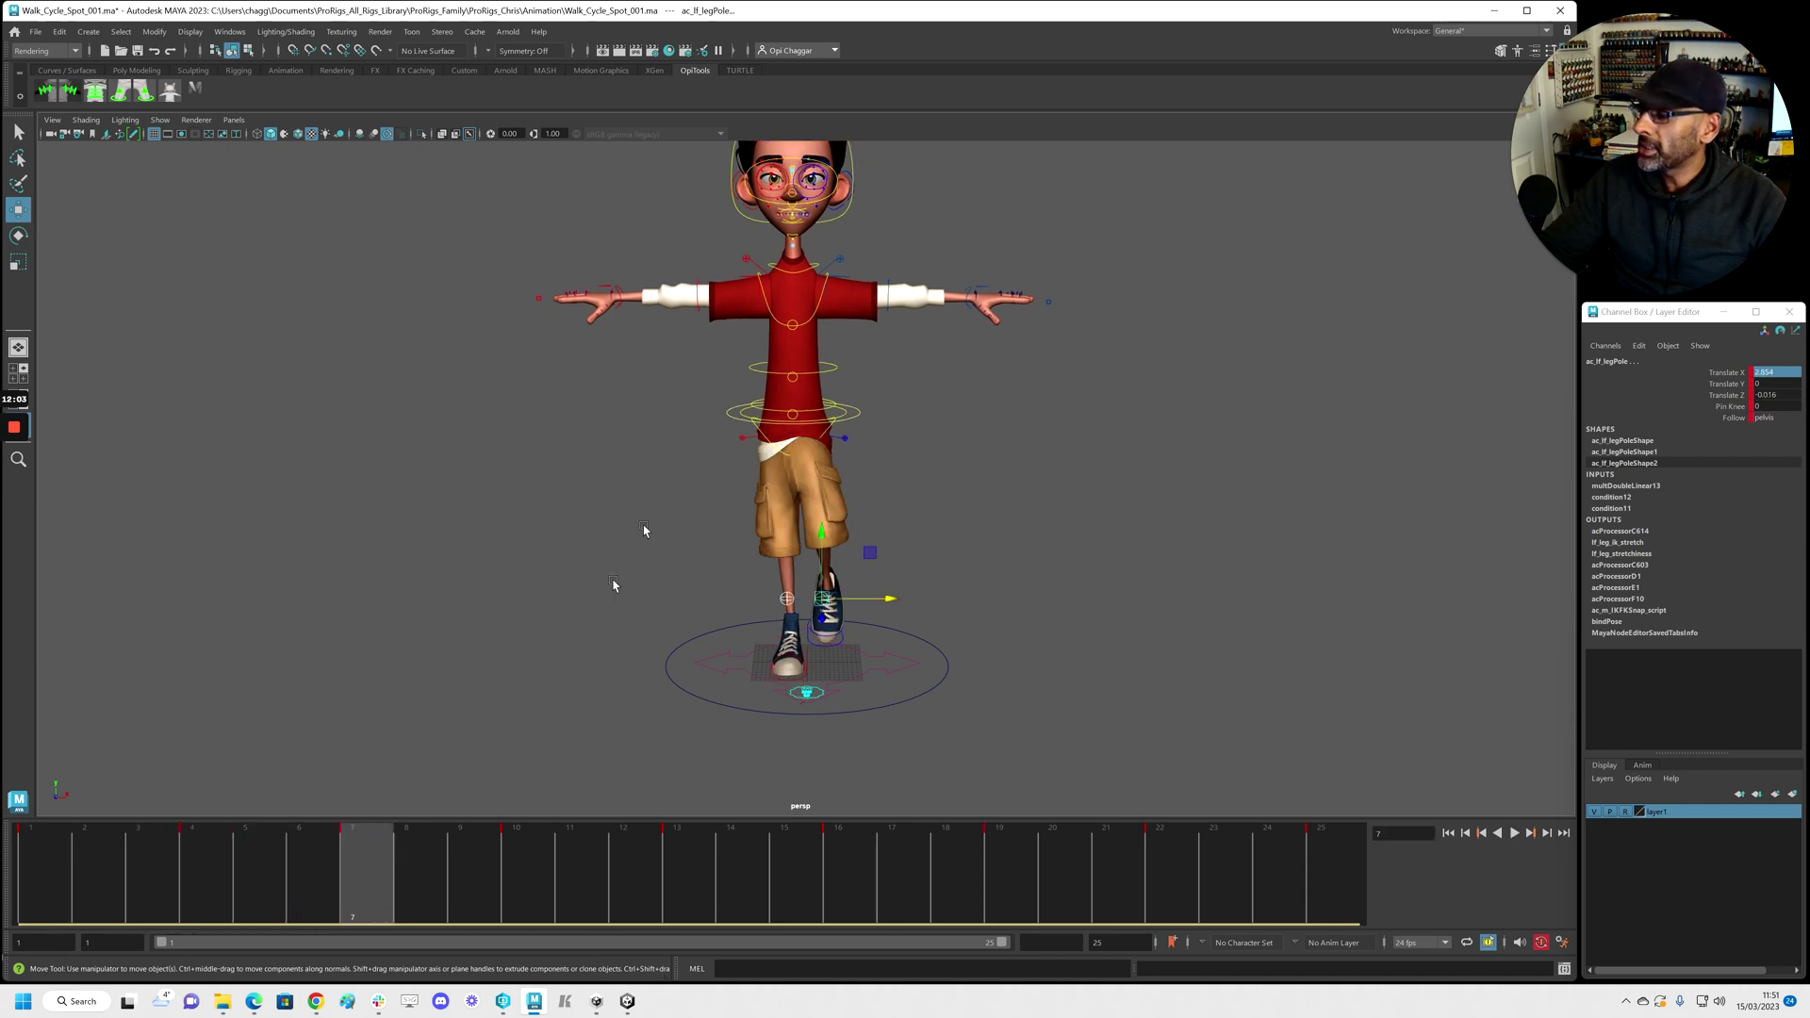
pyautogui.keyDown('alt'); pyautogui.moveTo(614, 586); pyautogui.dragTo(1159, 395, button='right'); pyautogui.keyUp('alt')
pyautogui.click(898, 430)
pyautogui.press('e')
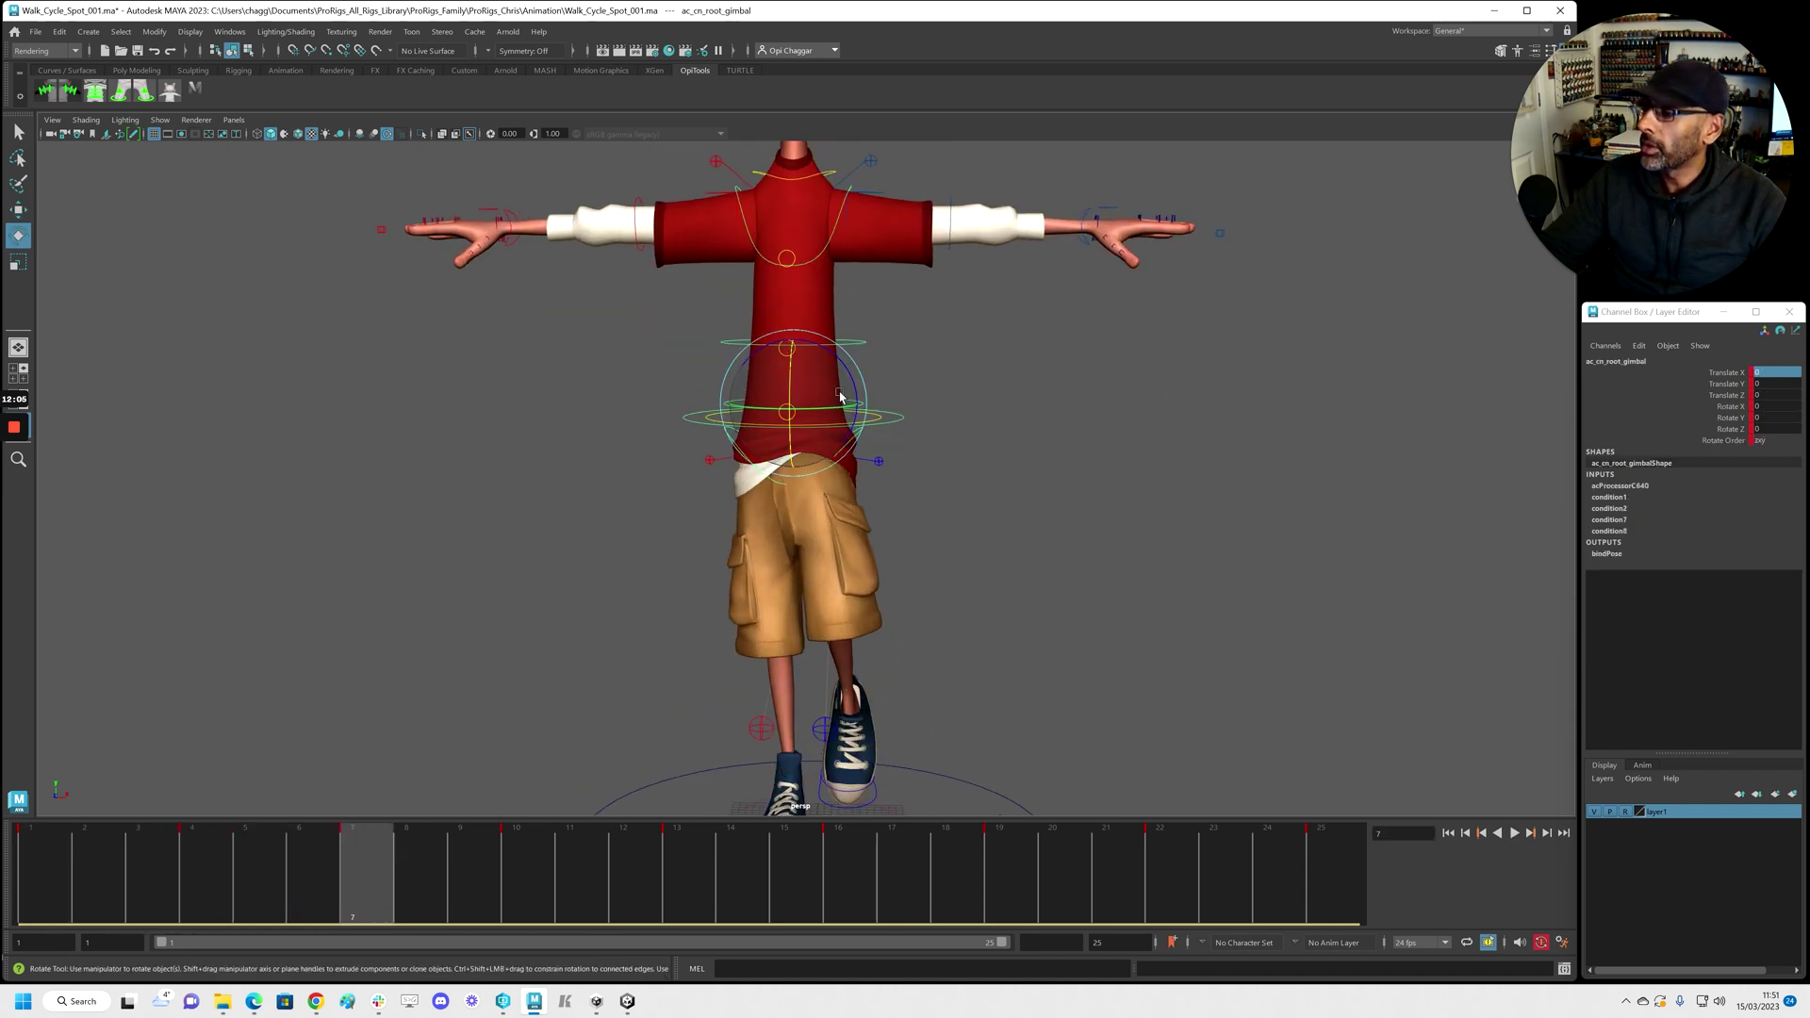
pyautogui.moveTo(860, 381); pyautogui.dragTo(921, 424)
# Counter-rotate the torso and chest controls at frame 7, with the top chest at about -4.5 degrees in Rotate Z
pyautogui.press('space')
pyautogui.press('space')
pyautogui.keyDown('alt'); pyautogui.moveTo(1017, 317); pyautogui.dragTo(1011, 531, button='middle'); pyautogui.keyUp('alt')
pyautogui.keyDown('alt'); pyautogui.moveTo(905, 472); pyautogui.dragTo(844, 444, button='right'); pyautogui.keyUp('alt')
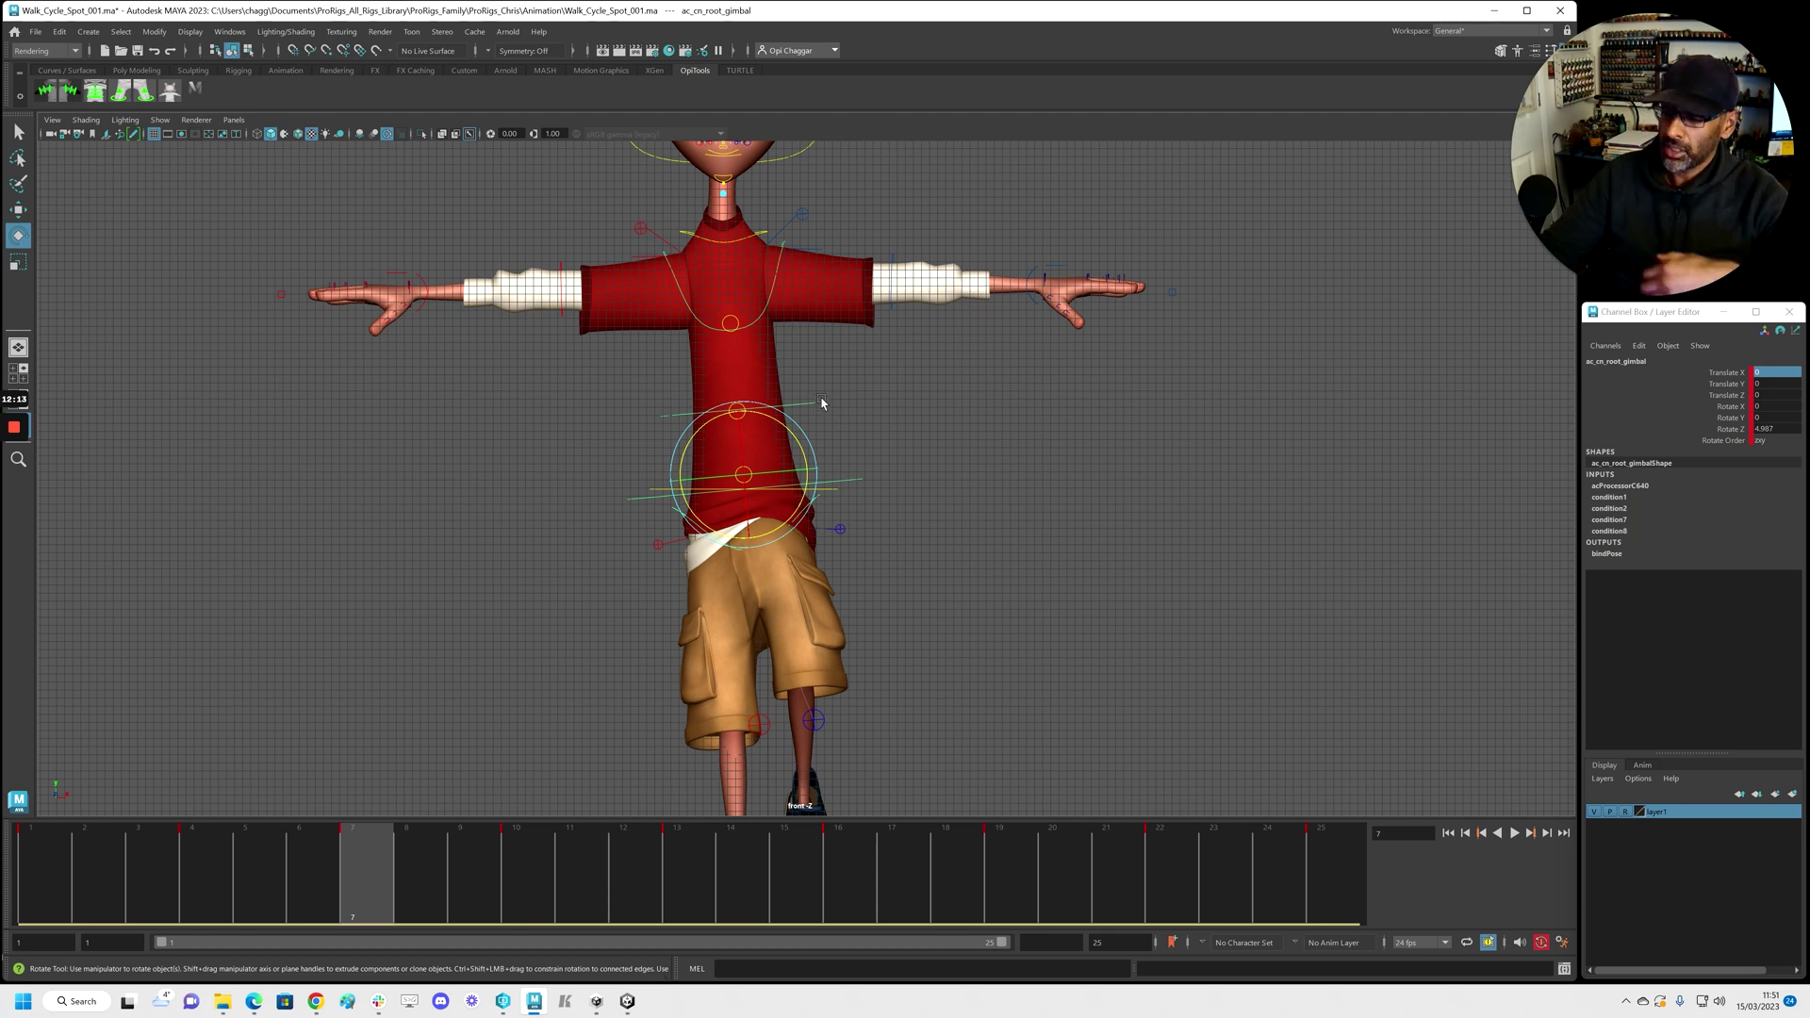
pyautogui.click(854, 447)
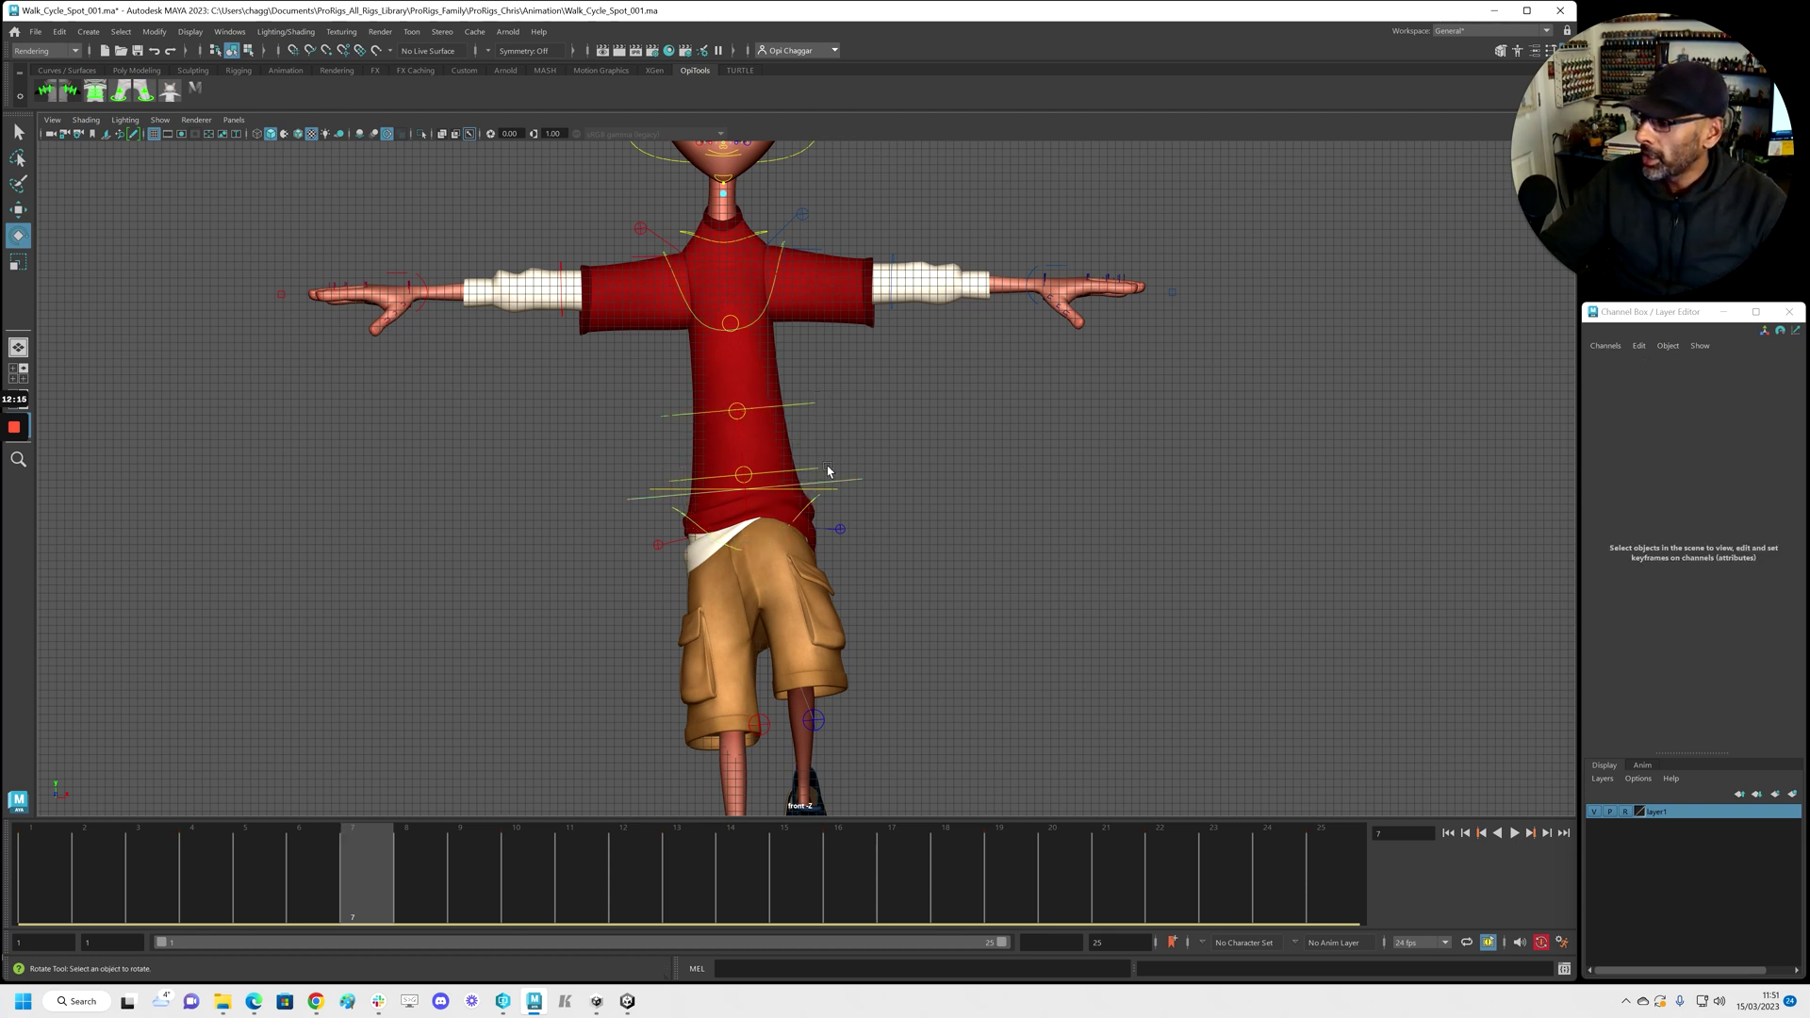
pyautogui.click(827, 457)
pyautogui.click(1707, 406)
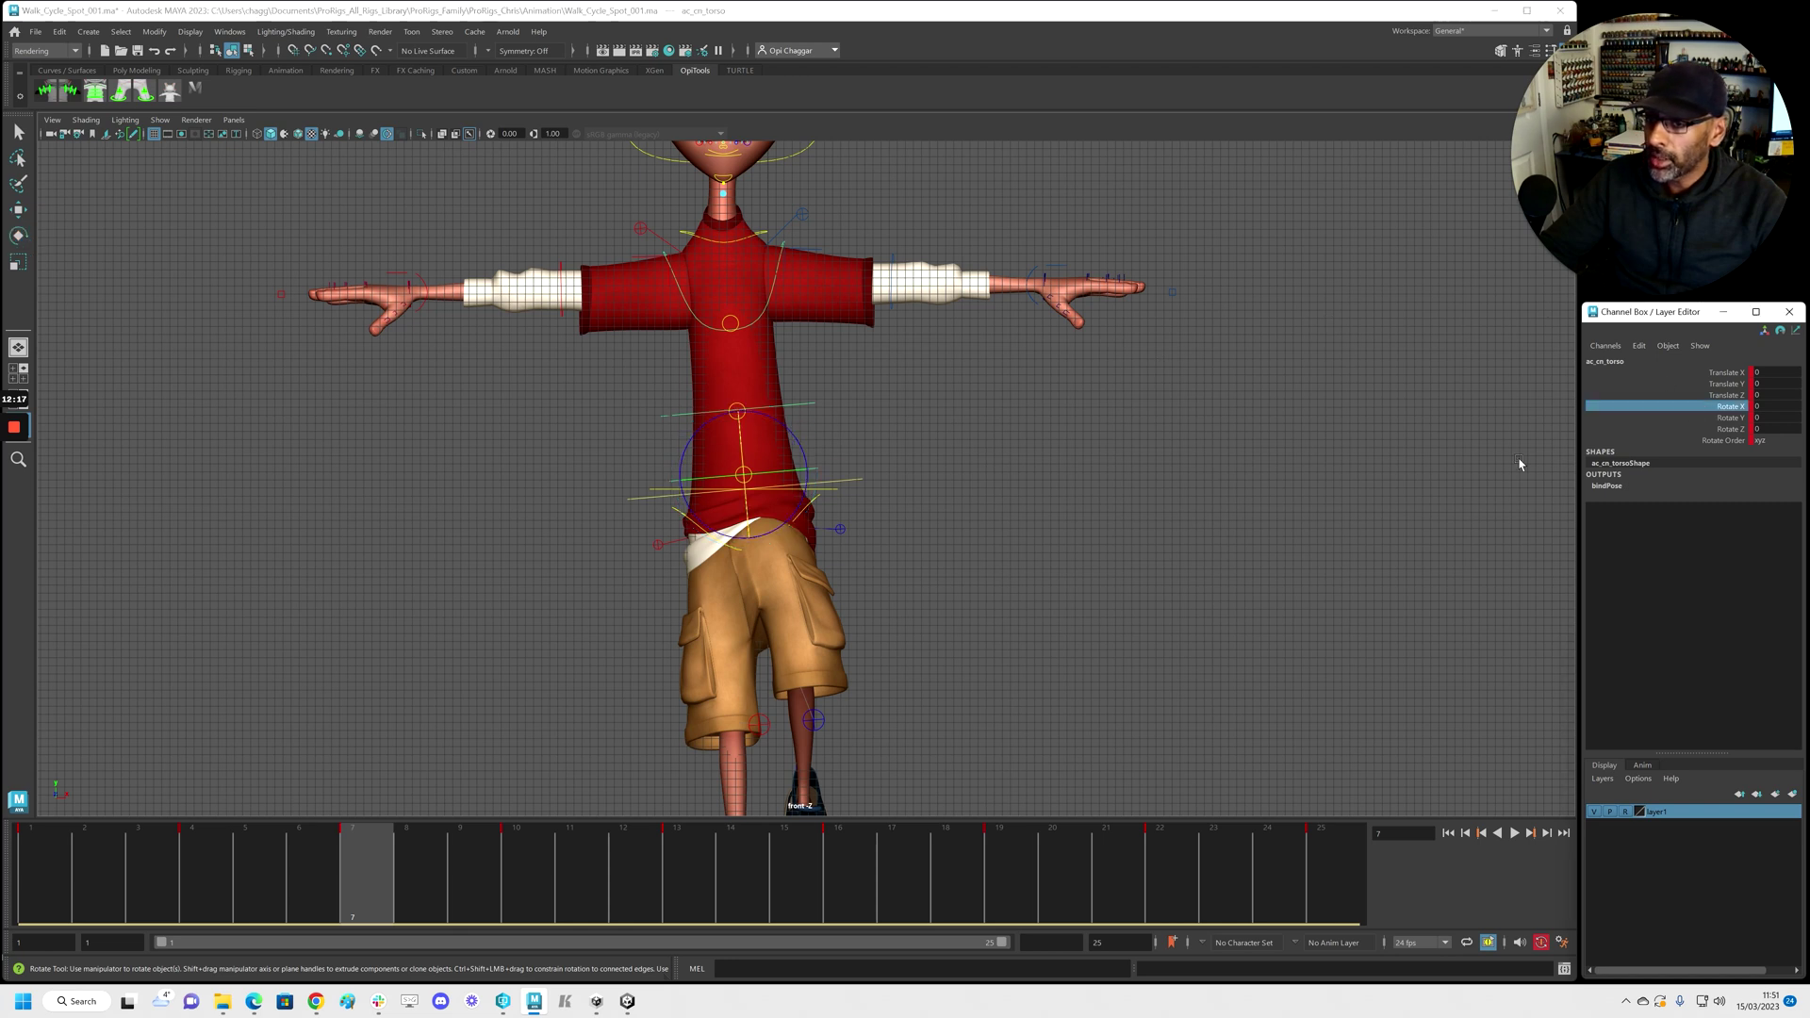
pyautogui.moveTo(795, 437); pyautogui.dragTo(807, 312)
pyautogui.click(808, 405)
pyautogui.click(803, 316)
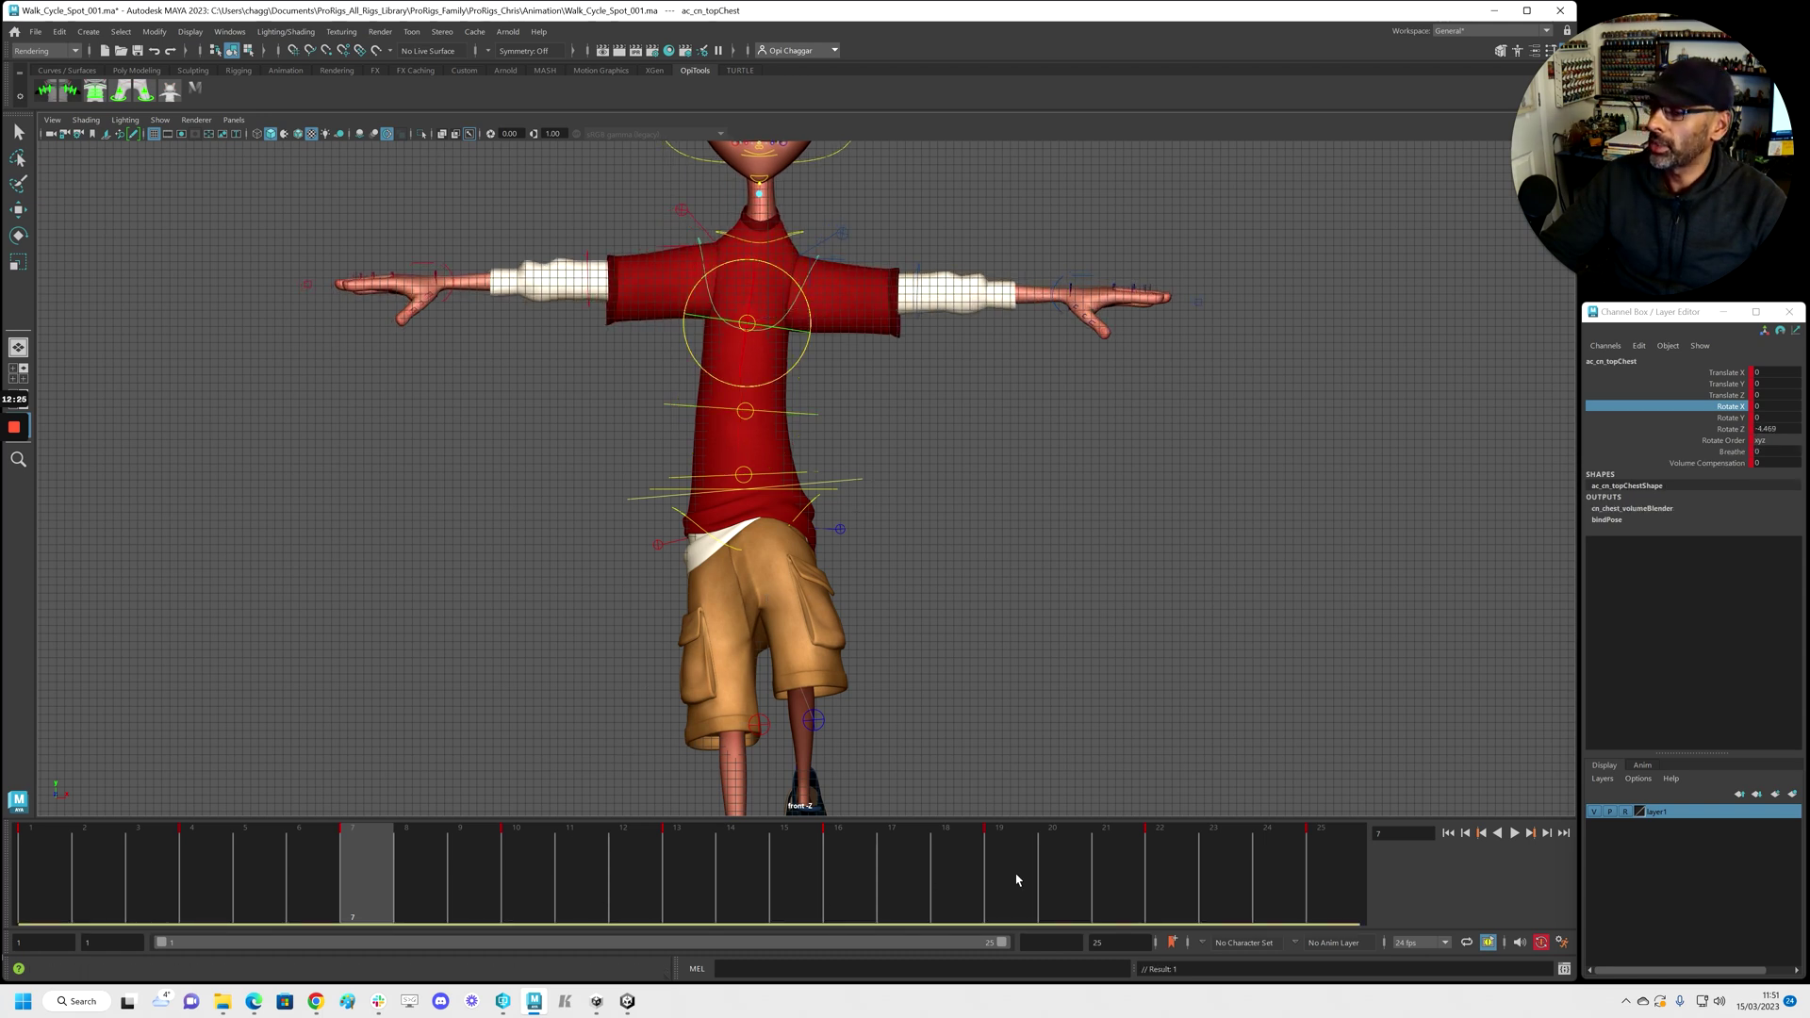
# At frame 19, tilt the root gimbal control the opposite way, to a Rotate Z of about -5.6 degrees
pyautogui.click(1017, 880)
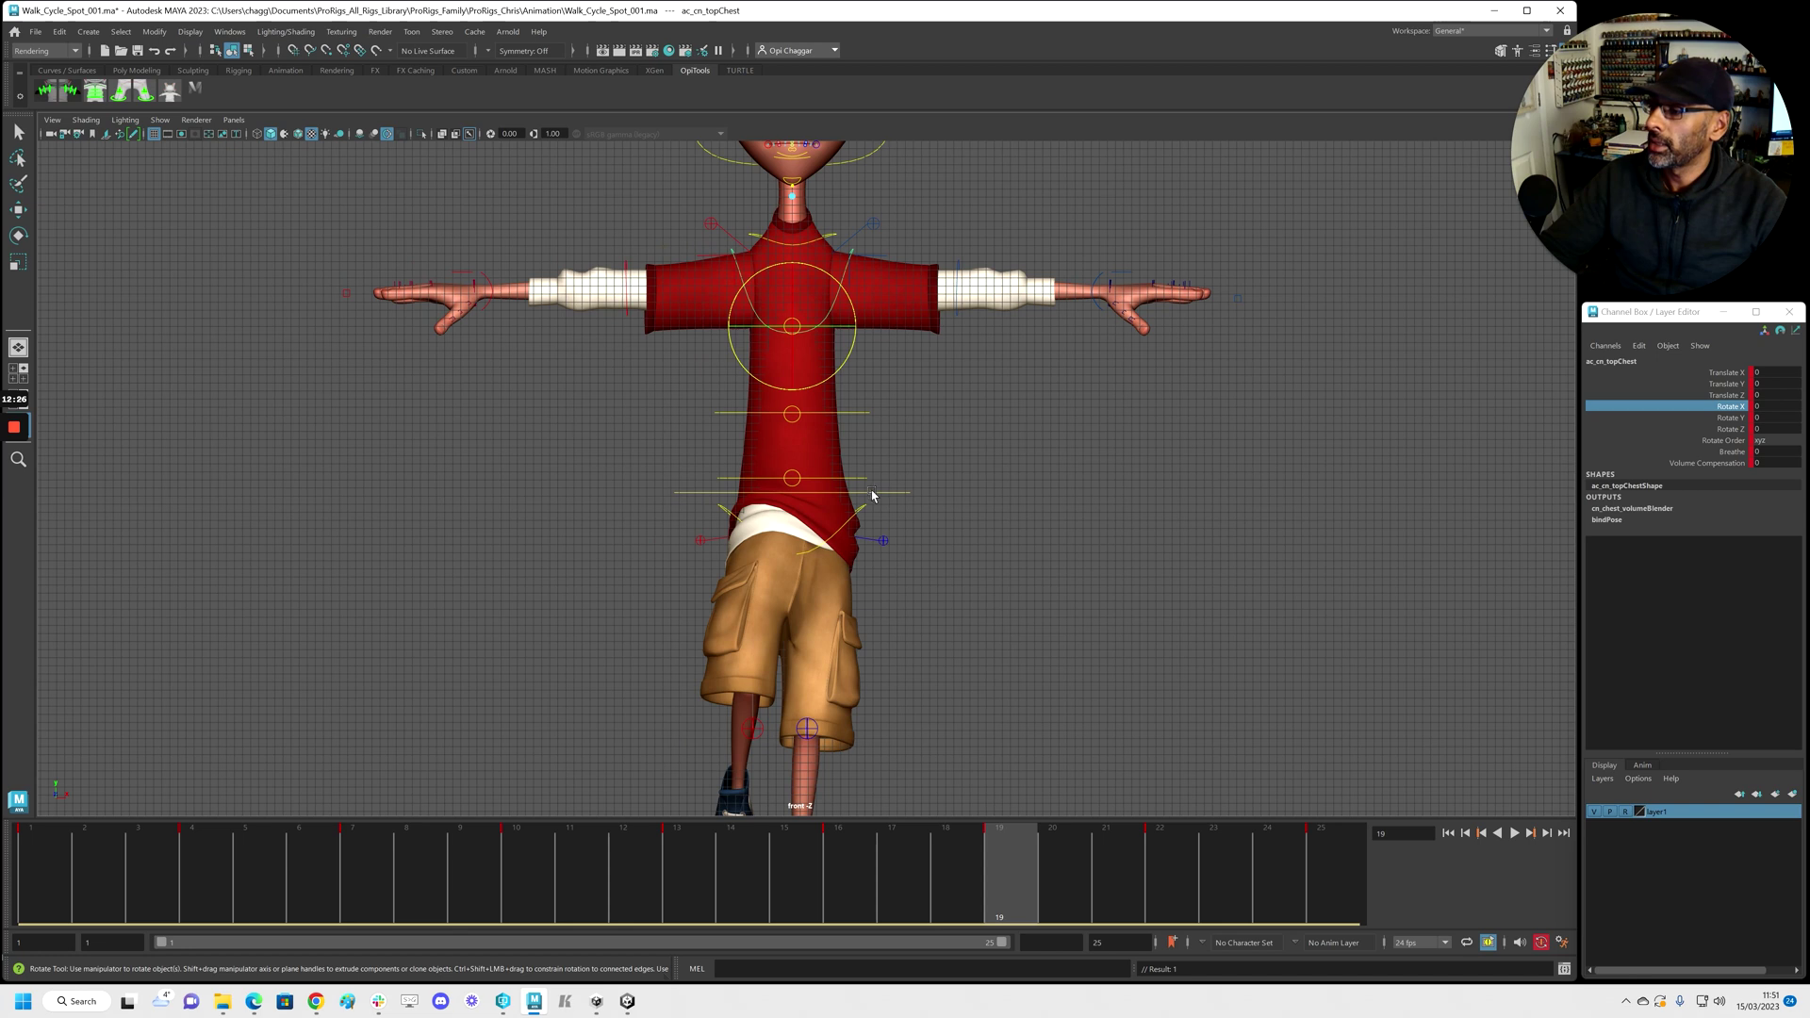
pyautogui.click(875, 479)
pyautogui.moveTo(849, 457); pyautogui.dragTo(886, 459)
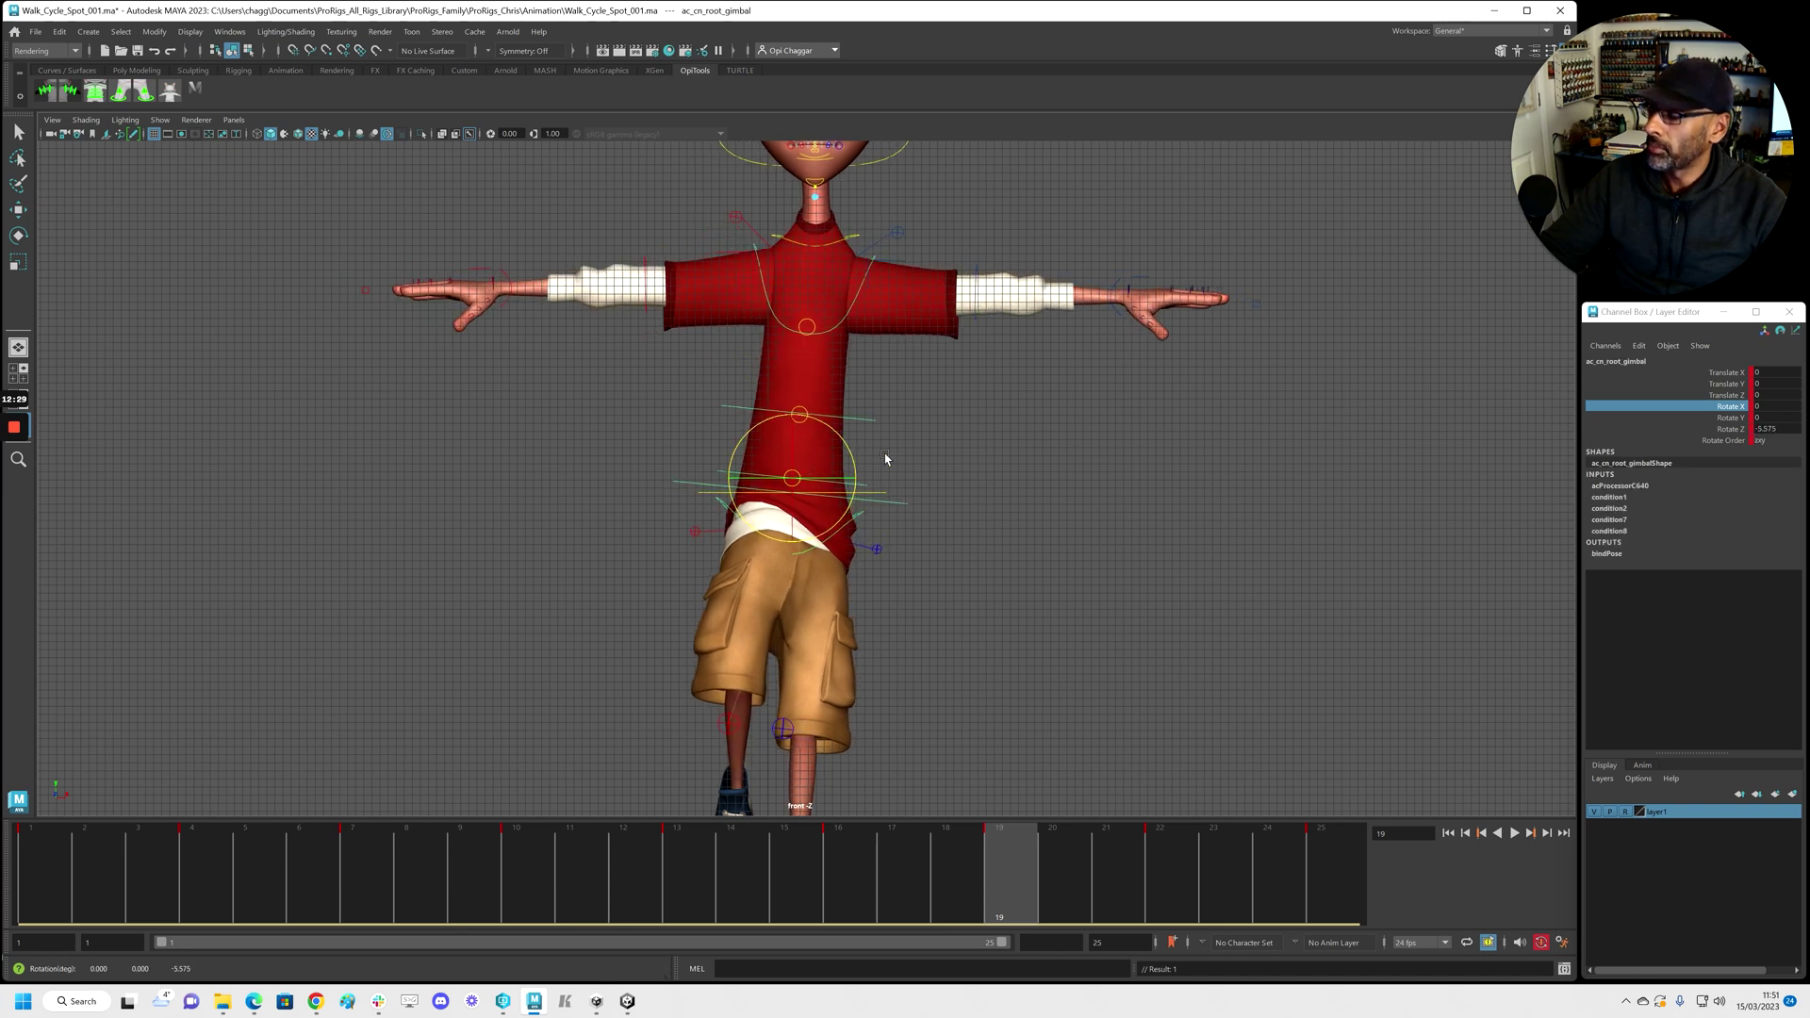
pyautogui.click(886, 460)
# Counter-rotate the torso and spine controls at frame 19, with the top chest at about 4.1 degrees in Rotate Z
pyautogui.click(860, 481)
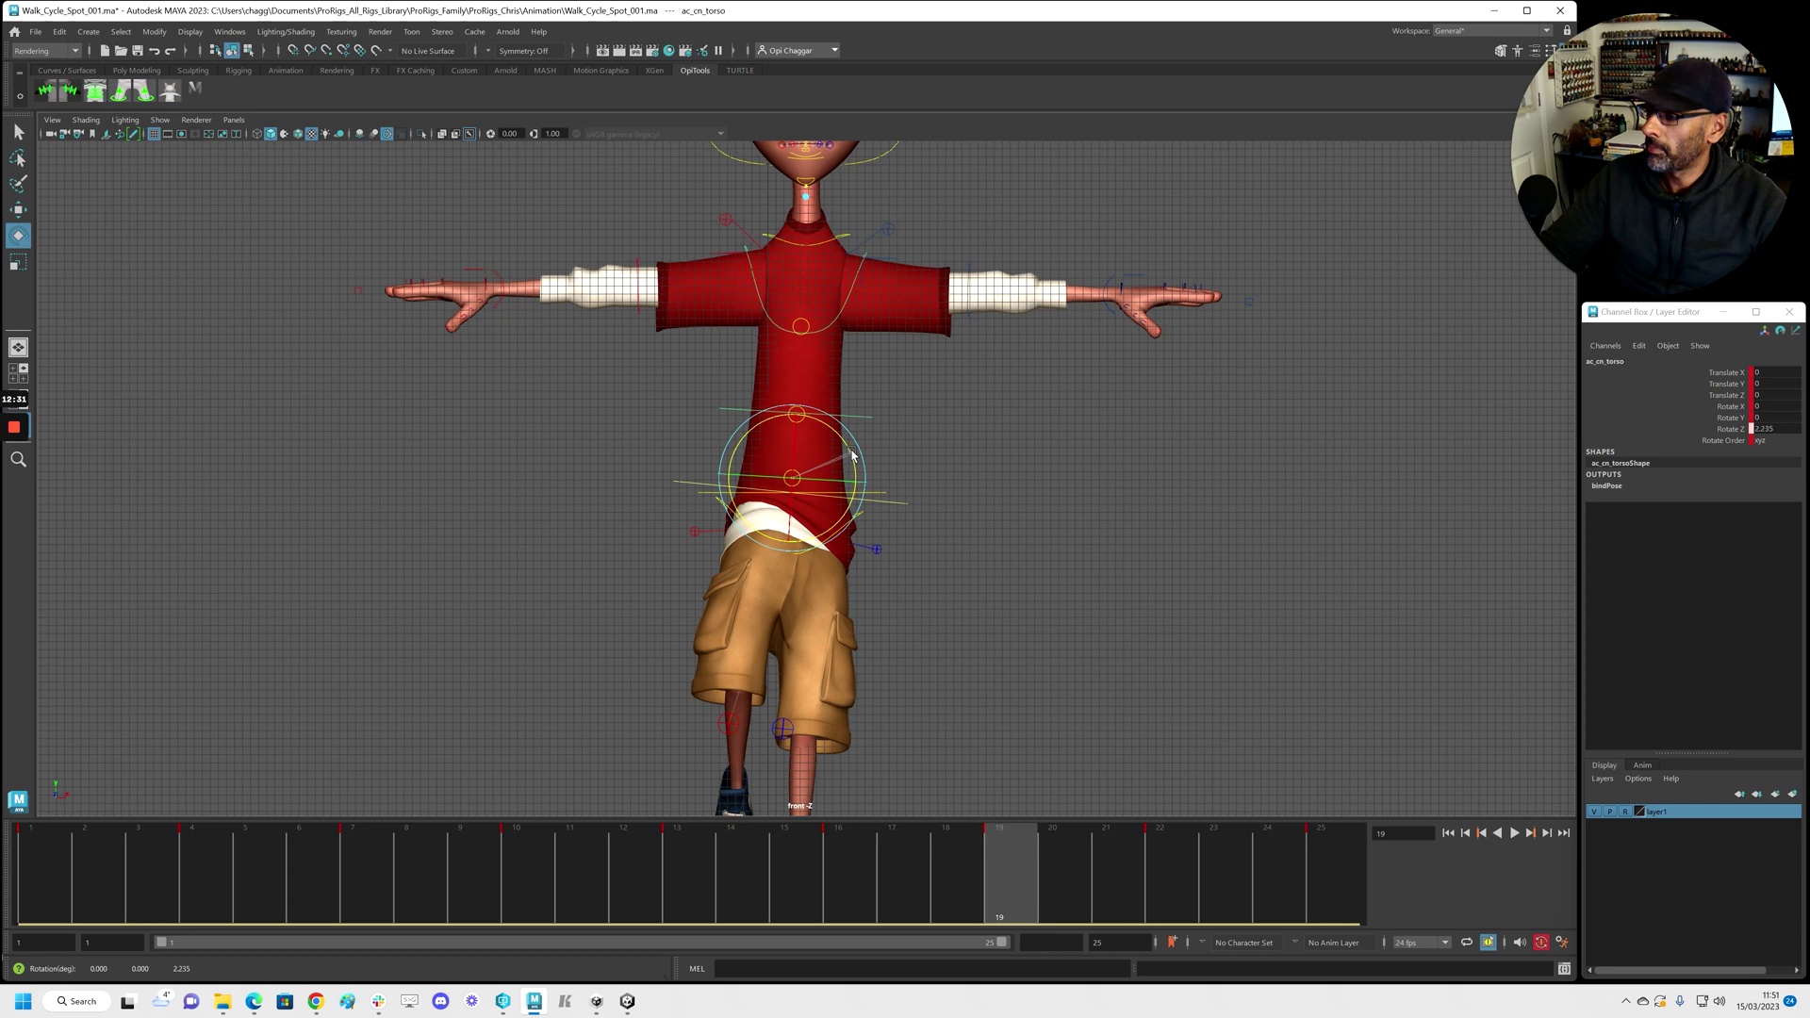
pyautogui.click(858, 409)
pyautogui.moveTo(858, 410); pyautogui.dragTo(861, 403)
pyautogui.click(837, 294)
pyautogui.moveTo(856, 308); pyautogui.dragTo(851, 293)
pyautogui.scroll(-1, 978, 396)
pyautogui.scroll(-4, 934, 396)
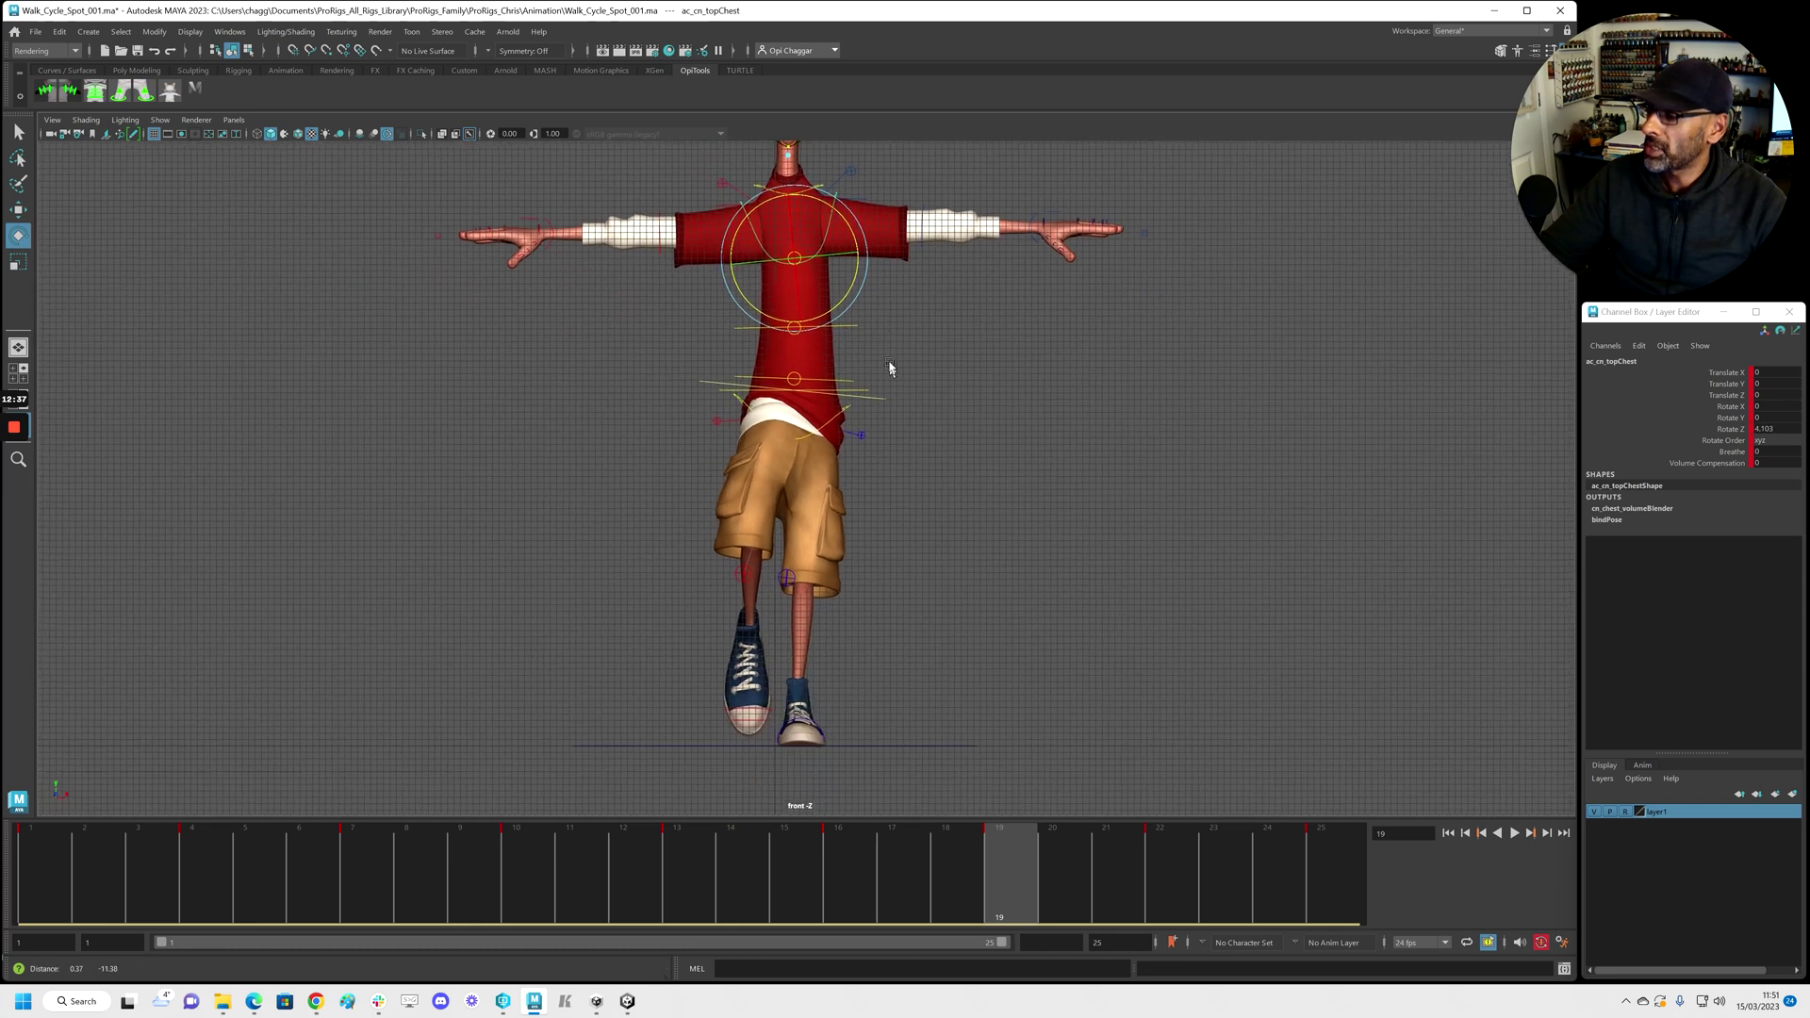
# Compare the body's line of action at frames 19 and 7 in the front view
pyautogui.moveTo(14, 453)
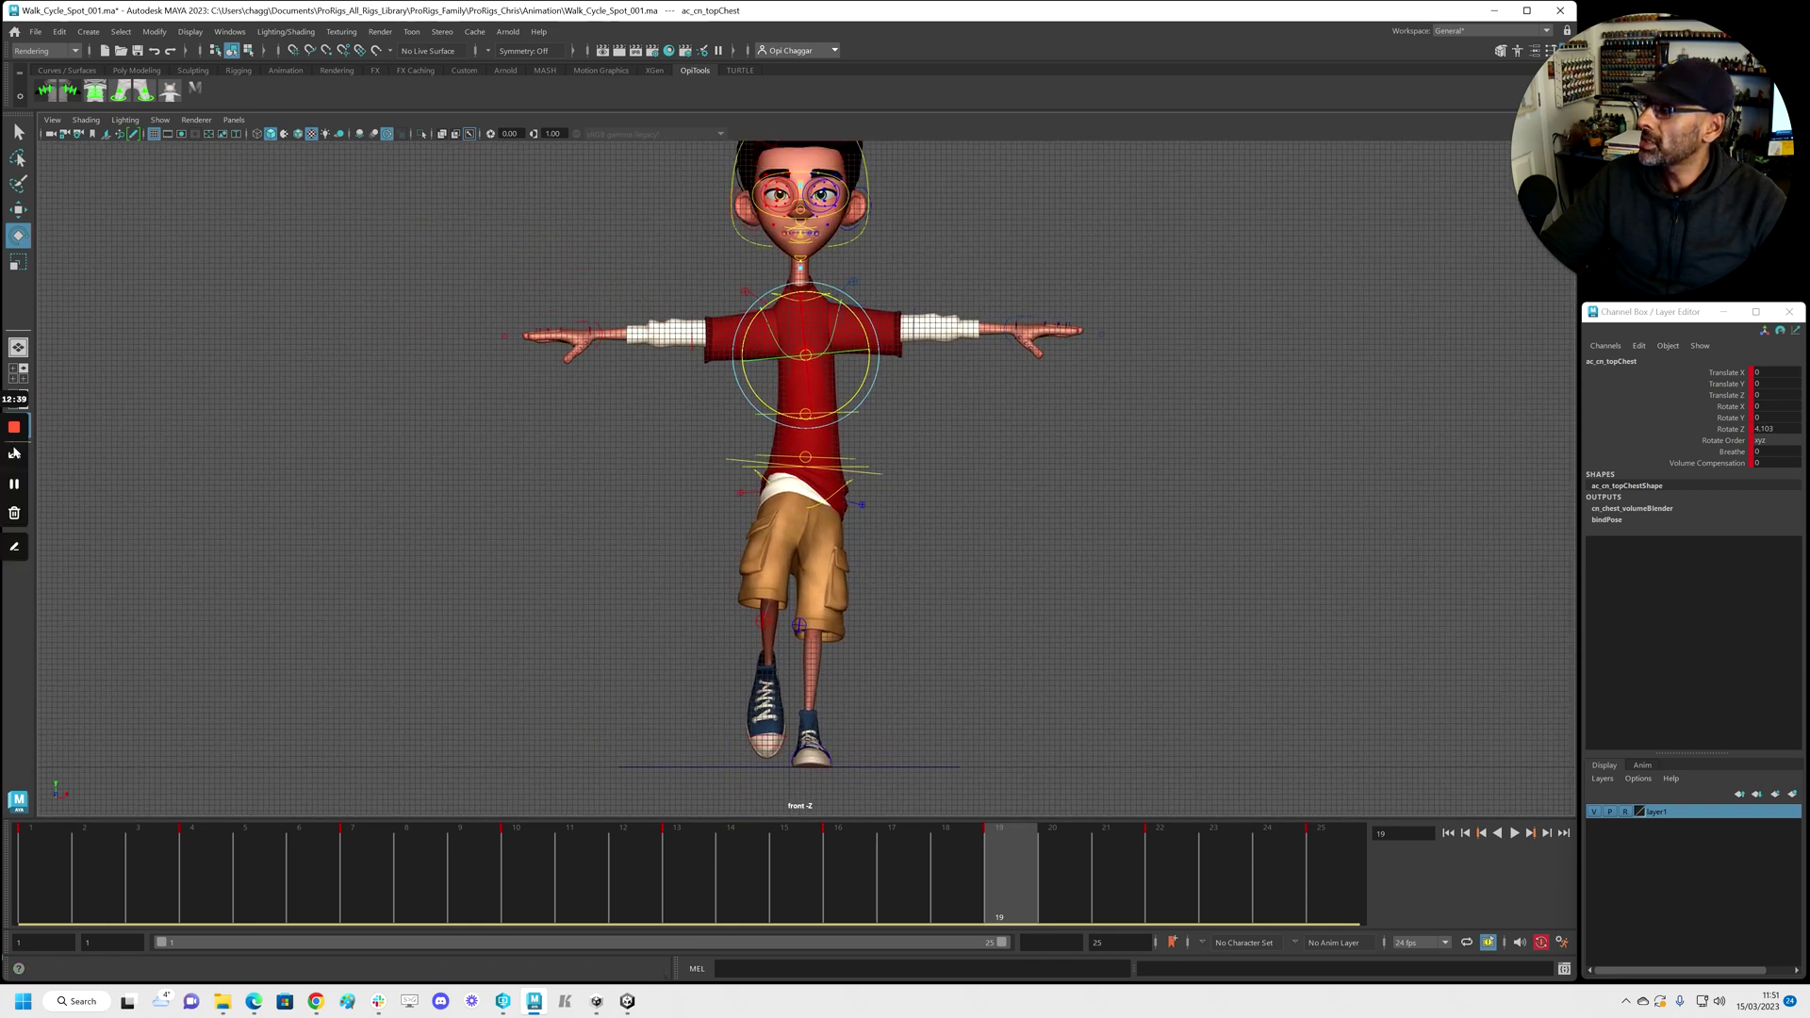
pyautogui.click(15, 552)
pyautogui.moveTo(795, 187)
pyautogui.mouseDown()
pyautogui.moveTo(853, 344)
pyautogui.moveTo(832, 619)
pyautogui.moveTo(795, 725)
pyautogui.mouseUp()
pyautogui.click(33, 567)
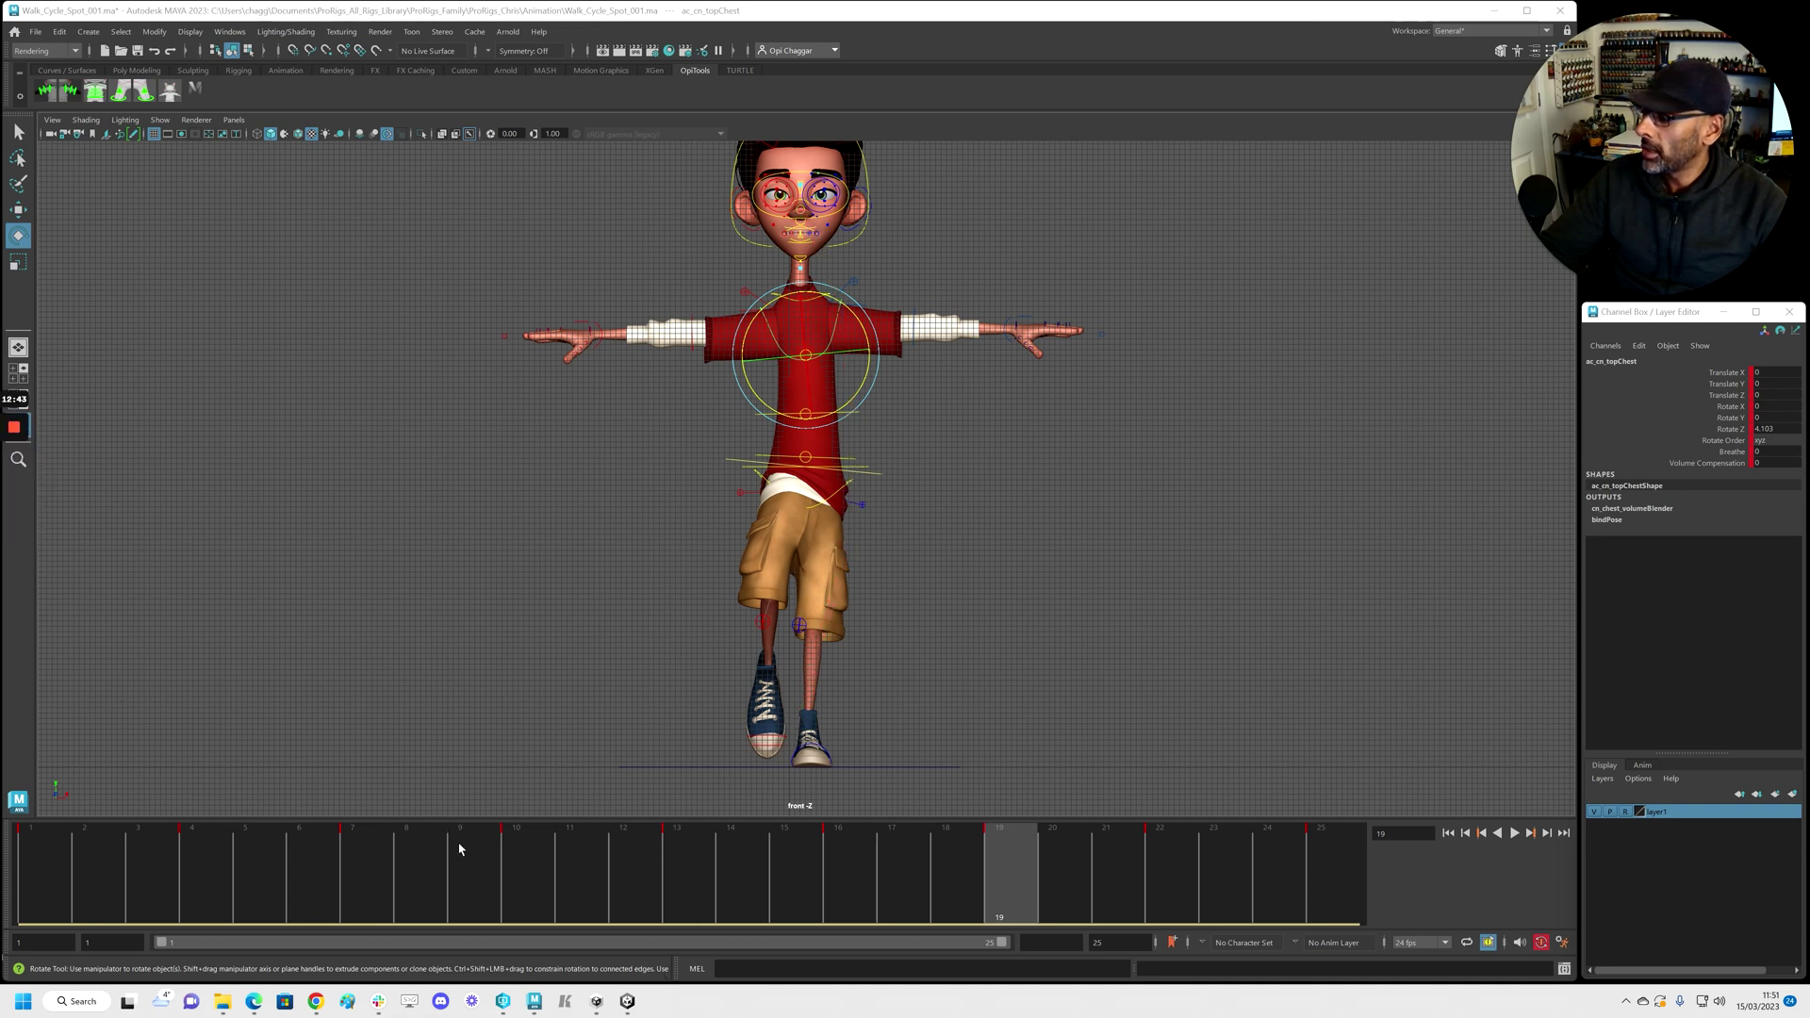
pyautogui.click(364, 853)
pyautogui.click(15, 549)
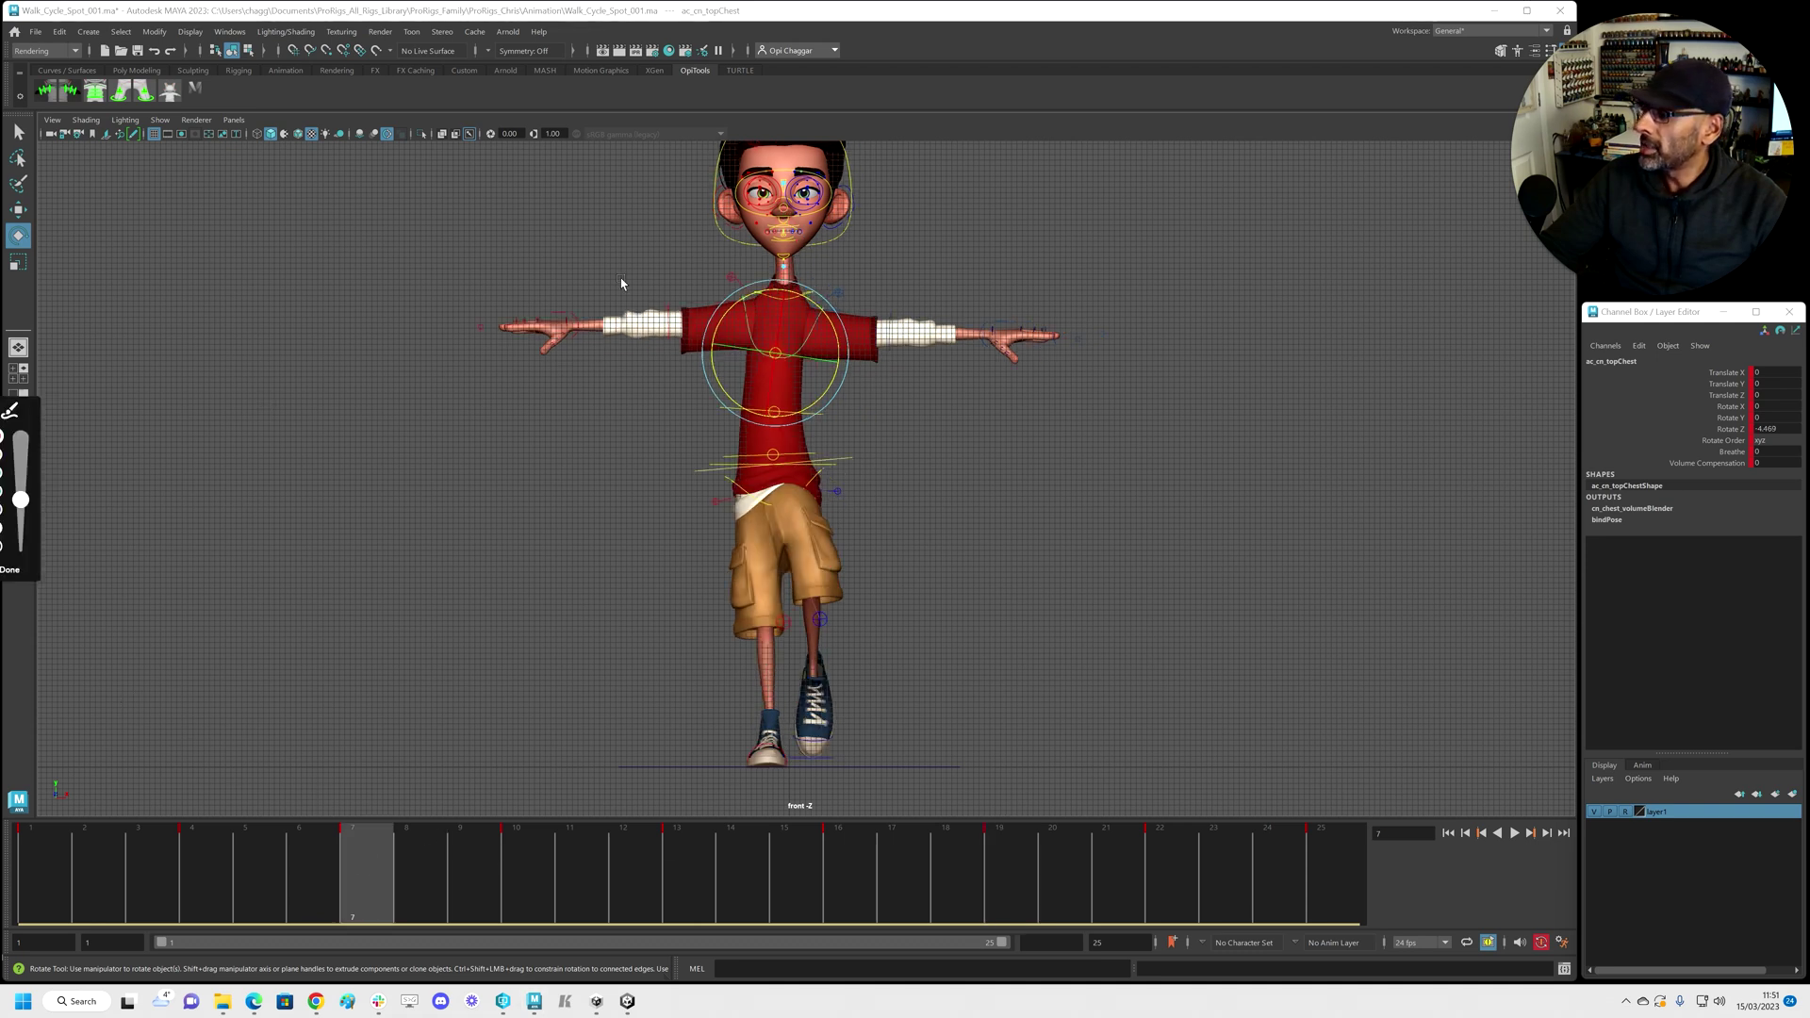
pyautogui.moveTo(757, 248)
pyautogui.mouseDown()
pyautogui.moveTo(697, 449)
pyautogui.moveTo(696, 693)
pyautogui.moveTo(721, 738)
pyautogui.mouseUp()
pyautogui.moveTo(790, 220); pyautogui.dragTo(749, 696)
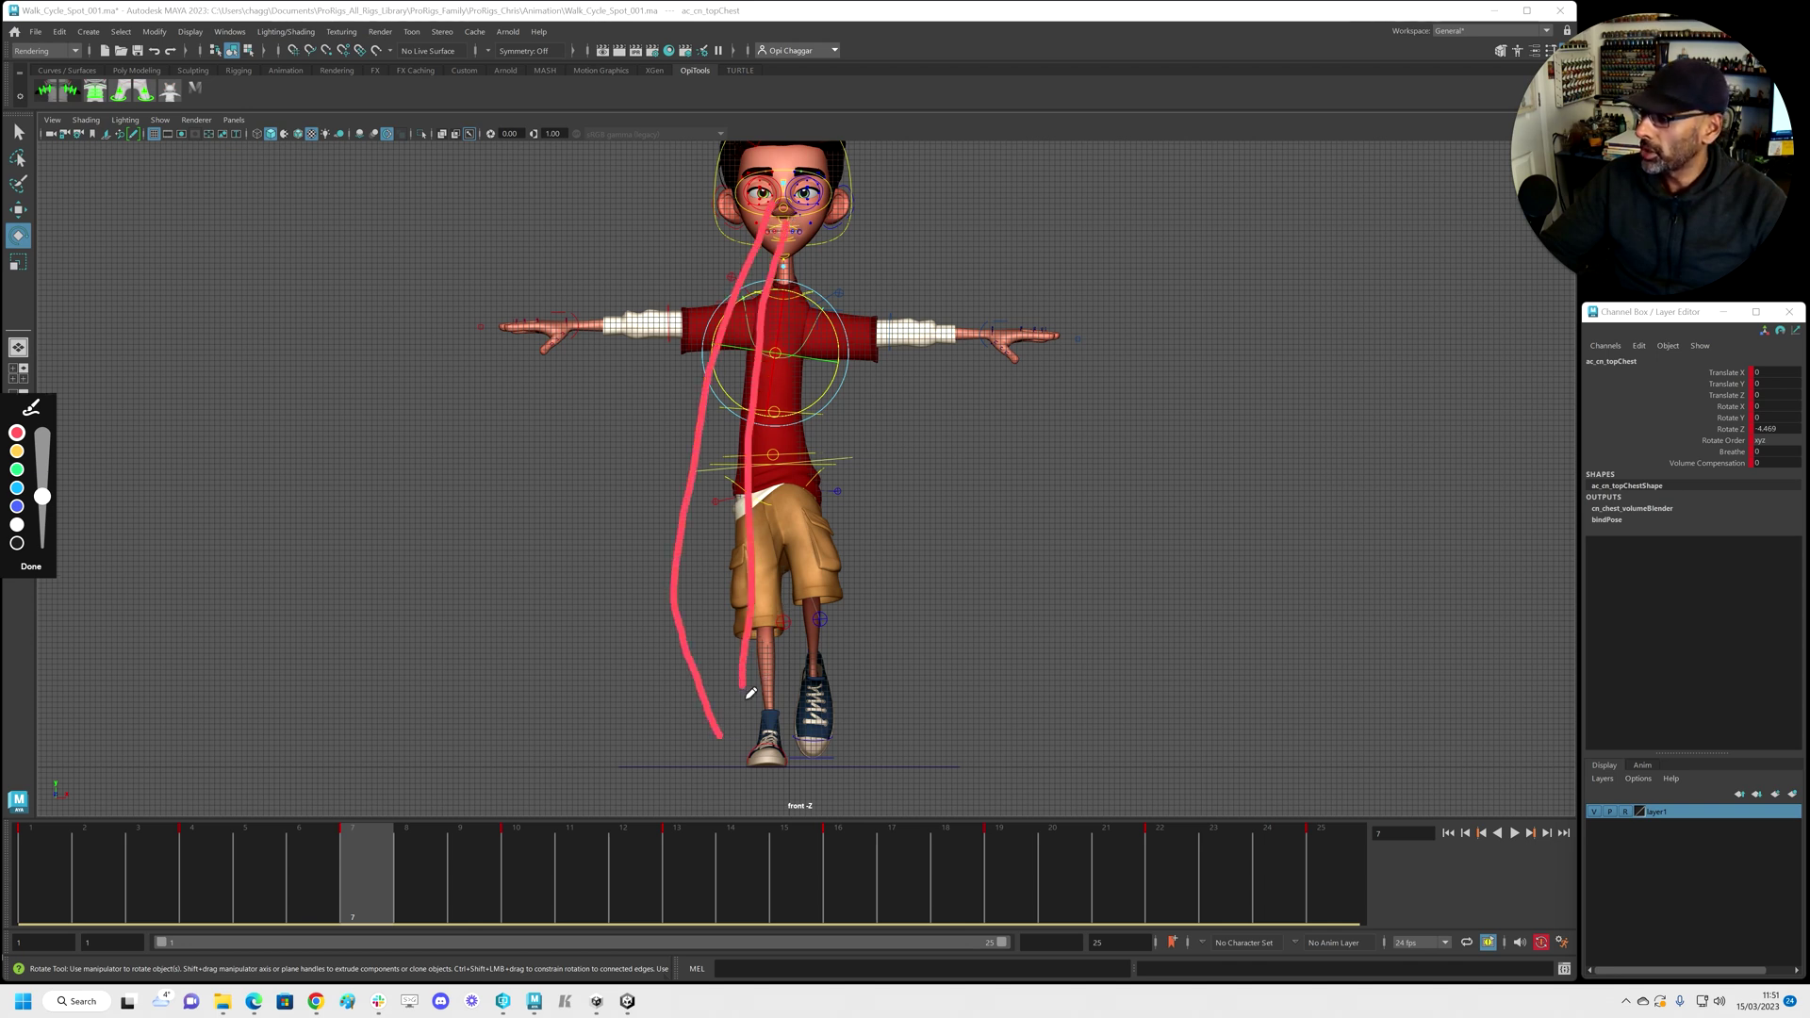
pyautogui.click(30, 565)
# At frame 1, twist the top chest control to a Rotate Y of about -10.5 degrees
pyautogui.click(818, 347)
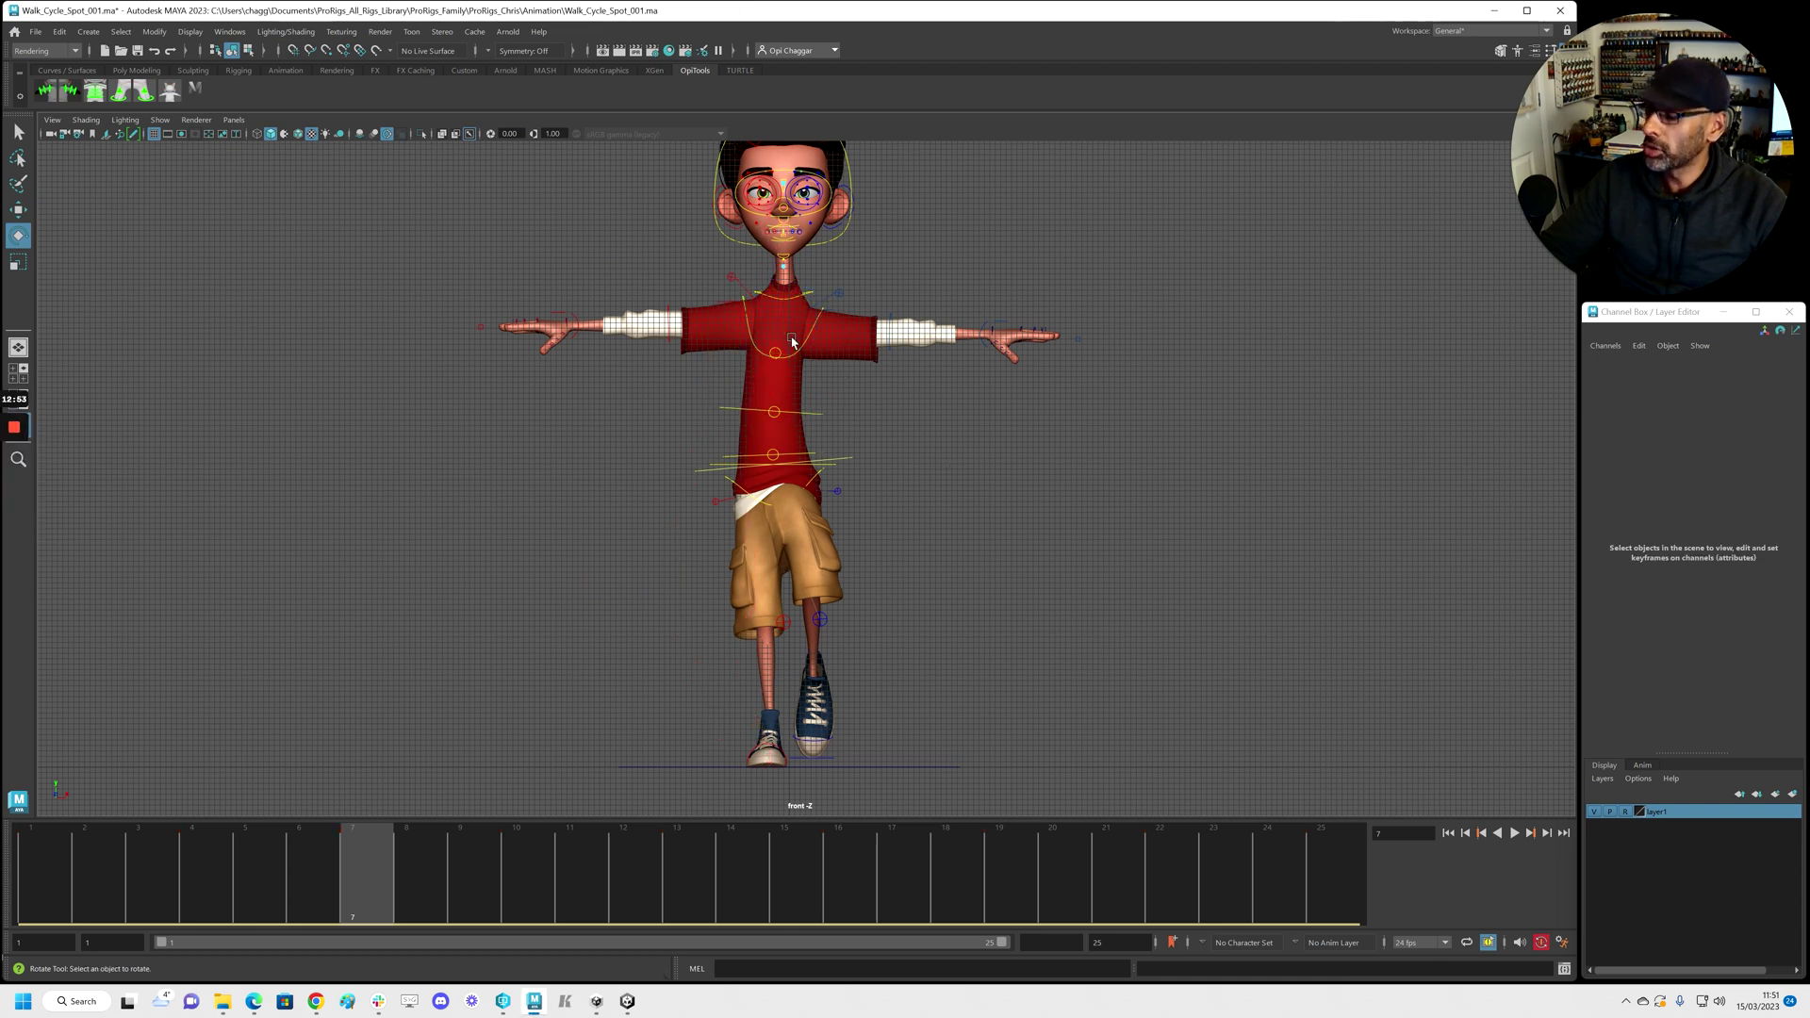
pyautogui.click(809, 342)
pyautogui.press('space')
pyautogui.press('space')
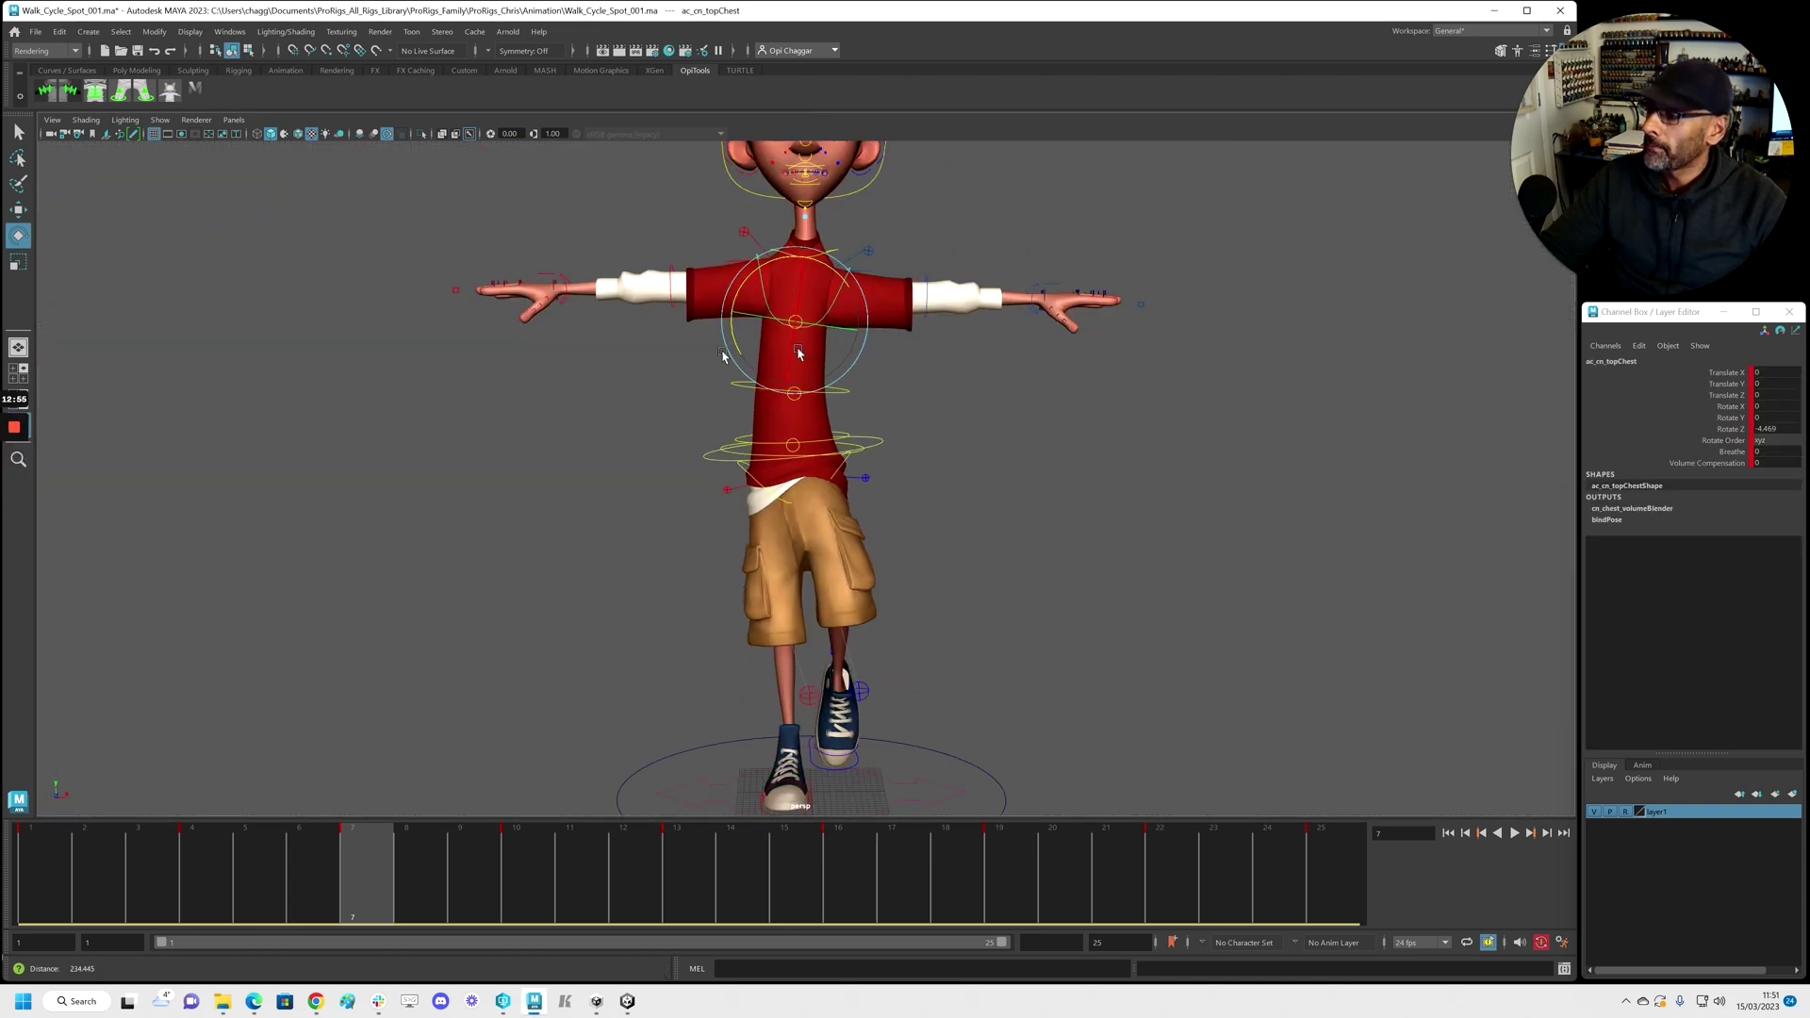
pyautogui.click(43, 883)
pyautogui.keyDown('alt'); pyautogui.moveTo(545, 452); pyautogui.dragTo(558, 472, button='middle'); pyautogui.keyUp('alt')
pyautogui.keyDown('alt'); pyautogui.moveTo(604, 476); pyautogui.dragTo(920, 494, button='right'); pyautogui.keyUp('alt')
pyautogui.keyDown('alt'); pyautogui.moveTo(744, 452); pyautogui.dragTo(863, 499); pyautogui.keyUp('alt')
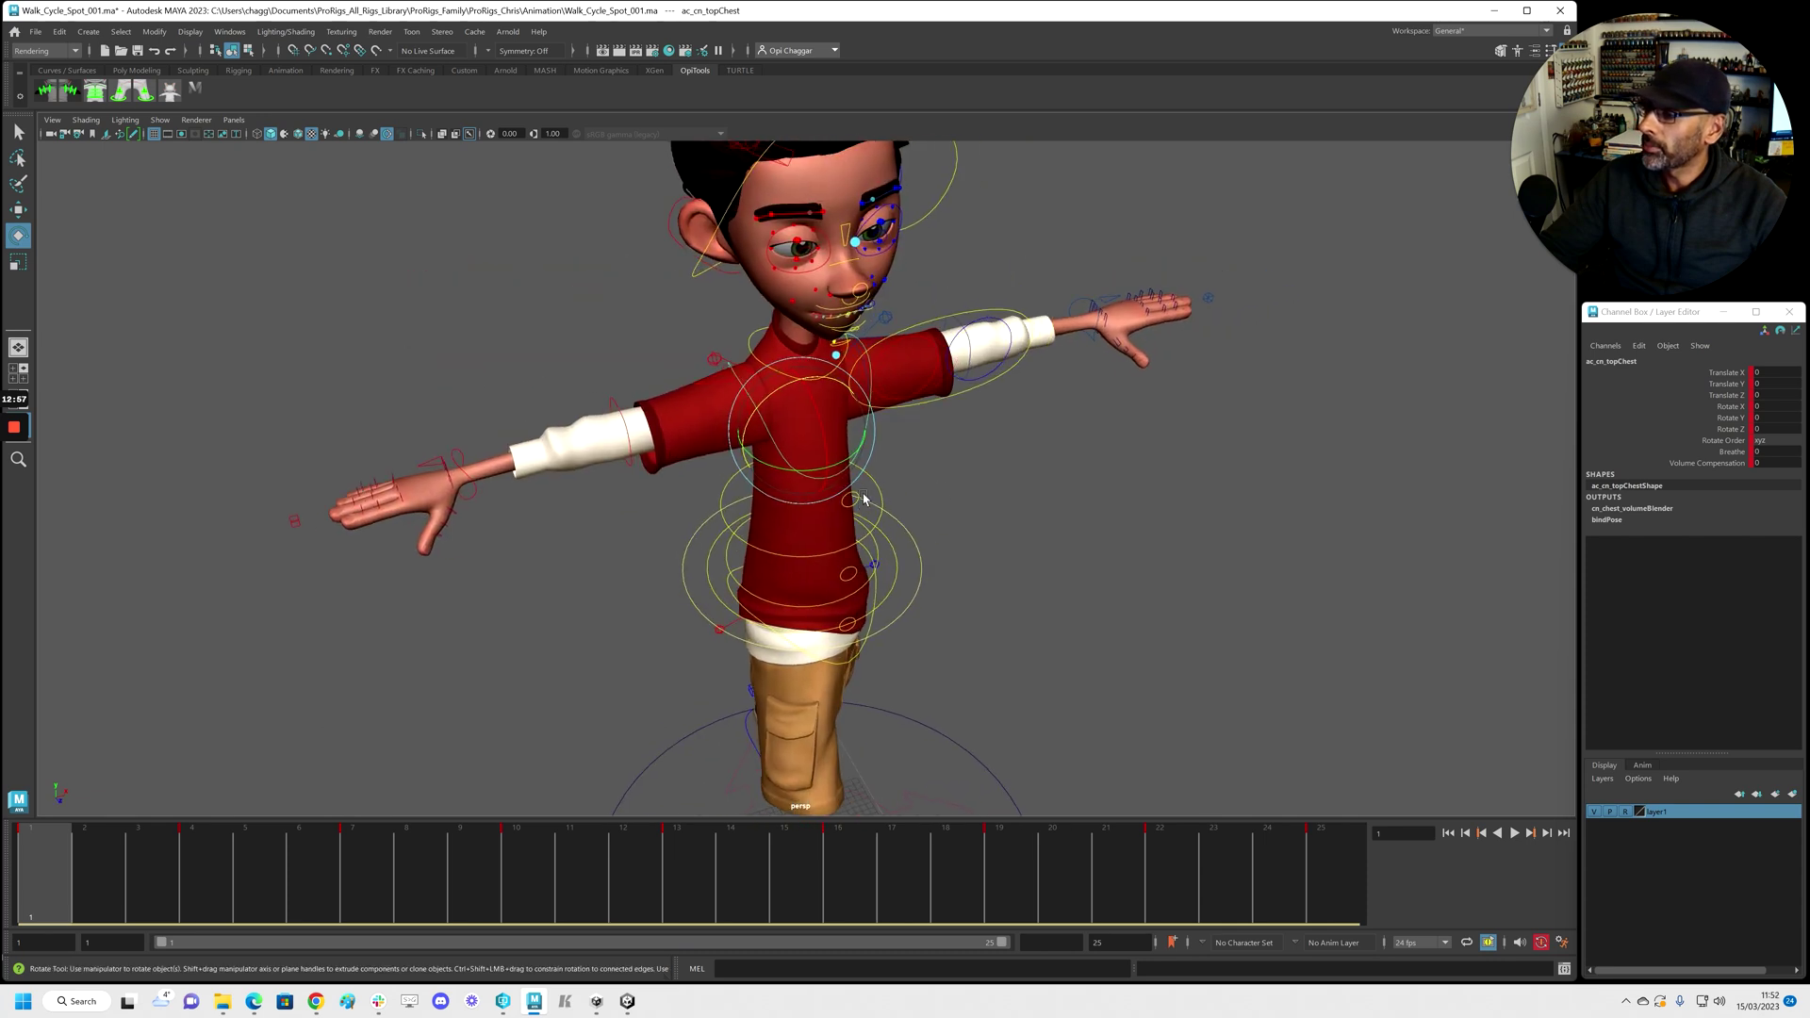
pyautogui.click(1729, 418)
pyautogui.keyDown('alt'); pyautogui.moveTo(1374, 505); pyautogui.dragTo(1152, 531); pyautogui.keyUp('alt')
pyautogui.keyDown('alt'); pyautogui.moveTo(1179, 528); pyautogui.dragTo(783, 534, button='right'); pyautogui.keyUp('alt')
pyautogui.keyDown('alt'); pyautogui.moveTo(782, 534); pyautogui.dragTo(873, 537); pyautogui.keyUp('alt')
pyautogui.keyDown('alt'); pyautogui.moveTo(873, 537); pyautogui.dragTo(873, 443, button='middle'); pyautogui.keyUp('alt')
pyautogui.keyDown('alt'); pyautogui.moveTo(872, 451); pyautogui.dragTo(848, 497); pyautogui.keyUp('alt')
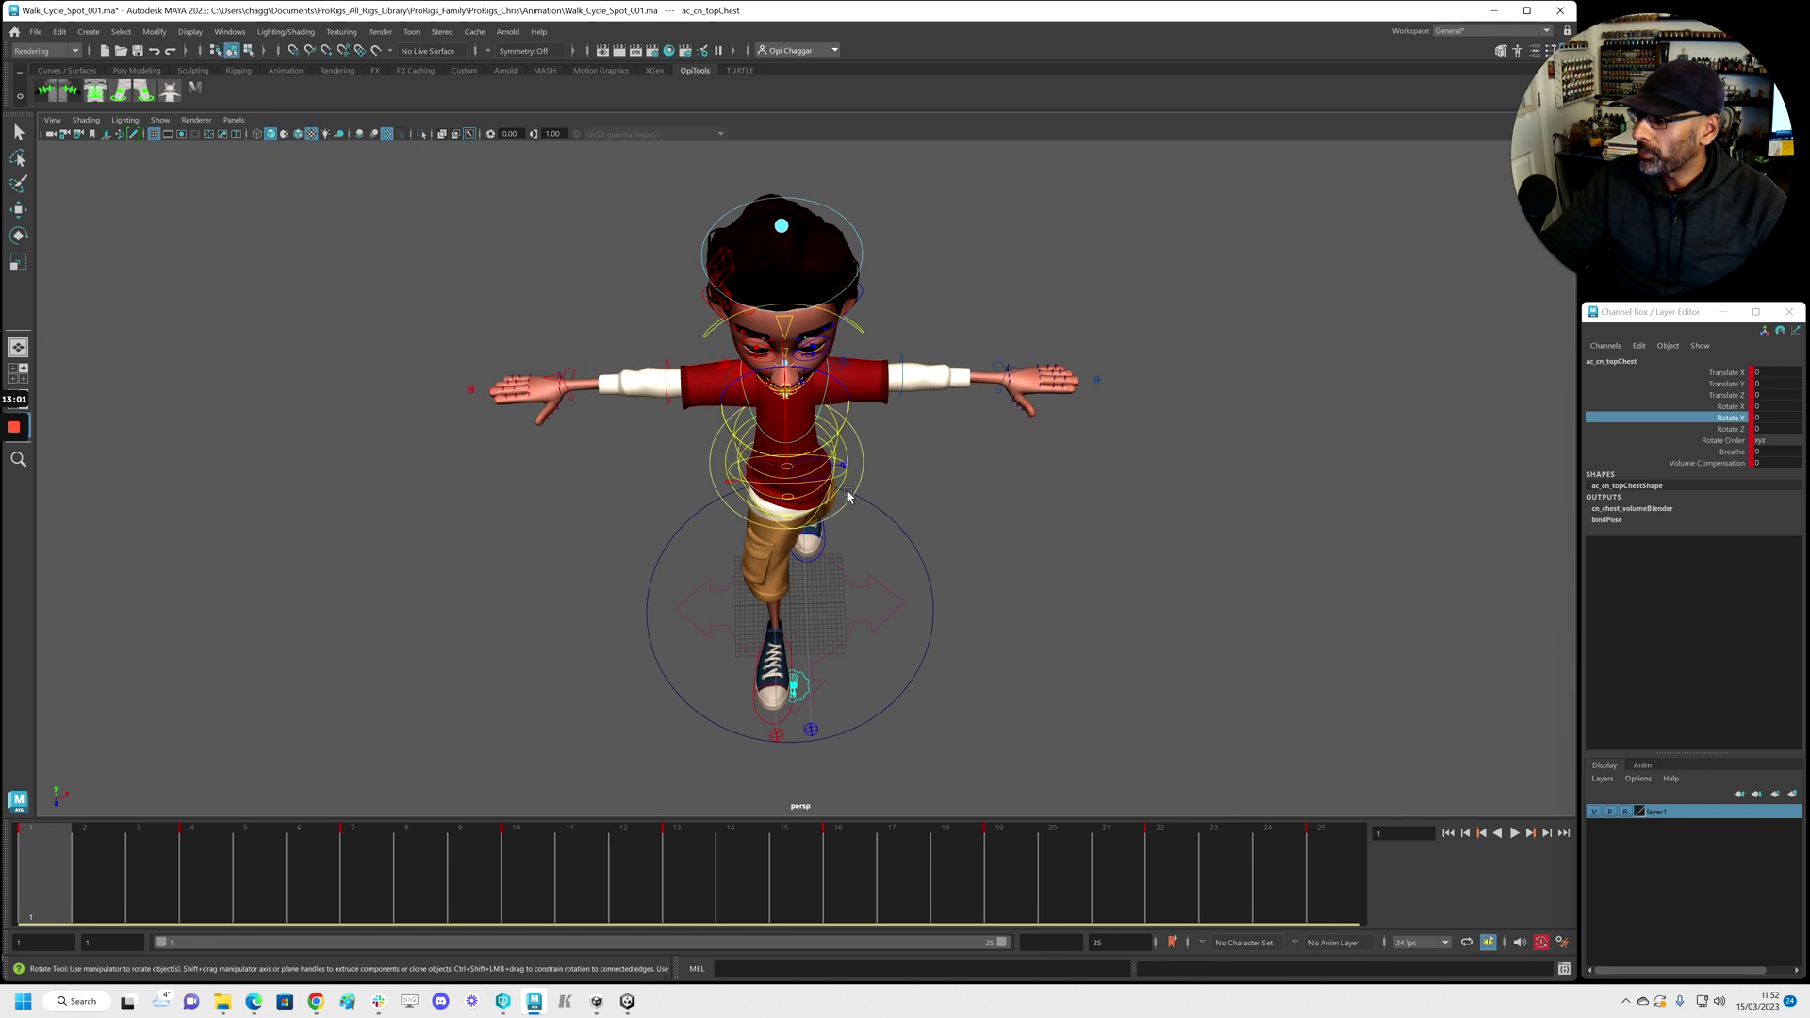
pyautogui.keyDown('alt'); pyautogui.moveTo(649, 498); pyautogui.dragTo(830, 486, button='right'); pyautogui.keyUp('alt')
pyautogui.moveTo(818, 394); pyautogui.dragTo(814, 406)
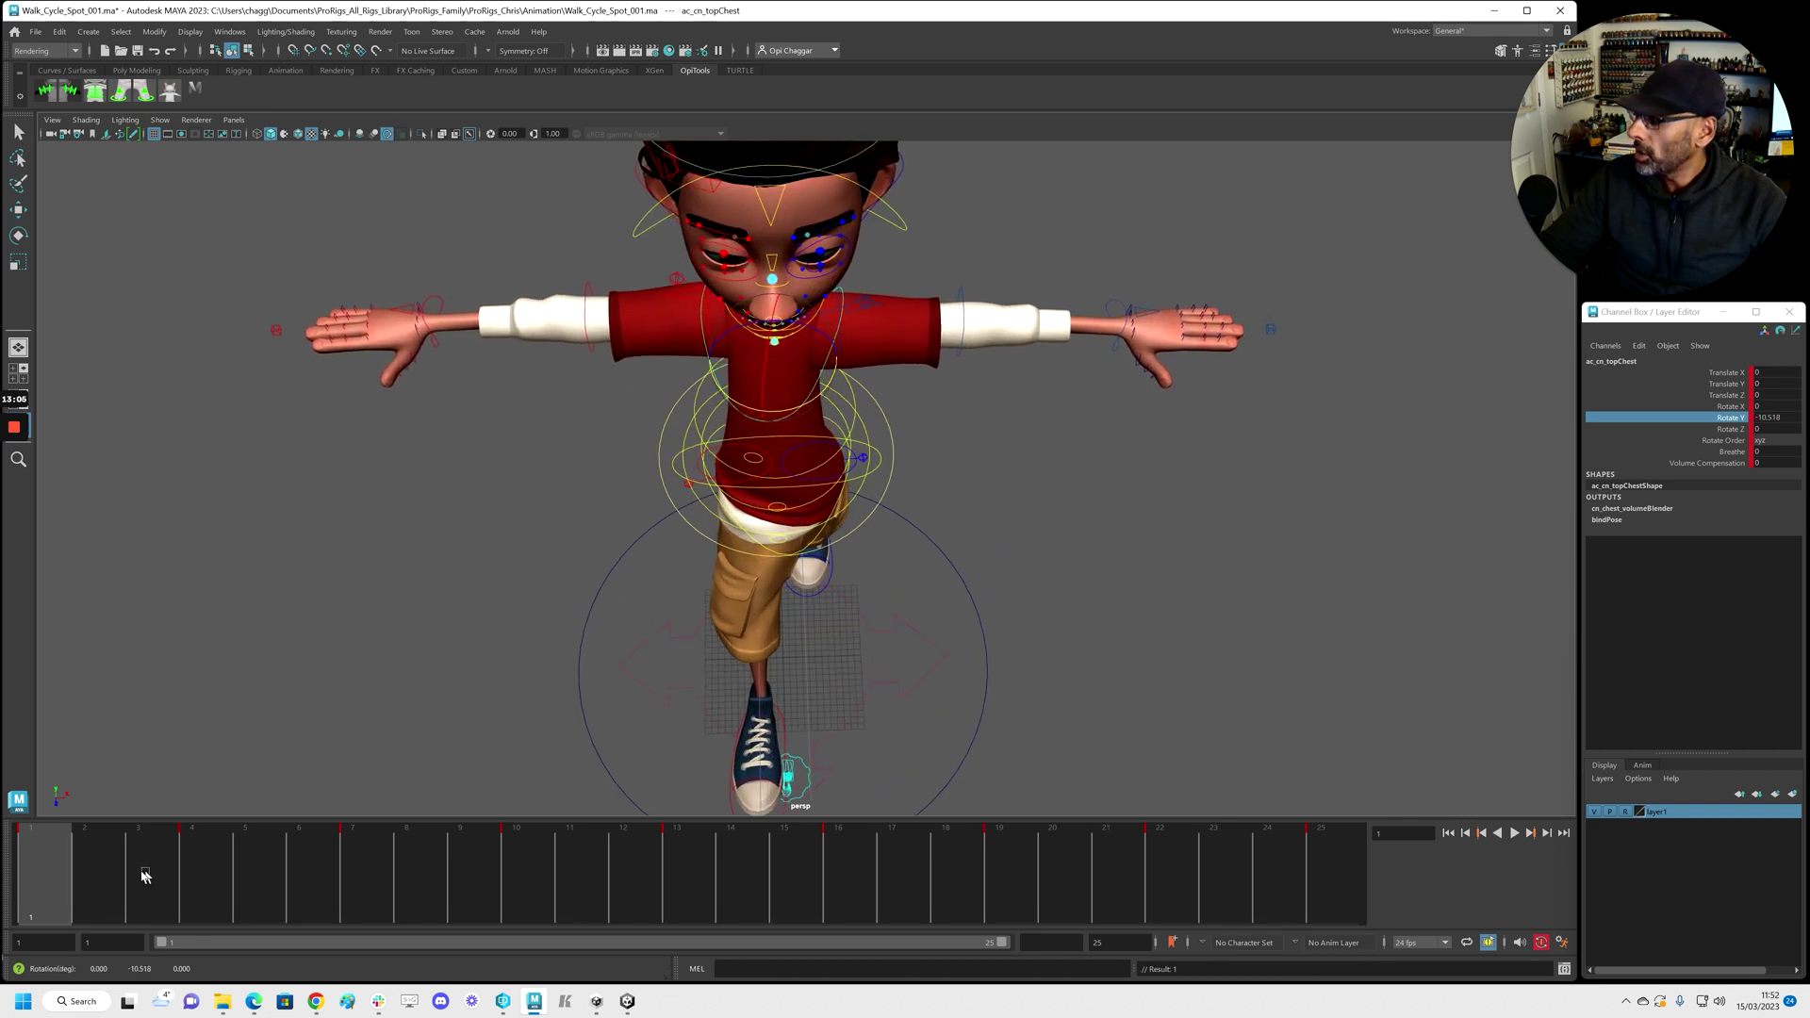
# Set the top chest's Rotate Y to -10 at frame 1, then copy that pose to frame 25 and key it
pyautogui.hotkey('alt', 'v')
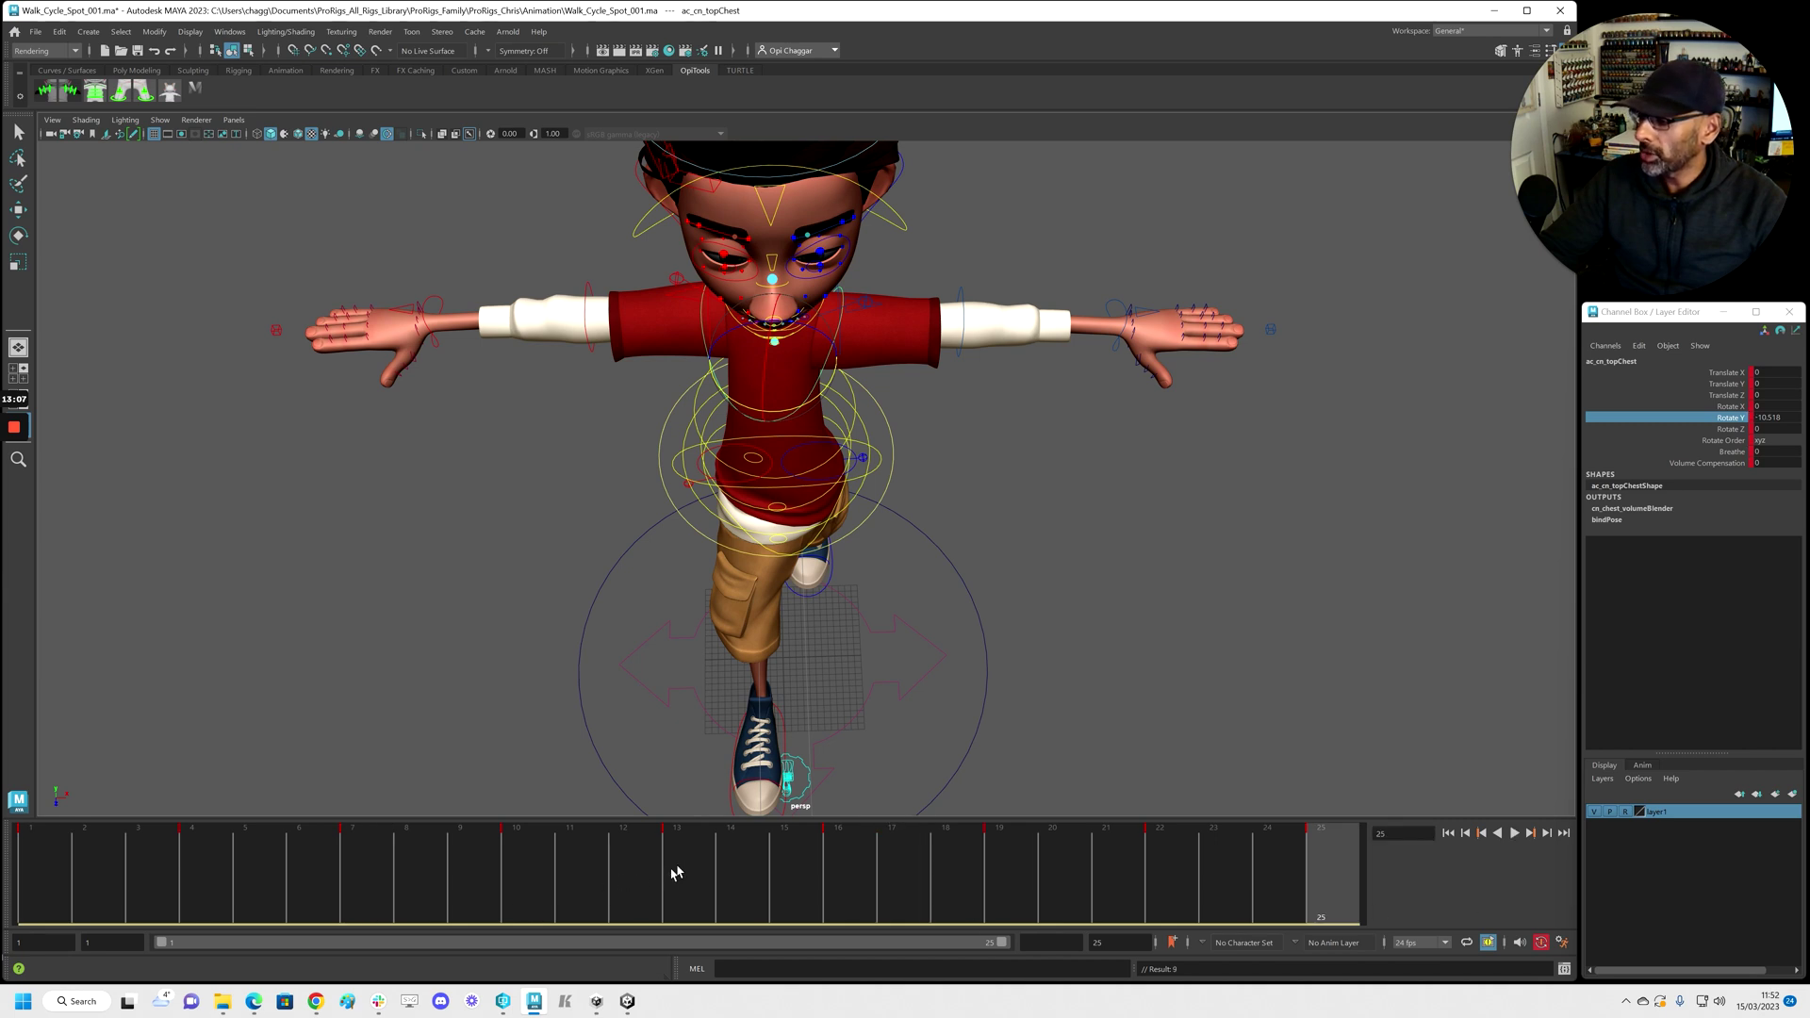
pyautogui.hotkey('alt', 'shift', 'v')
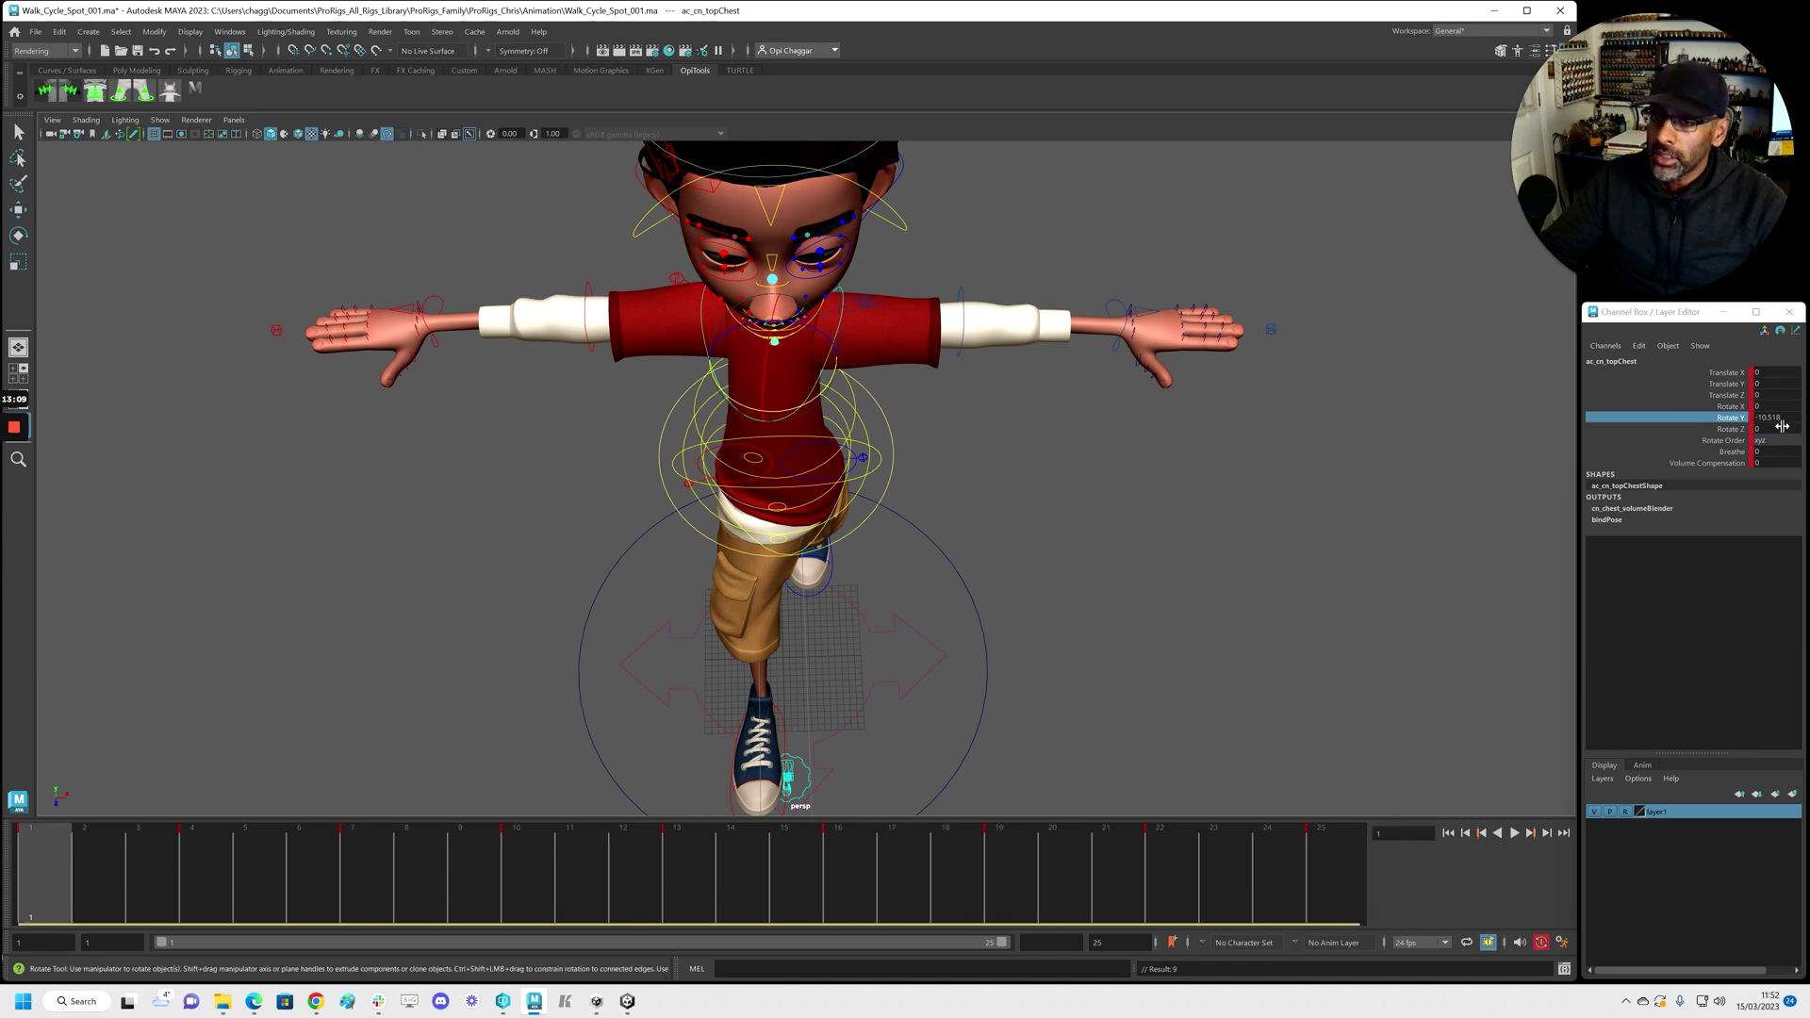
pyautogui.click(1776, 418)
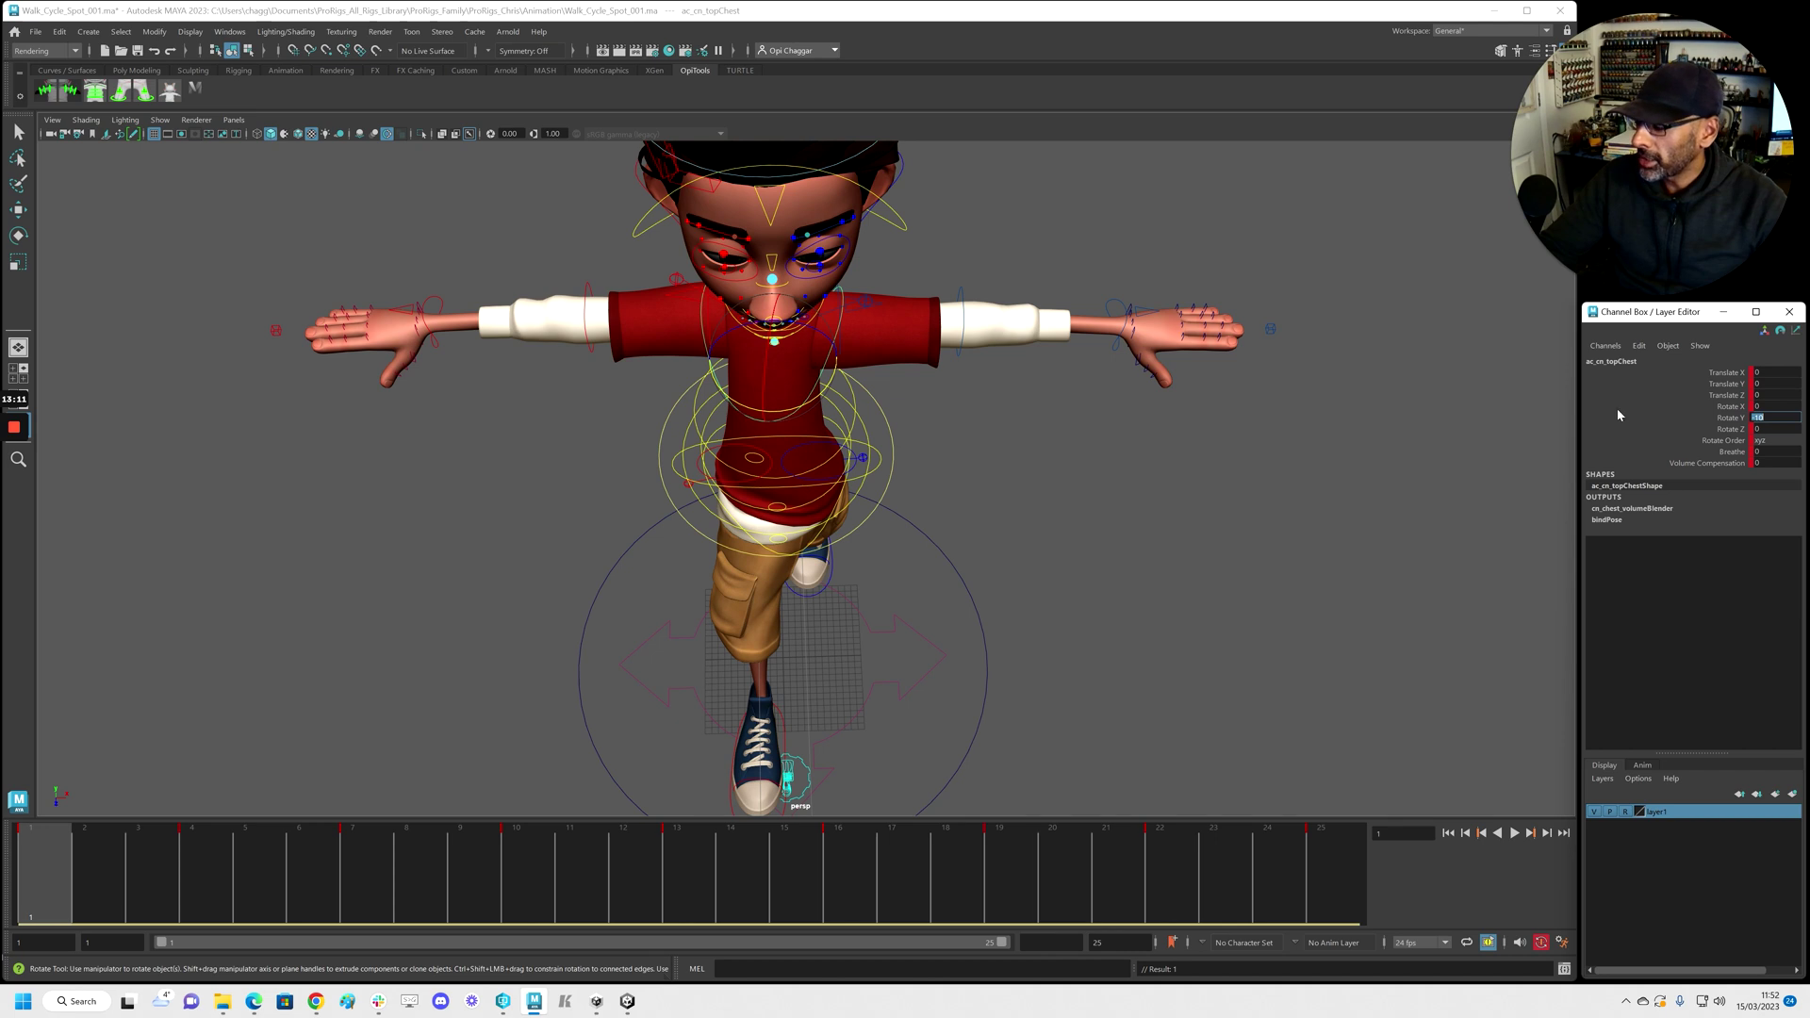
pyautogui.click(41, 872)
pyautogui.moveTo(40, 872); pyautogui.dragTo(1333, 872, button='middle')
pyautogui.press('s')
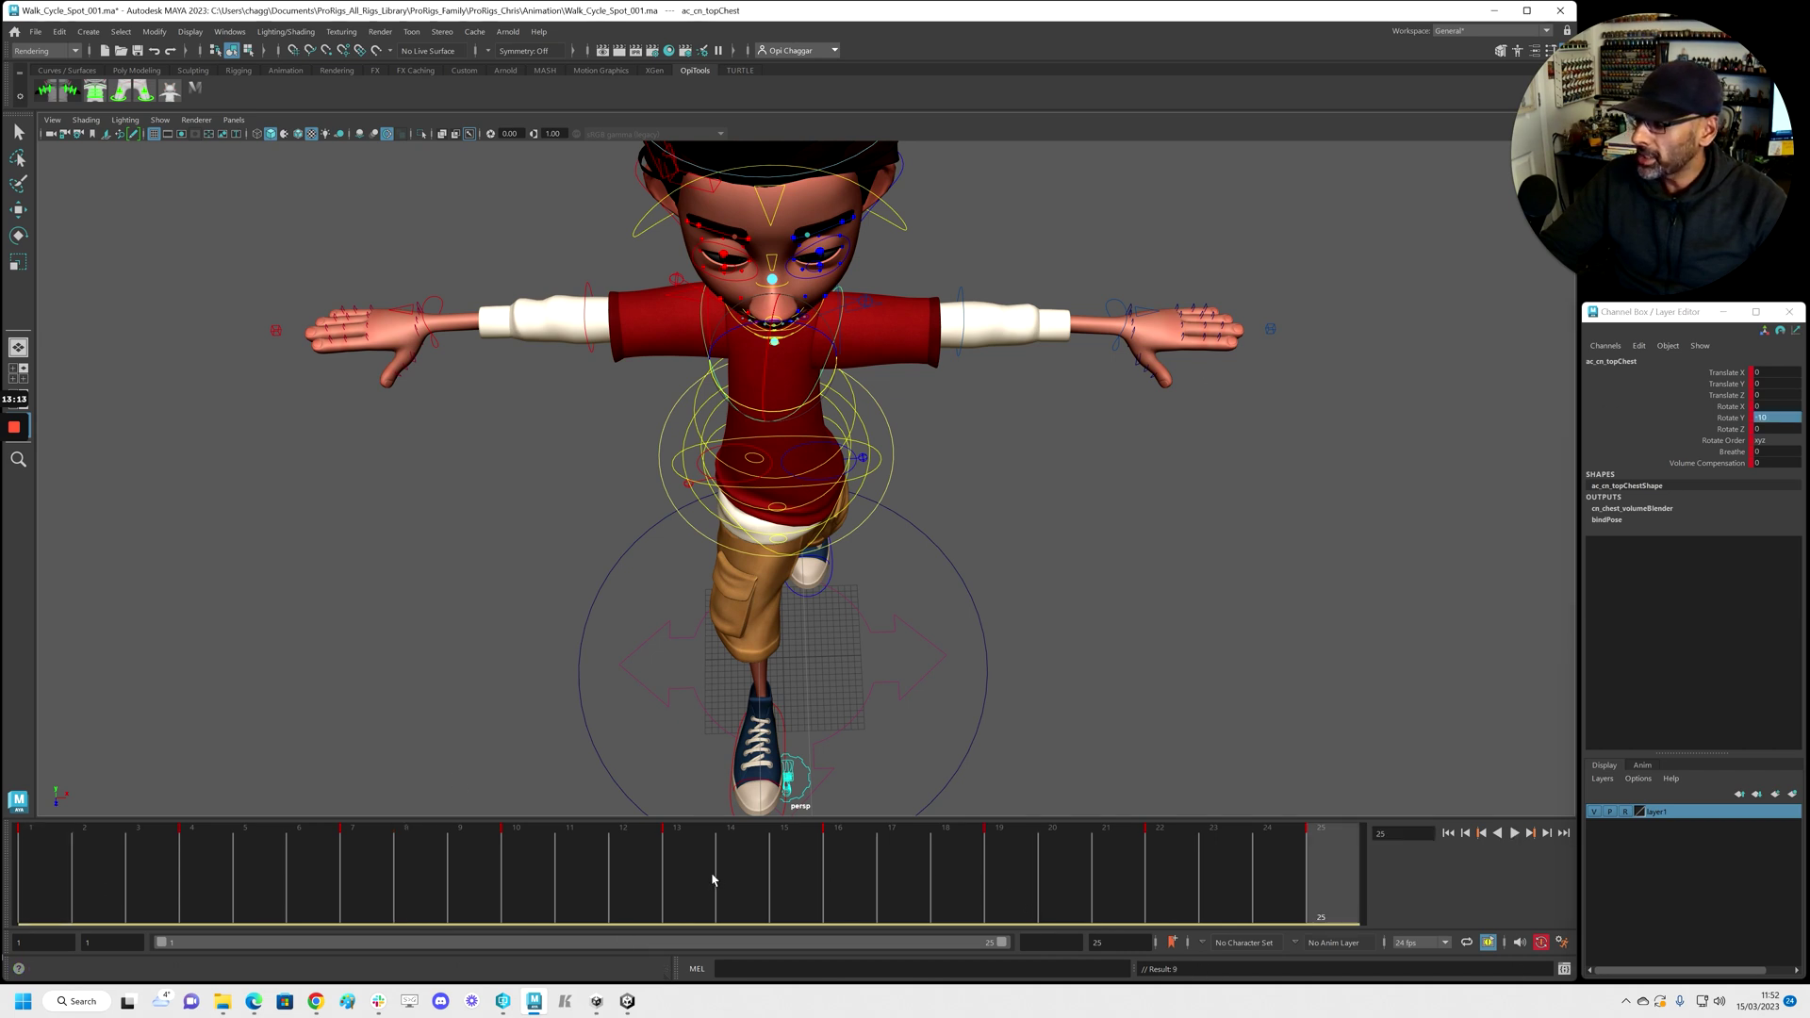
# Set the top chest's Rotate Y to 10 at frame 13
pyautogui.click(698, 877)
pyautogui.click(1782, 418)
pyautogui.write('1')
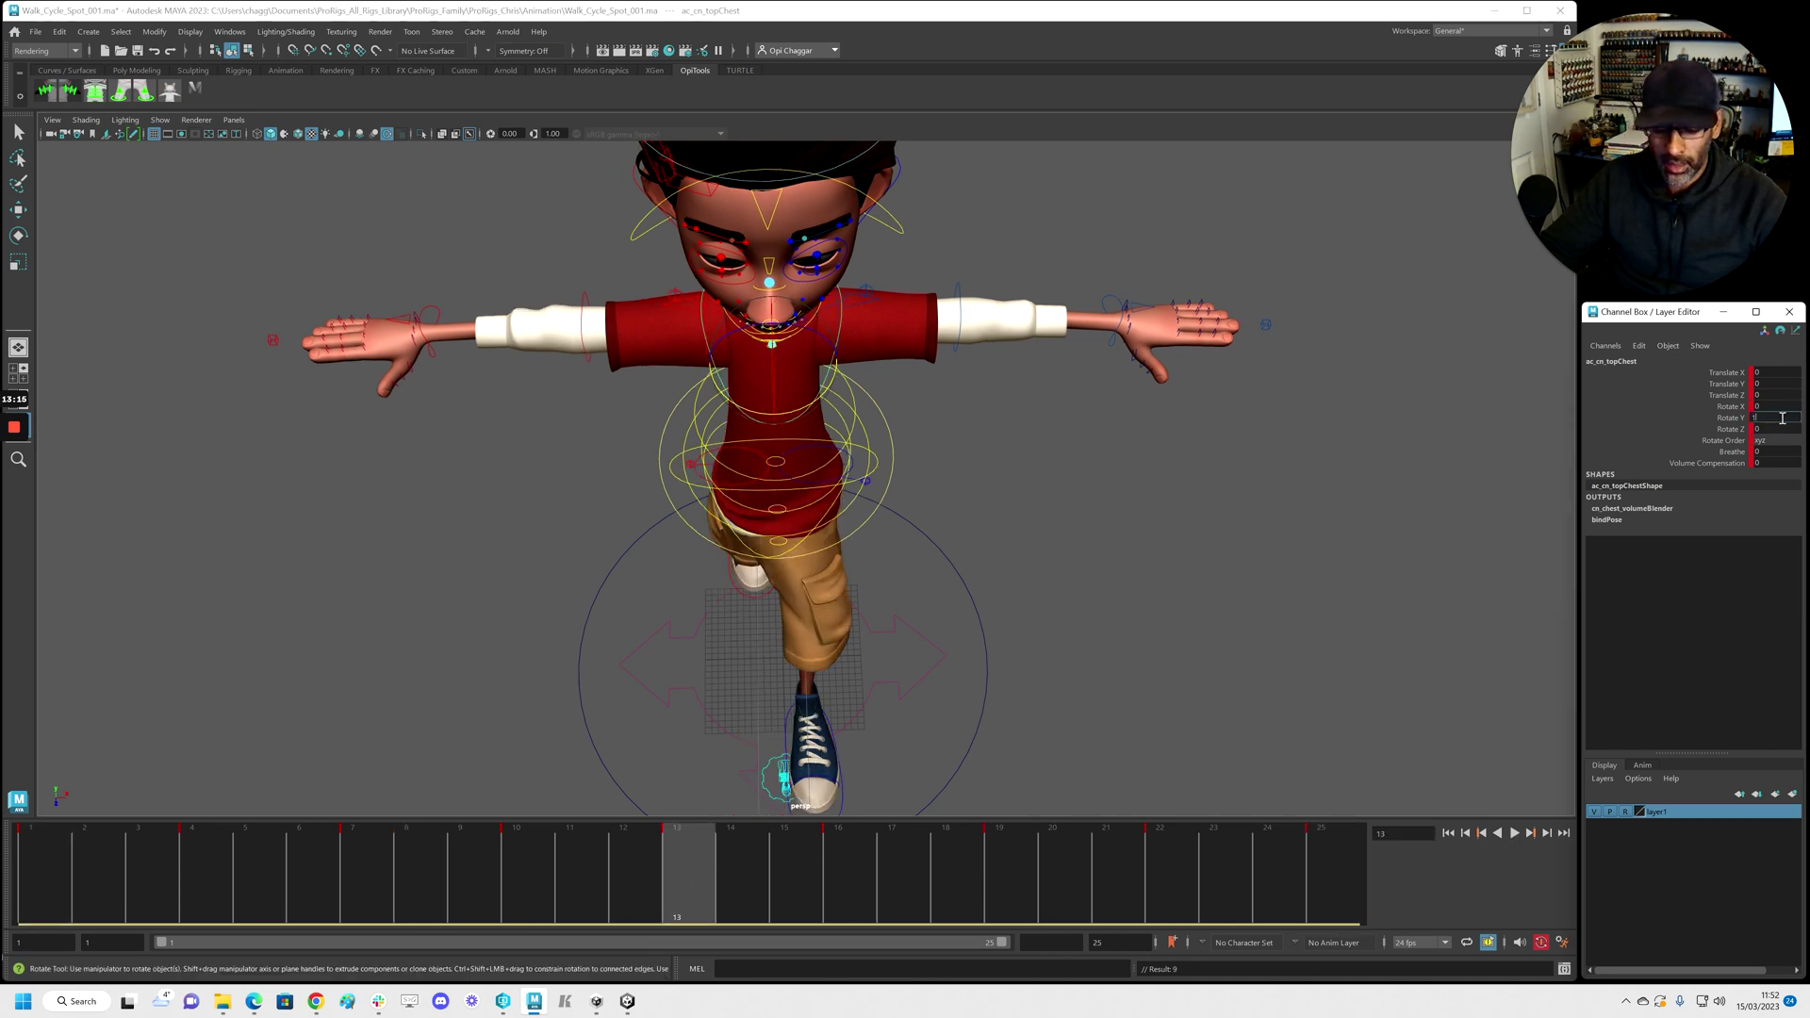
pyautogui.write('0')
pyautogui.press('Return')
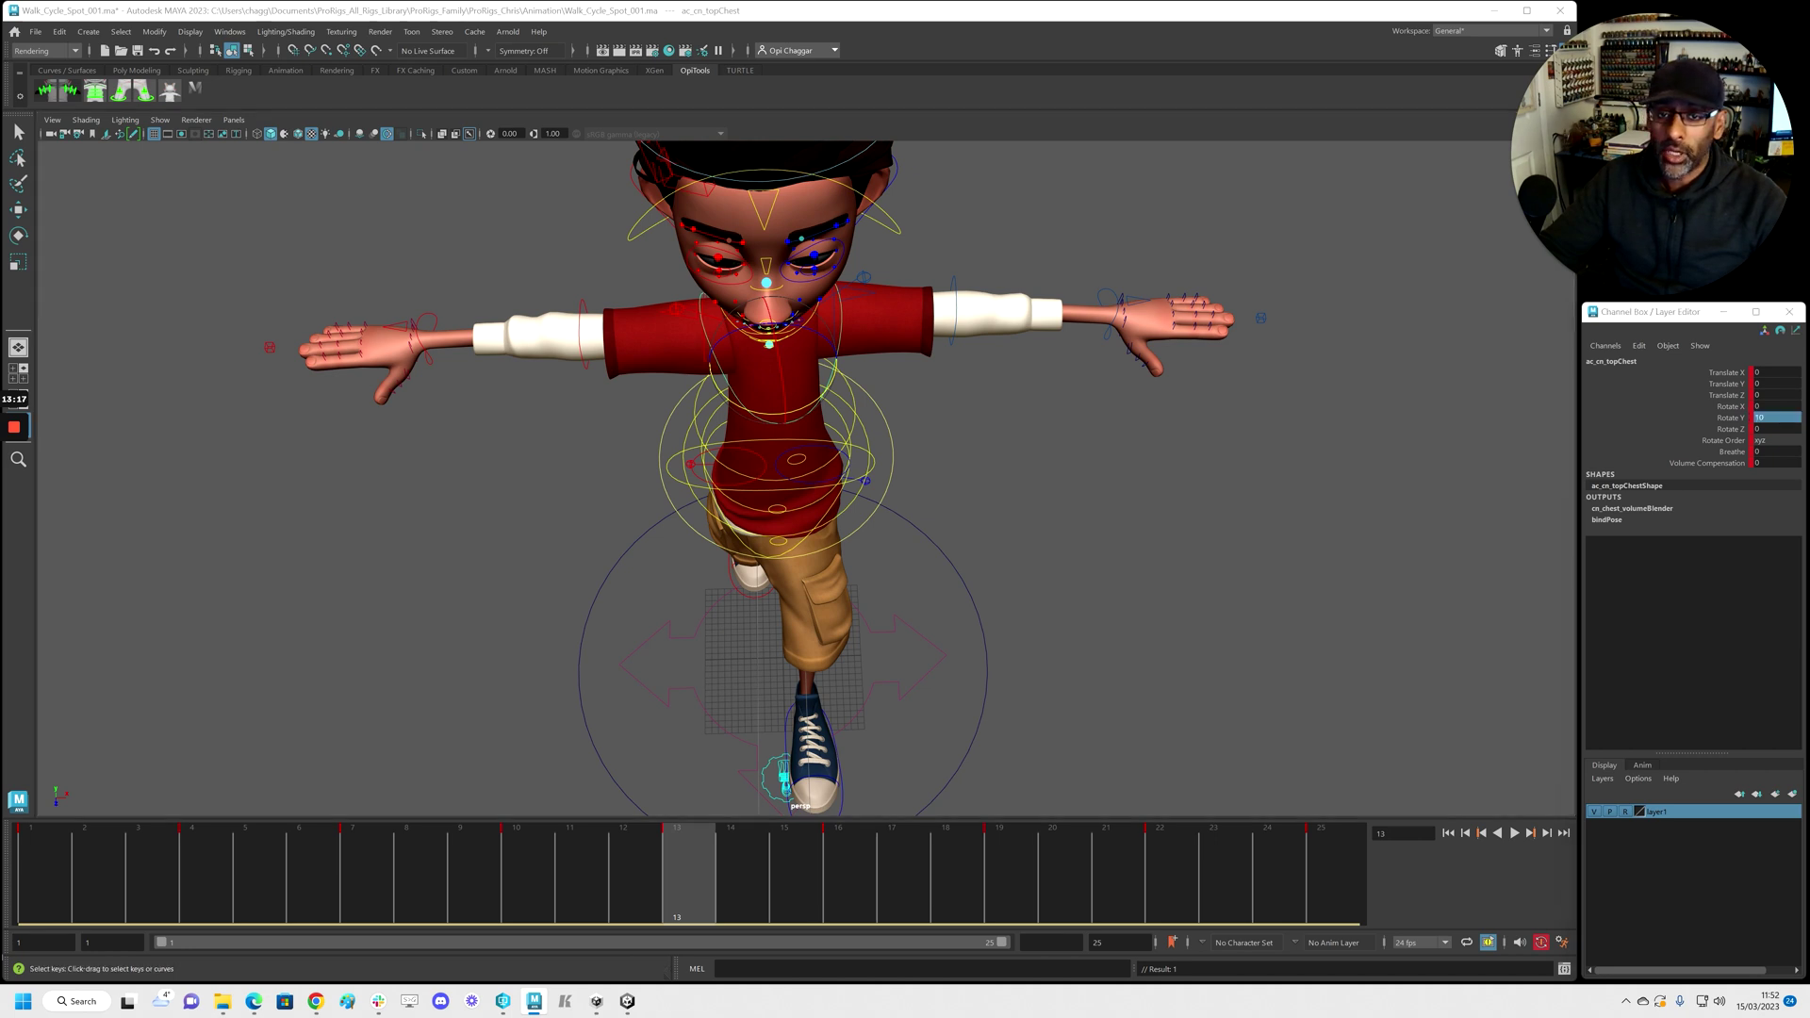
# Inspect the top chest's Rotate Y curve in the Graph Editor and play back the cycle in the perspective view
pyautogui.moveTo(1809, 198); pyautogui.dragTo(473, 206)
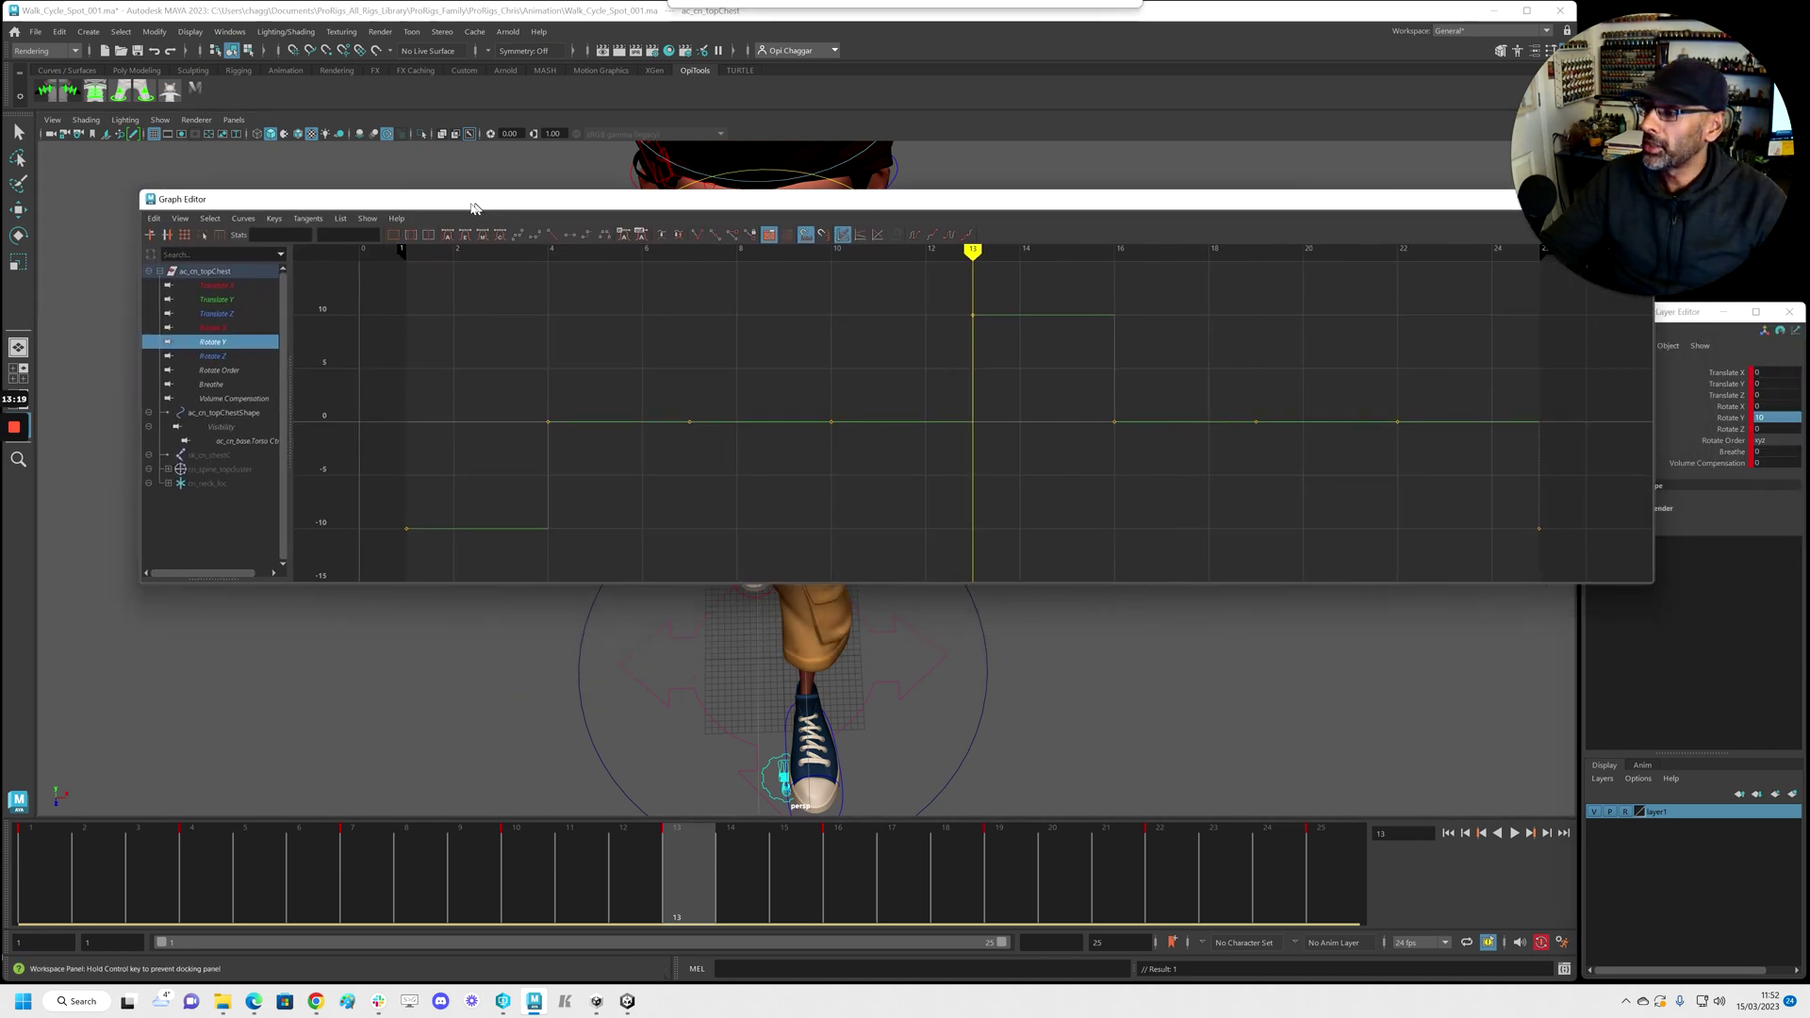
pyautogui.moveTo(851, 202); pyautogui.dragTo(1809, 253)
pyautogui.keyDown('alt'); pyautogui.moveTo(679, 490); pyautogui.dragTo(371, 494, button='right'); pyautogui.keyUp('alt')
pyautogui.keyDown('alt'); pyautogui.moveTo(371, 494); pyautogui.dragTo(380, 412); pyautogui.keyUp('alt')
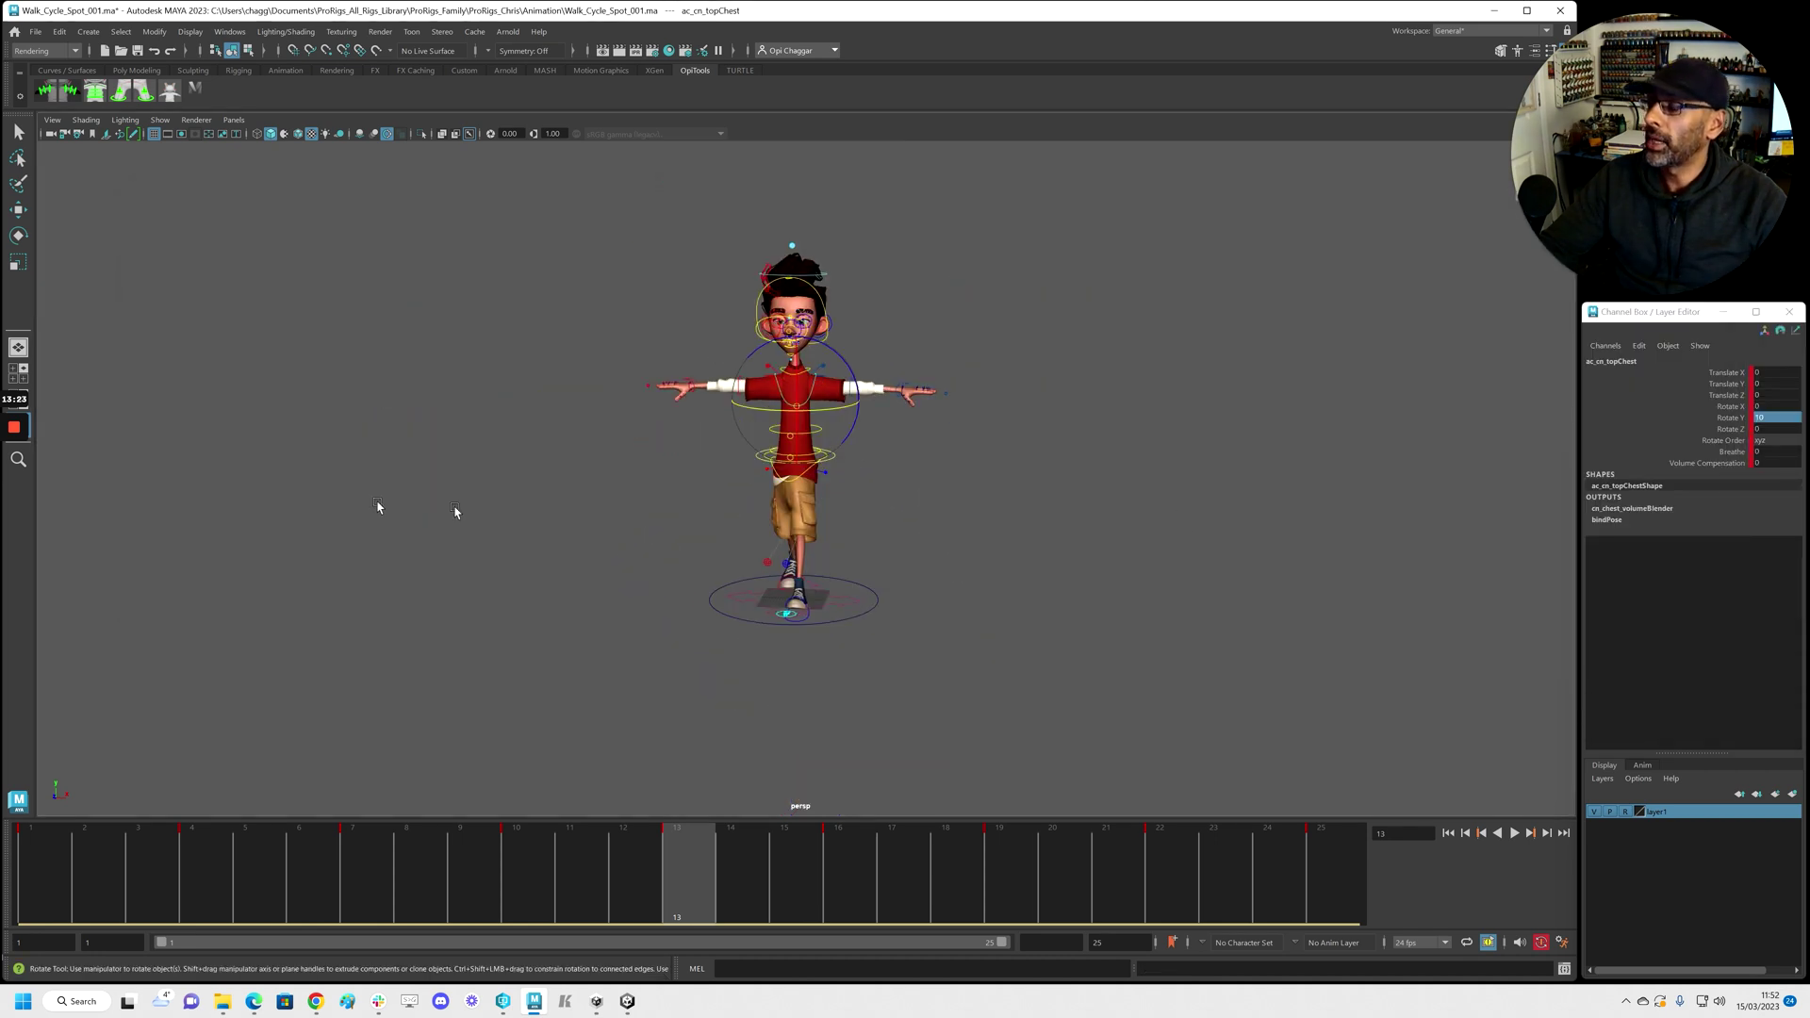
pyautogui.keyDown('alt'); pyautogui.moveTo(457, 513); pyautogui.dragTo(754, 524, button='right'); pyautogui.keyUp('alt')
pyautogui.hotkey('alt', 'v')
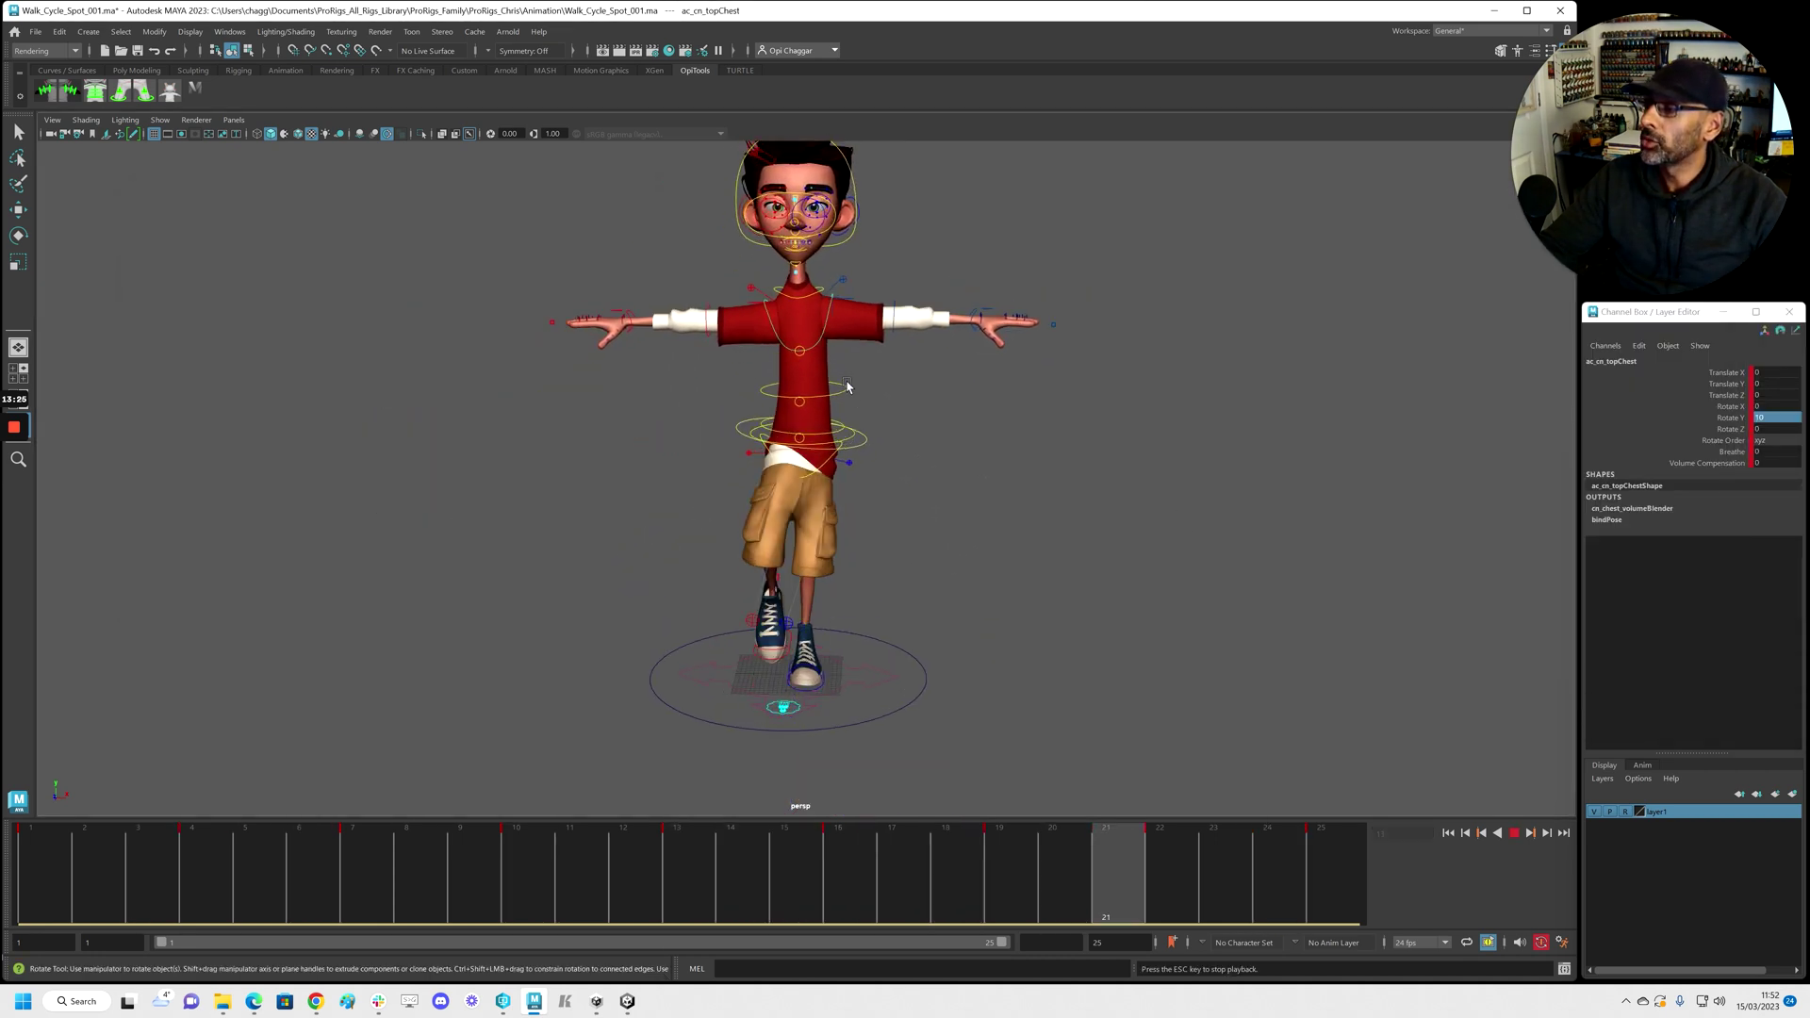
pyautogui.press('Escape')
# In the Graph Editor, move the top chest's Rotate Y keys to about -5 at frame 4 and about 5 at frames 10 and 16
pyautogui.moveTo(1809, 253); pyautogui.dragTo(418, 187)
pyautogui.moveTo(541, 380); pyautogui.dragTo(566, 414)
pyautogui.press('w')
pyautogui.moveTo(615, 437); pyautogui.dragTo(610, 501, button='middle')
pyautogui.moveTo(875, 454); pyautogui.dragTo(889, 392, button='middle')
pyautogui.moveTo(1077, 375); pyautogui.dragTo(1160, 428)
pyautogui.moveTo(1101, 444); pyautogui.dragTo(1114, 377, button='middle')
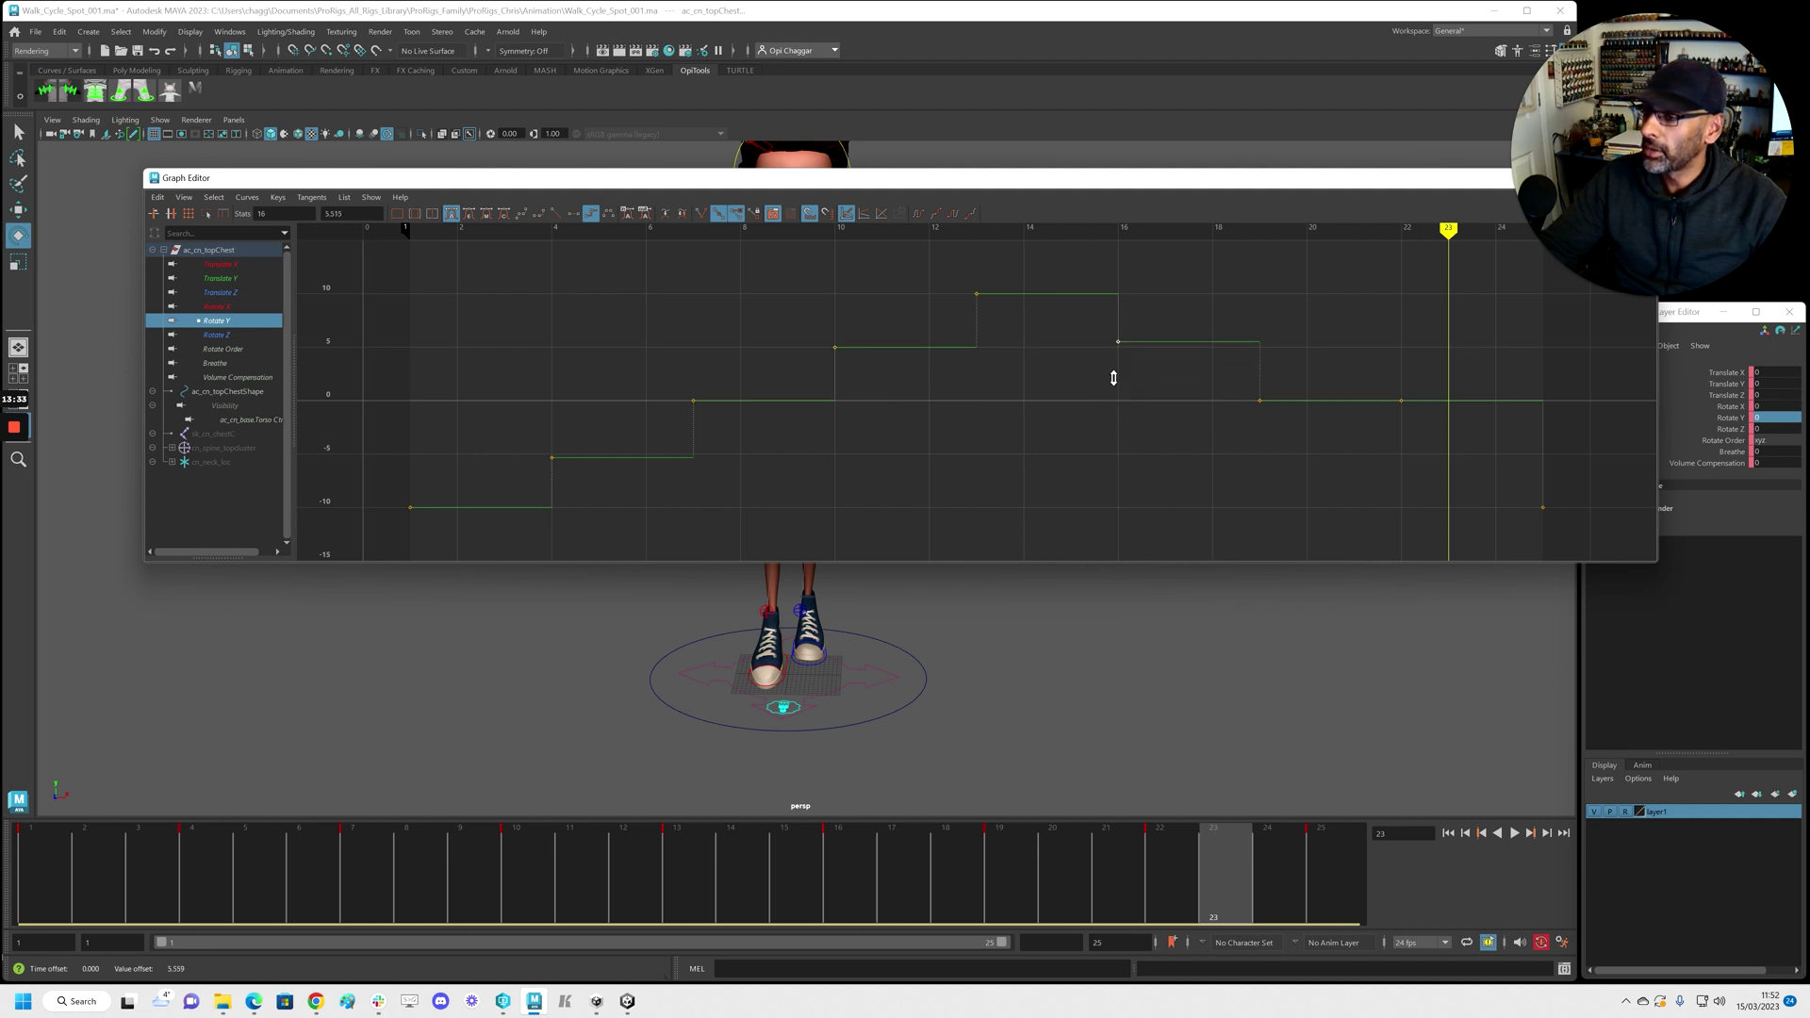
# Lower the top chest's Rotate Y key at frame 22 to about -5, keeping the frame 19 key at 0
pyautogui.moveTo(1276, 441); pyautogui.dragTo(1277, 442)
pyautogui.moveTo(1277, 445); pyautogui.dragTo(1289, 499, button='middle')
pyautogui.moveTo(1354, 381); pyautogui.dragTo(1426, 436)
pyautogui.moveTo(1441, 485); pyautogui.dragTo(1313, 435, button='middle')
pyautogui.moveTo(1320, 460); pyautogui.dragTo(1440, 521)
pyautogui.moveTo(1440, 521); pyautogui.dragTo(1447, 480, button='middle')
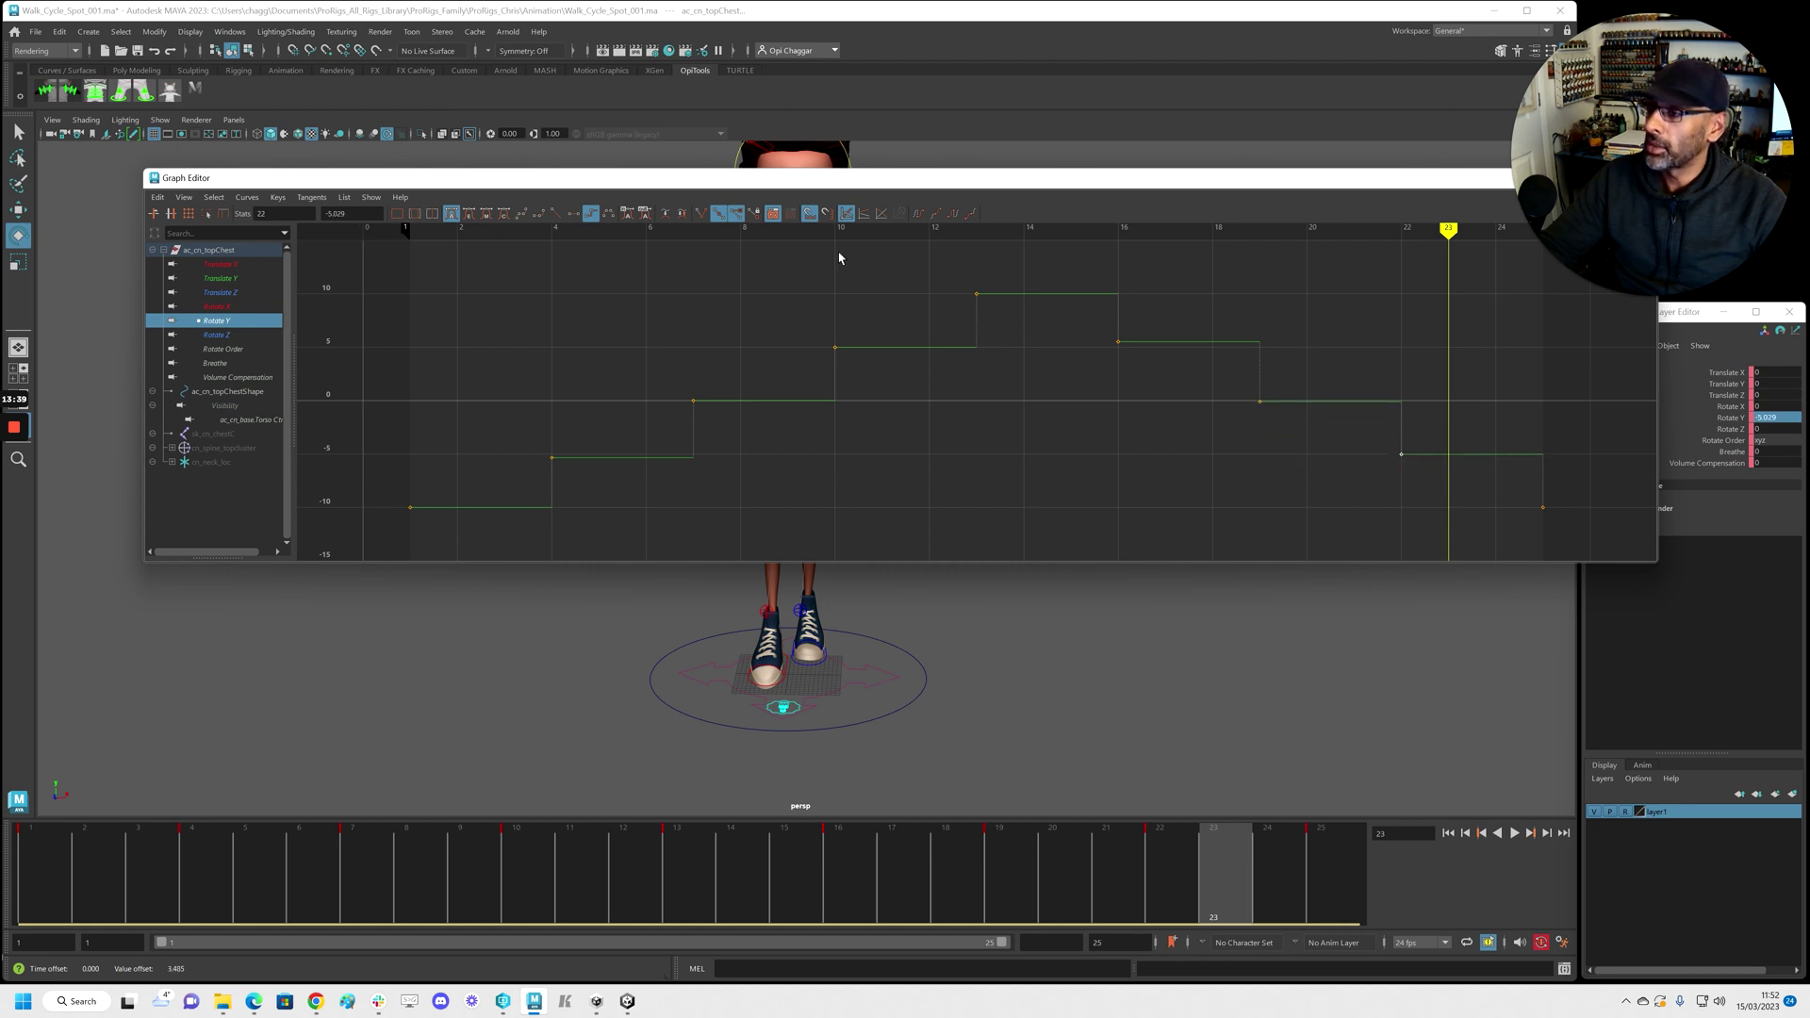
# Play back the cycle in the perspective view to review the chest twist
pyautogui.moveTo(839, 177); pyautogui.dragTo(1809, 141)
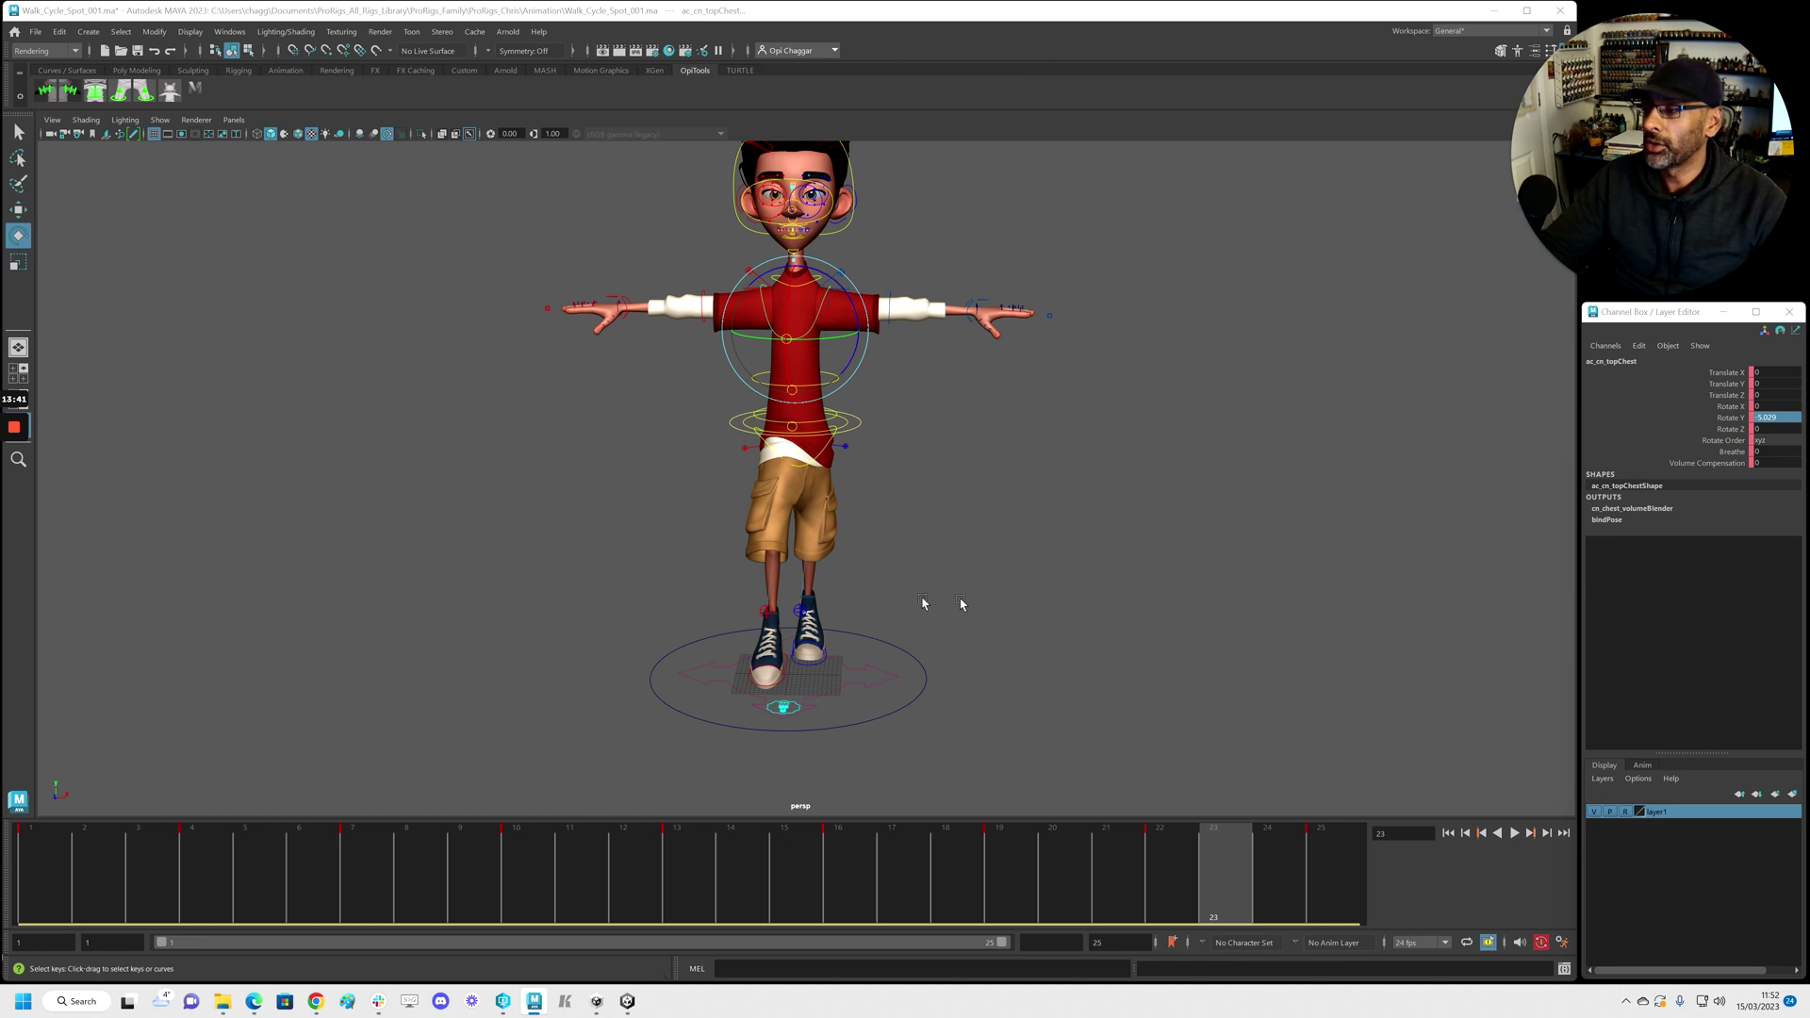
pyautogui.keyDown('alt'); pyautogui.moveTo(923, 602); pyautogui.dragTo(836, 610, button='right'); pyautogui.keyUp('alt')
pyautogui.hotkey('alt', 'v')
pyautogui.hotkey('alt', 'v')
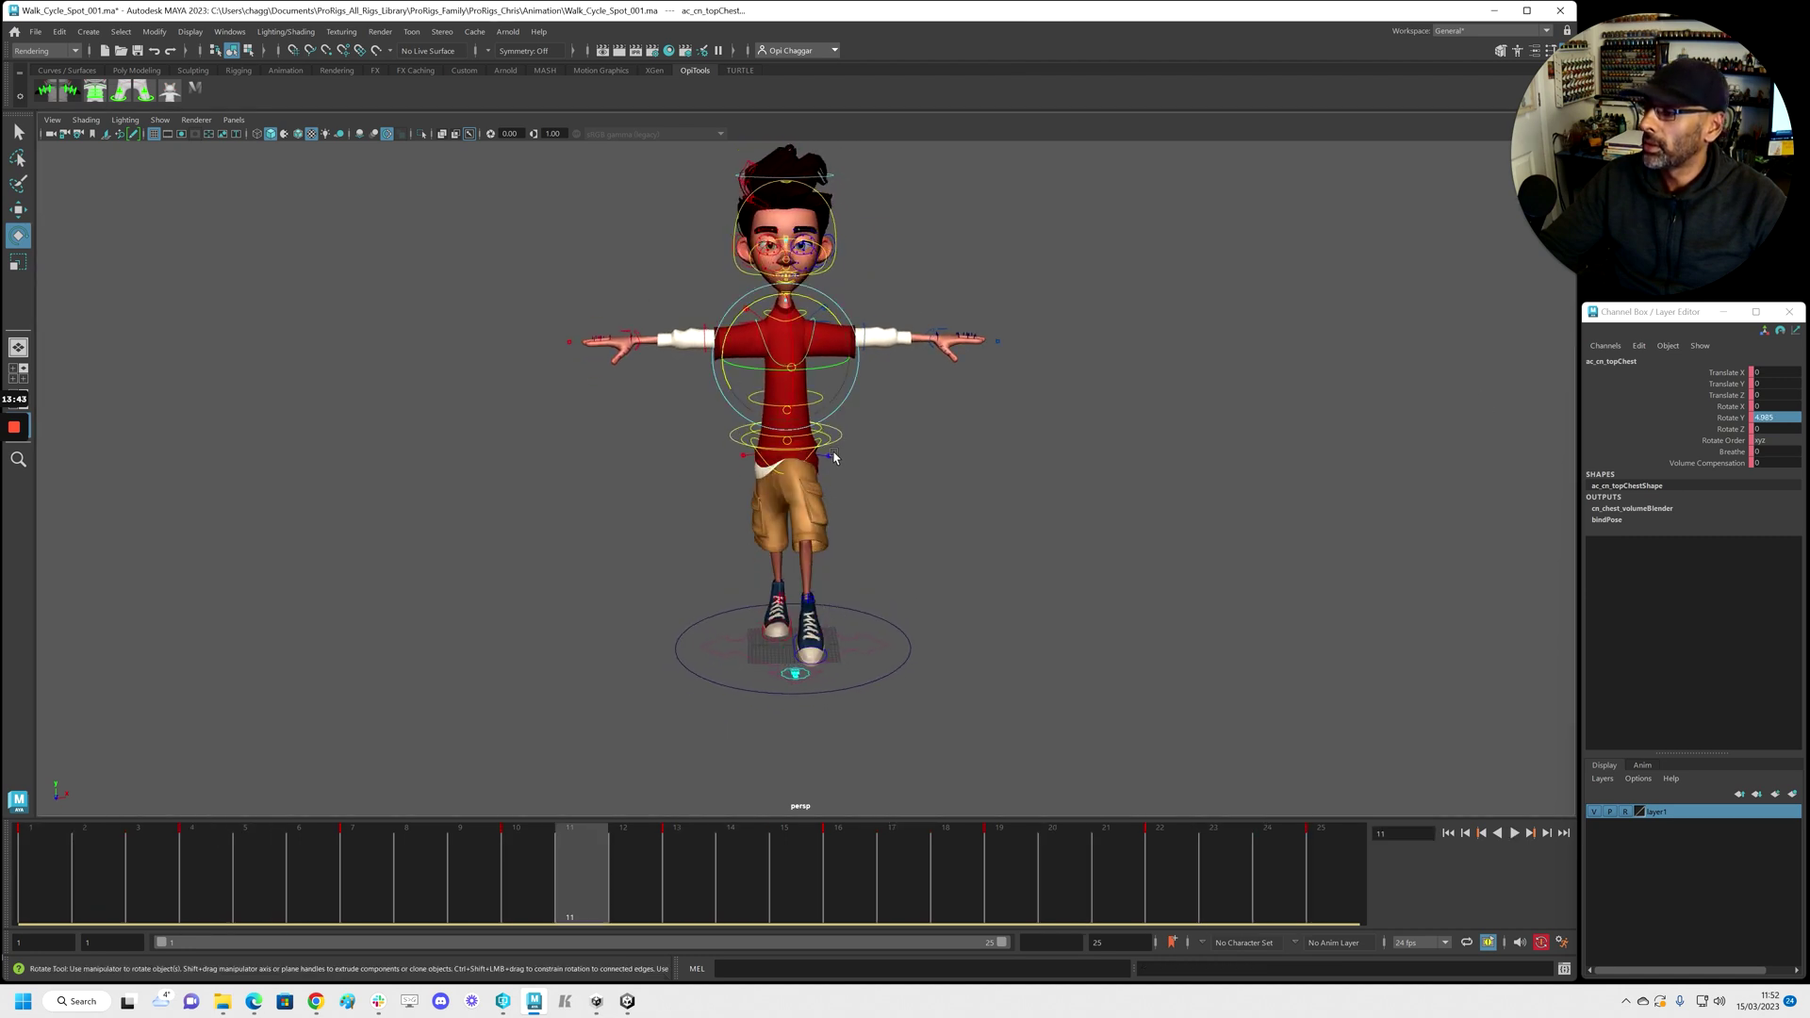
# In the Graph Editor, move the root gimbal's Rotate Z keys to about 2.3 at frame 4, 2.7 at 10, -3.3 at 16 and -2.7 at 22
pyautogui.click(787, 445)
pyautogui.click(738, 434)
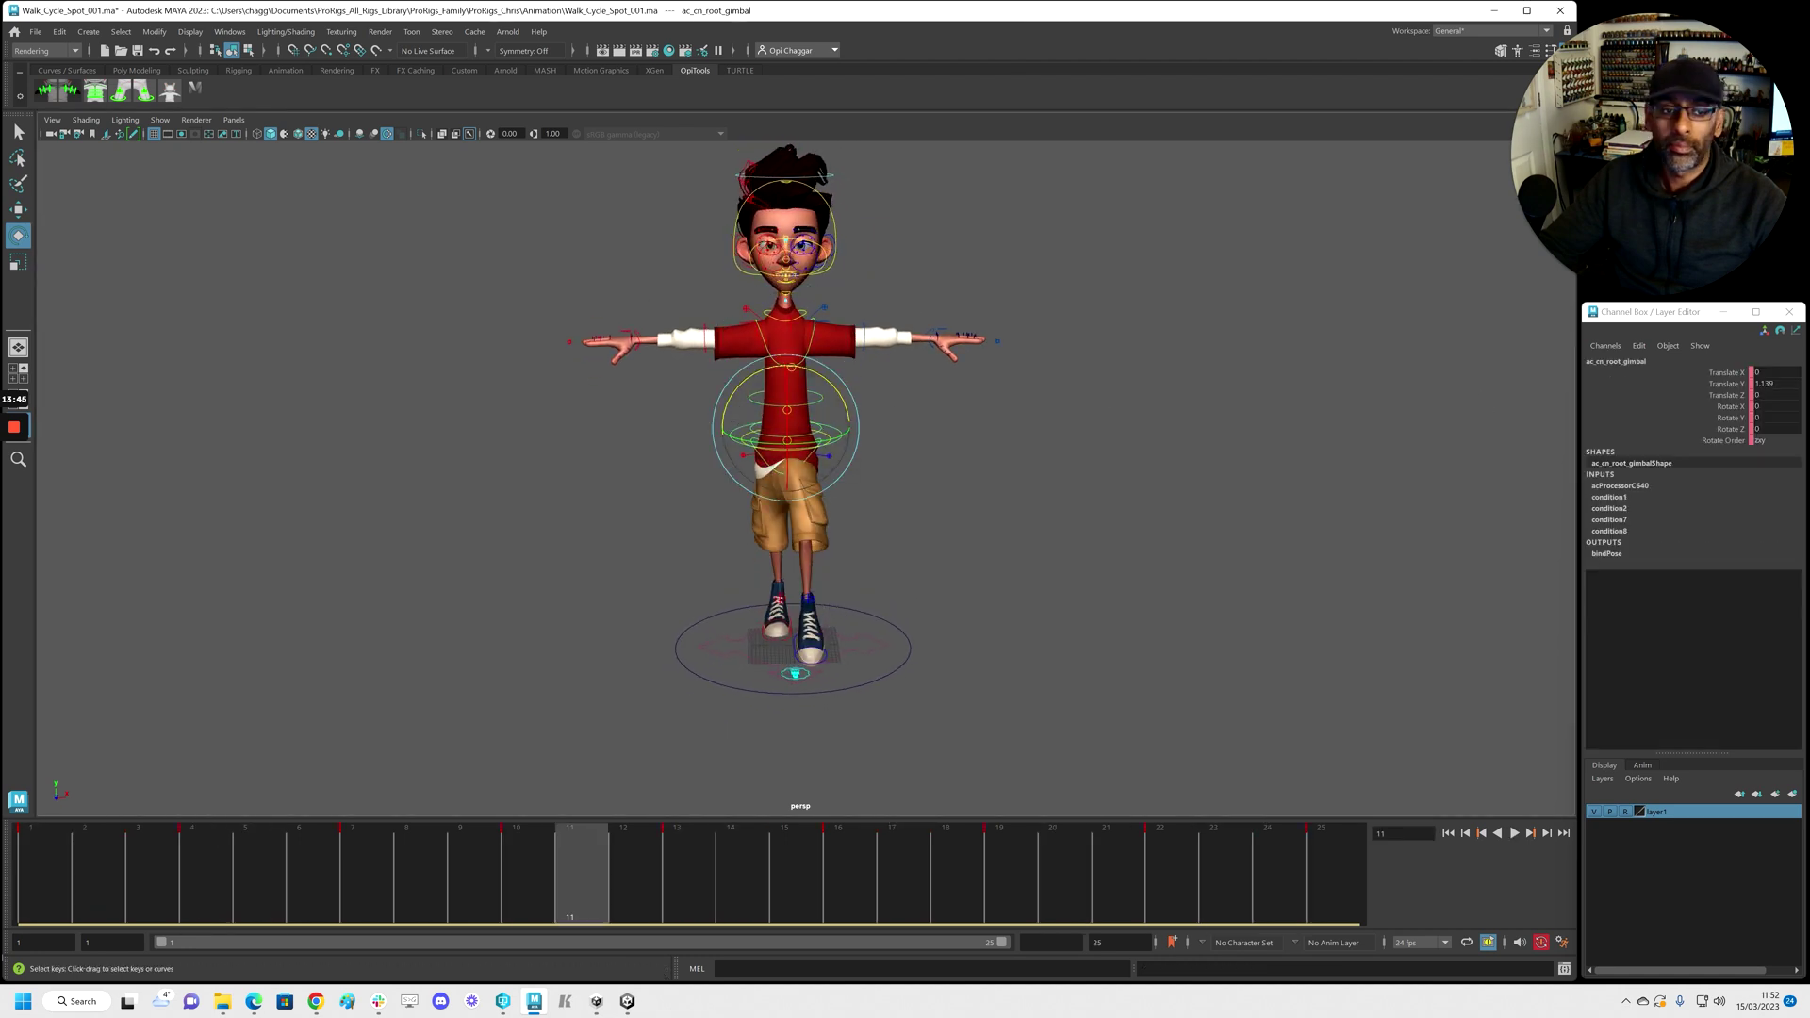
pyautogui.moveTo(1809, 132); pyautogui.dragTo(403, 170)
pyautogui.moveTo(479, 362); pyautogui.dragTo(569, 433)
pyautogui.keyDown('shift'); pyautogui.moveTo(570, 430); pyautogui.dragTo(576, 383, button='middle'); pyautogui.keyUp('shift')
pyautogui.moveTo(842, 412); pyautogui.dragTo(856, 370, button='middle')
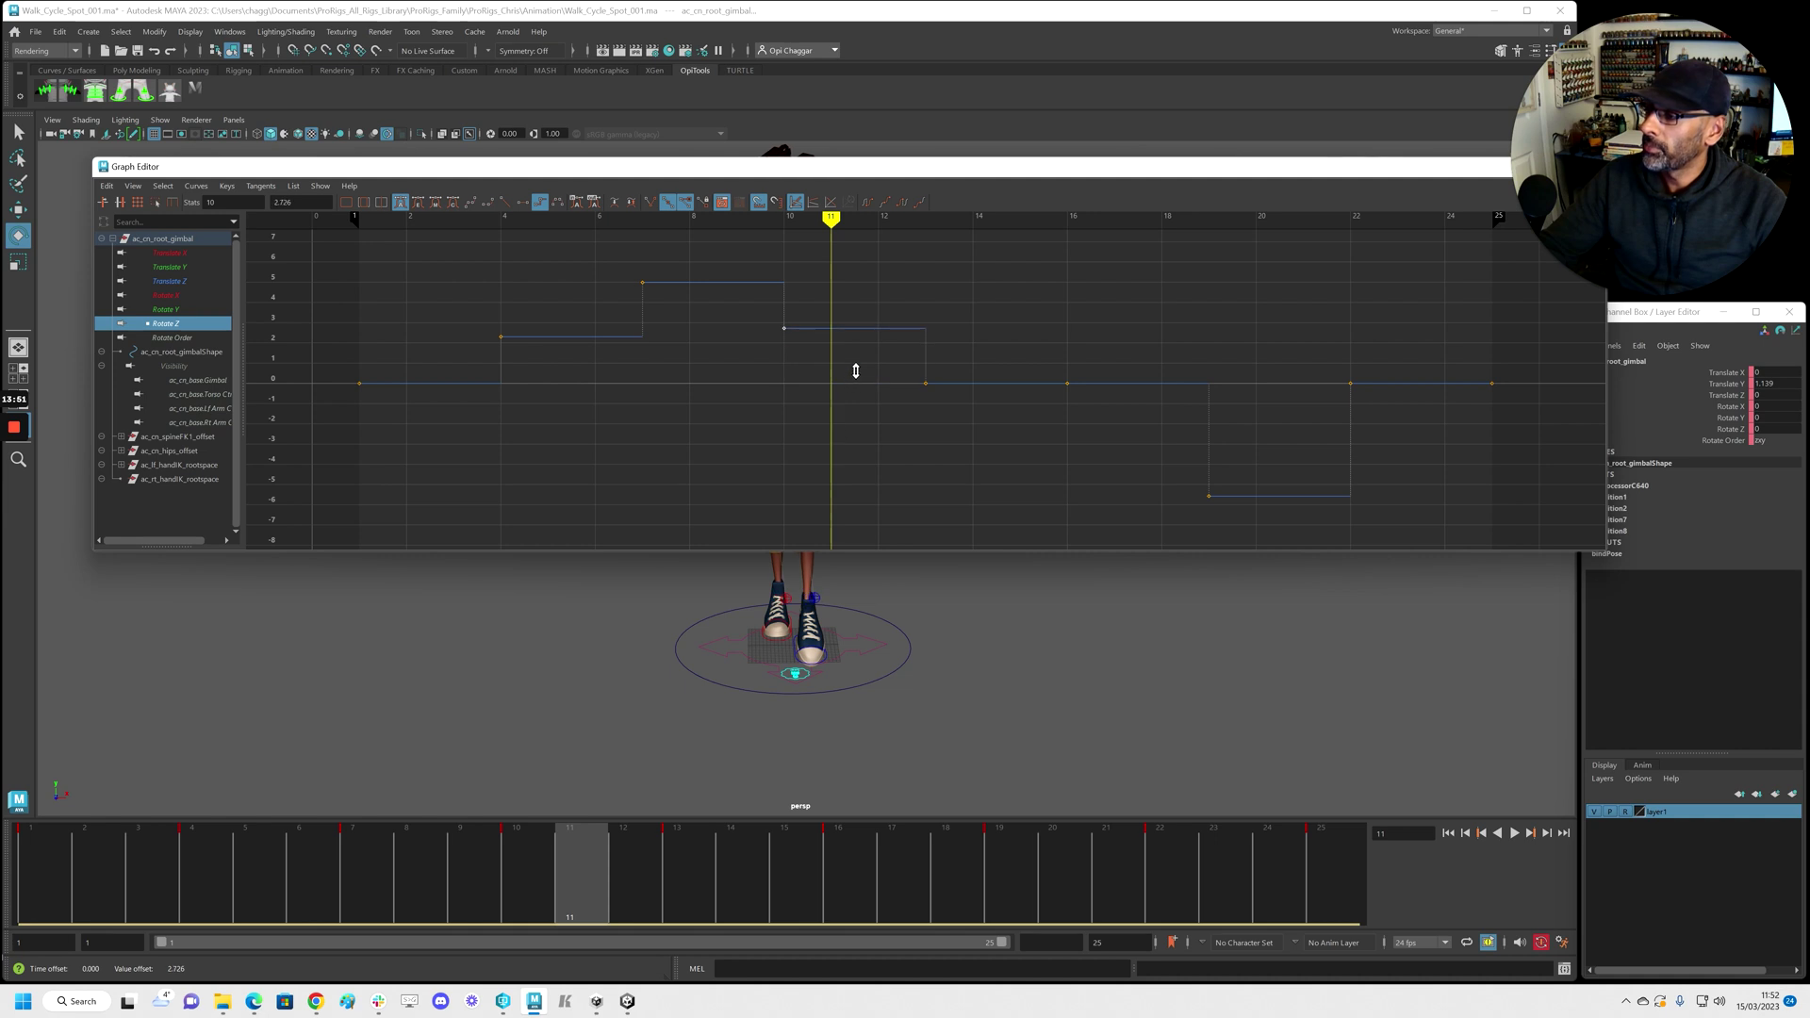
pyautogui.moveTo(1113, 441); pyautogui.dragTo(1122, 498, button='middle')
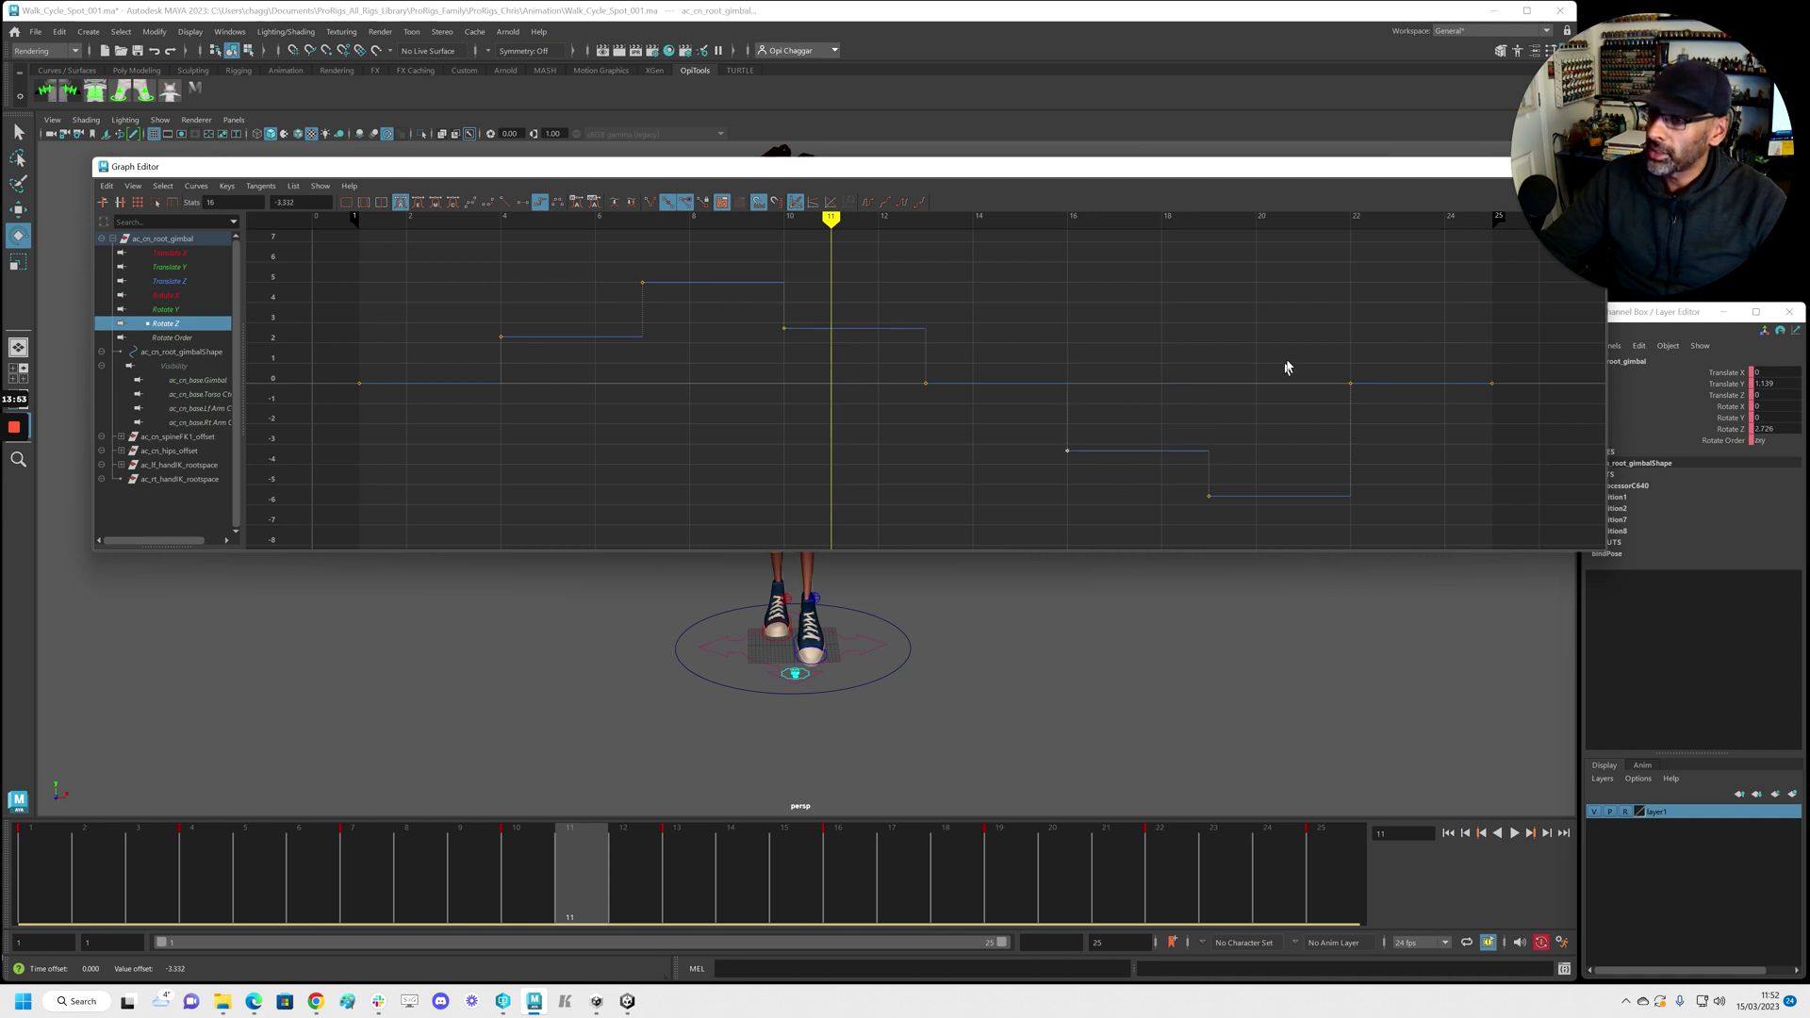
pyautogui.moveTo(1390, 437); pyautogui.dragTo(1402, 461, button='middle')
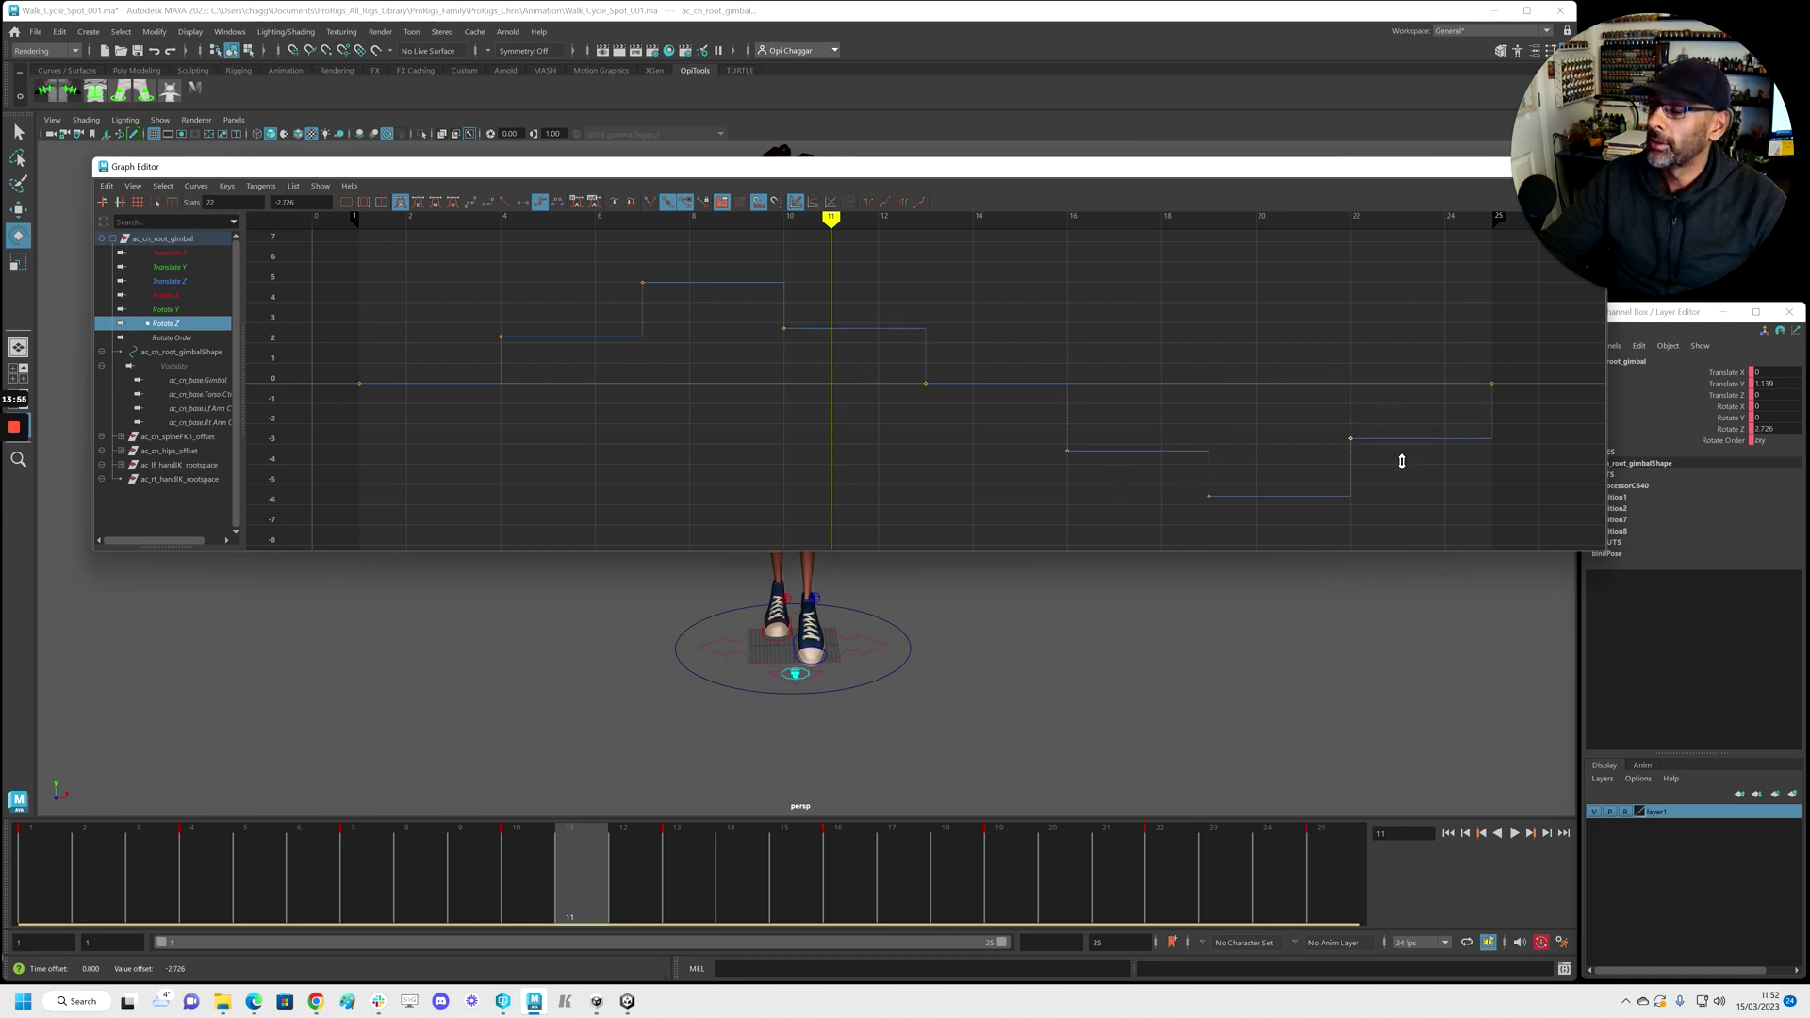
# Check the root gimbal's Rotate Y and Rotate X curves, clear the selection and save the scene
pyautogui.click(195, 309)
pyautogui.click(190, 295)
pyautogui.moveTo(394, 167); pyautogui.dragTo(1809, 277)
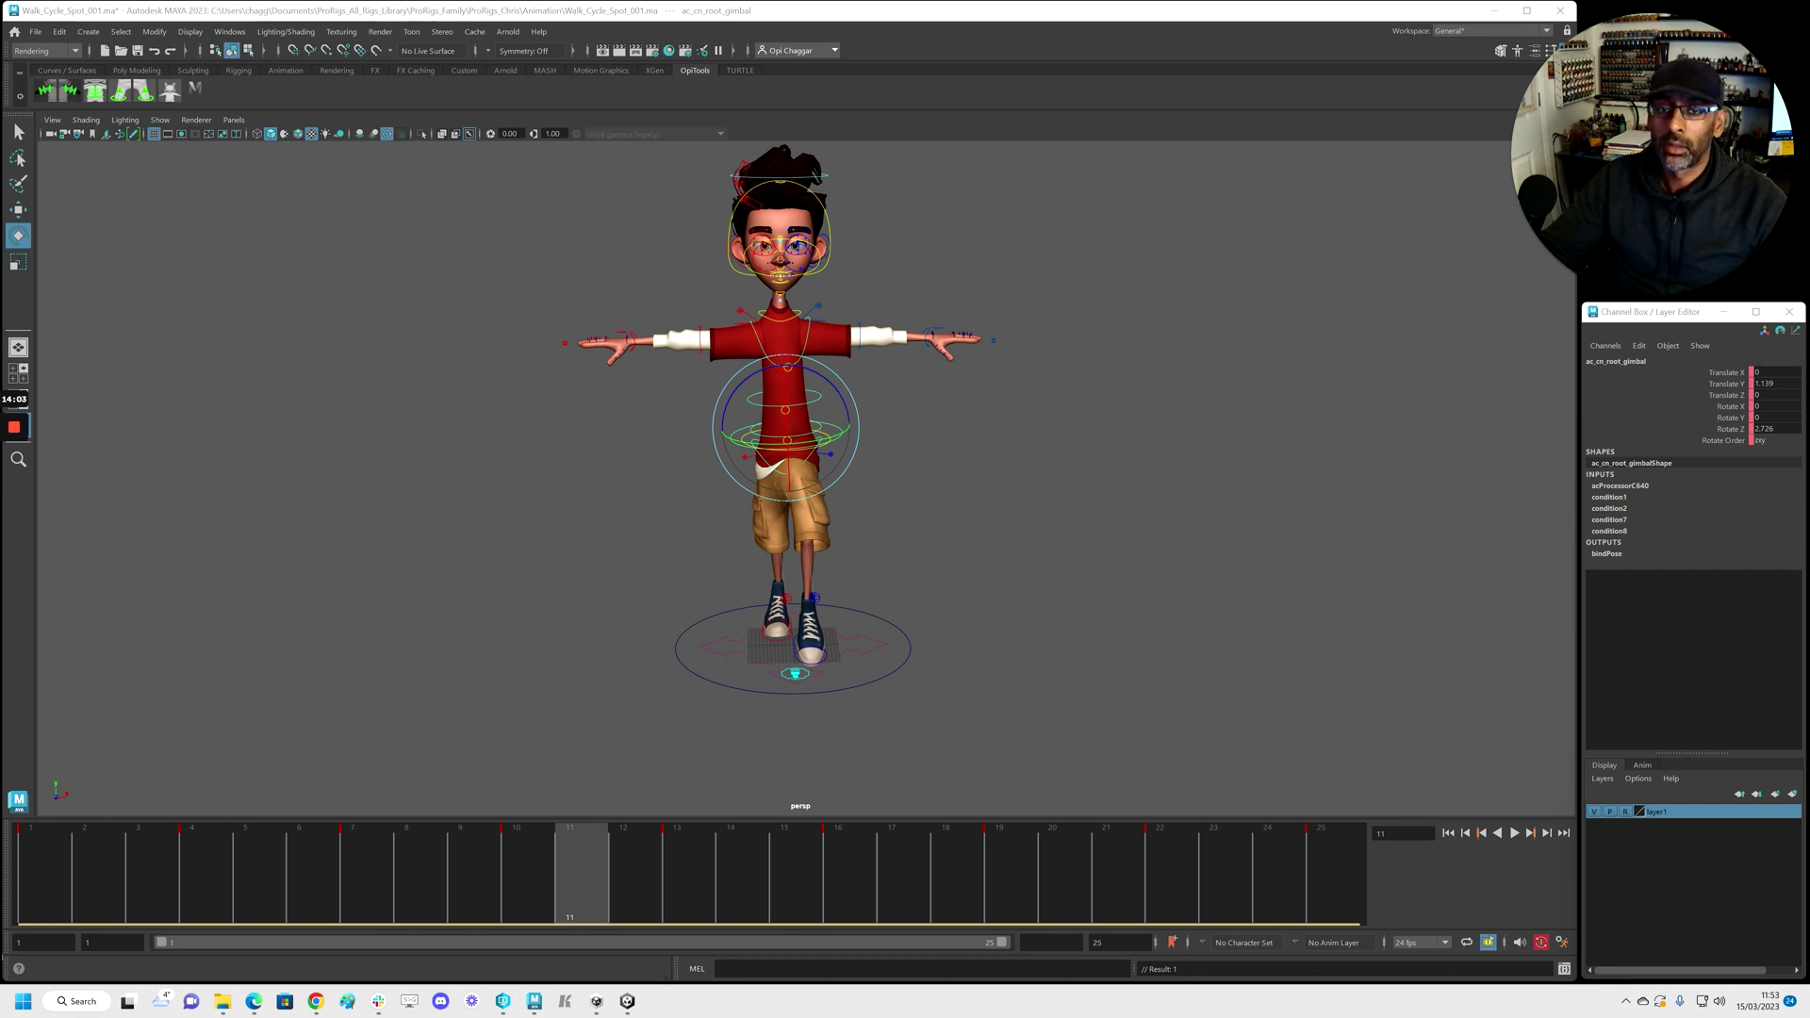
pyautogui.scroll(3, 518, 364)
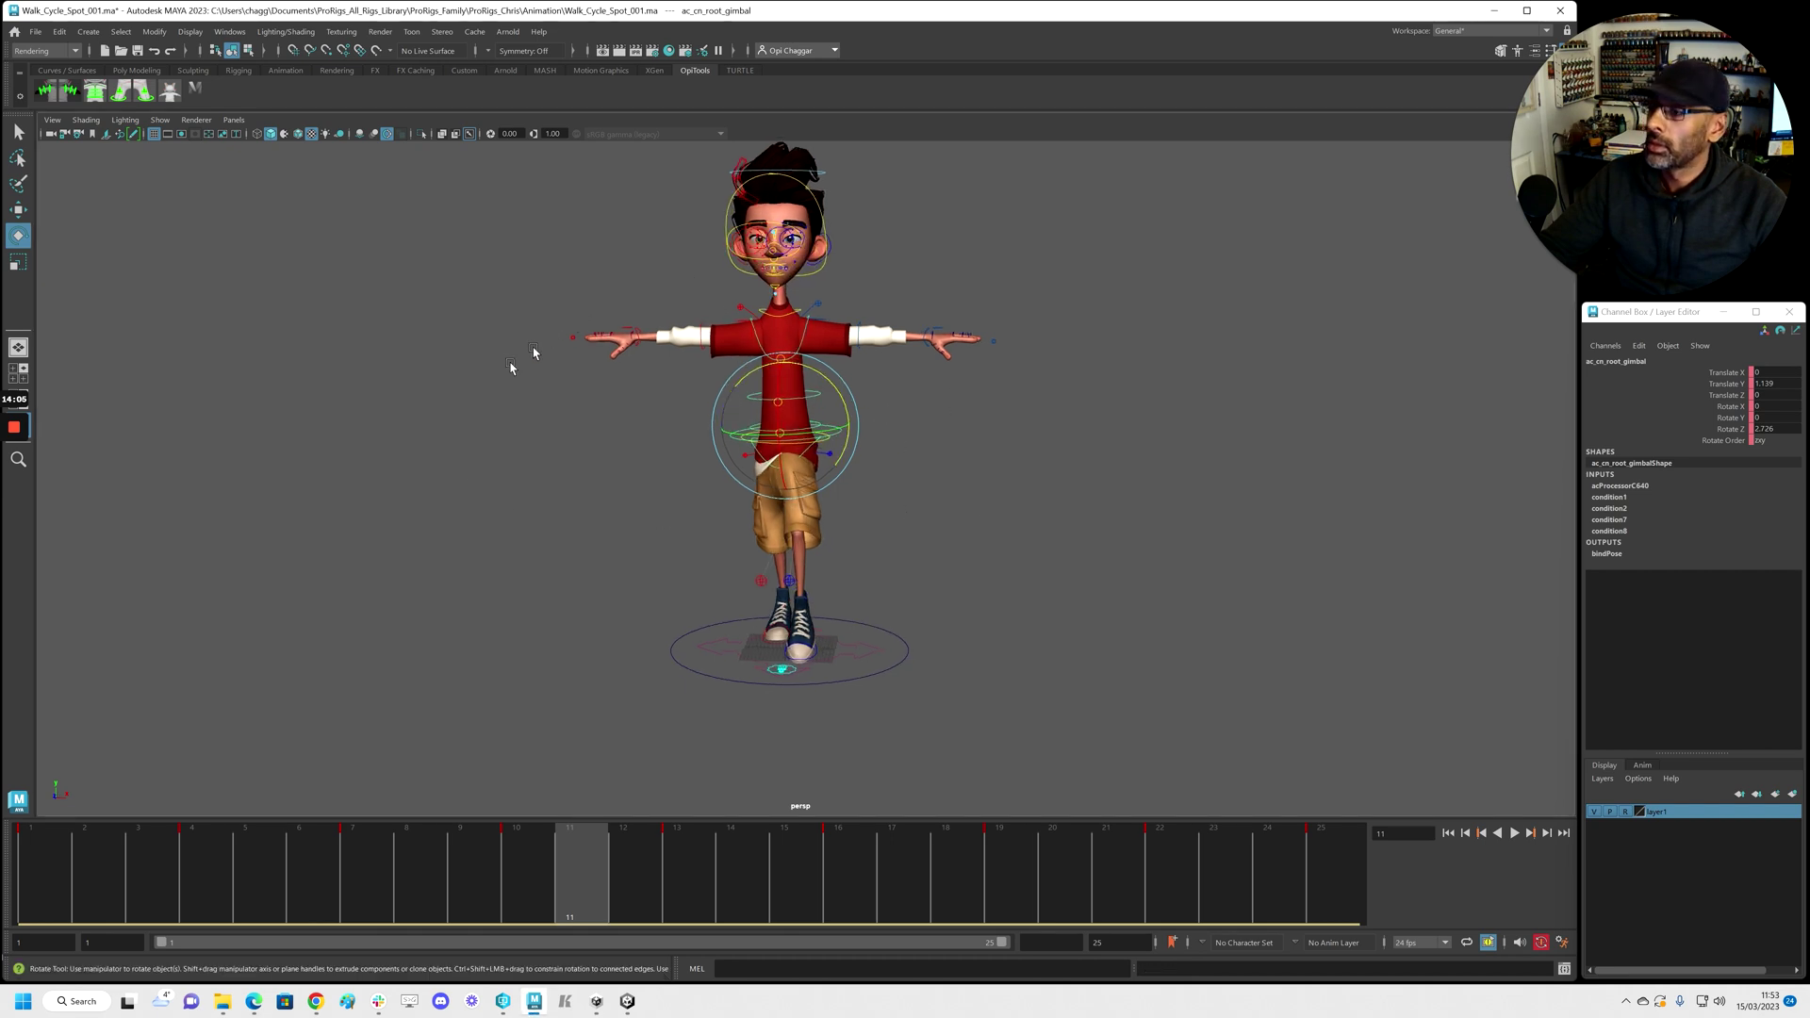
pyautogui.click(974, 431)
pyautogui.keyDown('alt'); pyautogui.moveTo(827, 395); pyautogui.dragTo(869, 393); pyautogui.keyUp('alt')
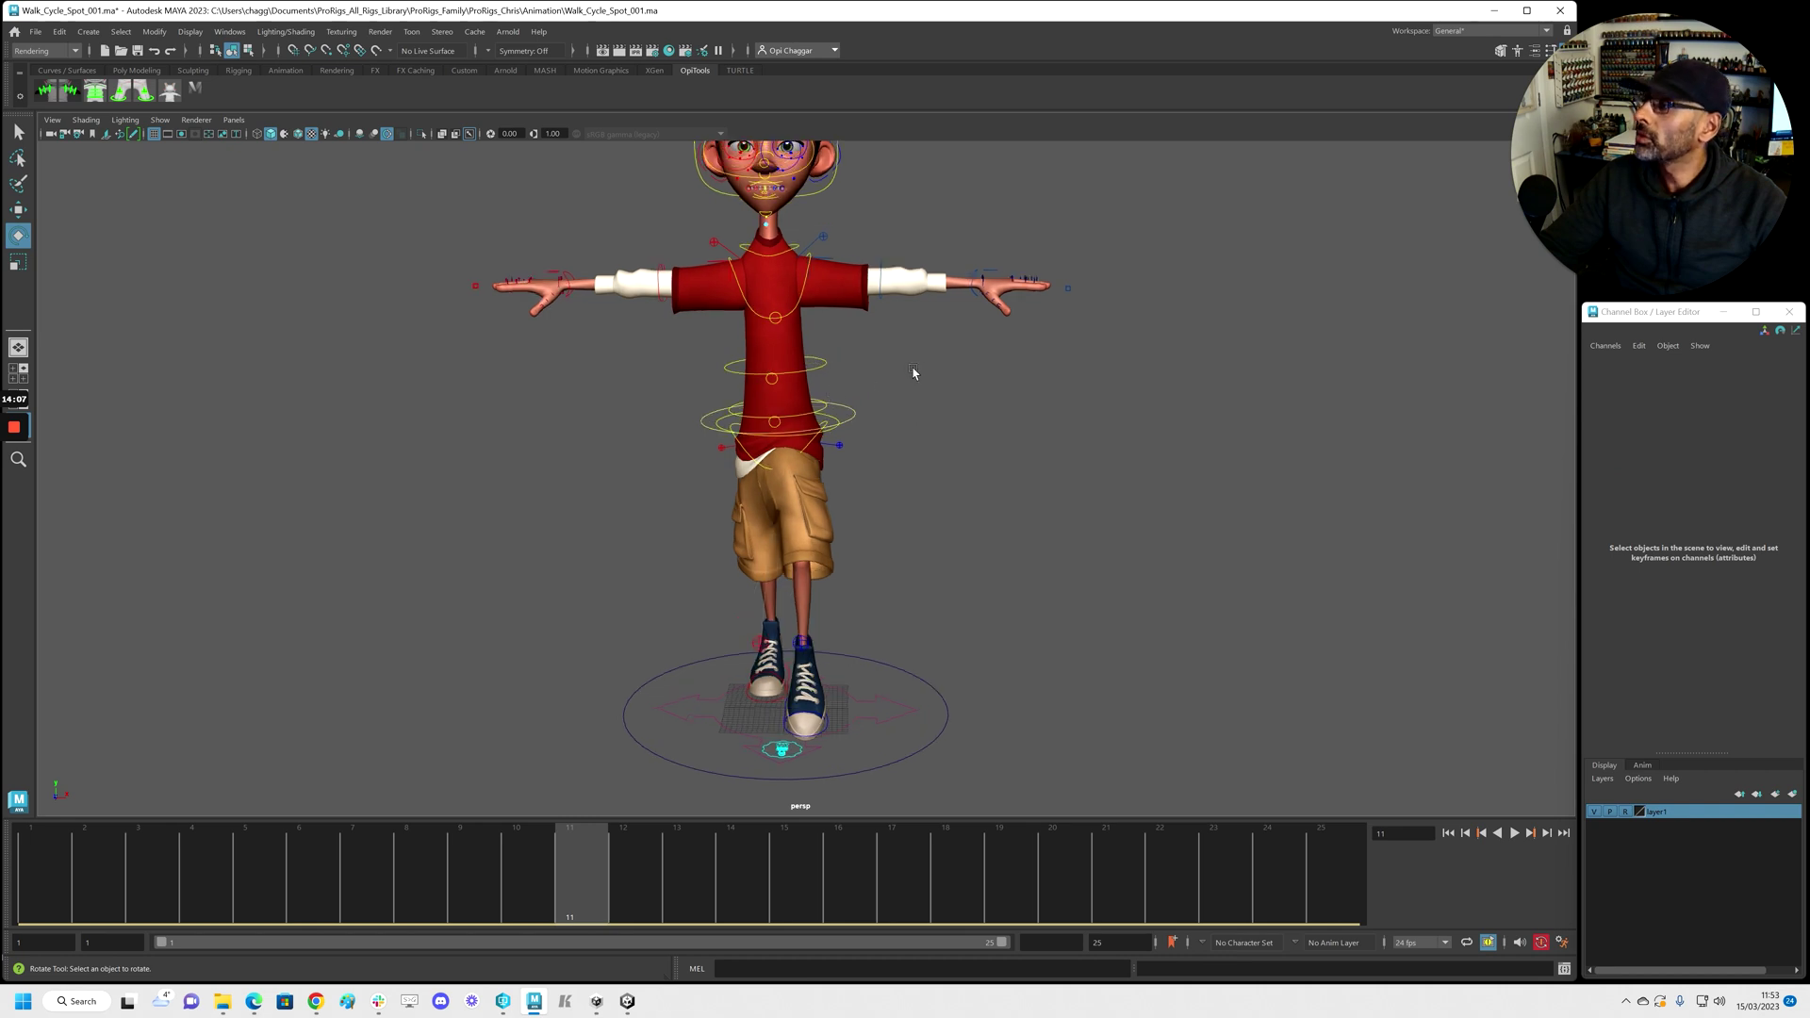
pyautogui.press('q')
pyautogui.hotkey('ctrl', 's')
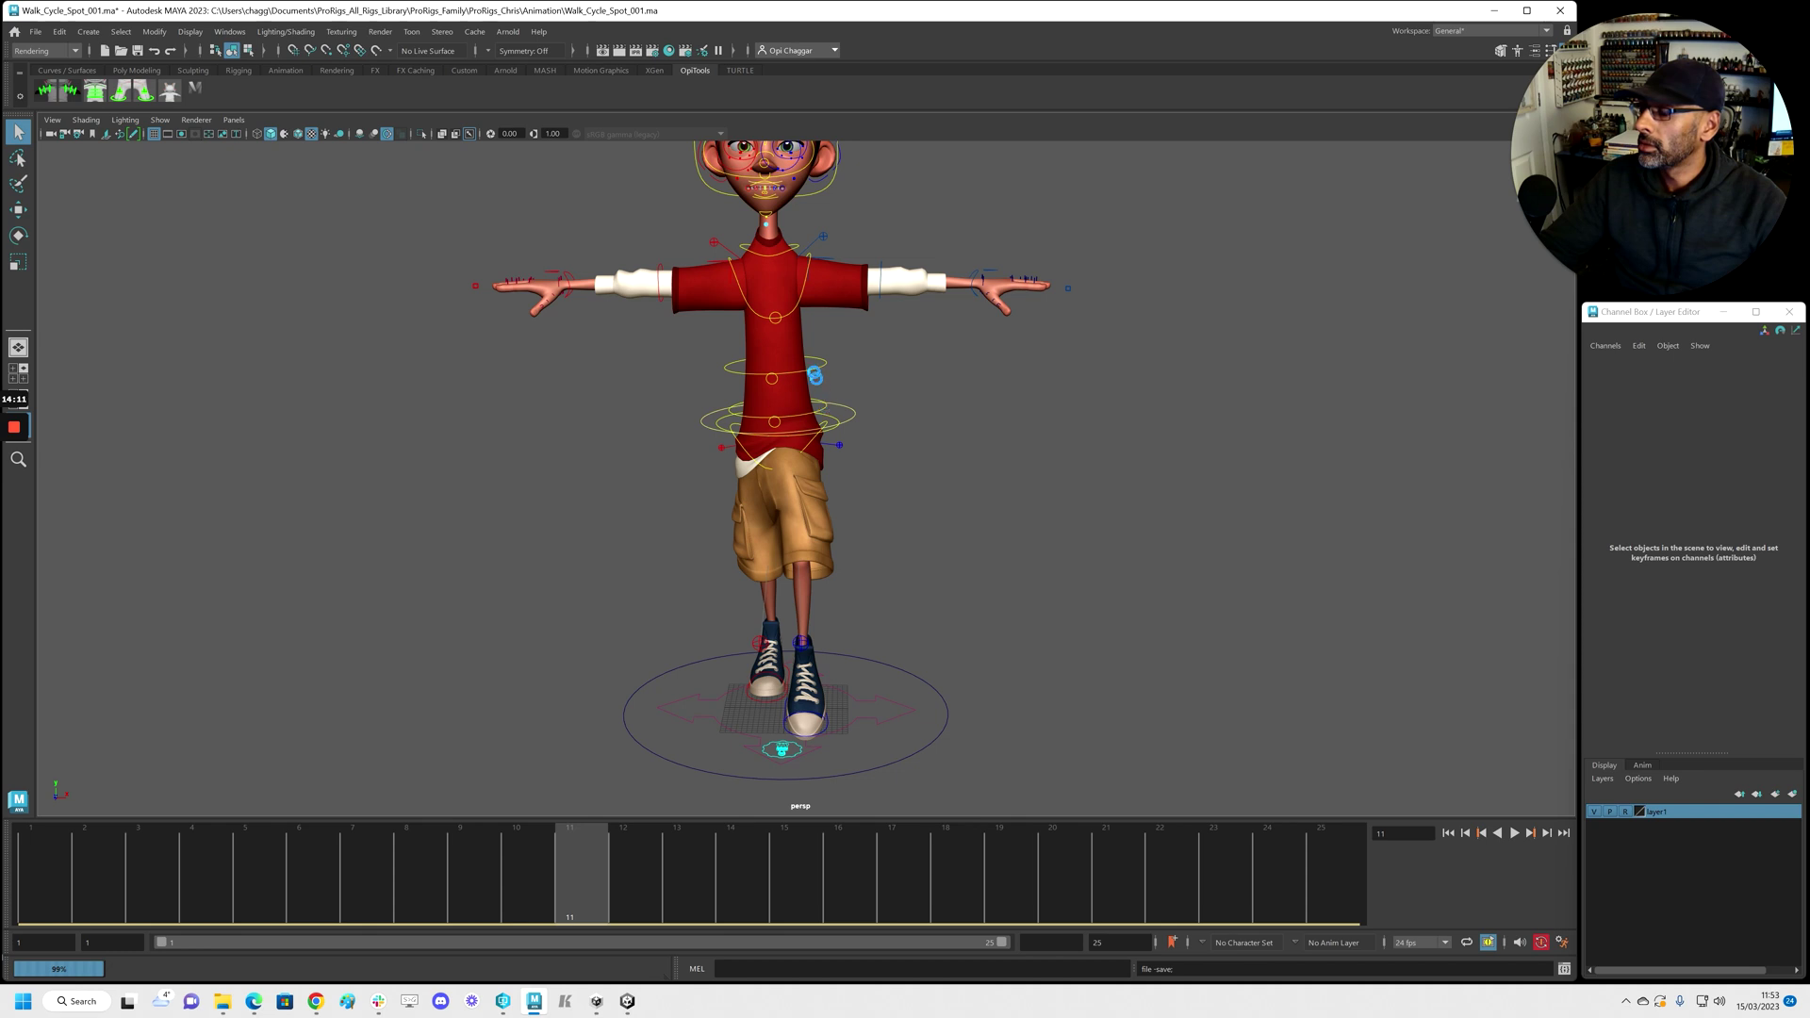
# Show the torso control's curves in the Graph Editor and arrange it so the character remains visible in the perspective view
pyautogui.press('e')
pyautogui.click(843, 408)
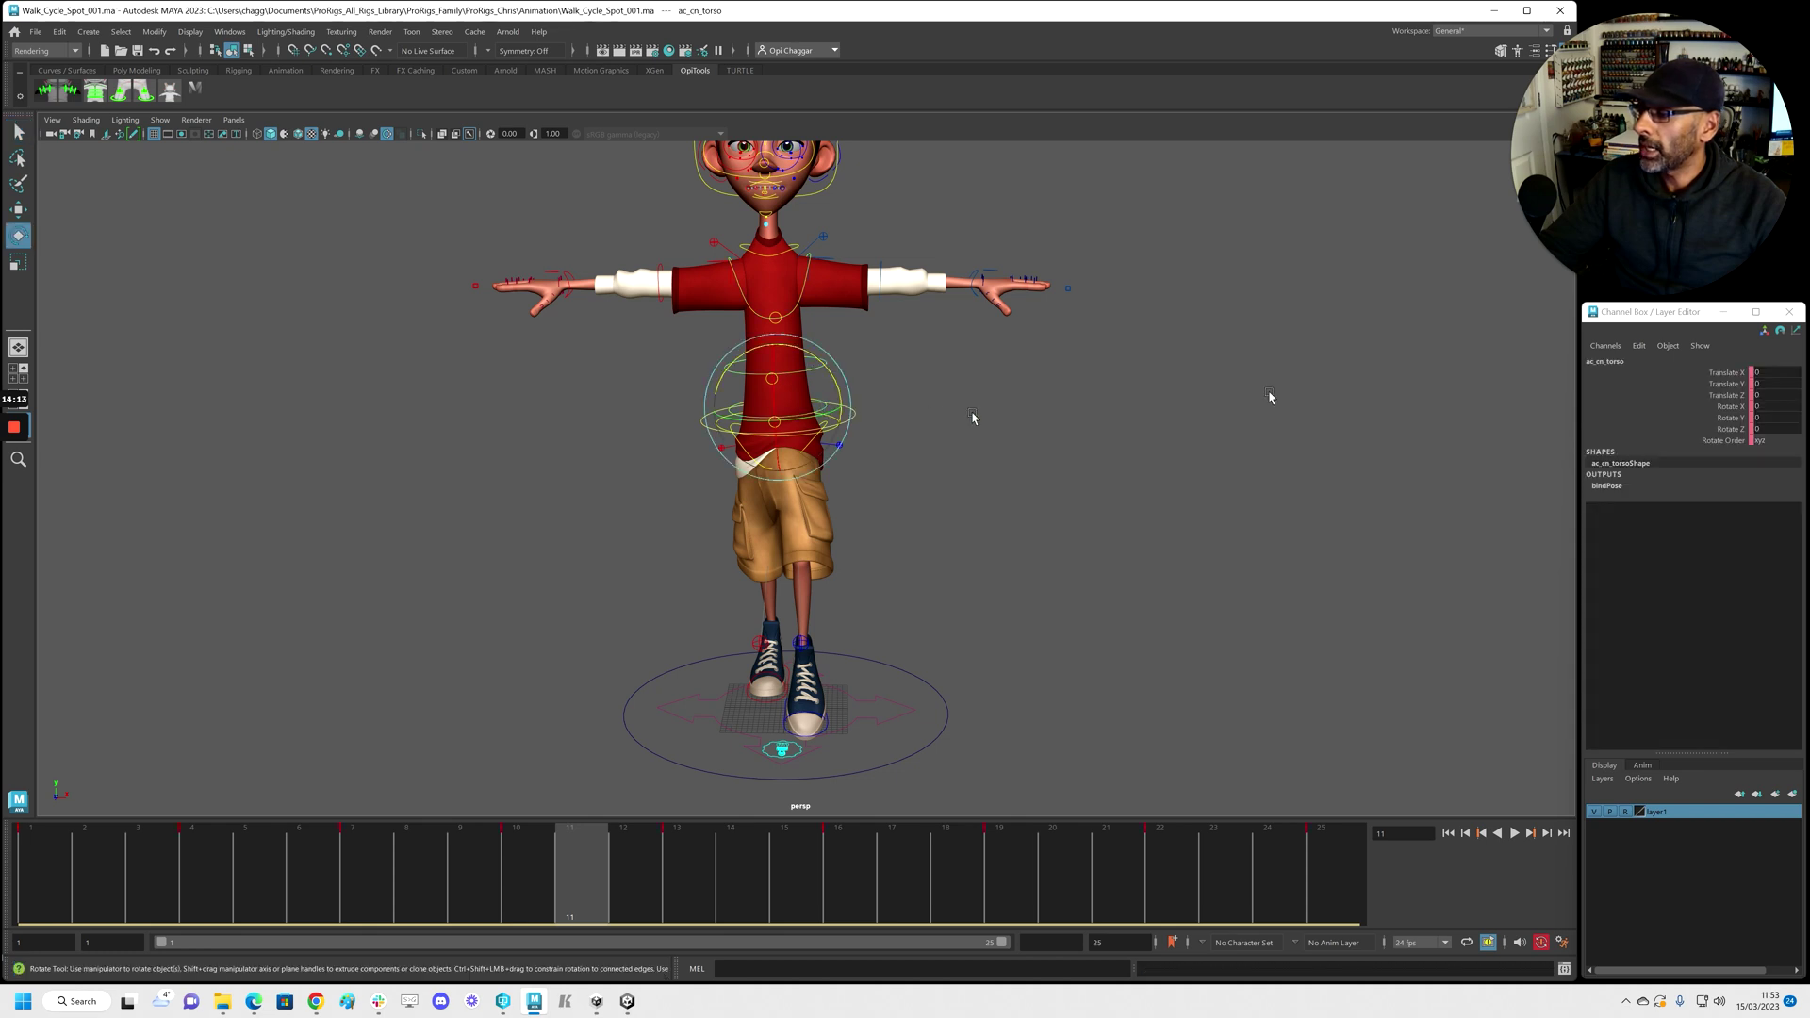
pyautogui.moveTo(1801, 168); pyautogui.dragTo(499, 192)
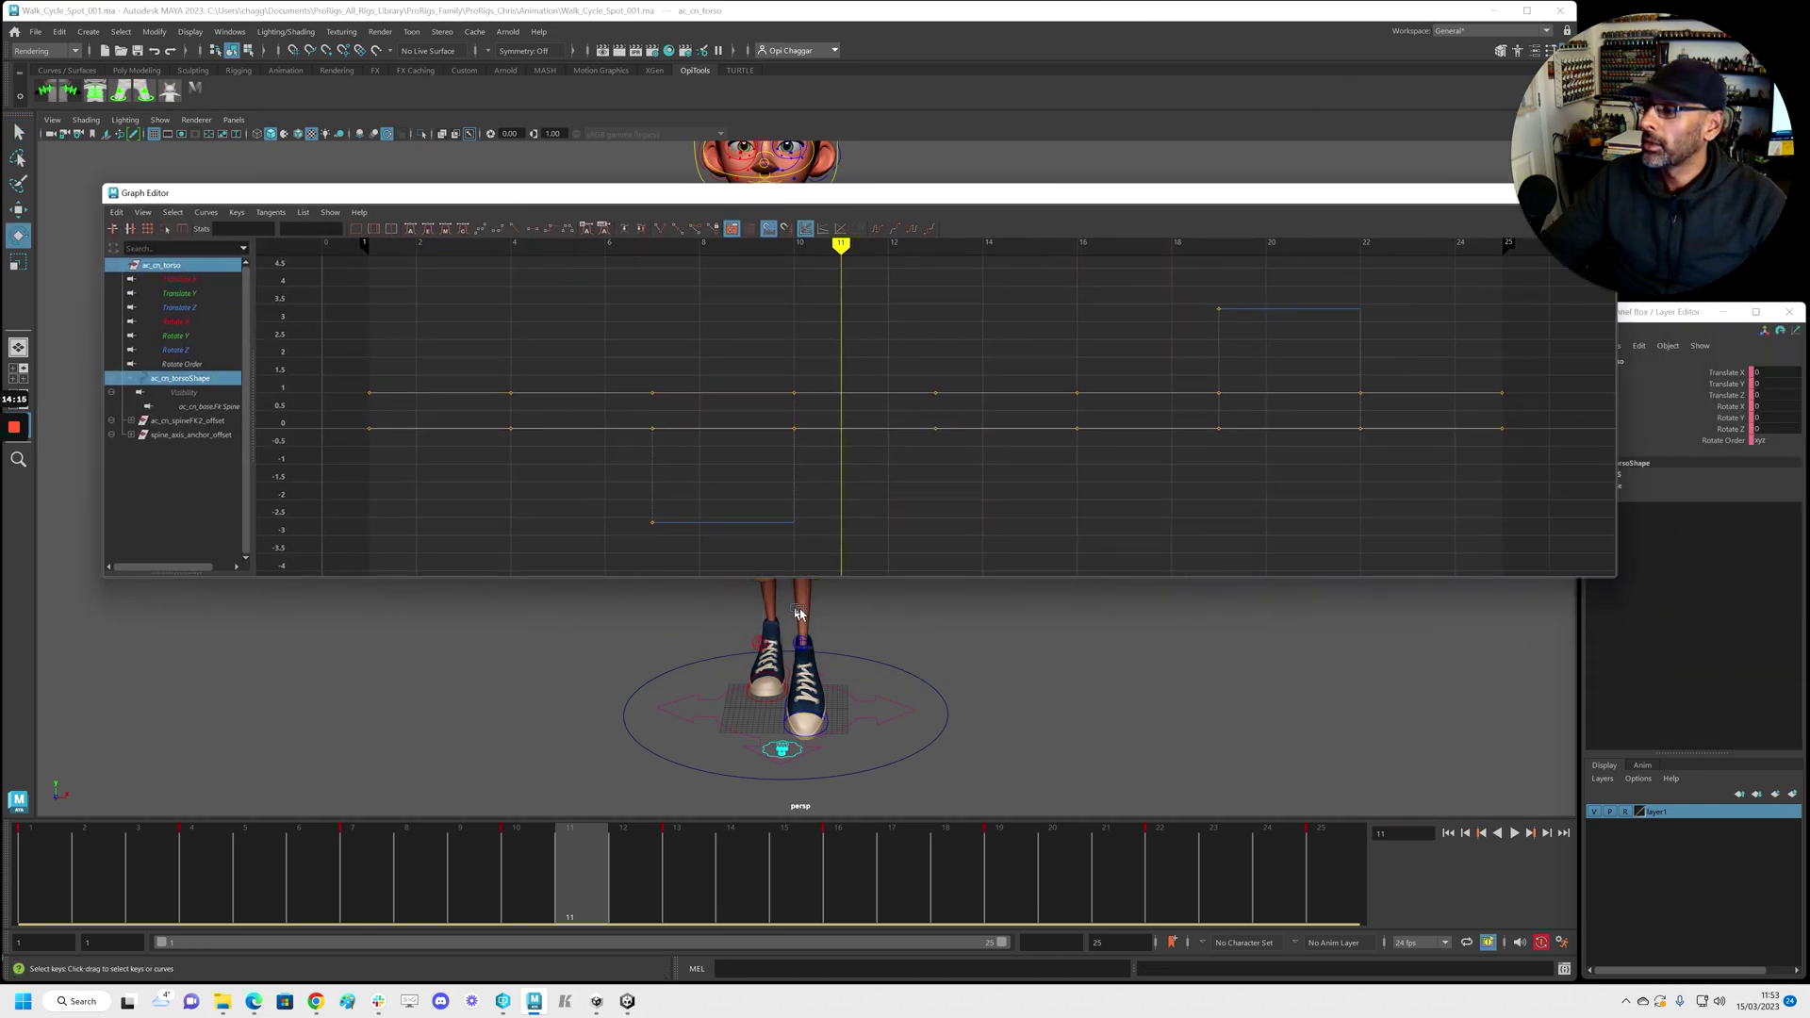
pyautogui.scroll(-6, 751, 660)
pyautogui.keyDown('alt'); pyautogui.moveTo(882, 717); pyautogui.dragTo(896, 663); pyautogui.keyUp('alt')
pyautogui.keyDown('alt'); pyautogui.moveTo(897, 665); pyautogui.dragTo(893, 727, button='middle'); pyautogui.keyUp('alt')
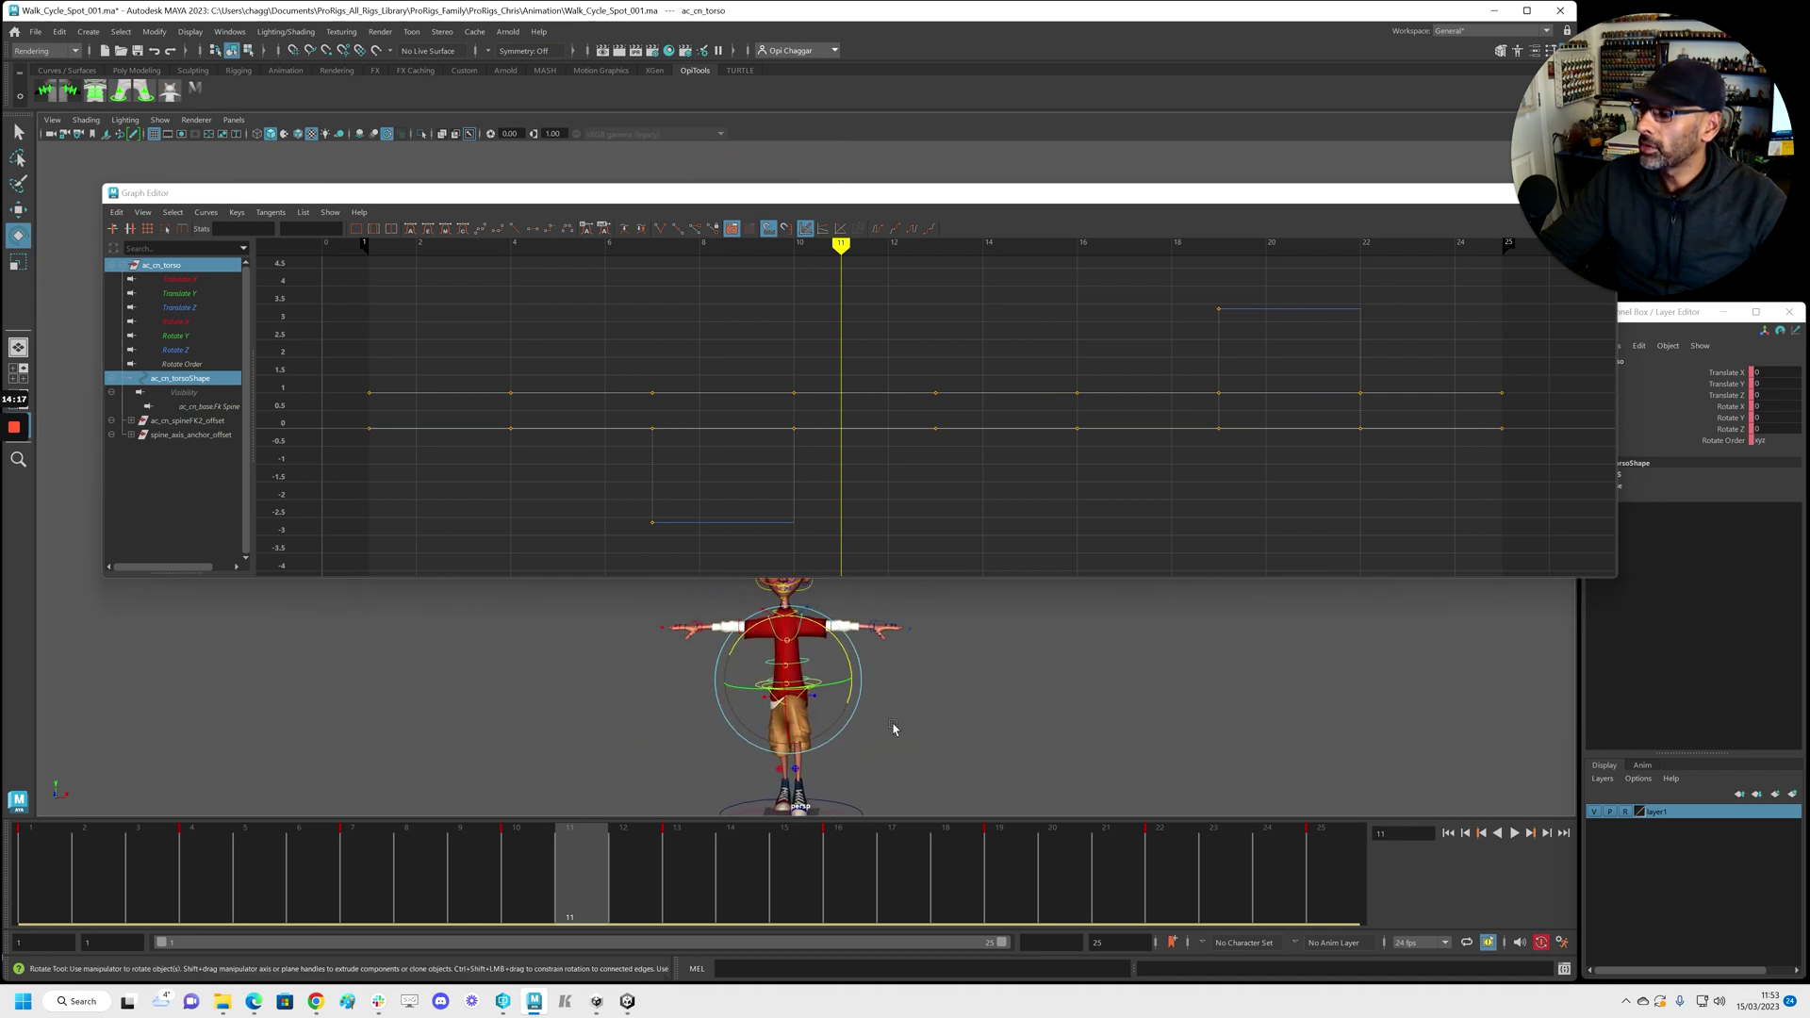
pyautogui.scroll(3, 893, 727)
pyautogui.moveTo(852, 205); pyautogui.dragTo(802, 40)
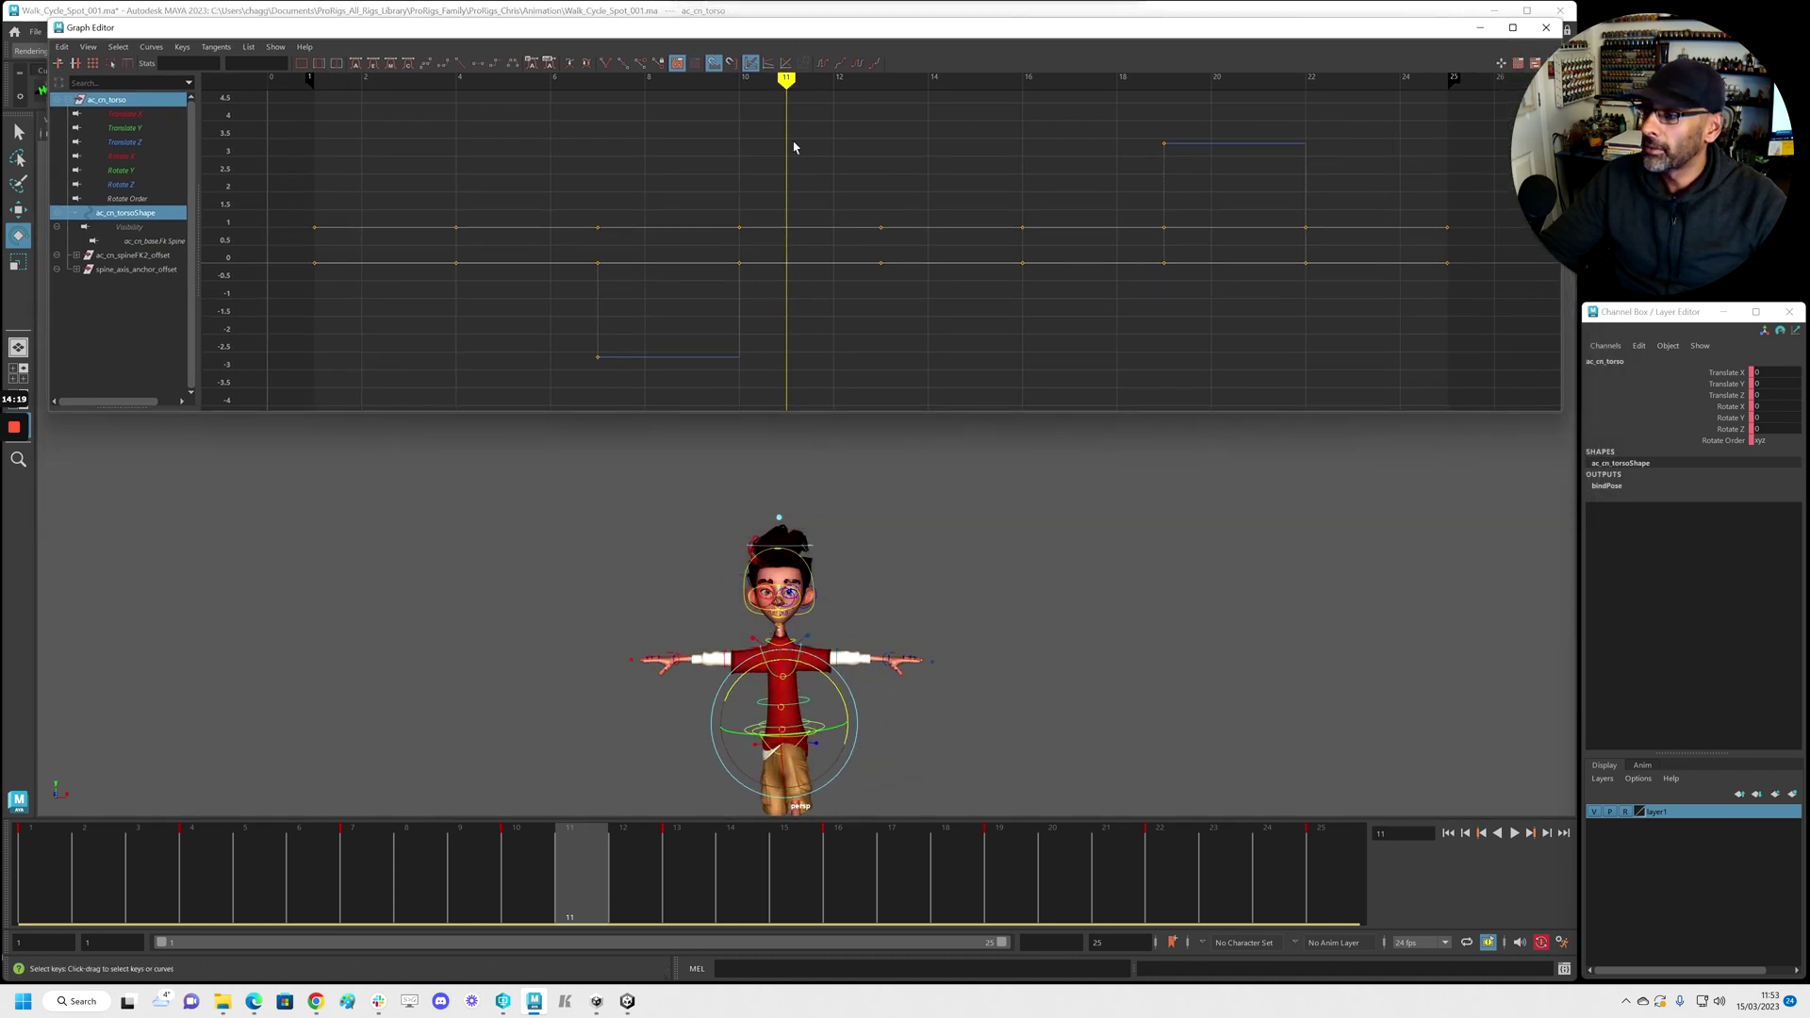
pyautogui.scroll(1, 717, 620)
pyautogui.scroll(2, 717, 620)
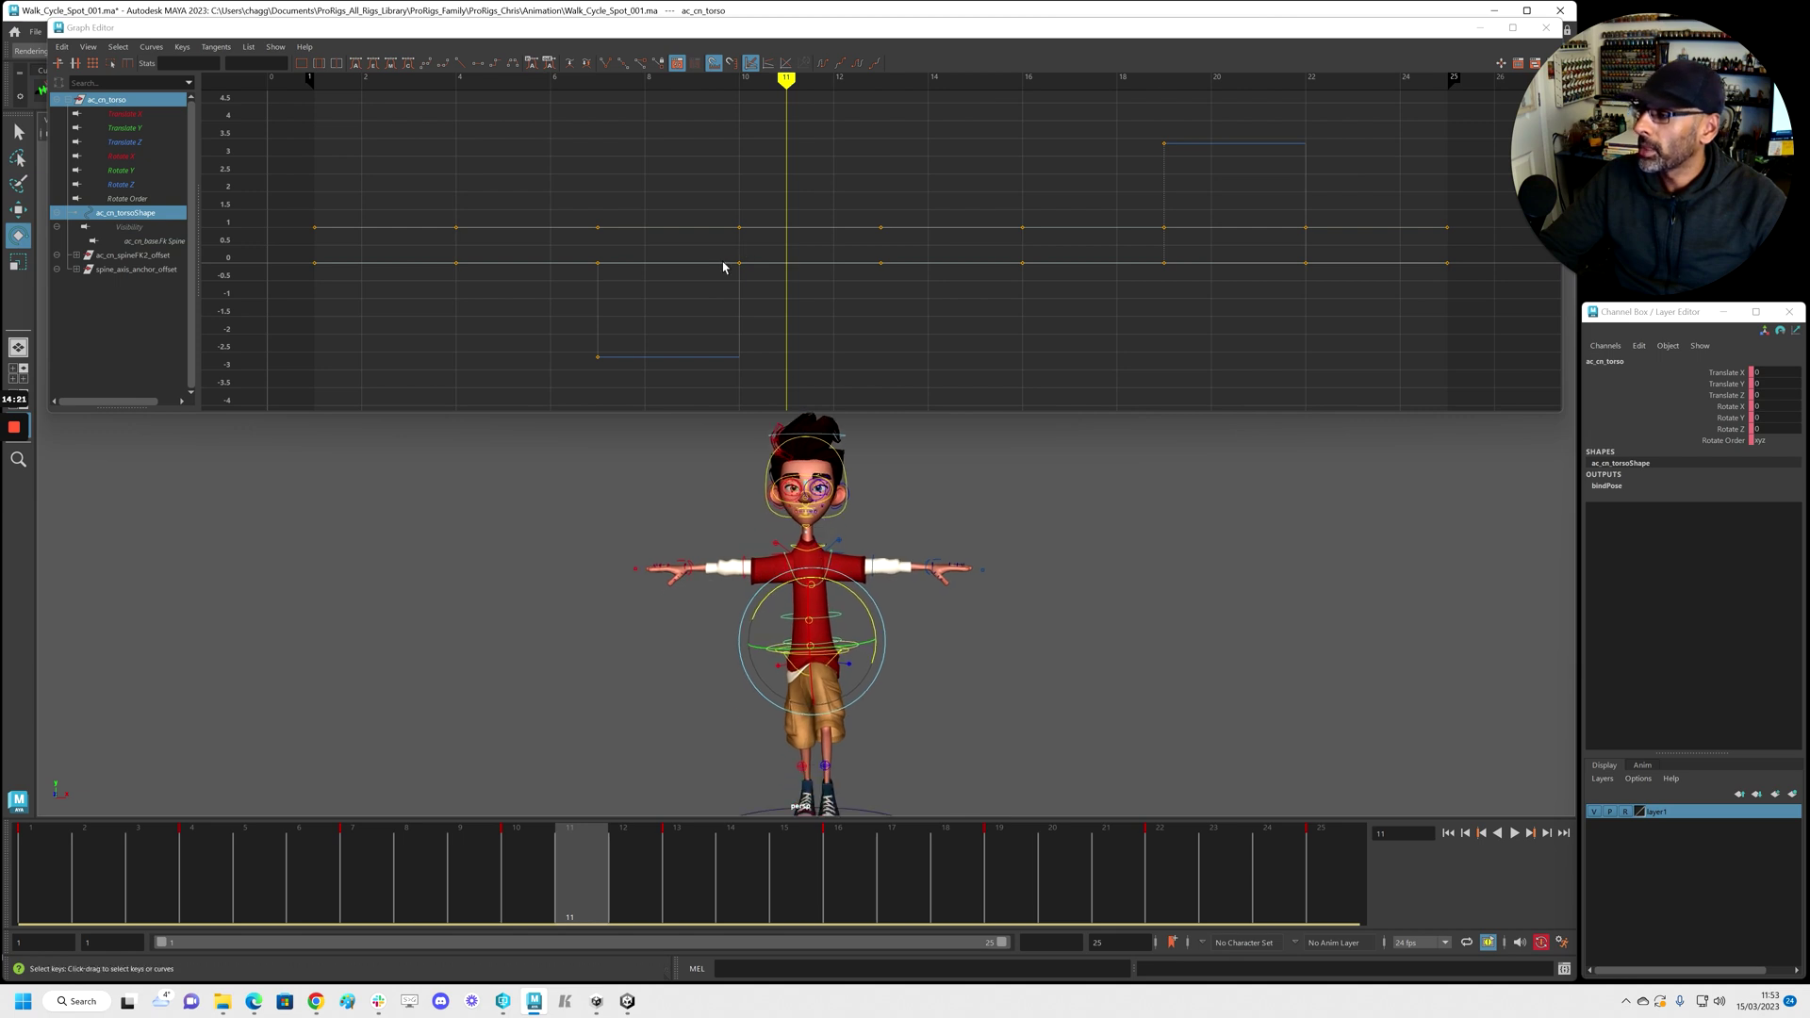
# Move the torso's Rotate Z keys to about -1.3 at frame 4, -1.5 at frame 10, 1.6 at frame 16 and 1.7 at frame 22
pyautogui.click(121, 183)
pyautogui.moveTo(496, 306); pyautogui.dragTo(496, 307)
pyautogui.keyDown('shift'); pyautogui.moveTo(496, 308); pyautogui.dragTo(489, 348, button='middle'); pyautogui.keyUp('shift')
pyautogui.moveTo(700, 229); pyautogui.dragTo(773, 292)
pyautogui.keyDown('shift'); pyautogui.moveTo(777, 308); pyautogui.dragTo(804, 361, button='middle'); pyautogui.keyUp('shift')
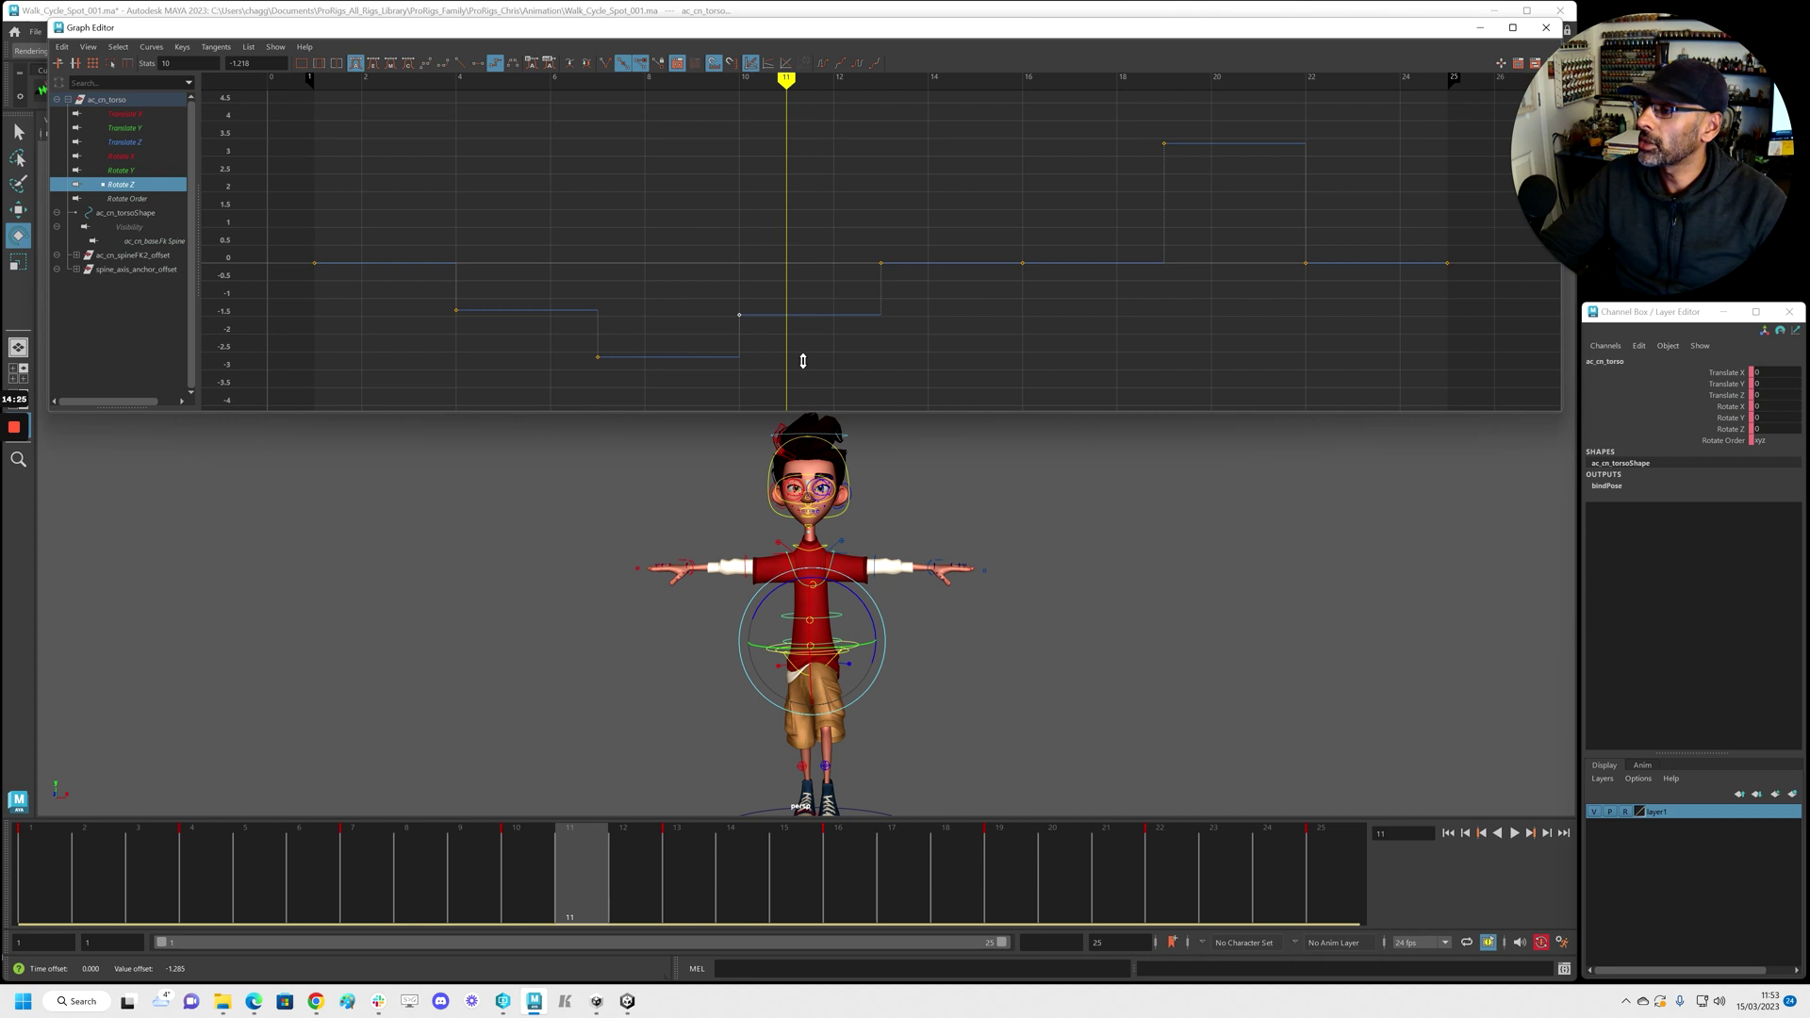
pyautogui.keyDown('shift'); pyautogui.moveTo(1069, 252); pyautogui.dragTo(1089, 224, button='middle'); pyautogui.keyUp('shift')
pyautogui.keyDown('shift'); pyautogui.moveTo(1393, 262); pyautogui.dragTo(1401, 228, button='middle'); pyautogui.keyUp('shift')
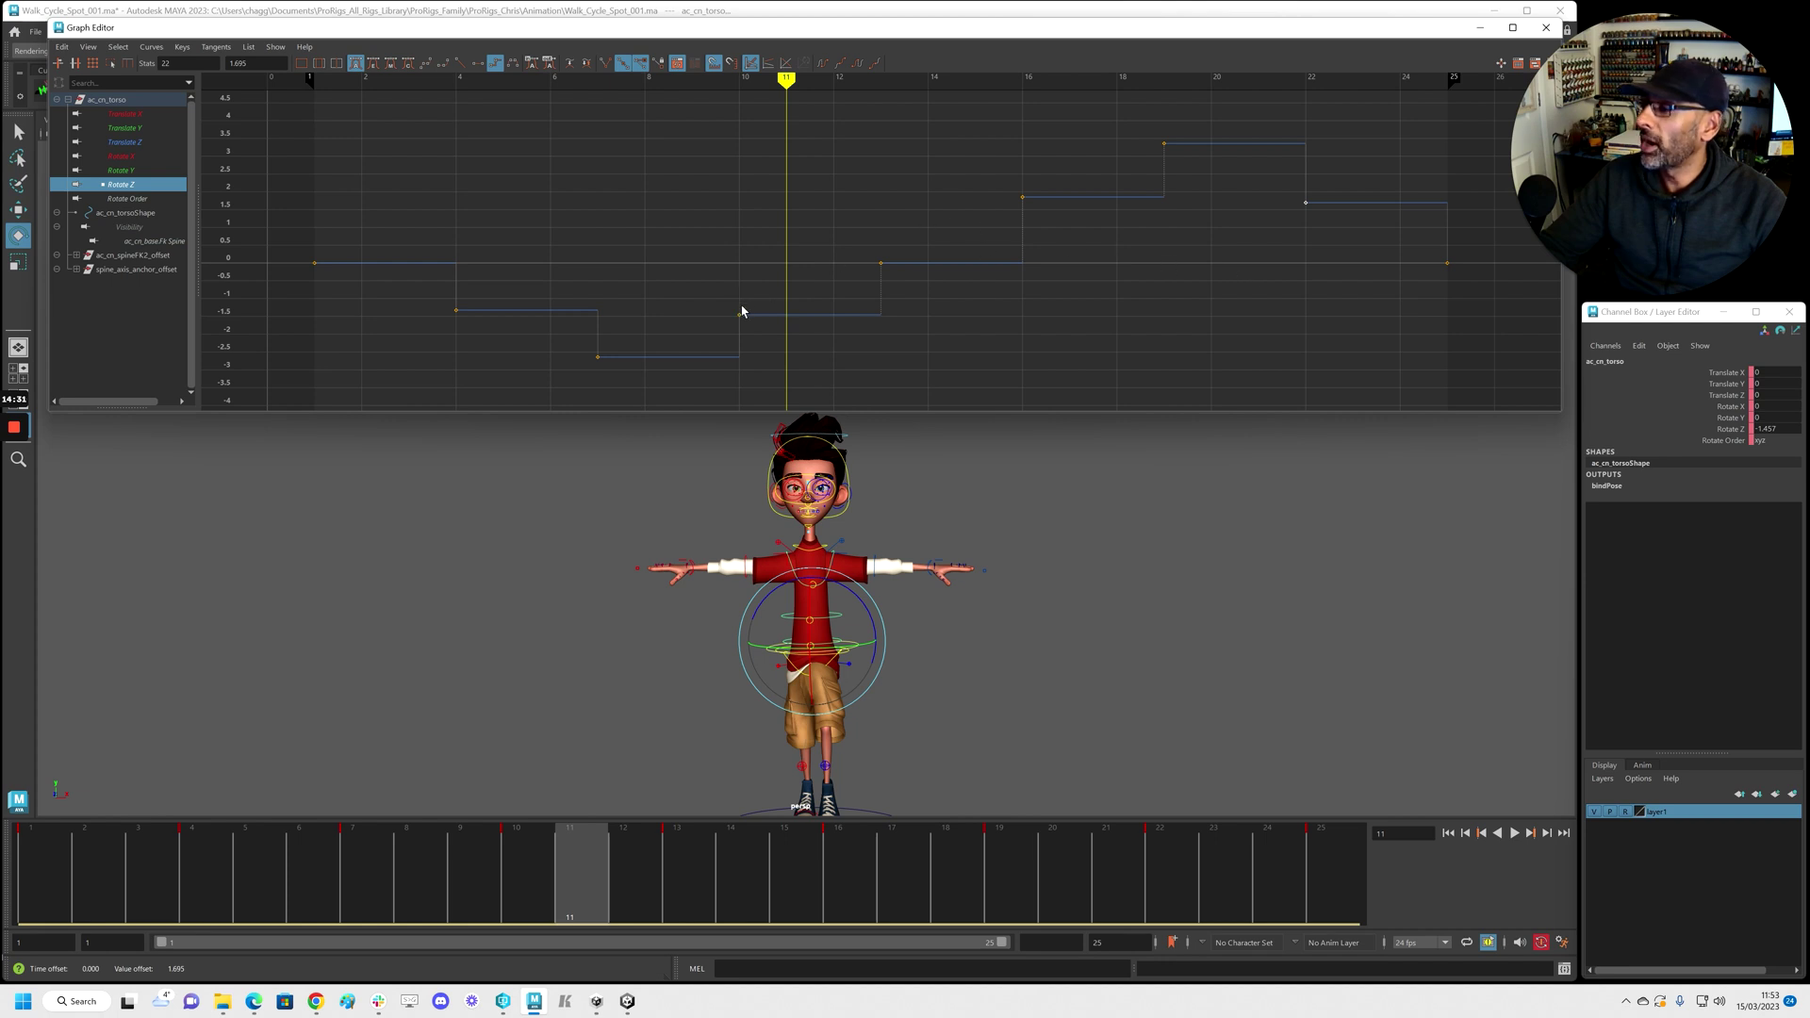
pyautogui.click(411, 306)
pyautogui.click(1029, 205)
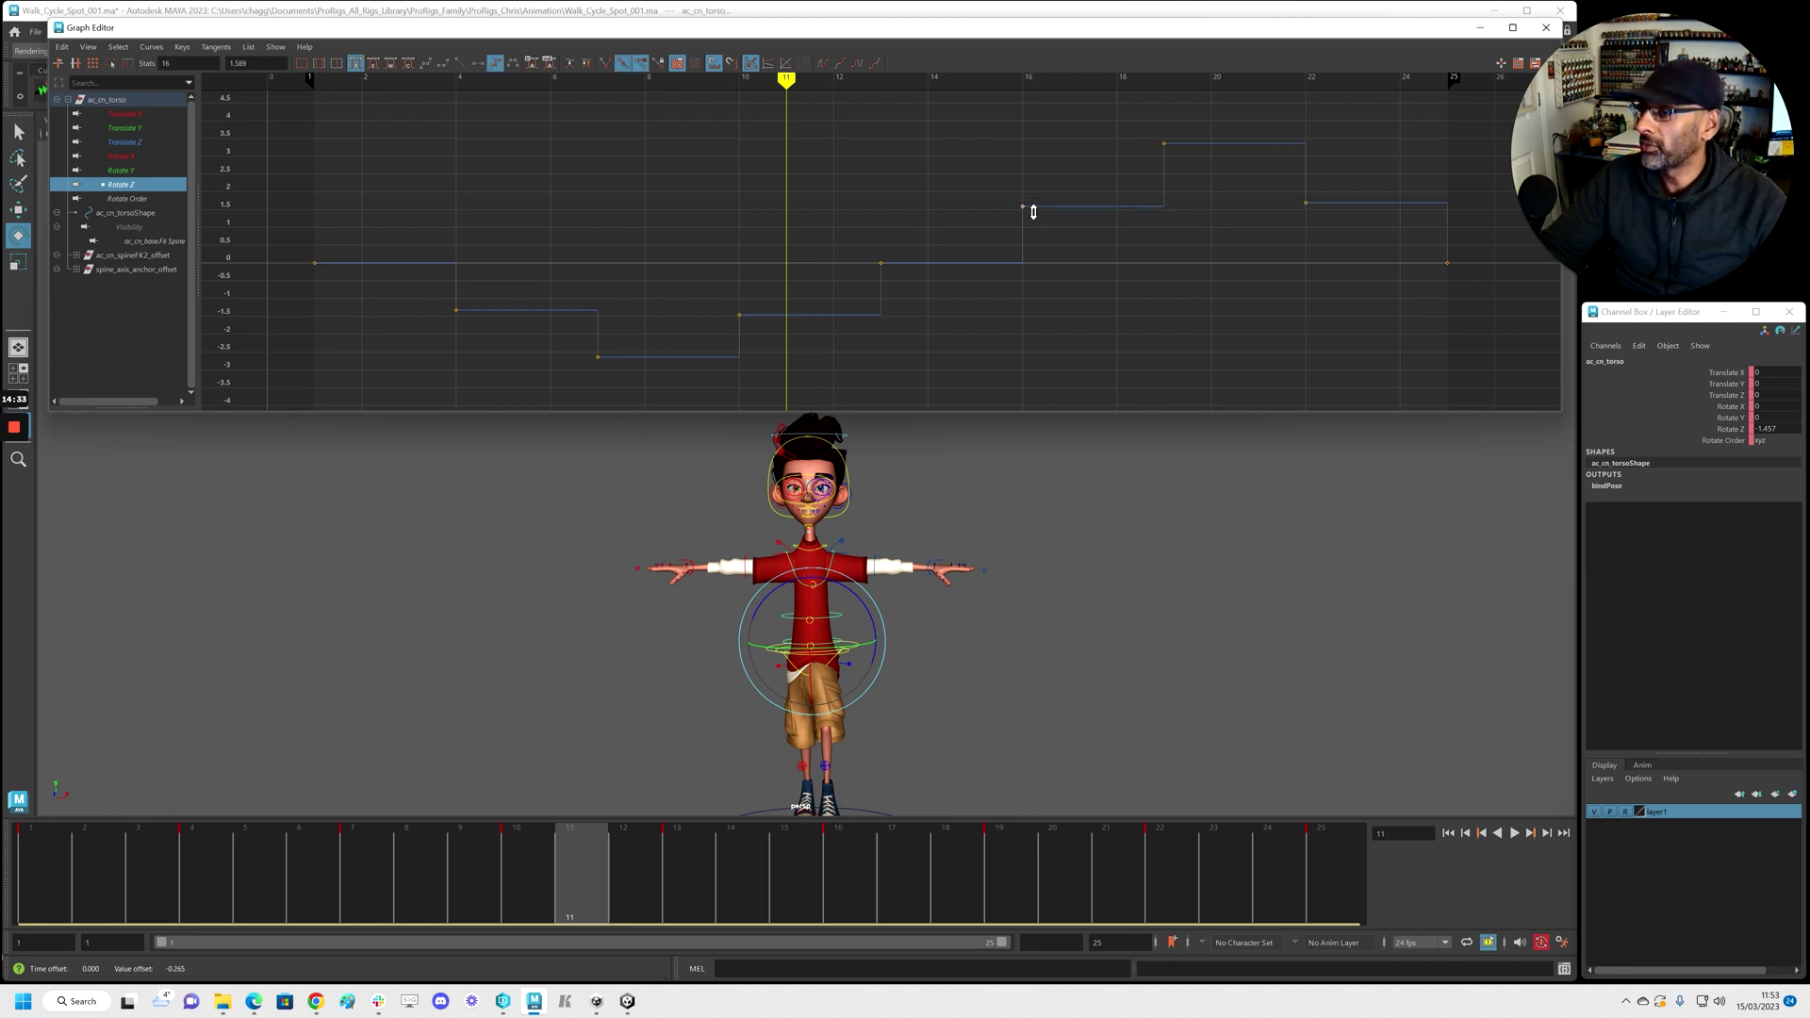
# Move the chest's Rotate Z keys to about -3 at frame 4, -3.5 at 10, 2 at 16 and 1.7 at 22, and adjust frame 19
pyautogui.click(937, 658)
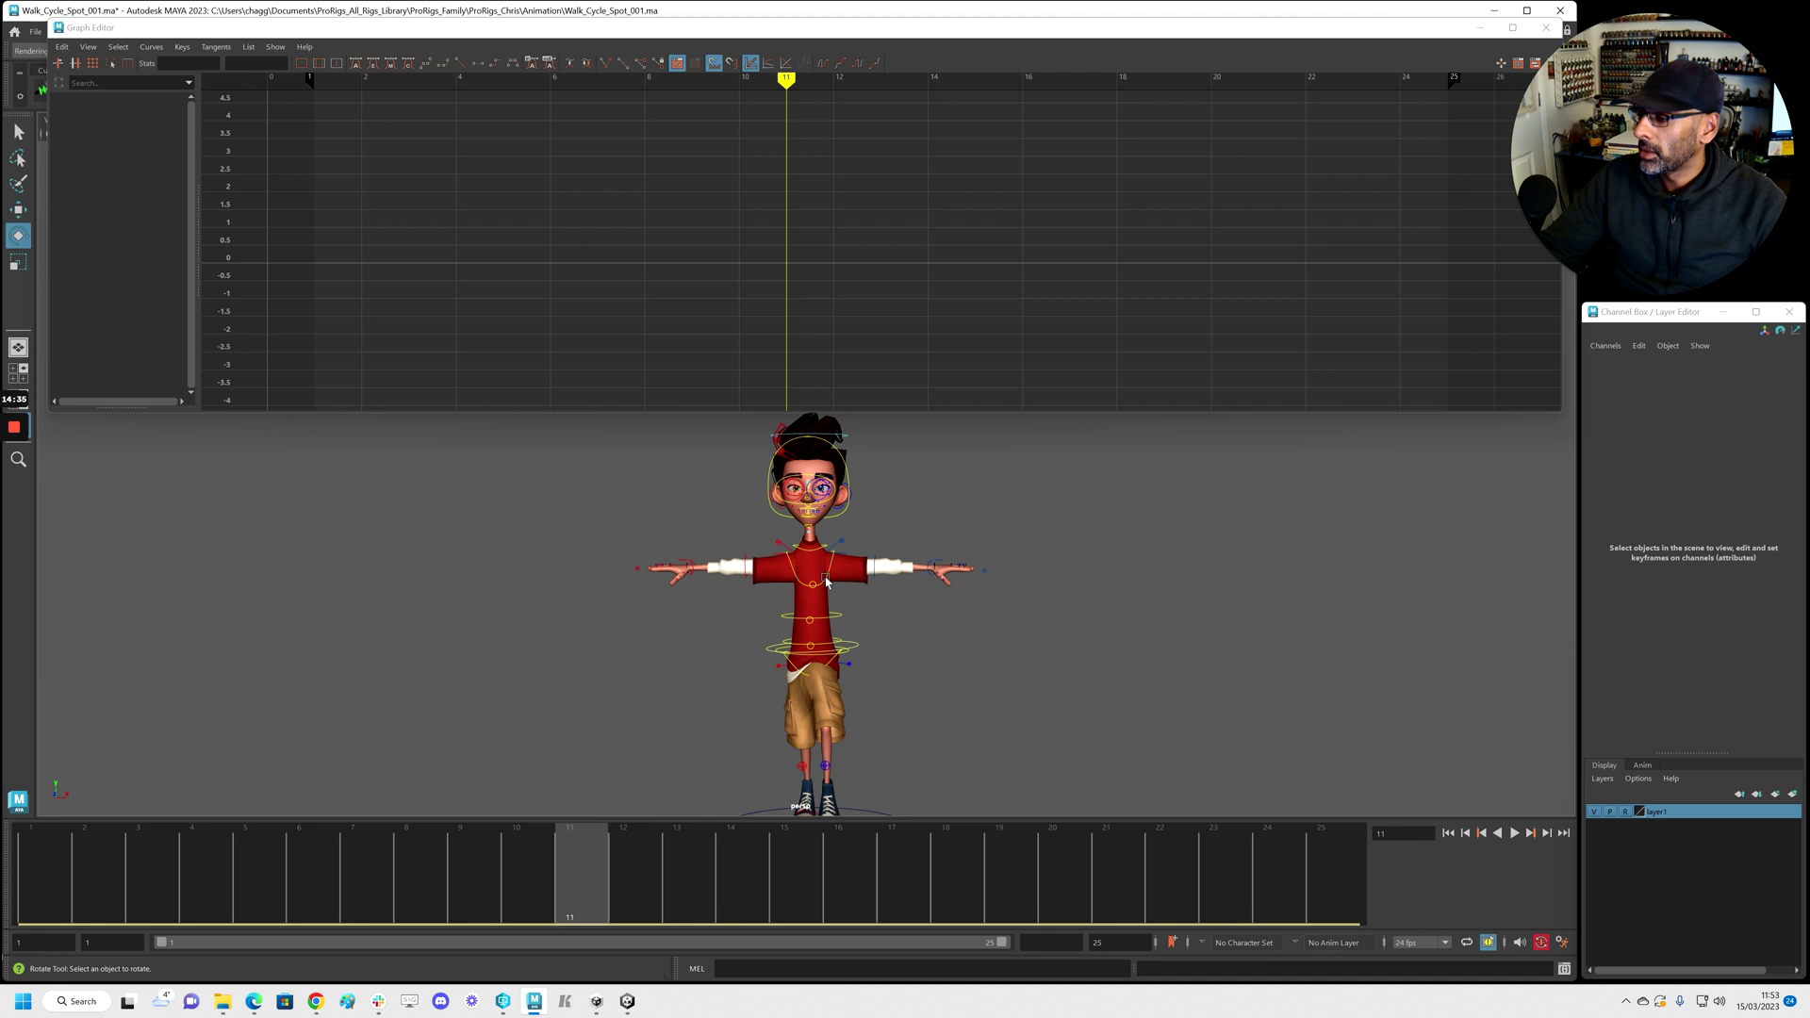
pyautogui.click(842, 619)
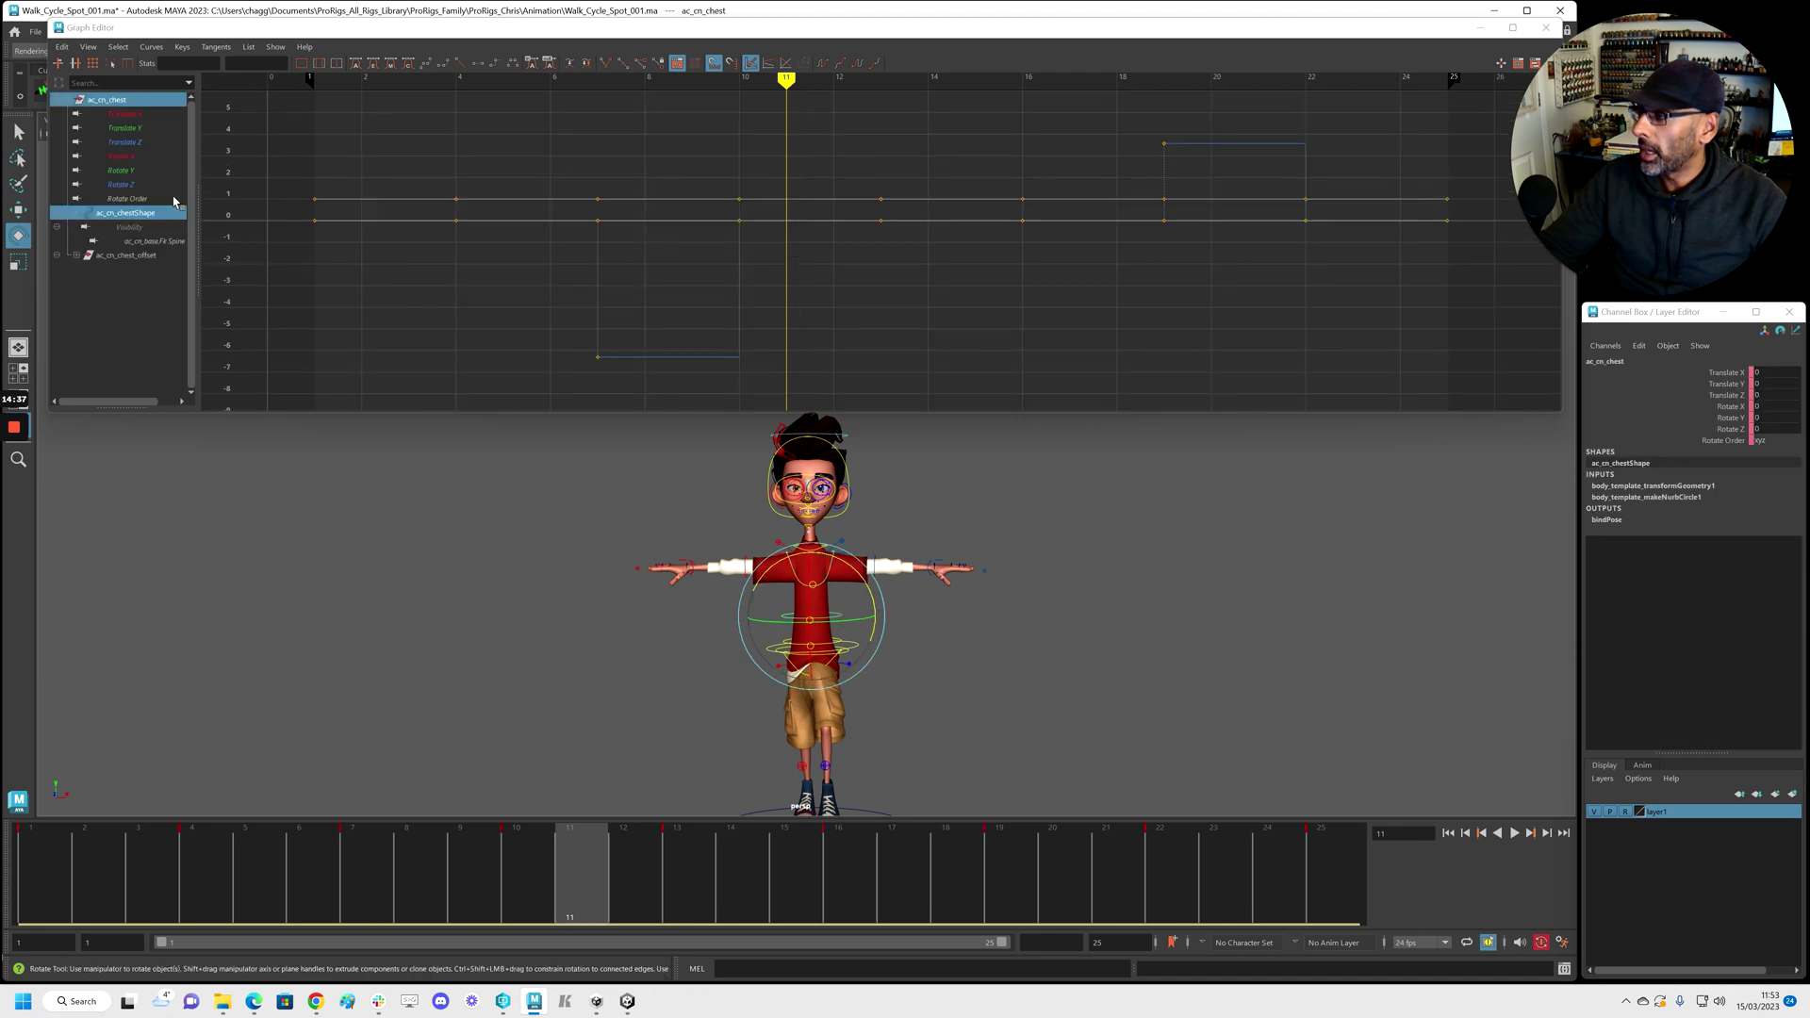
pyautogui.click(127, 183)
pyautogui.moveTo(502, 267); pyautogui.dragTo(504, 269)
pyautogui.moveTo(503, 269); pyautogui.dragTo(513, 336, button='middle')
pyautogui.moveTo(782, 263); pyautogui.dragTo(797, 333, button='middle')
pyautogui.moveTo(1097, 284); pyautogui.dragTo(1104, 228, button='middle')
pyautogui.moveTo(1262, 188); pyautogui.dragTo(1344, 243)
pyautogui.moveTo(1353, 223); pyautogui.dragTo(1355, 208, button='middle')
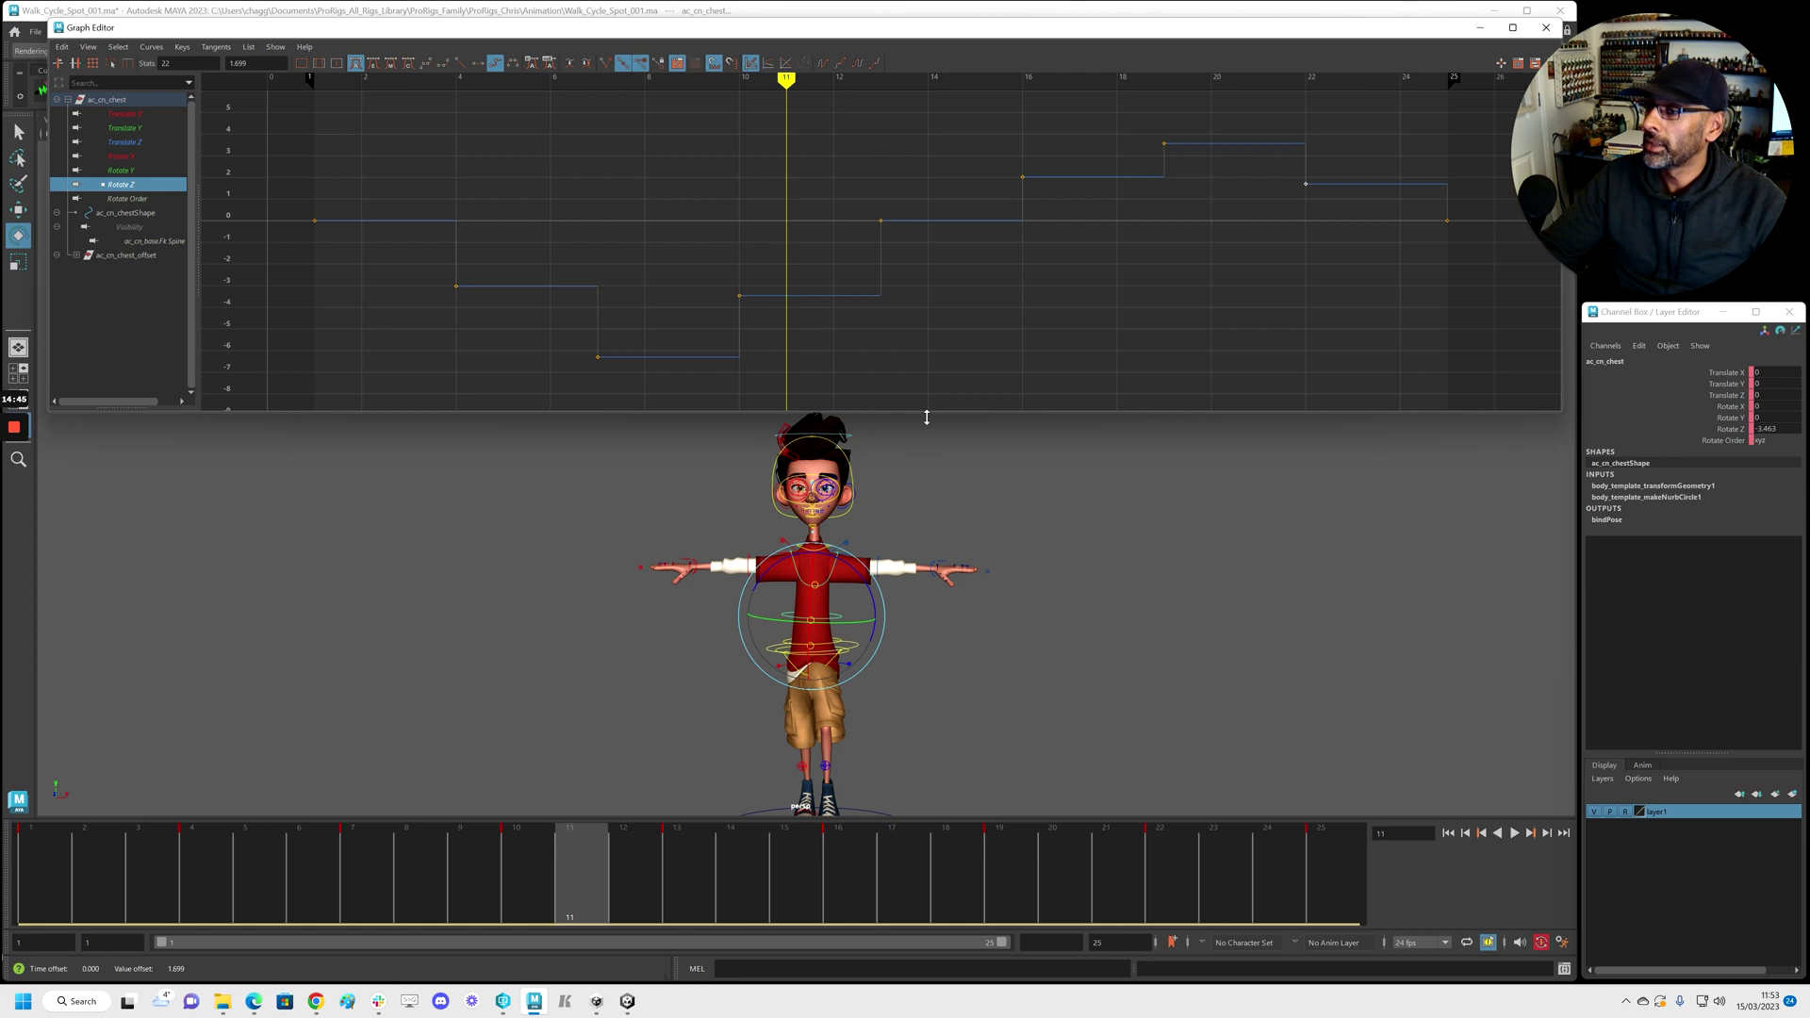
pyautogui.moveTo(1151, 126); pyautogui.dragTo(1190, 149)
pyautogui.moveTo(1192, 151); pyautogui.dragTo(1204, 172, button='middle')
# Lower the top chest's Rotate Z key at frame 4 to about -2
pyautogui.click(954, 624)
pyautogui.click(831, 576)
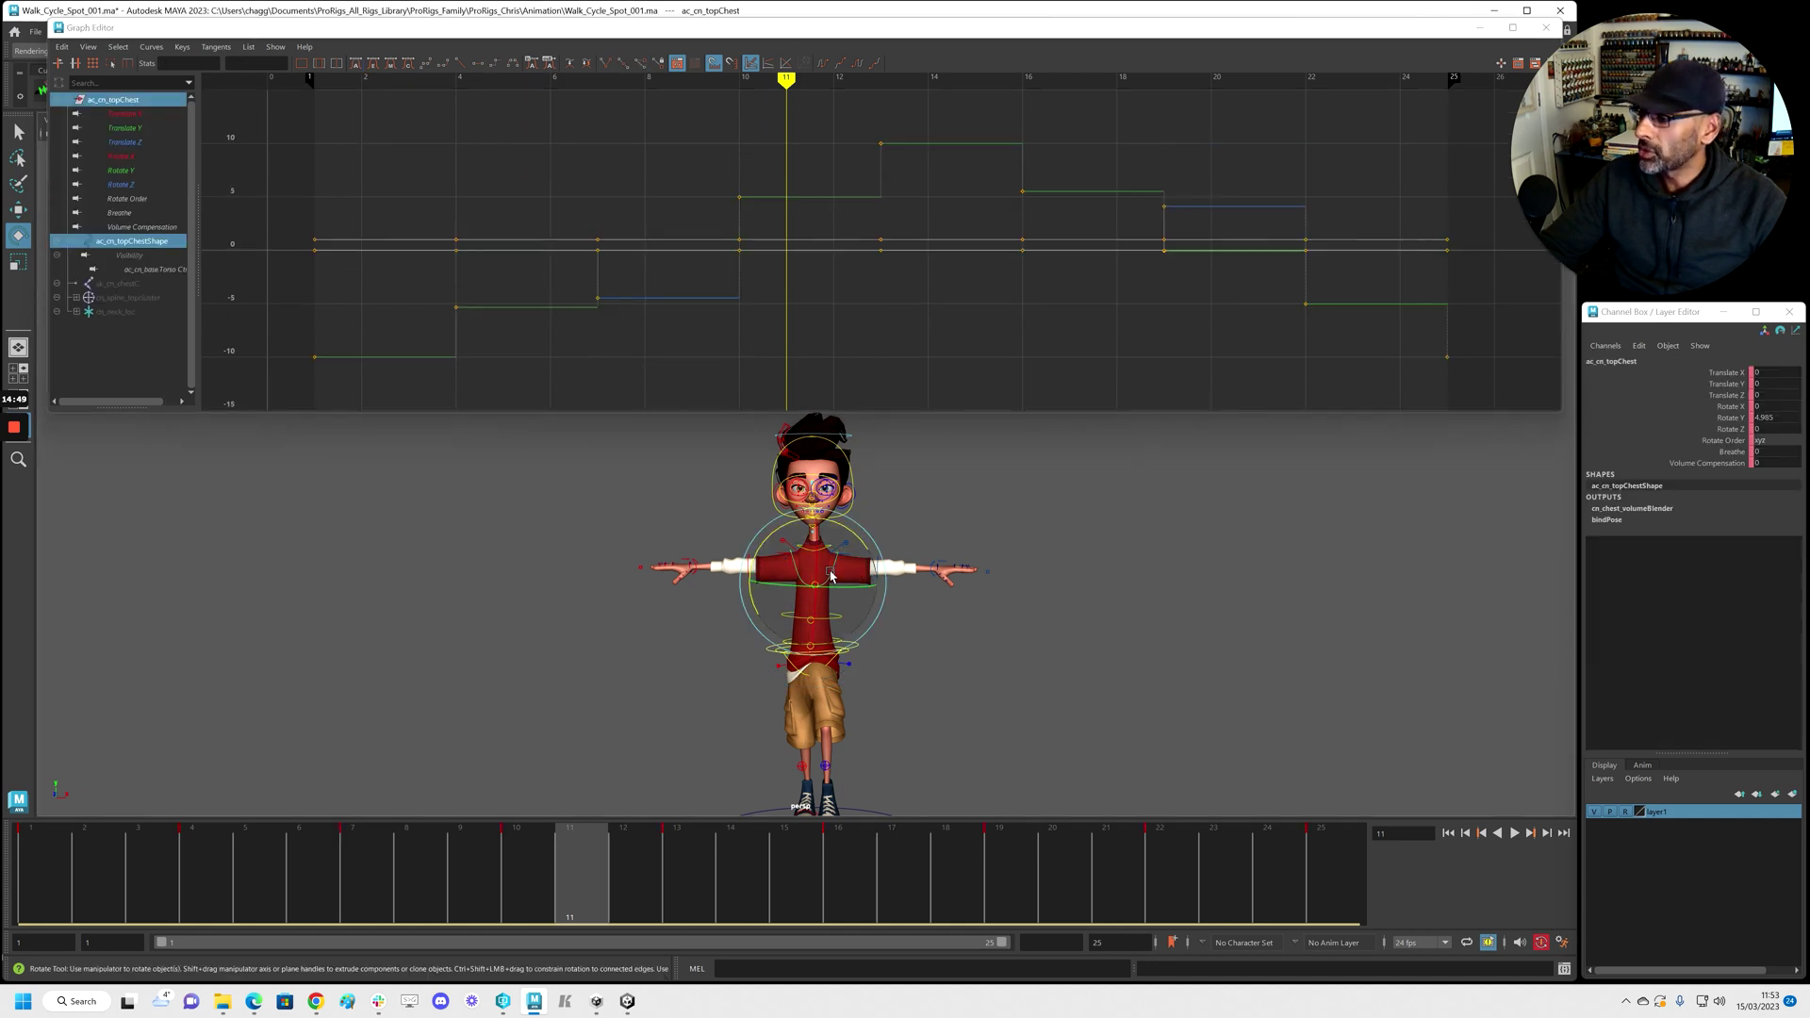
pyautogui.click(120, 184)
pyautogui.moveTo(419, 221); pyautogui.dragTo(452, 257)
pyautogui.moveTo(470, 298); pyautogui.dragTo(470, 311, button='middle')
pyautogui.hotkey('ctrl', 'z')
pyautogui.moveTo(433, 202); pyautogui.dragTo(481, 274)
pyautogui.moveTo(494, 302); pyautogui.dragTo(492, 344, button='middle')
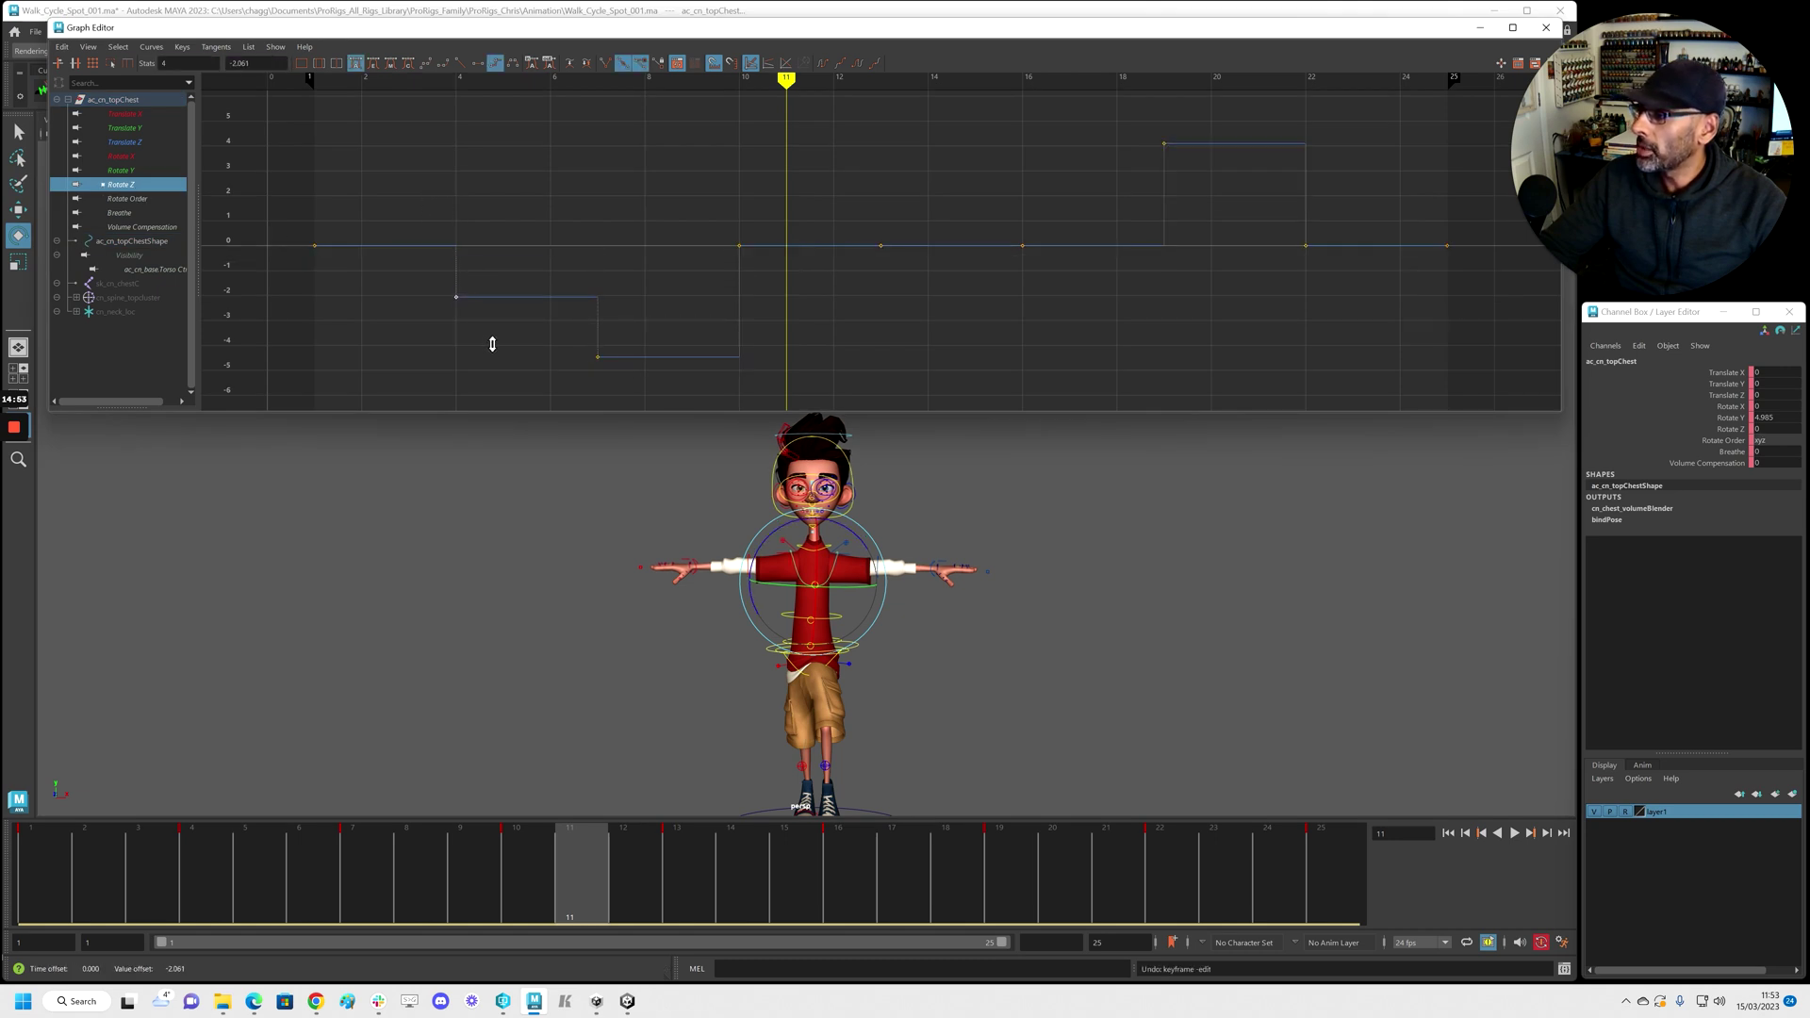
# Move the top chest's Rotate Z keys to about -2.4 at frame 10, 1.9 at frame 16 and 2.1 at frame 22
pyautogui.moveTo(807, 309); pyautogui.dragTo(823, 373, button='middle')
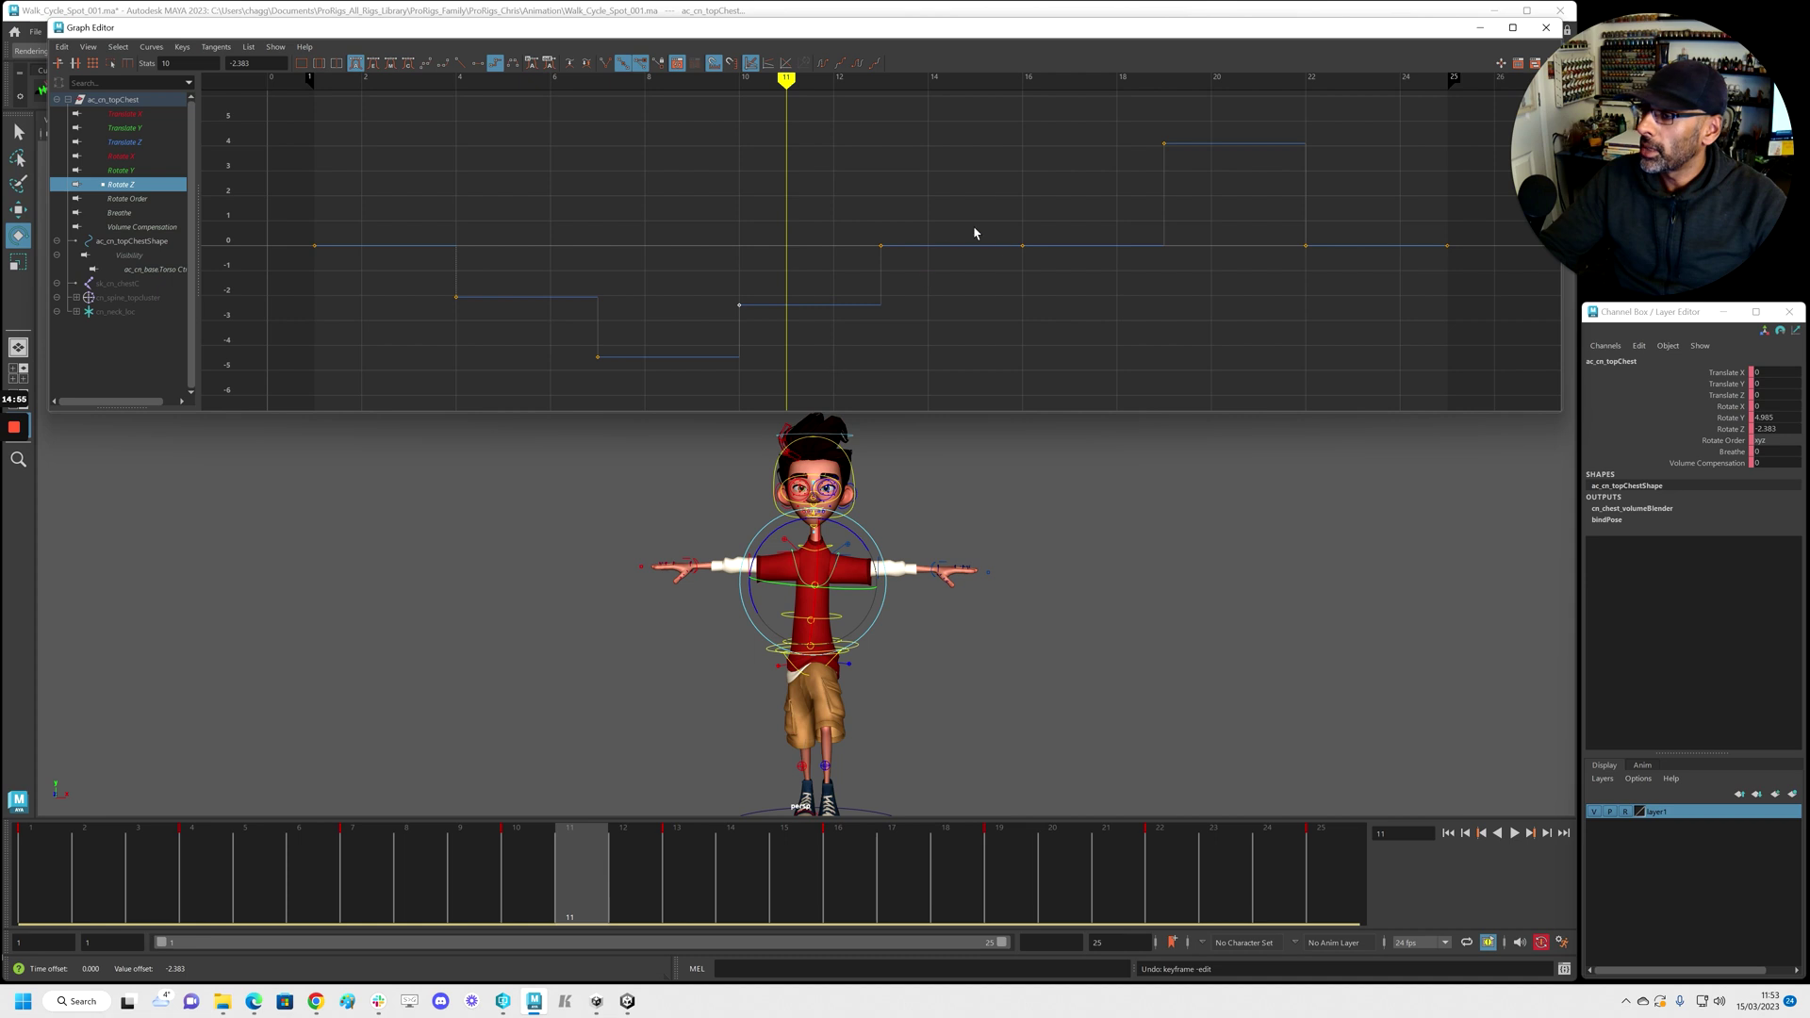
pyautogui.moveTo(1075, 253); pyautogui.dragTo(1201, 253, button='middle')
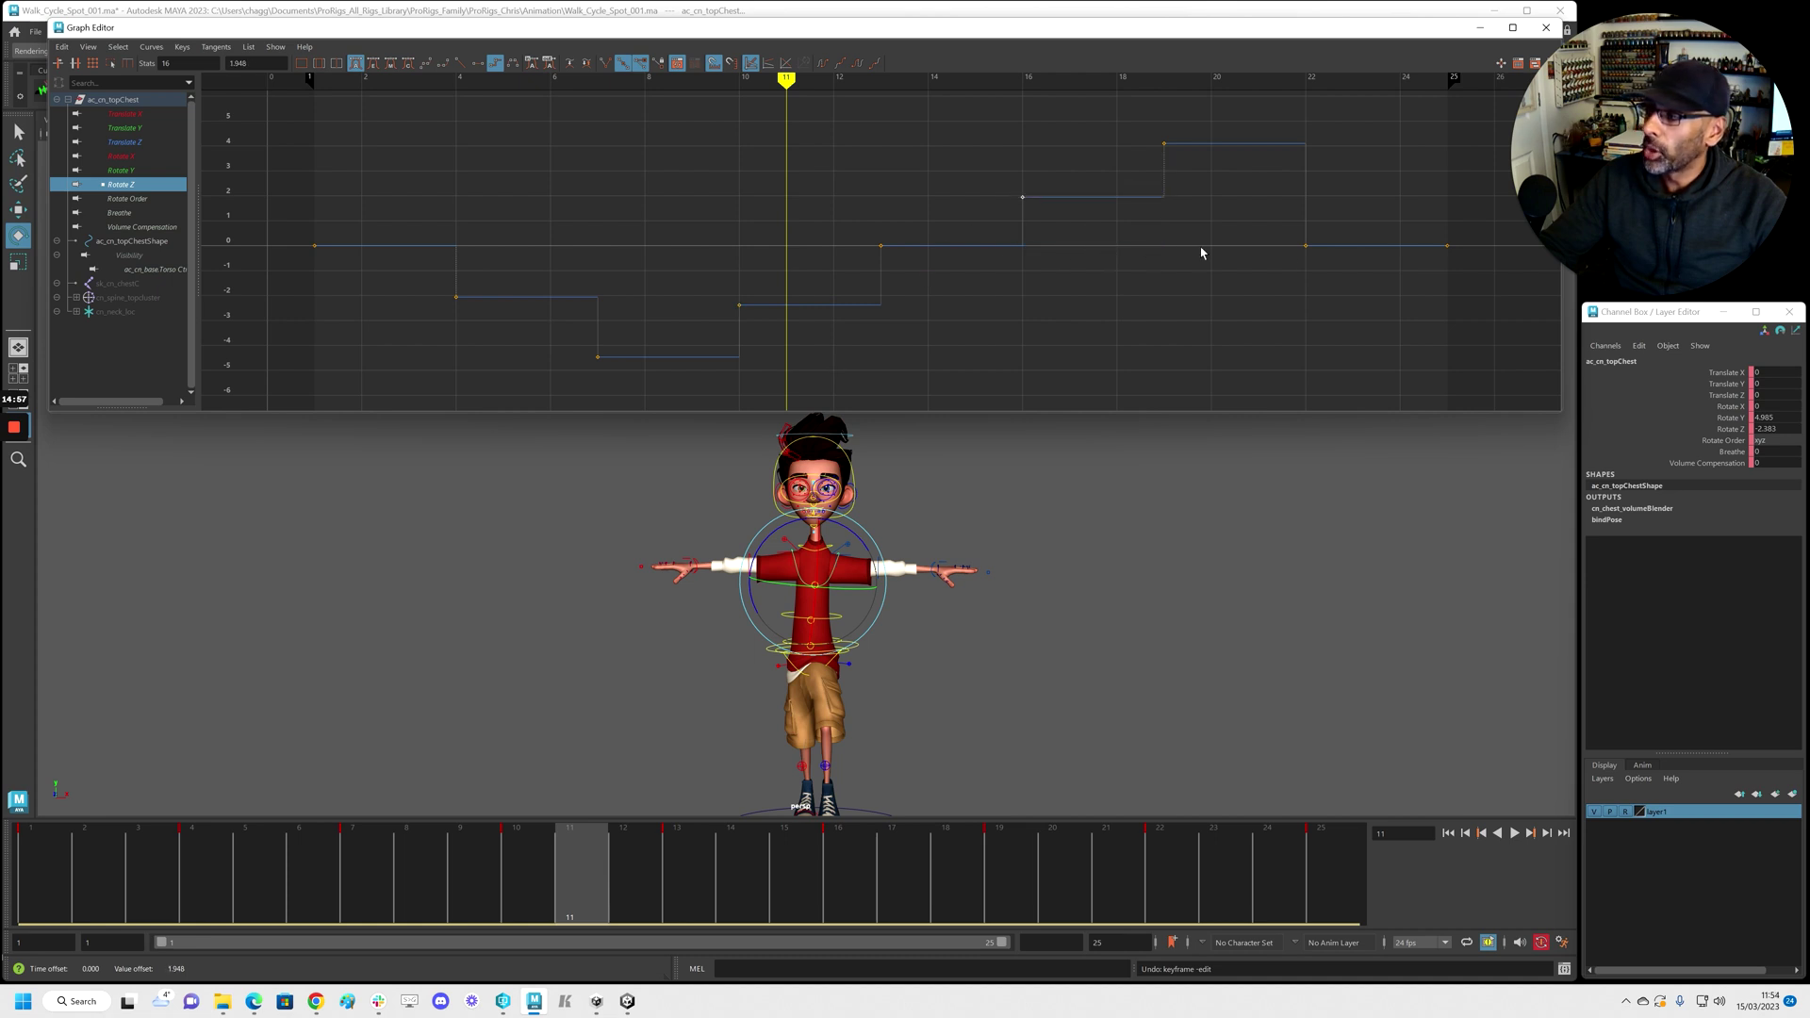
pyautogui.moveTo(1354, 297); pyautogui.dragTo(1354, 297)
pyautogui.moveTo(1354, 297); pyautogui.dragTo(1351, 242, button='middle')
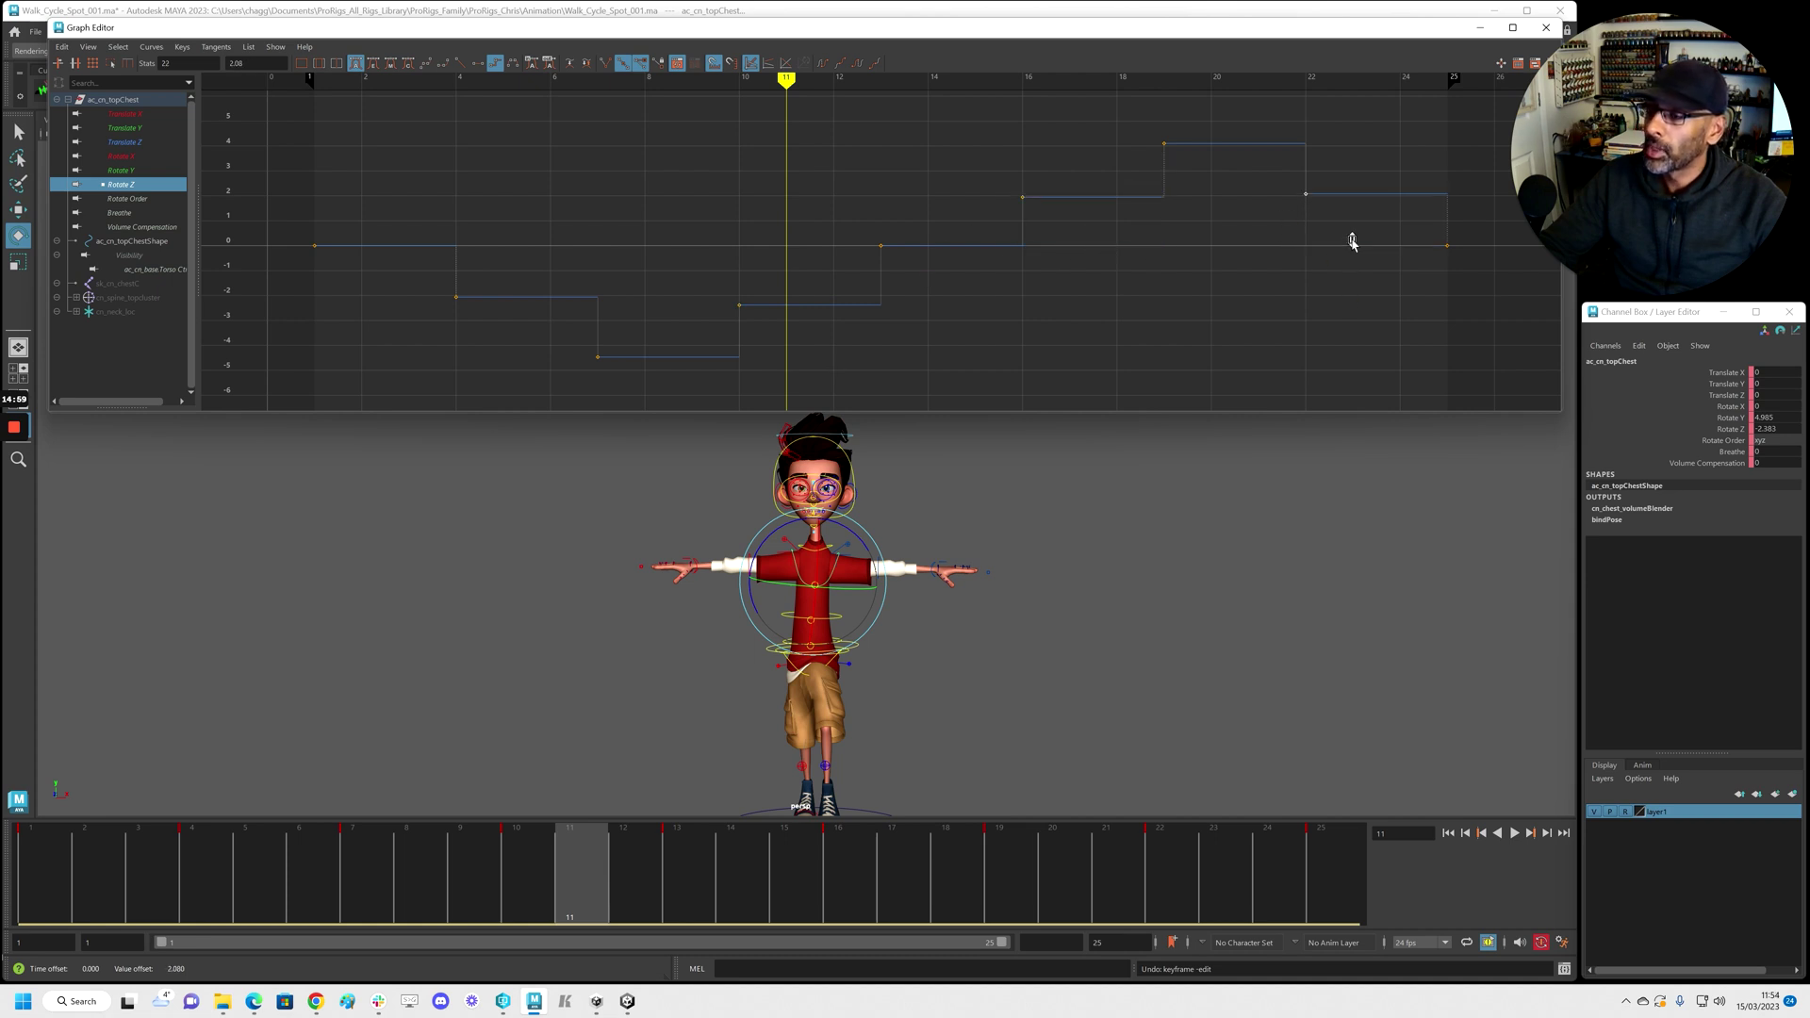
# Play back and scrub the walk cycle to review the side-to-side tilt, and move the Graph Editor out of the way
pyautogui.hotkey('alt', 'v')
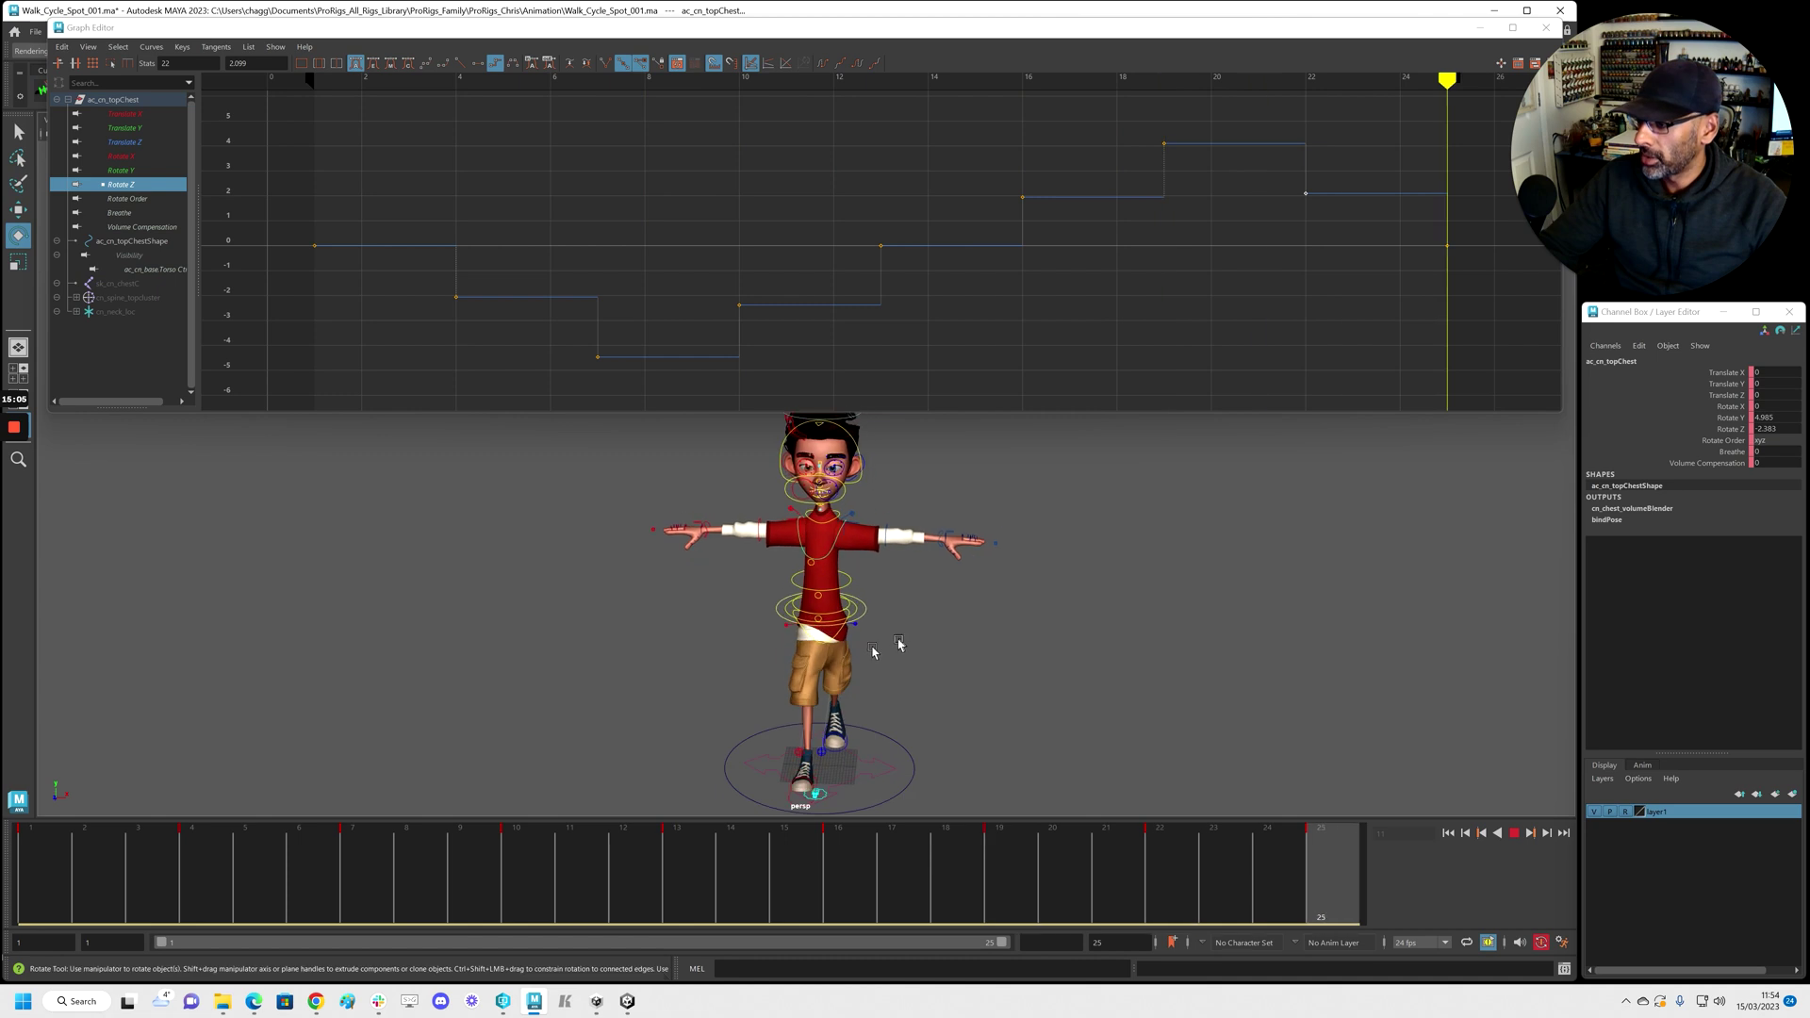
pyautogui.hotkey('alt', 'v')
pyautogui.moveTo(366, 860); pyautogui.dragTo(37, 860)
pyautogui.hotkey('alt', 'v')
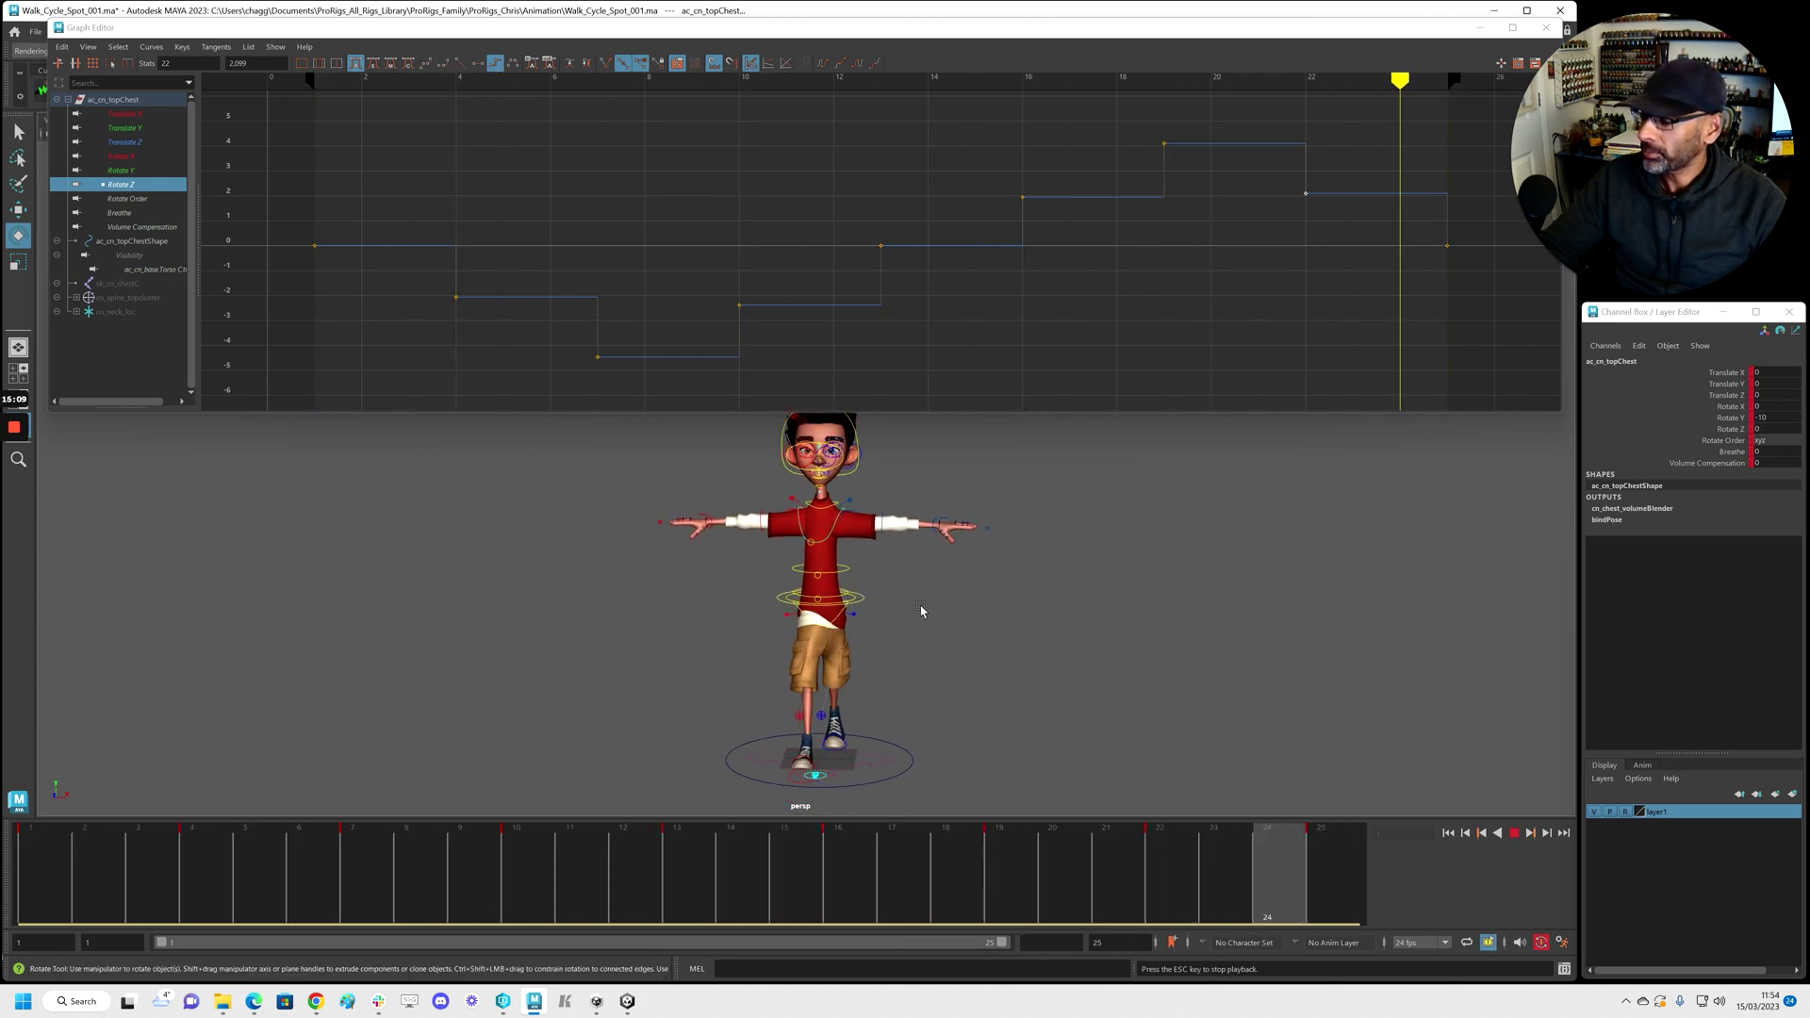
pyautogui.moveTo(1141, 30); pyautogui.dragTo(1809, 255)
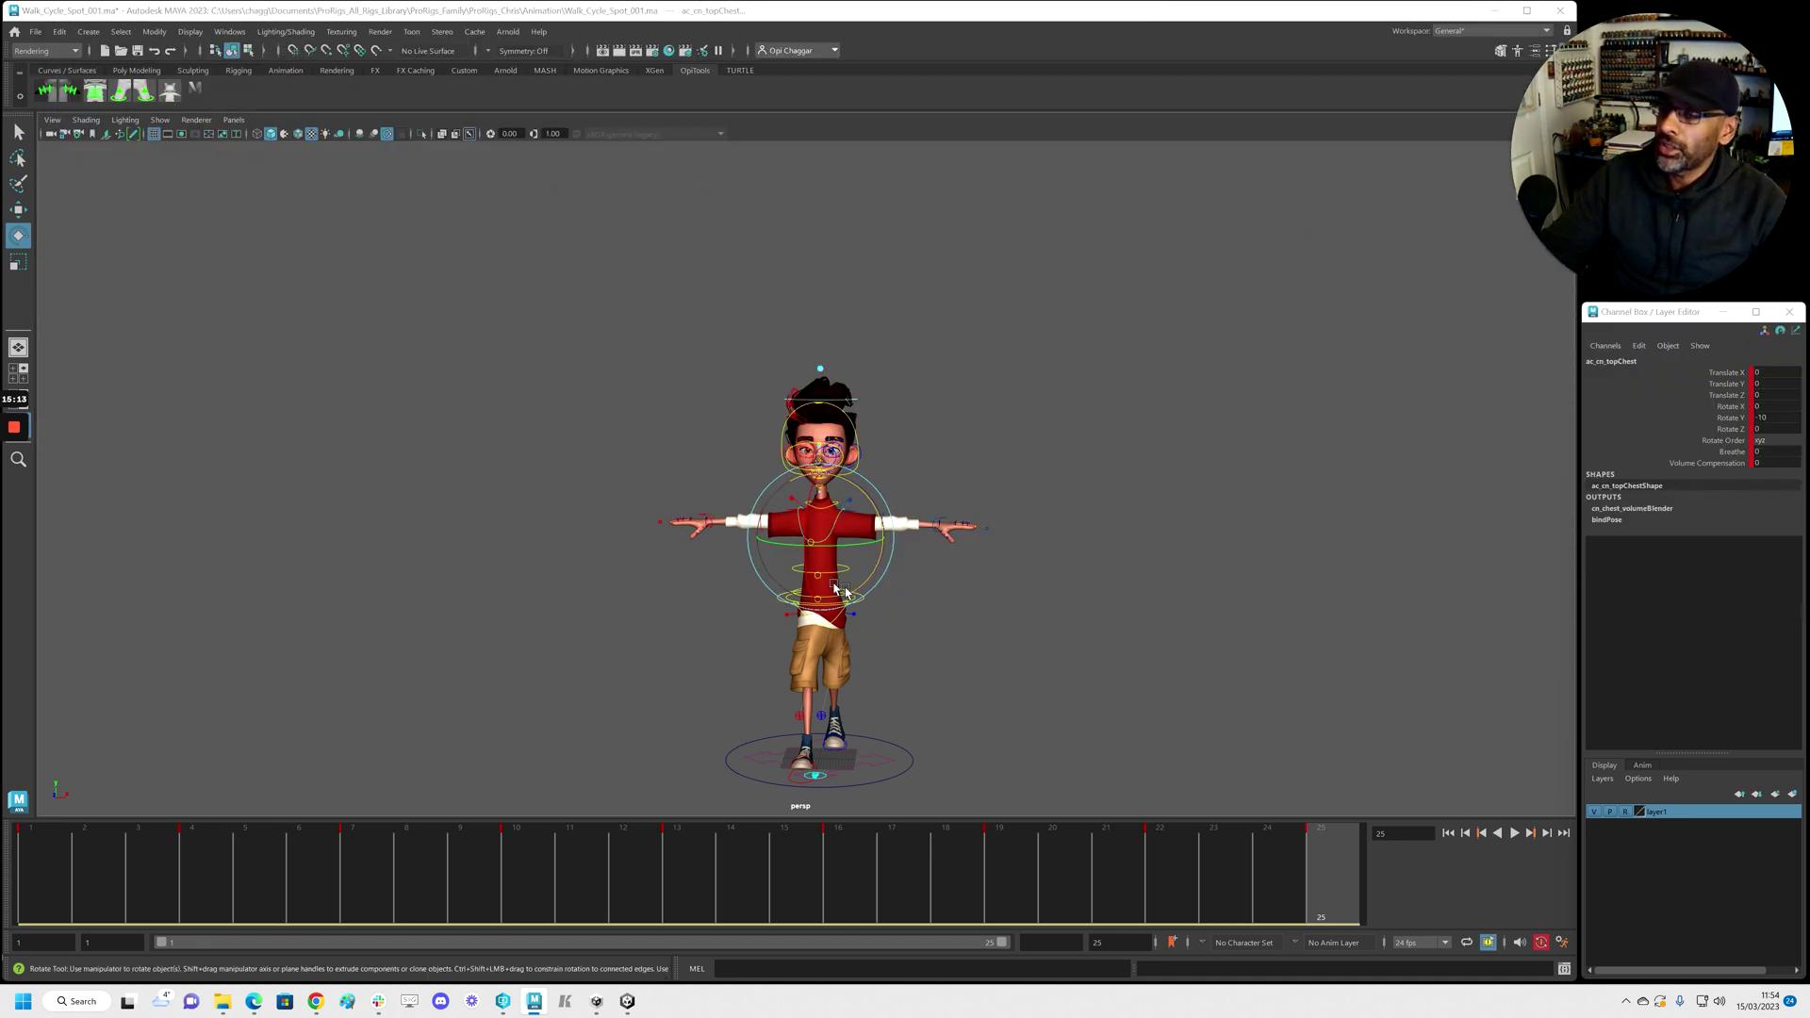